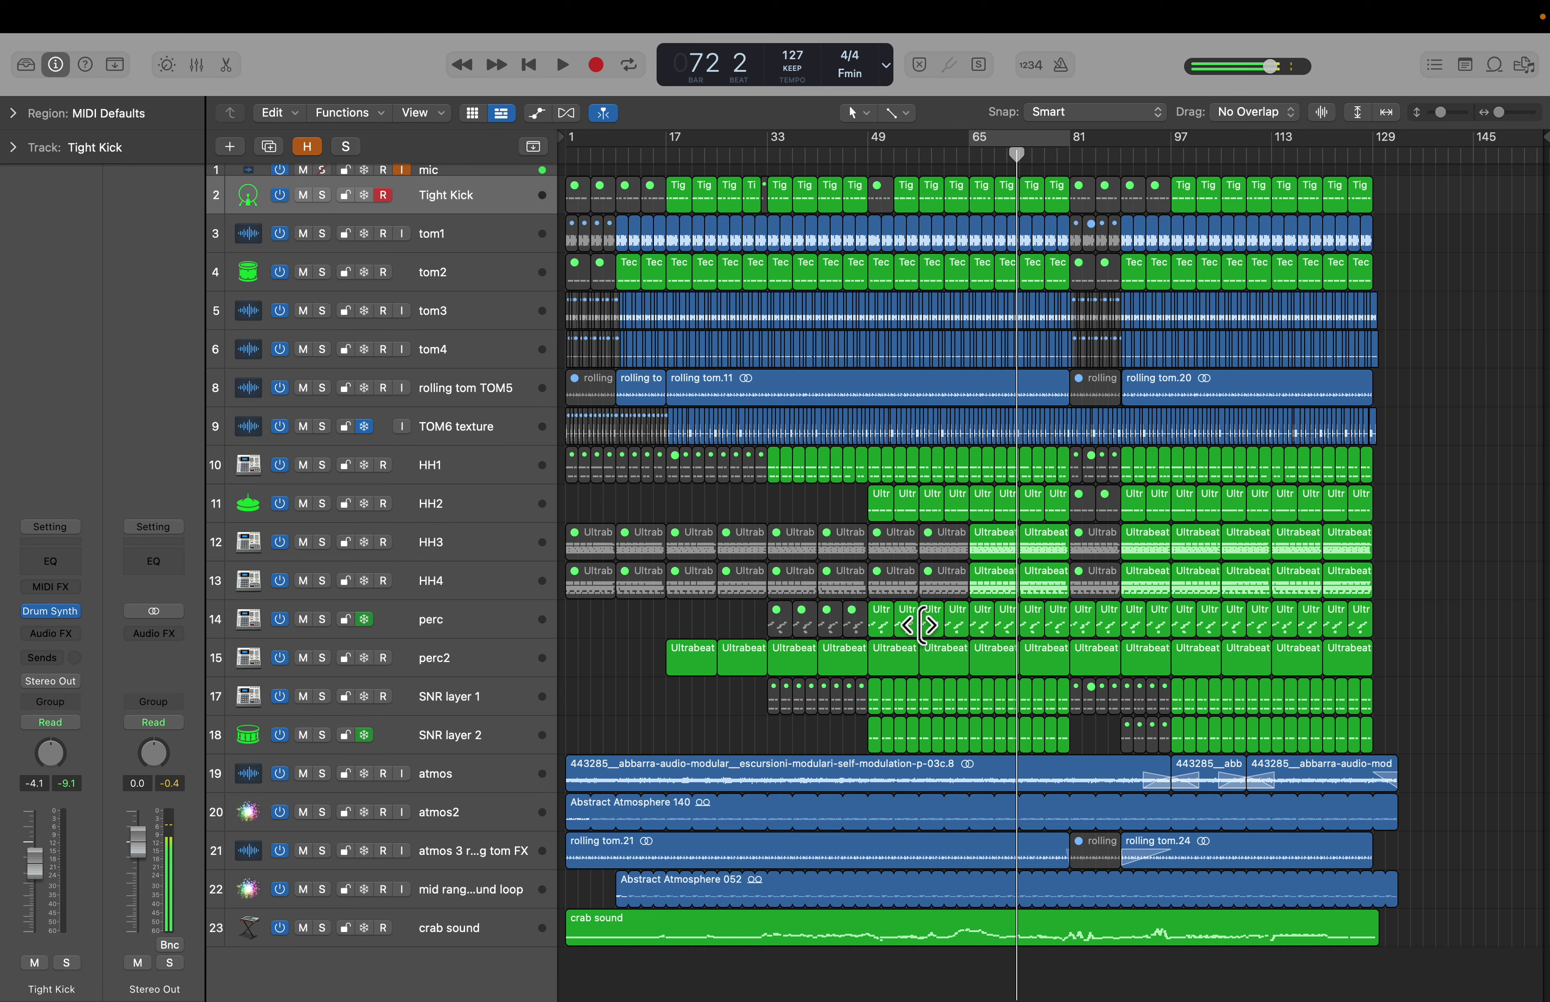
Step: Turn on cycle mode over bars 65 to 81 and play back the looped section of the arrangement
{"action": "key", "text": "c"}
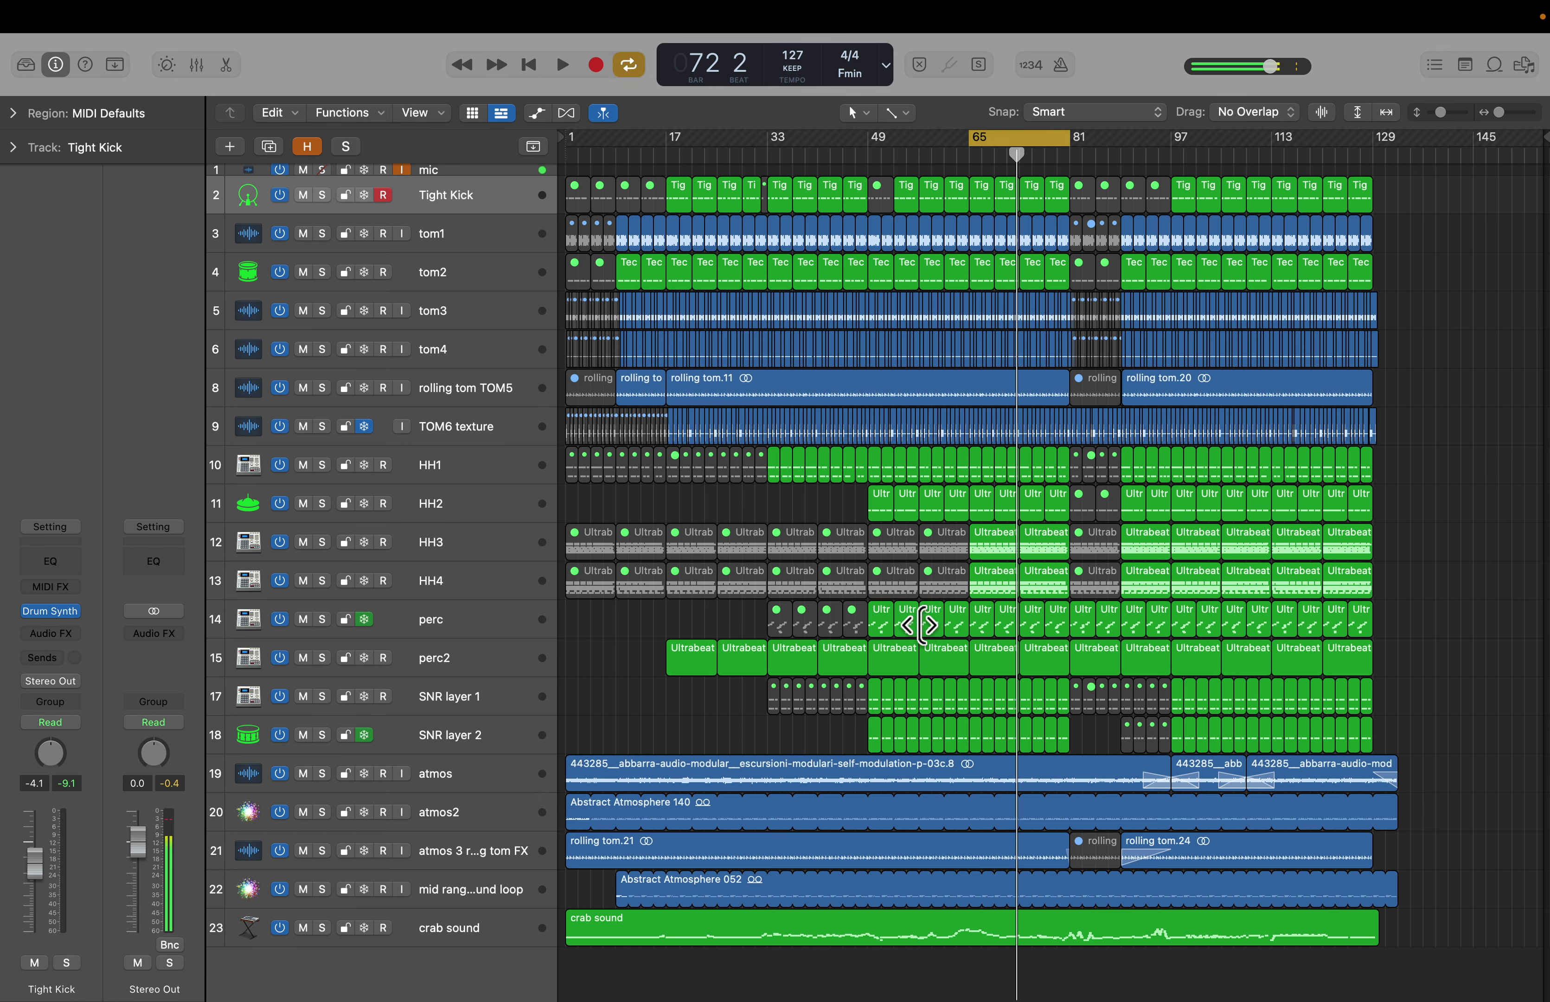
{"action": "key", "text": "space"}
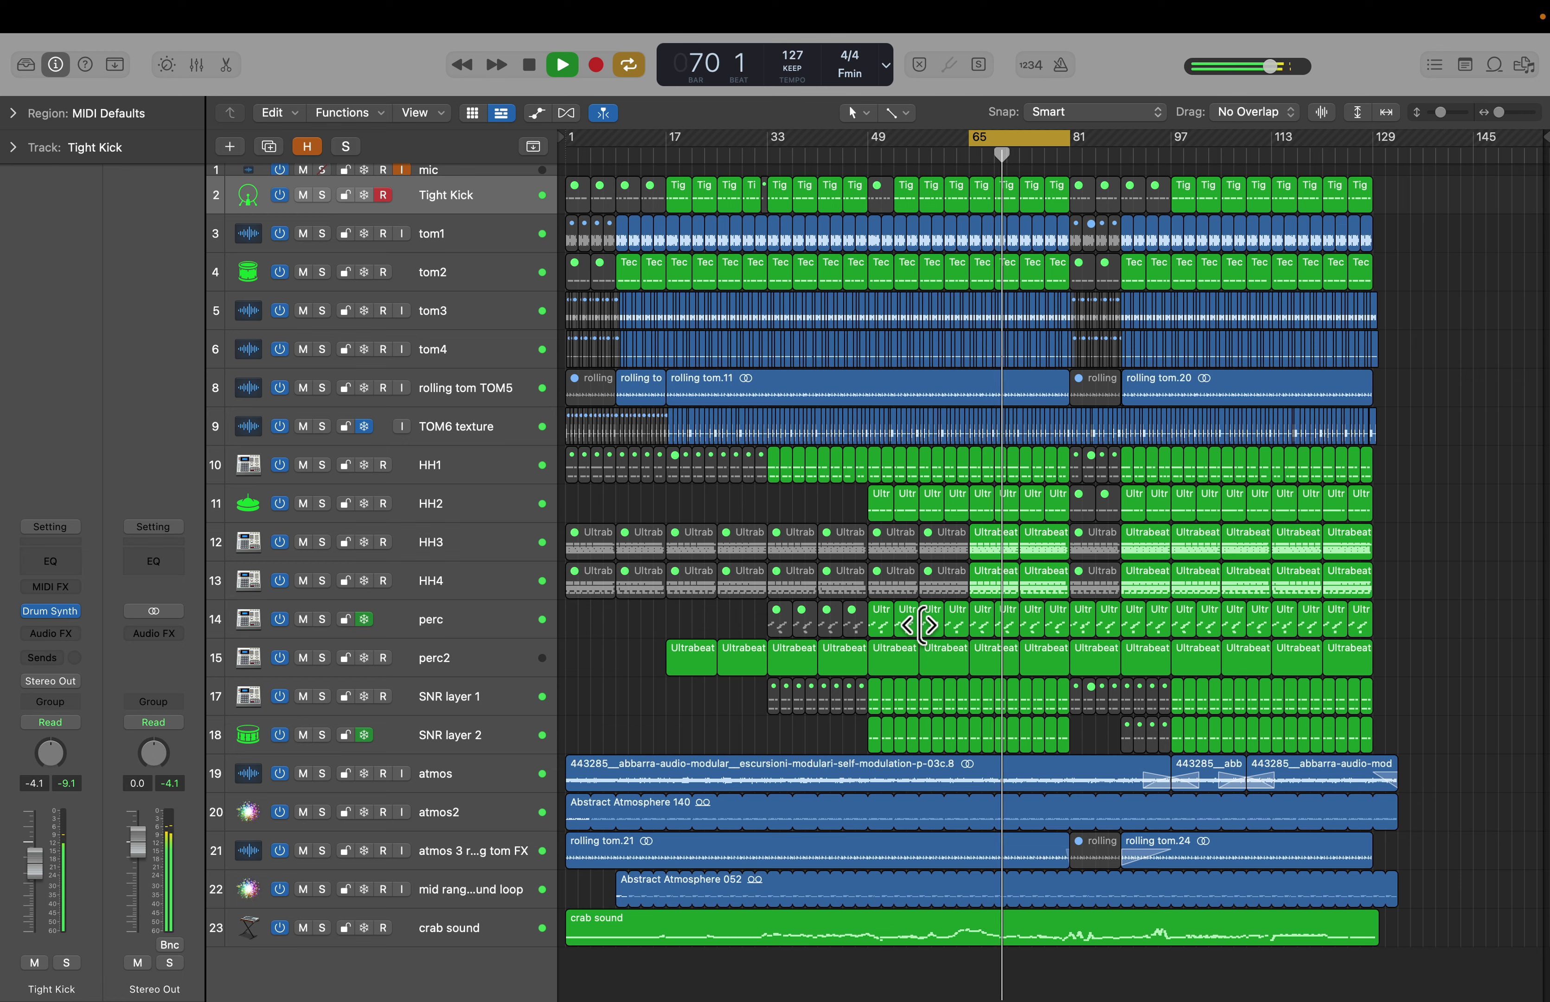
{"action": "key", "text": "space"}
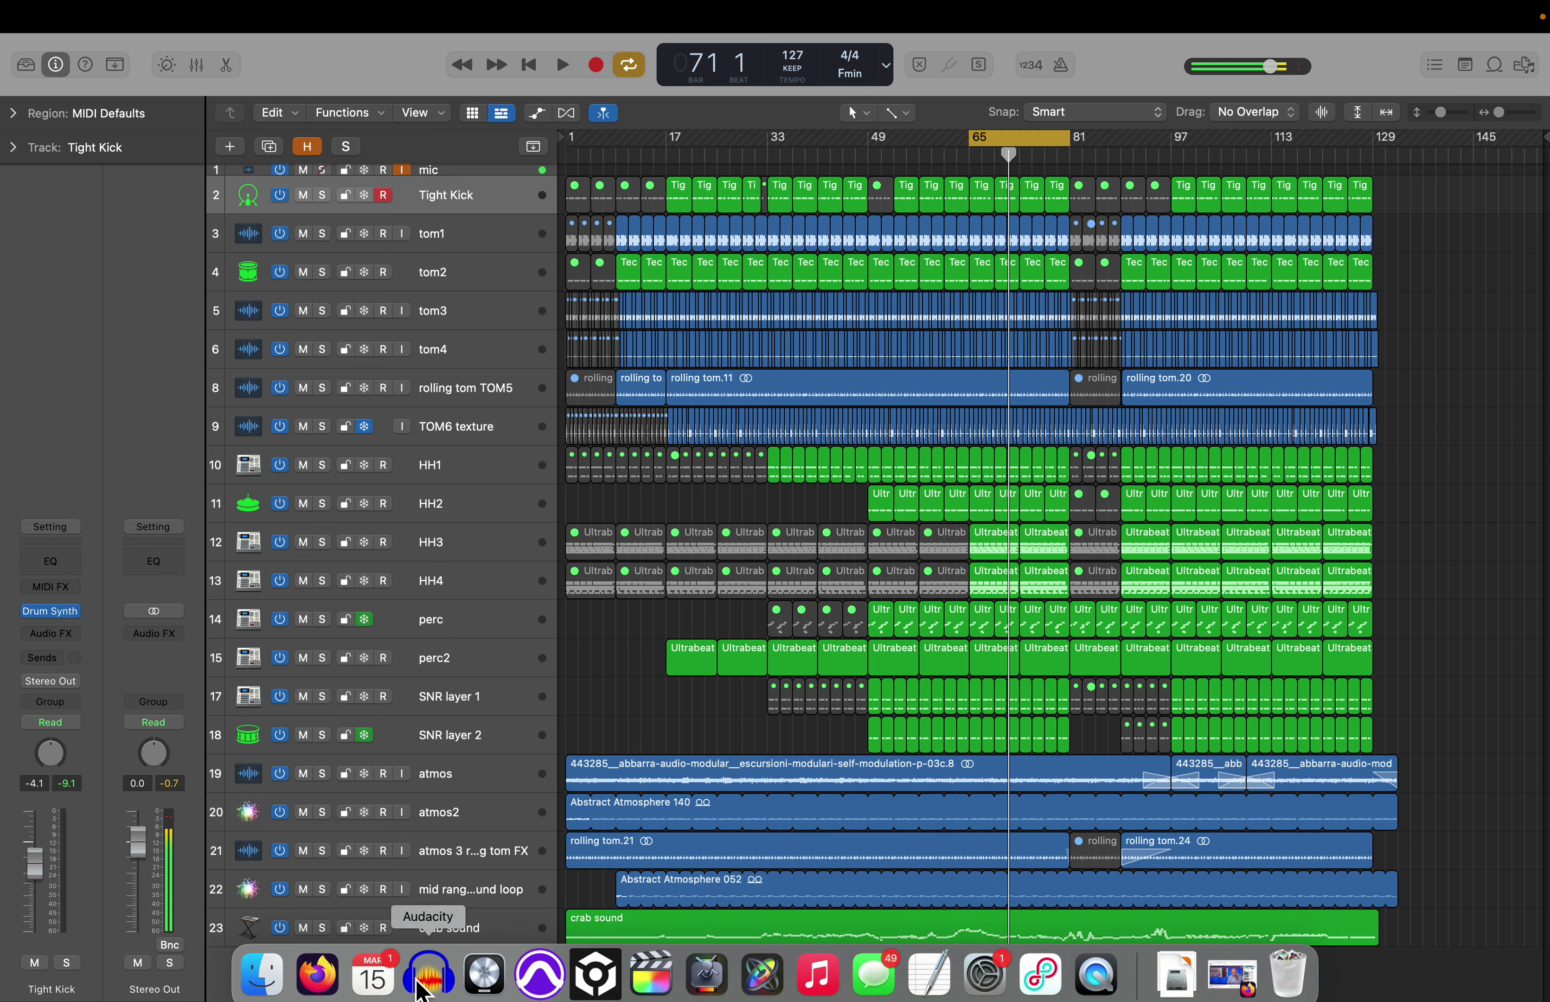
Step: Solo the crab sound track, play it back within the cycle range, and clear the solo
{"action": "left_click", "coordinate": [436, 932]}
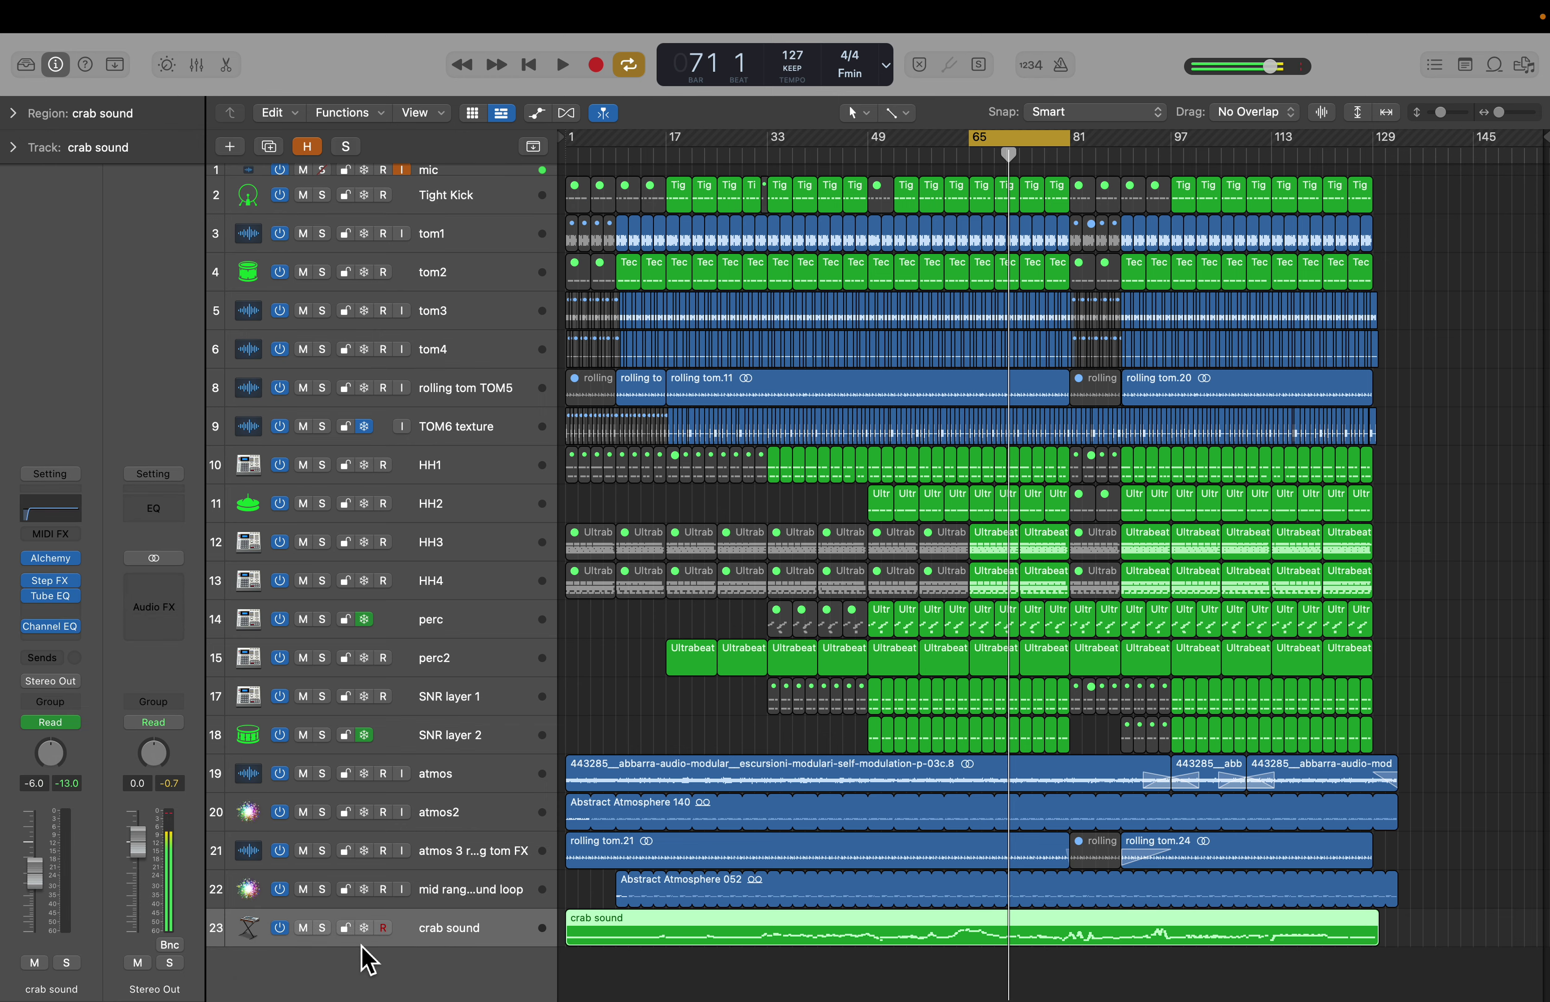
{"action": "left_click", "coordinate": [322, 928]}
{"action": "key", "text": "space"}
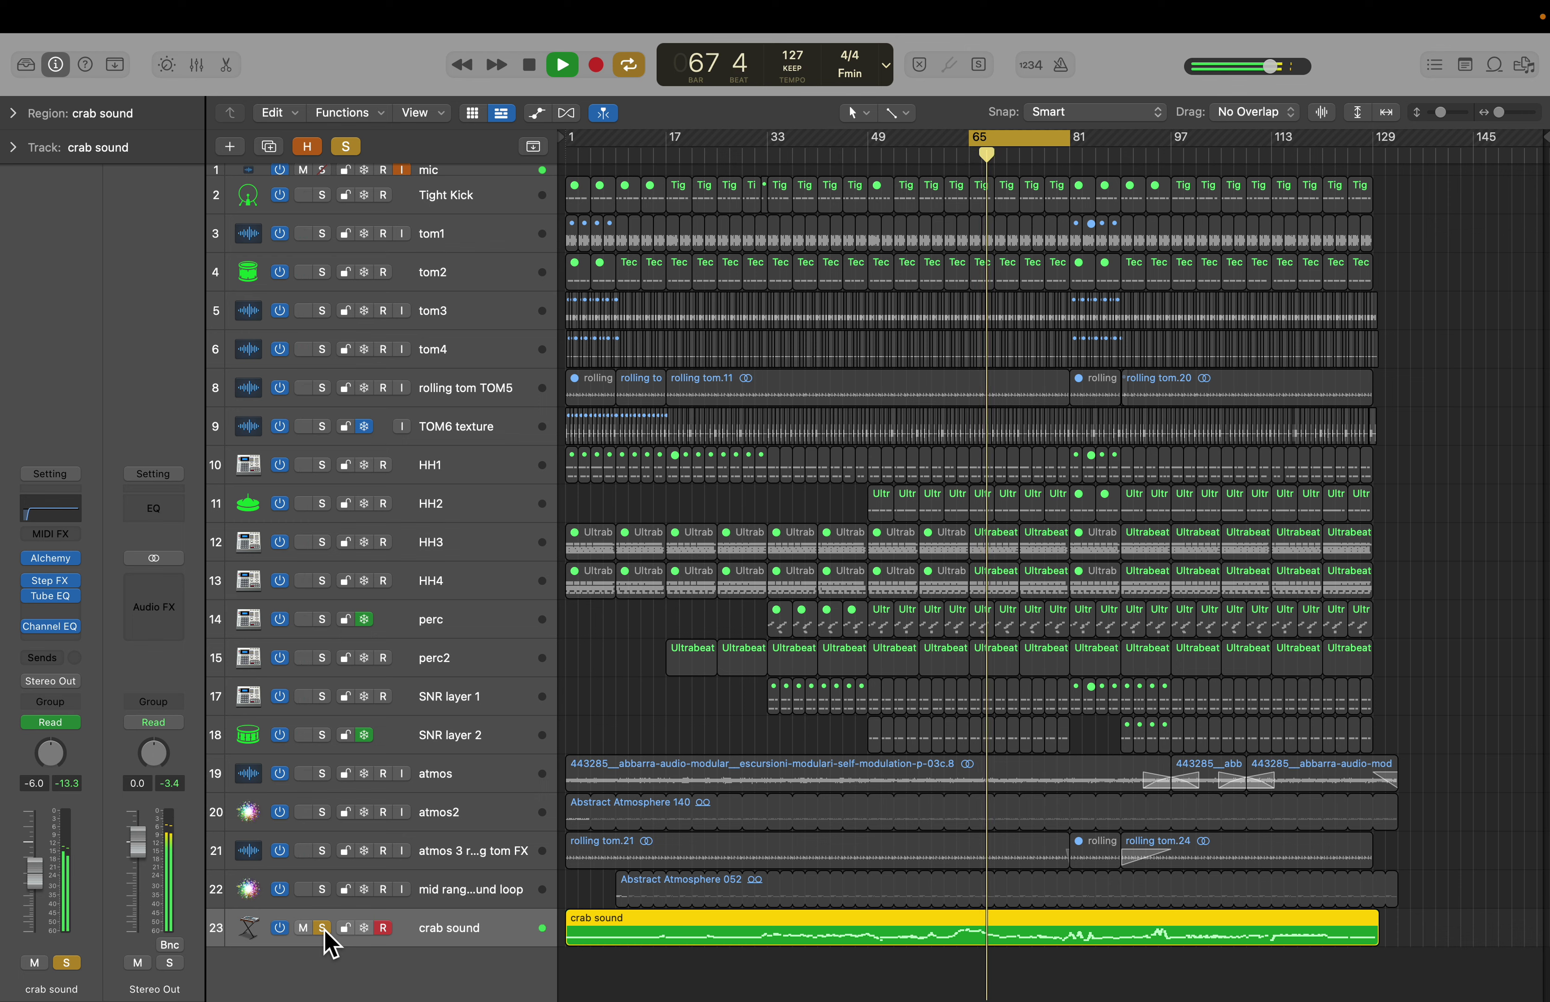
{"action": "key", "text": "space"}
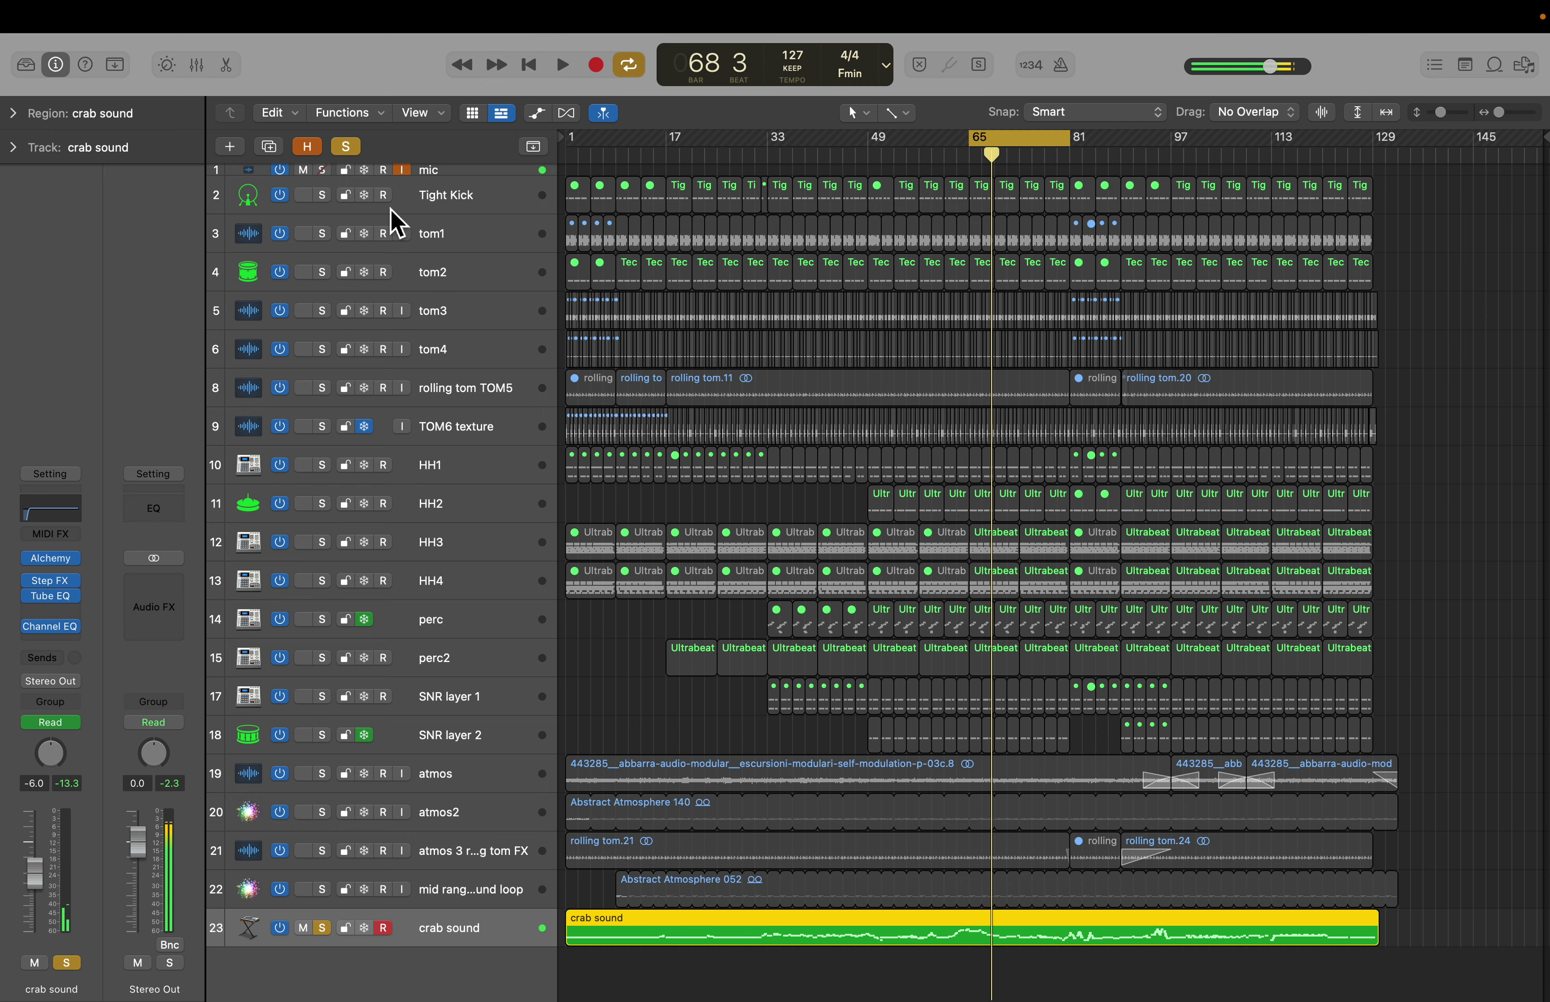
{"action": "left_click", "coordinate": [346, 150]}
Step: Inspect source A in the crab sound track's Alchemy instrument and close the plug-in window
{"action": "scroll", "coordinate": [615, 430], "scroll_direction": "down", "scroll_amount": 2}
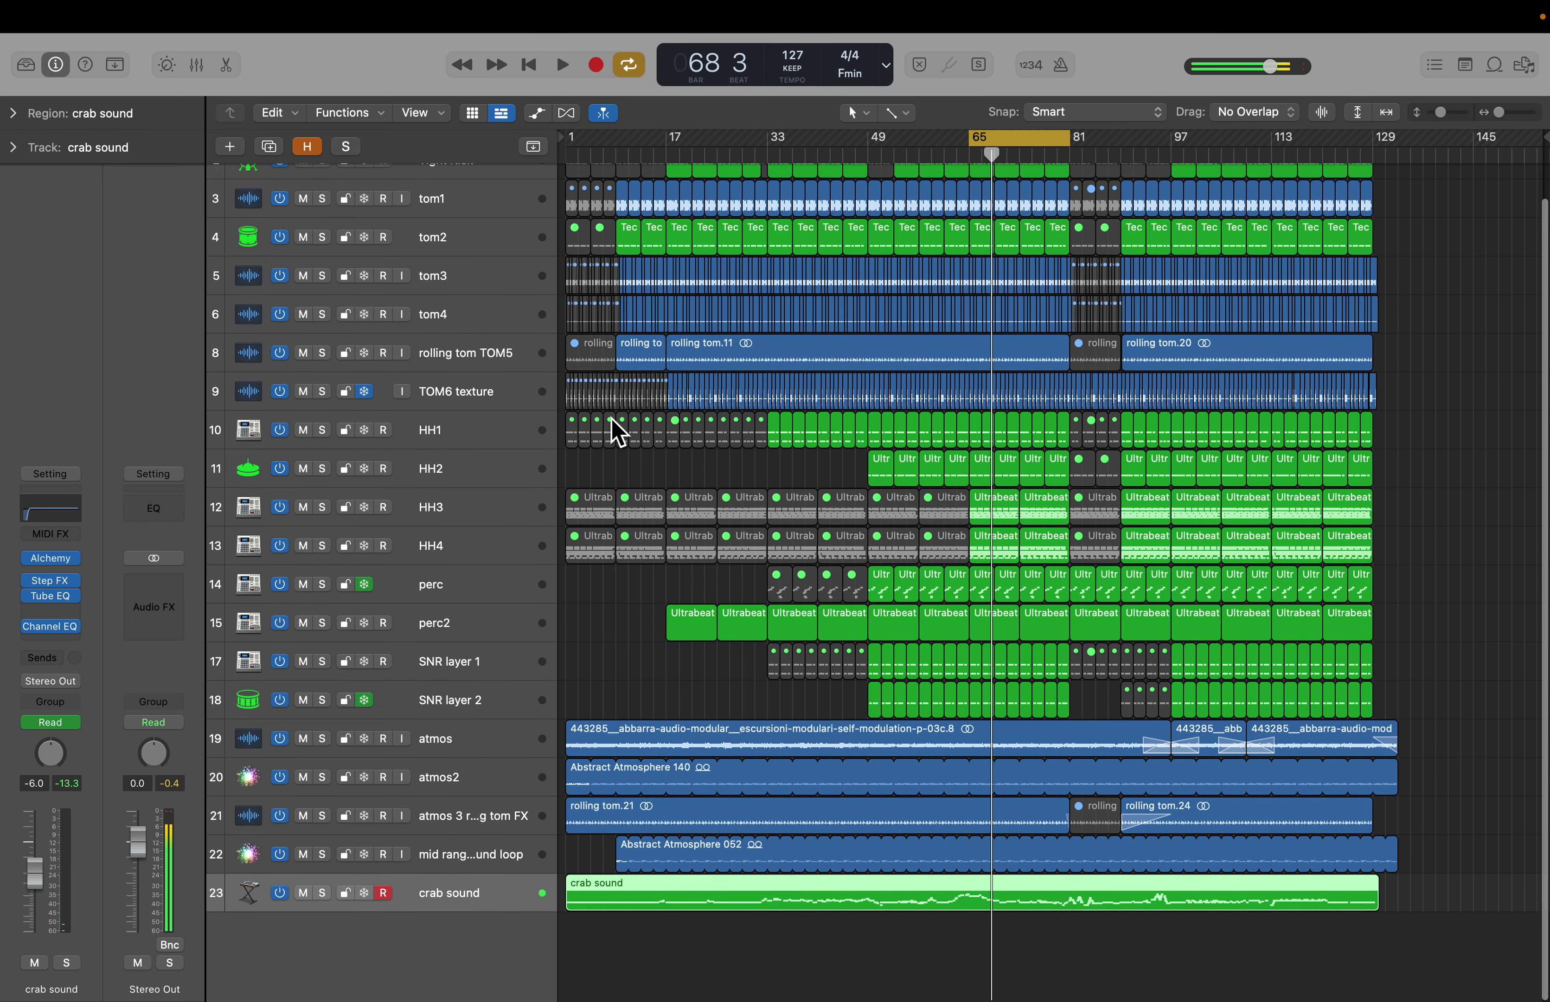
{"action": "key", "text": "super+Down"}
{"action": "key", "text": "super+Down"}
{"action": "key", "text": "super+Down"}
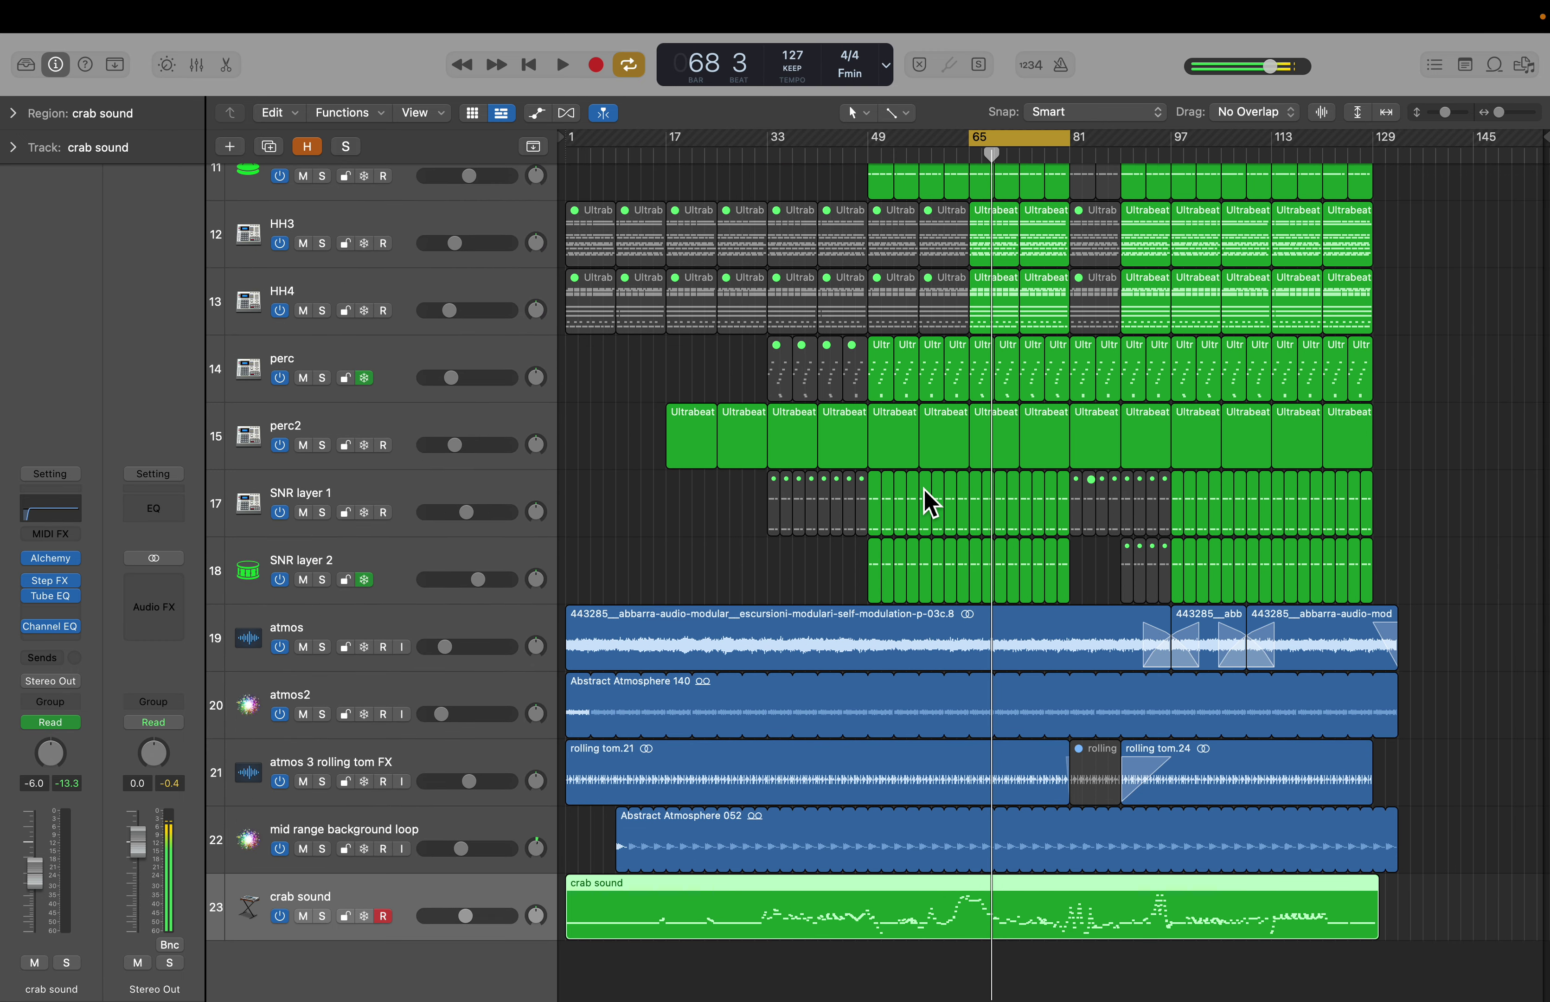
{"action": "scroll", "coordinate": [928, 498], "scroll_direction": "down", "scroll_amount": 1}
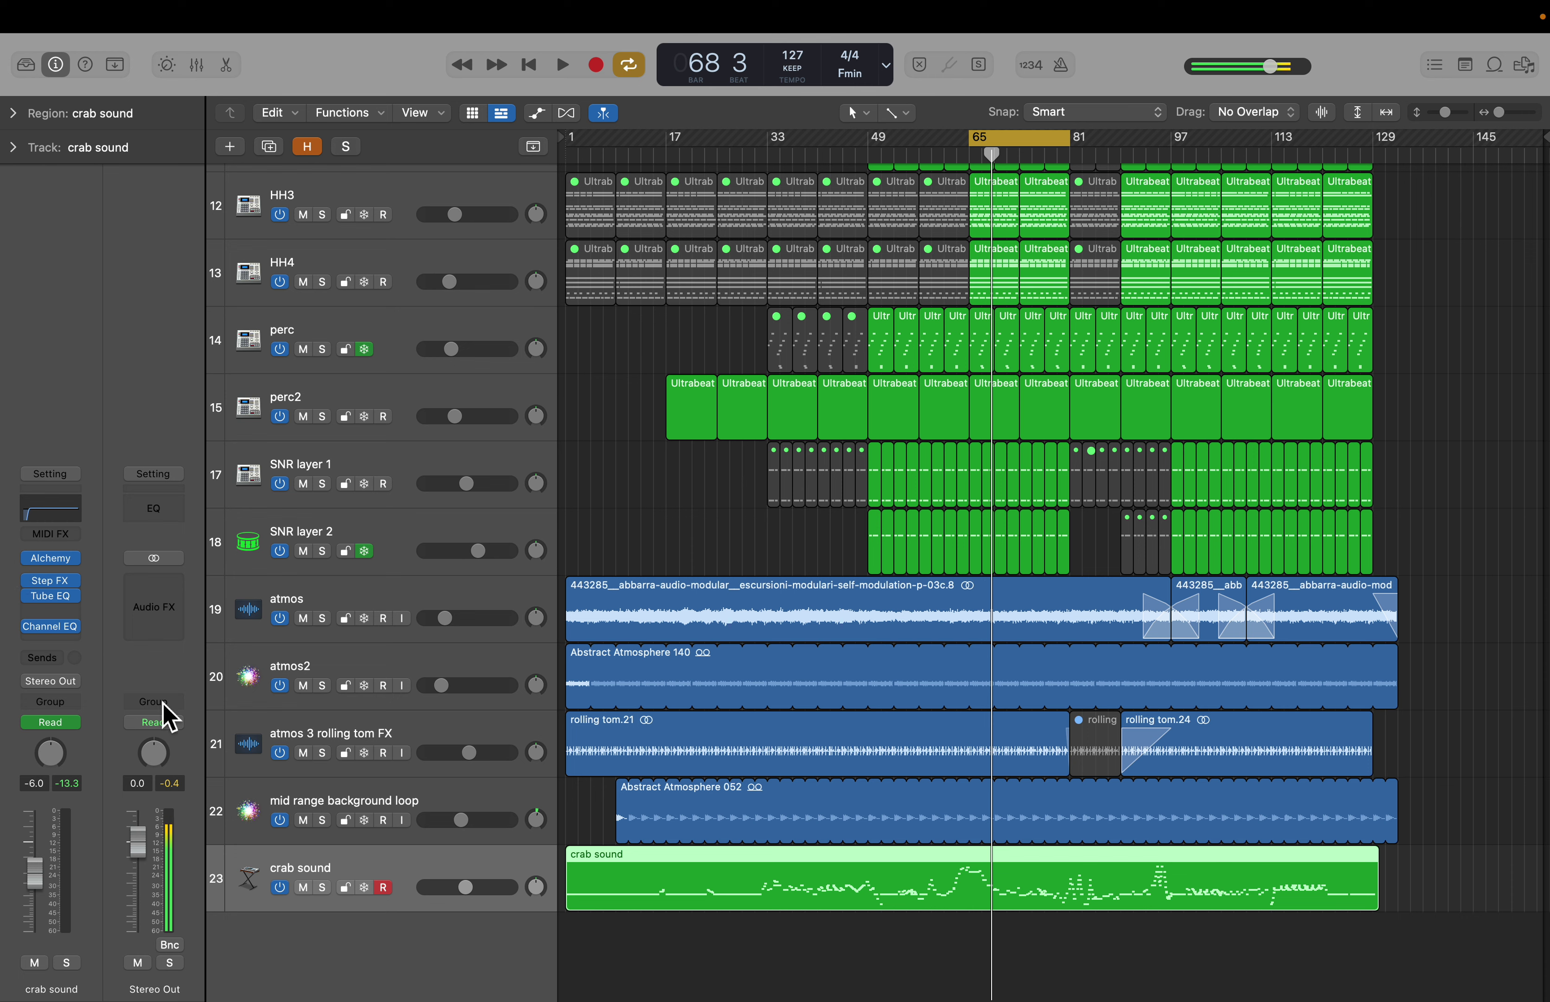
{"action": "left_click", "coordinate": [599, 831]}
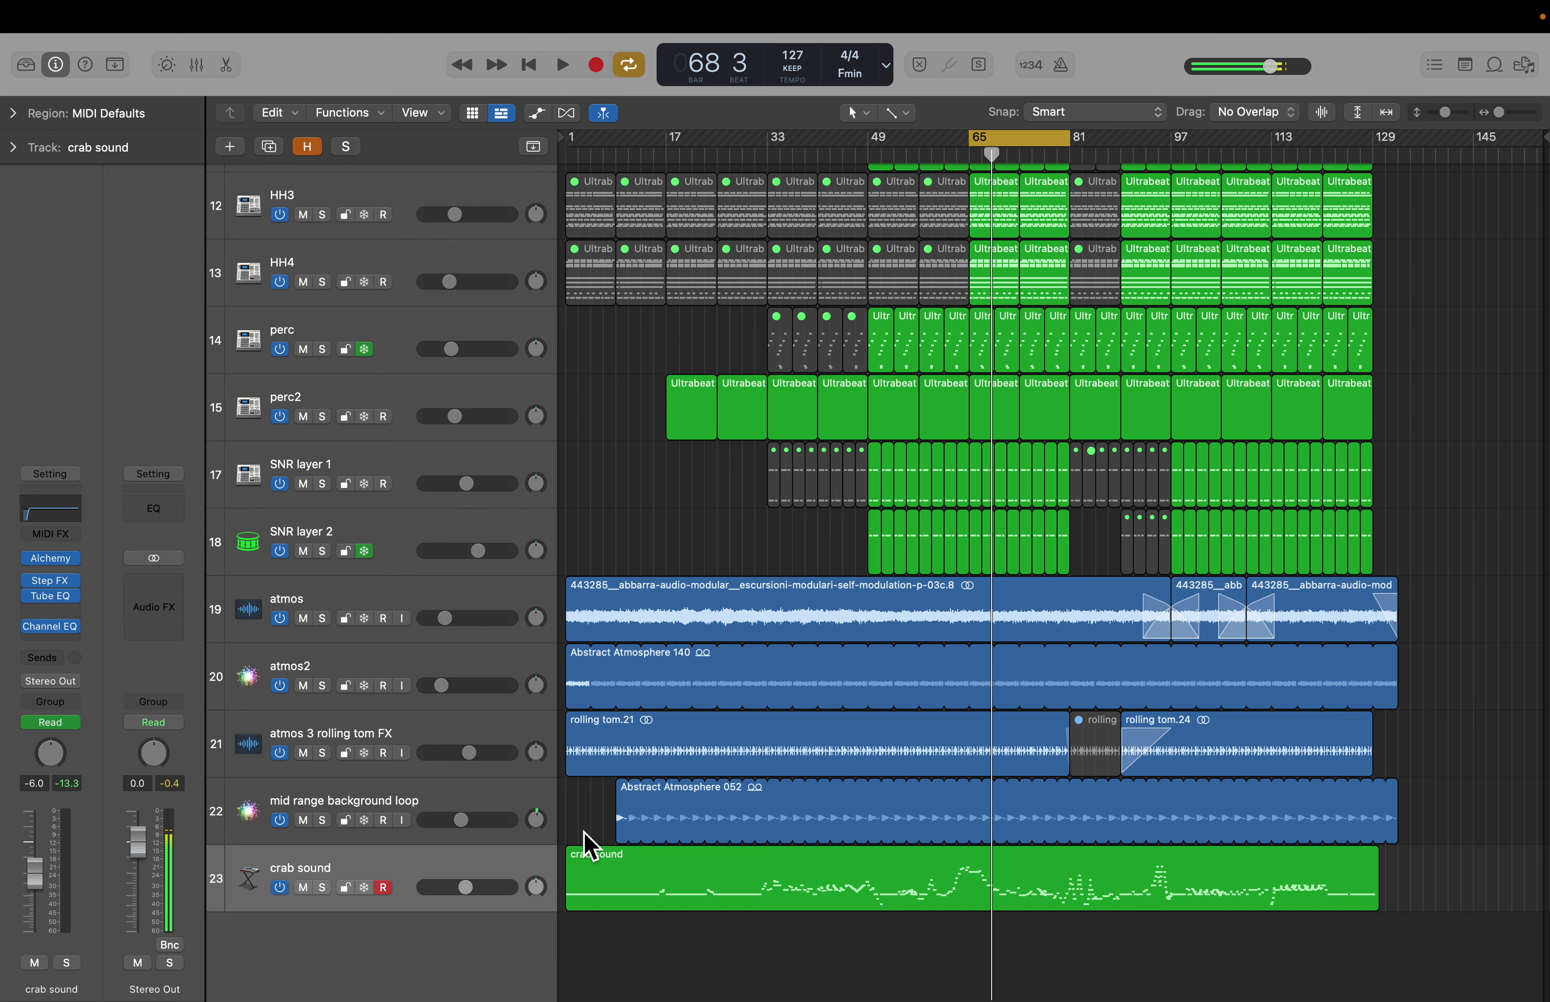
{"action": "left_click", "coordinate": [55, 561]}
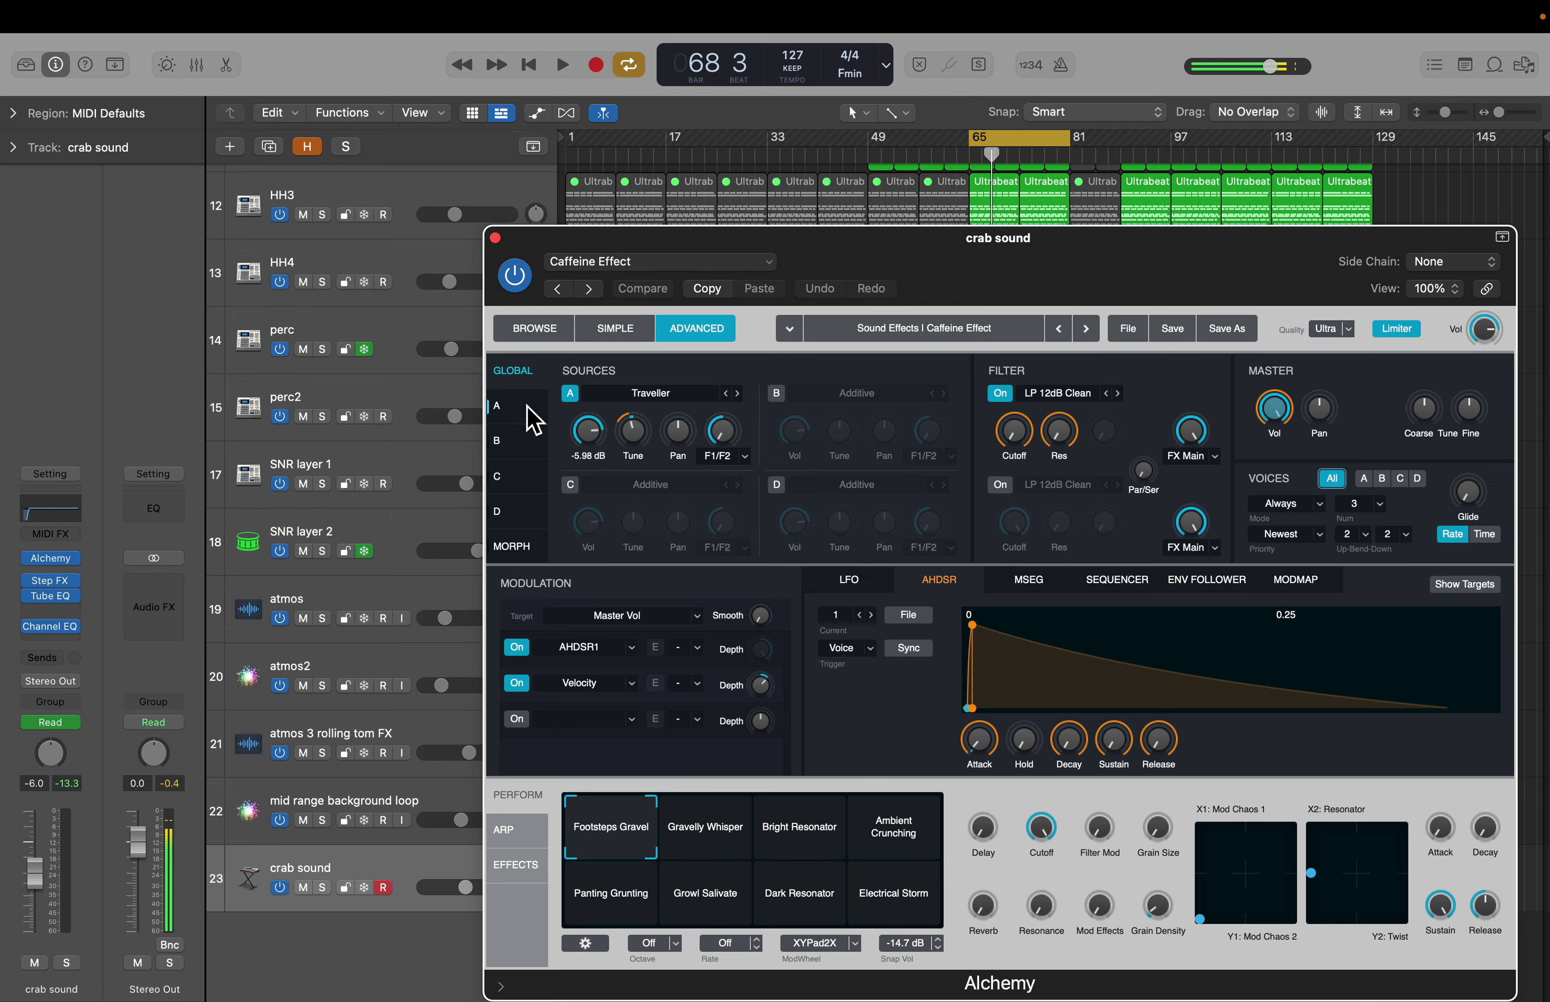
{"action": "left_click", "coordinate": [534, 420]}
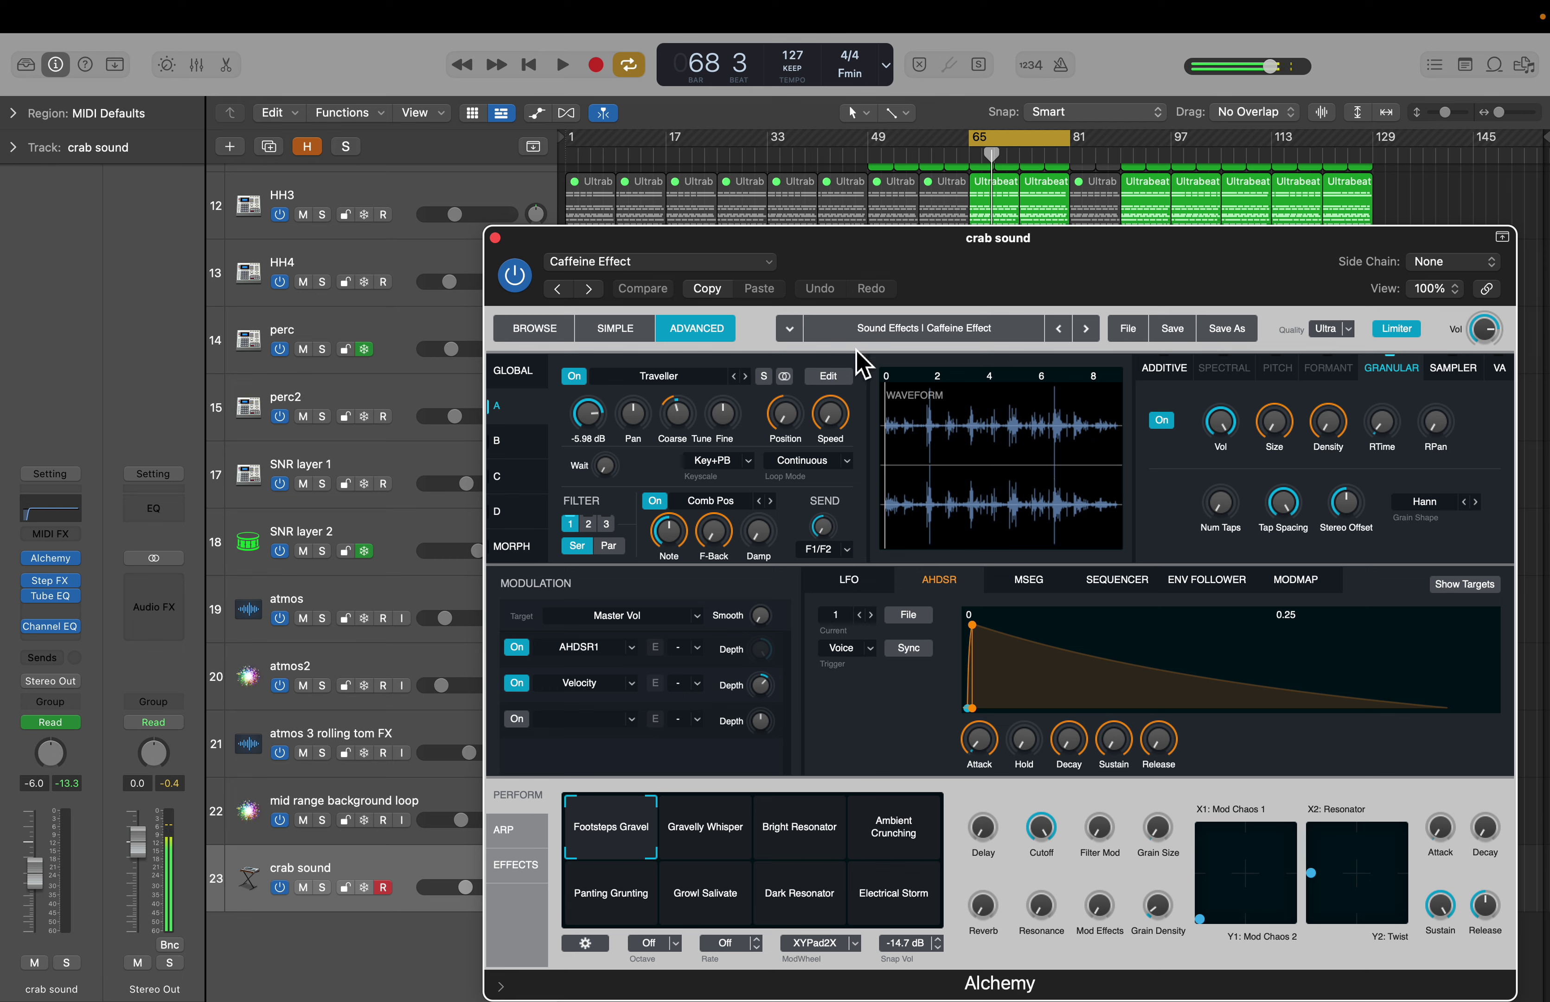
{"action": "left_click", "coordinate": [495, 239]}
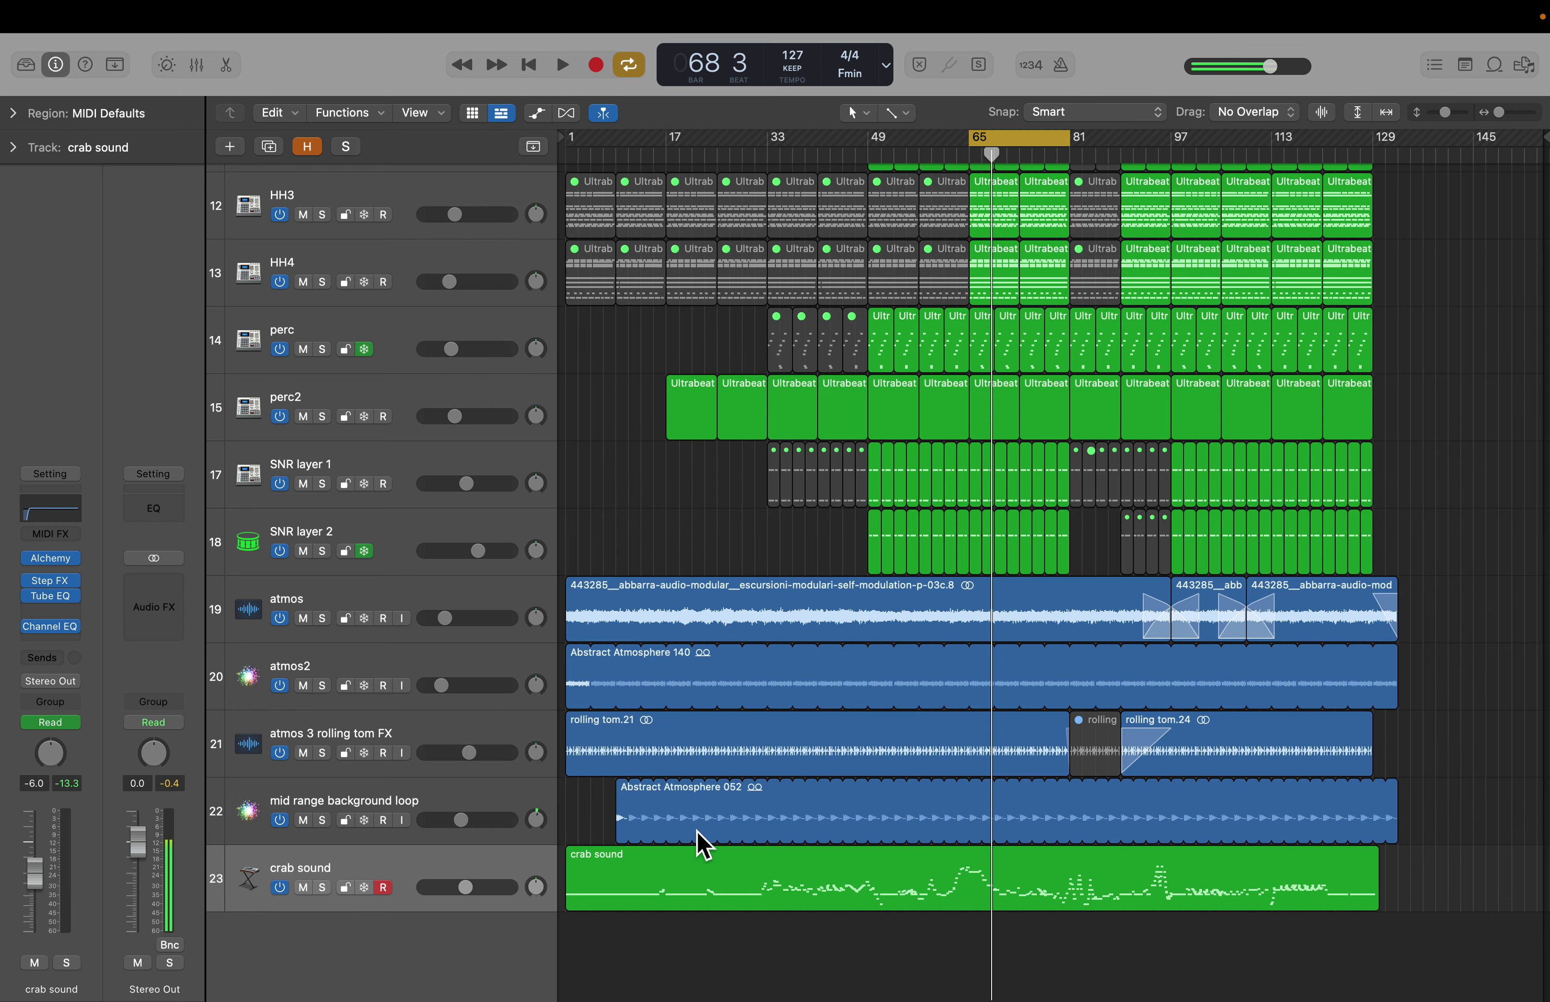
Step: Reopen Alchemy on the crab sound track and audition notes with Musical Typing at octaves C2 and C4
{"action": "left_click", "coordinate": [52, 558]}
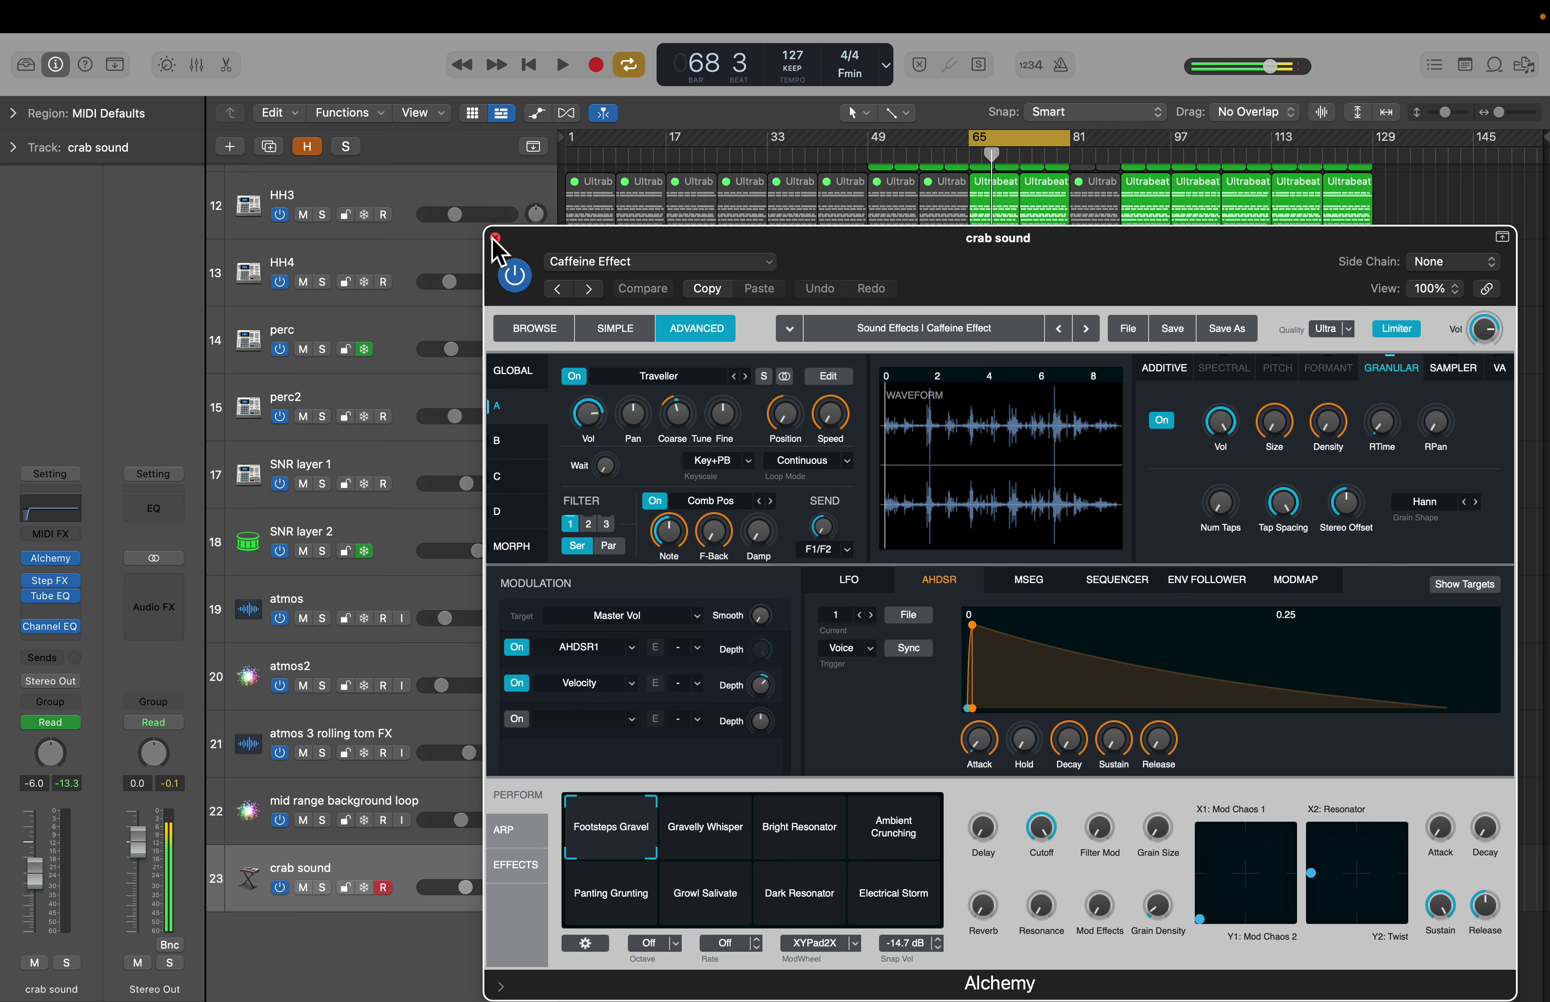
{"action": "key", "text": "super+k"}
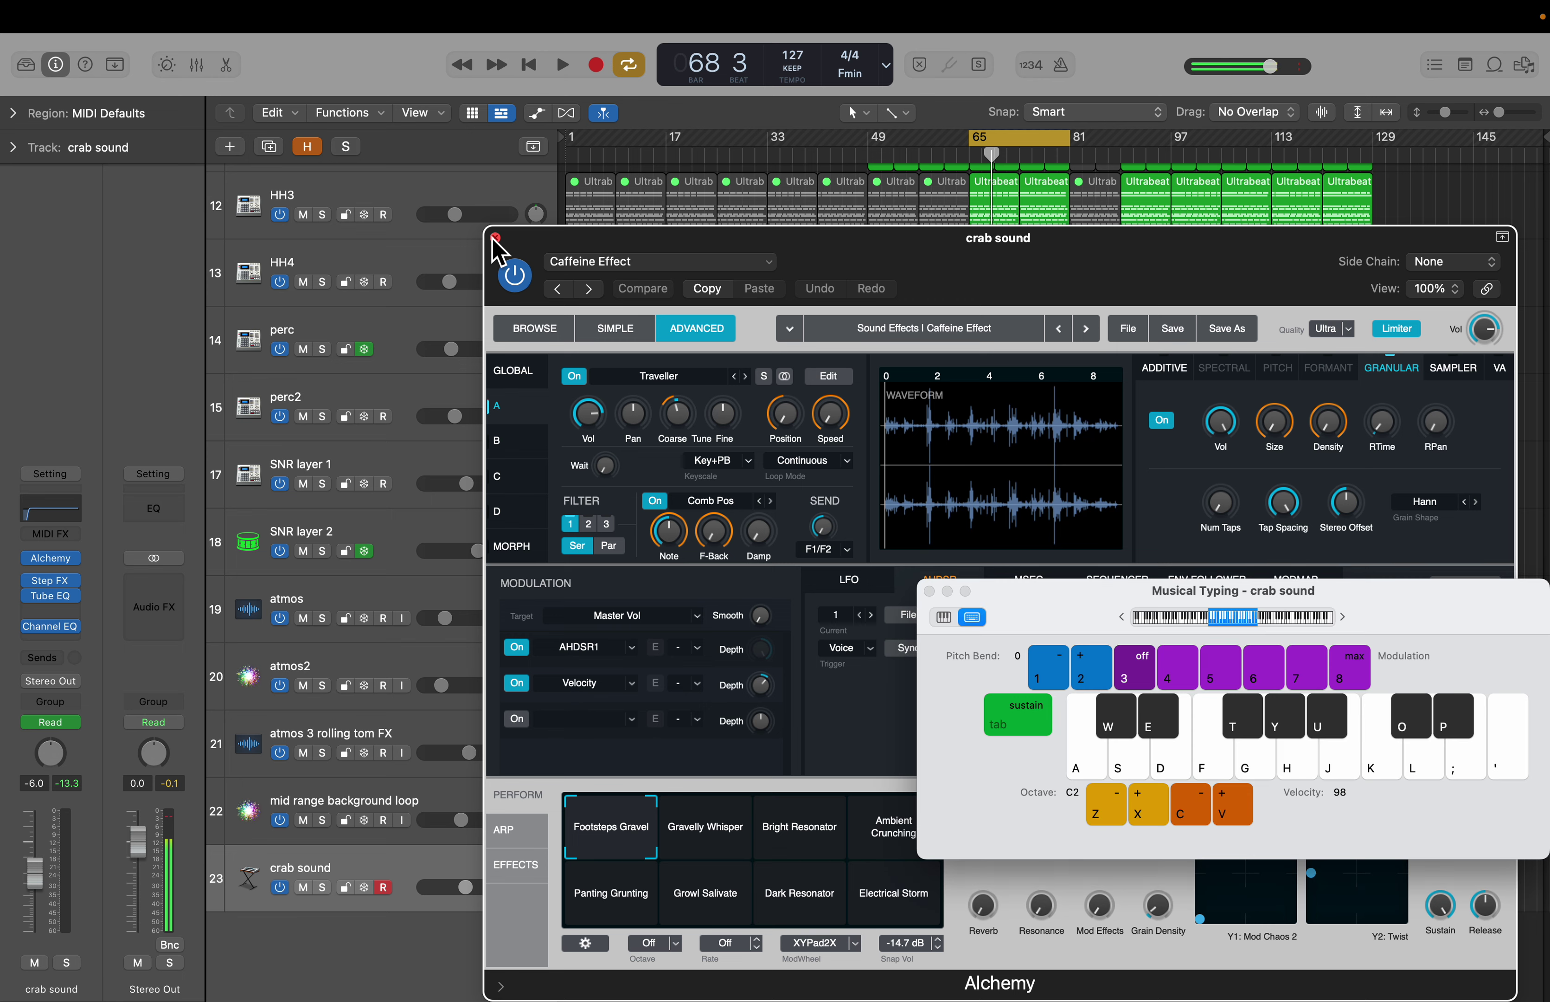
{"action": "key", "text": "d"}
{"action": "key", "text": "g"}
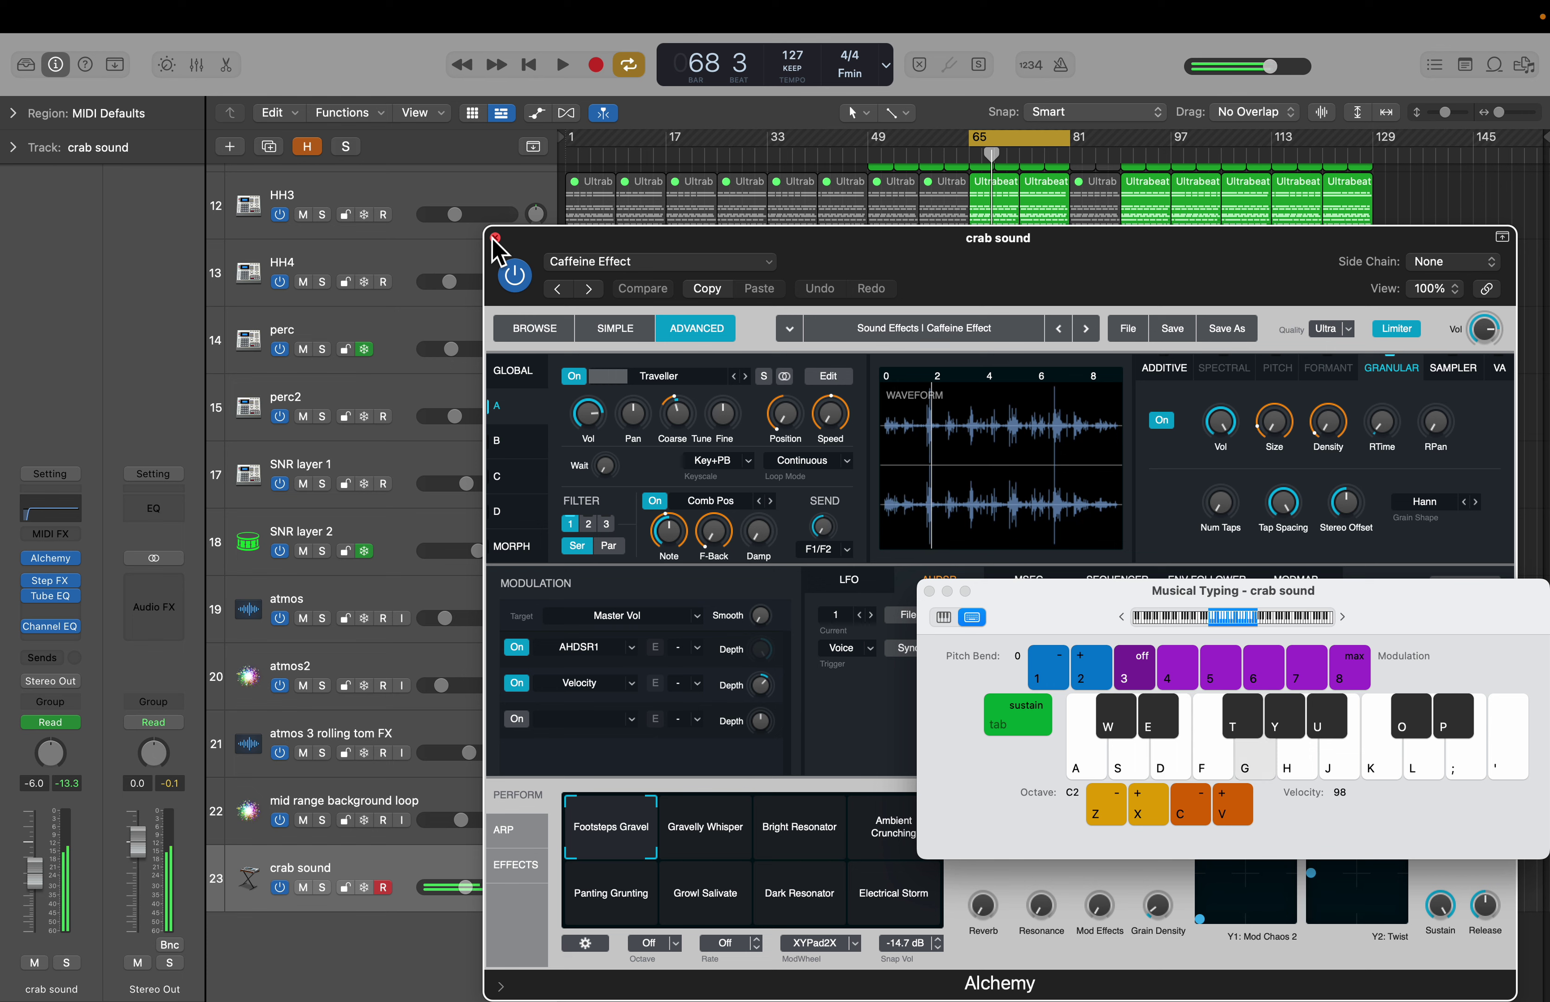
{"action": "key", "text": "x"}
{"action": "key", "text": "x"}
{"action": "key", "text": "f"}
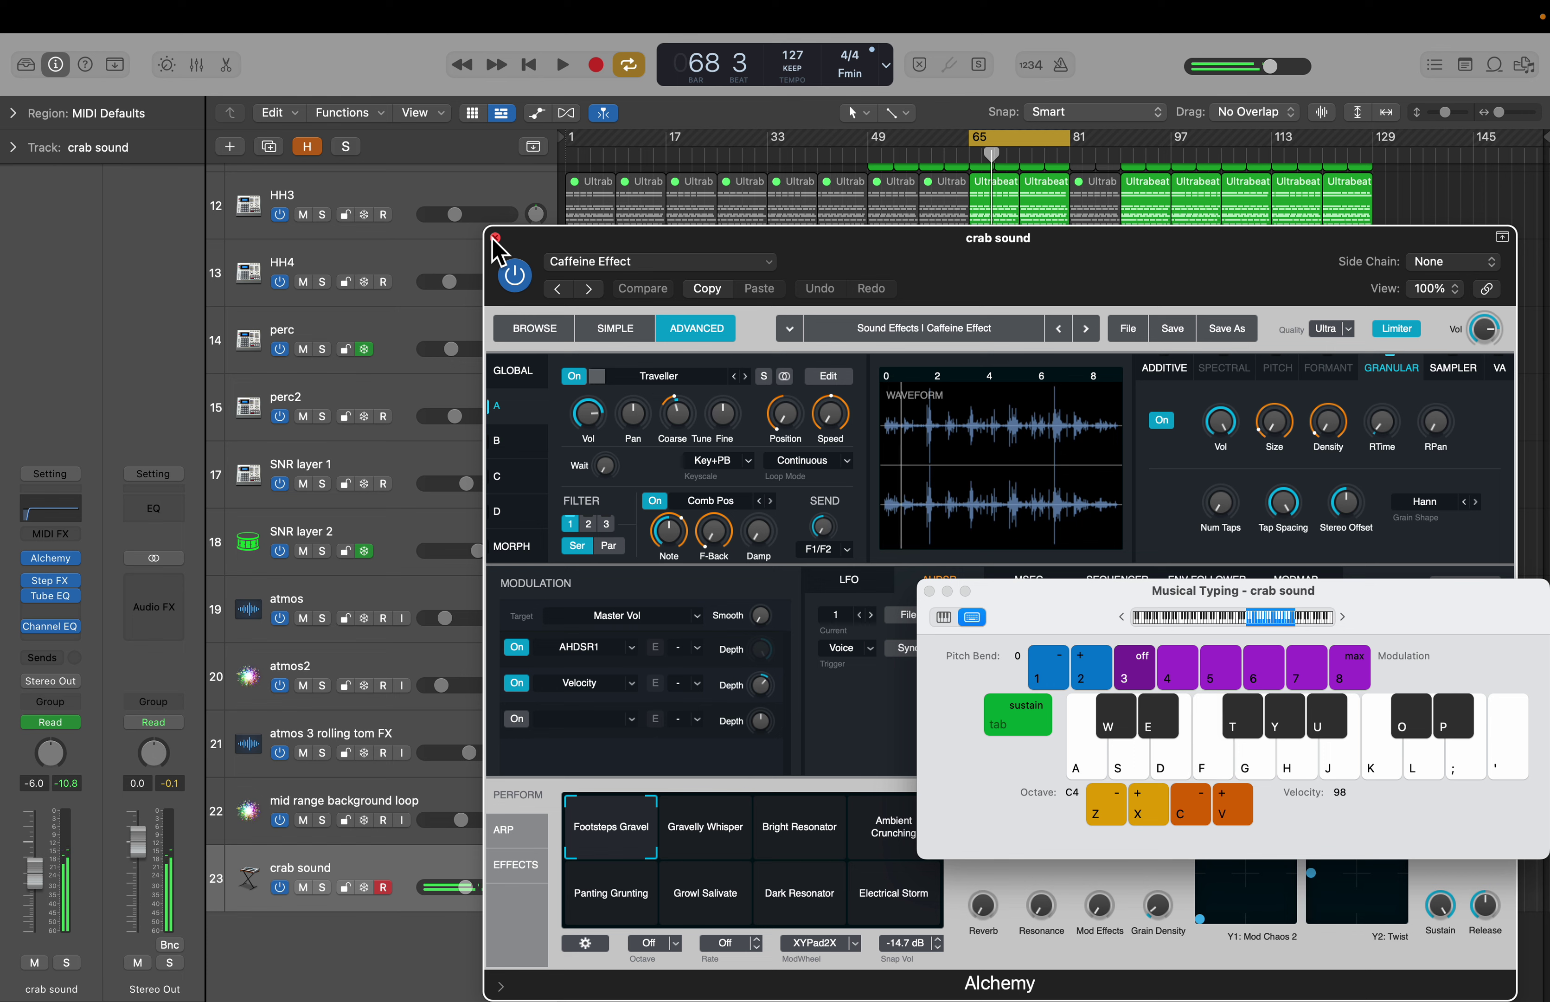
Step: Audition crab sound notes at octave C0 and again at C2, and close Alchemy and Musical Typing
{"action": "key", "text": "z"}
{"action": "key", "text": "z"}
{"action": "key", "text": "z"}
{"action": "key", "text": "z"}
{"action": "key", "text": "d"}
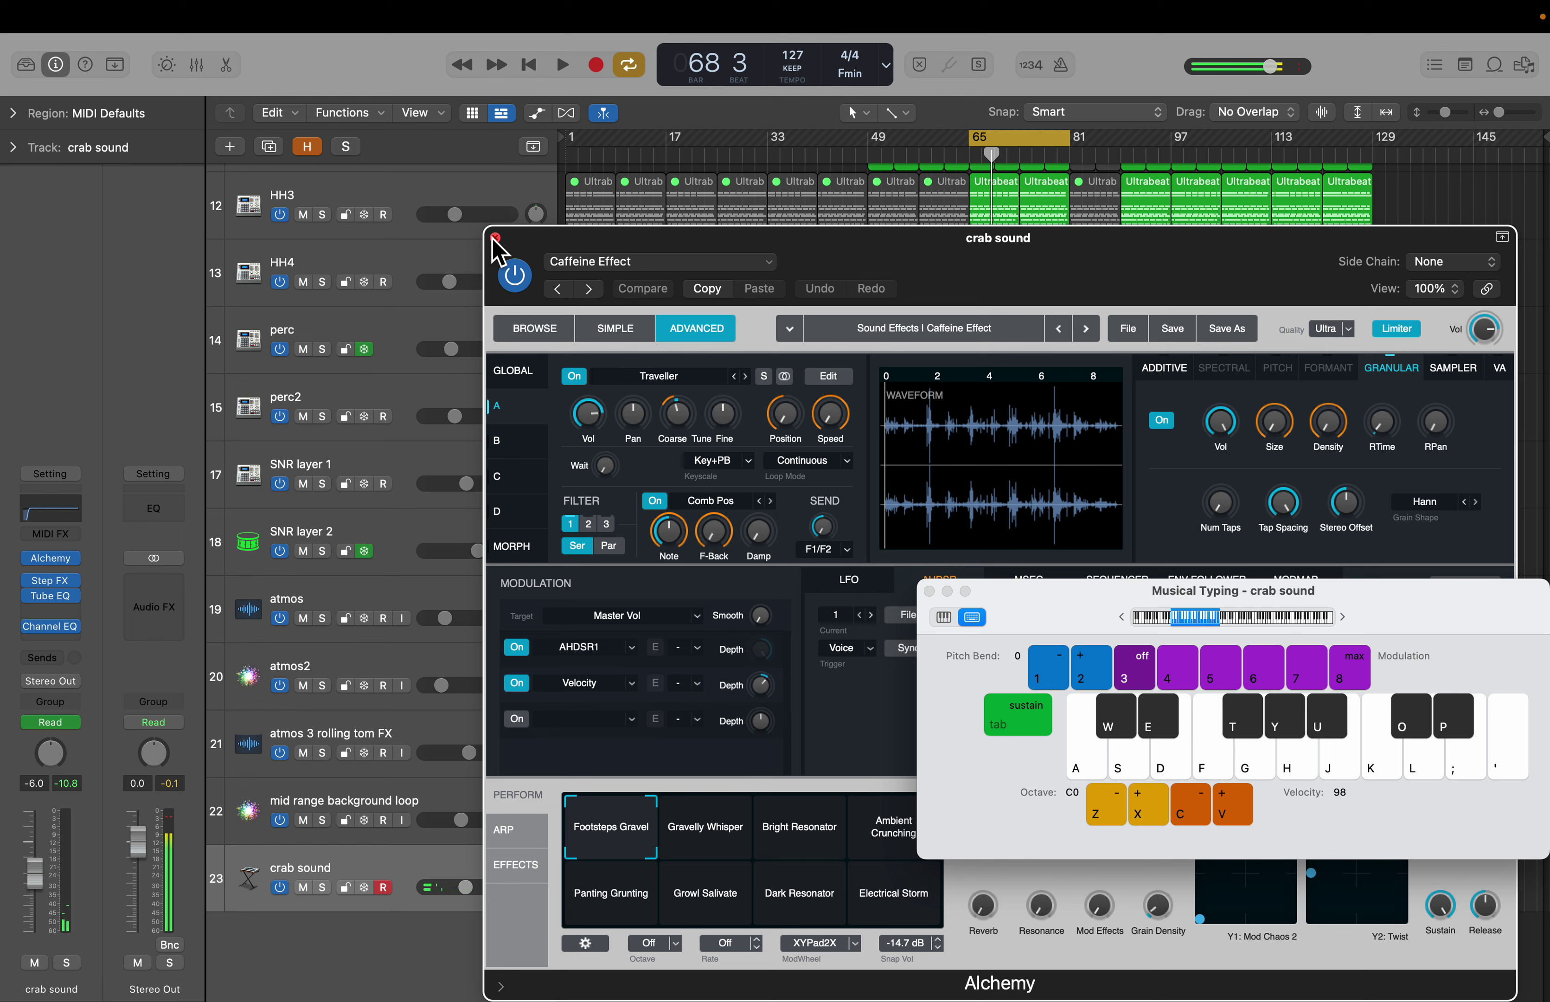
{"action": "key", "text": "d"}
{"action": "key", "text": "x"}
{"action": "key", "text": "x"}
{"action": "key", "text": "d"}
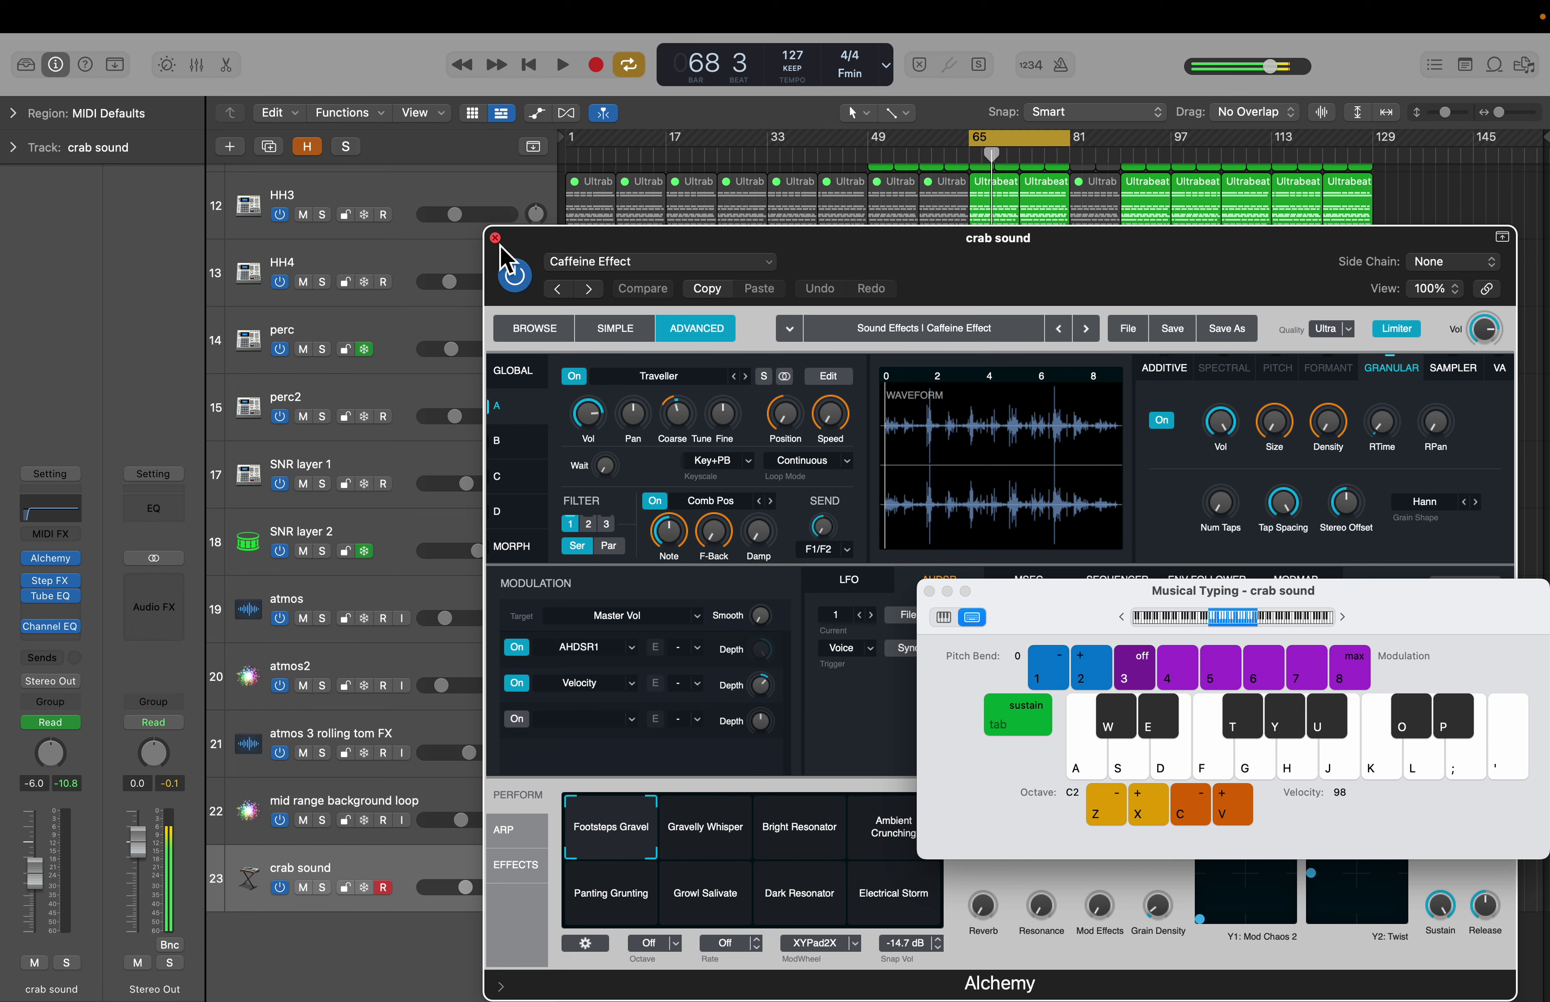
{"action": "left_click", "coordinate": [495, 238]}
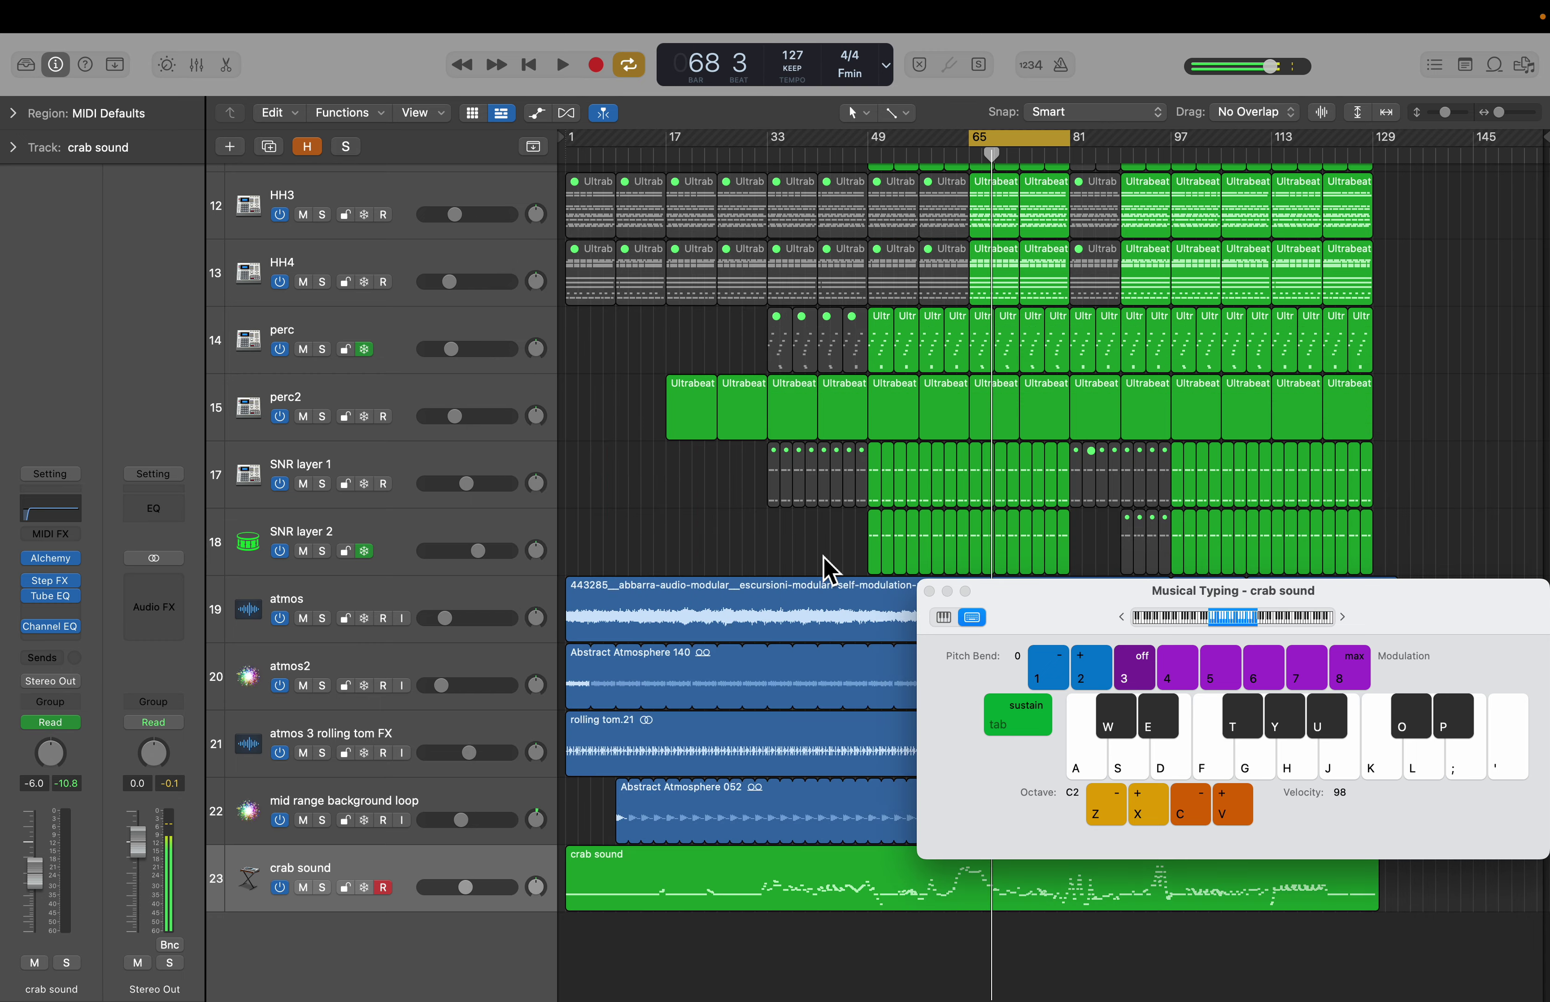
{"action": "left_click", "coordinate": [929, 591]}
Step: Reopen Musical Typing for the crab sound track and play several notes at octave C2
{"action": "scroll", "coordinate": [931, 586], "scroll_direction": "up", "scroll_amount": 3}
{"action": "scroll", "coordinate": [925, 521], "scroll_direction": "up", "scroll_amount": 5}
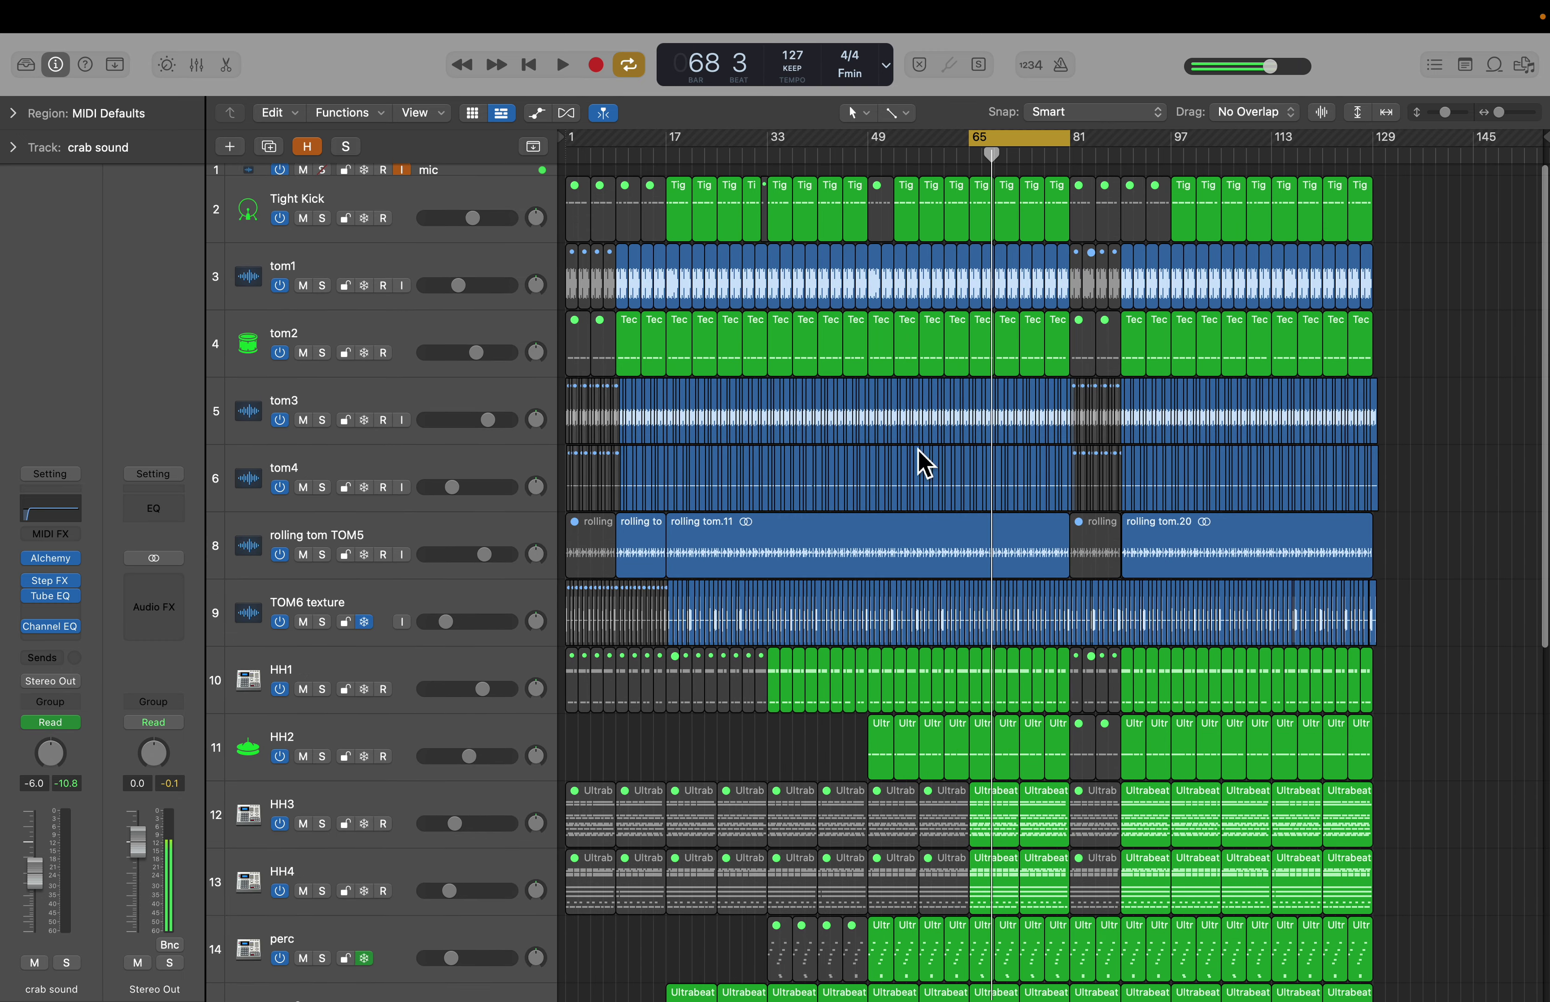
{"action": "scroll", "coordinate": [1041, 678], "scroll_direction": "down", "scroll_amount": 2}
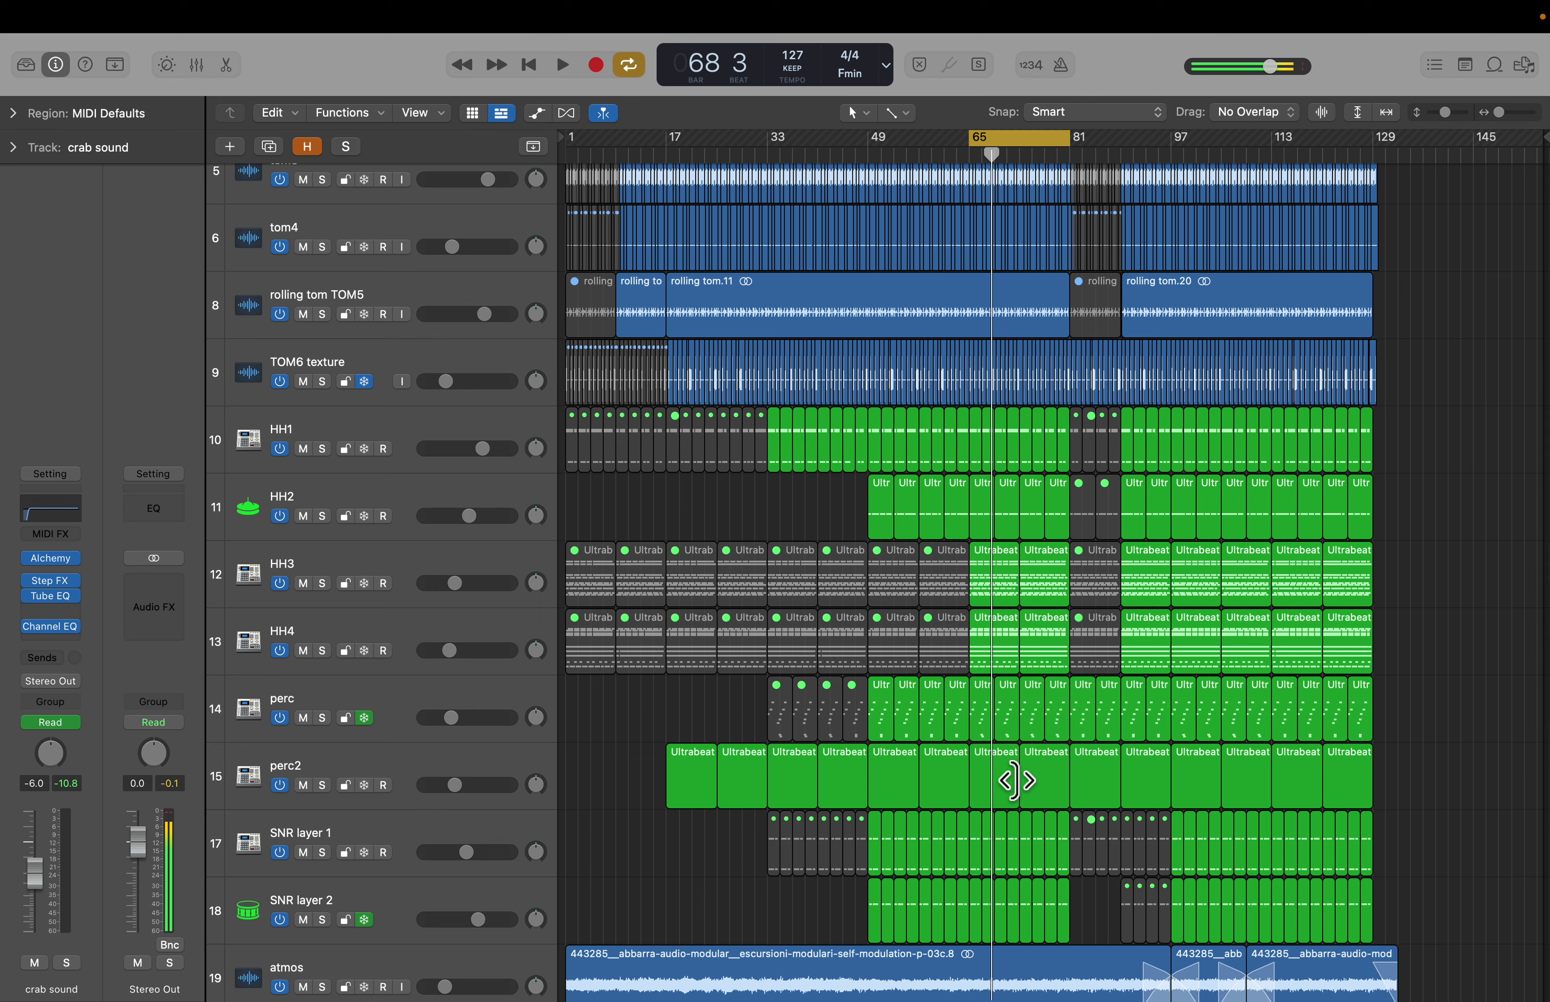
{"action": "scroll", "coordinate": [1006, 815], "scroll_direction": "down", "scroll_amount": 6}
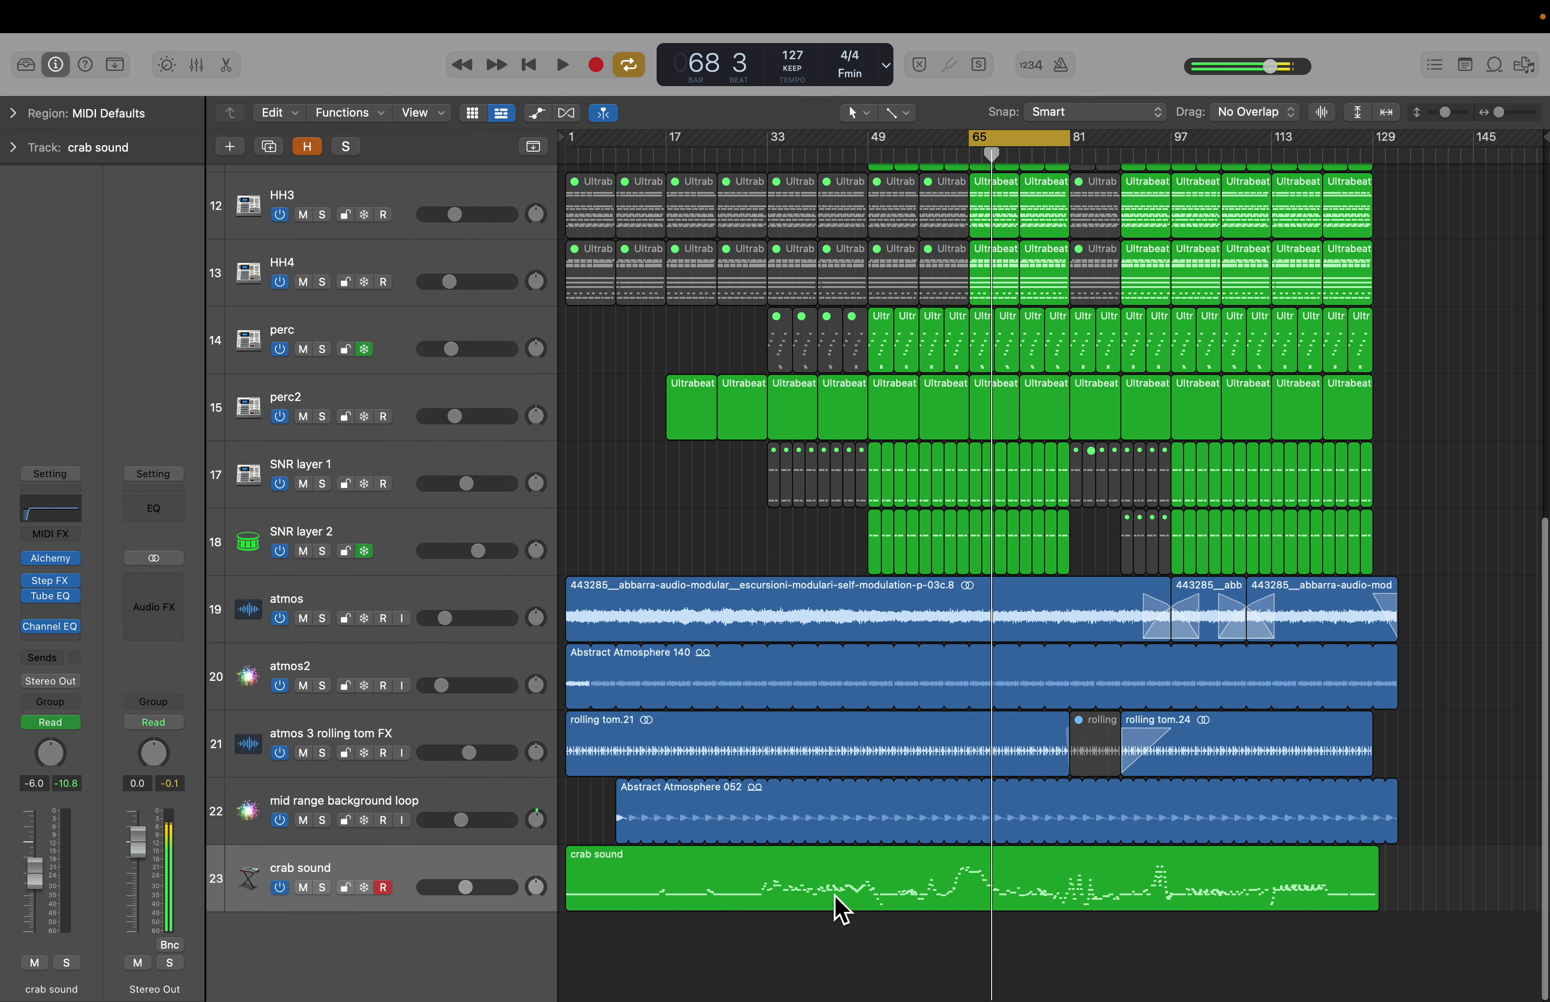
{"action": "key", "text": "super+k"}
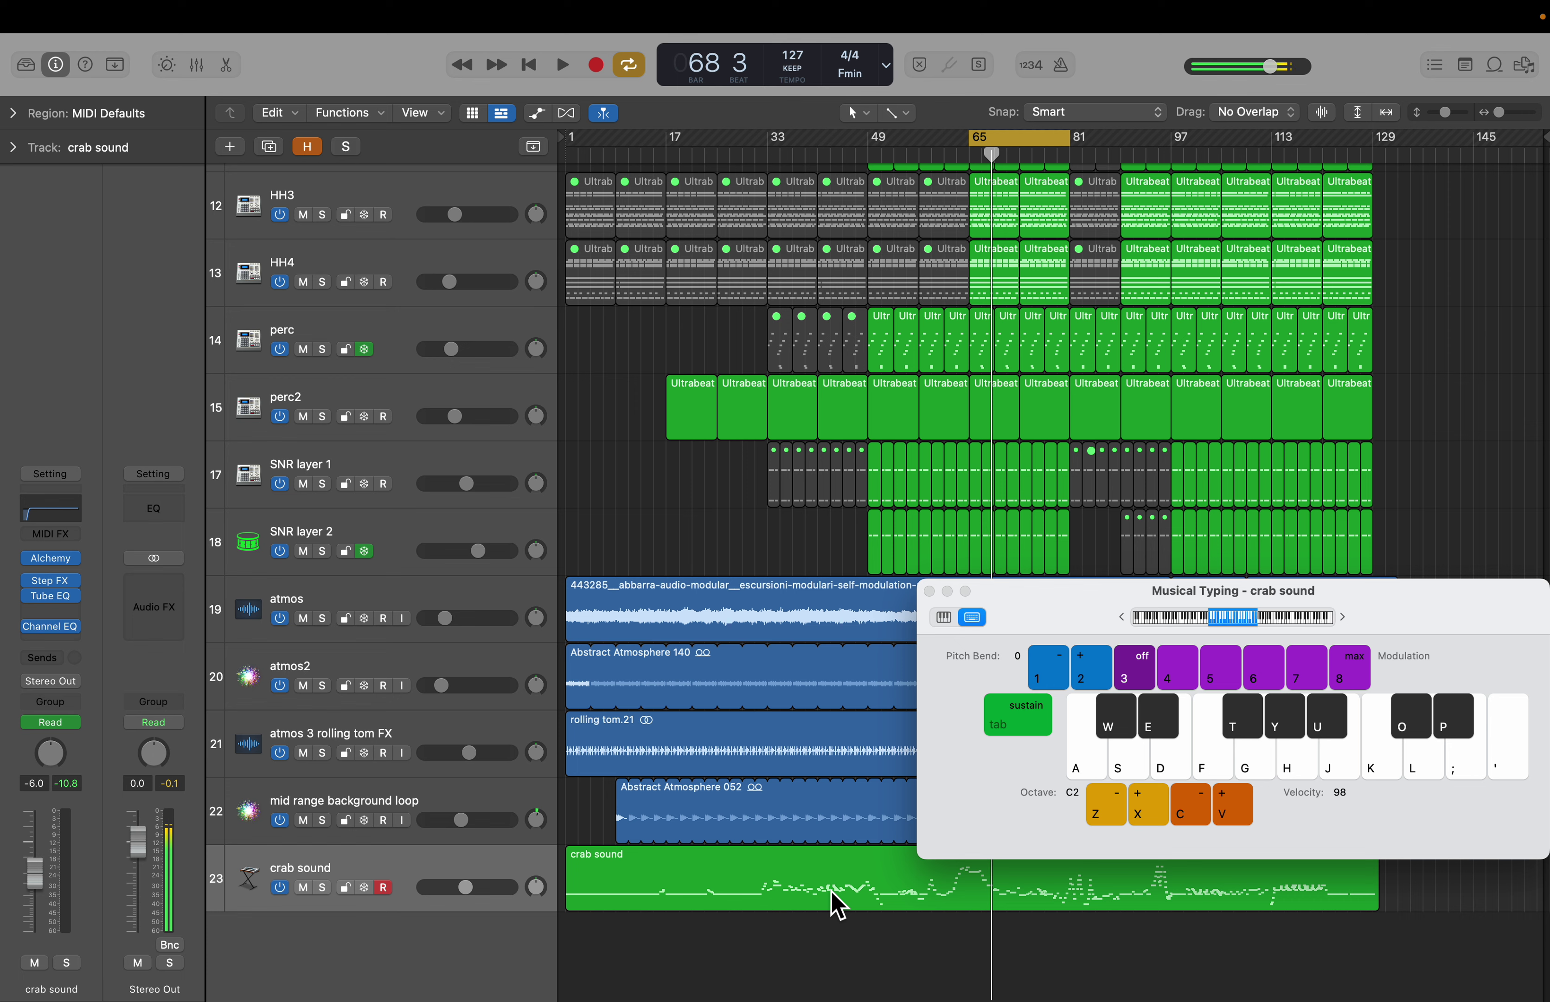
{"action": "key", "text": "d"}
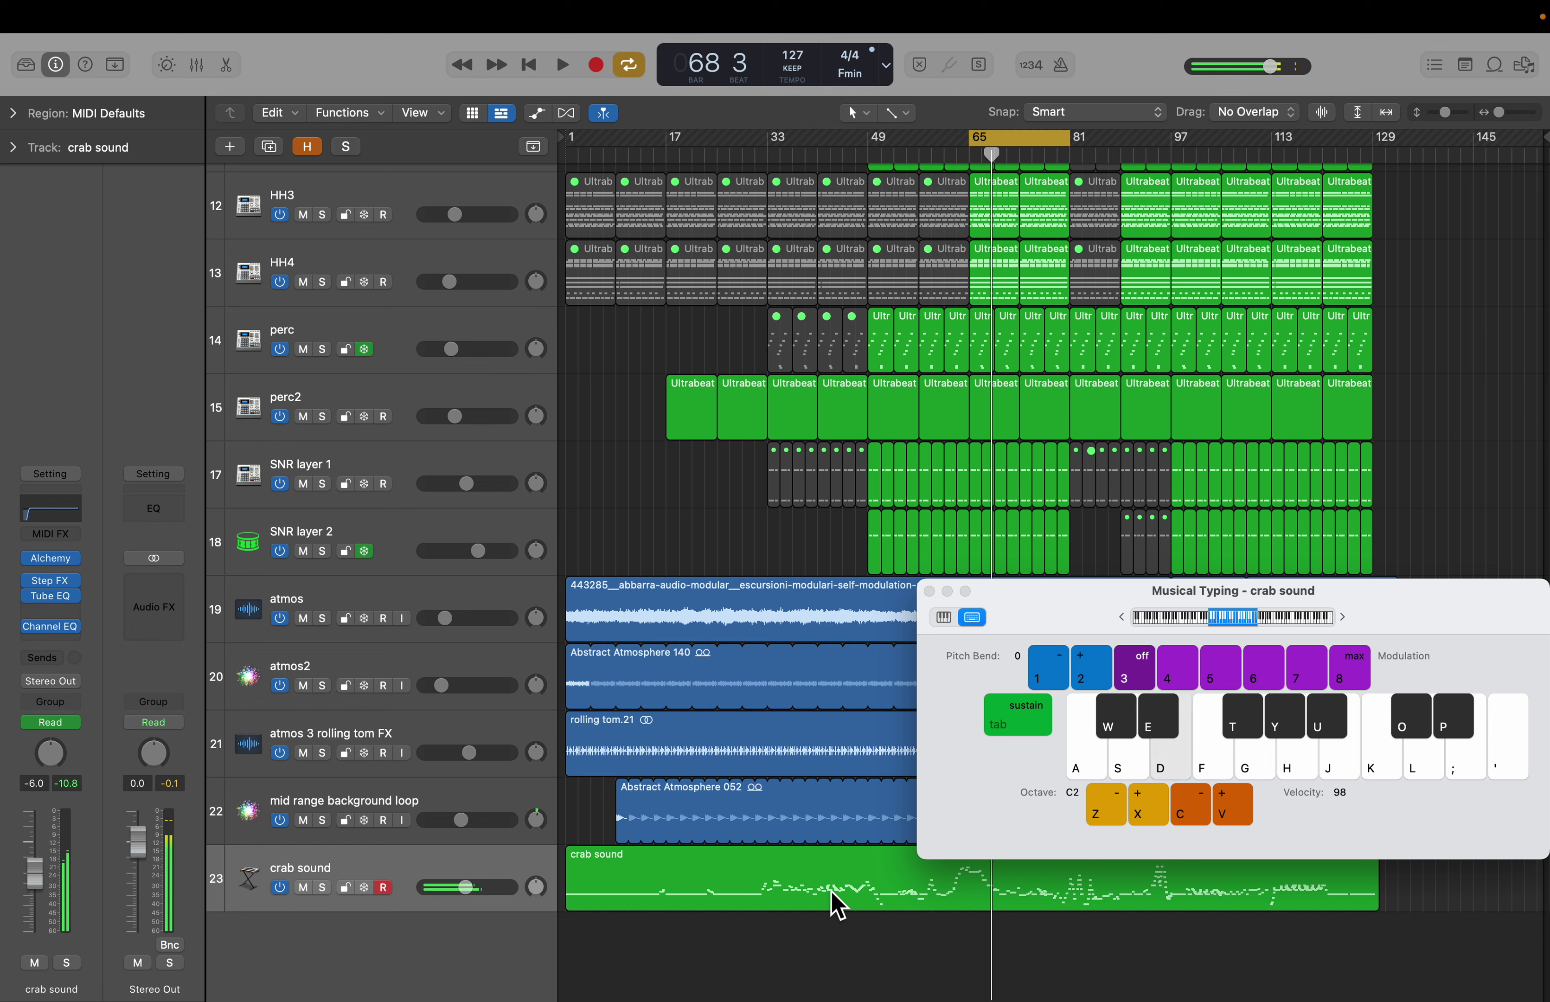
{"action": "key", "text": "h"}
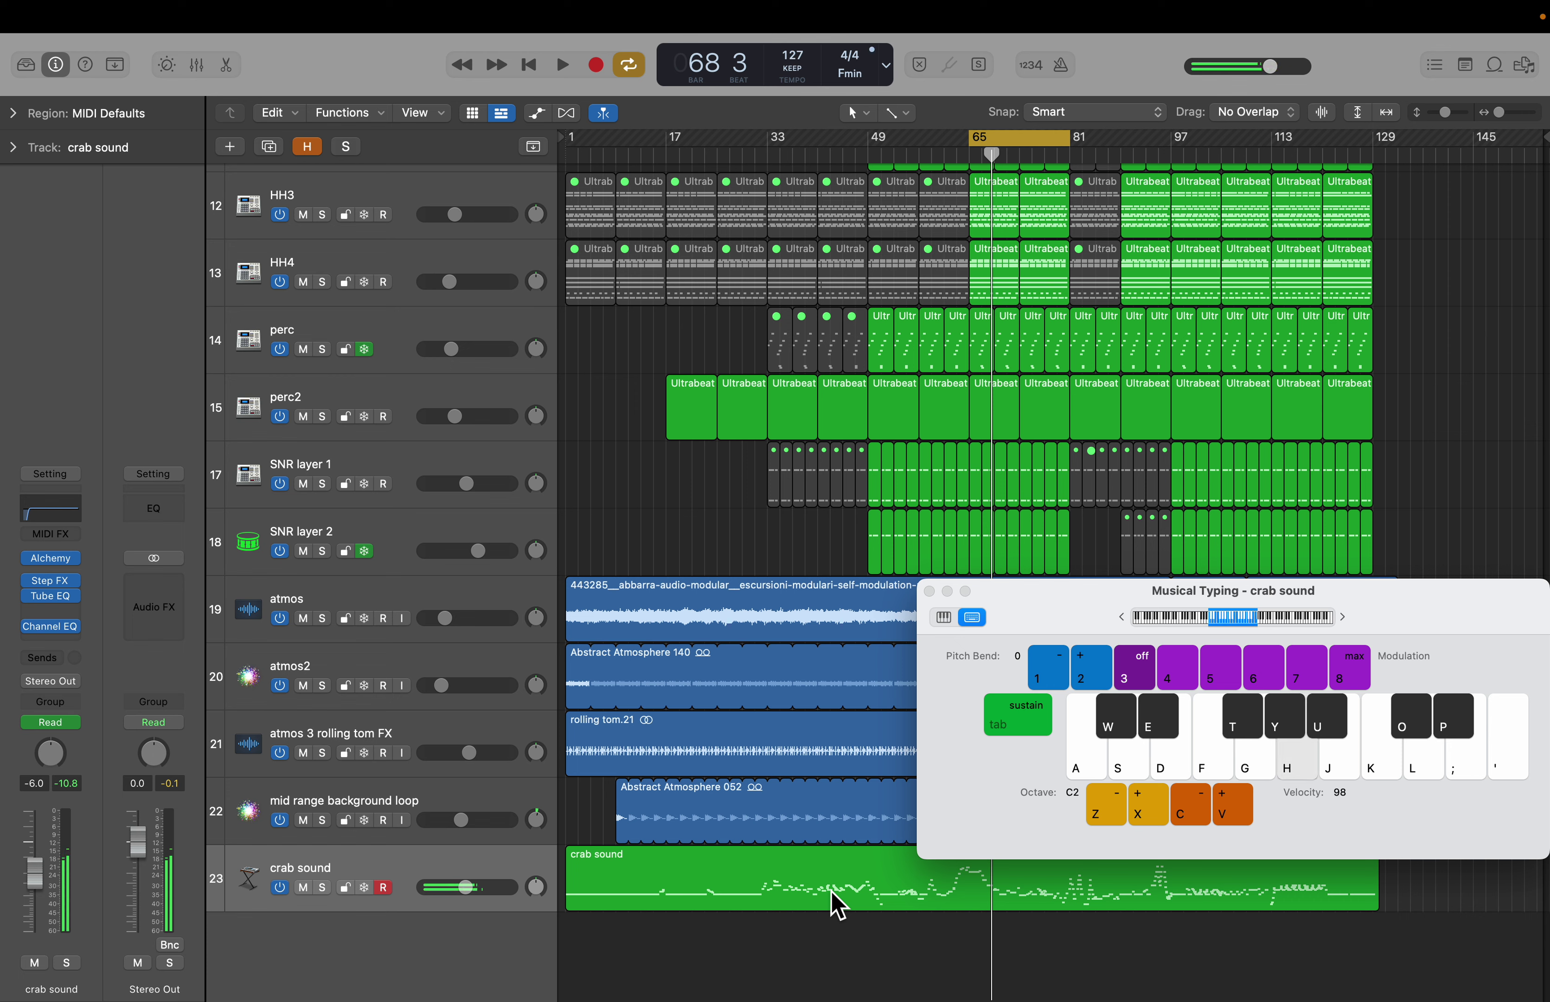
{"action": "key", "text": "k"}
Step: Raise Musical Typing to octave C4, play a run of crab sound notes, and close the keyboard
{"action": "key", "text": "x"}
{"action": "key", "text": "x"}
{"action": "key", "text": "g"}
{"action": "key", "text": "j"}
{"action": "key", "text": "l"}
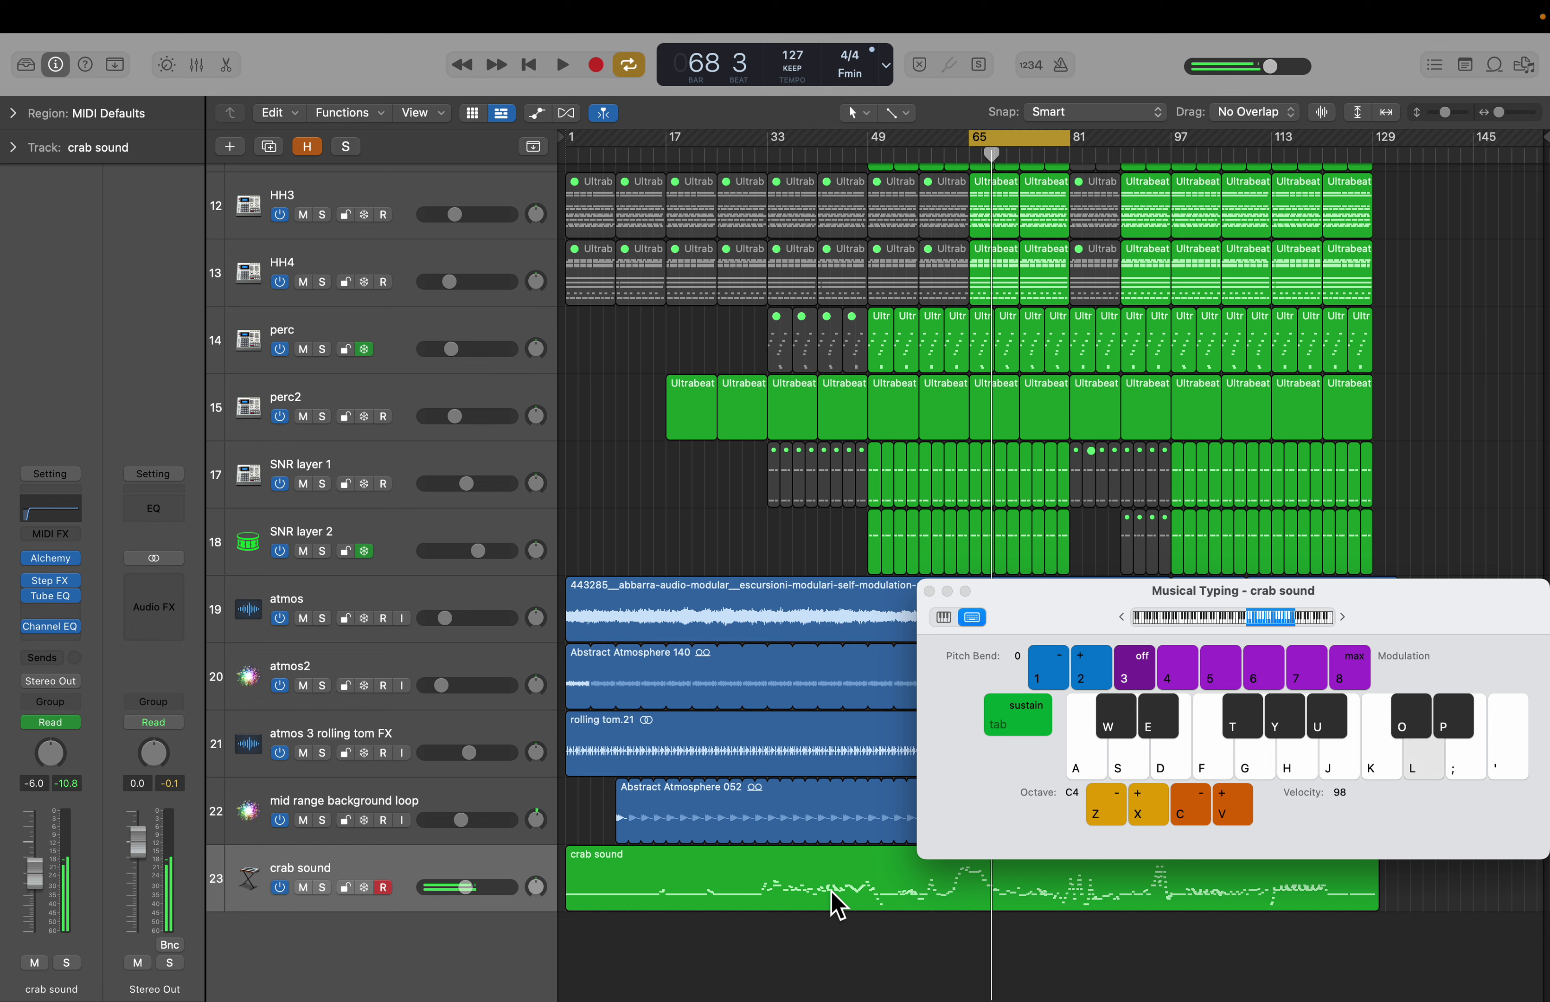
{"action": "key", "text": "h"}
{"action": "key", "text": "s"}
{"action": "key", "text": "a"}
{"action": "key", "text": "s"}
{"action": "key", "text": "d"}
{"action": "key", "text": "f"}
{"action": "key", "text": "g"}
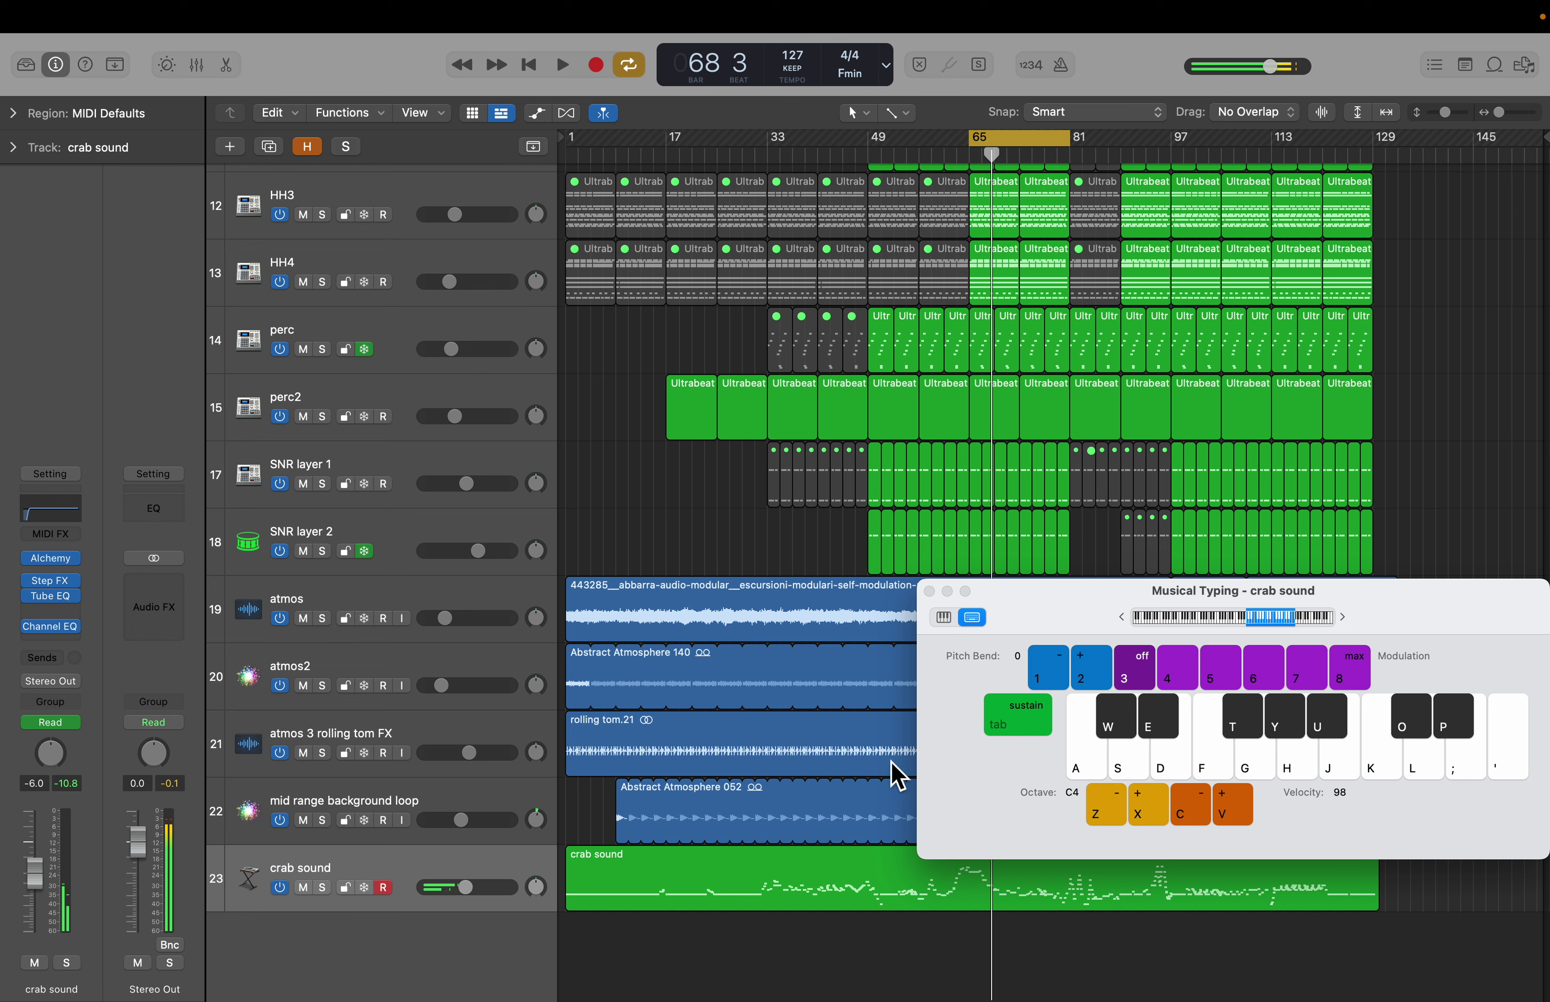
{"action": "left_click", "coordinate": [930, 591]}
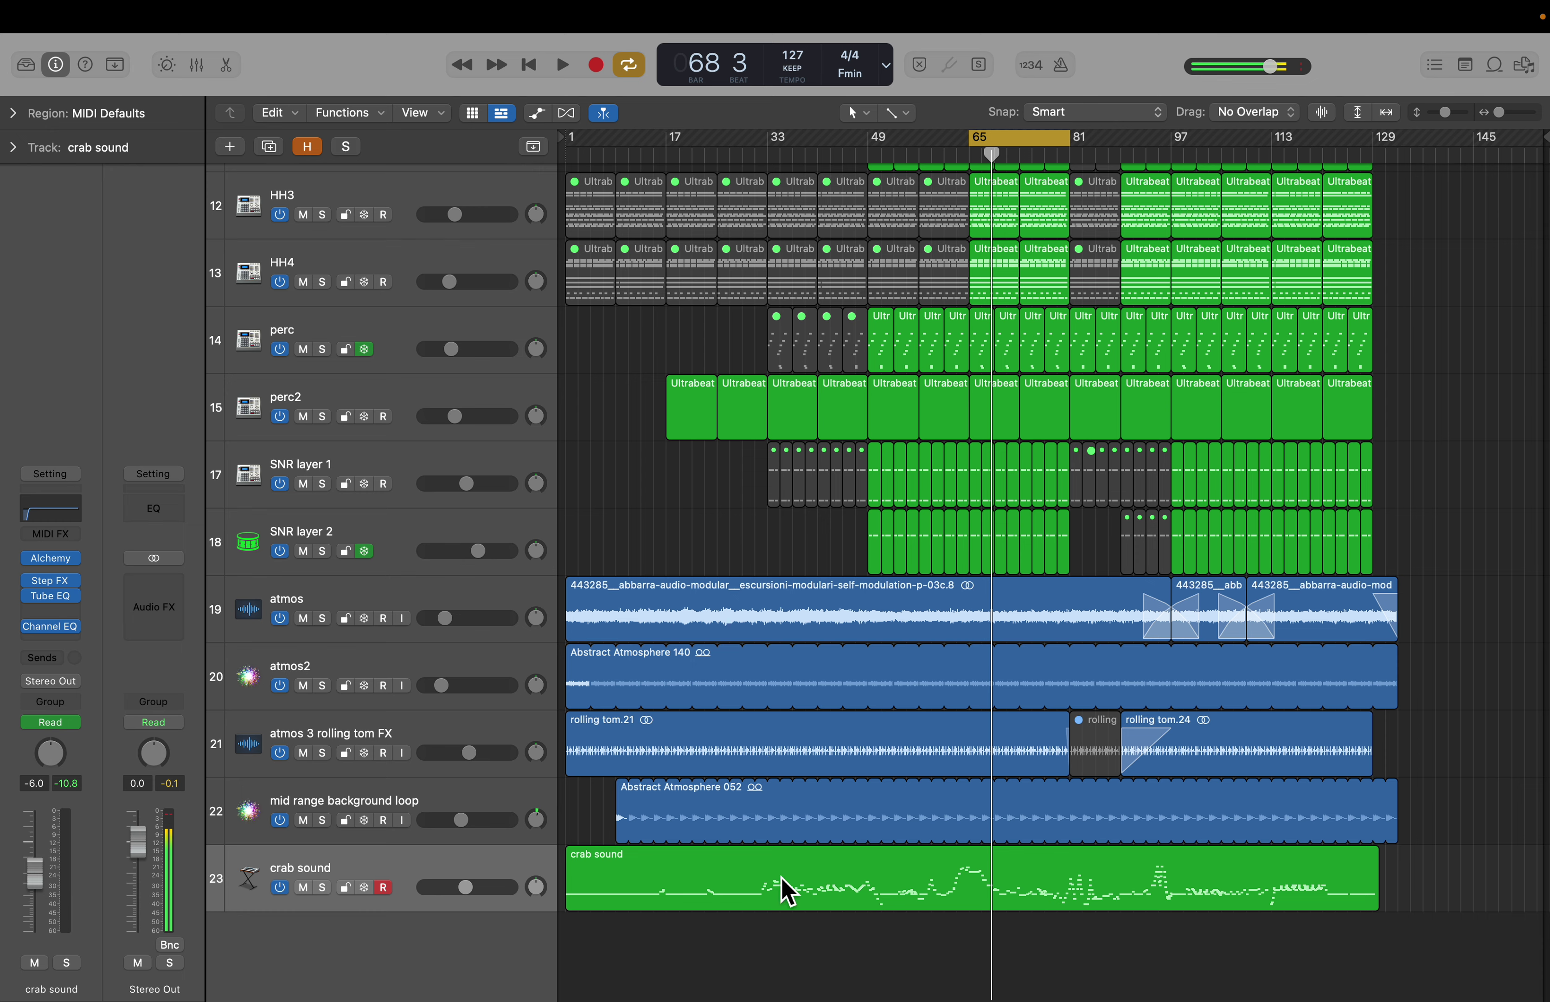
Step: Review the arrangement's tracks, selecting the first four regions of HH3 and HH4 together and clearing that selection
{"action": "scroll", "coordinate": [975, 721], "scroll_direction": "up", "scroll_amount": 10}
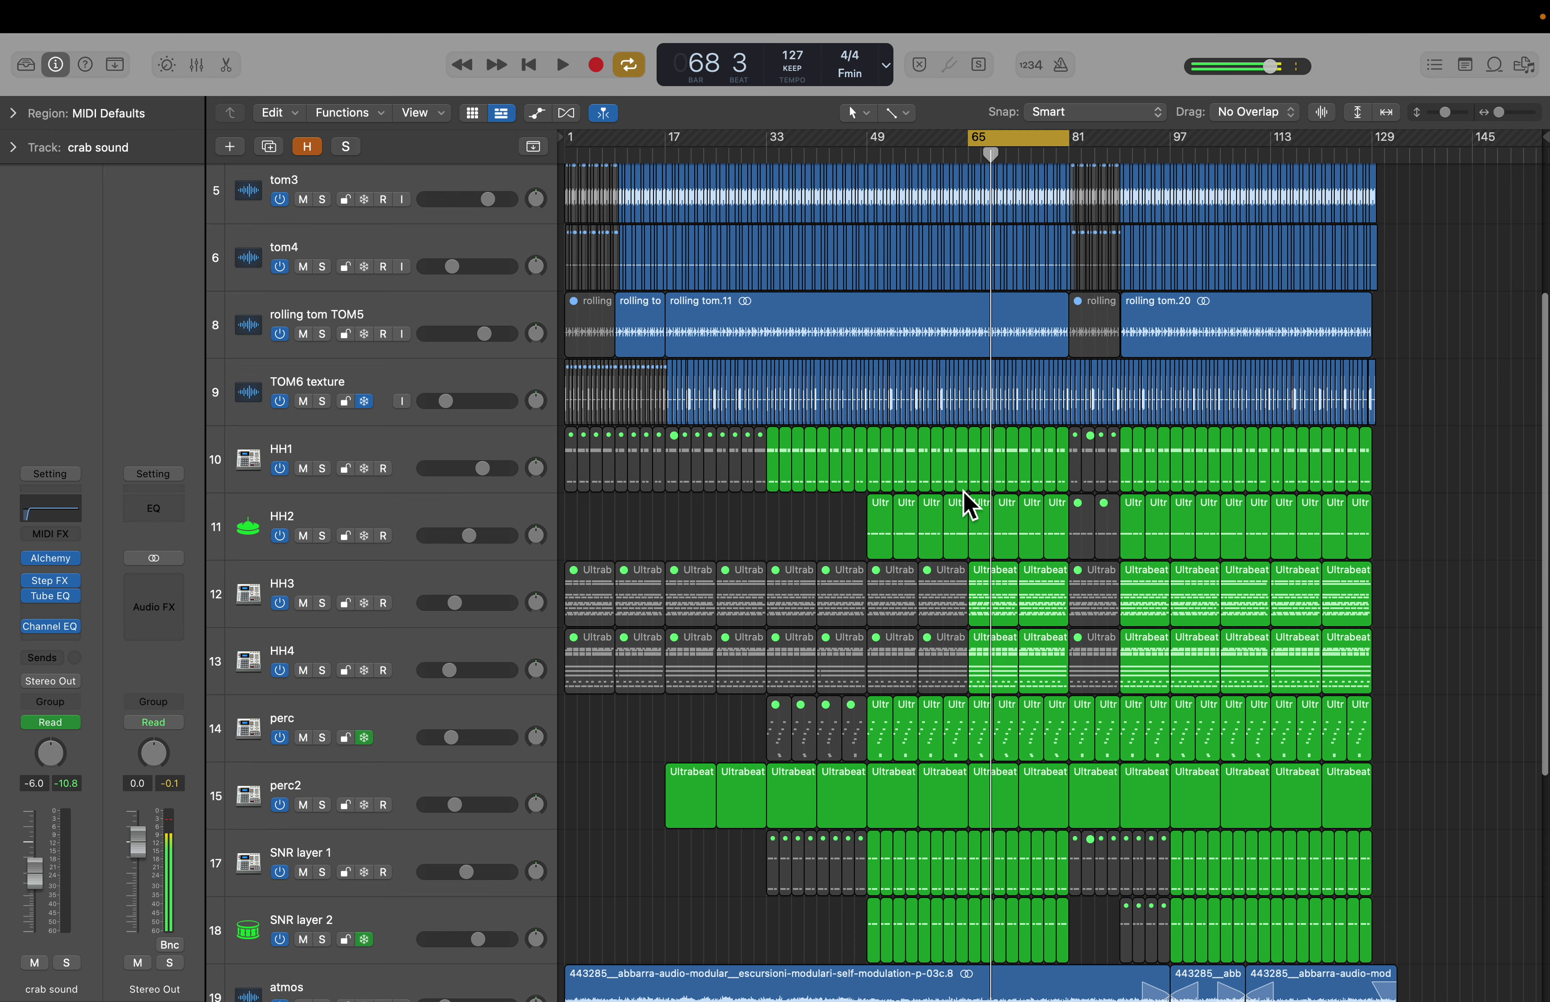
{"action": "scroll", "coordinate": [799, 484], "scroll_direction": "up", "scroll_amount": 4}
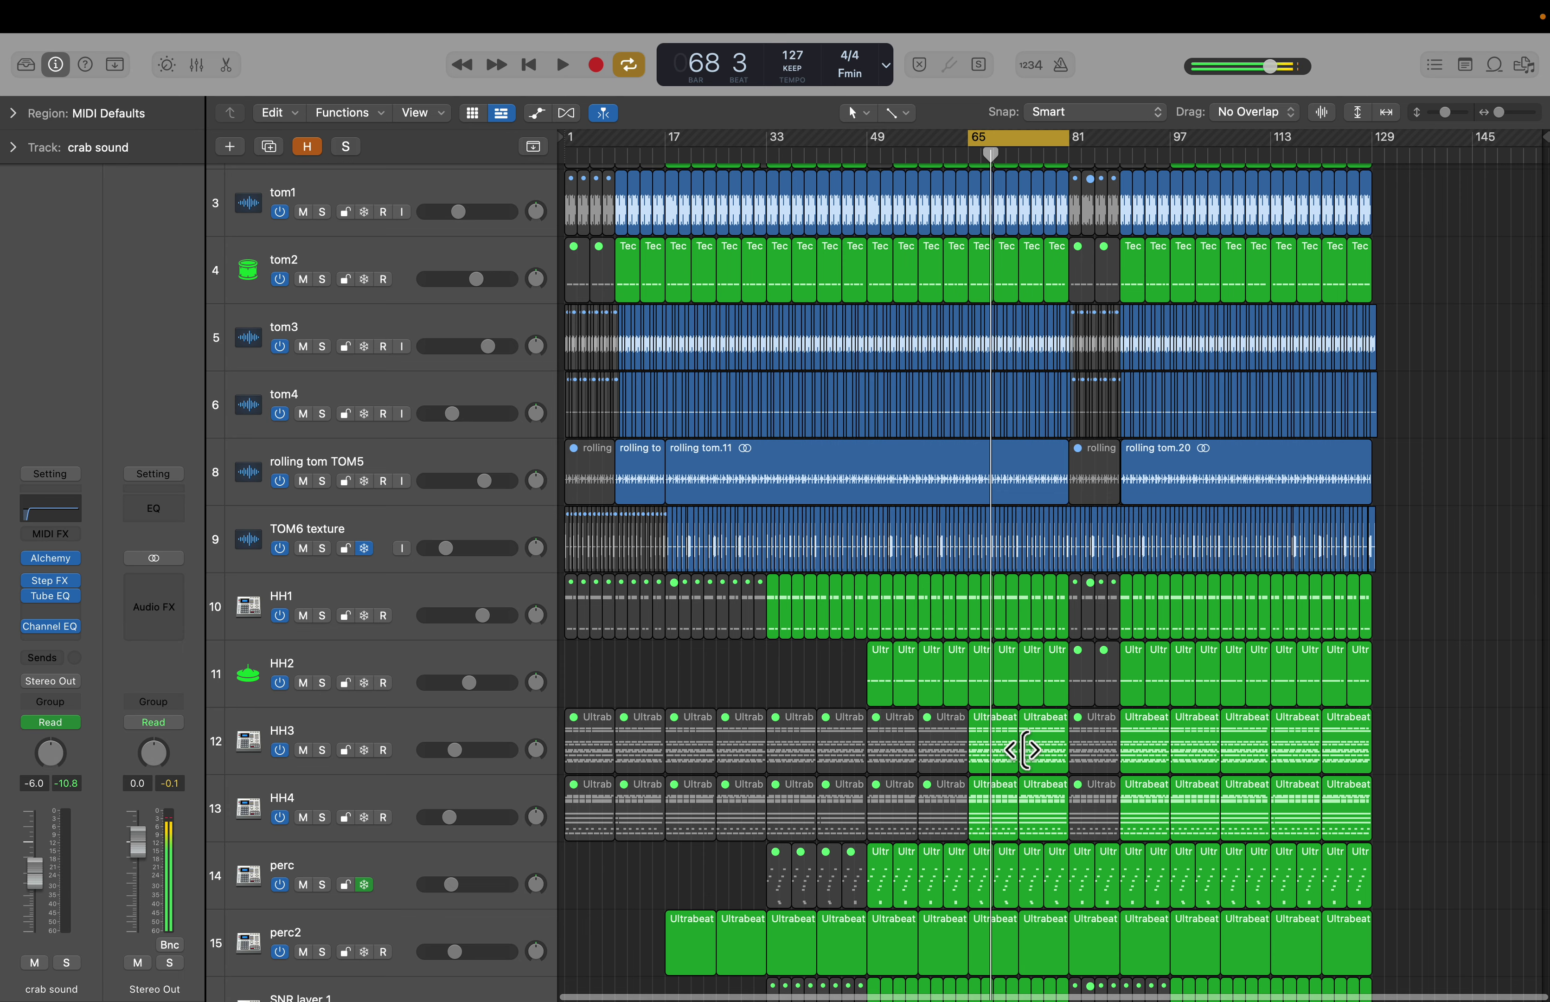
{"action": "scroll", "coordinate": [1024, 749], "scroll_direction": "down", "scroll_amount": 10}
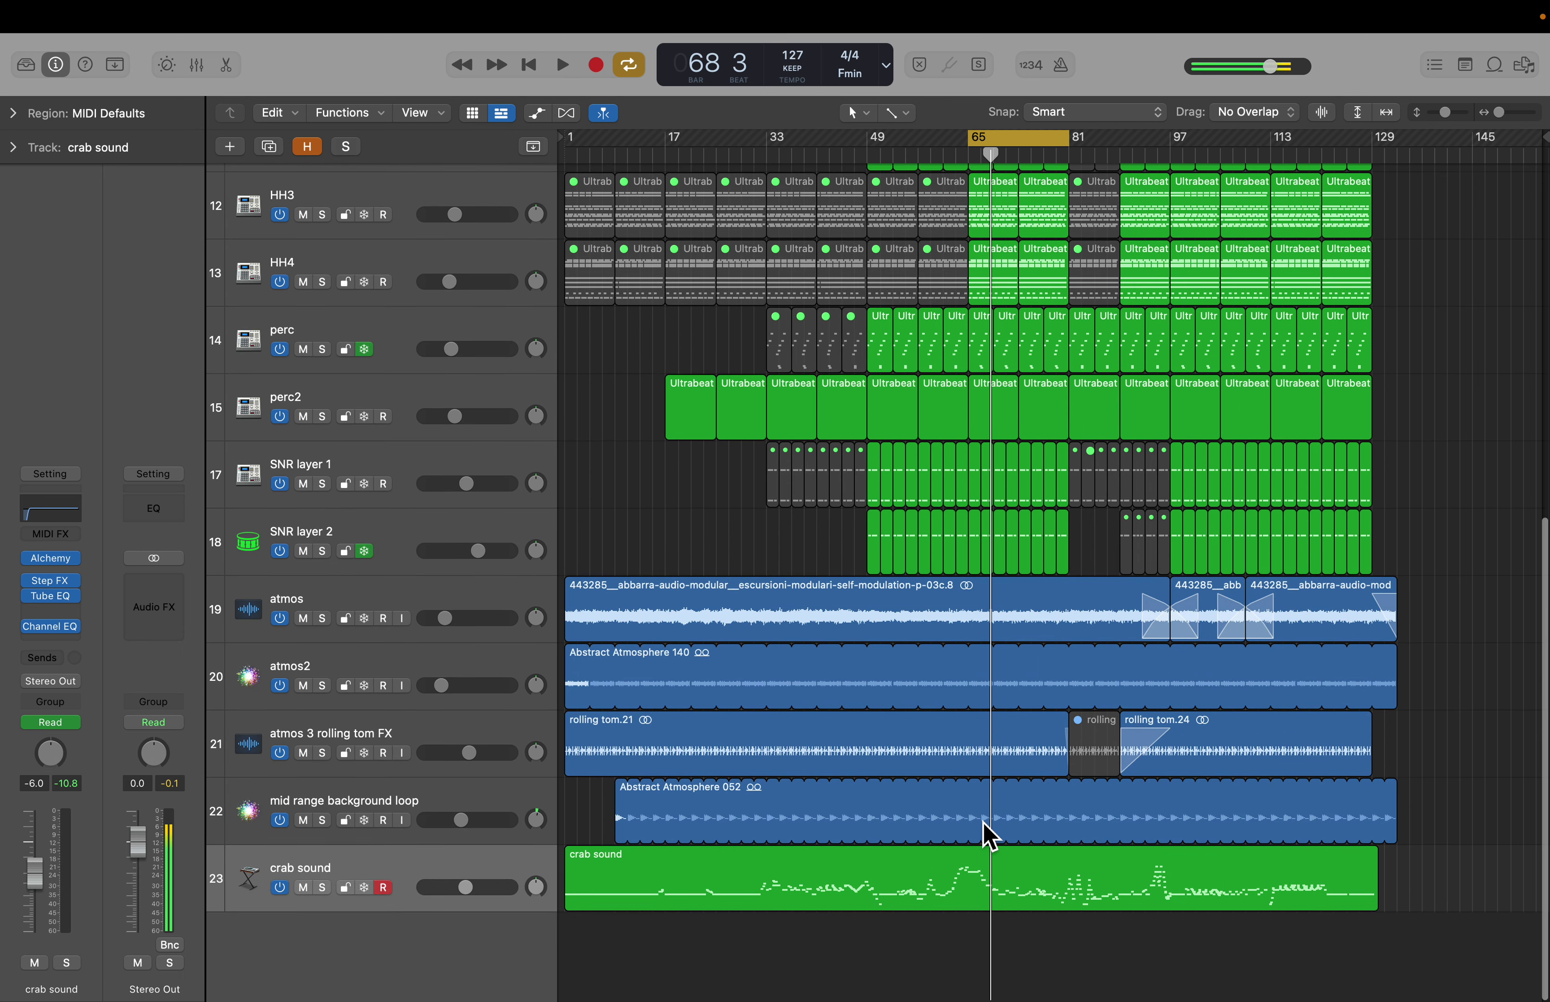
{"action": "scroll", "coordinate": [1068, 814], "scroll_direction": "up", "scroll_amount": 10}
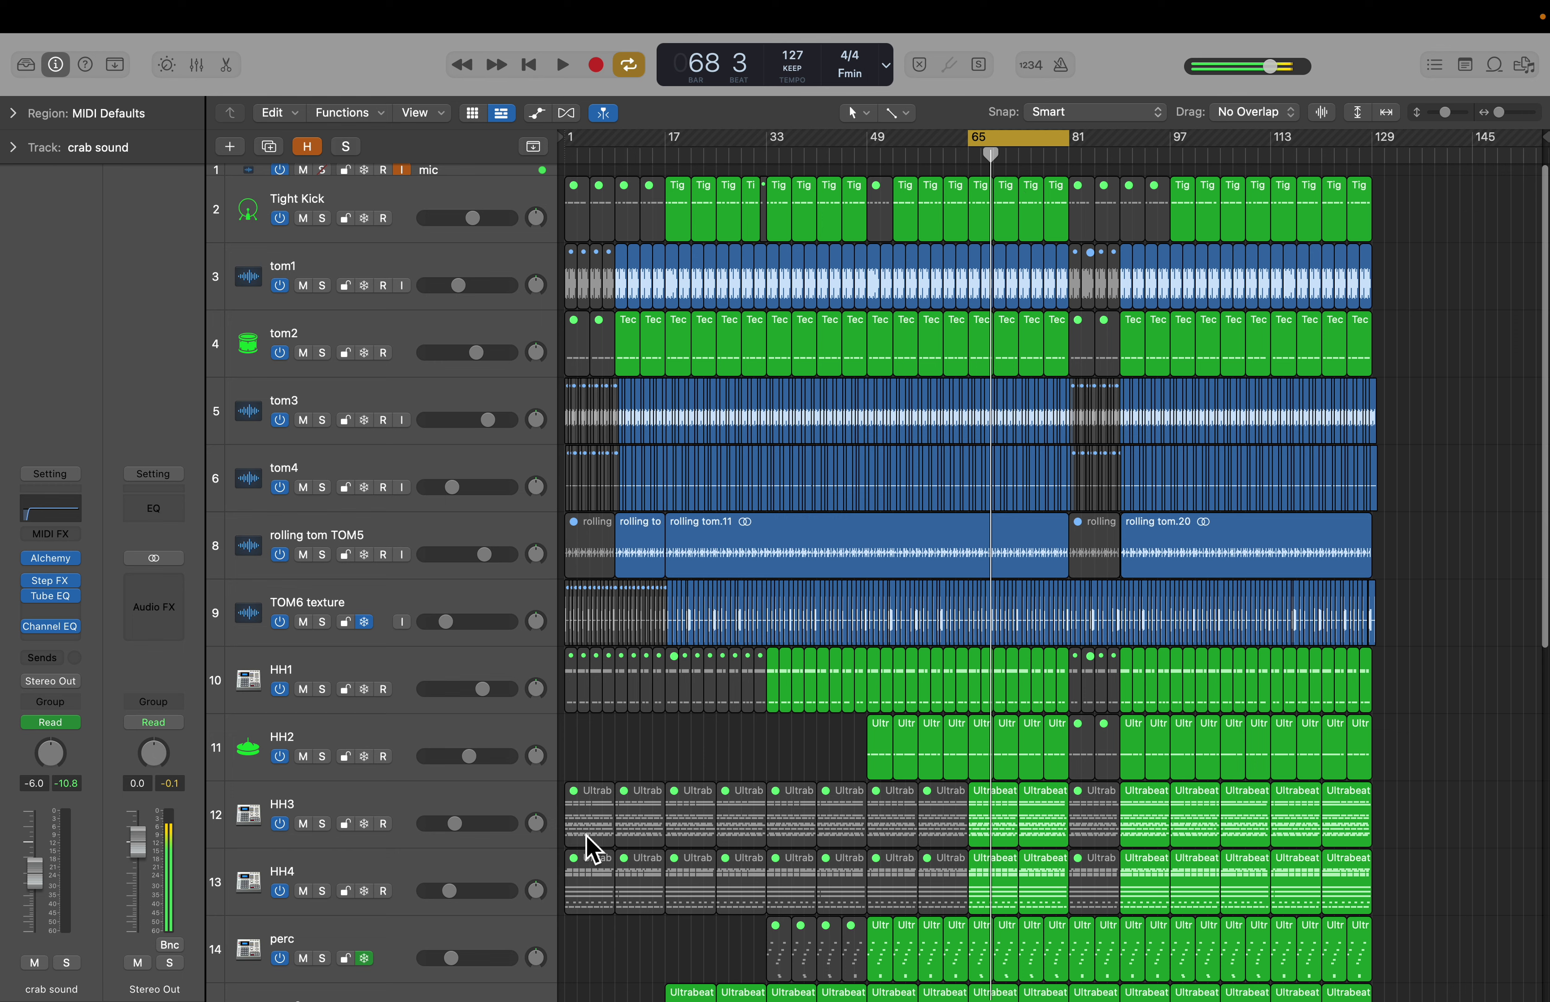
{"action": "left_click_drag", "start_coordinate": [606, 963], "coordinate": [720, 795]}
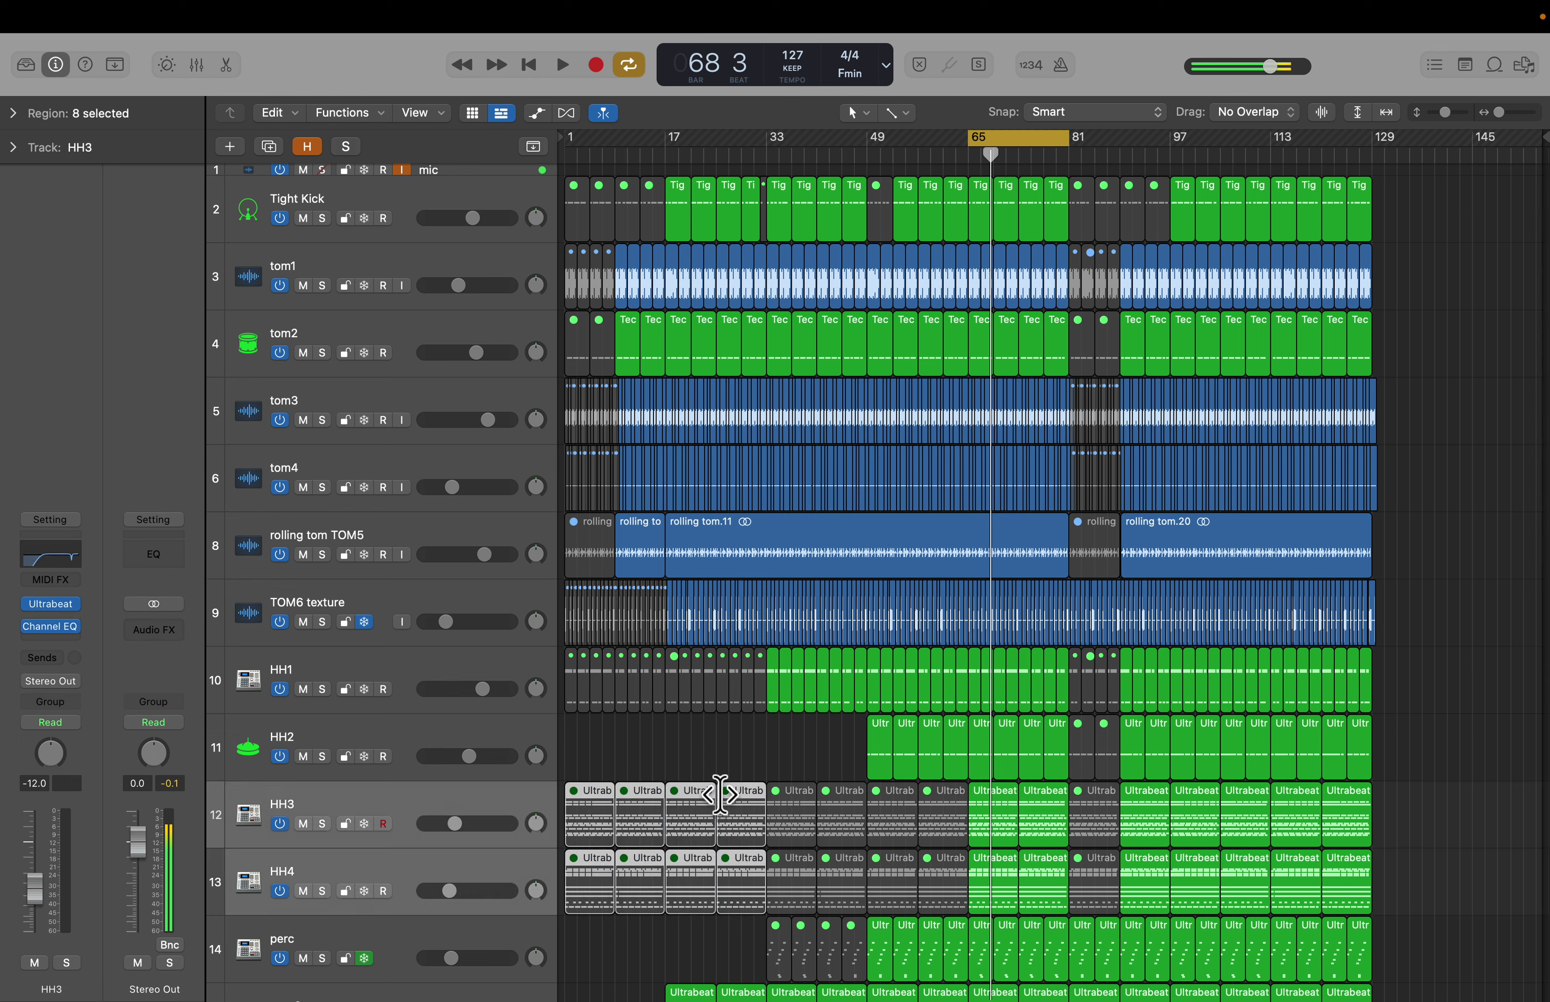
{"action": "left_click", "coordinate": [768, 715]}
{"action": "scroll", "coordinate": [761, 736], "scroll_direction": "down", "scroll_amount": 10}
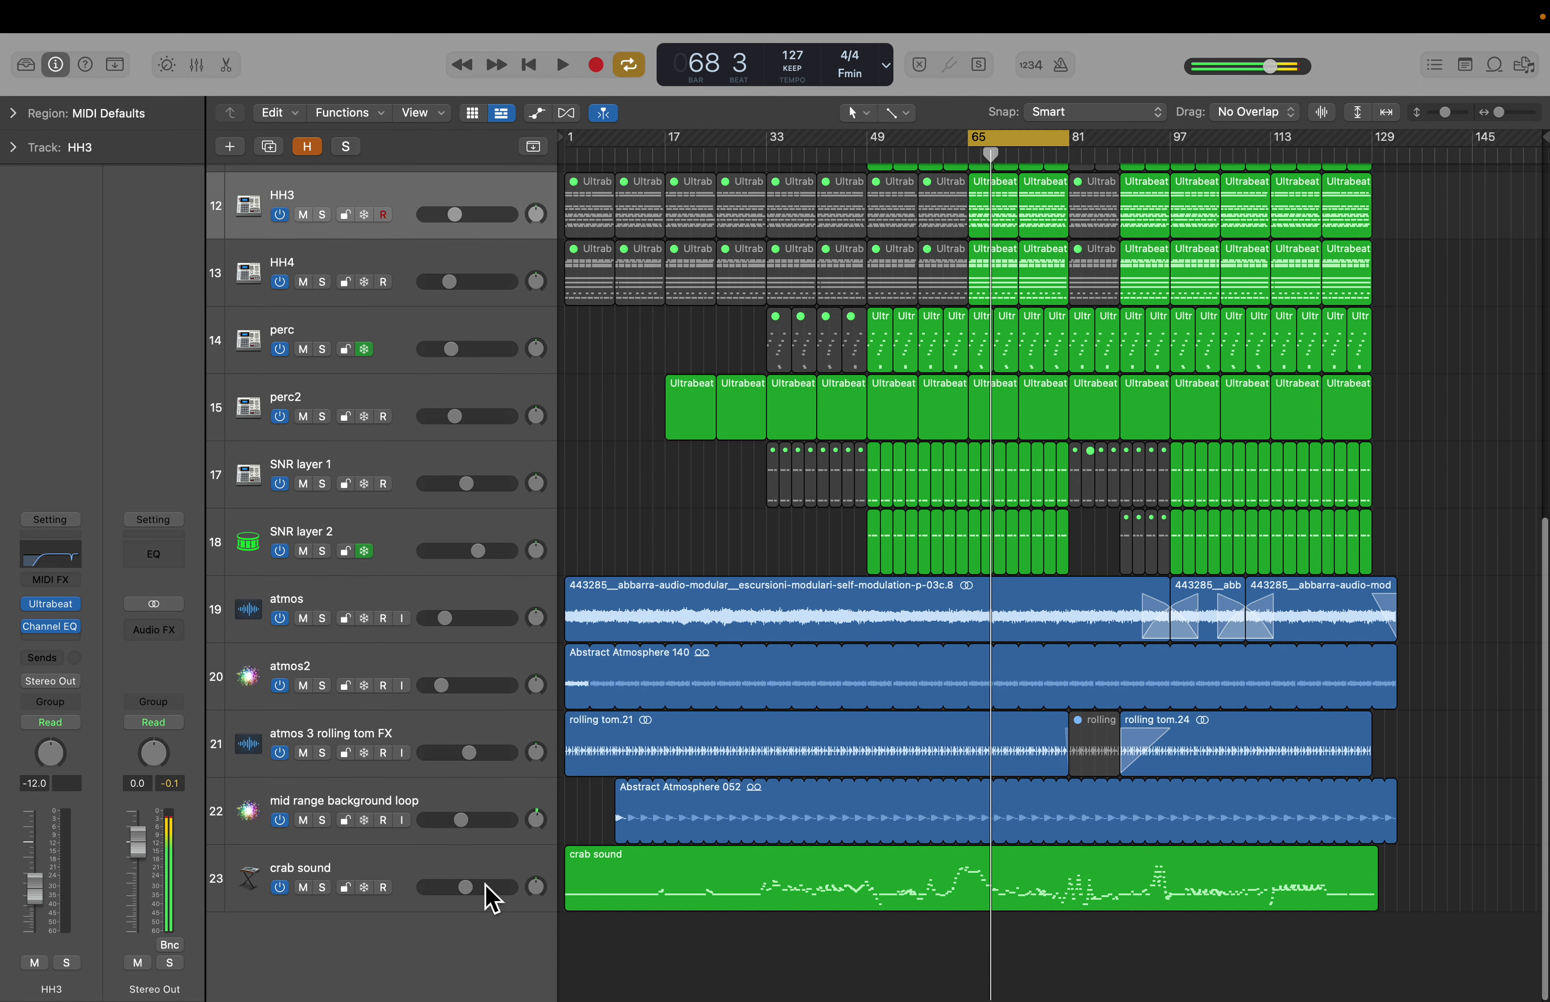
Step: Select the crab sound track and view its Alchemy instrument settings, closing the plug-in again
{"action": "left_click", "coordinate": [408, 886]}
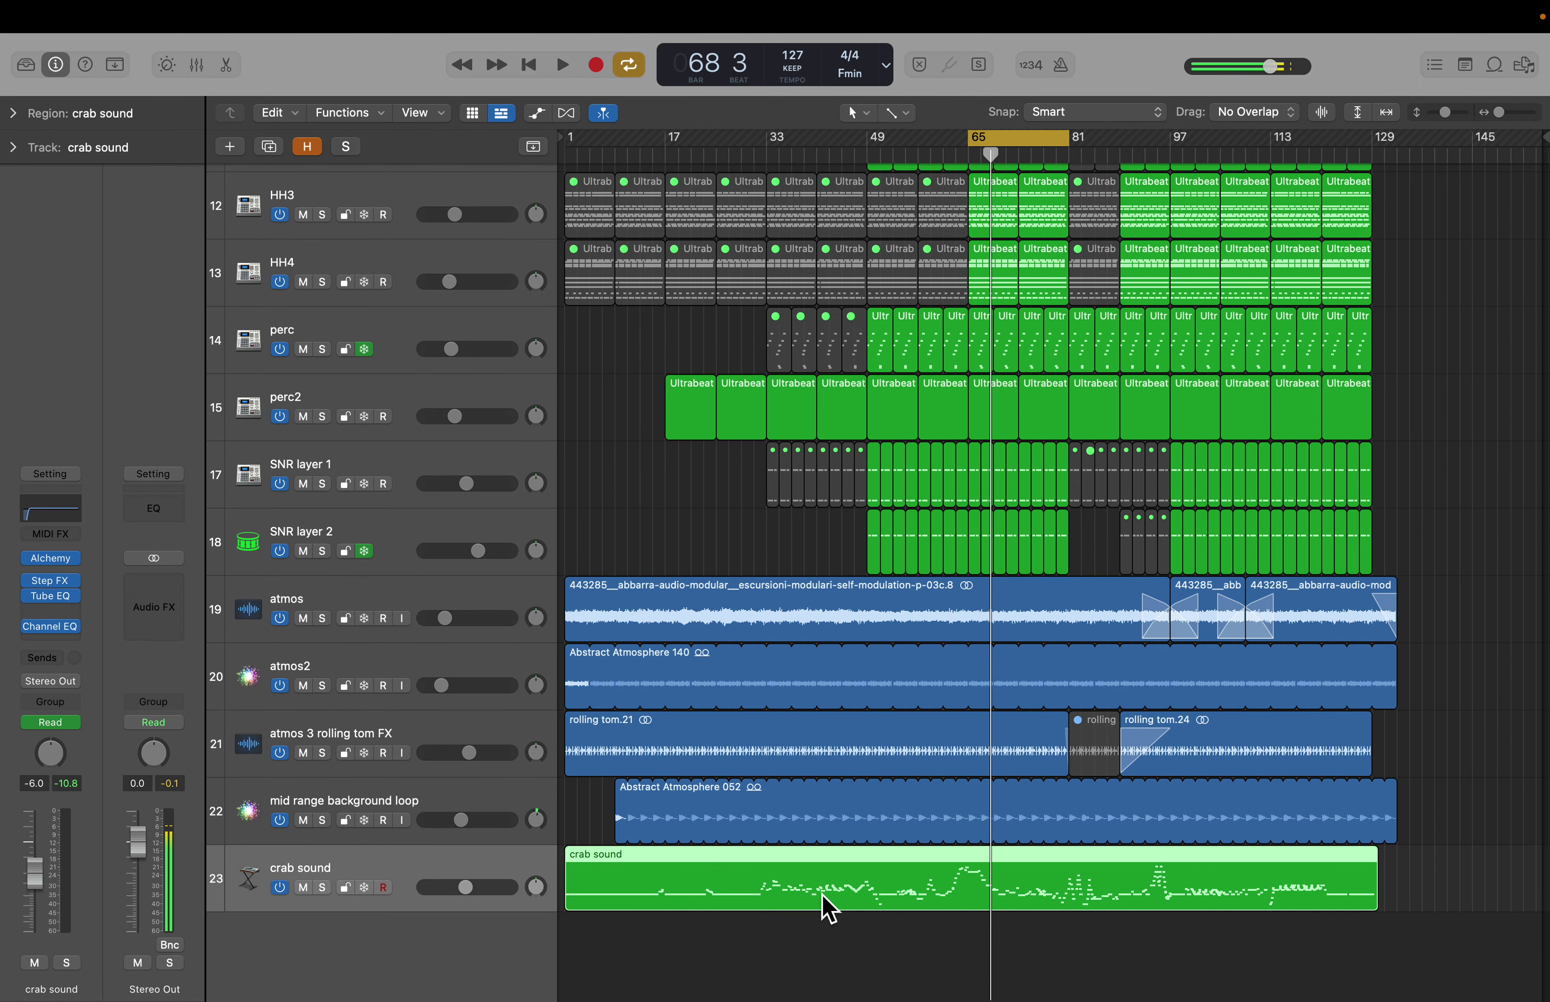
{"action": "left_click", "coordinate": [54, 564]}
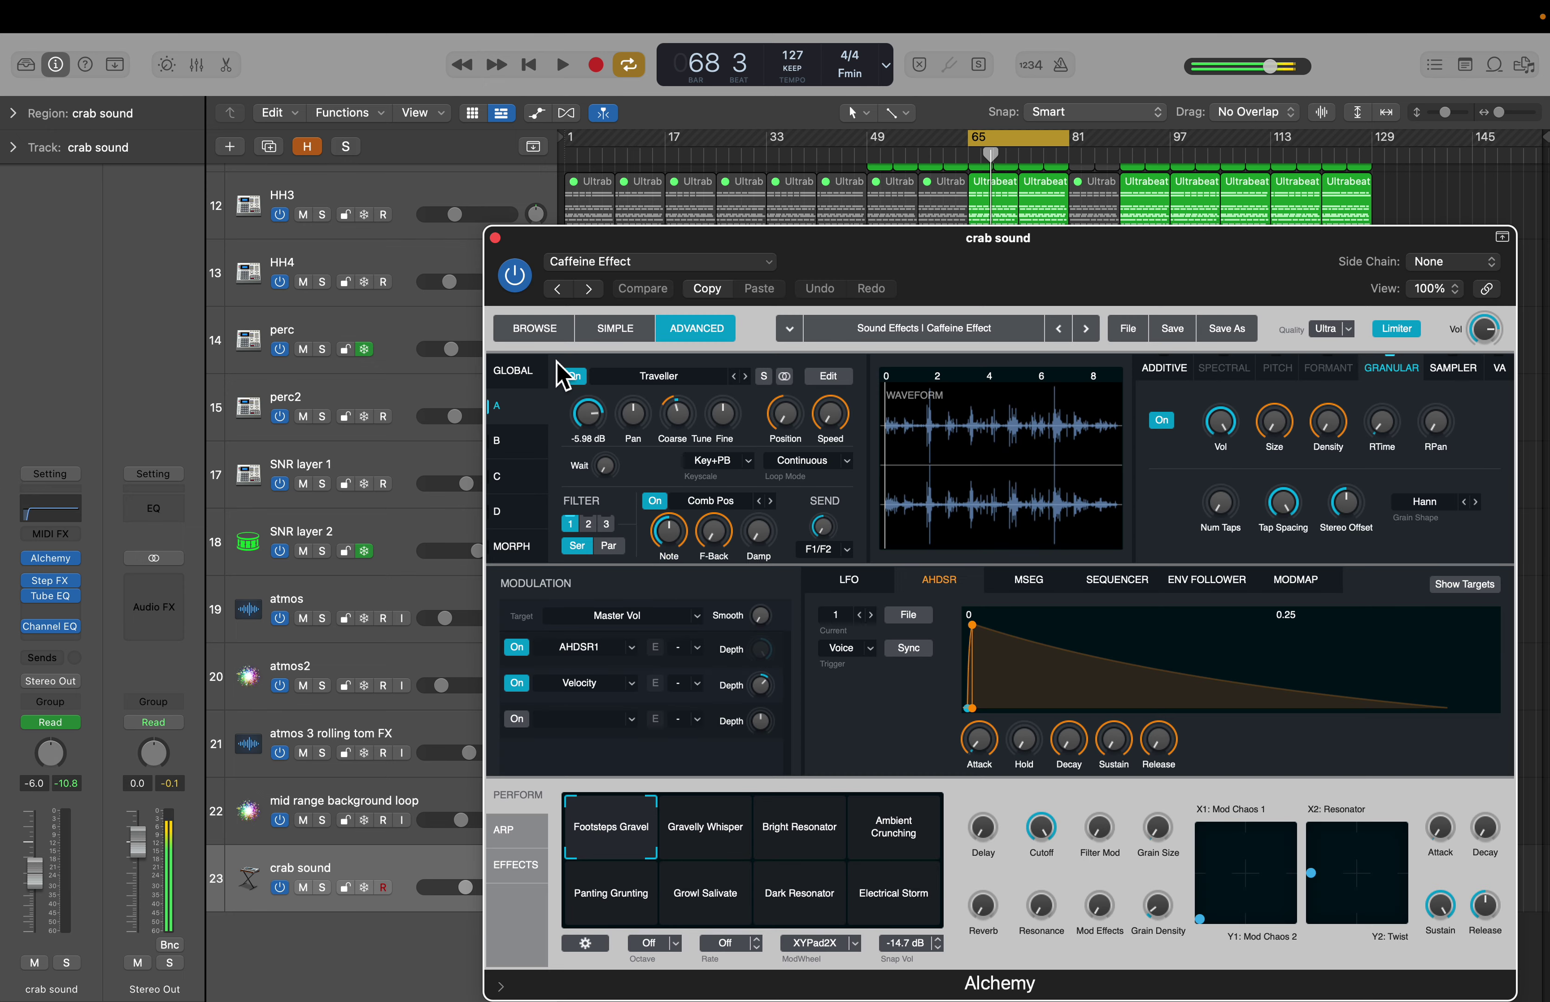
{"action": "left_click", "coordinate": [495, 238]}
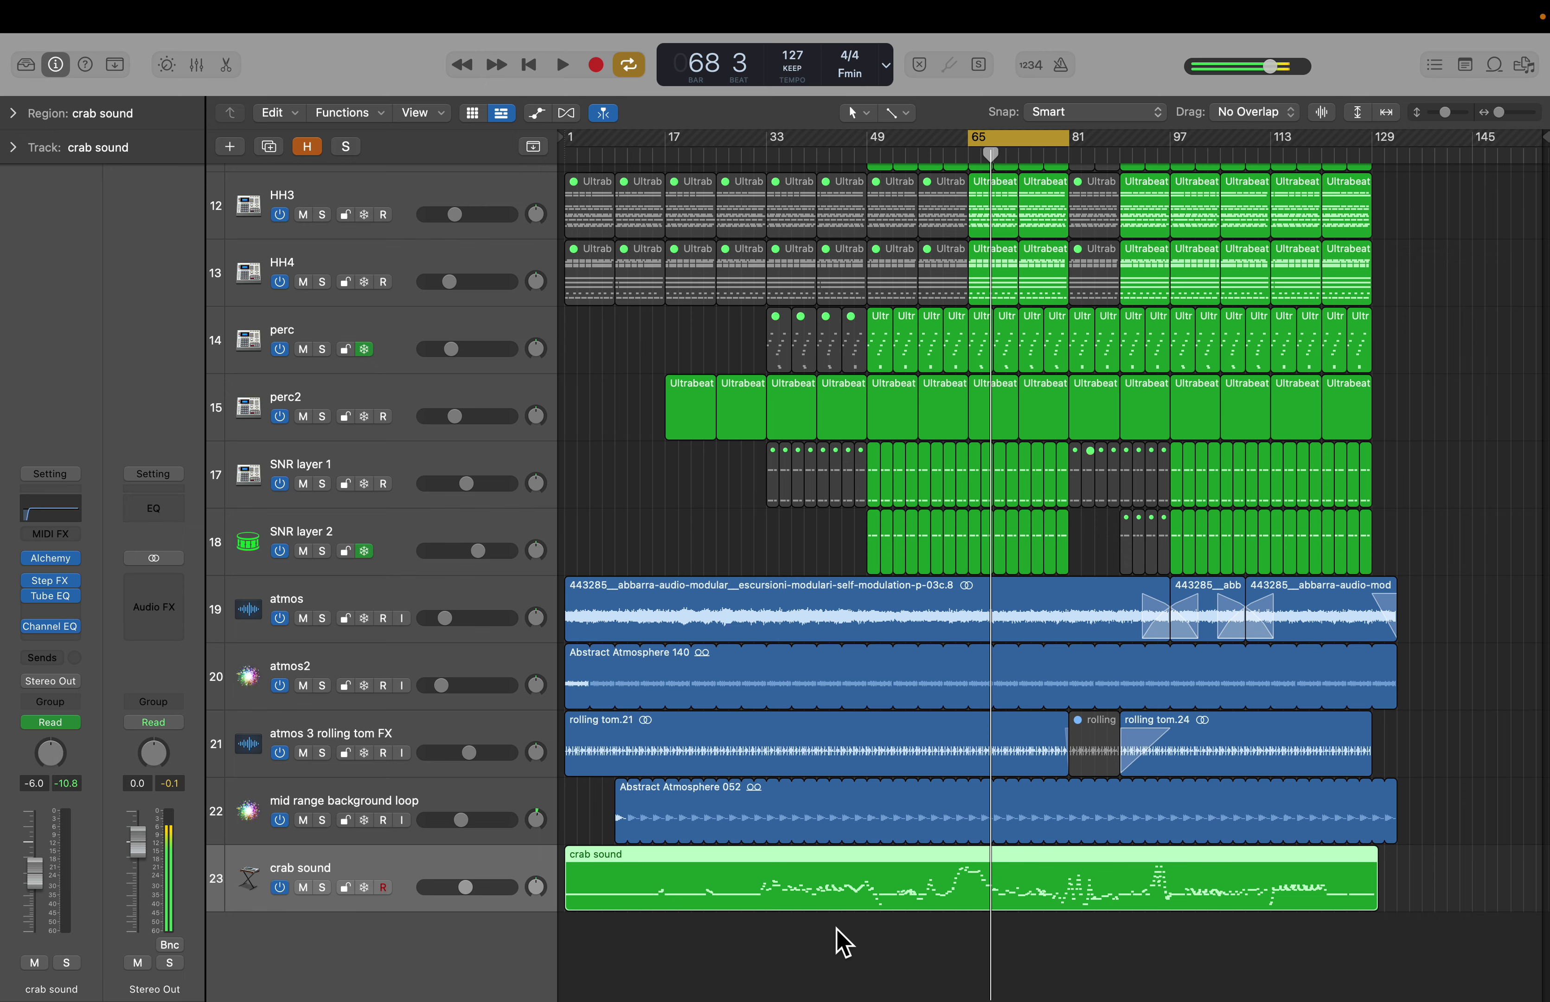
Step: Open the crab sound region in the Piano Roll and briefly show the Musical Typing keyboard
{"action": "double_click", "coordinate": [842, 902]}
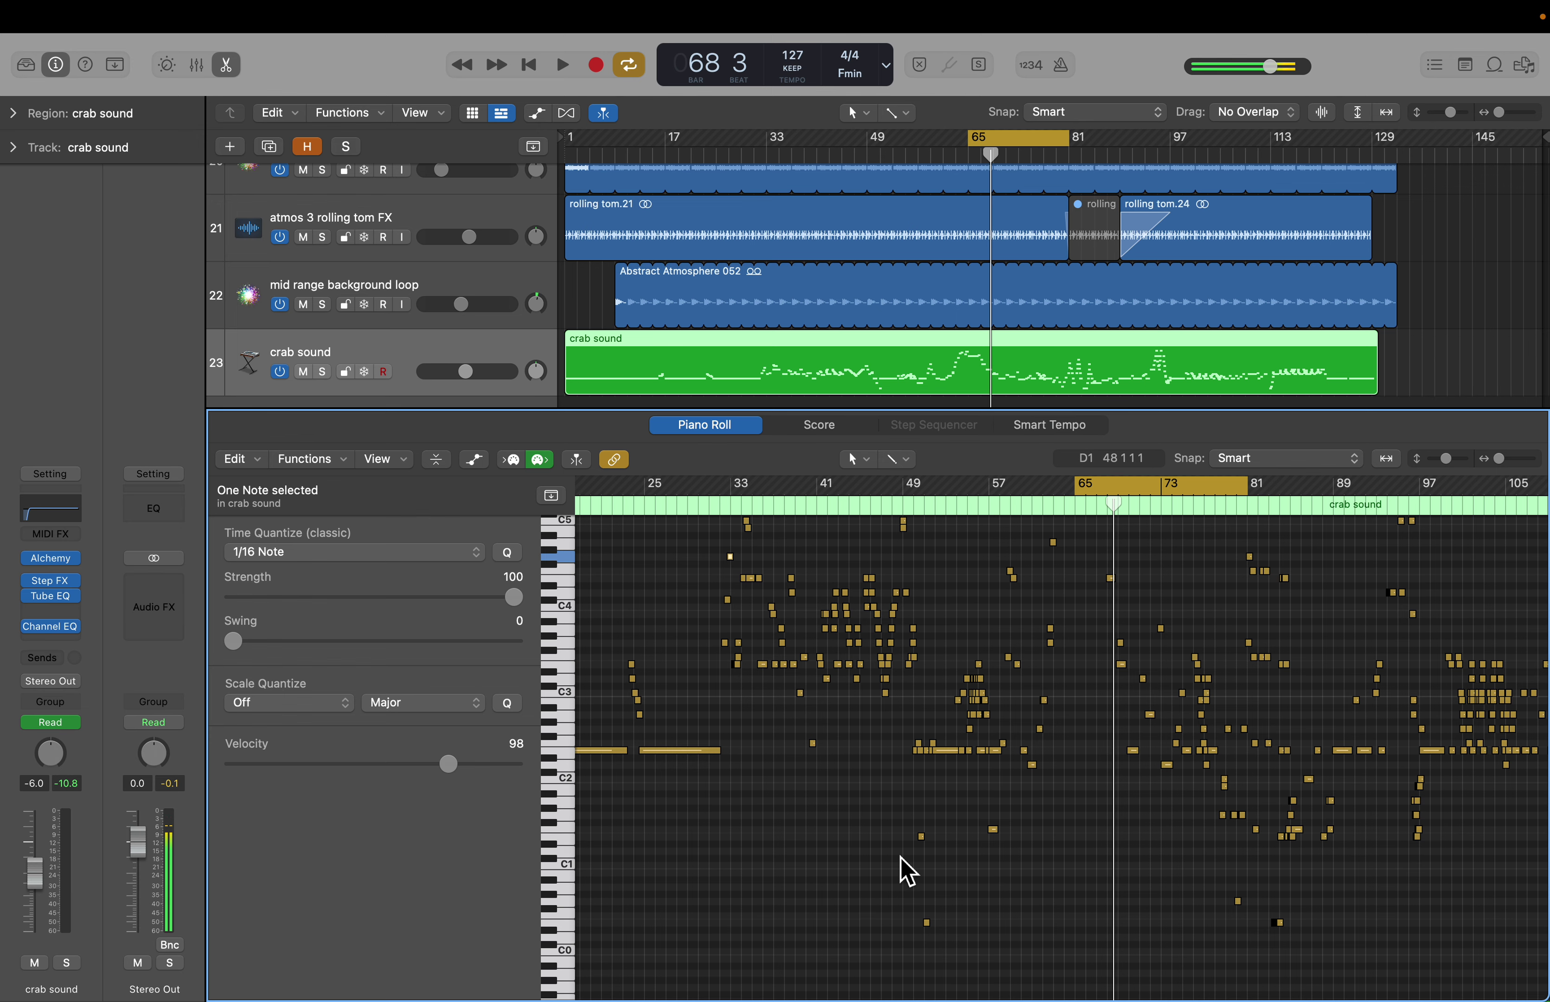
{"action": "key", "text": "super+k"}
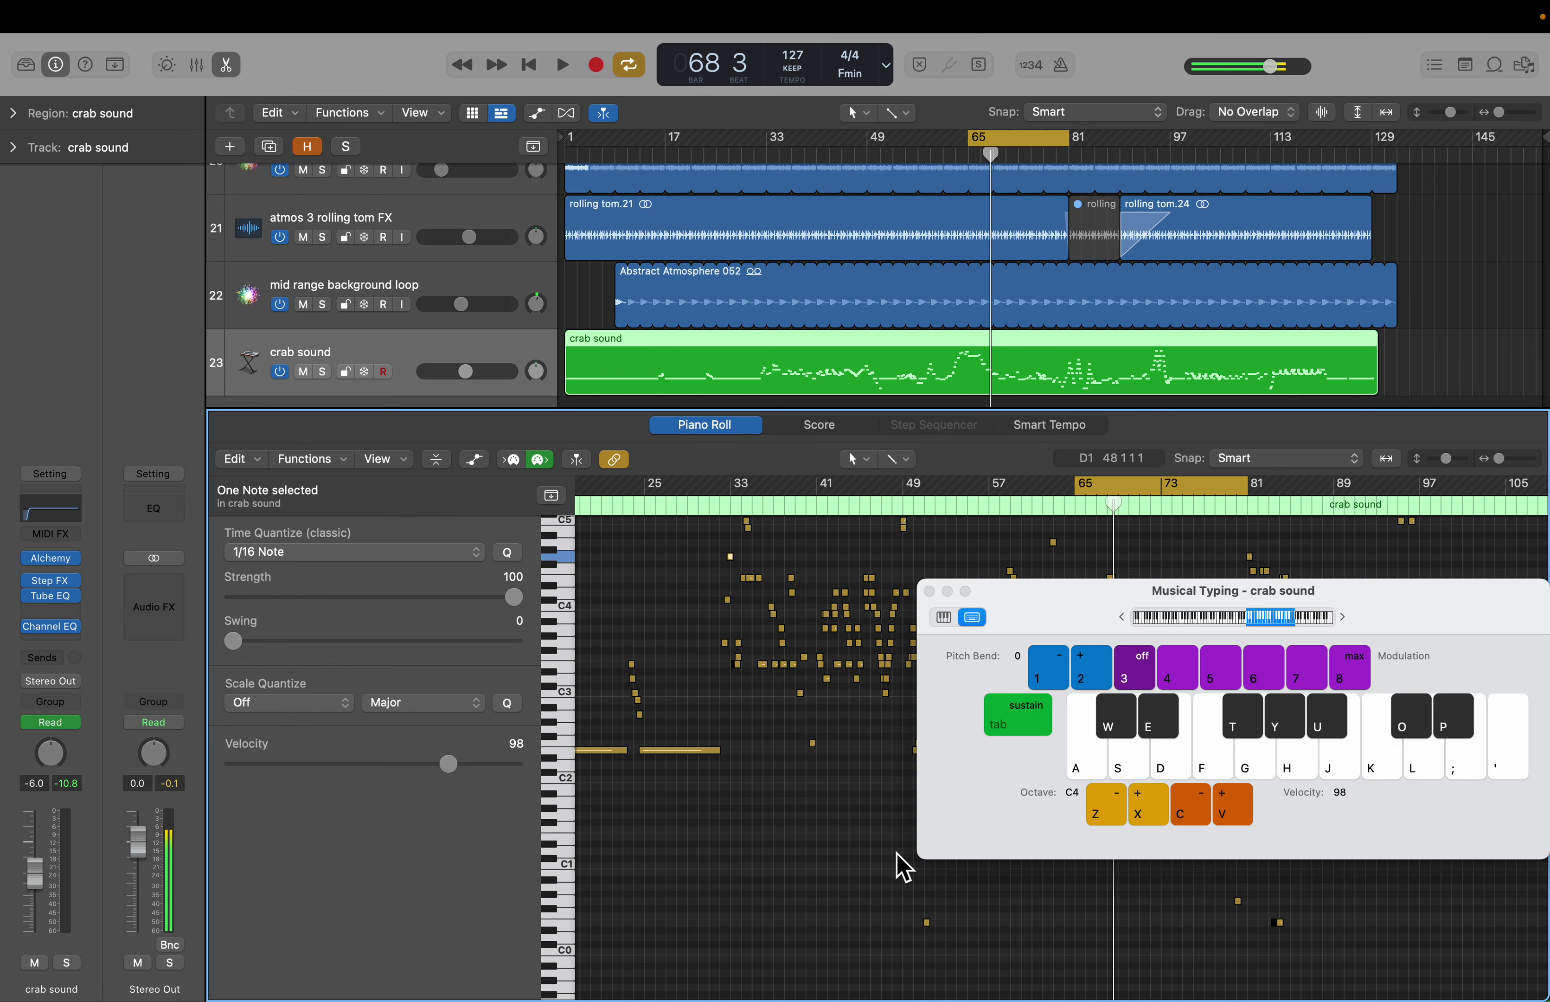
{"action": "left_click", "coordinate": [928, 590]}
Step: Examine the crab sound notes along the whole region and across its octaves, then close the Piano Roll and deselect the region
{"action": "scroll", "coordinate": [922, 697], "scroll_direction": "up", "scroll_amount": 3}
{"action": "scroll", "coordinate": [921, 697], "scroll_direction": "left", "scroll_amount": 3}
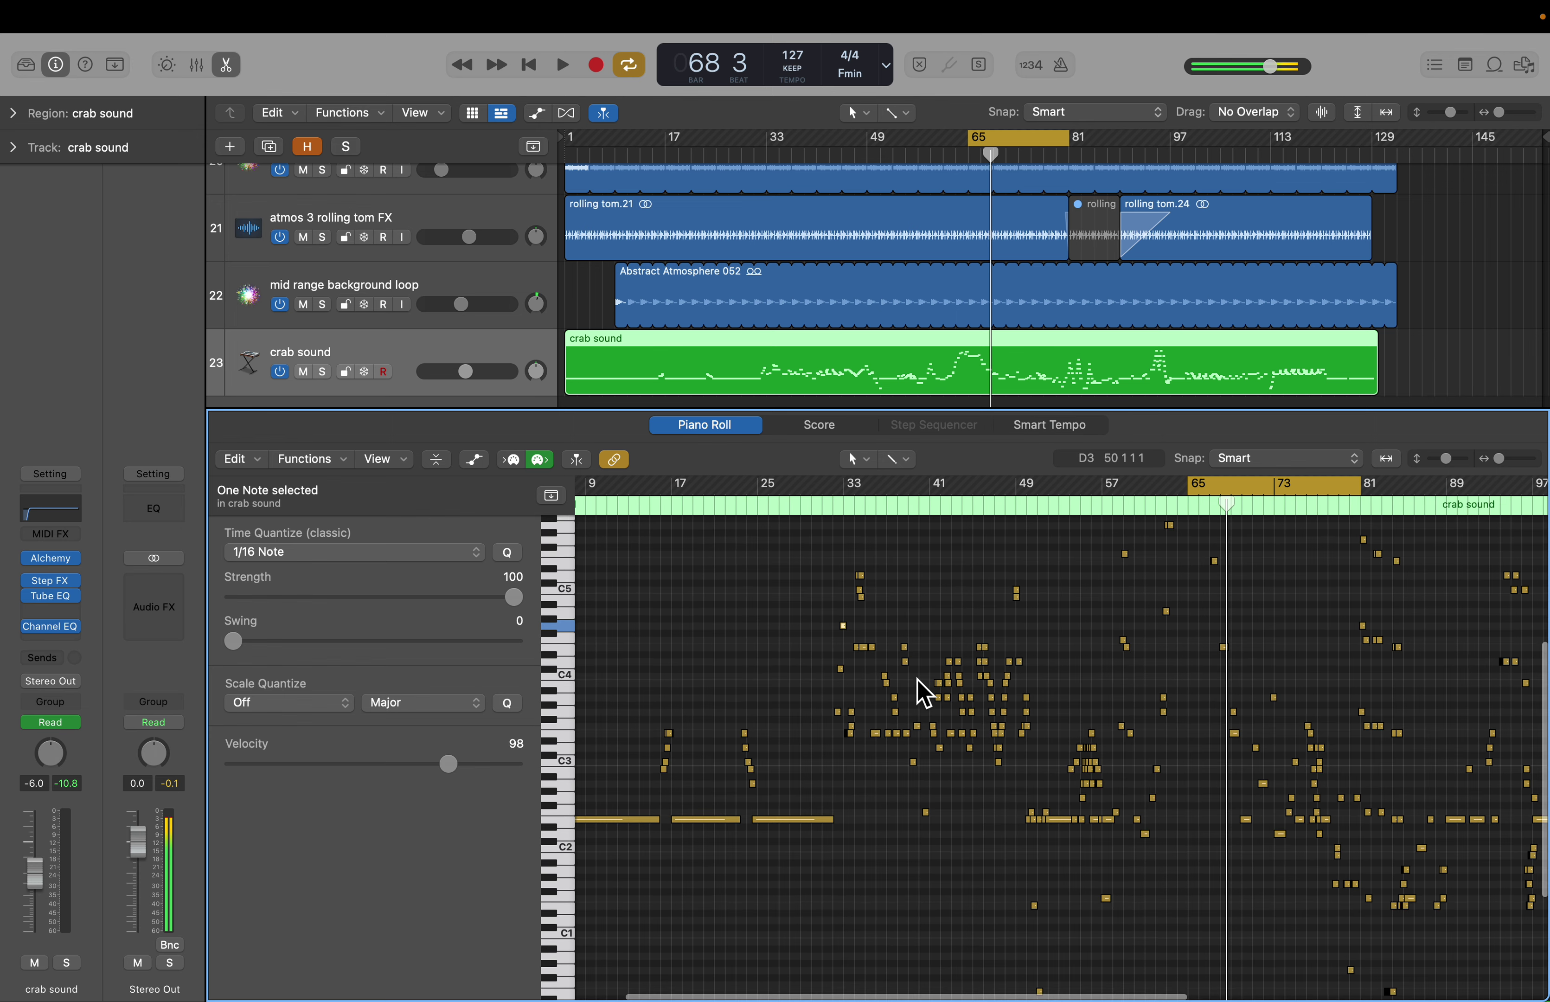
{"action": "scroll", "coordinate": [924, 694], "scroll_direction": "up", "scroll_amount": 2}
{"action": "scroll", "coordinate": [923, 693], "scroll_direction": "right", "scroll_amount": 10}
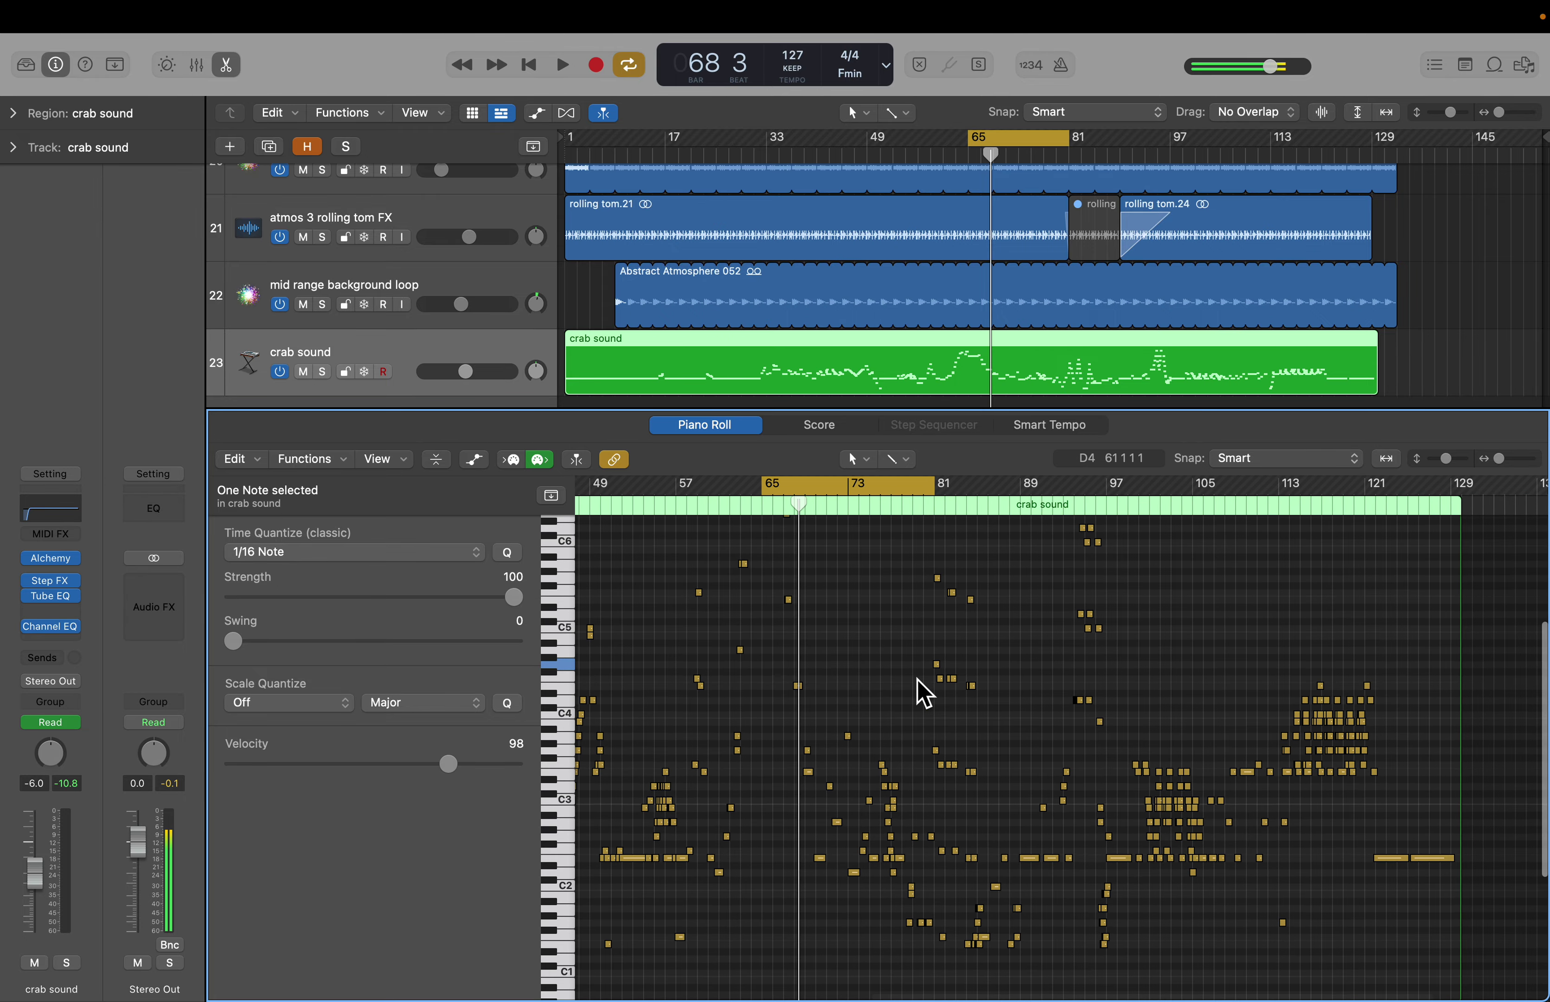
{"action": "scroll", "coordinate": [925, 693], "scroll_direction": "up", "scroll_amount": 6}
{"action": "scroll", "coordinate": [925, 694], "scroll_direction": "left", "scroll_amount": 1}
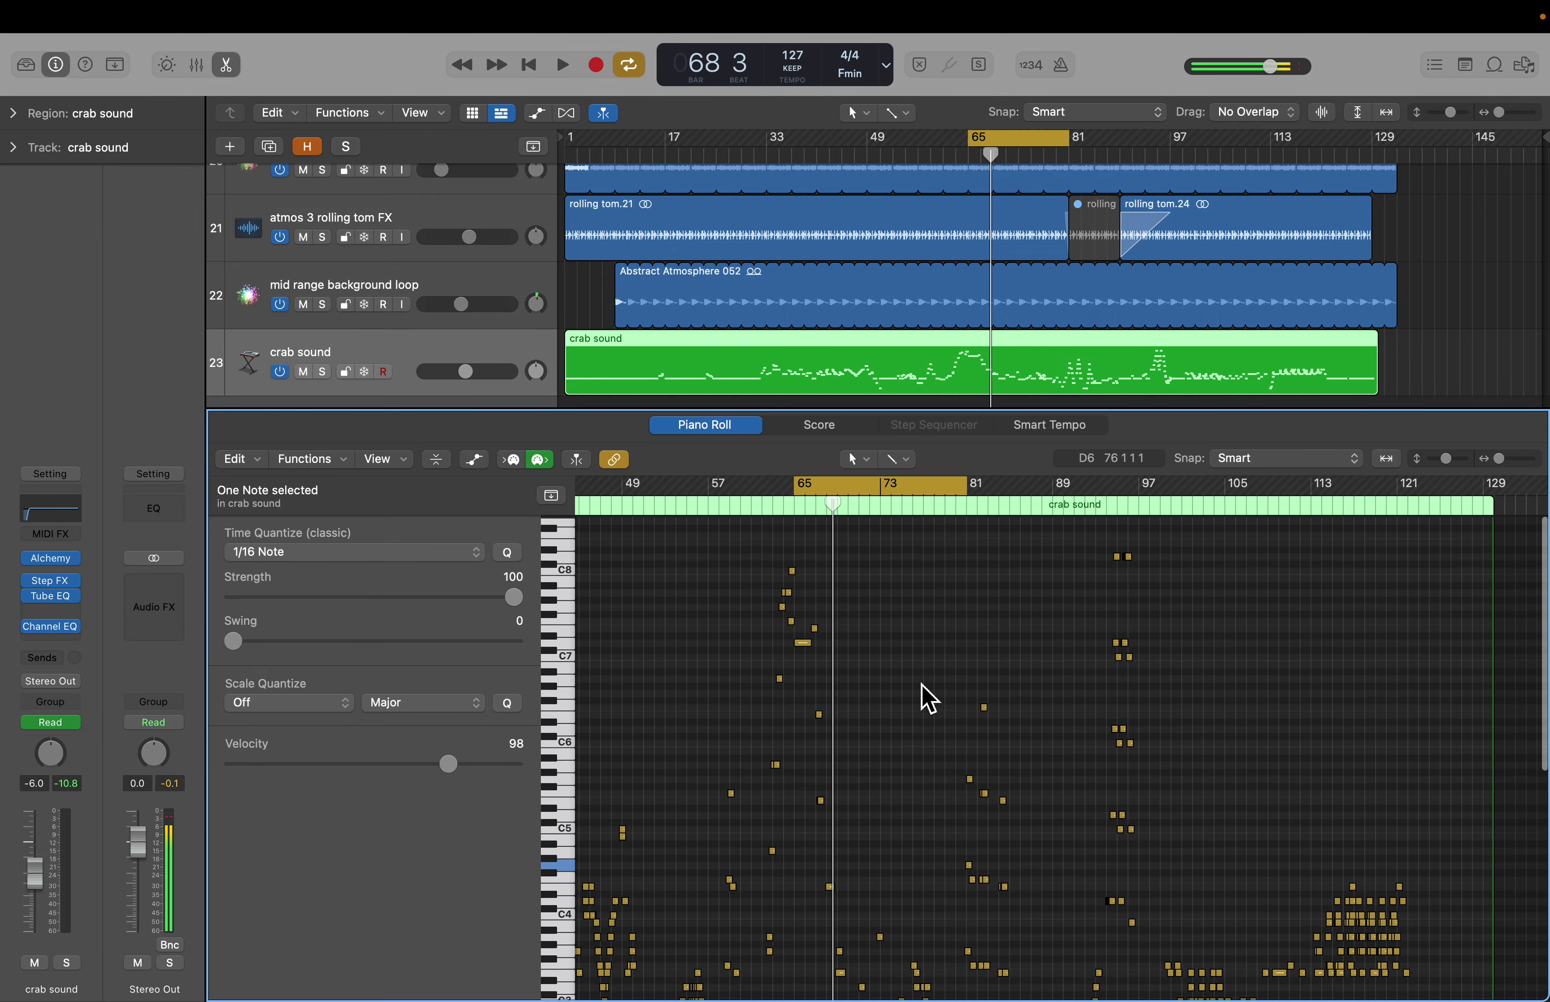
{"action": "scroll", "coordinate": [922, 687], "scroll_direction": "right", "scroll_amount": 1}
{"action": "scroll", "coordinate": [925, 691], "scroll_direction": "down", "scroll_amount": 2}
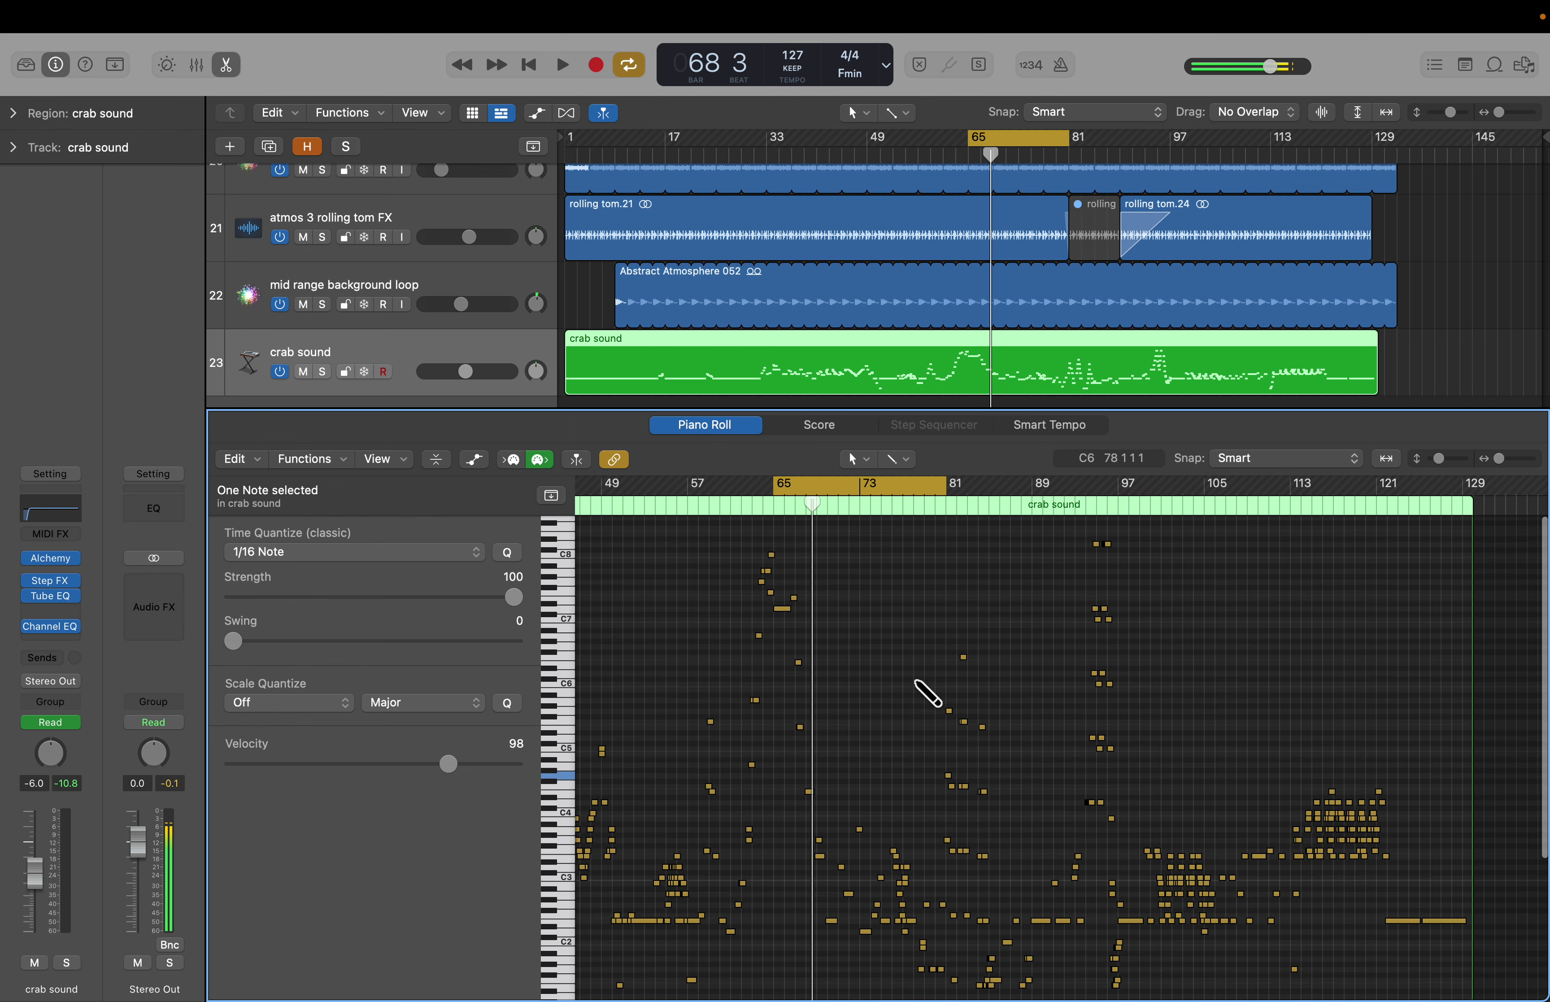
{"action": "scroll", "coordinate": [922, 691], "scroll_direction": "down", "scroll_amount": 1}
{"action": "scroll", "coordinate": [916, 691], "scroll_direction": "left", "scroll_amount": 12}
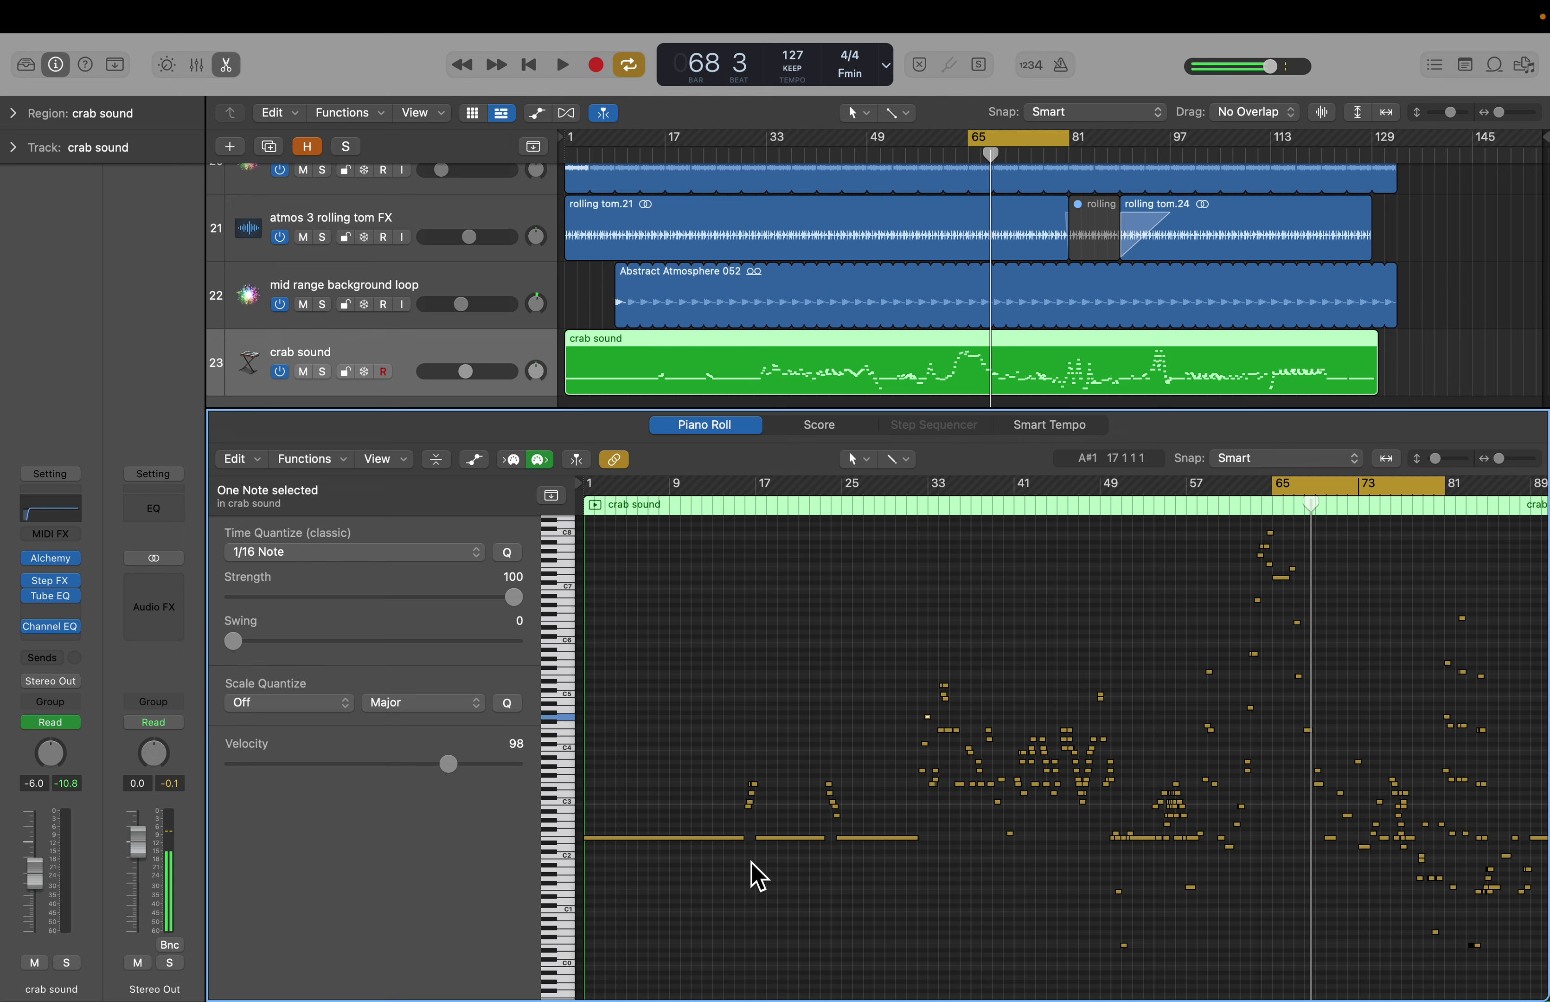
{"action": "scroll", "coordinate": [996, 867], "scroll_direction": "right", "scroll_amount": 4}
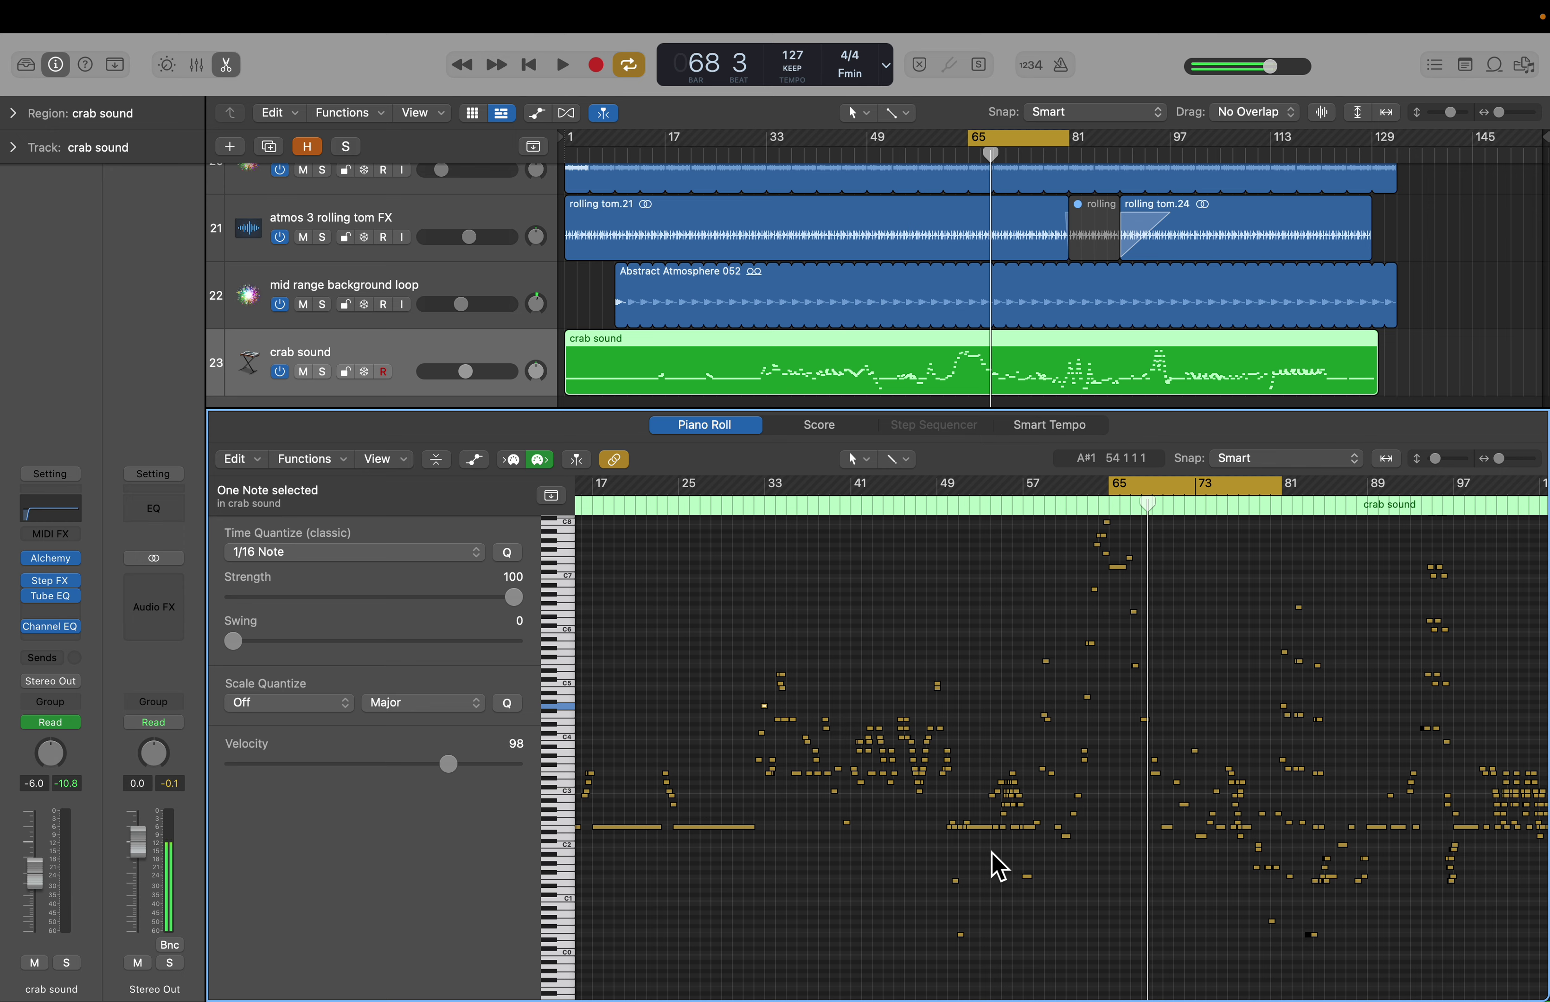
{"action": "key", "text": "e"}
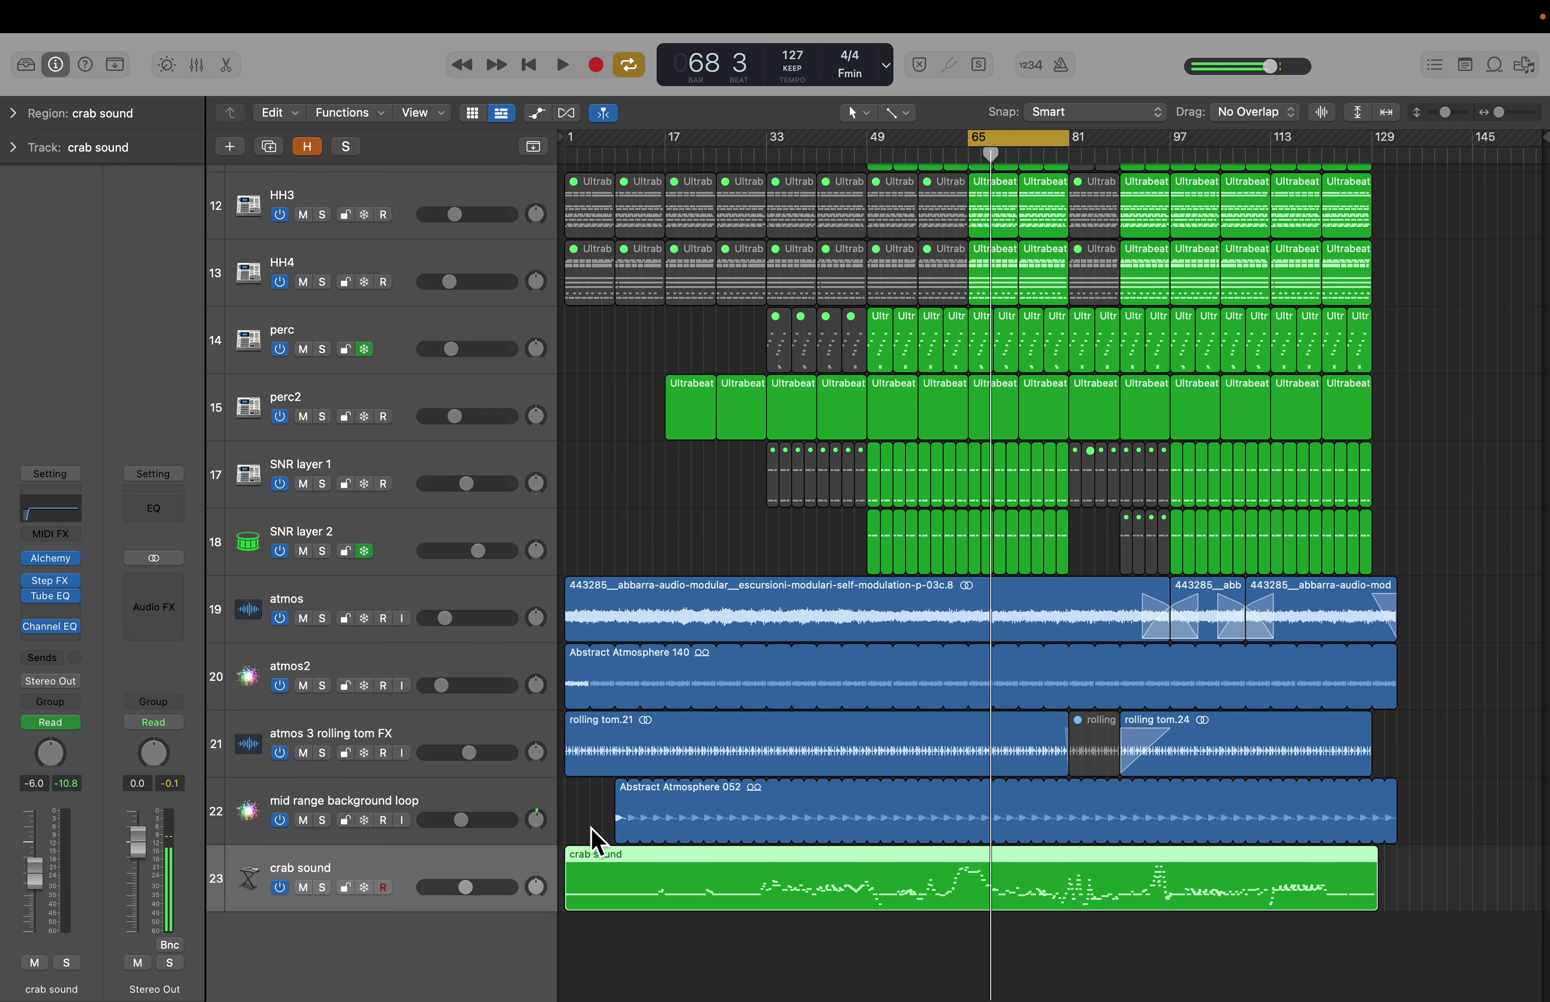
{"action": "left_click", "coordinate": [598, 840]}
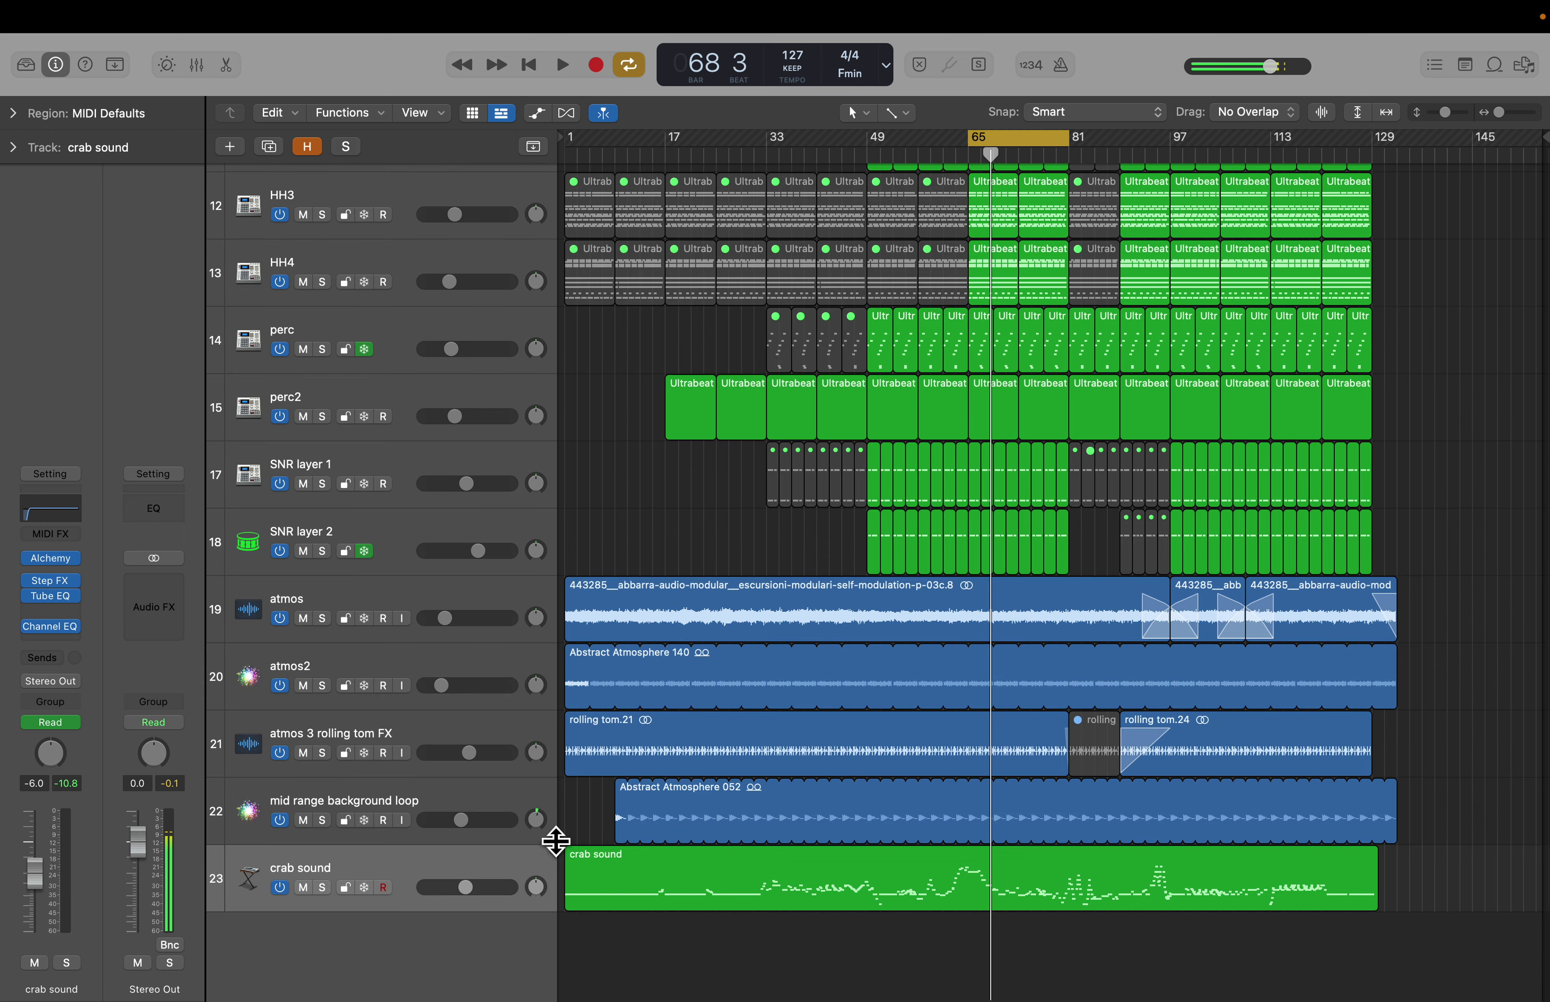
Step: View the crab sound track's Step FX settings, and show all of the track's automation lanes
{"action": "left_click", "coordinate": [55, 585]}
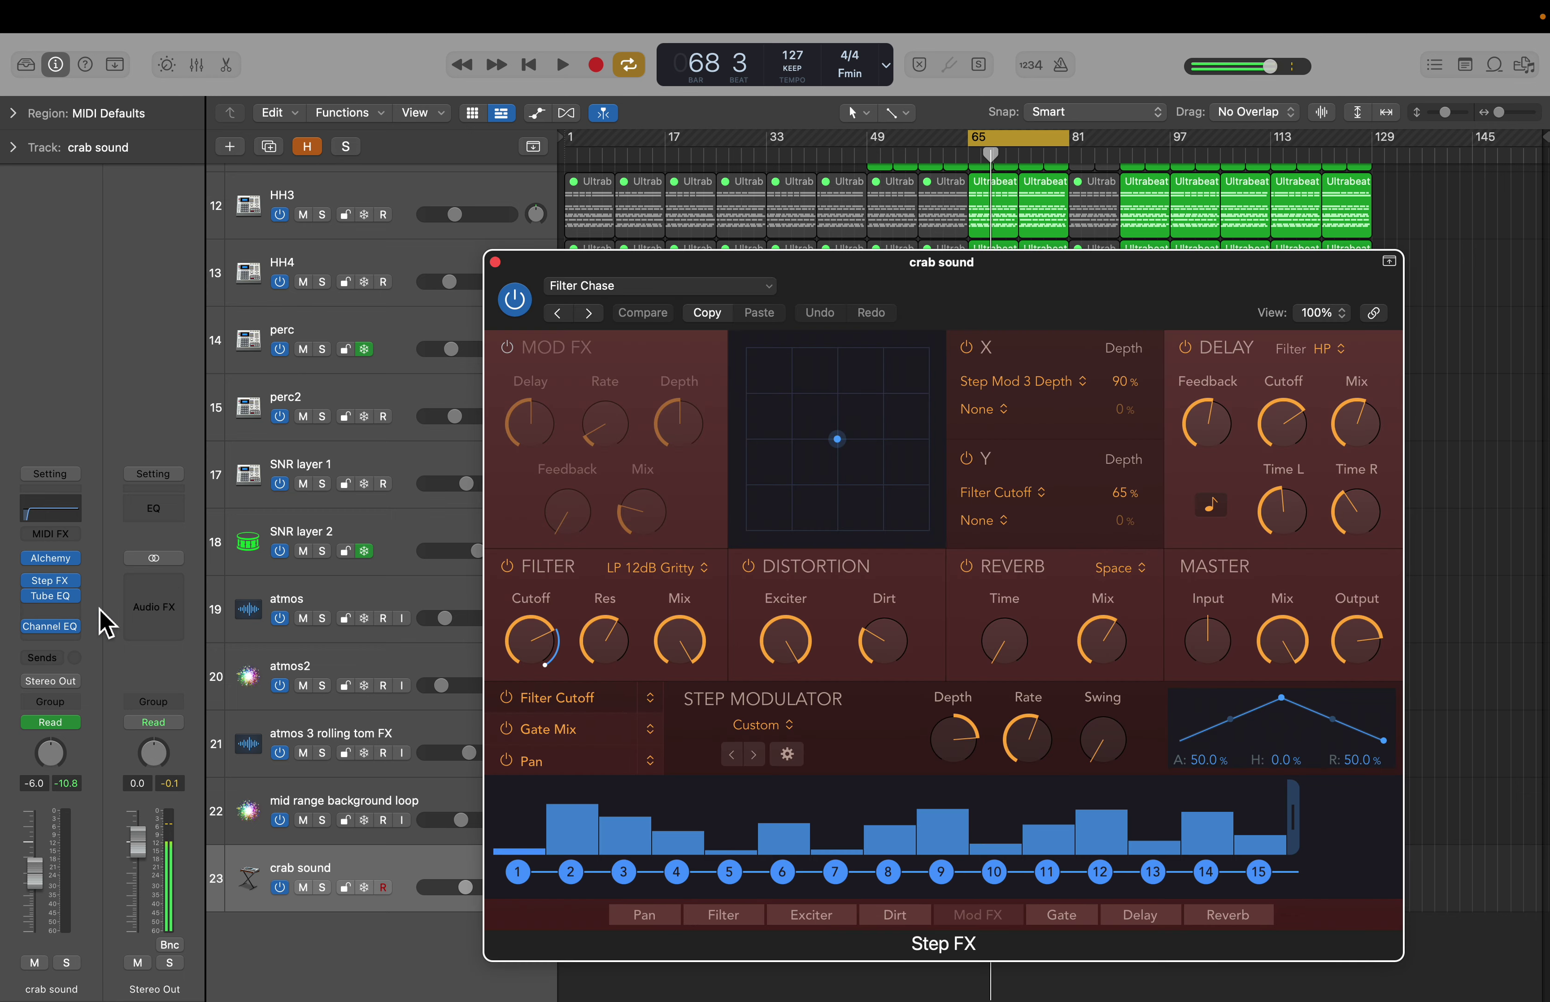
{"action": "mouse_move", "coordinate": [597, 657]}
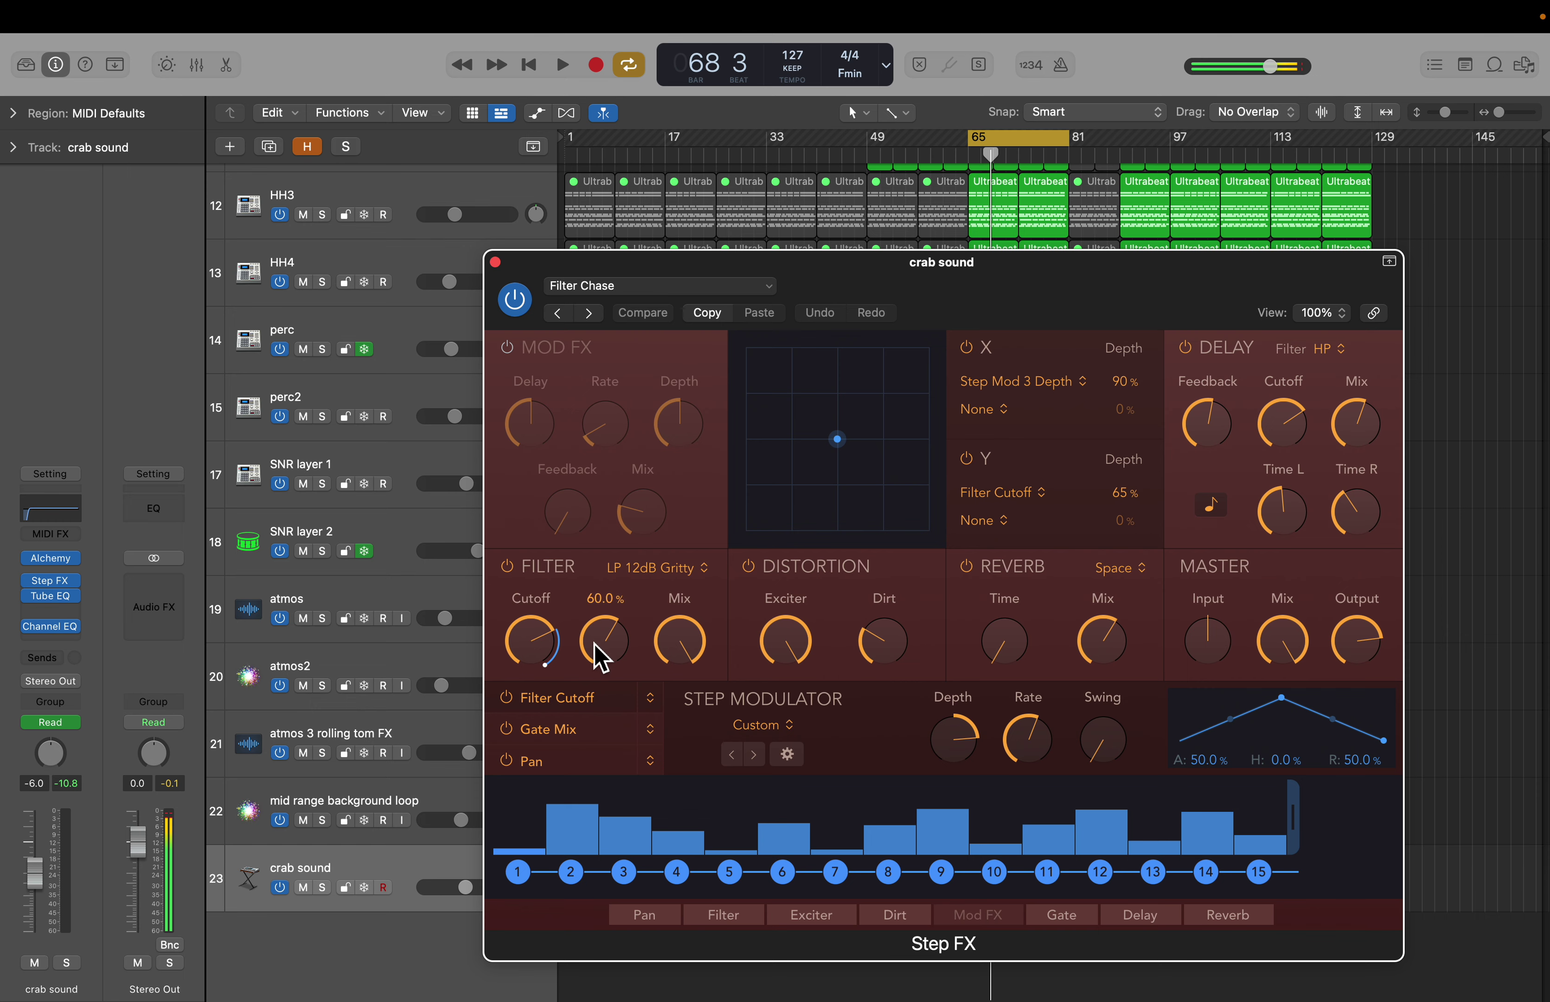
{"action": "key", "text": "a"}
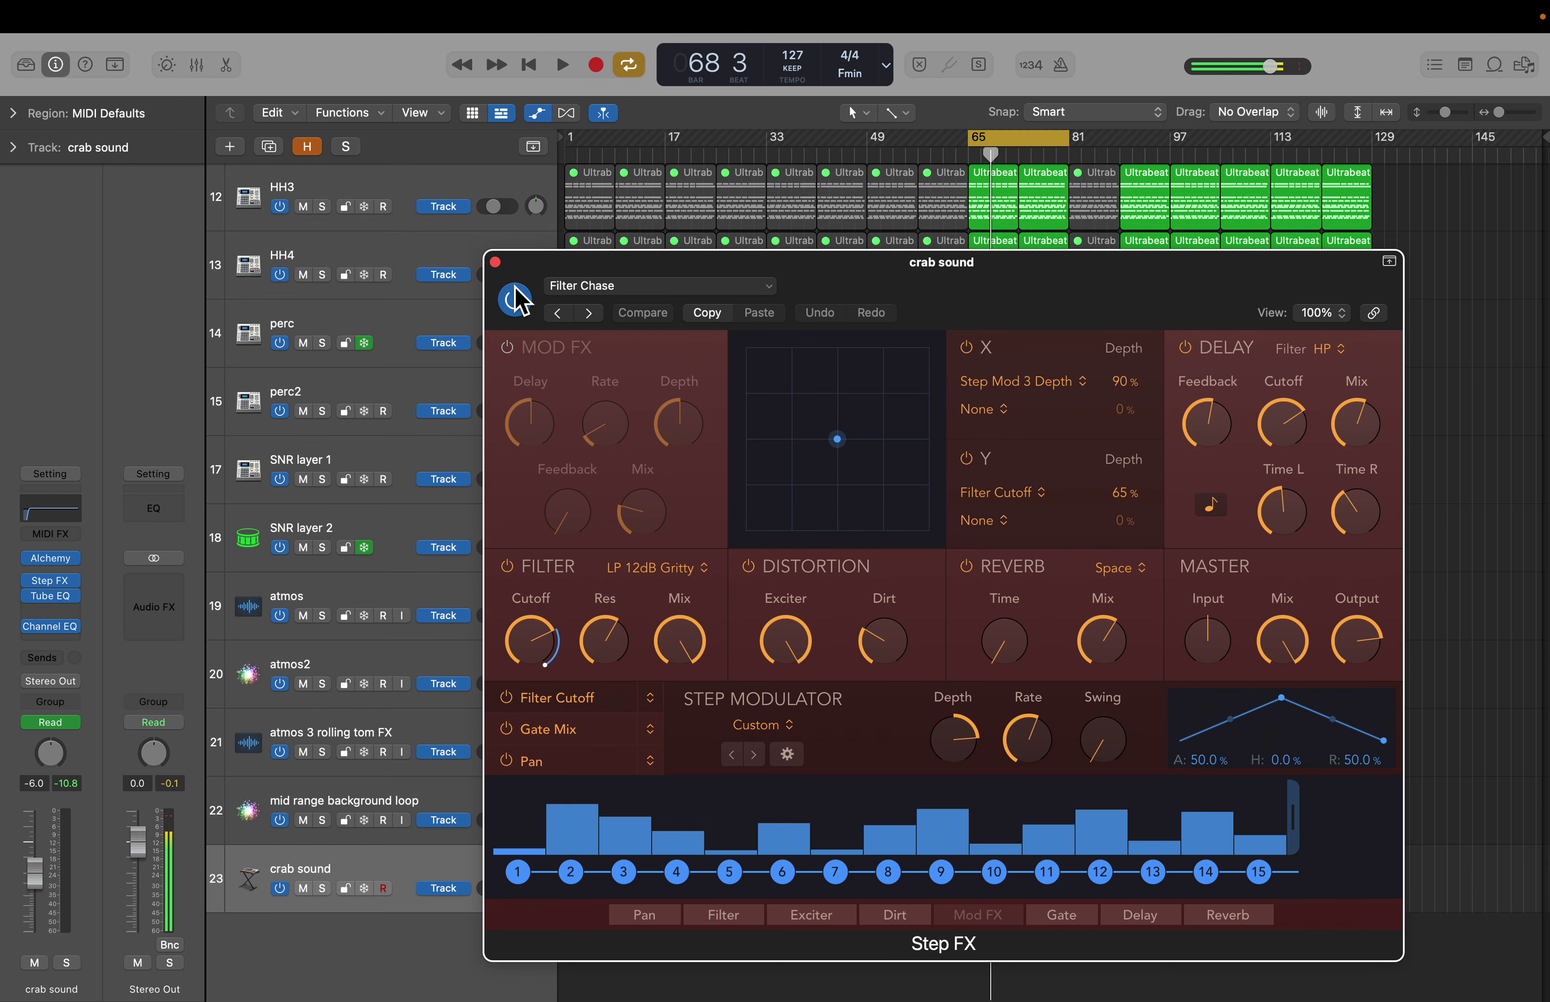
{"action": "left_click", "coordinate": [496, 263]}
{"action": "scroll", "coordinate": [564, 595], "scroll_direction": "down", "scroll_amount": 1}
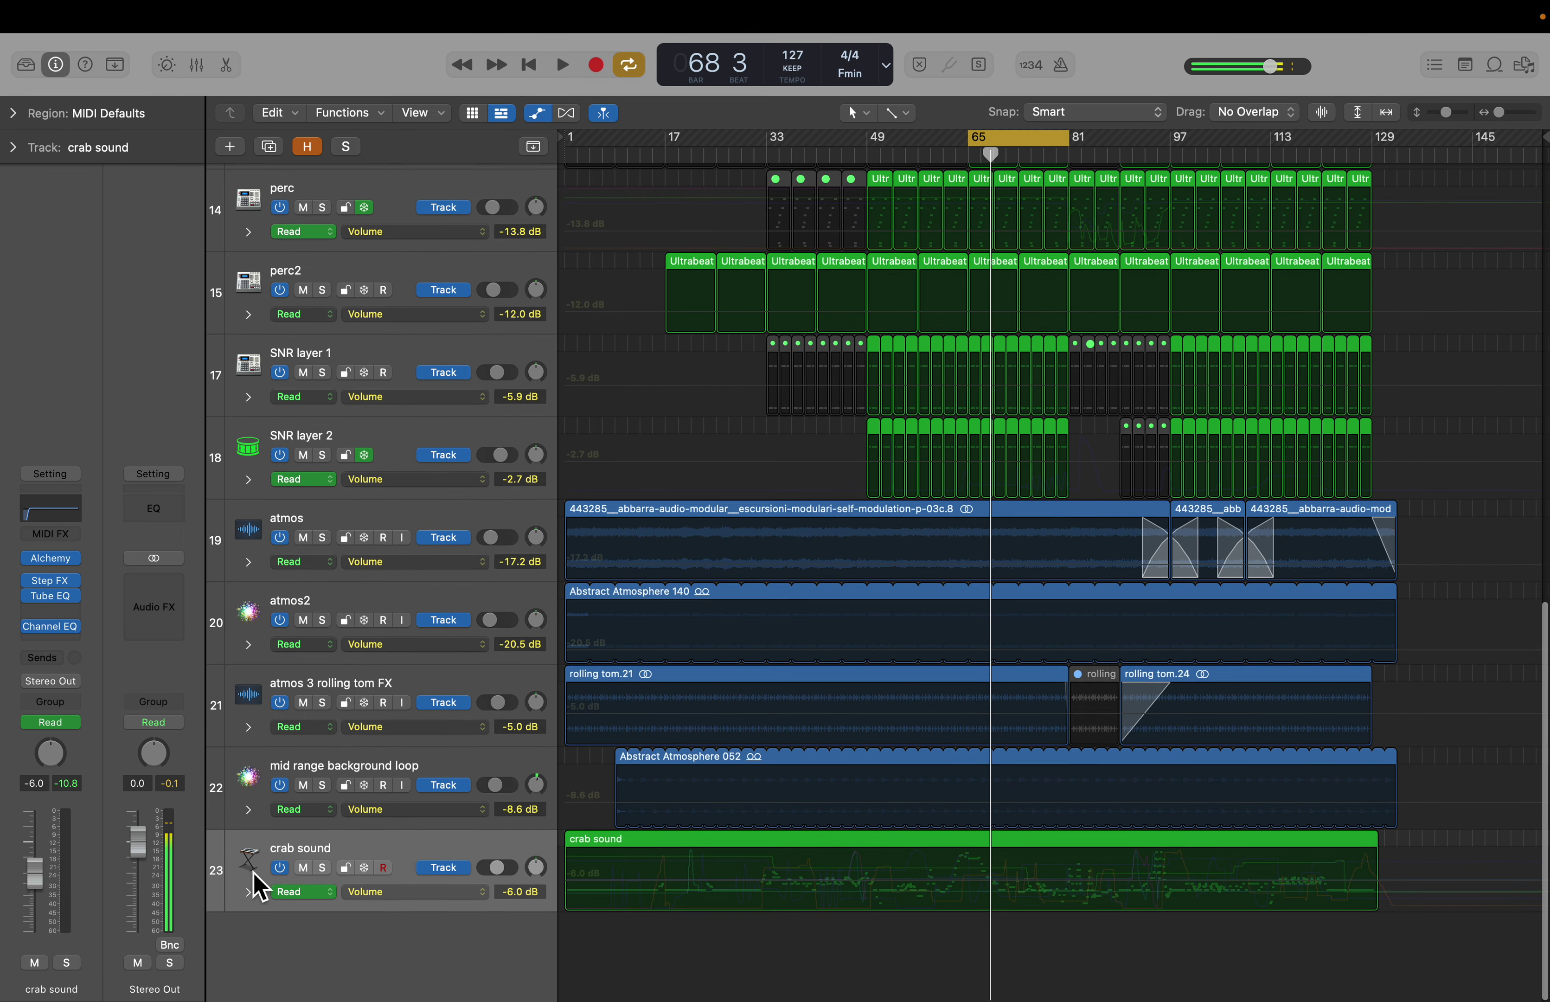
{"action": "left_click", "coordinate": [250, 892]}
{"action": "scroll", "coordinate": [474, 792], "scroll_direction": "down", "scroll_amount": 5}
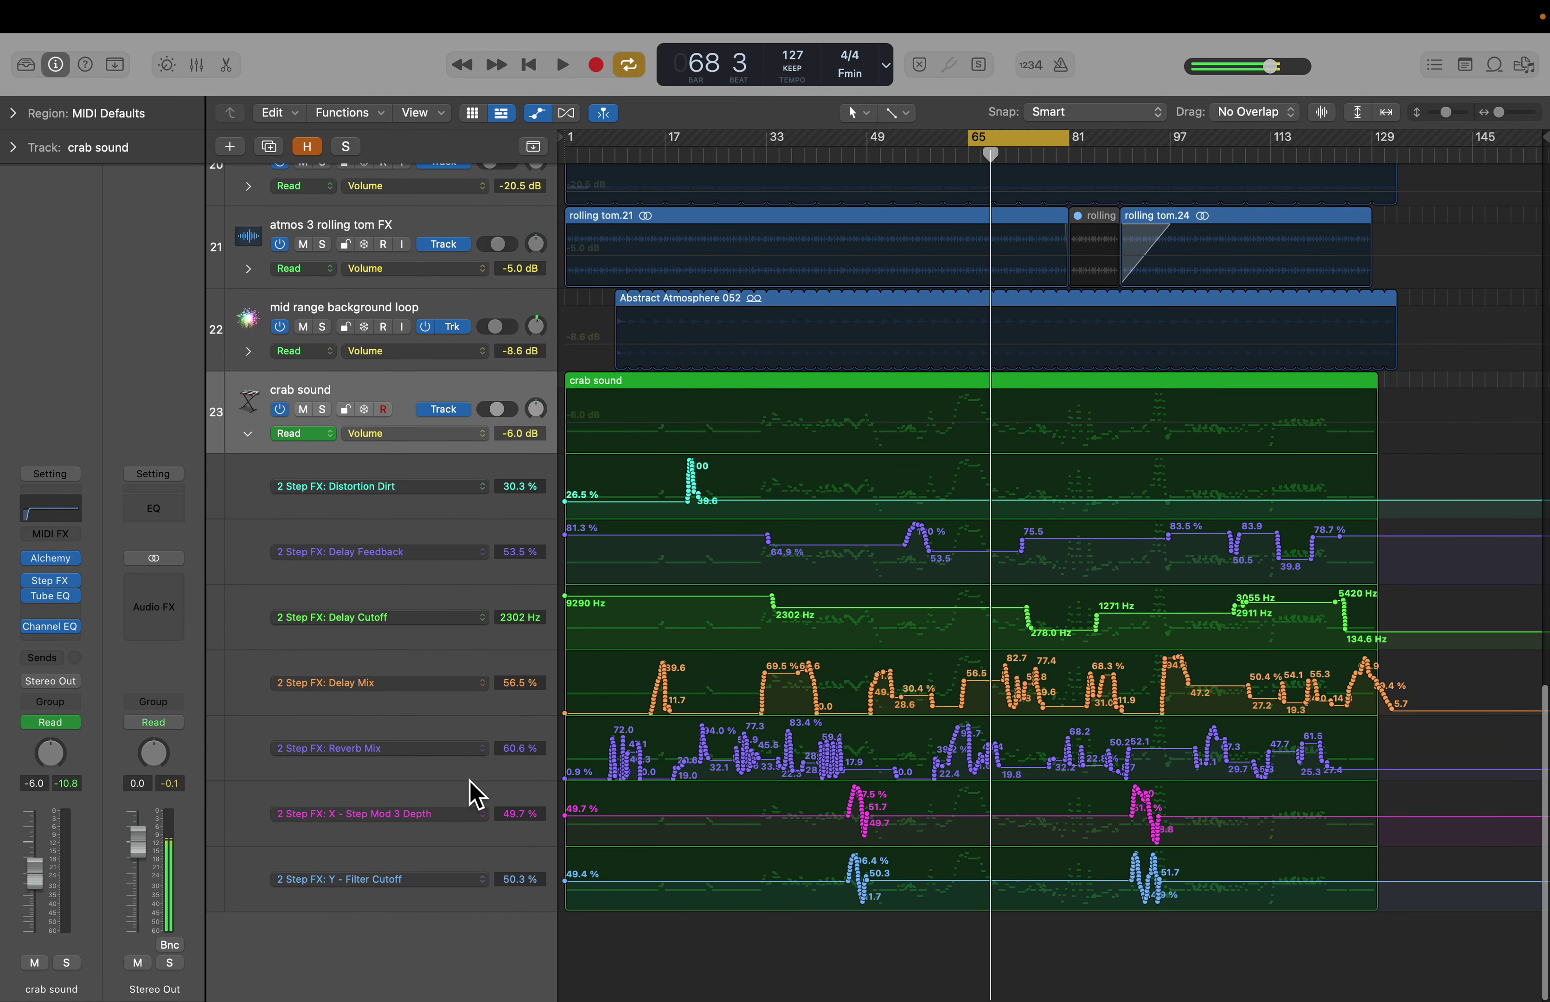
Step: Reopen Step FX on the crab sound track, turn off cycle mode and solo the track
{"action": "left_click", "coordinate": [52, 581]}
{"action": "key", "text": "c"}
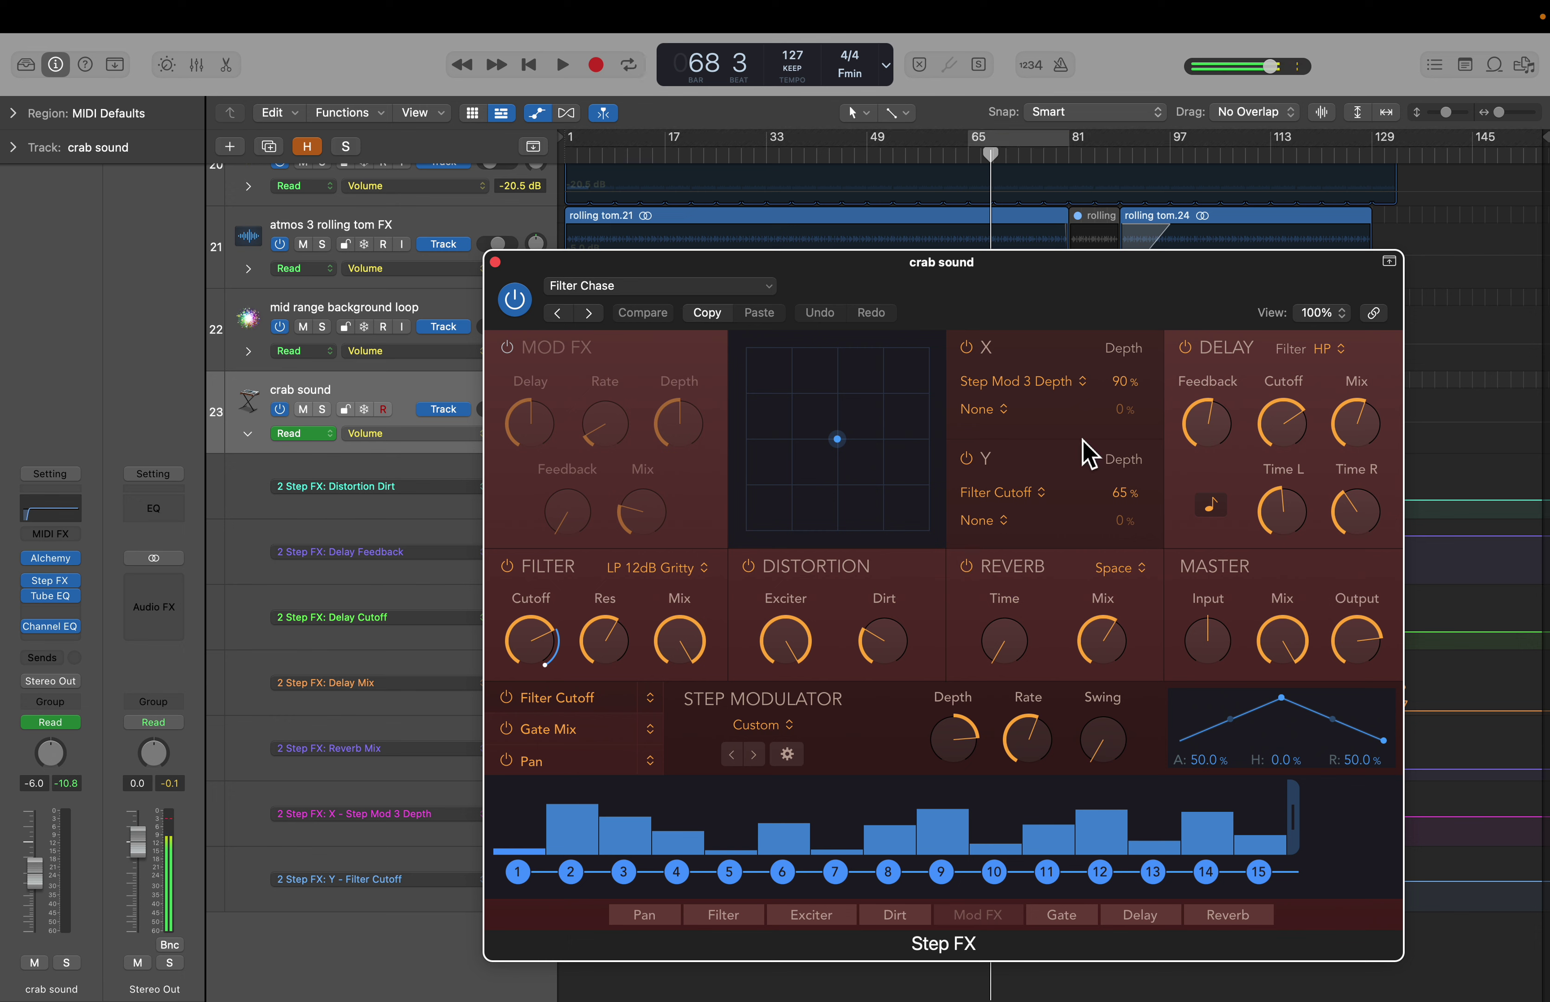
{"action": "key", "text": "s"}
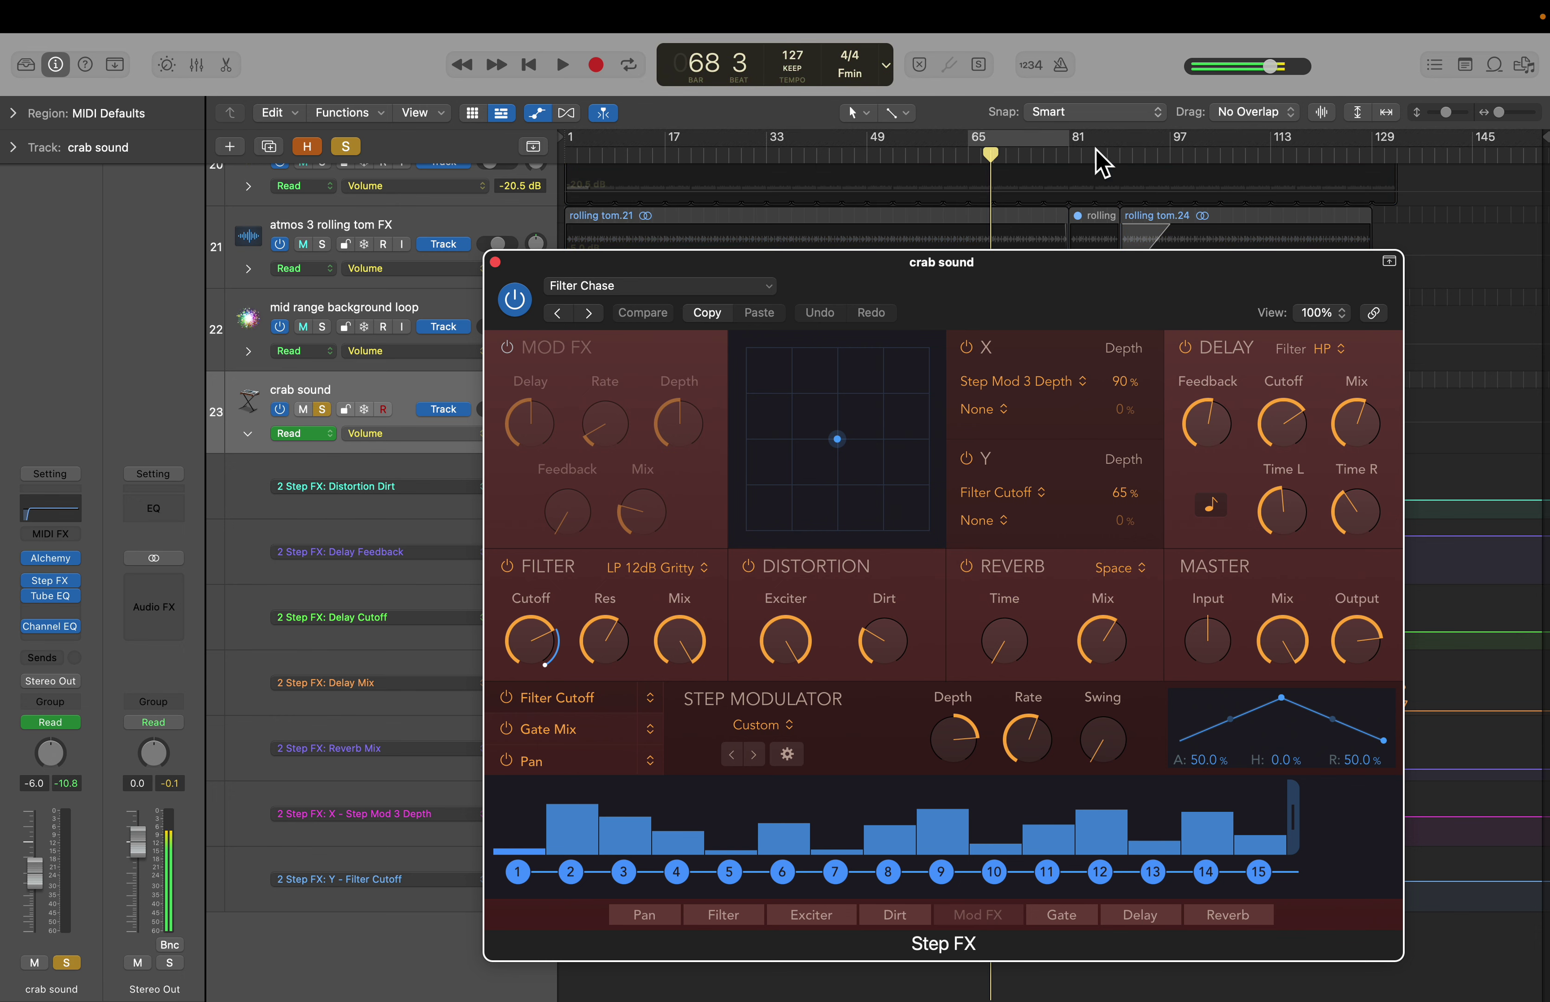
Step: Audition the soloed crab sound from about bars 88, 105 and 35 with Step FX open, and stop playback
{"action": "left_click", "coordinate": [1113, 156]}
{"action": "key", "text": "space"}
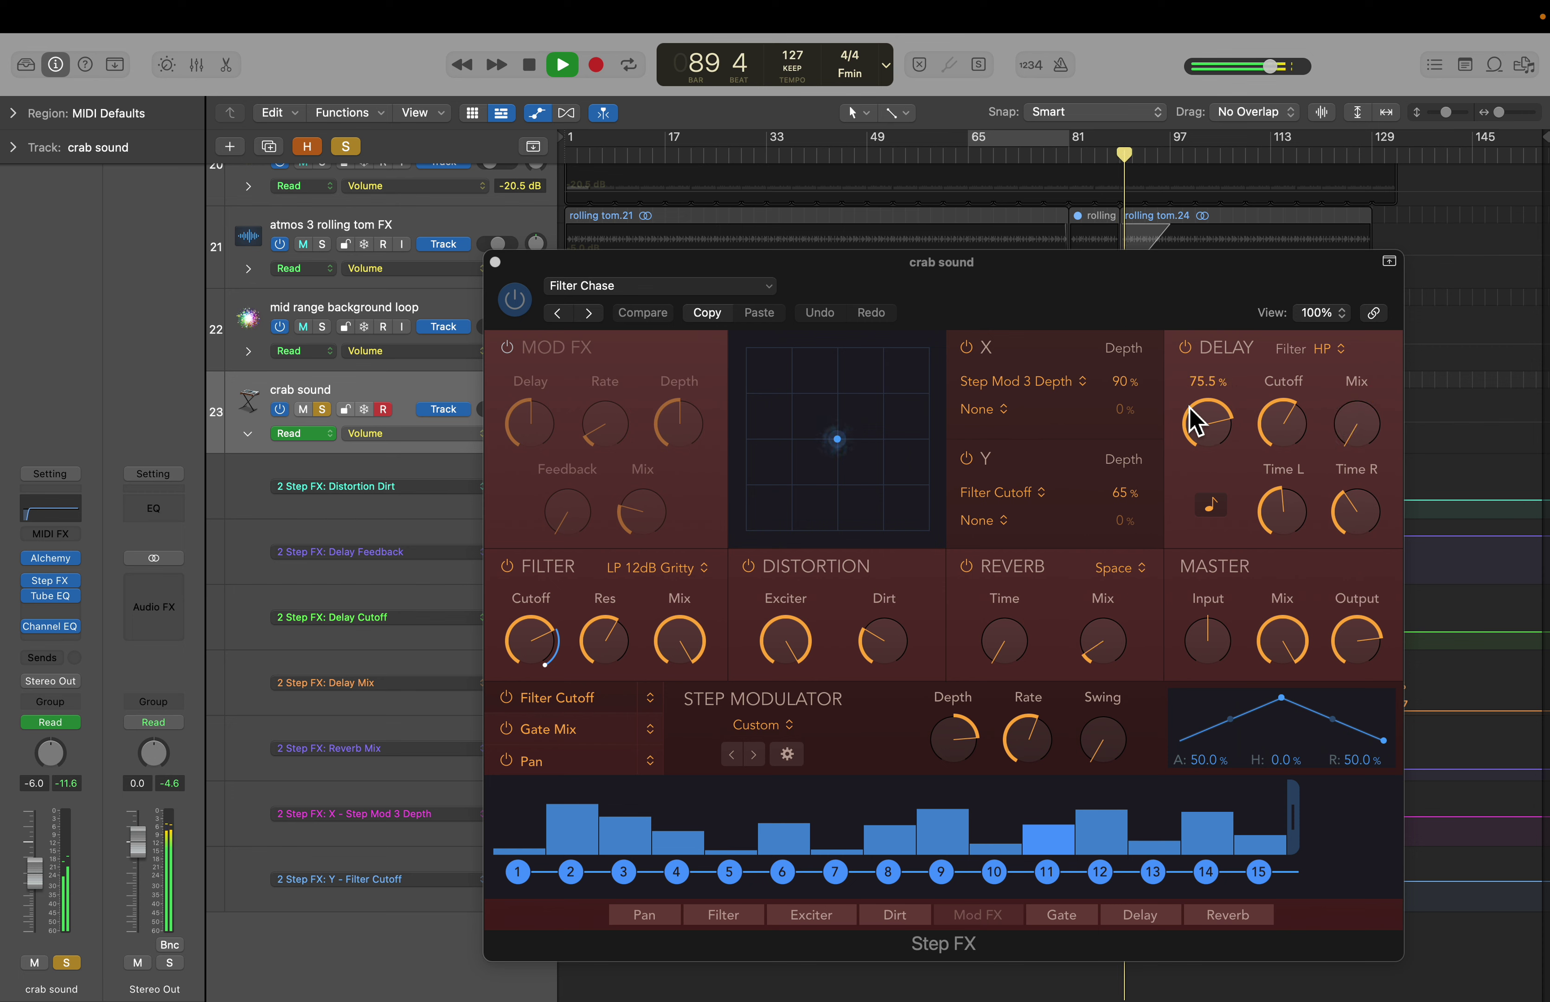
{"action": "left_click", "coordinate": [1224, 156]}
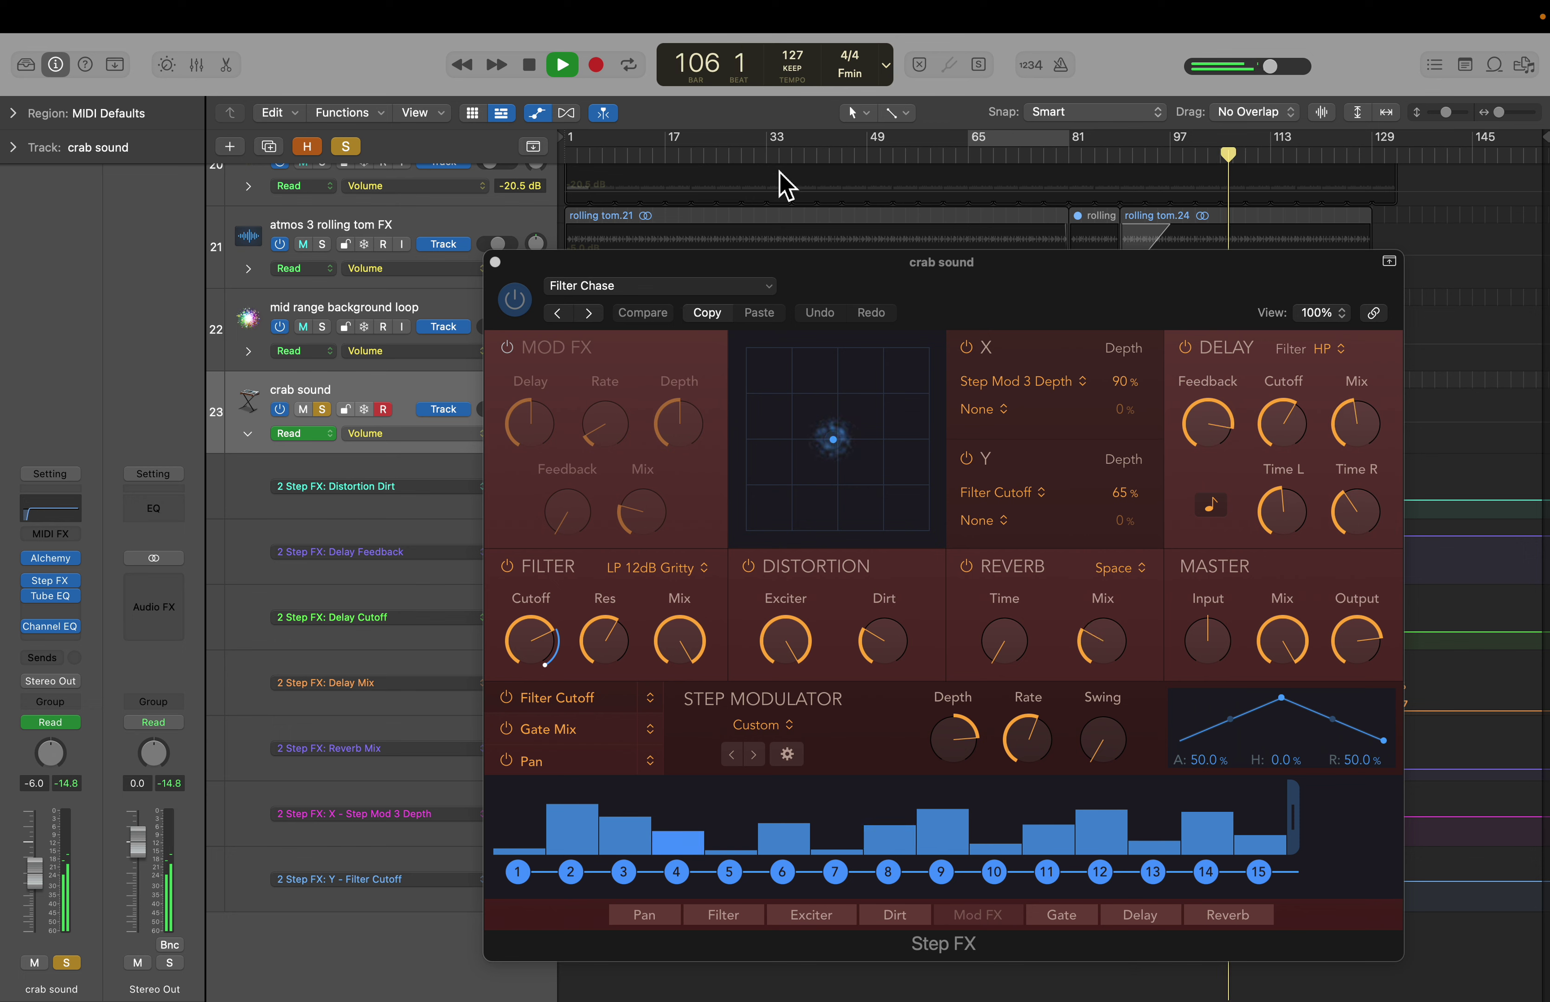
{"action": "left_click", "coordinate": [779, 151]}
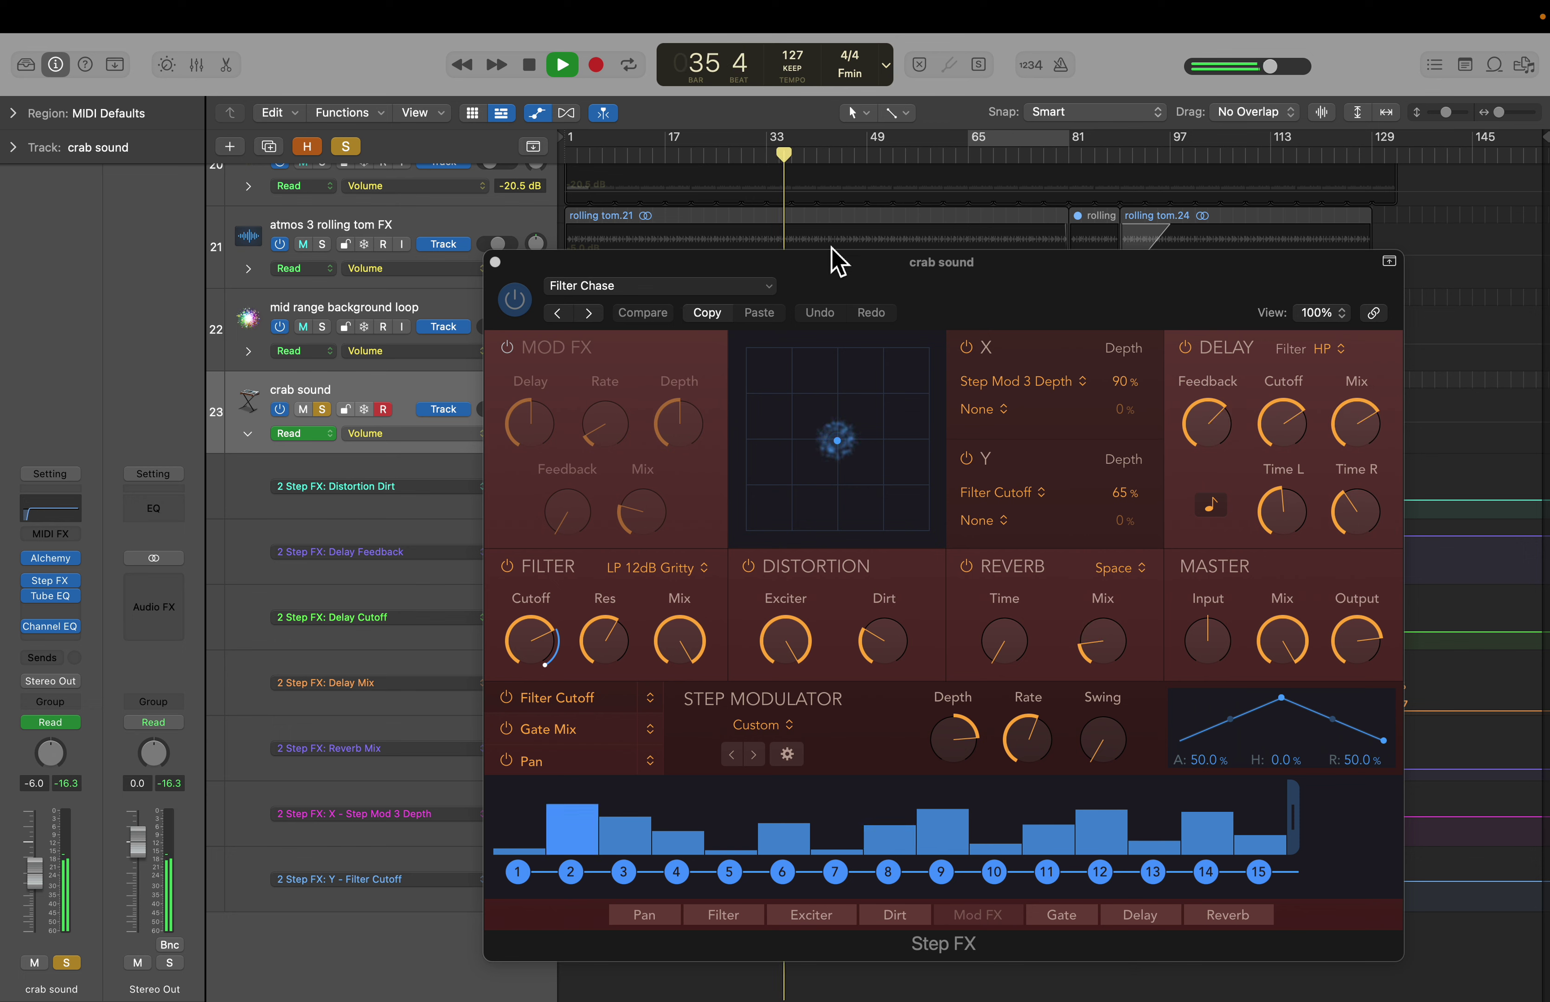
{"action": "key", "text": "space"}
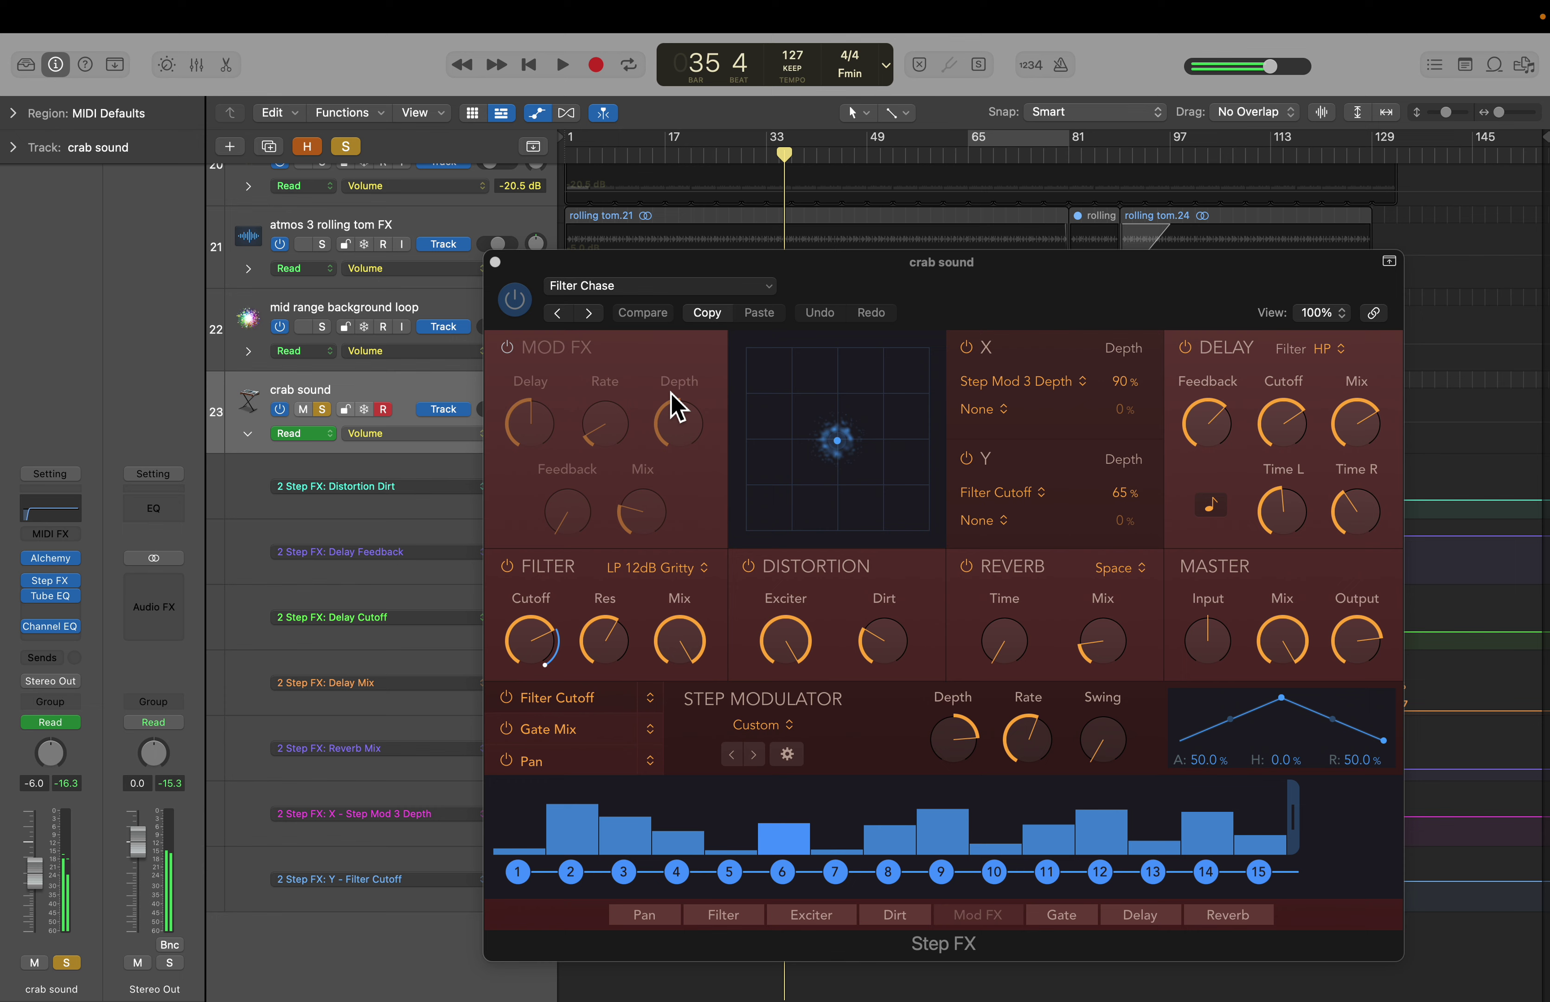
Step: Close Step FX, view the crab sound channel's automation modes while keeping Read, and hide the track automation
{"action": "left_click", "coordinate": [496, 261]}
{"action": "left_click", "coordinate": [58, 722]}
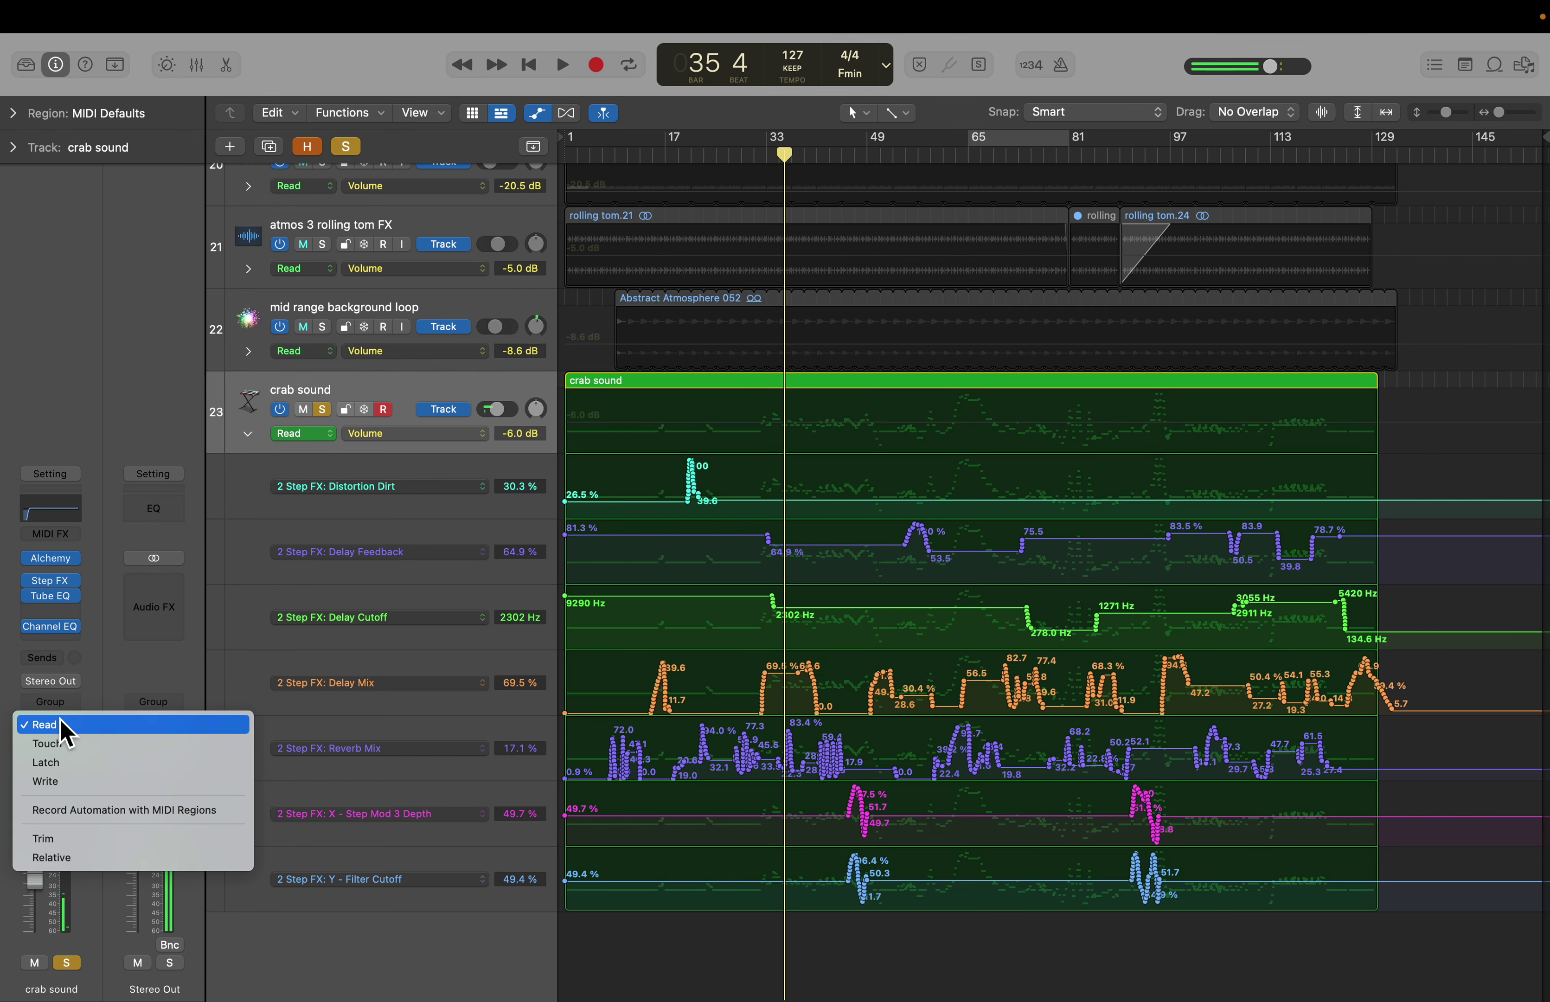
{"action": "left_click", "coordinate": [105, 700]}
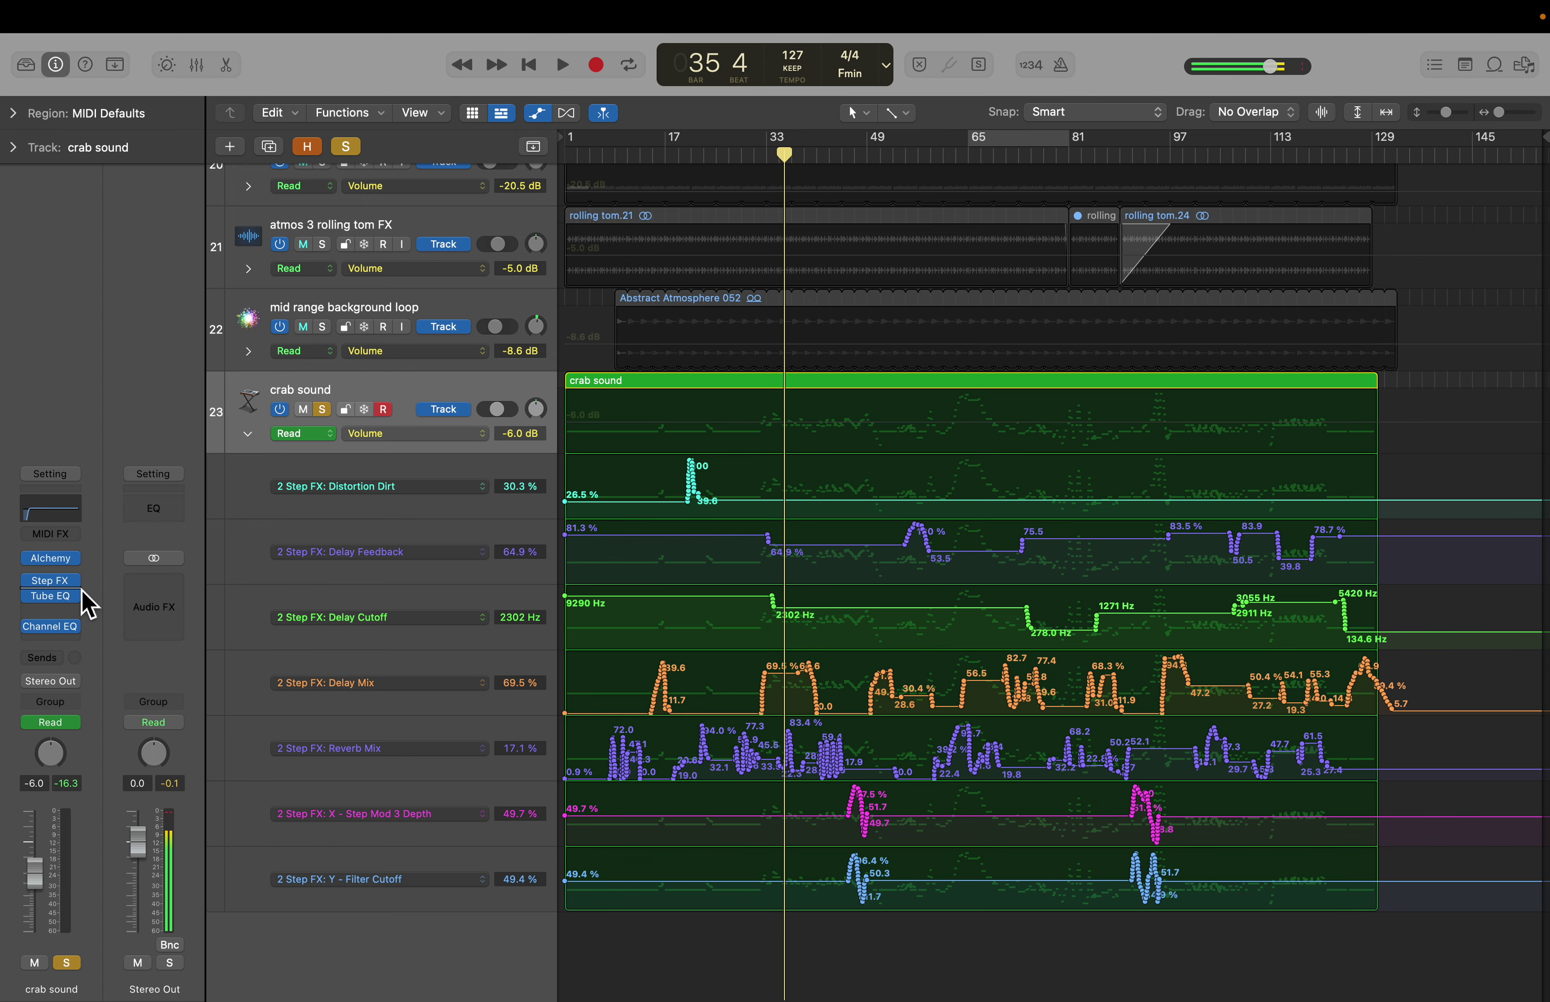
{"action": "key", "text": "a"}
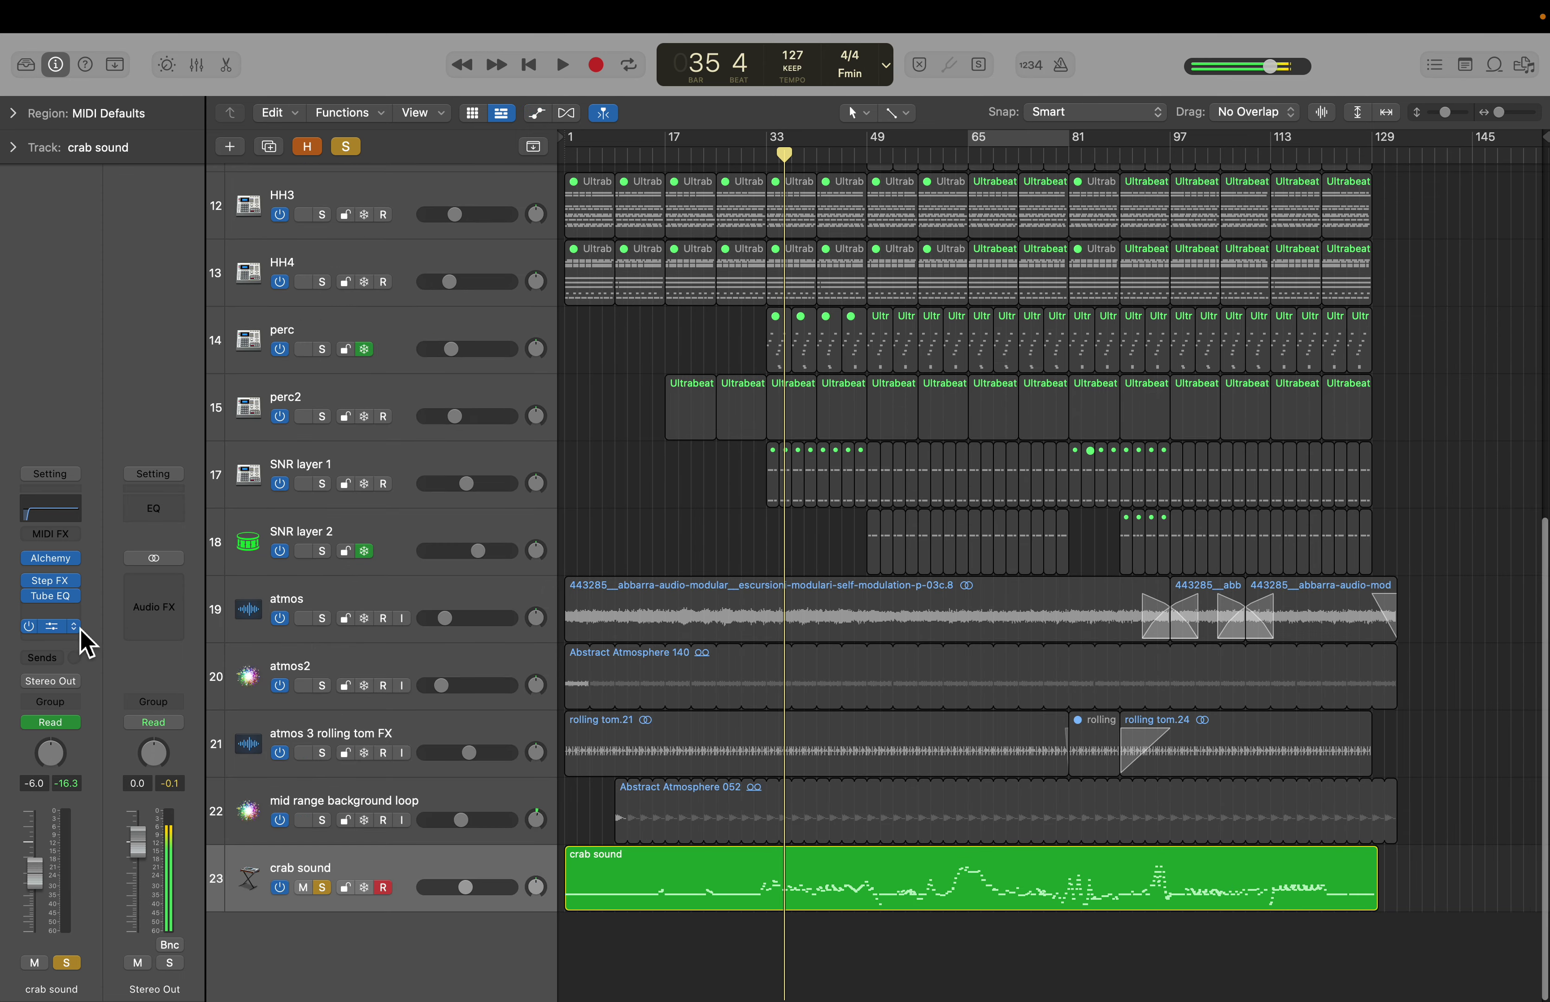
Step: Review the Step FX modulation and reverb controls on crab sound, including the reverb types, keeping Space, and close the plug-in
{"action": "left_click", "coordinate": [71, 586]}
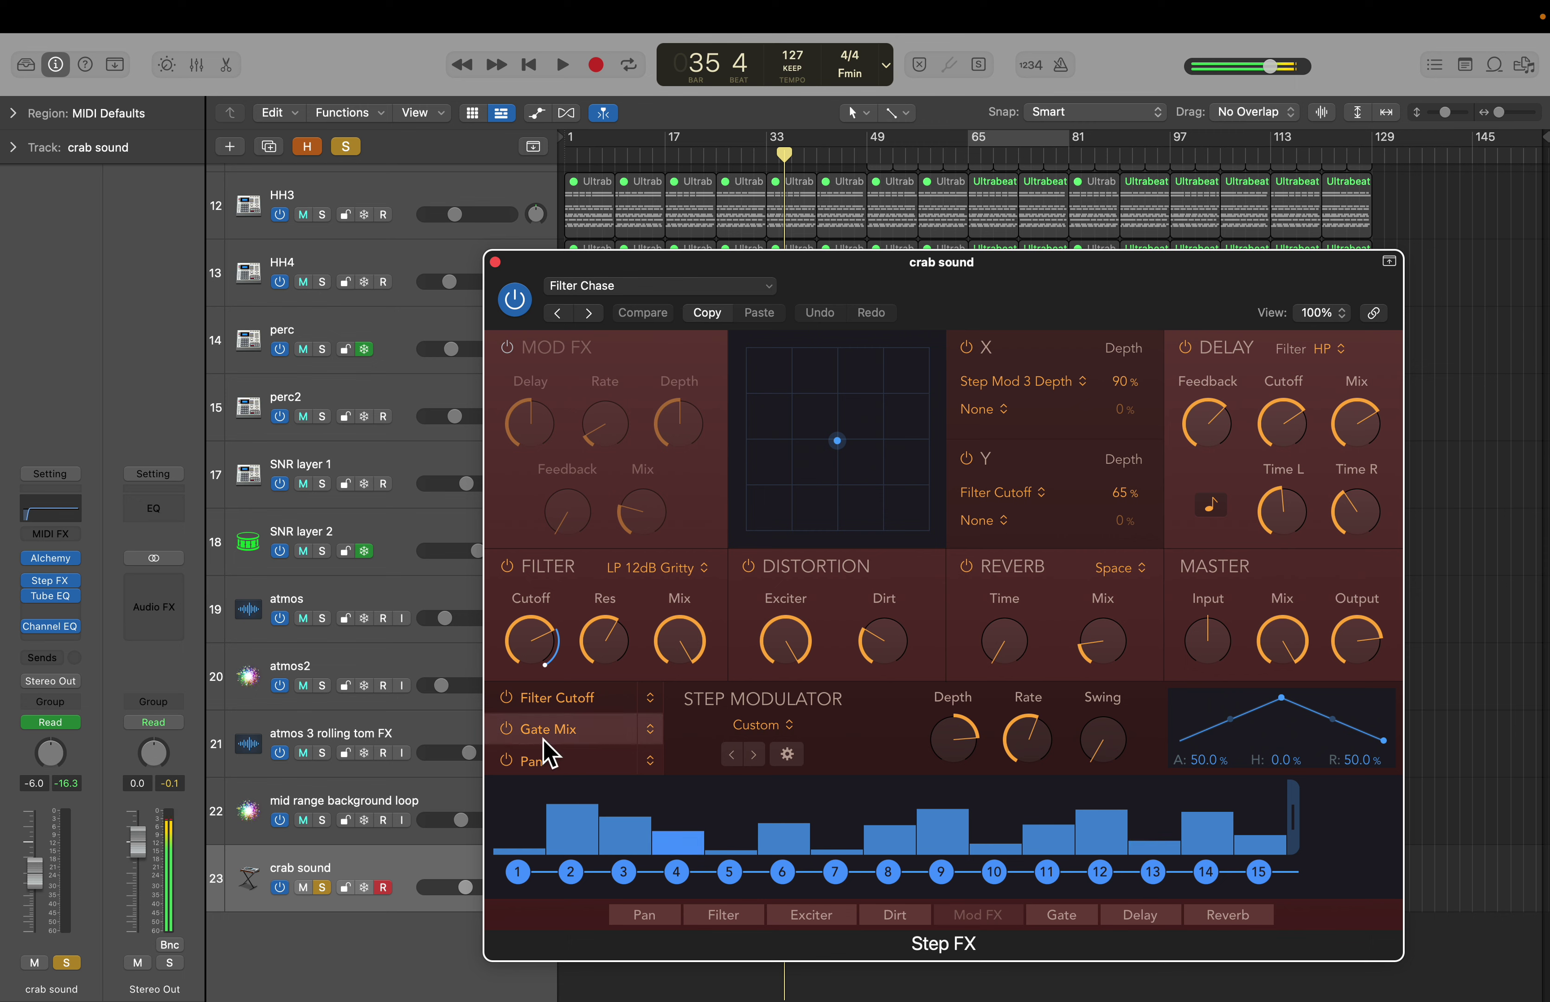
{"action": "mouse_move", "coordinate": [932, 707]}
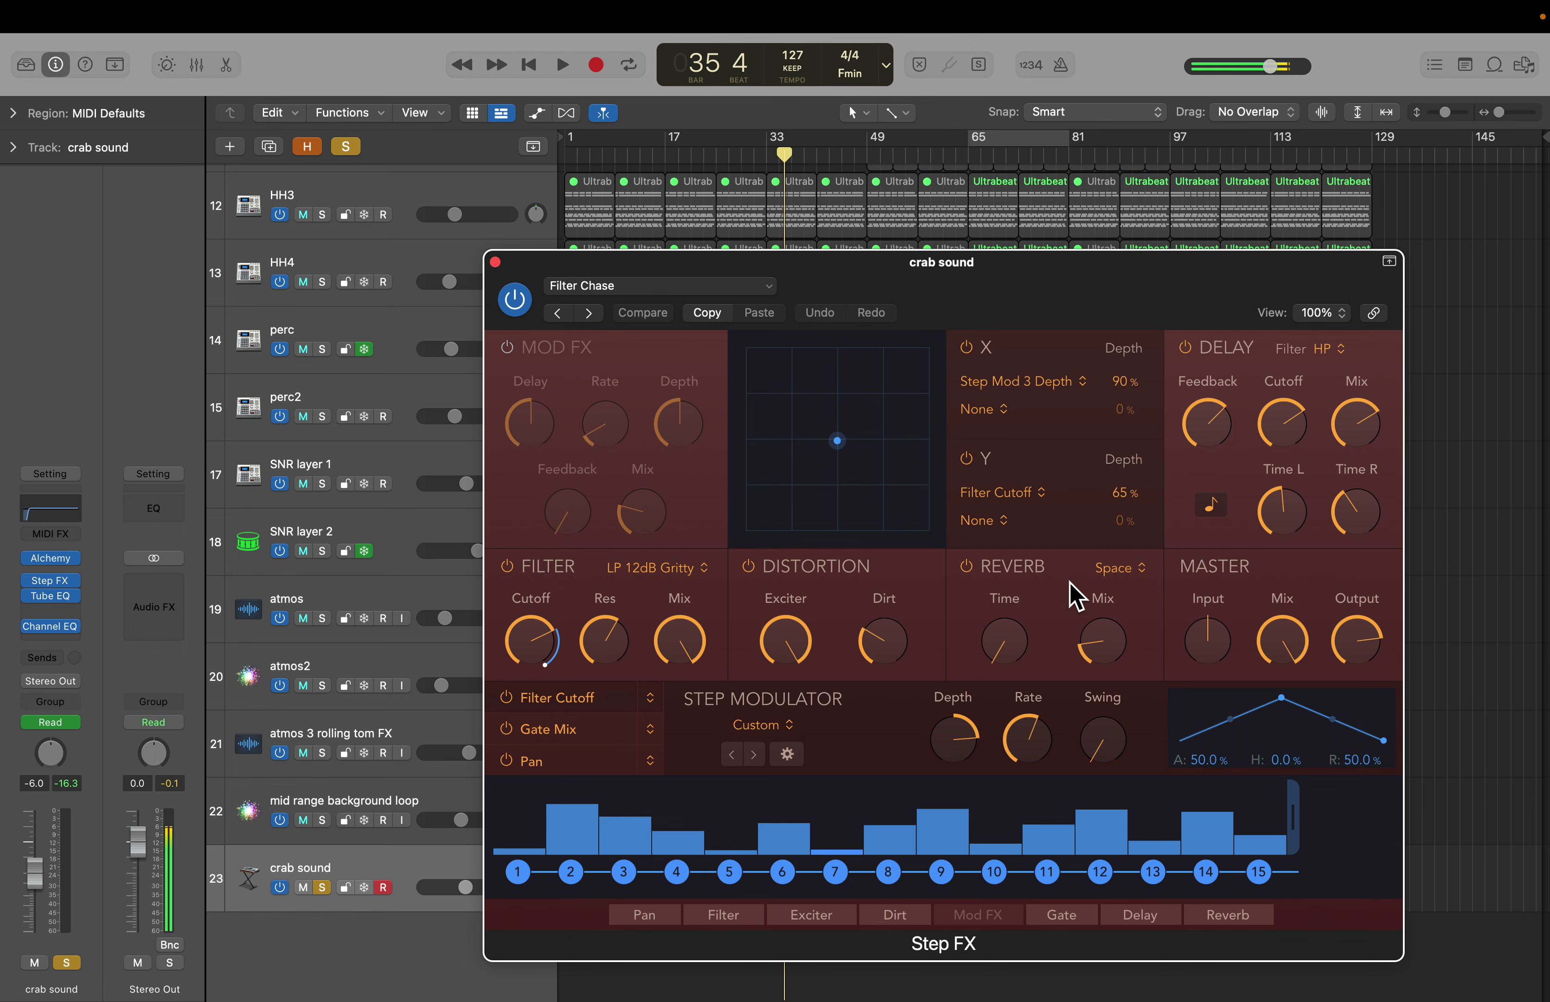
{"action": "mouse_move", "coordinate": [1108, 630]}
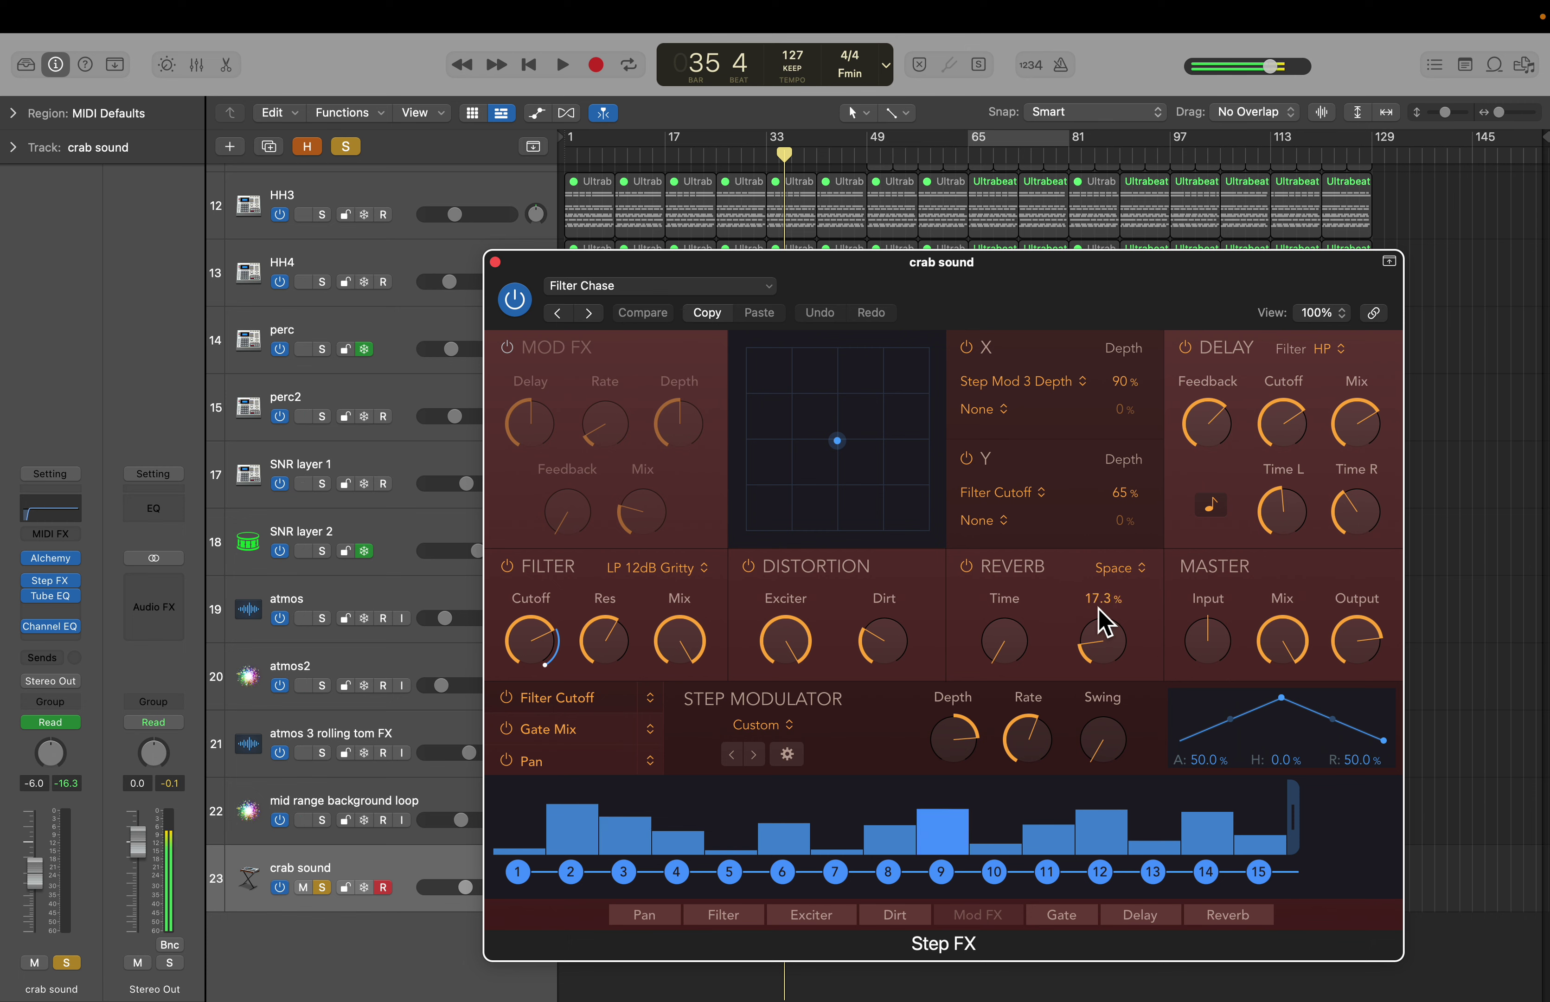
{"action": "left_click", "coordinate": [1123, 572]}
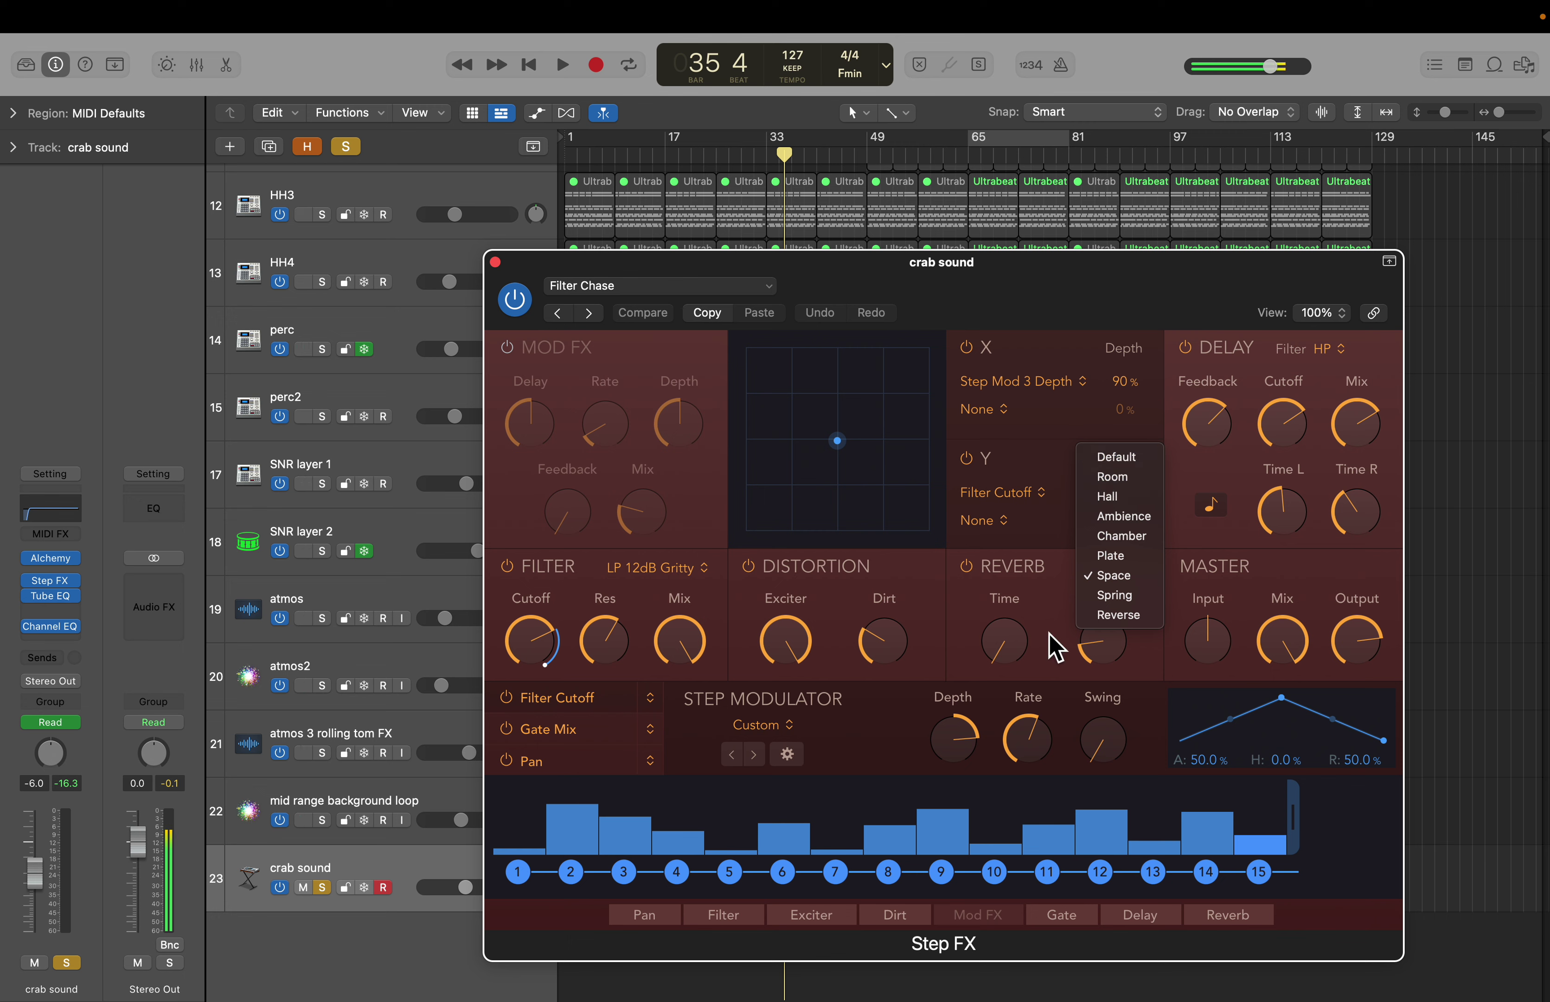
{"action": "left_click", "coordinate": [1050, 647]}
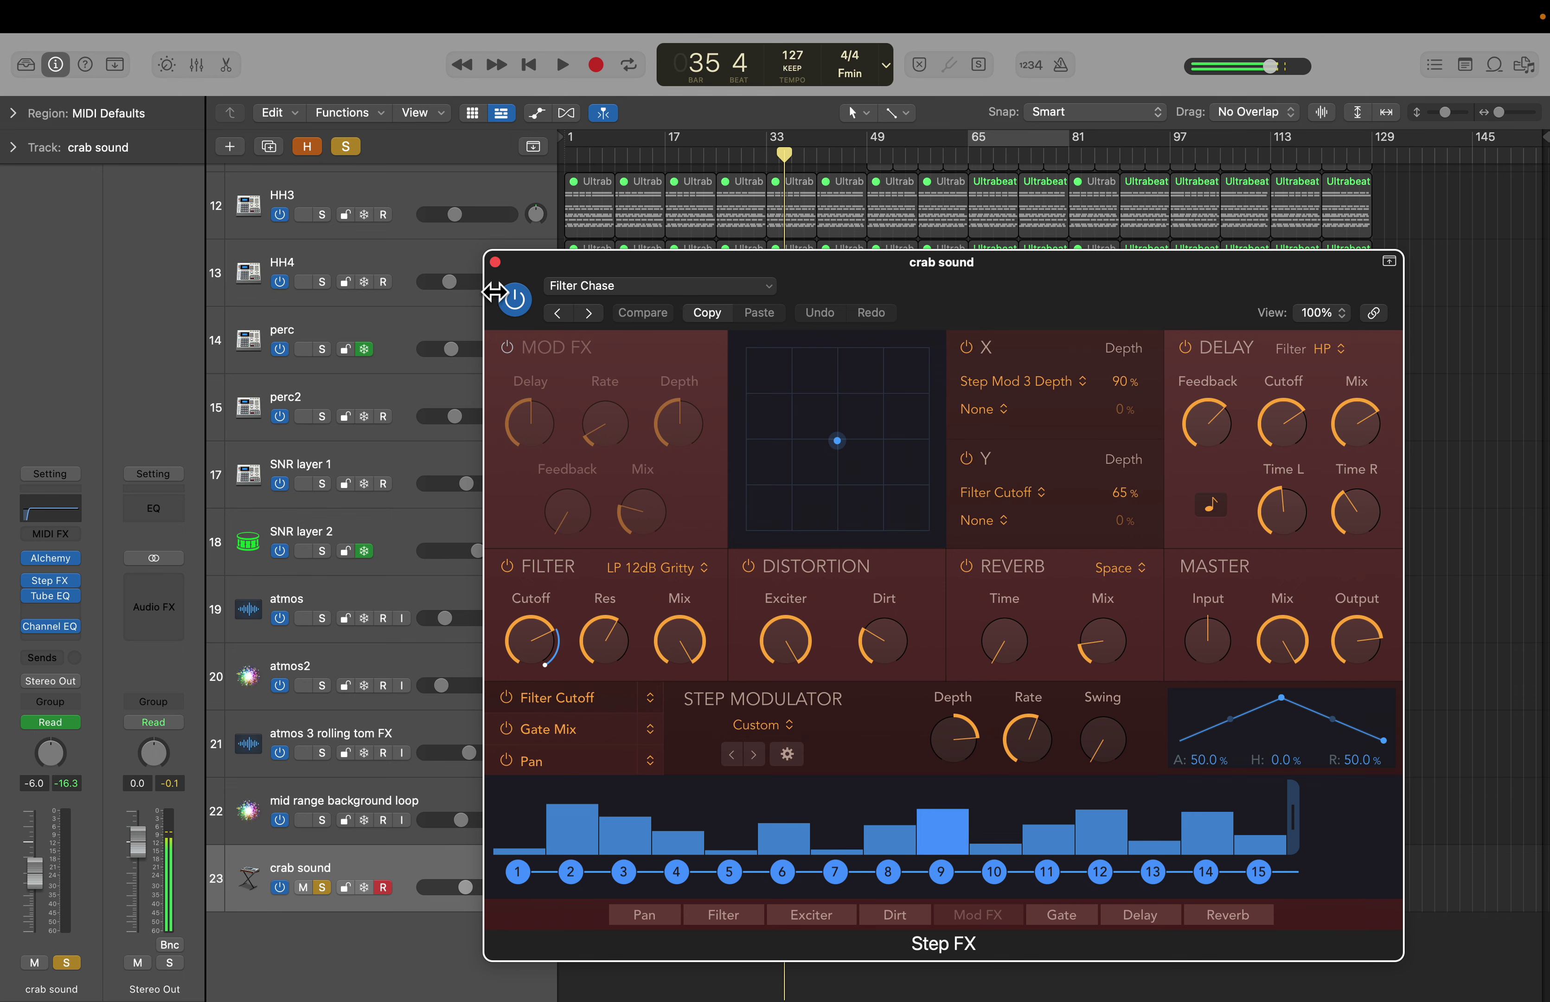
{"action": "left_click", "coordinate": [494, 262]}
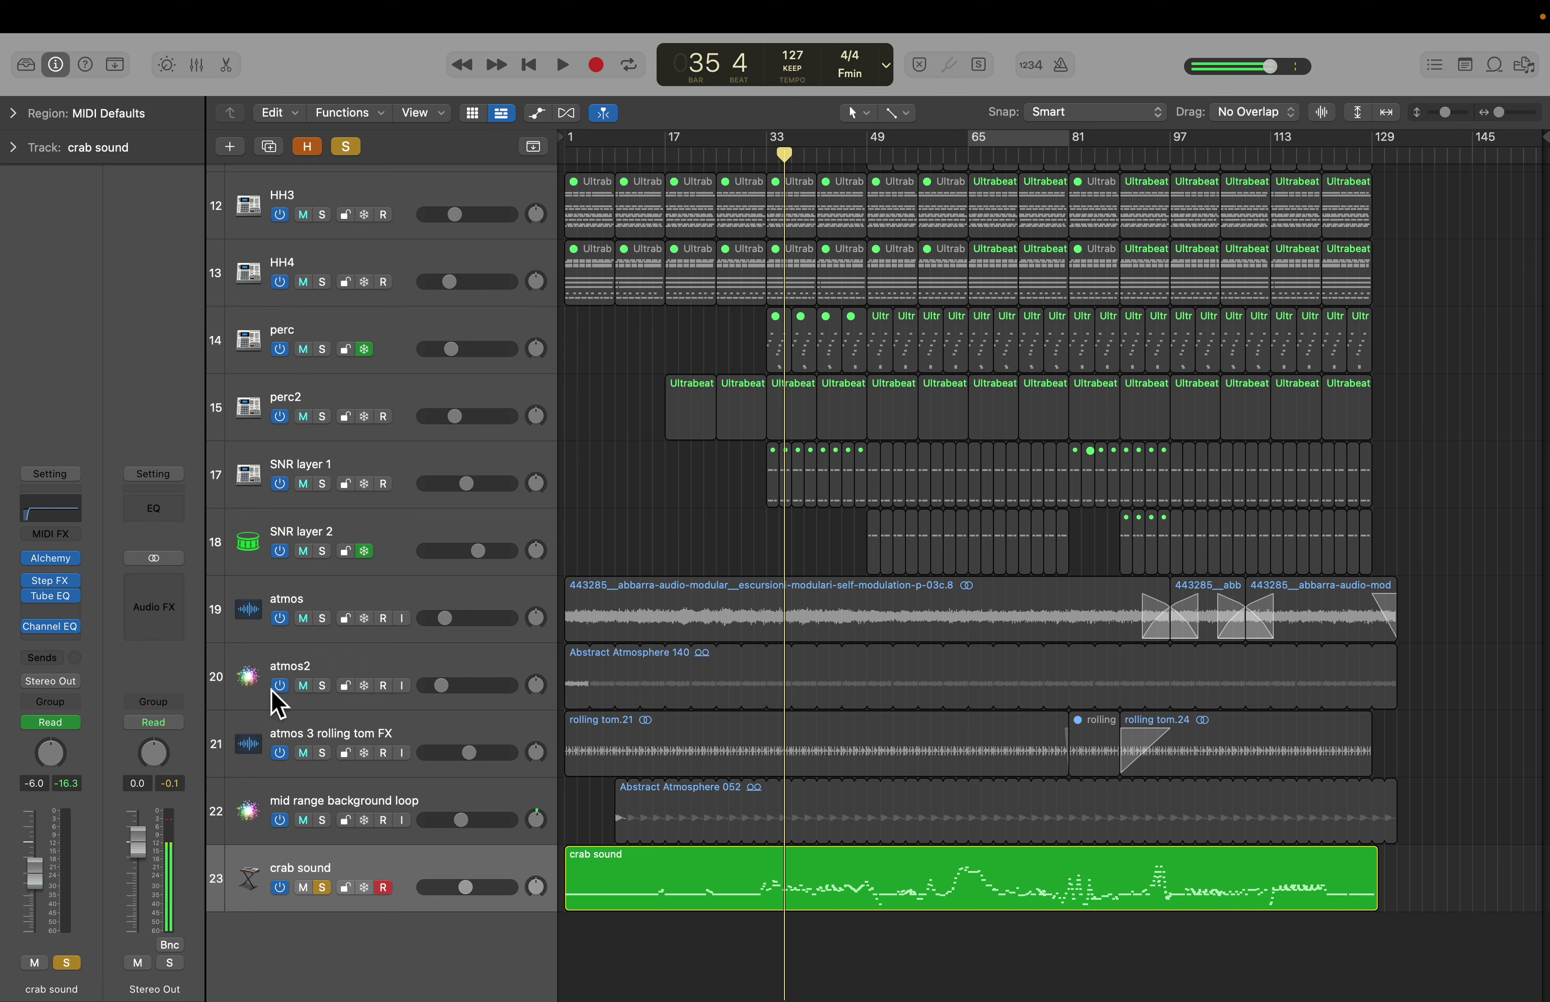
Step: View the crab sound track's Vintage Tube EQ settings, close that plug-in, and open its Channel EQ
{"action": "left_click", "coordinate": [58, 597]}
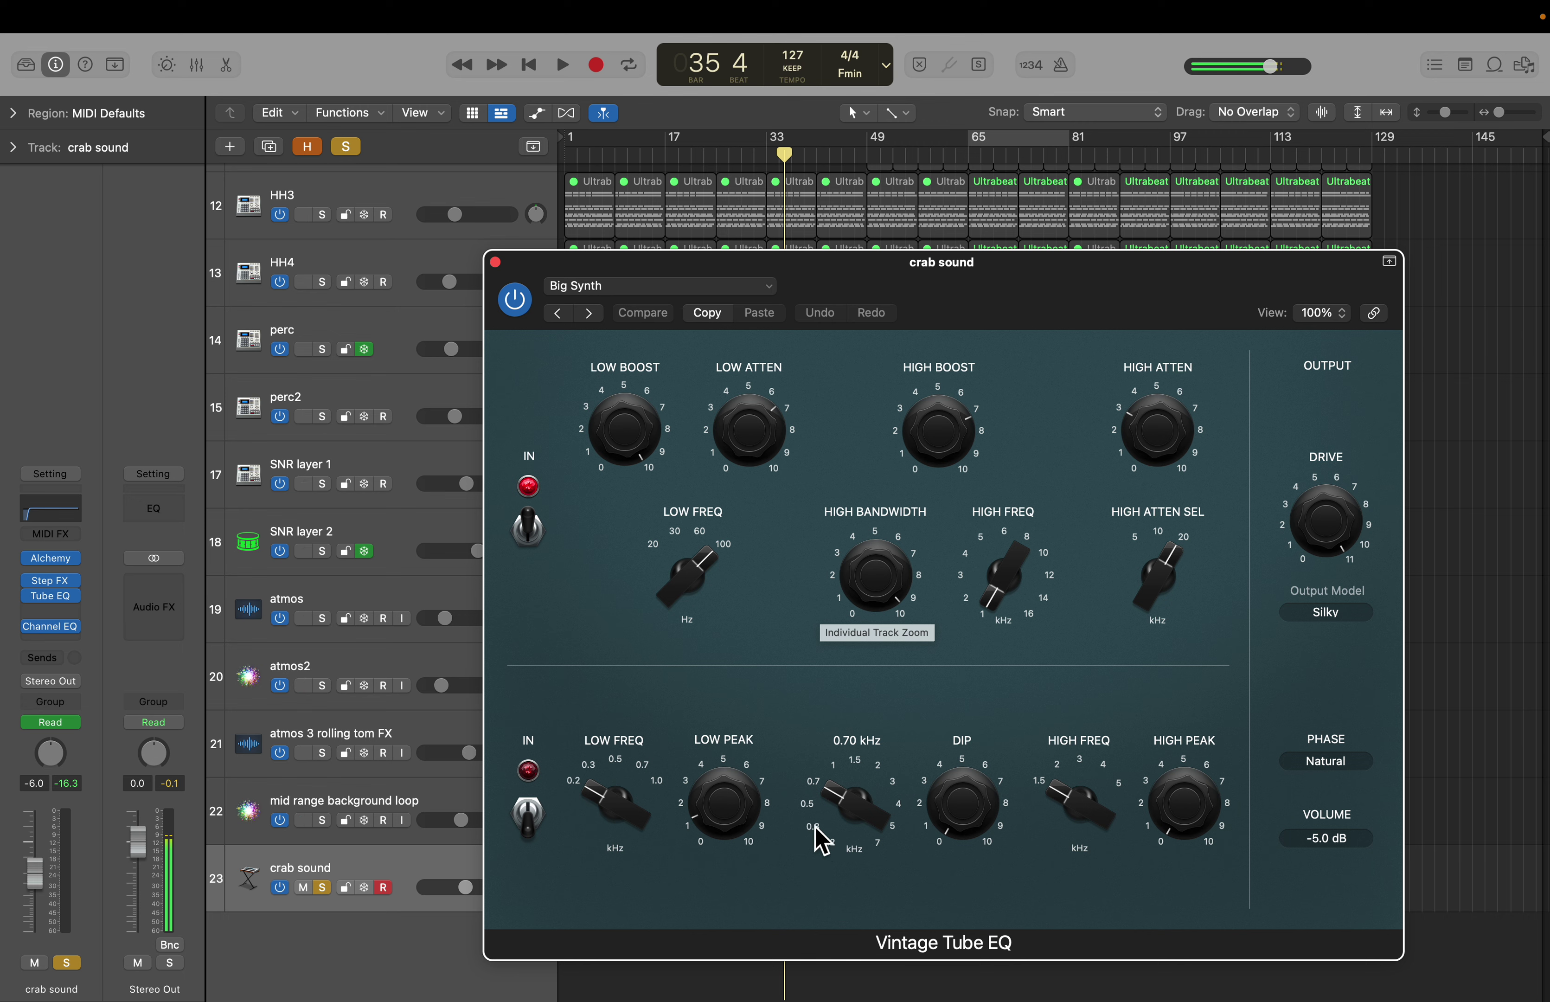
{"action": "left_click", "coordinate": [495, 262]}
{"action": "left_click", "coordinate": [52, 627]}
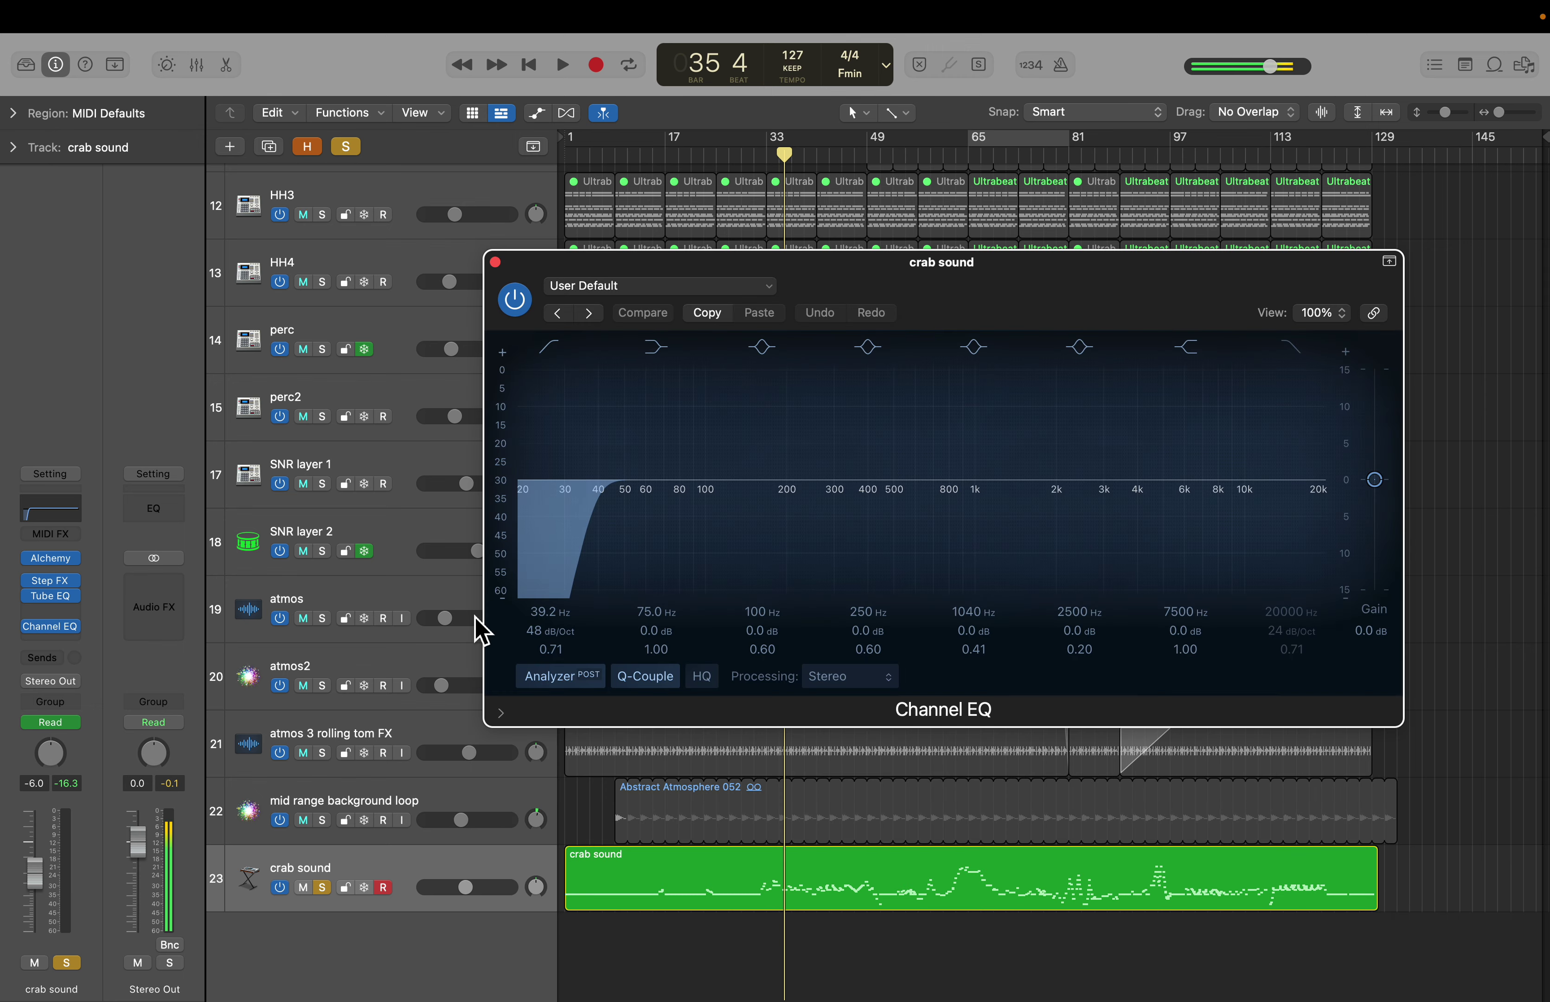
Step: Point out the low-cut band in the crab sound's Channel EQ, close the plug-in, and unsolo the track
{"action": "left_click", "coordinate": [581, 546]}
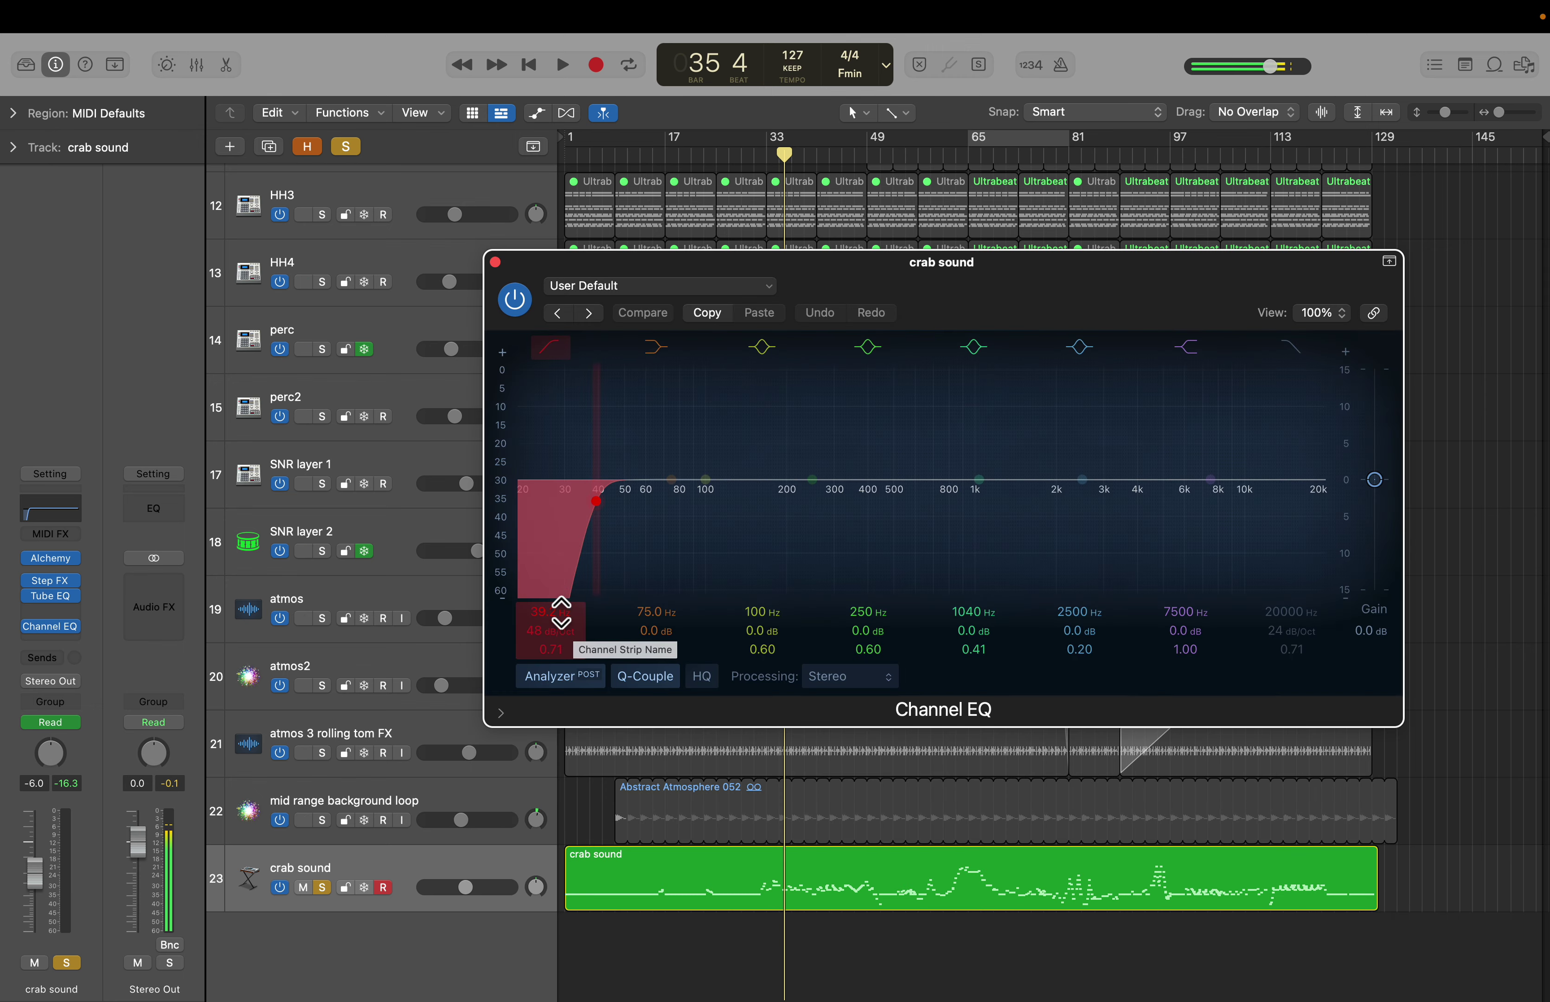
{"action": "left_click", "coordinate": [533, 348]}
{"action": "left_click", "coordinate": [495, 263]}
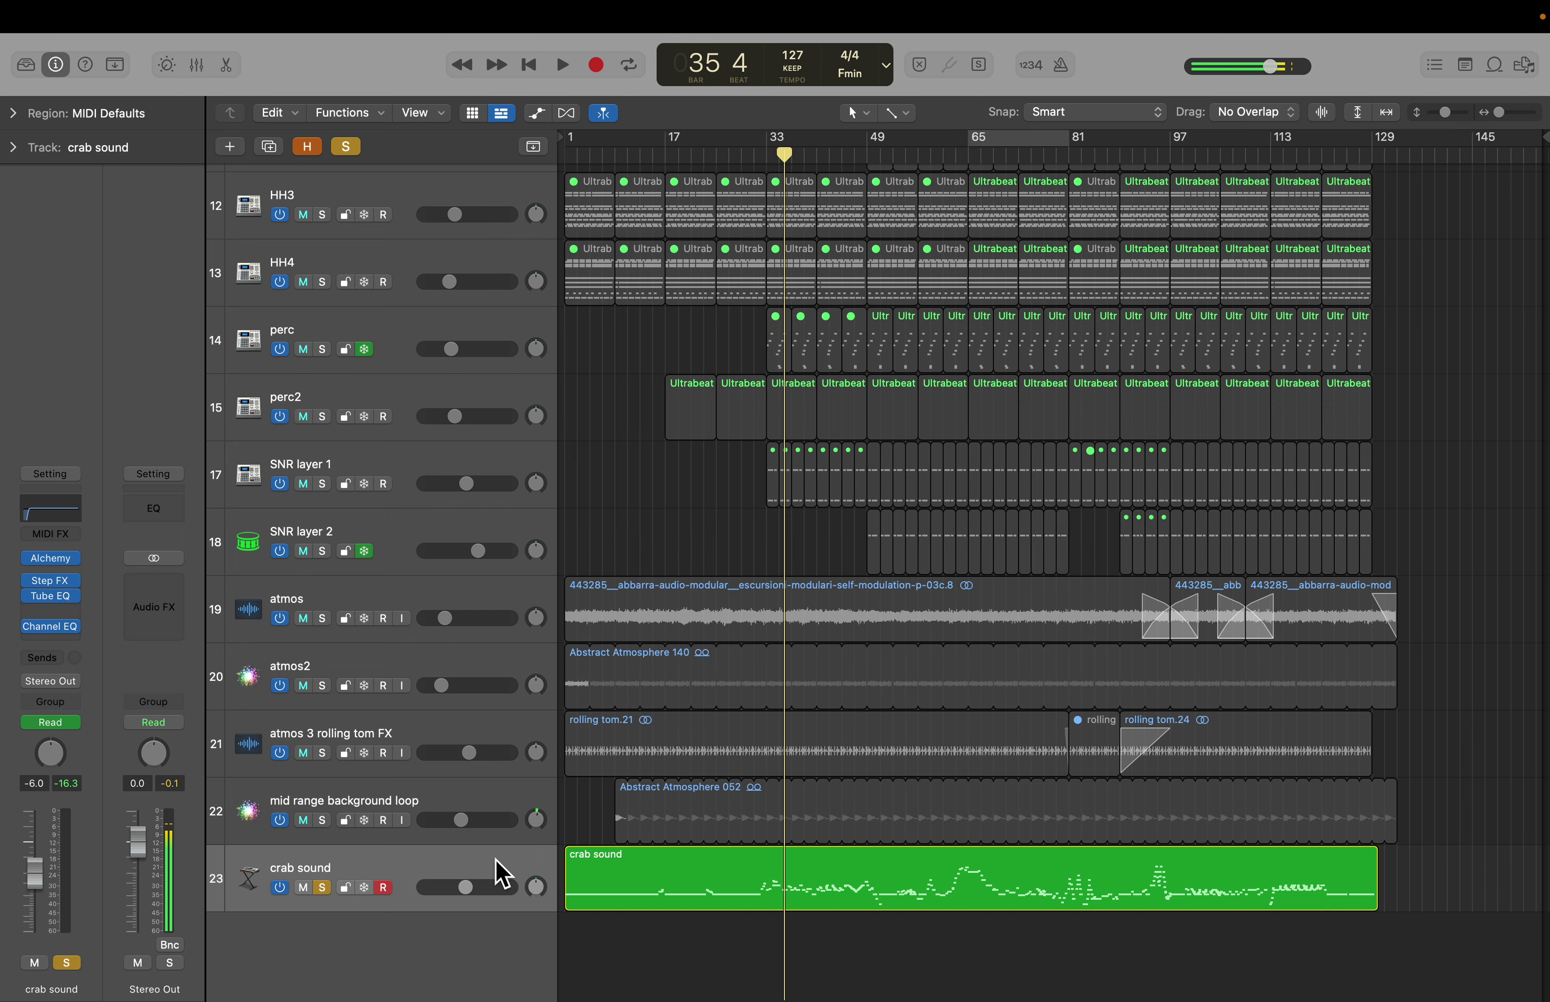
{"action": "left_click", "coordinate": [325, 890]}
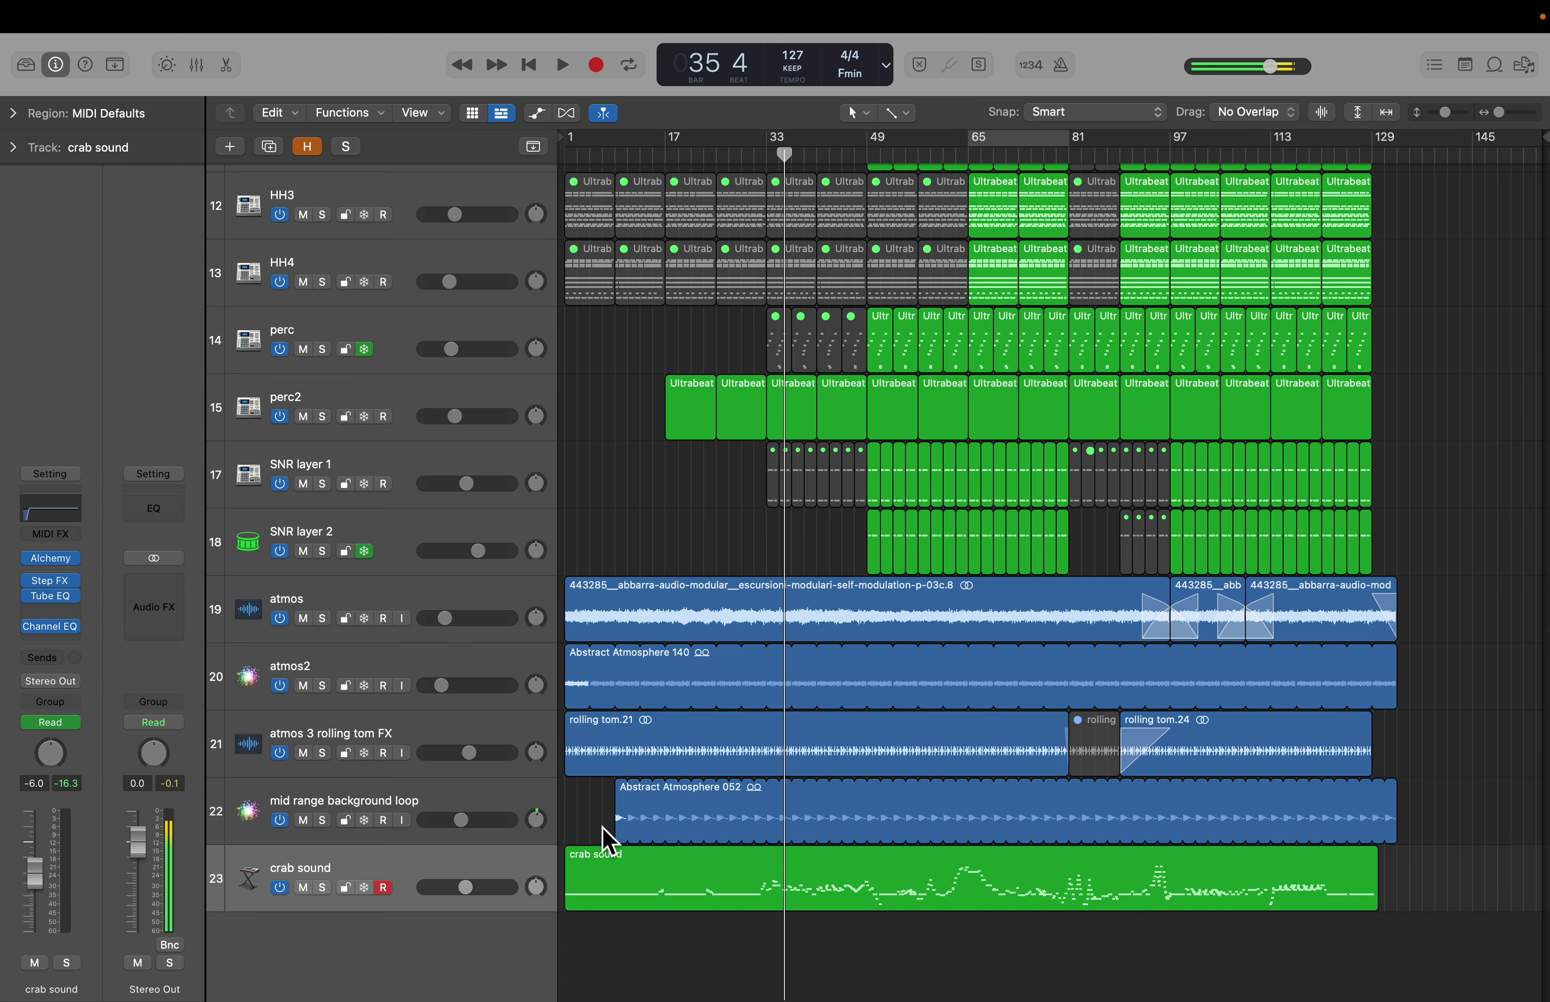
Step: Shrink the track heights until the whole arrangement fits, and reset the Stereo Out peak level
{"action": "key", "text": "super+Up"}
{"action": "key", "text": "super+Up"}
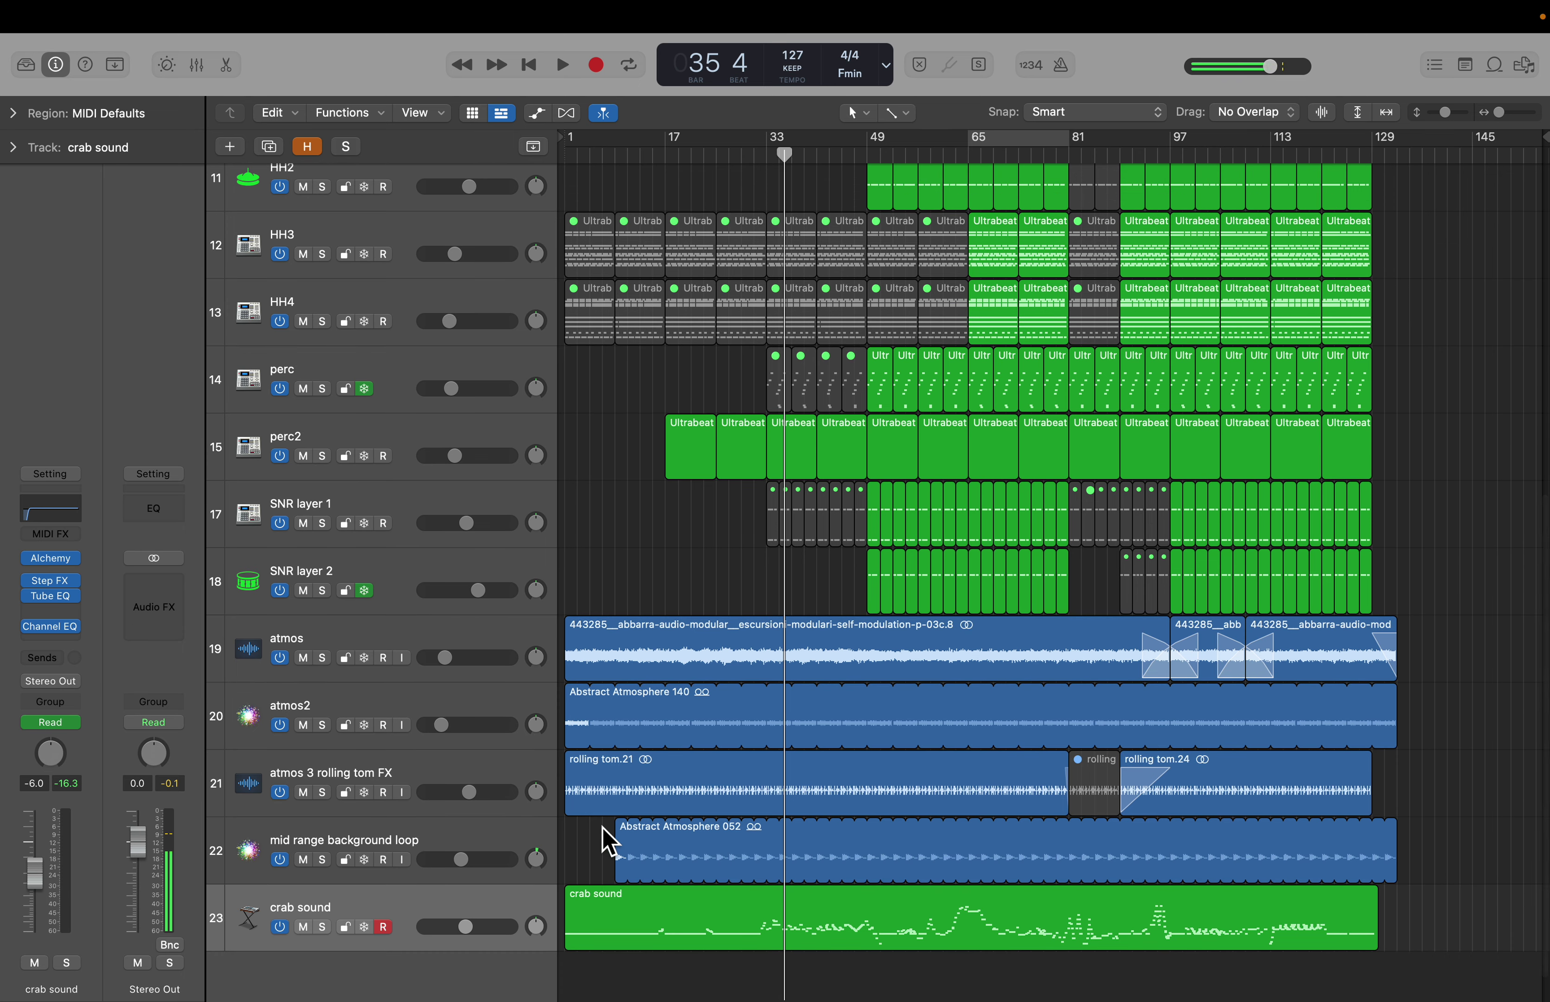
{"action": "key", "text": "super+Up"}
{"action": "key", "text": "super+Up"}
{"action": "key", "text": "super+Up"}
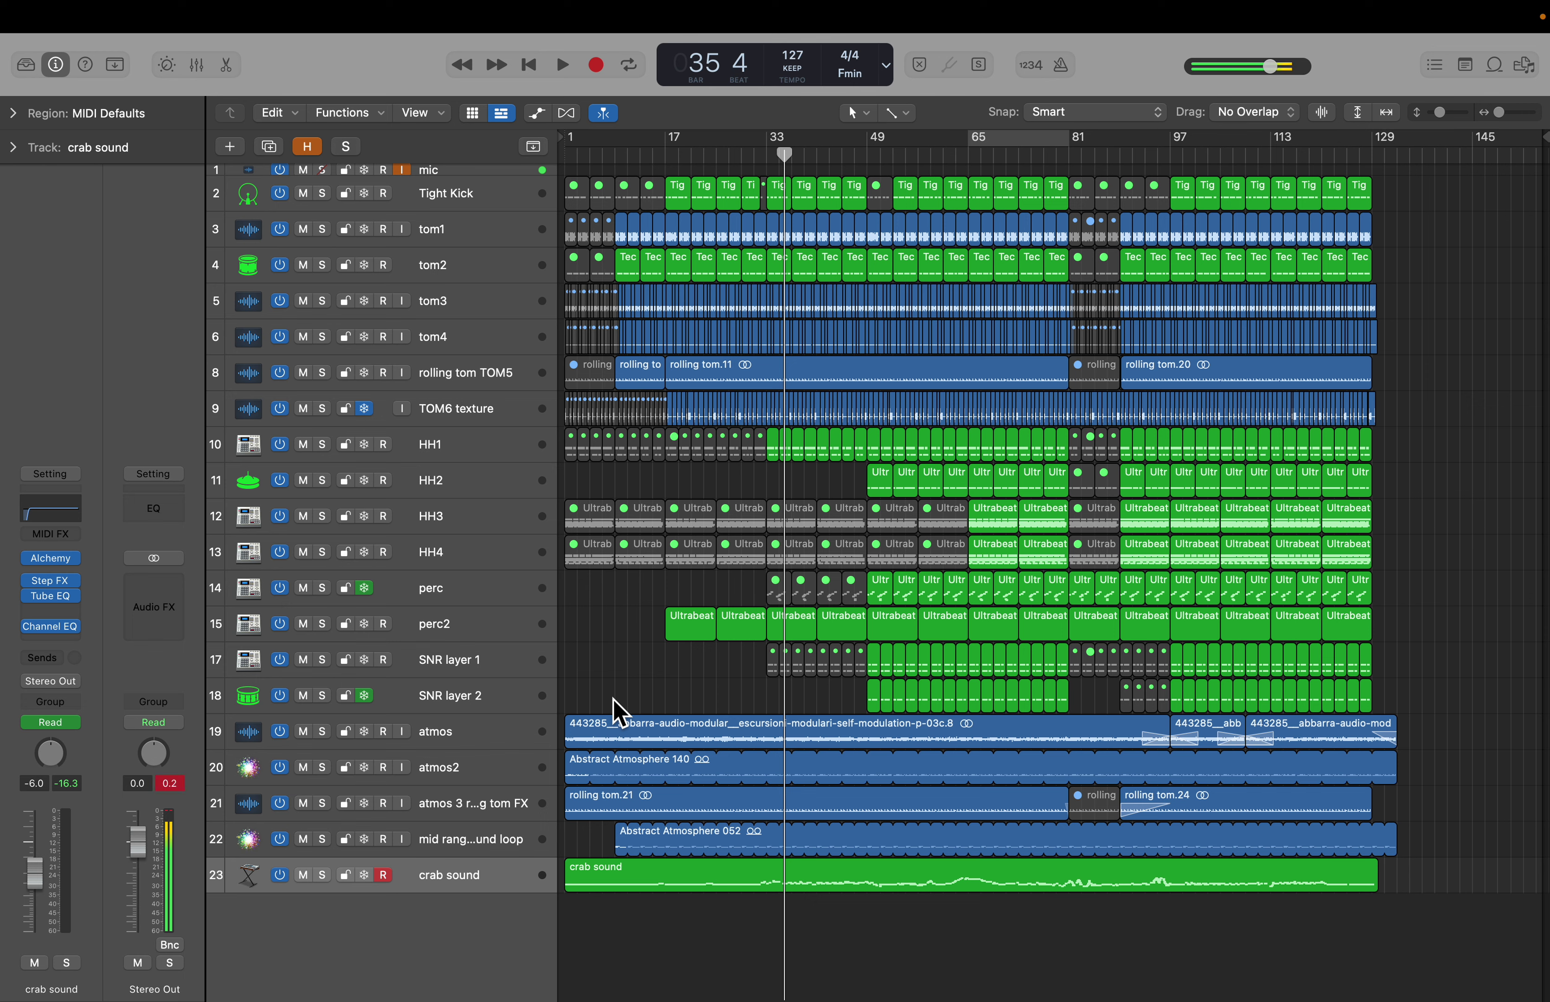
{"action": "left_click", "coordinate": [166, 787]}
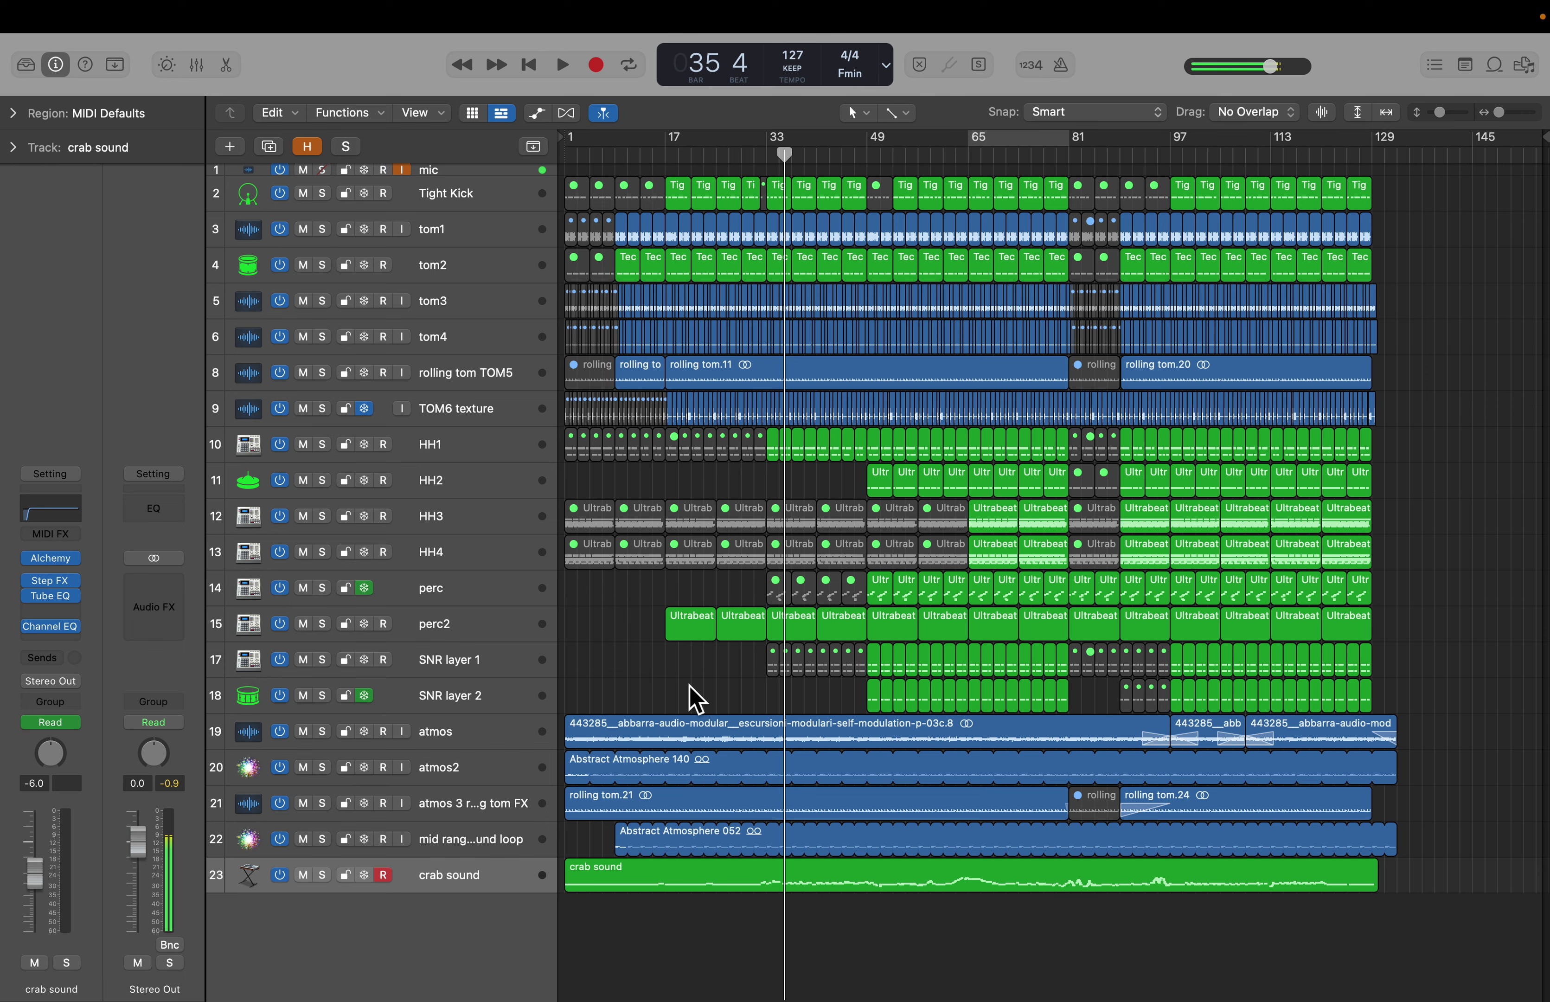
Step: Insert the Soundtoys Little AlterBoy plug-in on the SNR layer 1 channel
{"action": "left_click", "coordinate": [569, 660]}
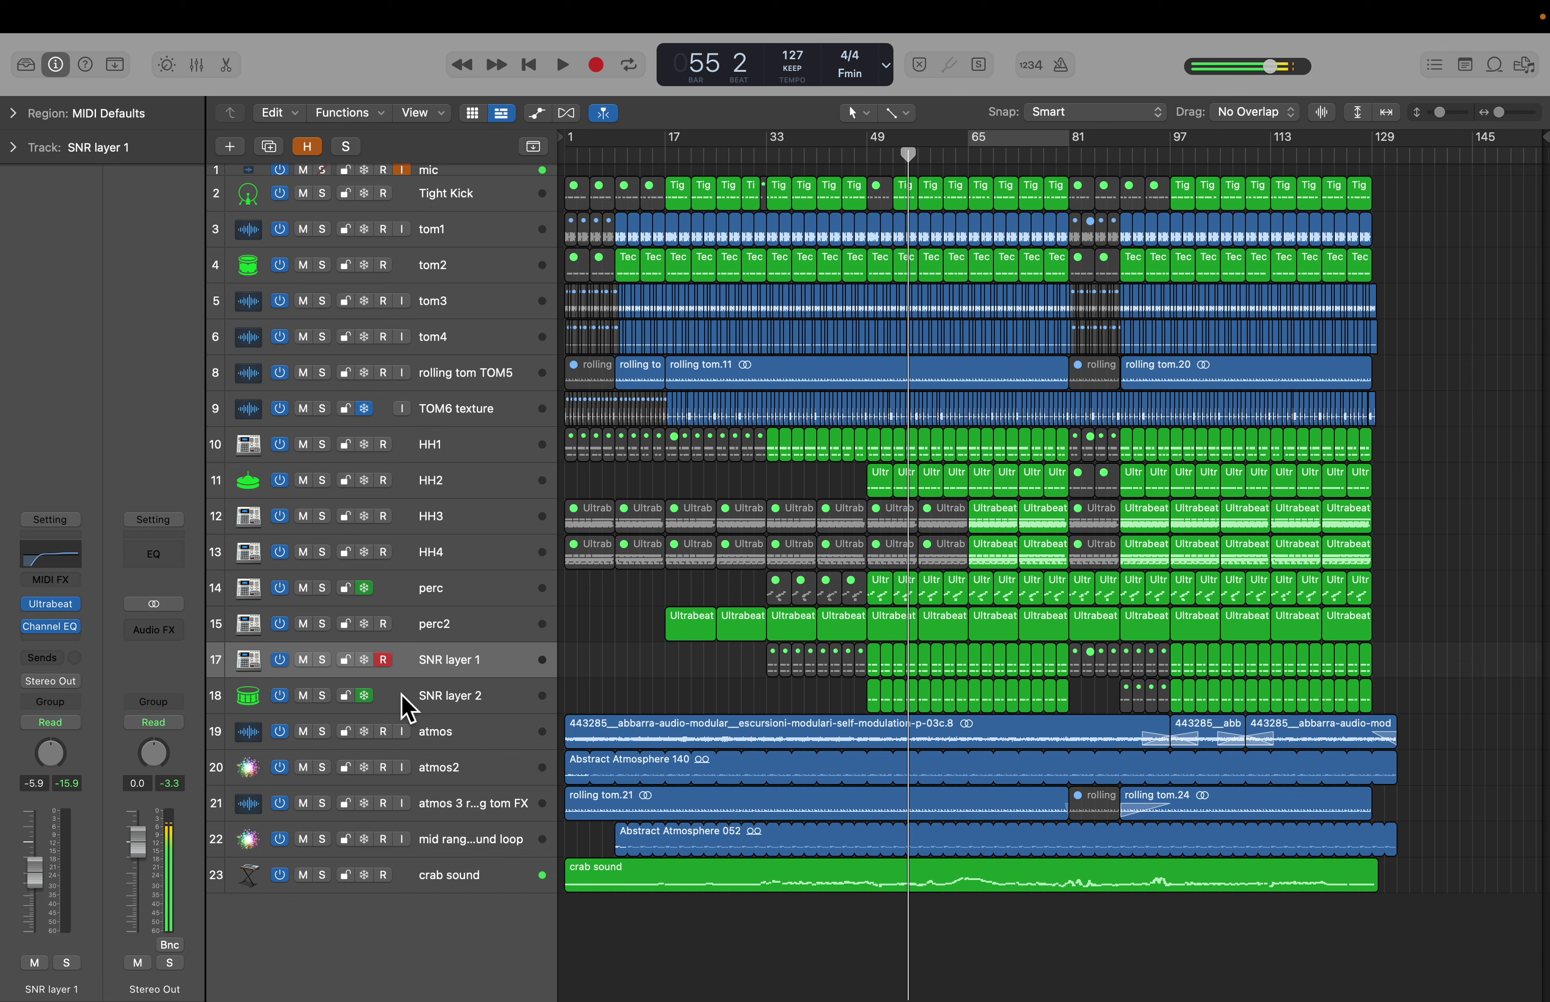
{"action": "left_click", "coordinate": [69, 647]}
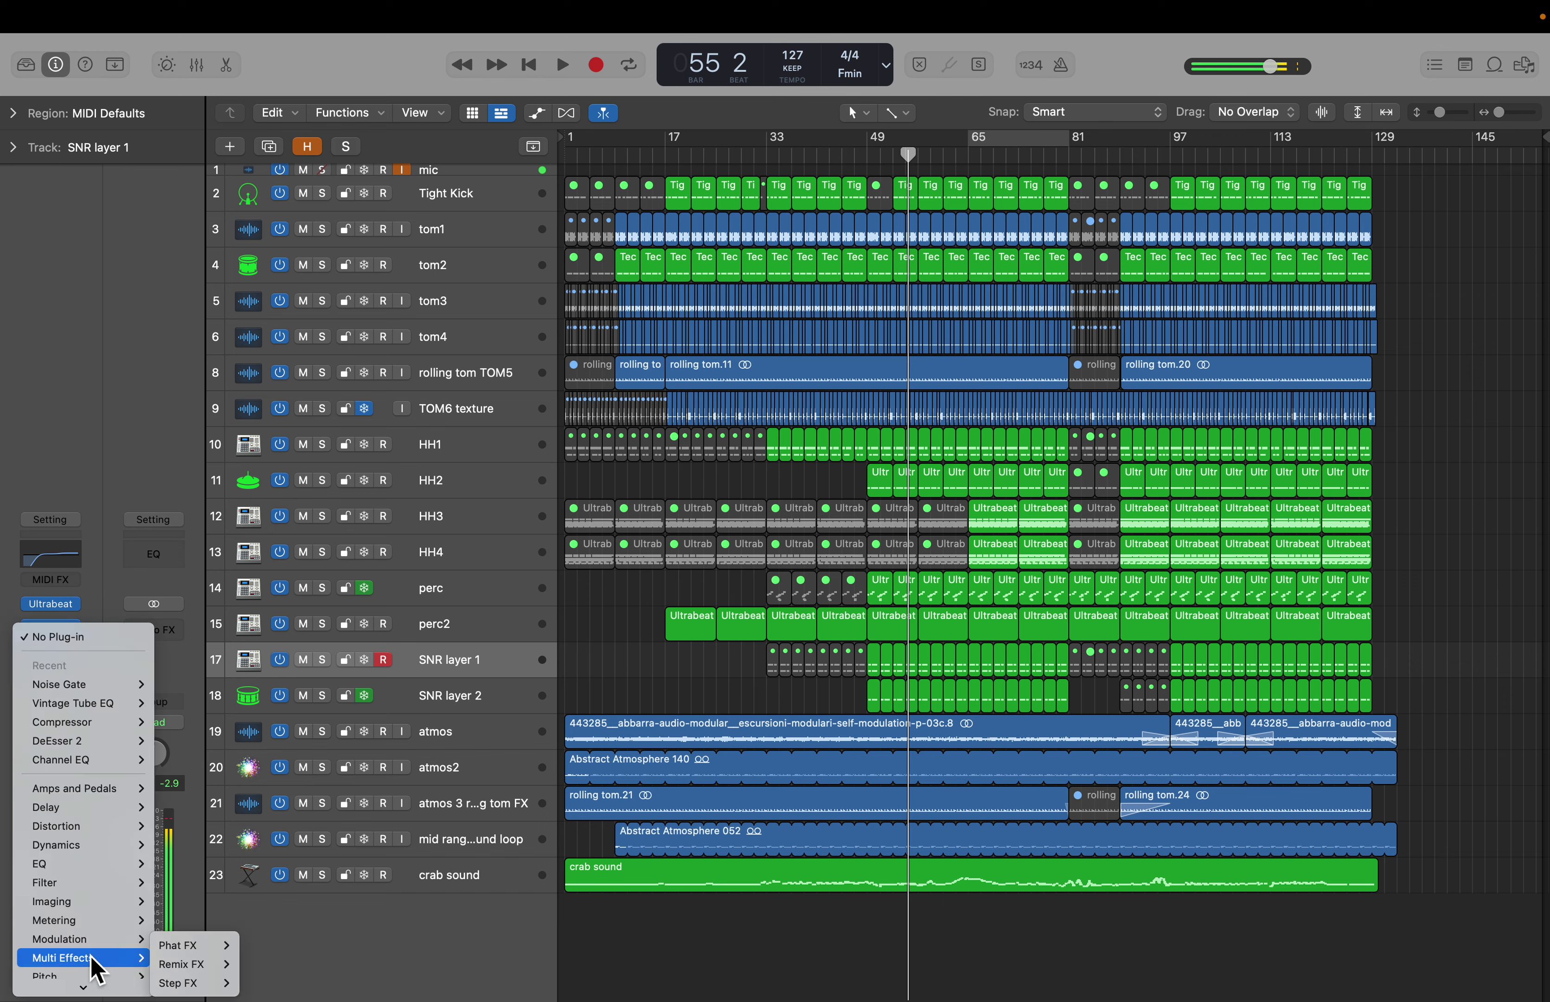
{"action": "mouse_move", "coordinate": [155, 990]}
{"action": "mouse_move", "coordinate": [195, 964]}
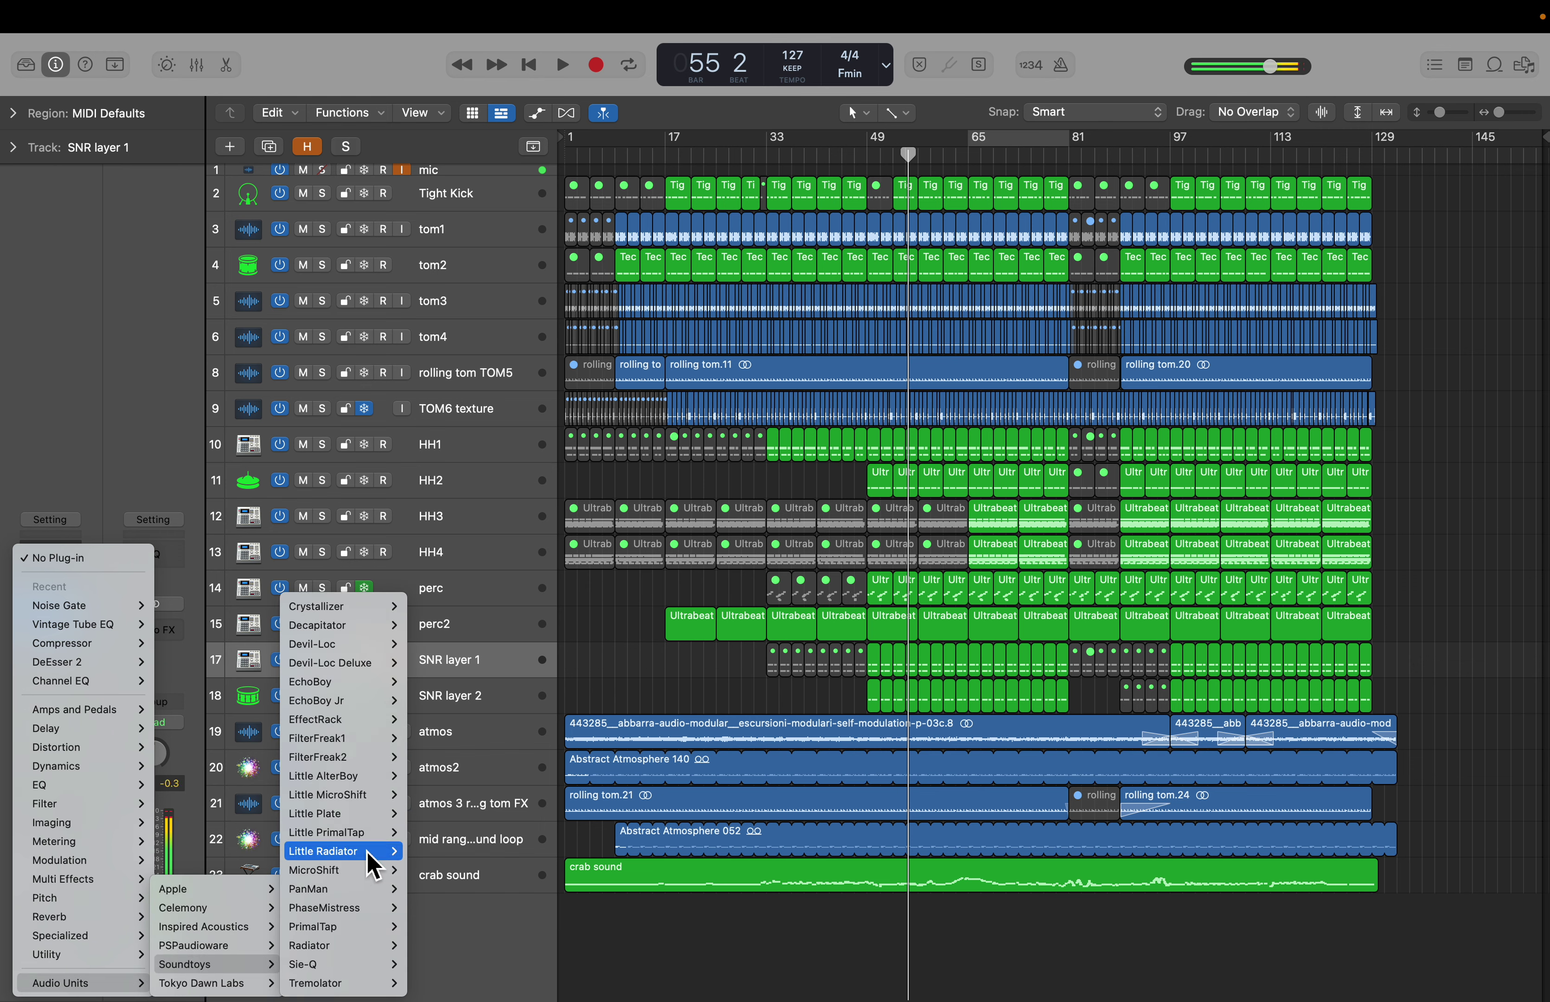
{"action": "mouse_move", "coordinate": [377, 798]}
{"action": "left_click", "coordinate": [430, 794]}
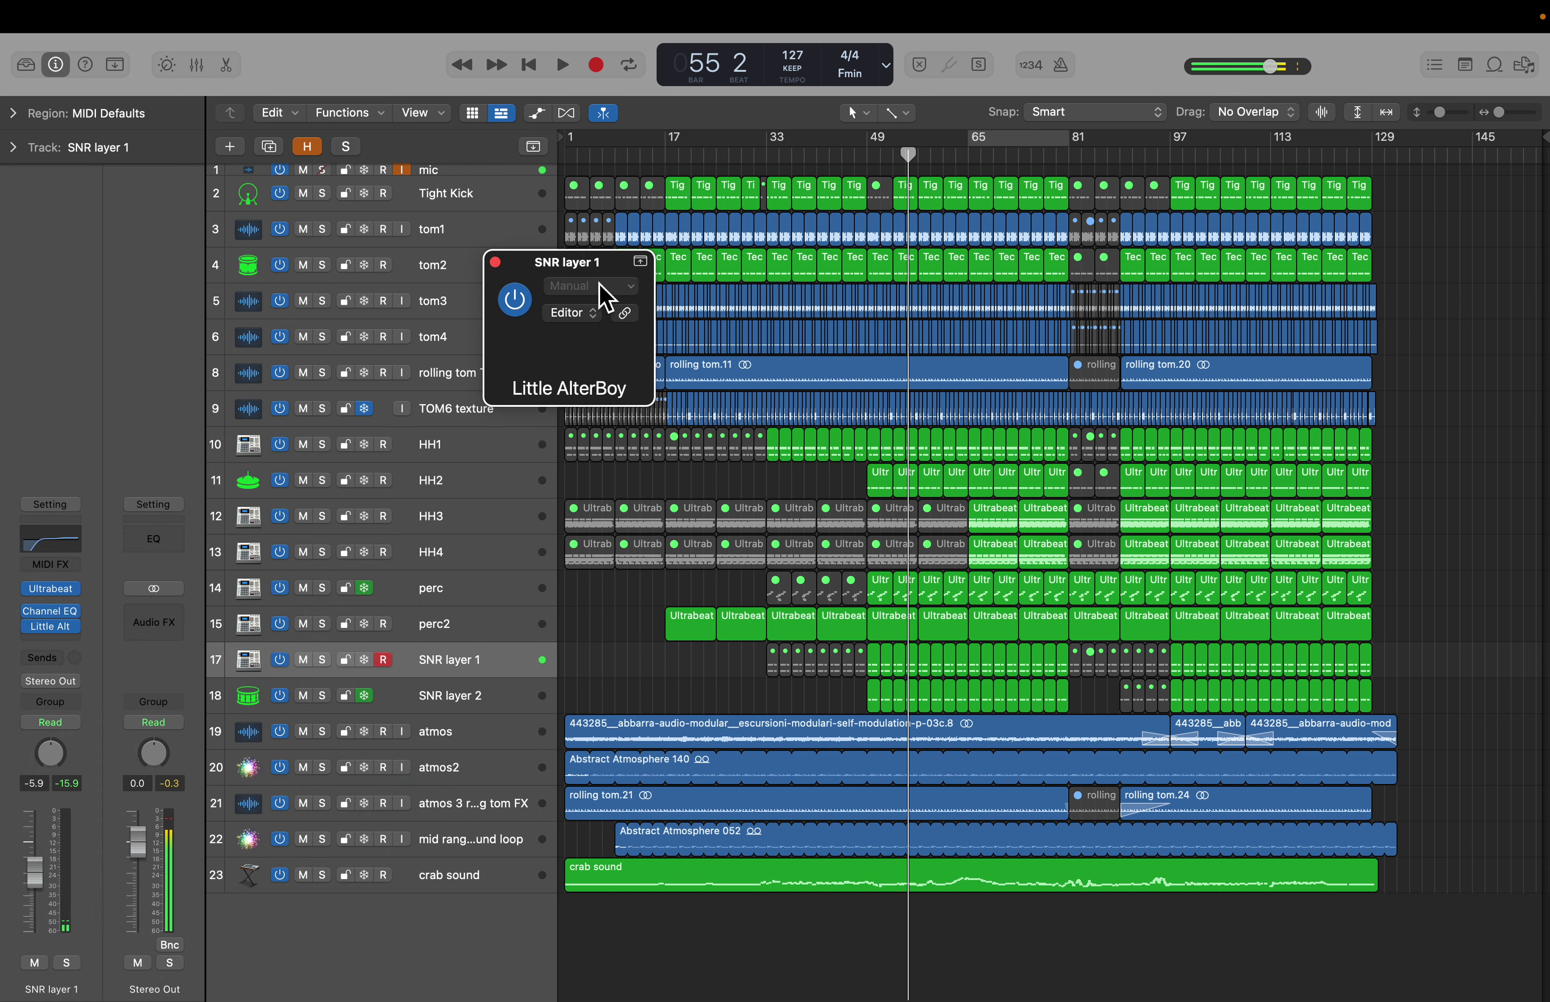
Step: Set Little AlterBoy's pitch and formant to -12.0 on SNR layer 1, and remove the plug-in
{"action": "left_click_drag", "start_coordinate": [620, 469], "coordinate": [612, 594]}
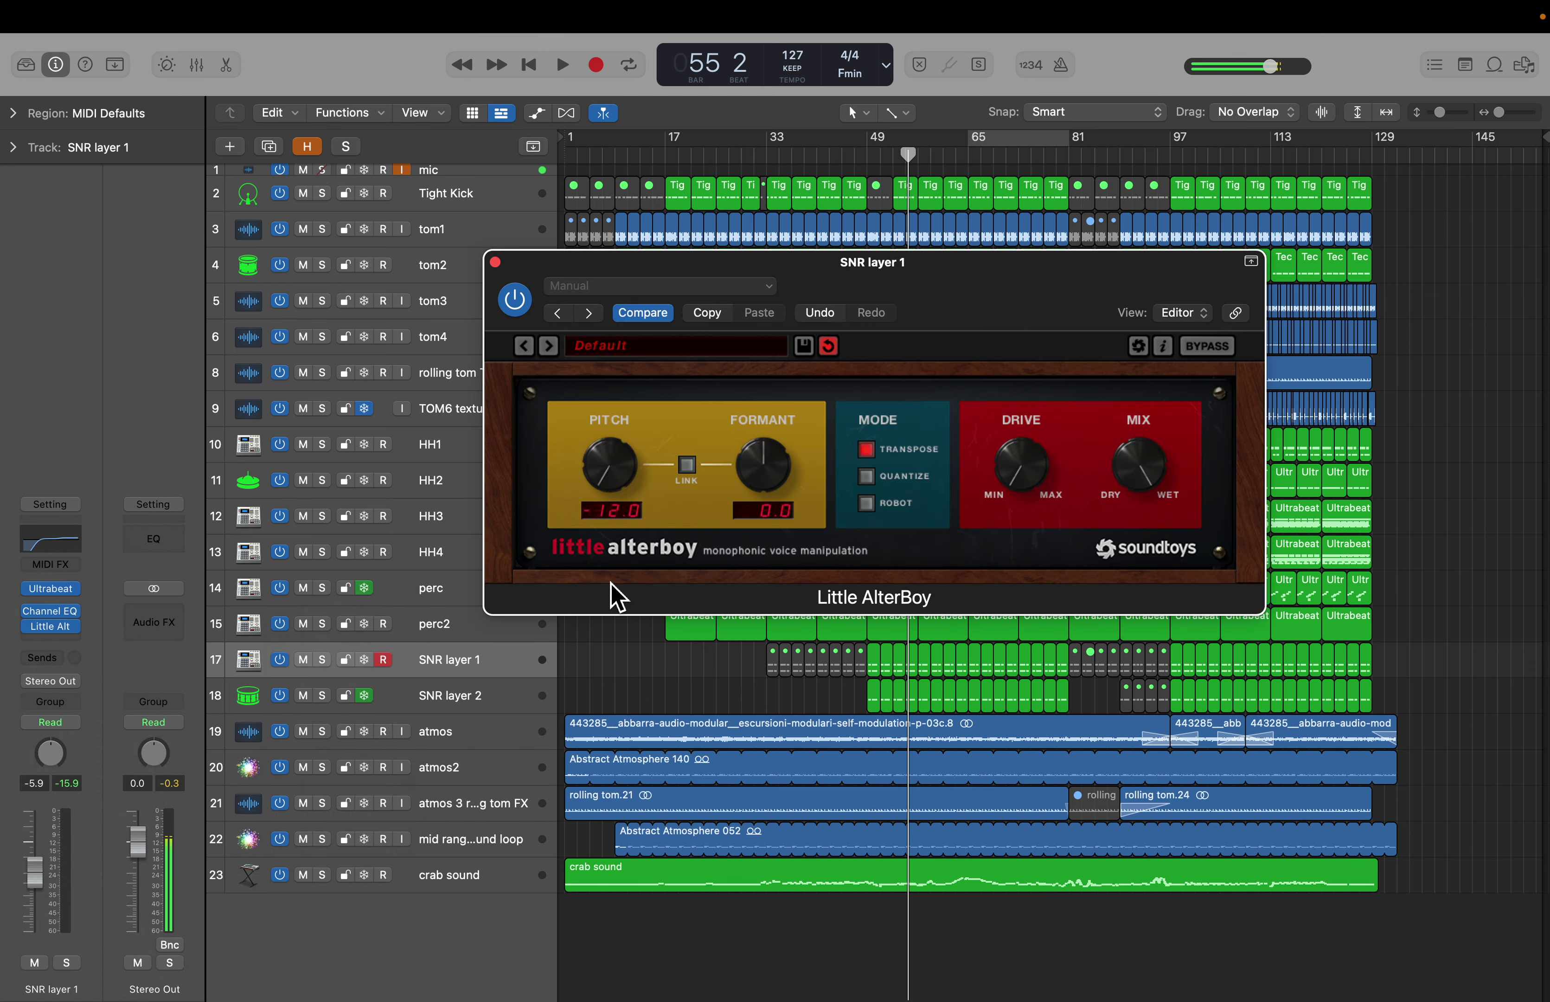
{"action": "left_click_drag", "start_coordinate": [759, 496], "coordinate": [754, 639]}
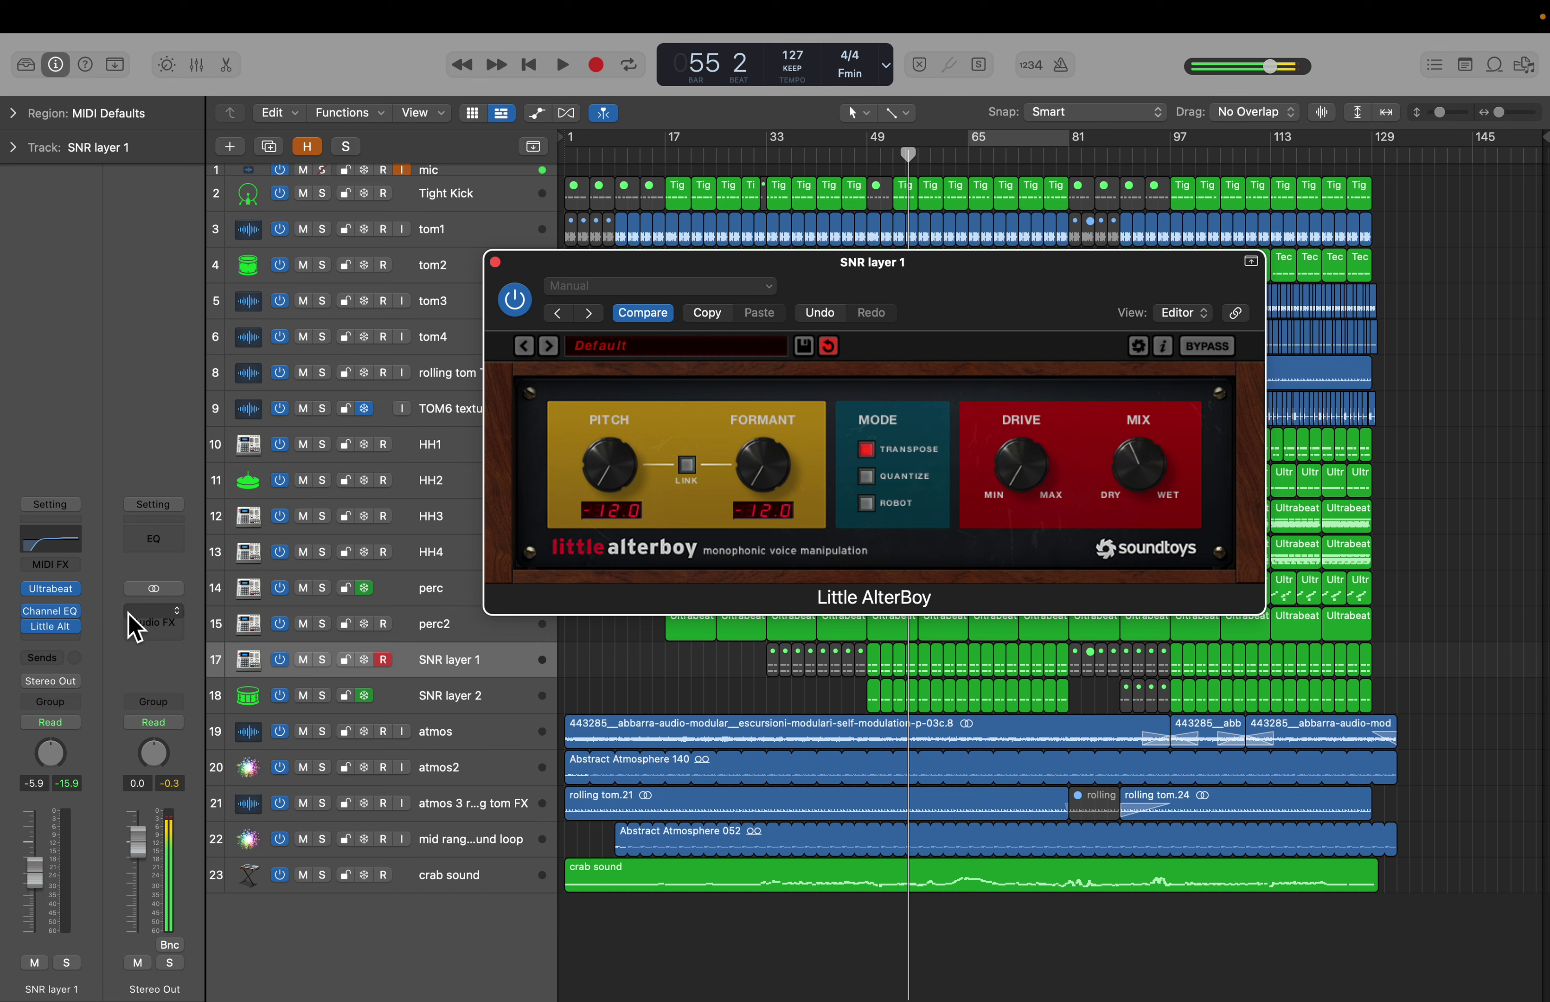
{"action": "left_click", "coordinate": [77, 633]}
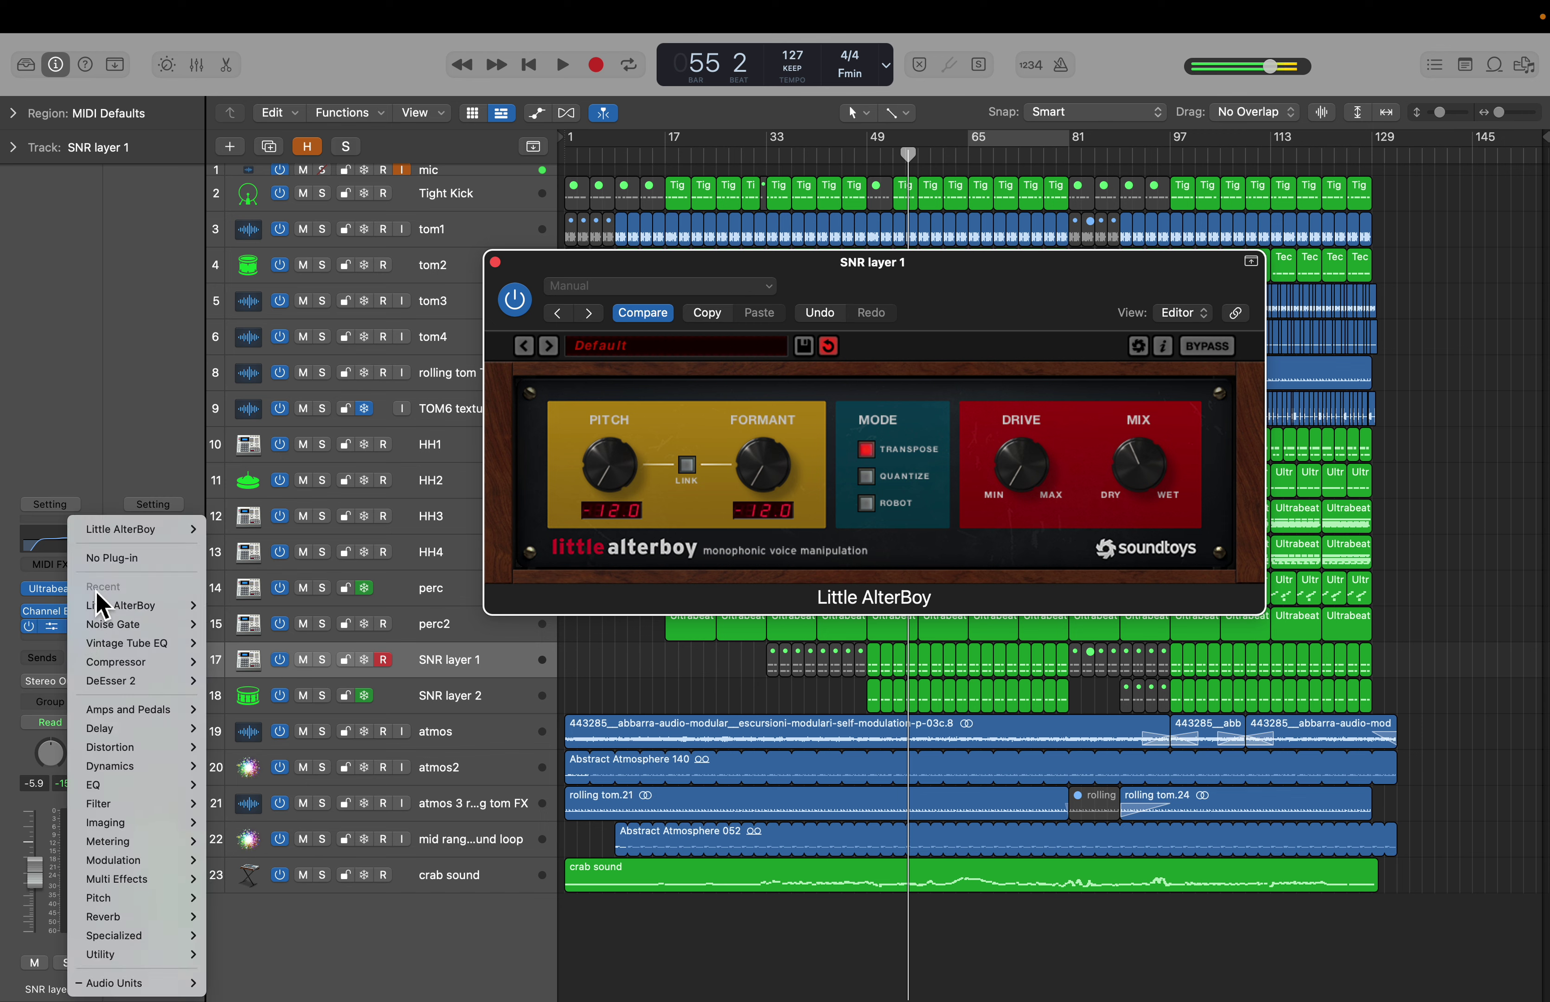
{"action": "left_click", "coordinate": [113, 559]}
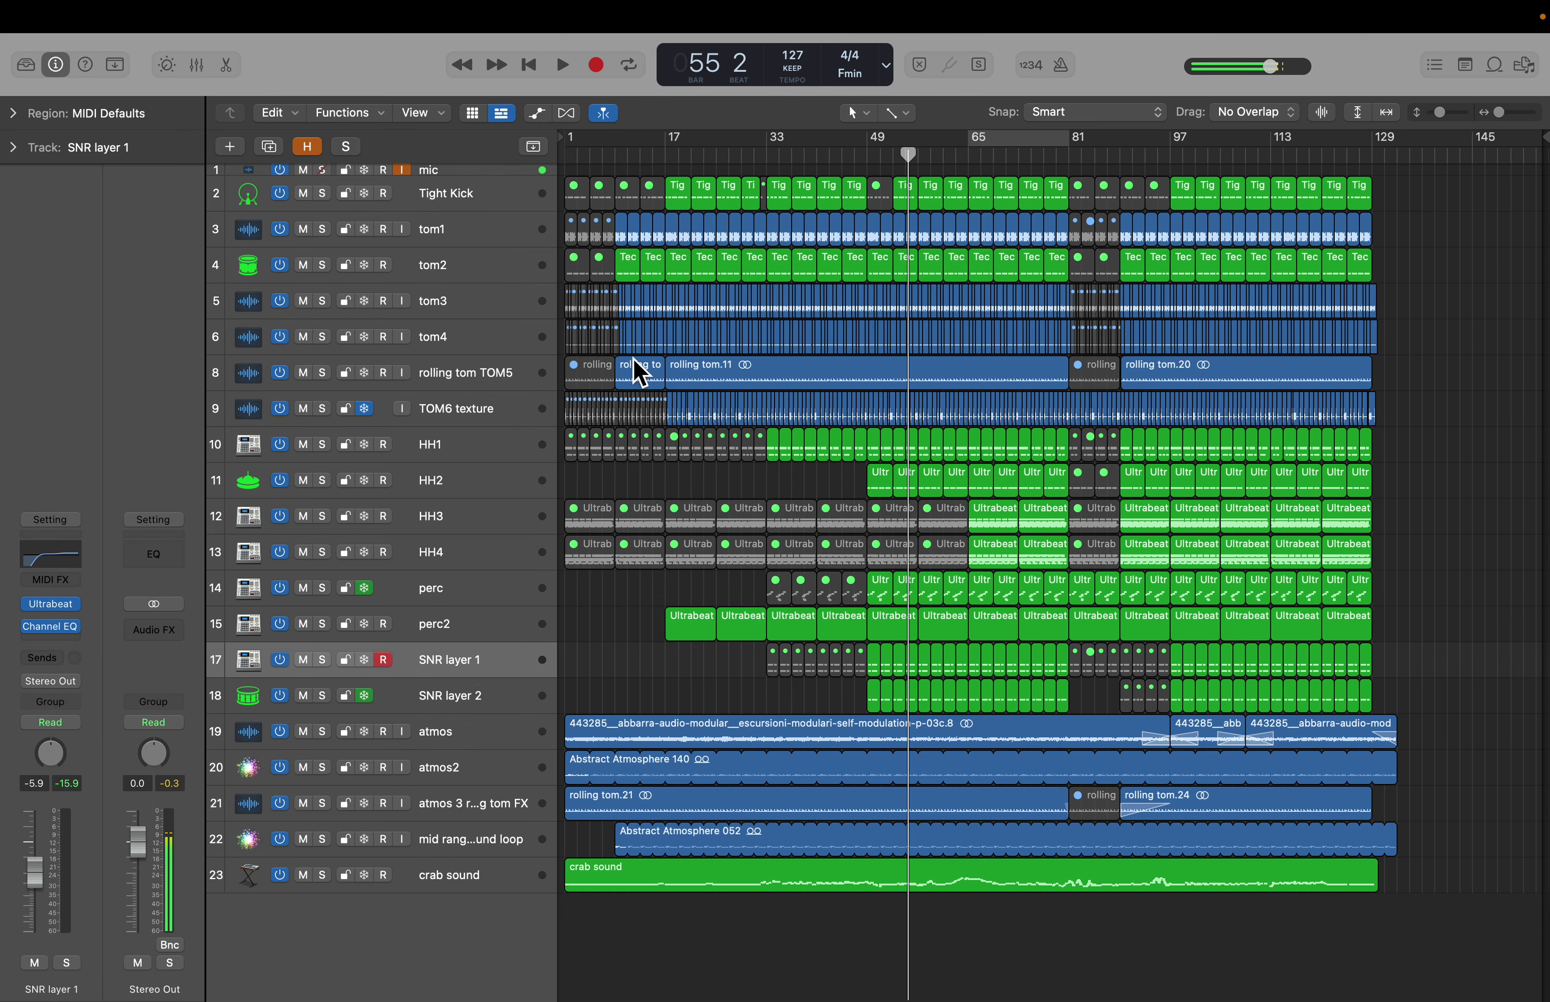
Step: Solo the Tight Kick track and open its Drum Synth instrument
{"action": "key", "text": "super+Right"}
{"action": "key", "text": "super+Right"}
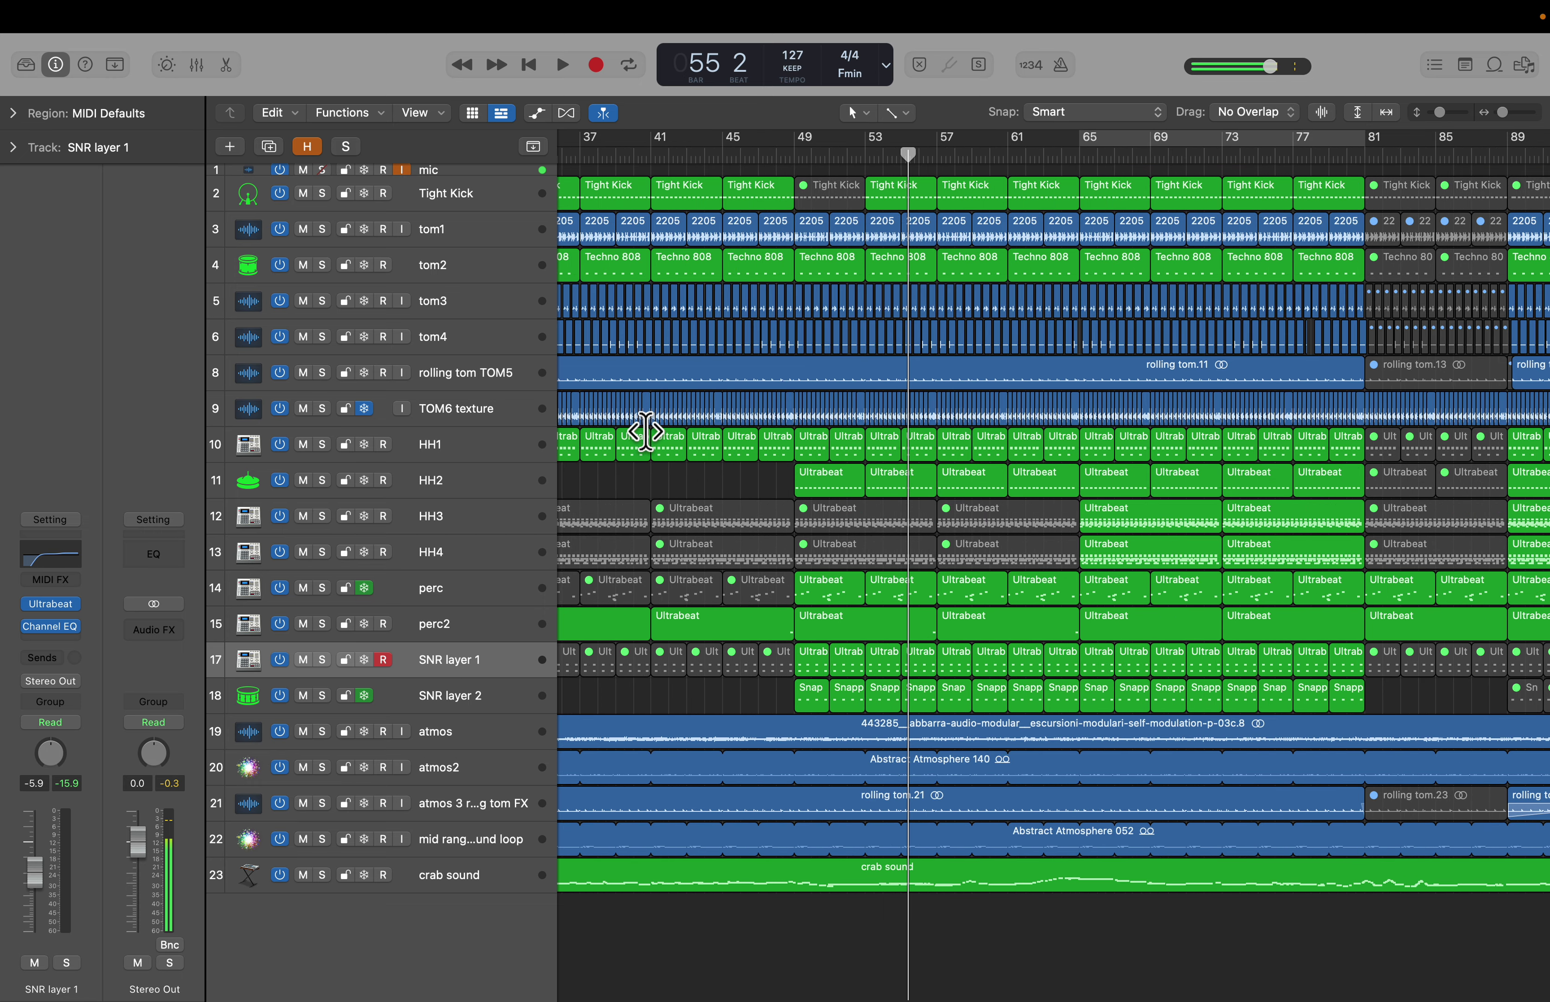
{"action": "key", "text": "super+Down"}
{"action": "key", "text": "super+Down"}
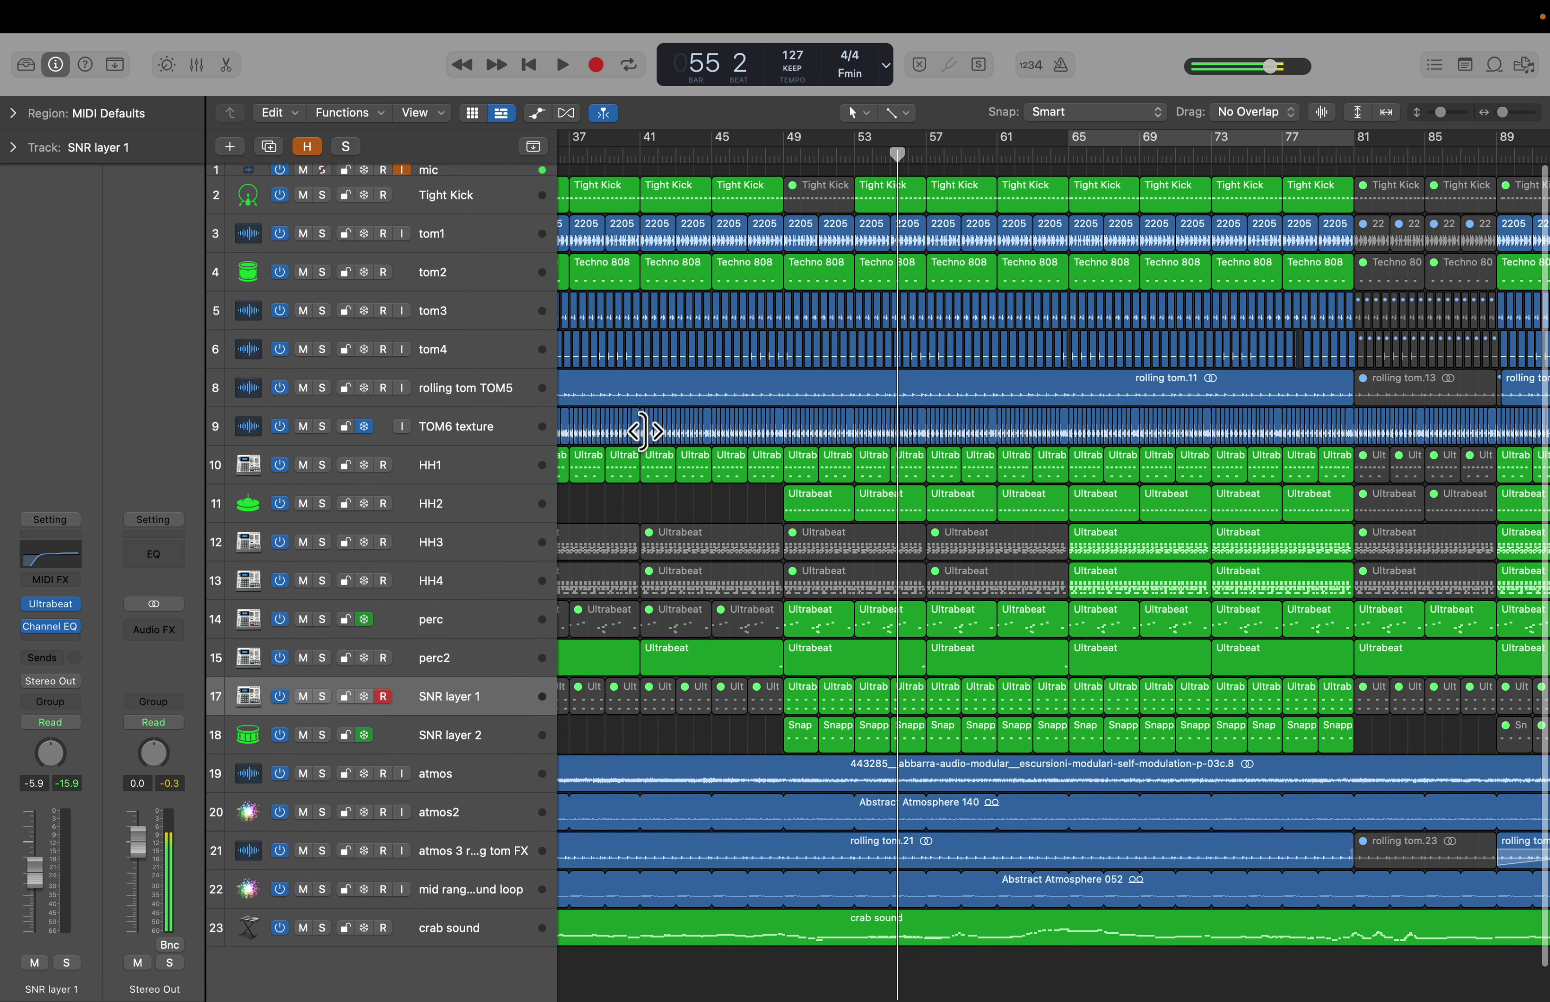
{"action": "left_click", "coordinate": [453, 197]}
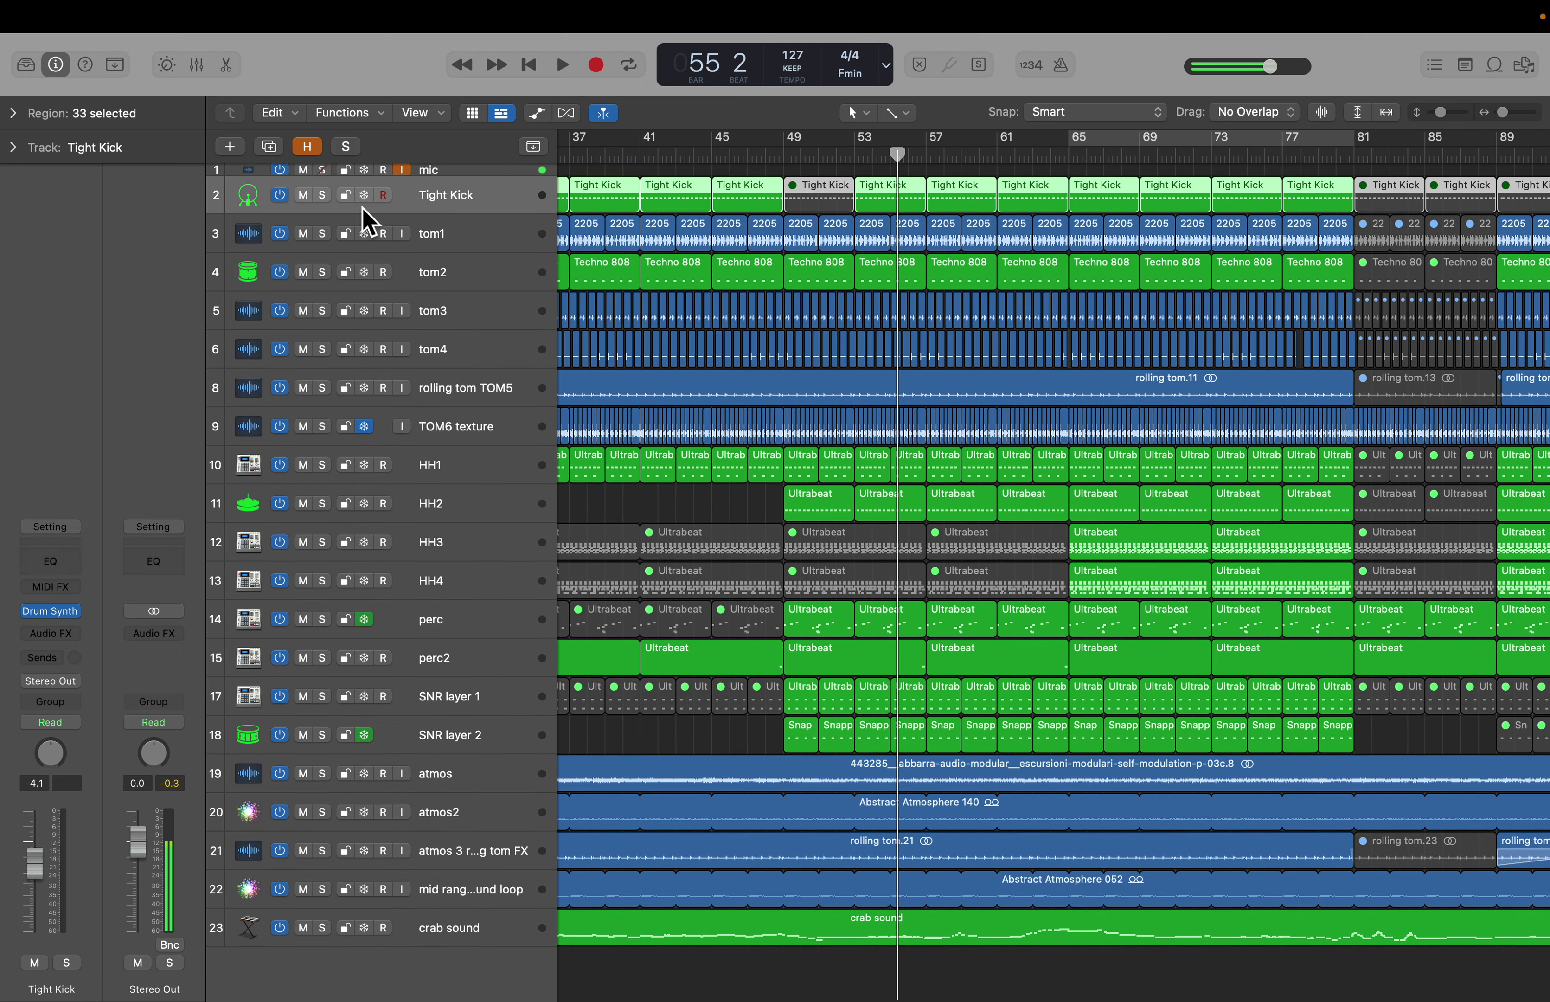
{"action": "left_click", "coordinate": [322, 195]}
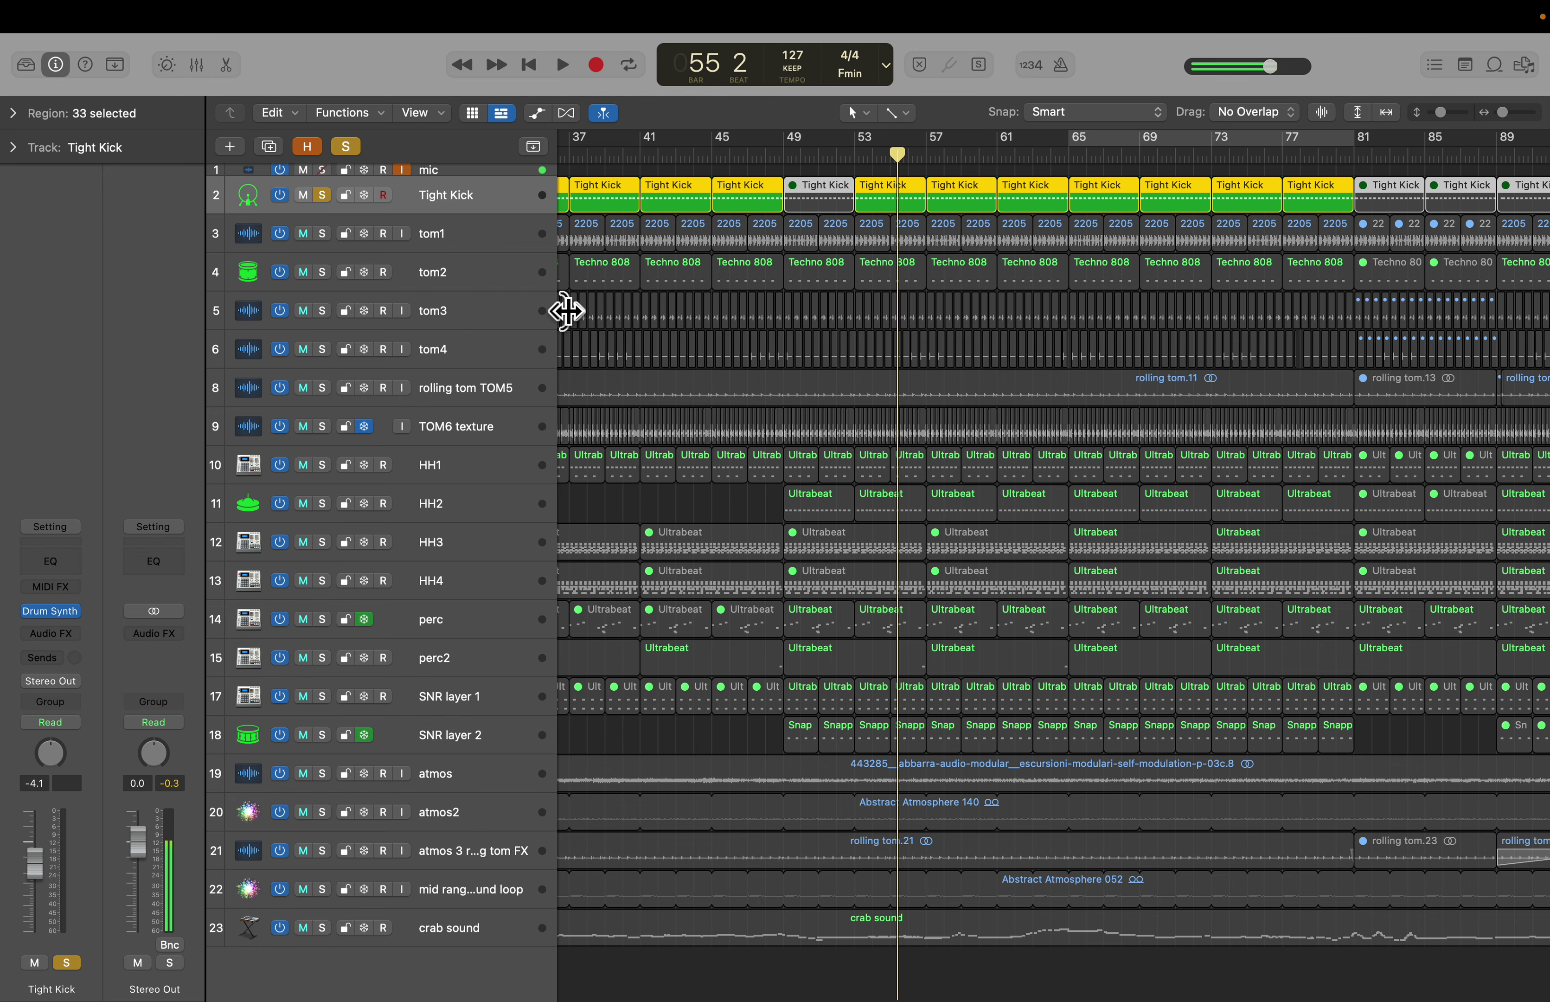
{"action": "left_click", "coordinate": [59, 612]}
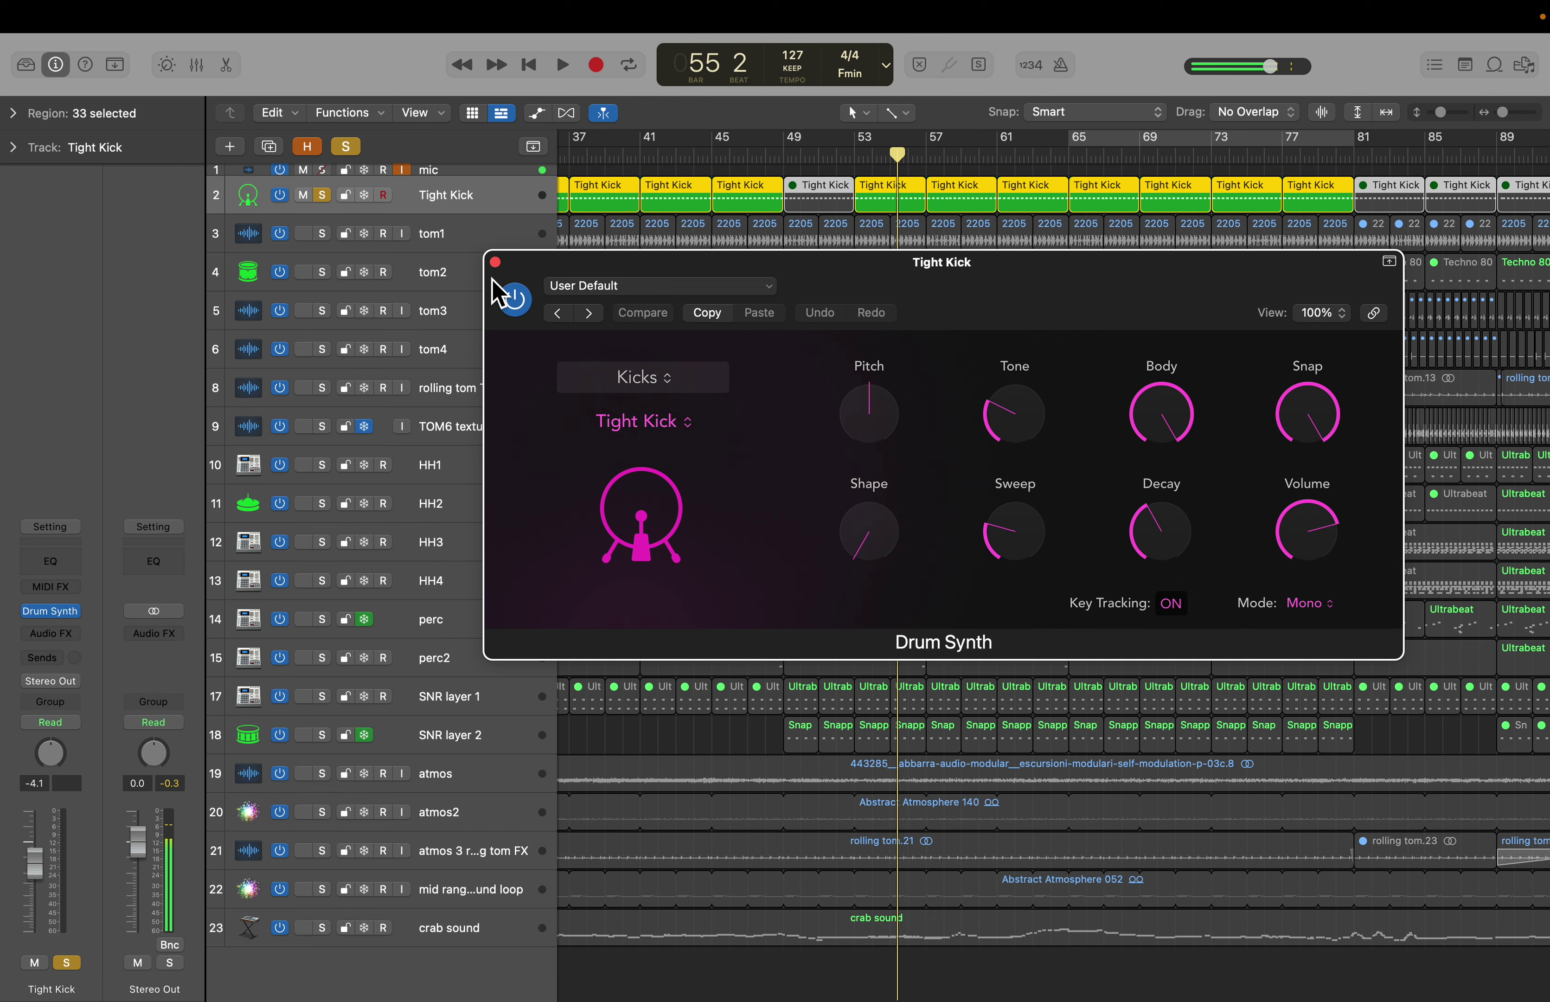
Step: Audition the soloed Tight Kick, turning on the cycle from bar 65 to 81, and close Drum Synth after stopping playback
{"action": "key", "text": "space"}
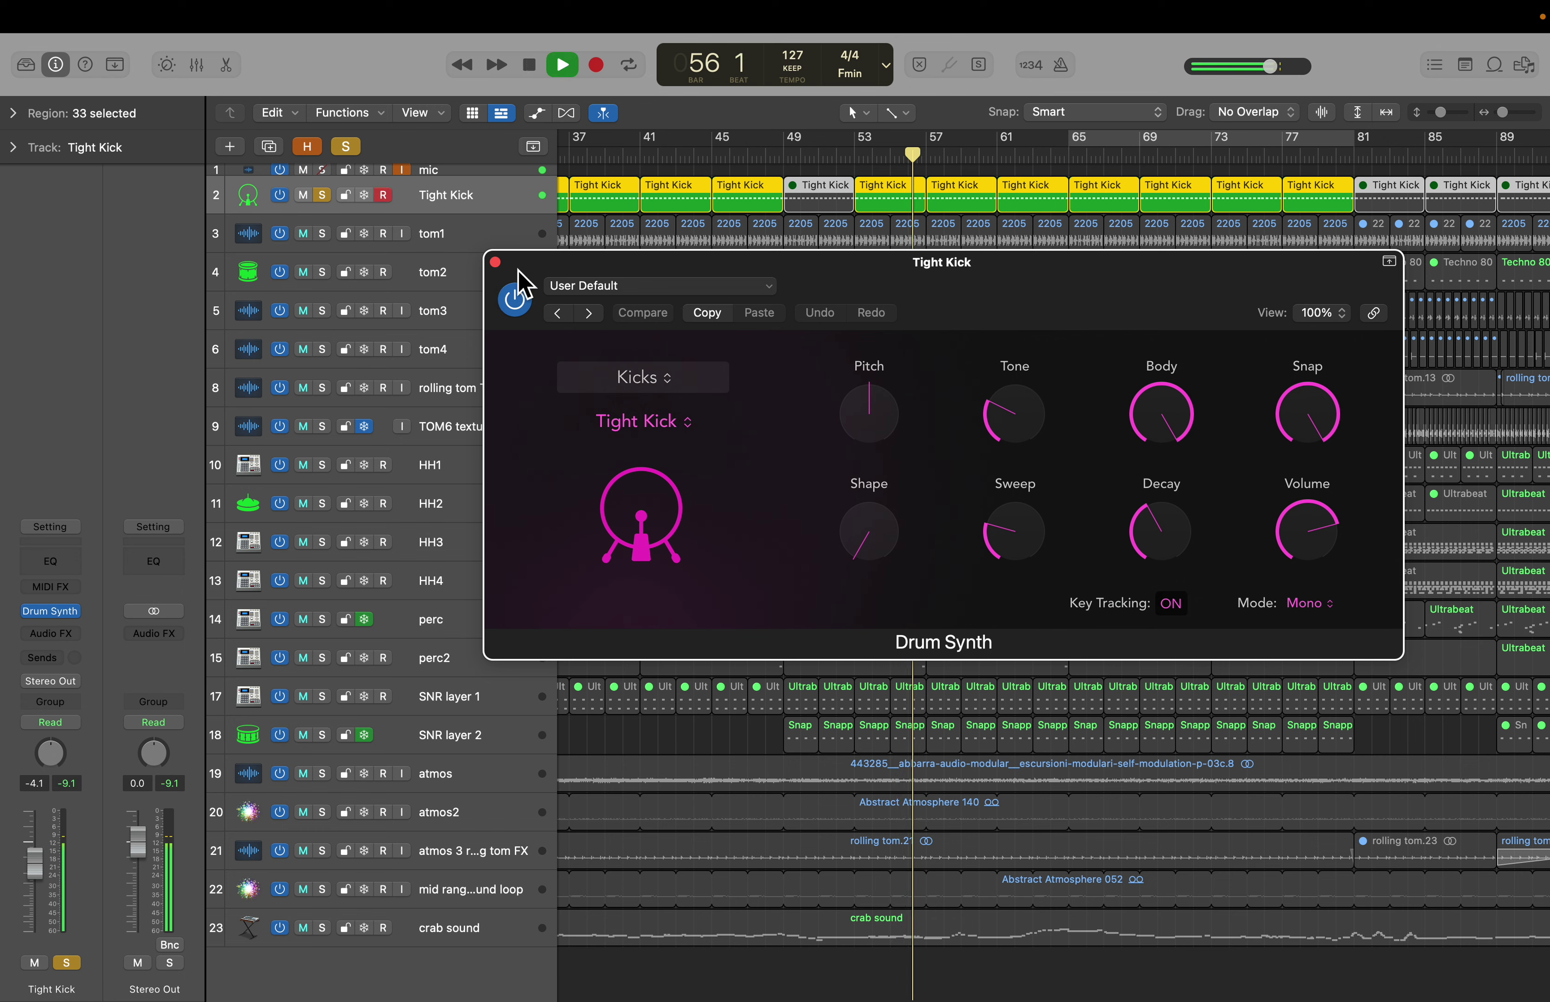
{"action": "key", "text": "c"}
{"action": "key", "text": "space"}
{"action": "key", "text": "space"}
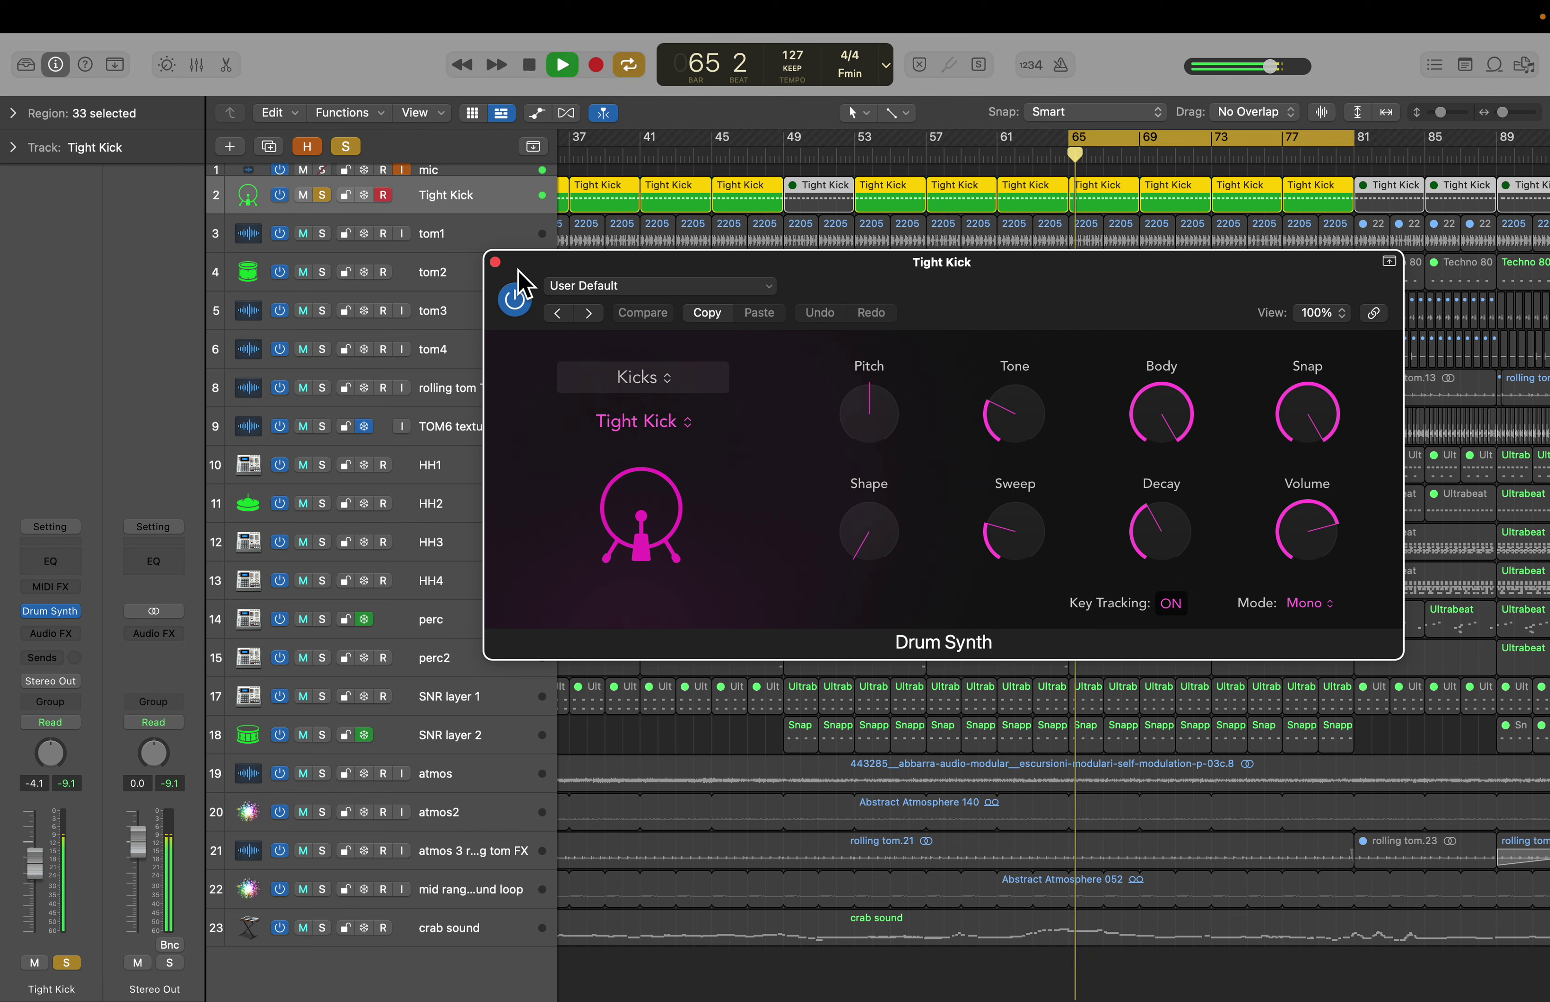
{"action": "key", "text": "space"}
{"action": "left_click", "coordinate": [495, 263]}
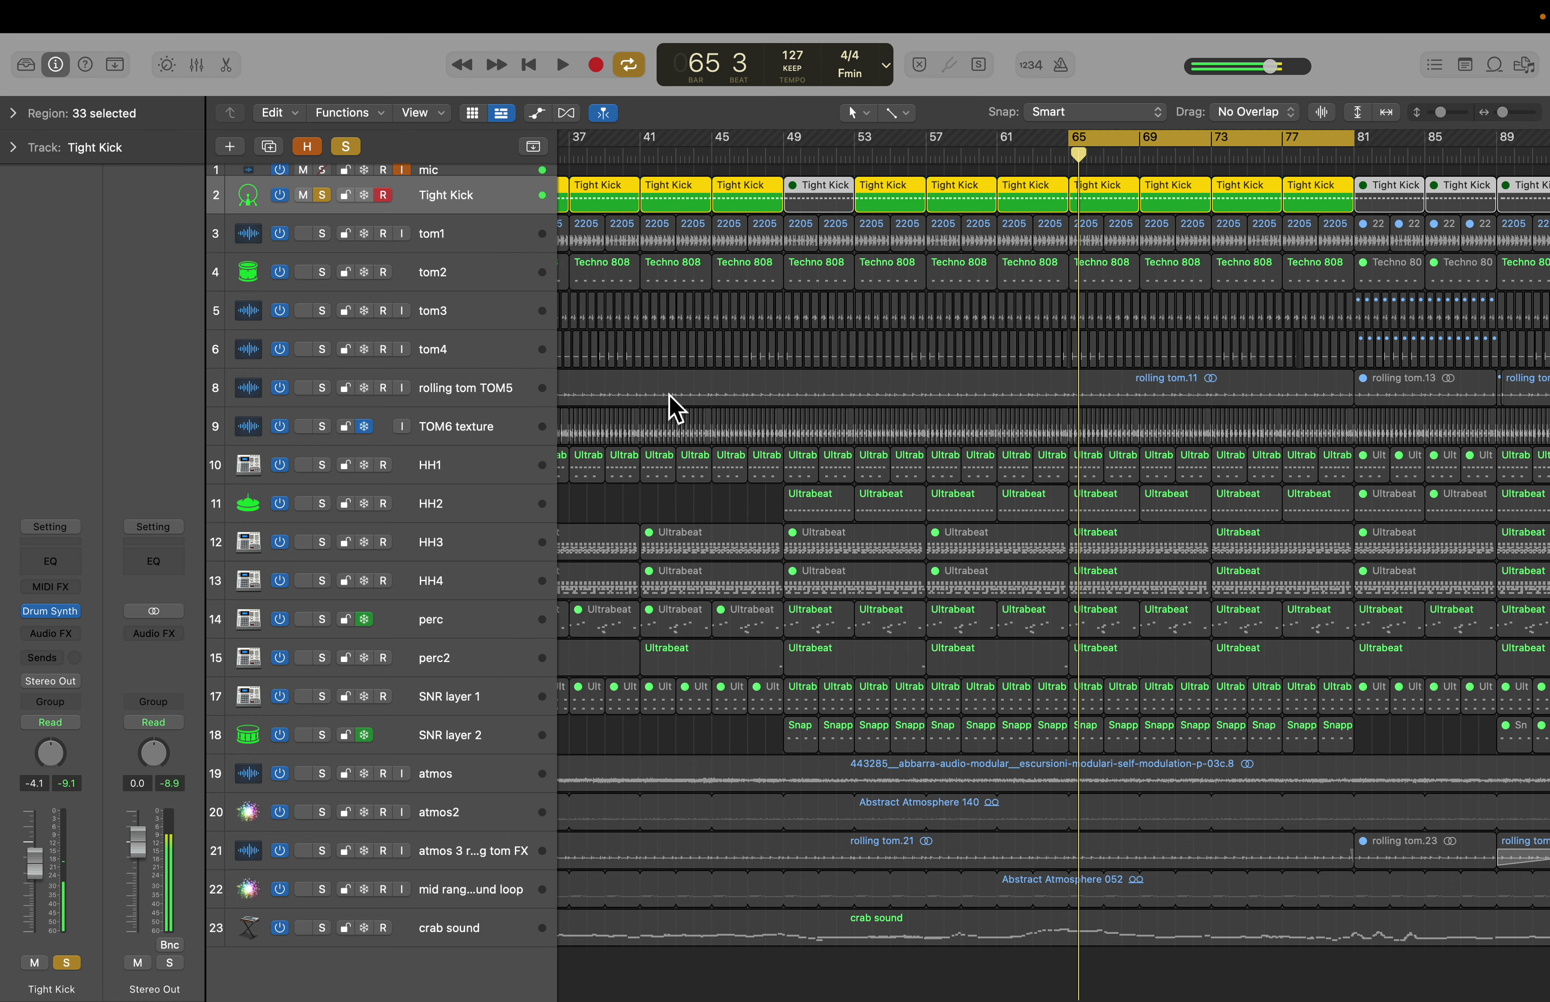
Step: Unsolo the Tight Kick track and look over the arrangement around the cycled bars
{"action": "key", "text": "s"}
{"action": "scroll", "coordinate": [752, 329], "scroll_direction": "right", "scroll_amount": 10}
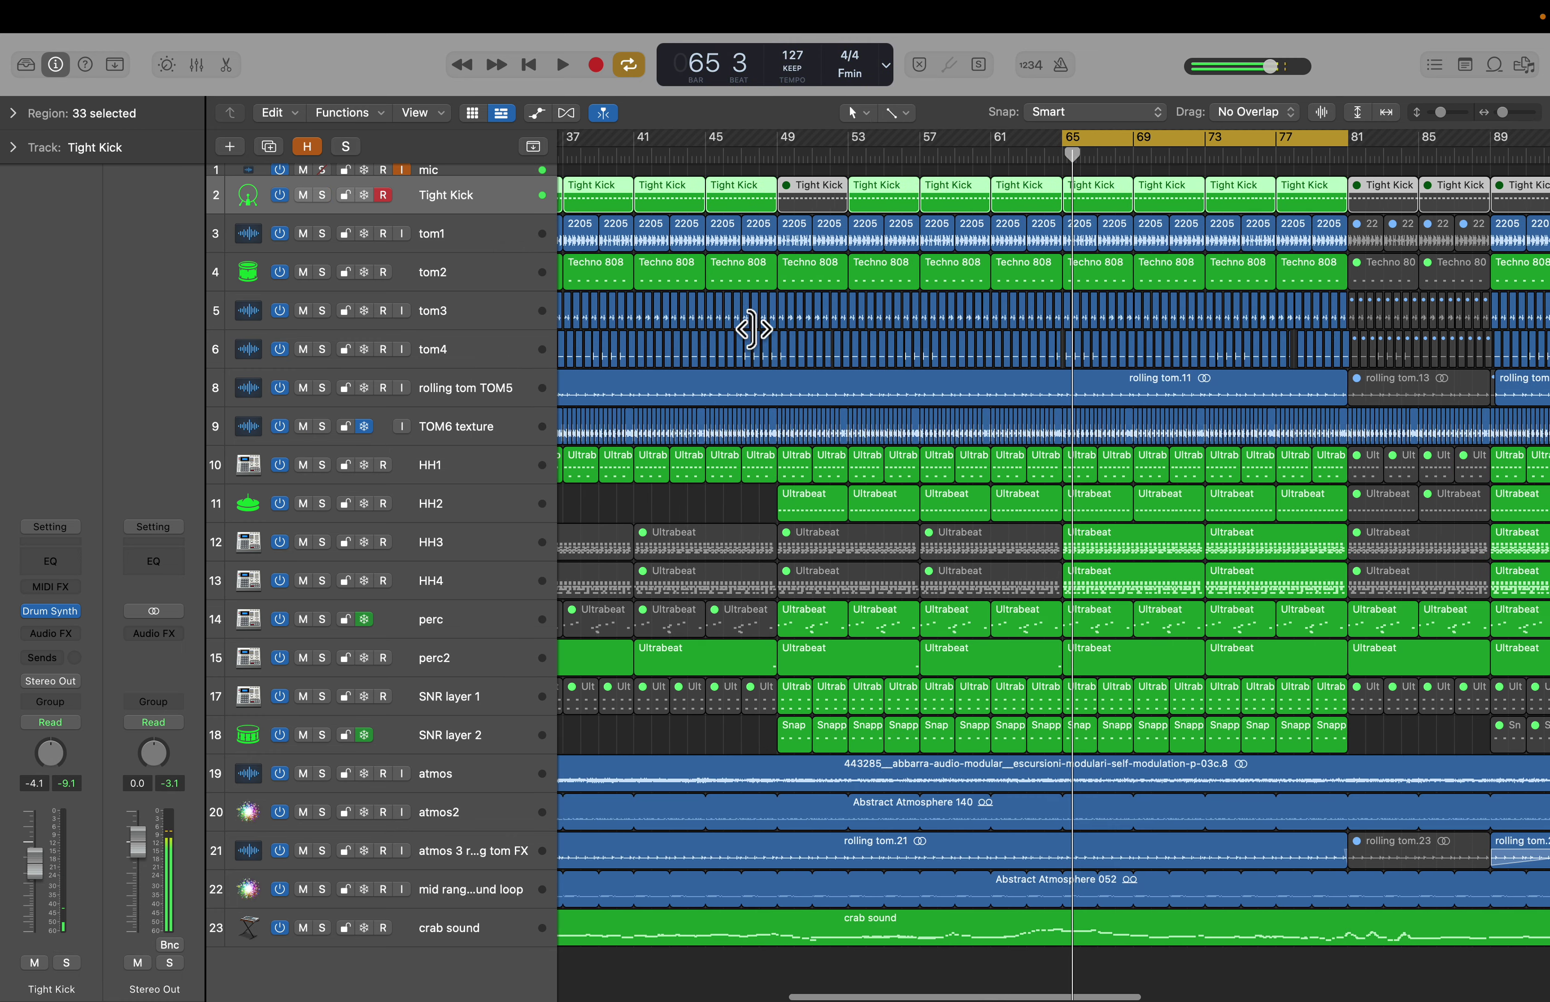
{"action": "scroll", "coordinate": [752, 329], "scroll_direction": "right", "scroll_amount": 2}
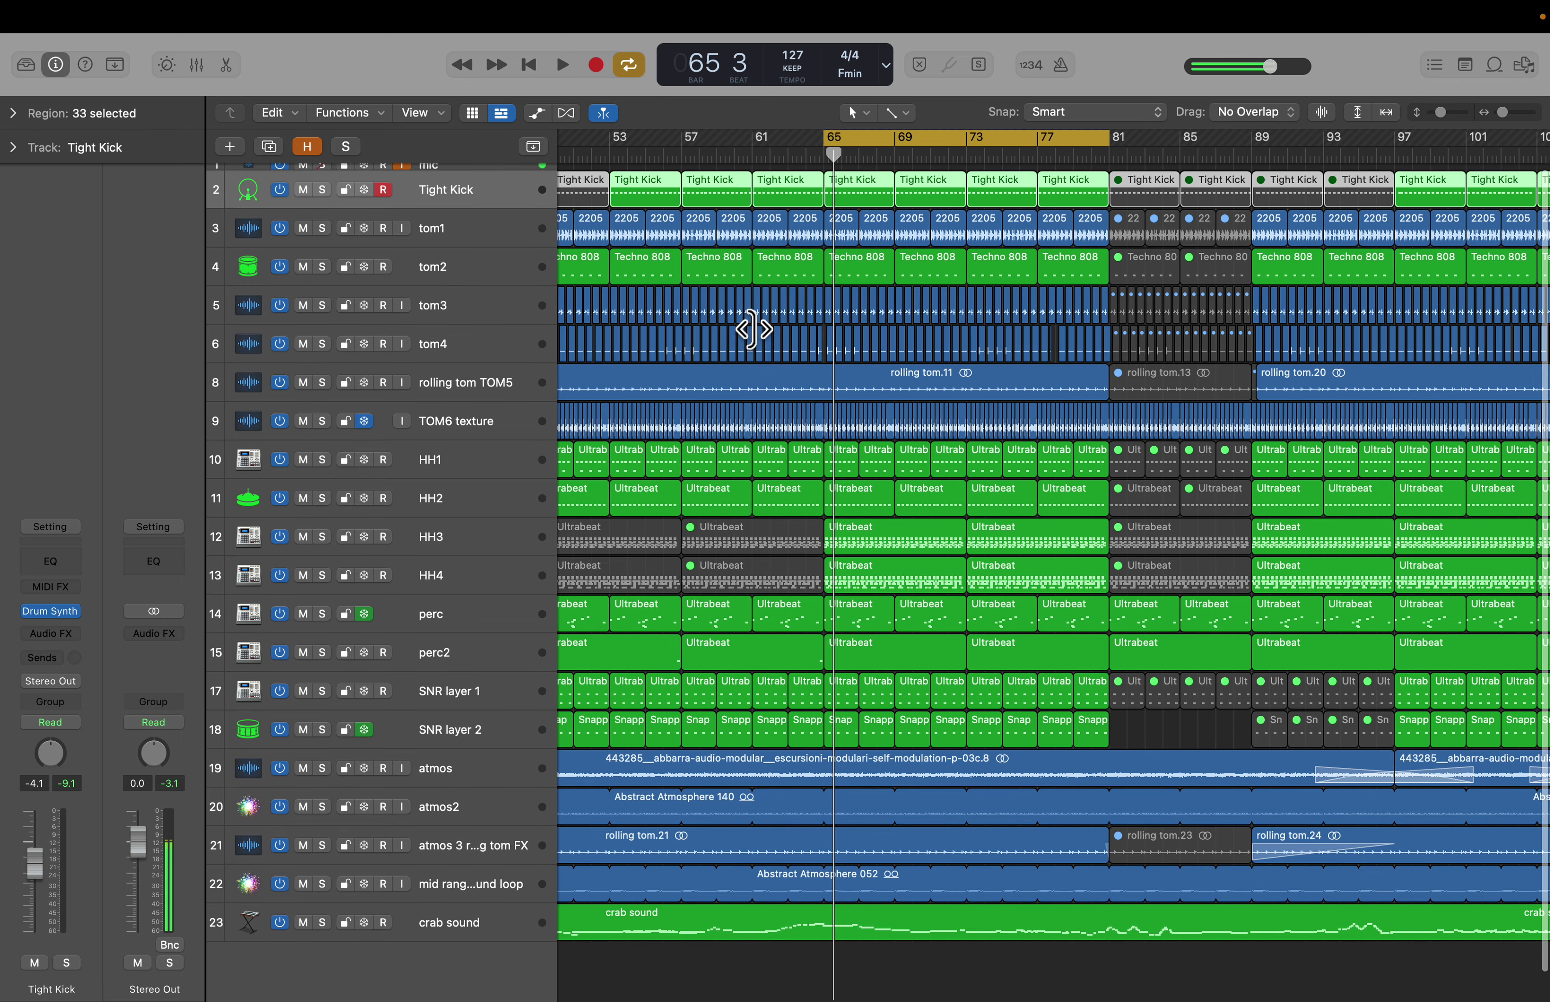
Step: Reselect the Tight Kick track, solo it, and clear the solo again
{"action": "left_click", "coordinate": [486, 245]}
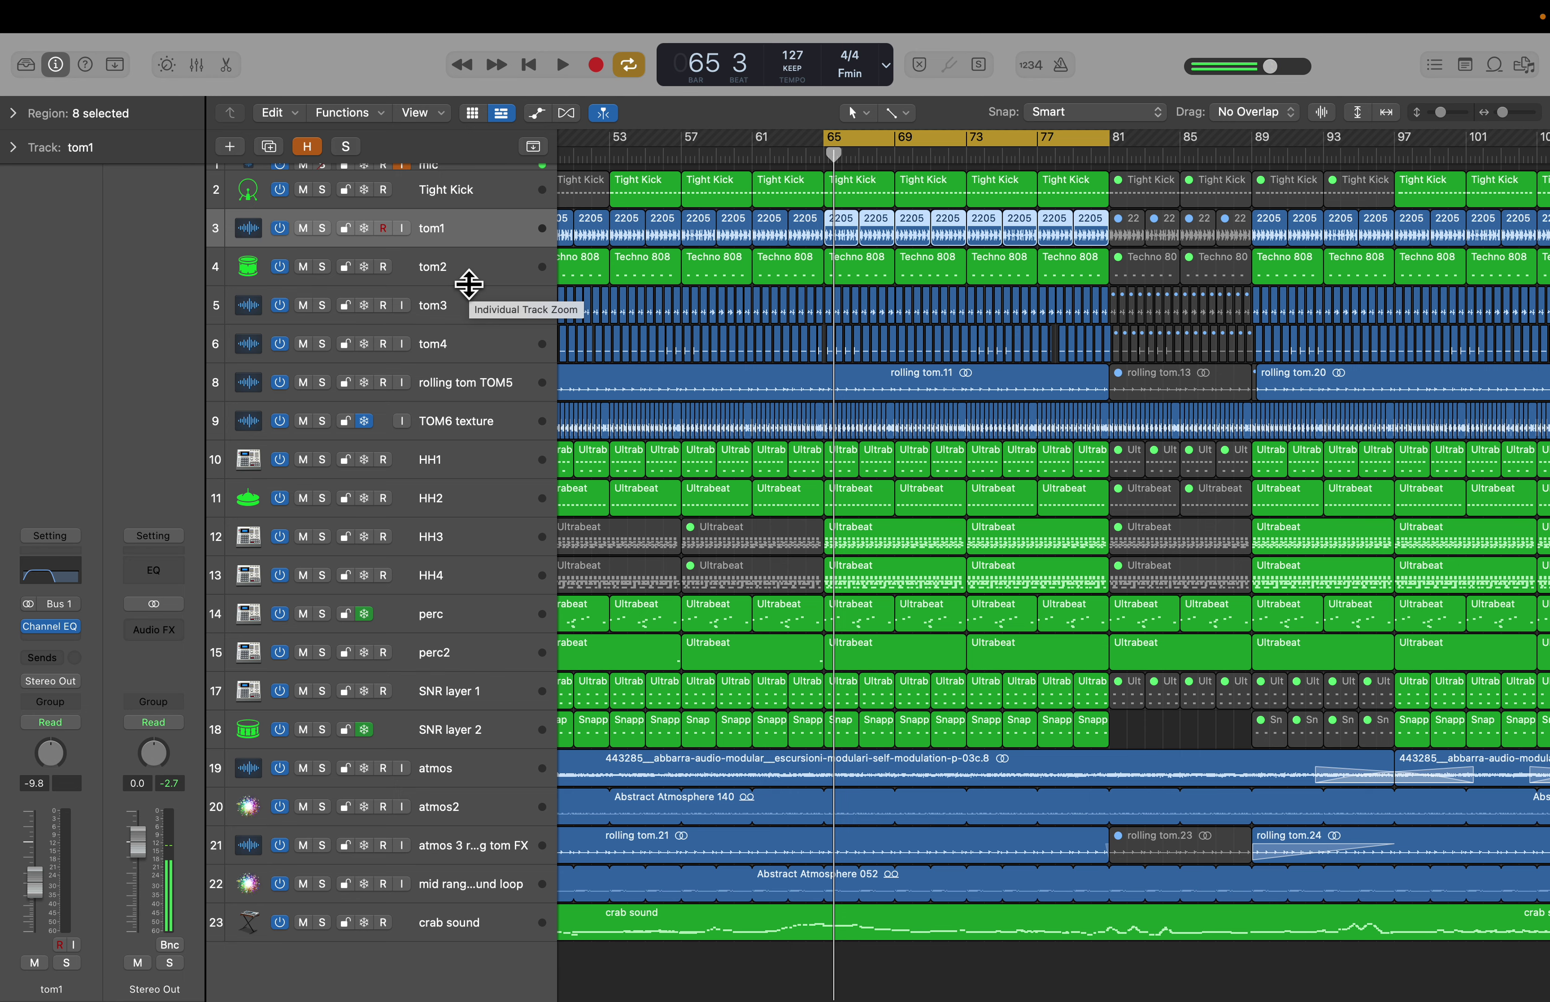
{"action": "left_click", "coordinate": [438, 199]}
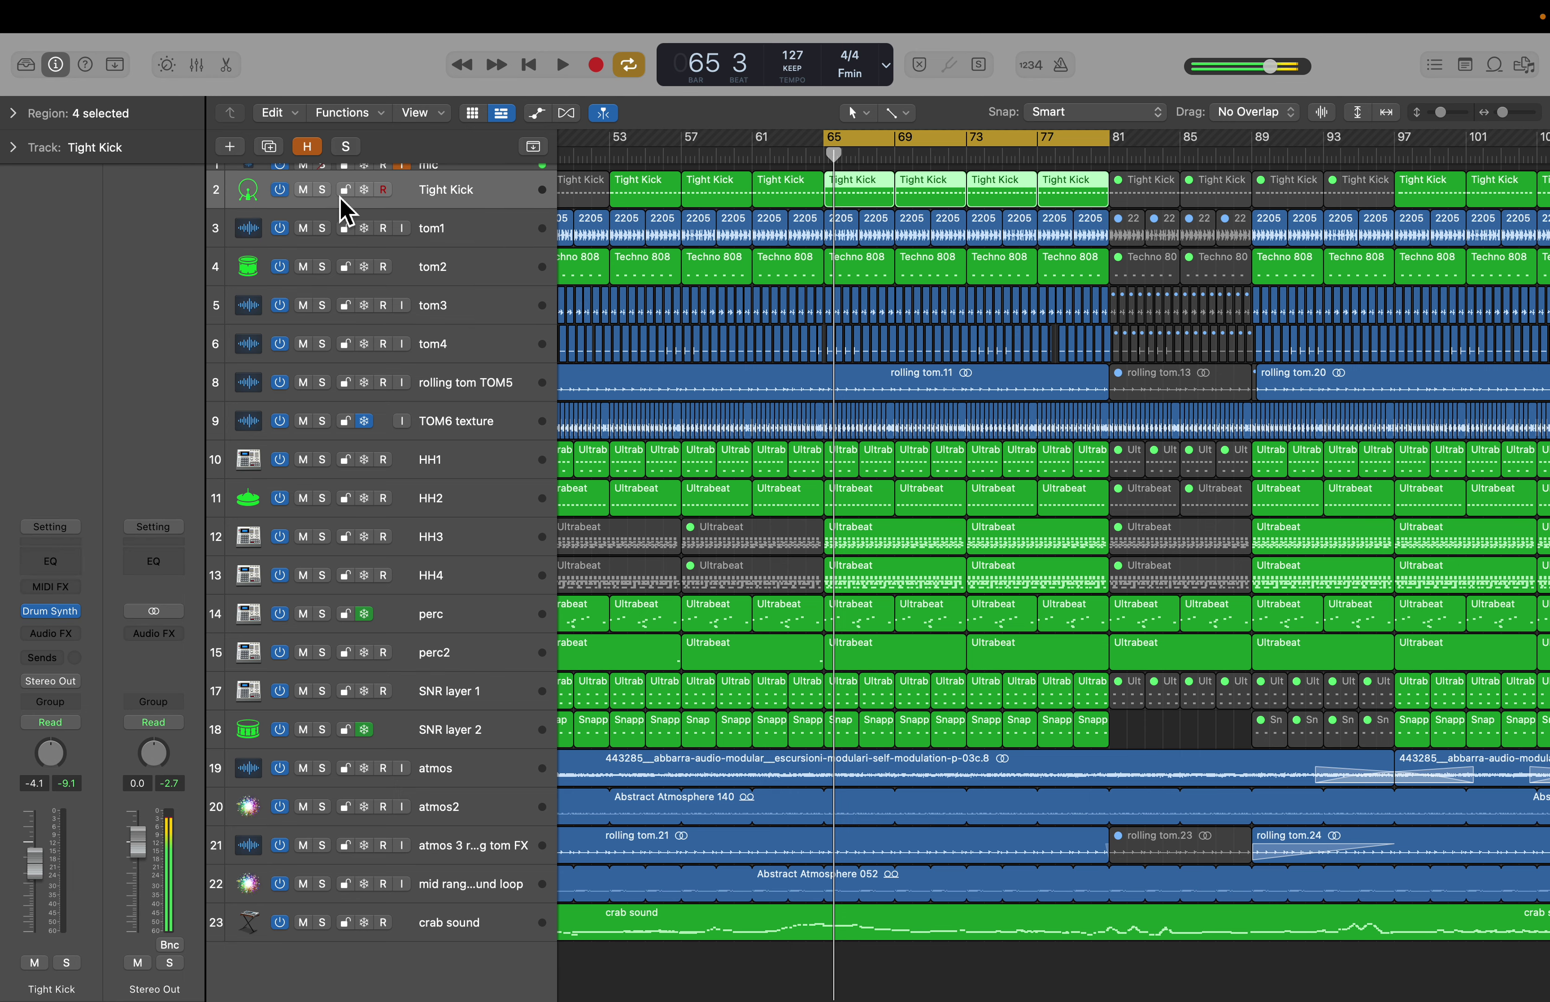
{"action": "left_click", "coordinate": [323, 190]}
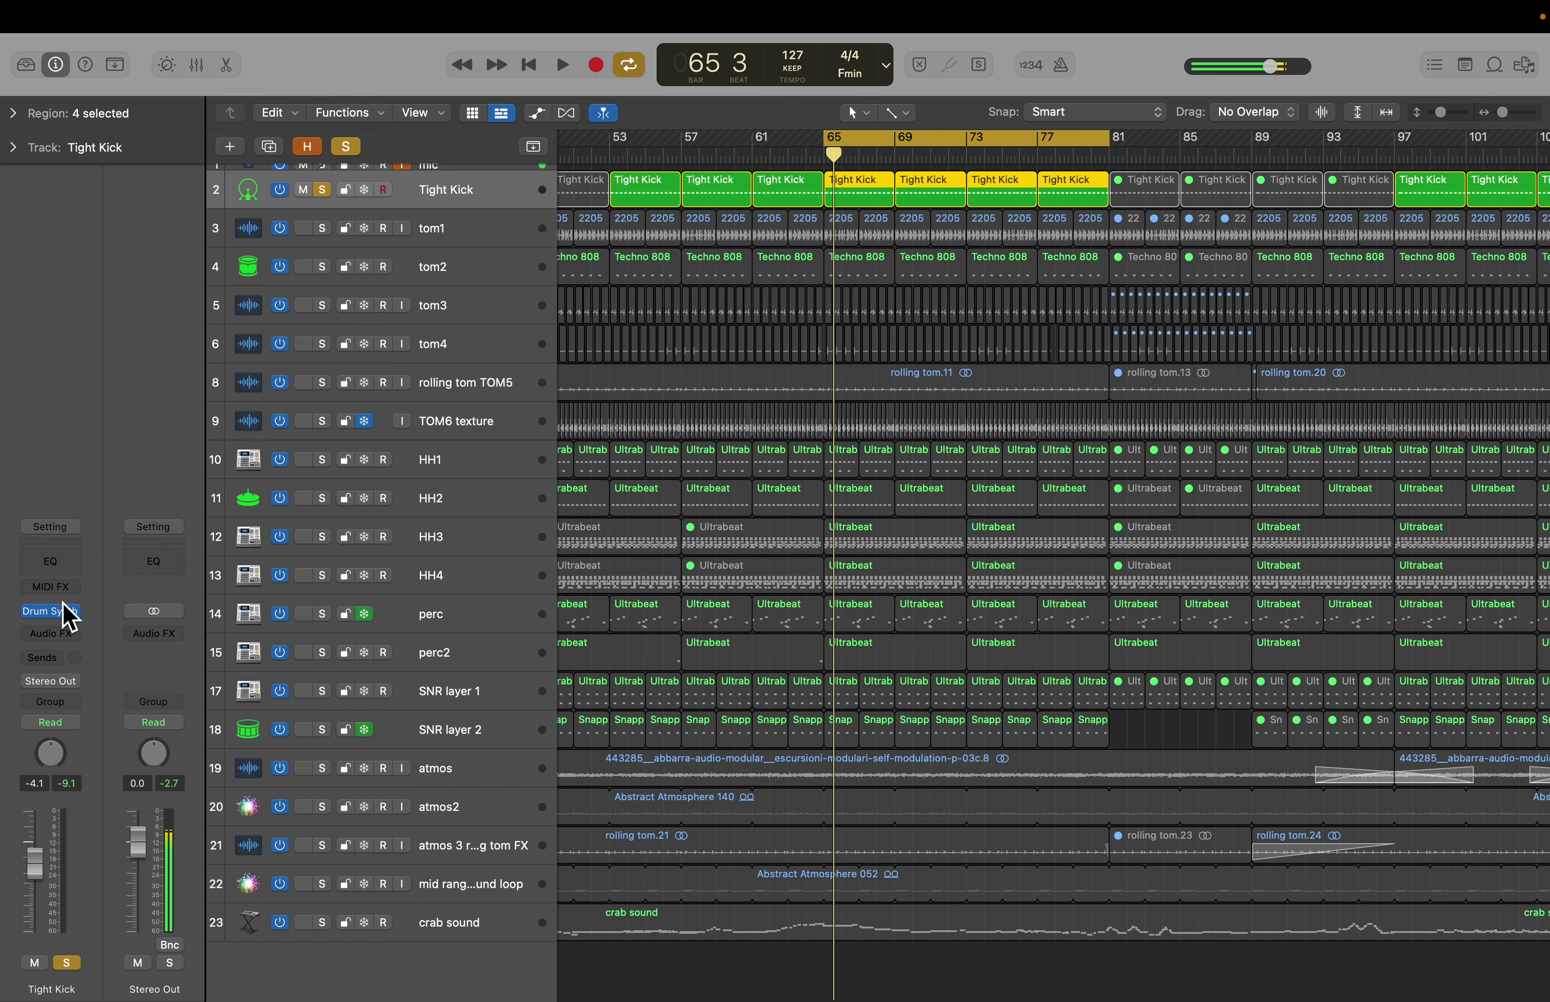
{"action": "mouse_move", "coordinate": [73, 616]}
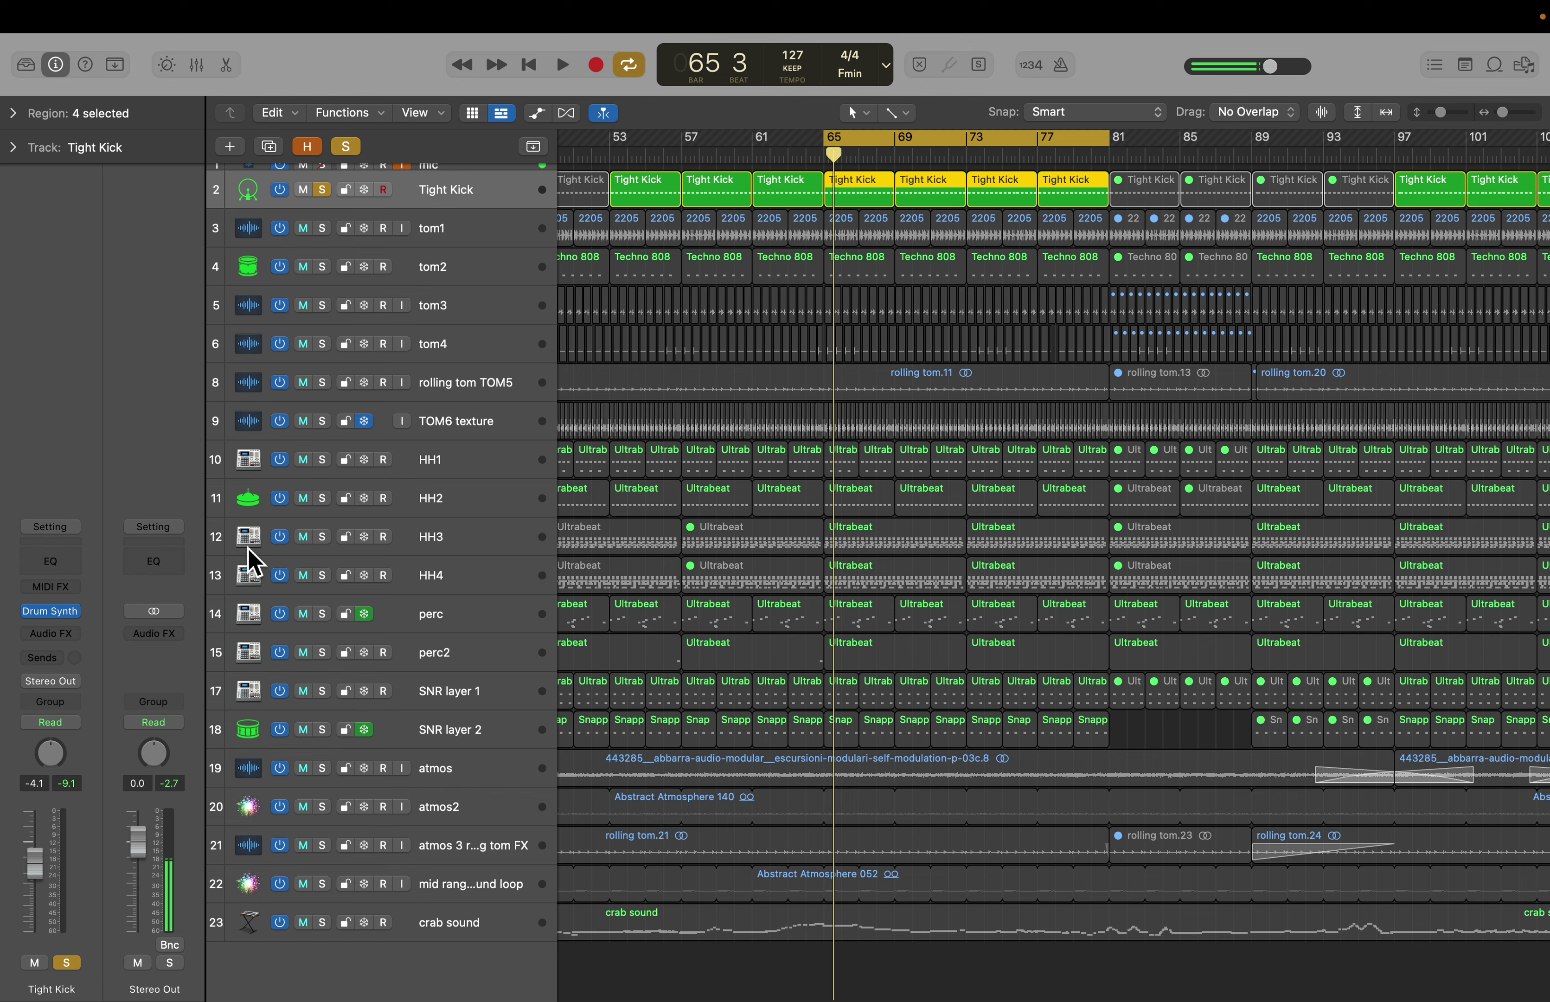
{"action": "mouse_move", "coordinate": [405, 15]}
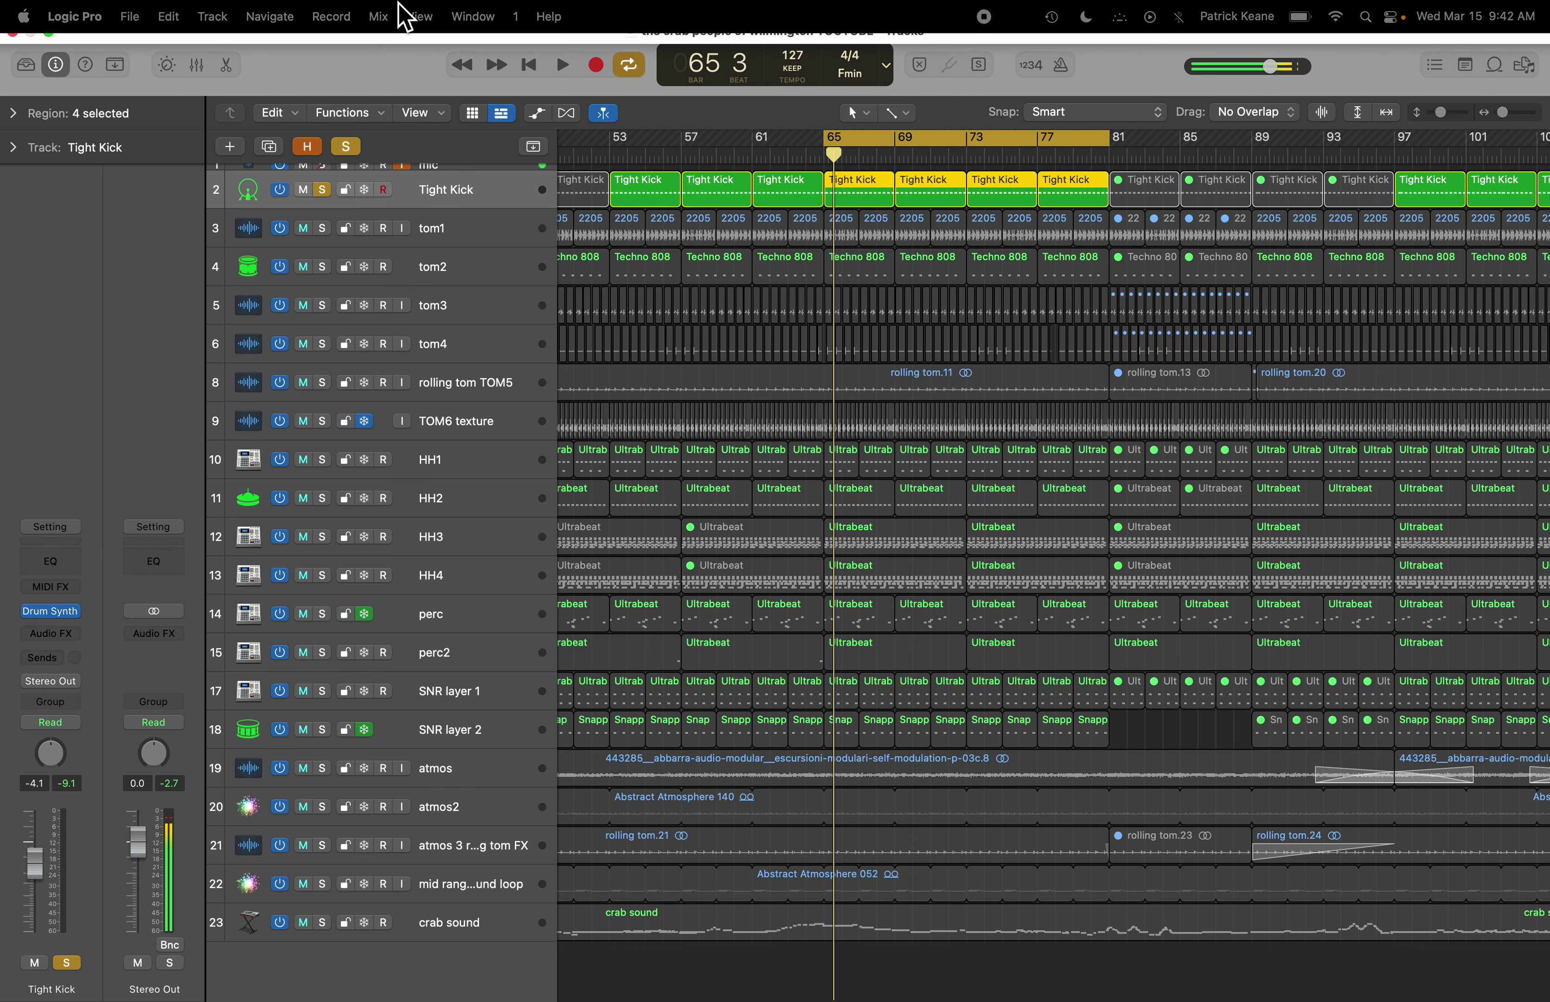
{"action": "left_click", "coordinate": [346, 147]}
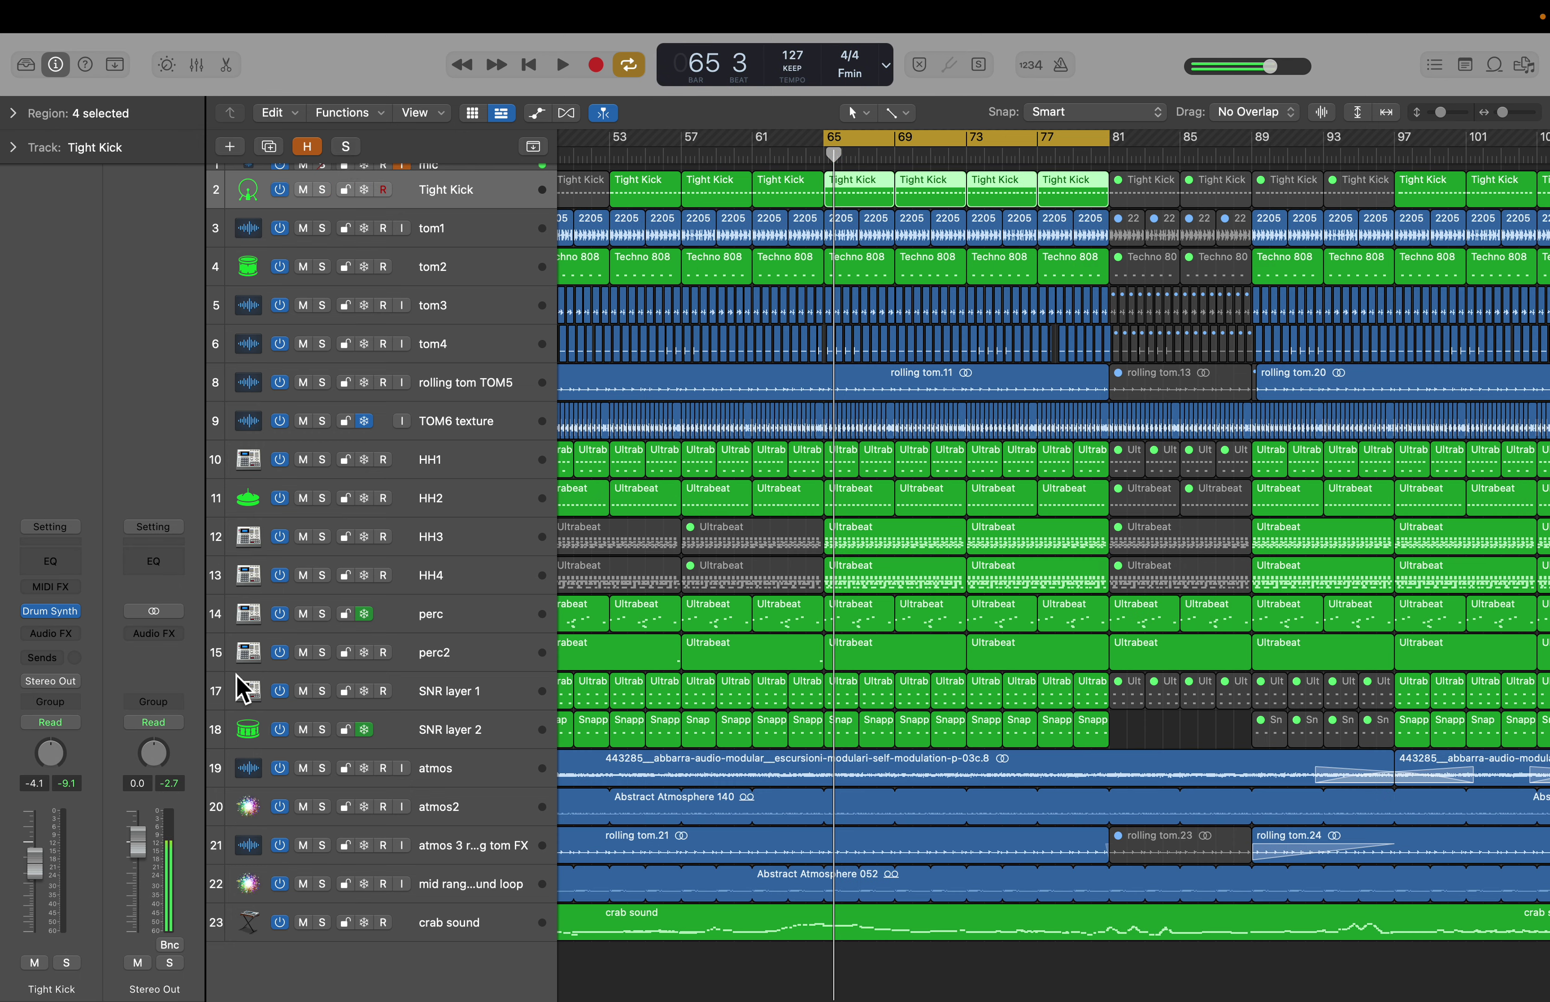
Step: Insert the mono version of Soundtoys Decapitator as an audio effect on the Tight Kick channel
{"action": "left_click", "coordinate": [52, 634]}
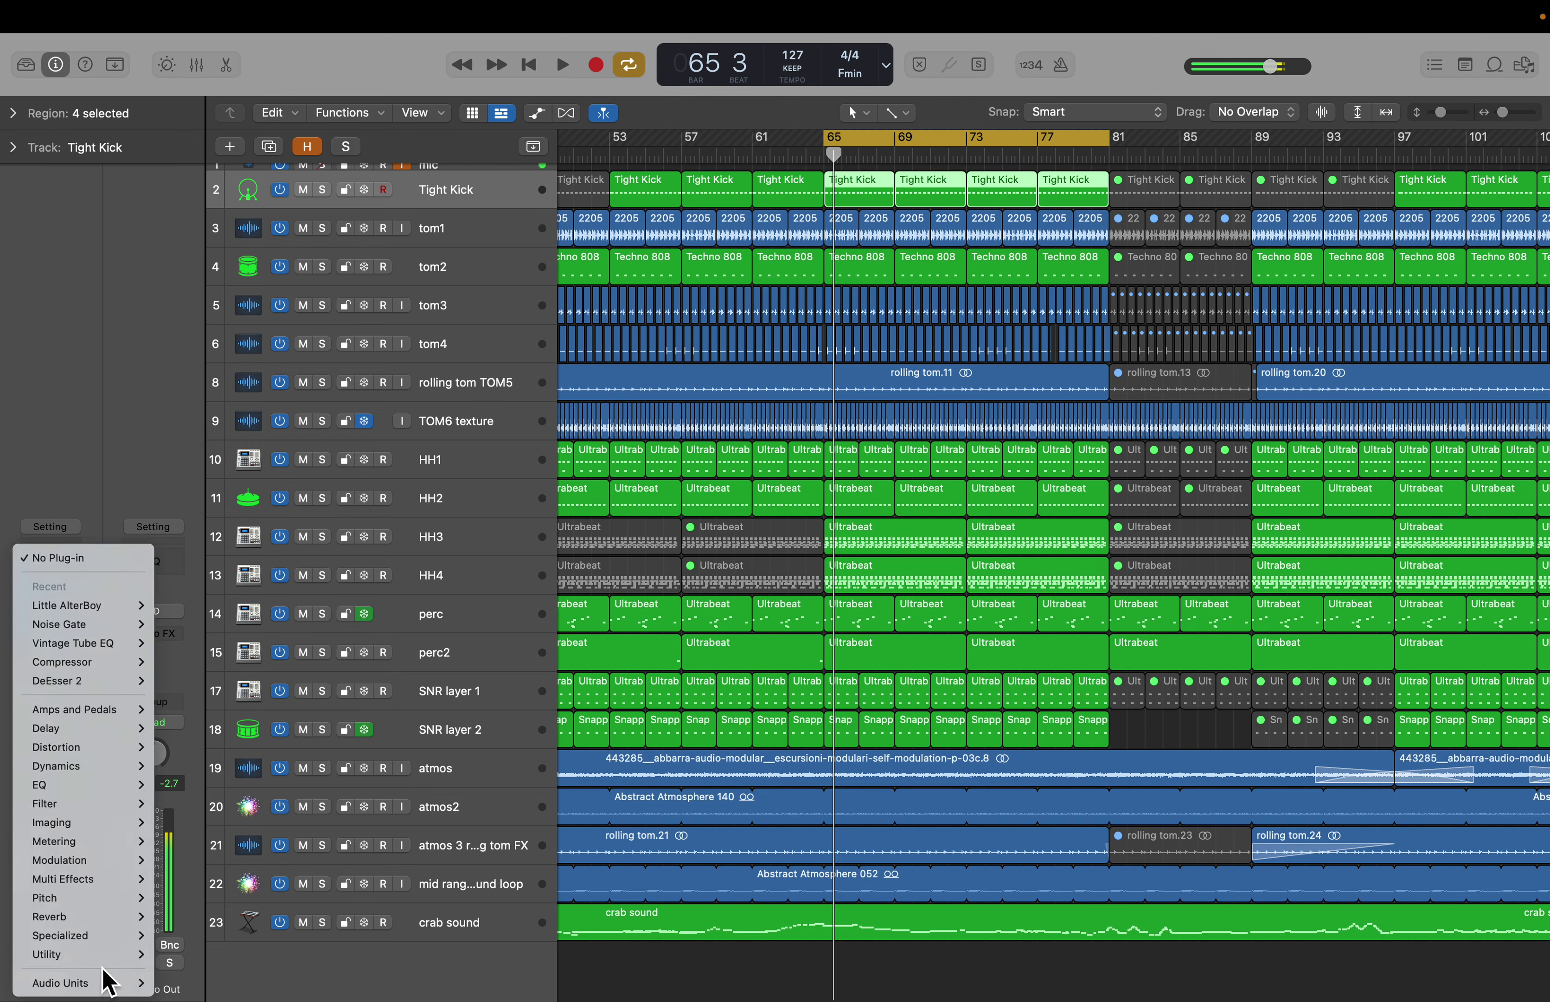
{"action": "mouse_move", "coordinate": [125, 984]}
{"action": "mouse_move", "coordinate": [245, 965]}
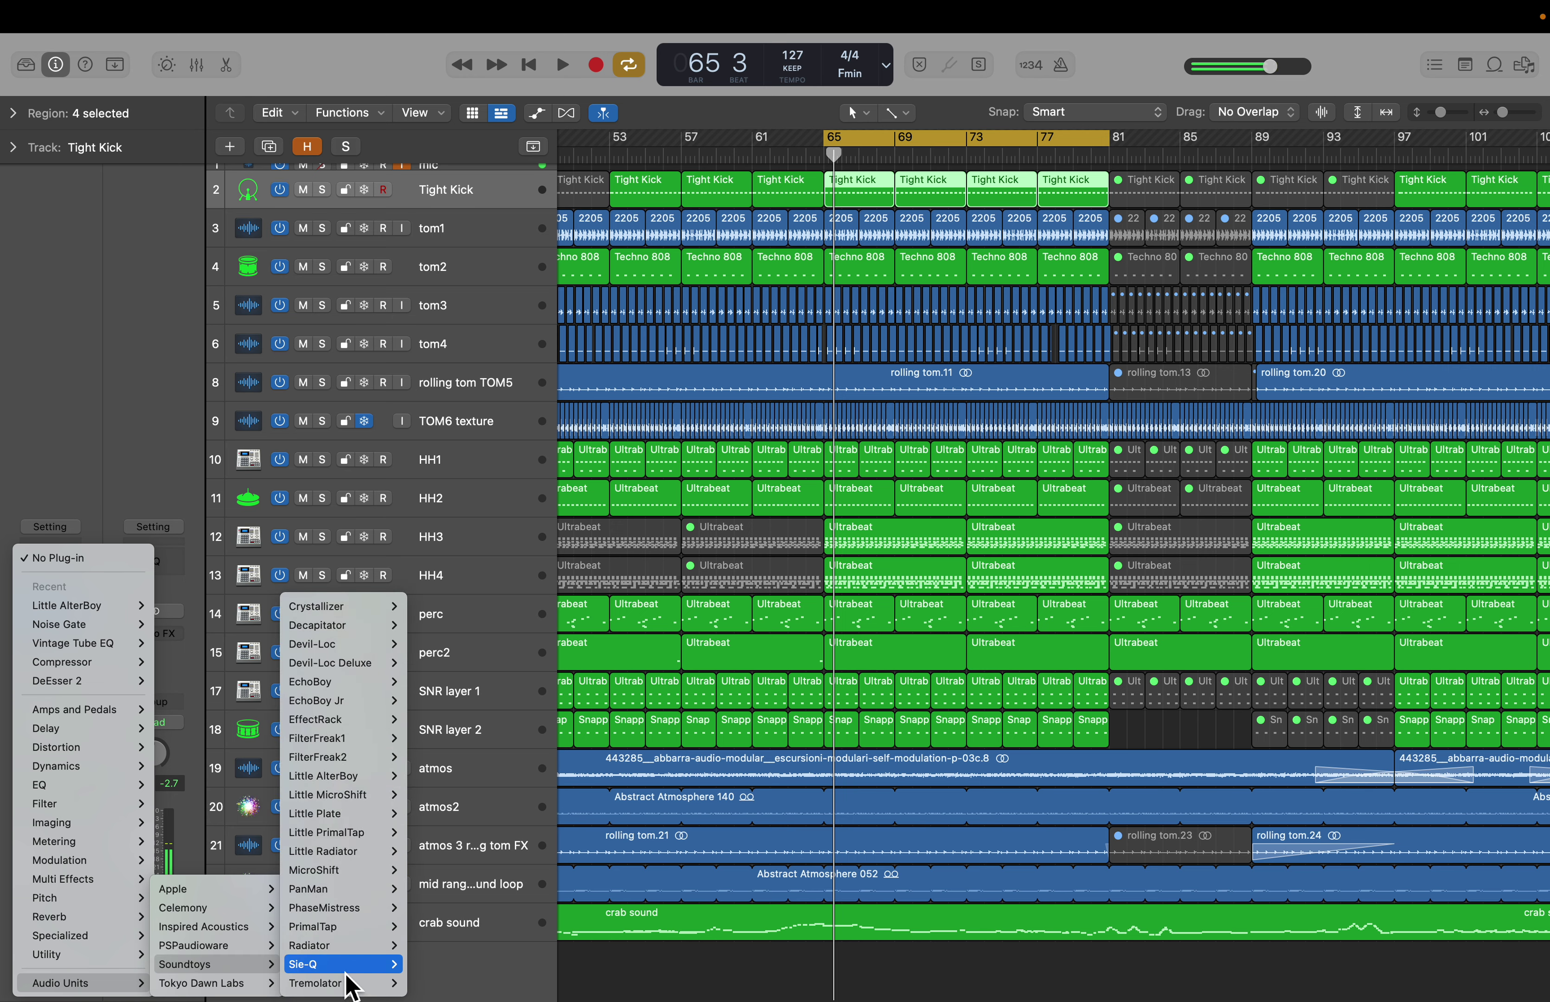
{"action": "mouse_move", "coordinate": [331, 628]}
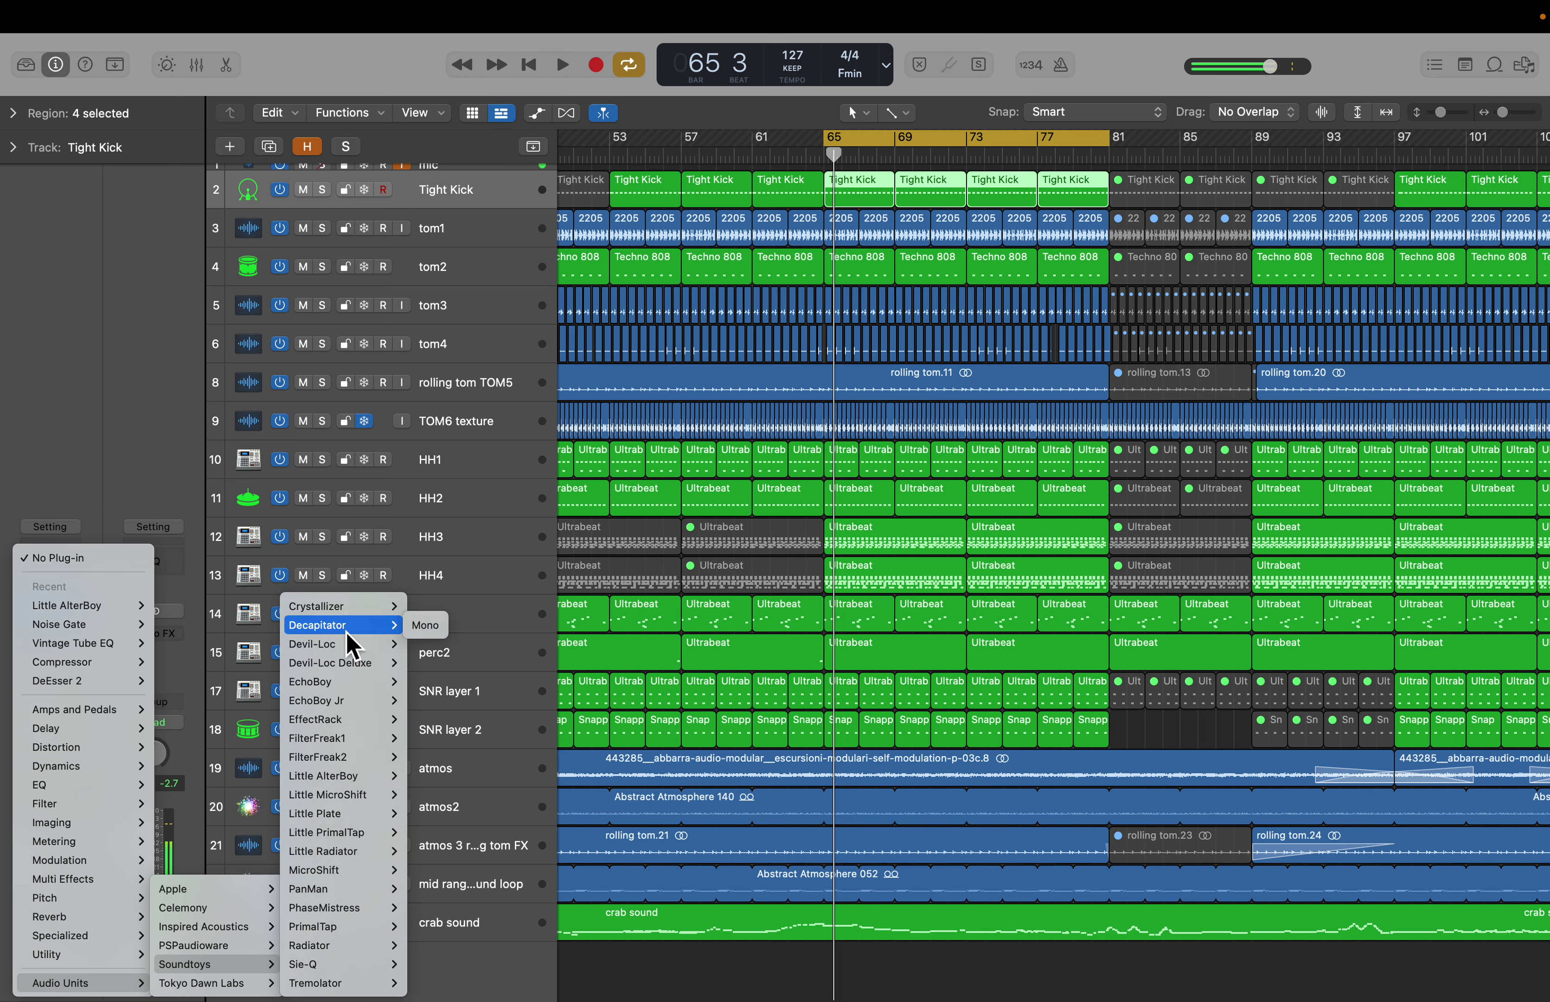
{"action": "left_click", "coordinate": [425, 626]}
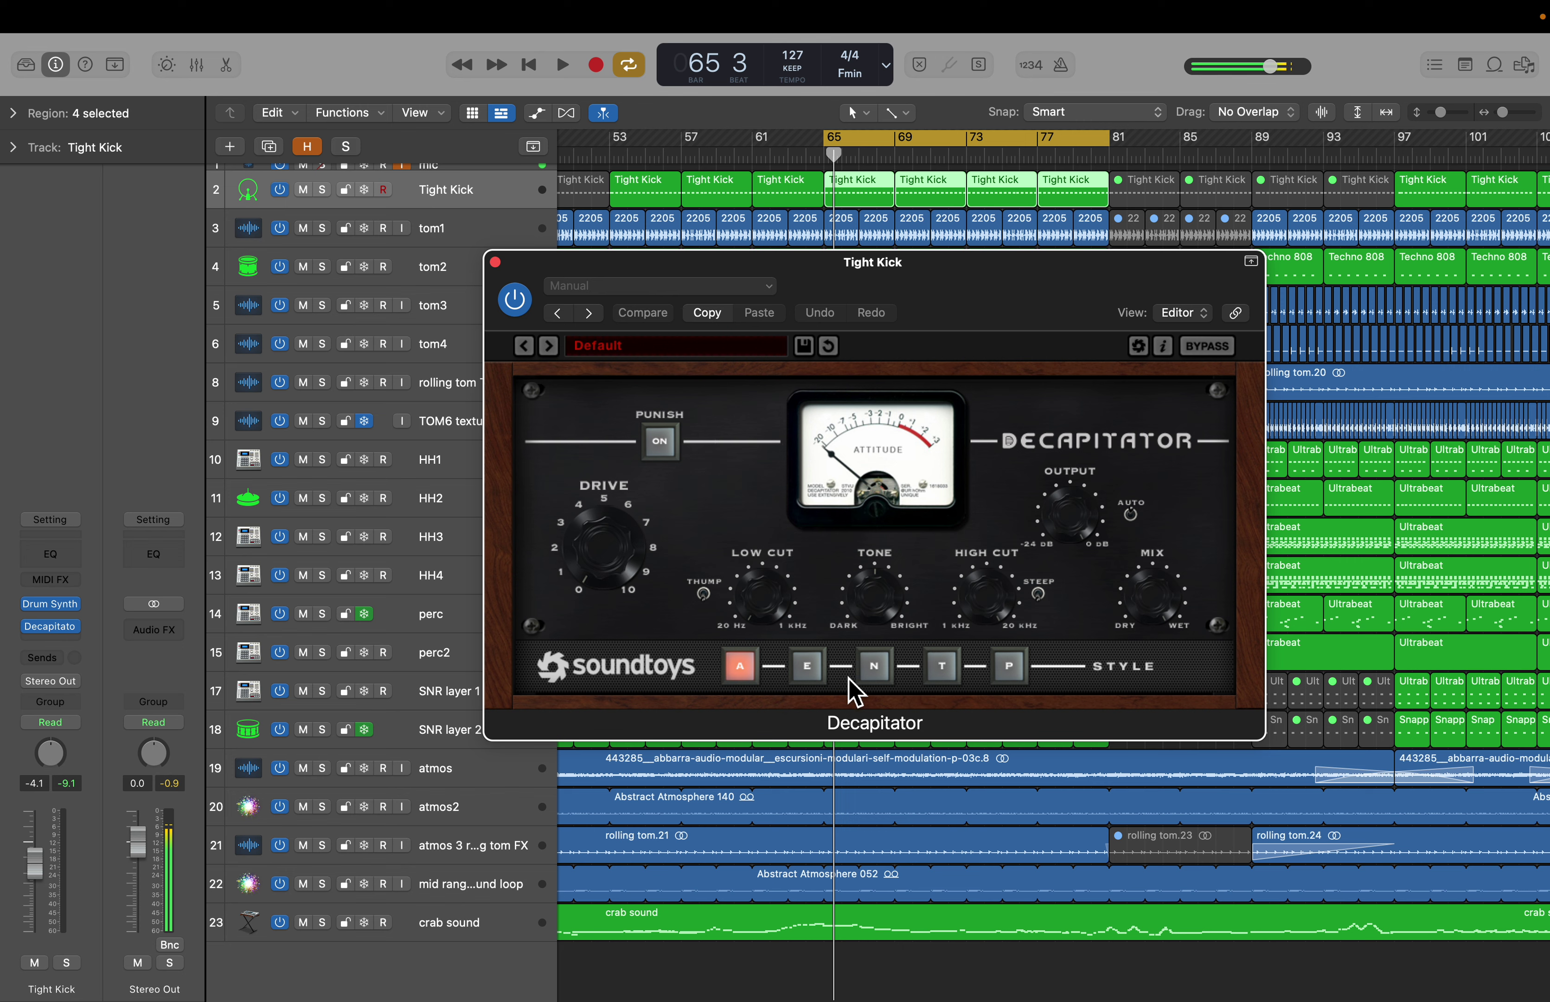
Step: Remove Decapitator from the Tight Kick channel, audition the track soloed without it, and clear the solo
{"action": "left_click", "coordinate": [73, 628]}
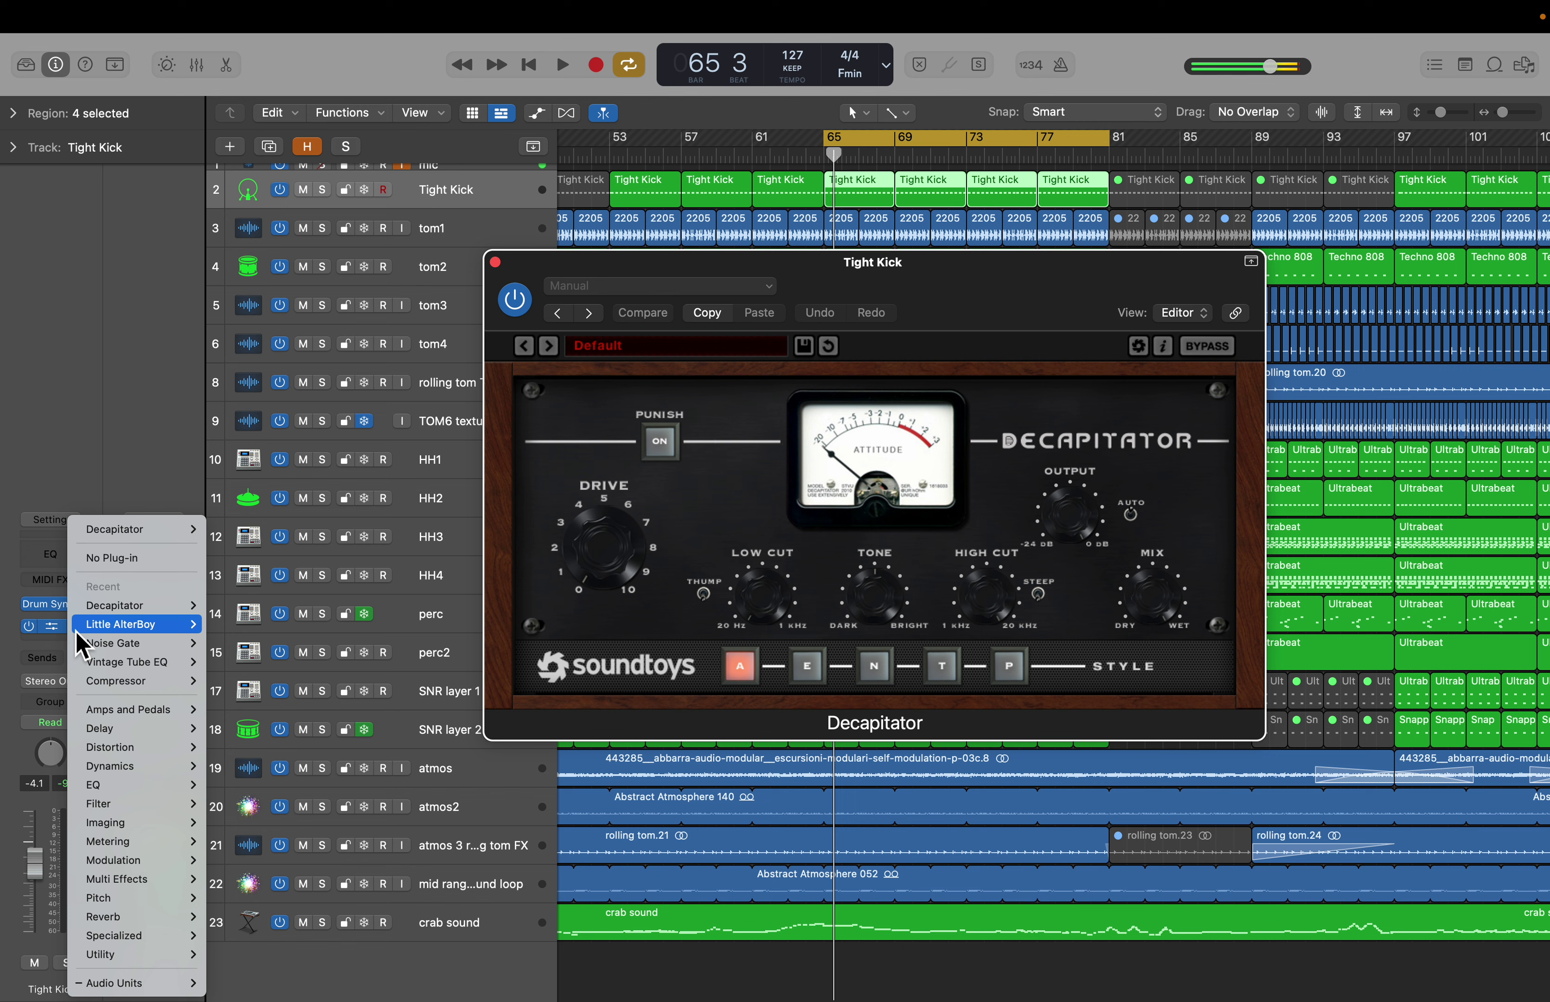
{"action": "left_click", "coordinate": [87, 561]}
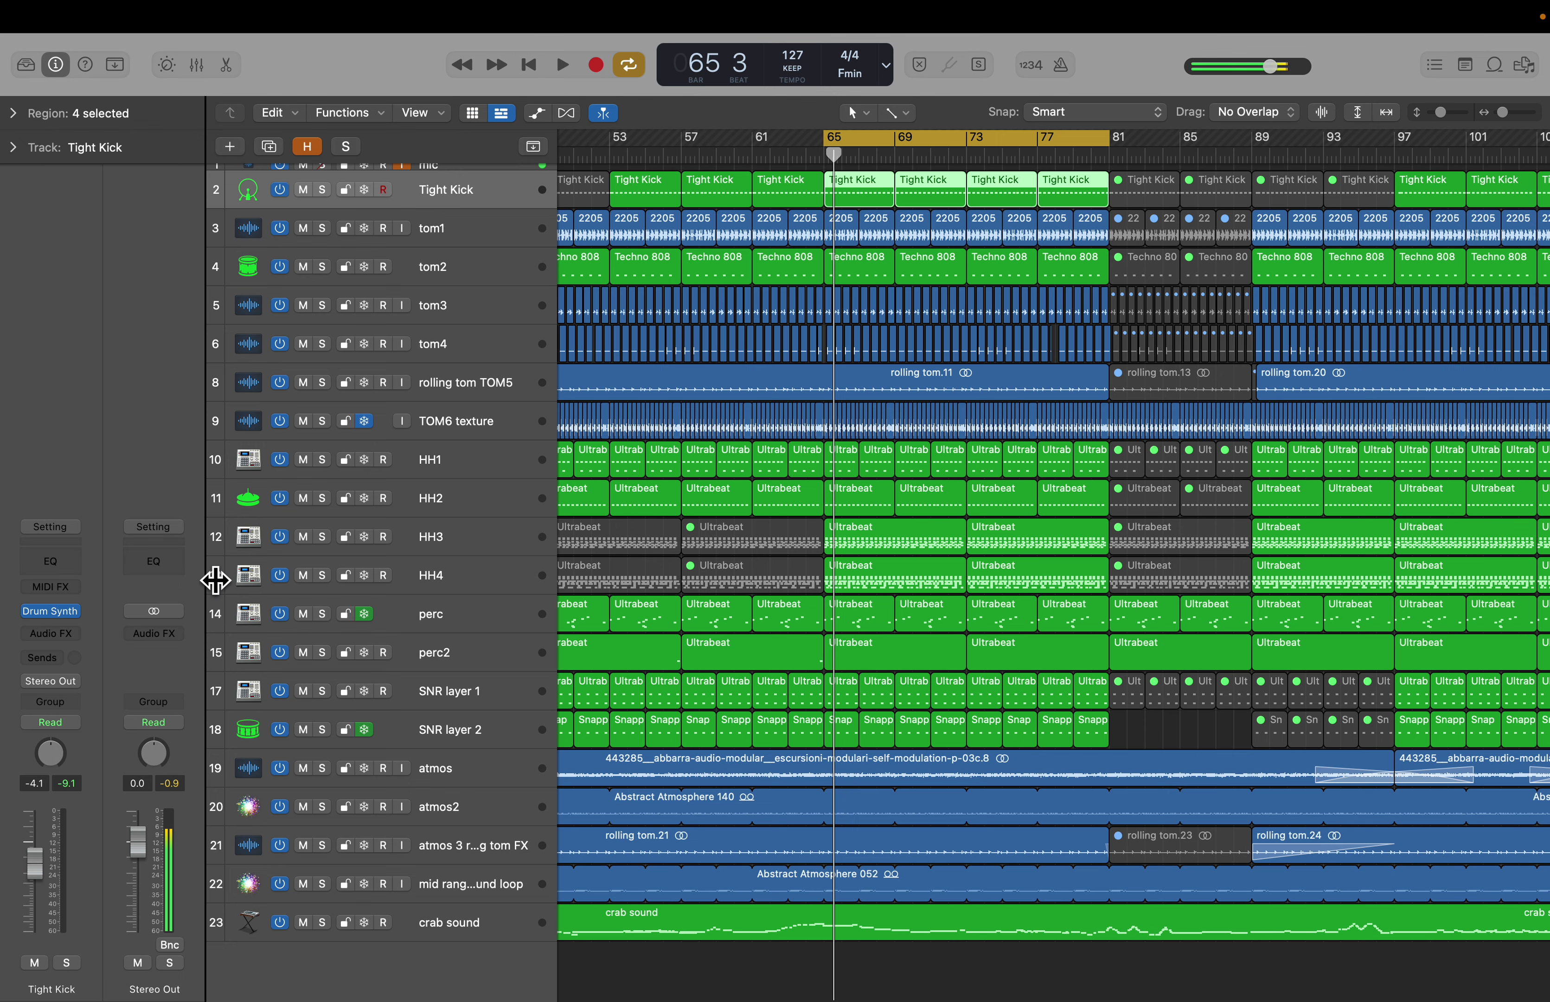
{"action": "left_click", "coordinate": [321, 190]}
{"action": "key", "text": "space"}
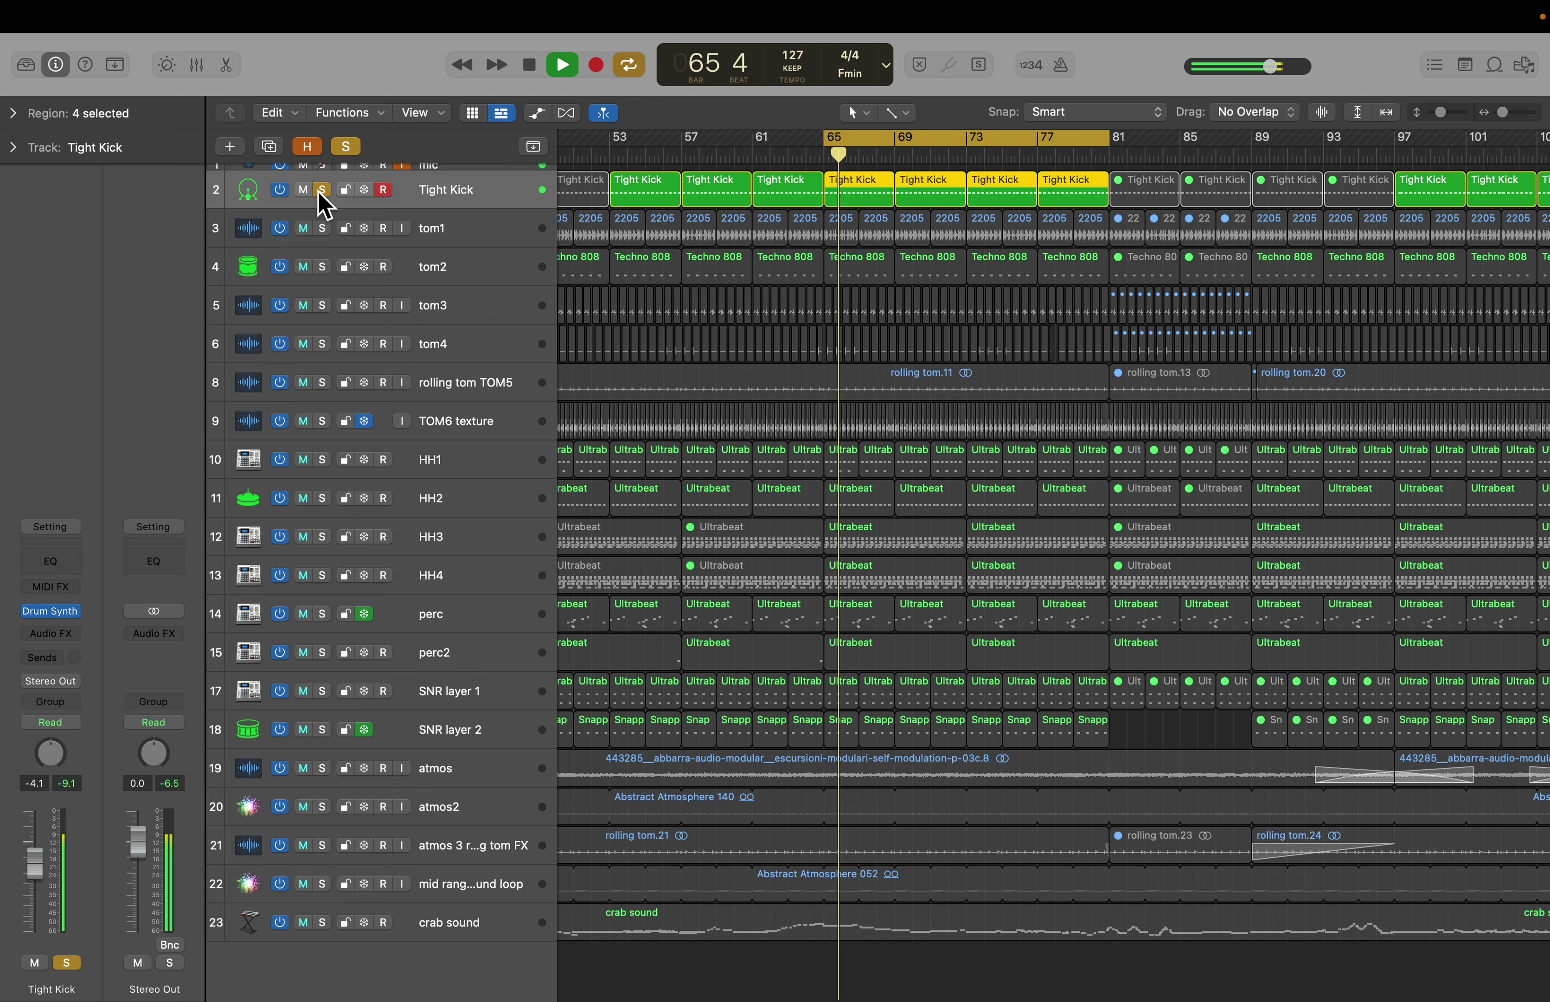
{"action": "key", "text": "space"}
{"action": "left_click", "coordinate": [320, 191]}
Step: Select the six tom tracks from tom1 to TOM6 texture, audition them soloed together, and clear their solos
{"action": "left_click", "coordinate": [479, 242]}
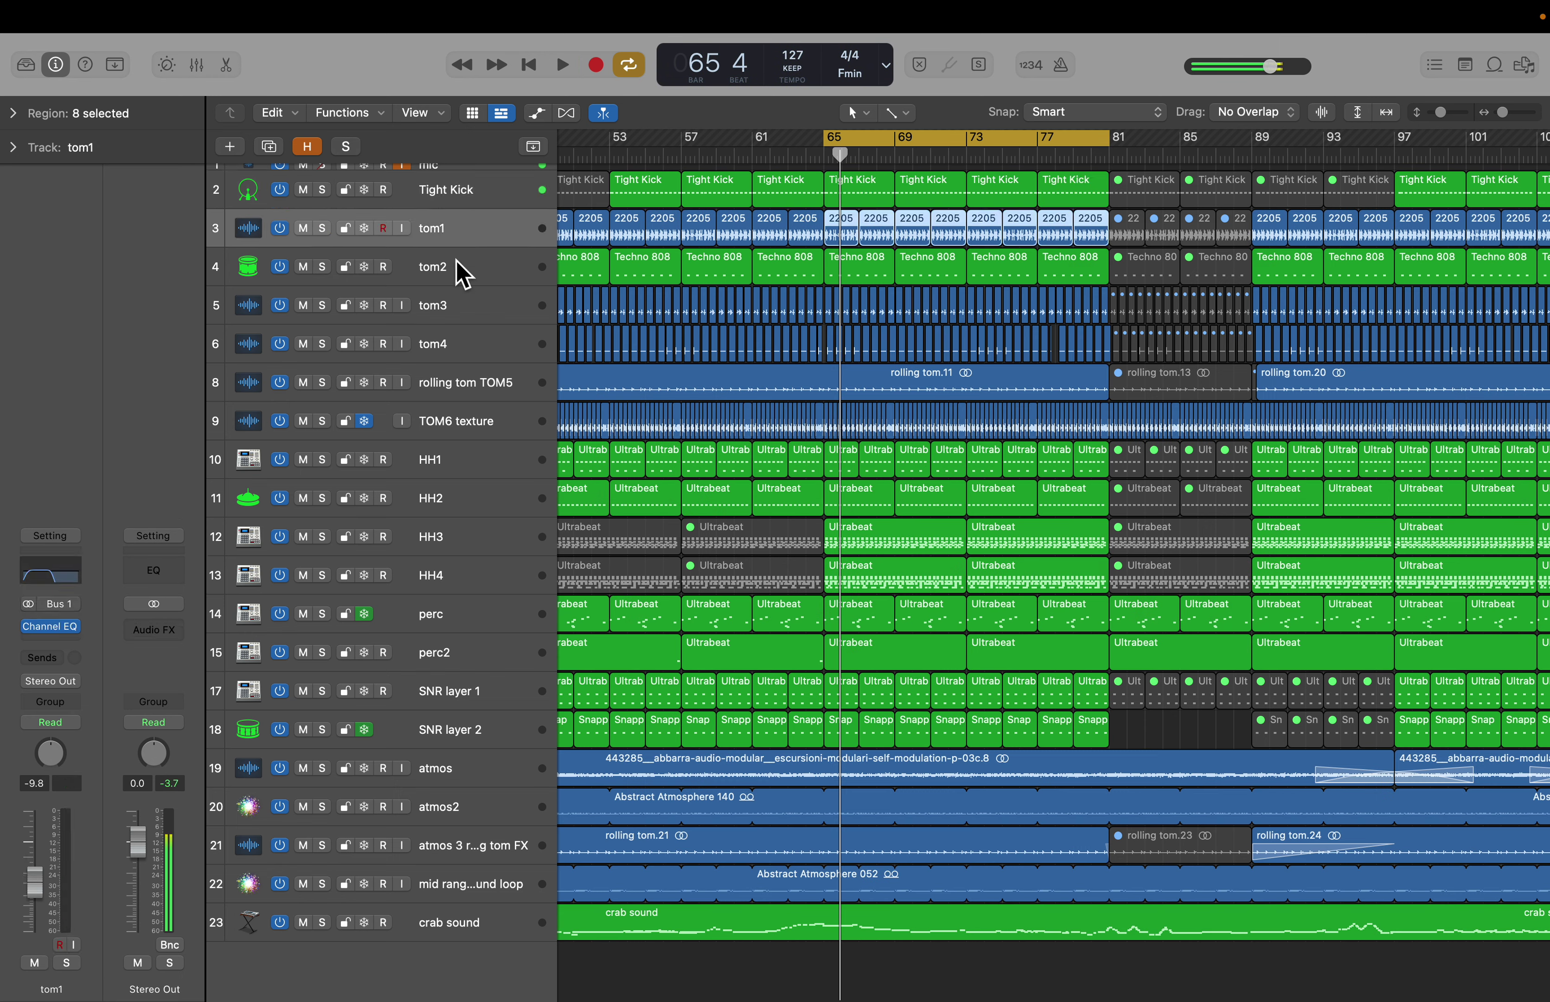
{"action": "left_click", "coordinate": [464, 274], "text": "shift"}
{"action": "left_click", "coordinate": [463, 309], "text": "shift"}
{"action": "left_click", "coordinate": [463, 348], "text": "shift"}
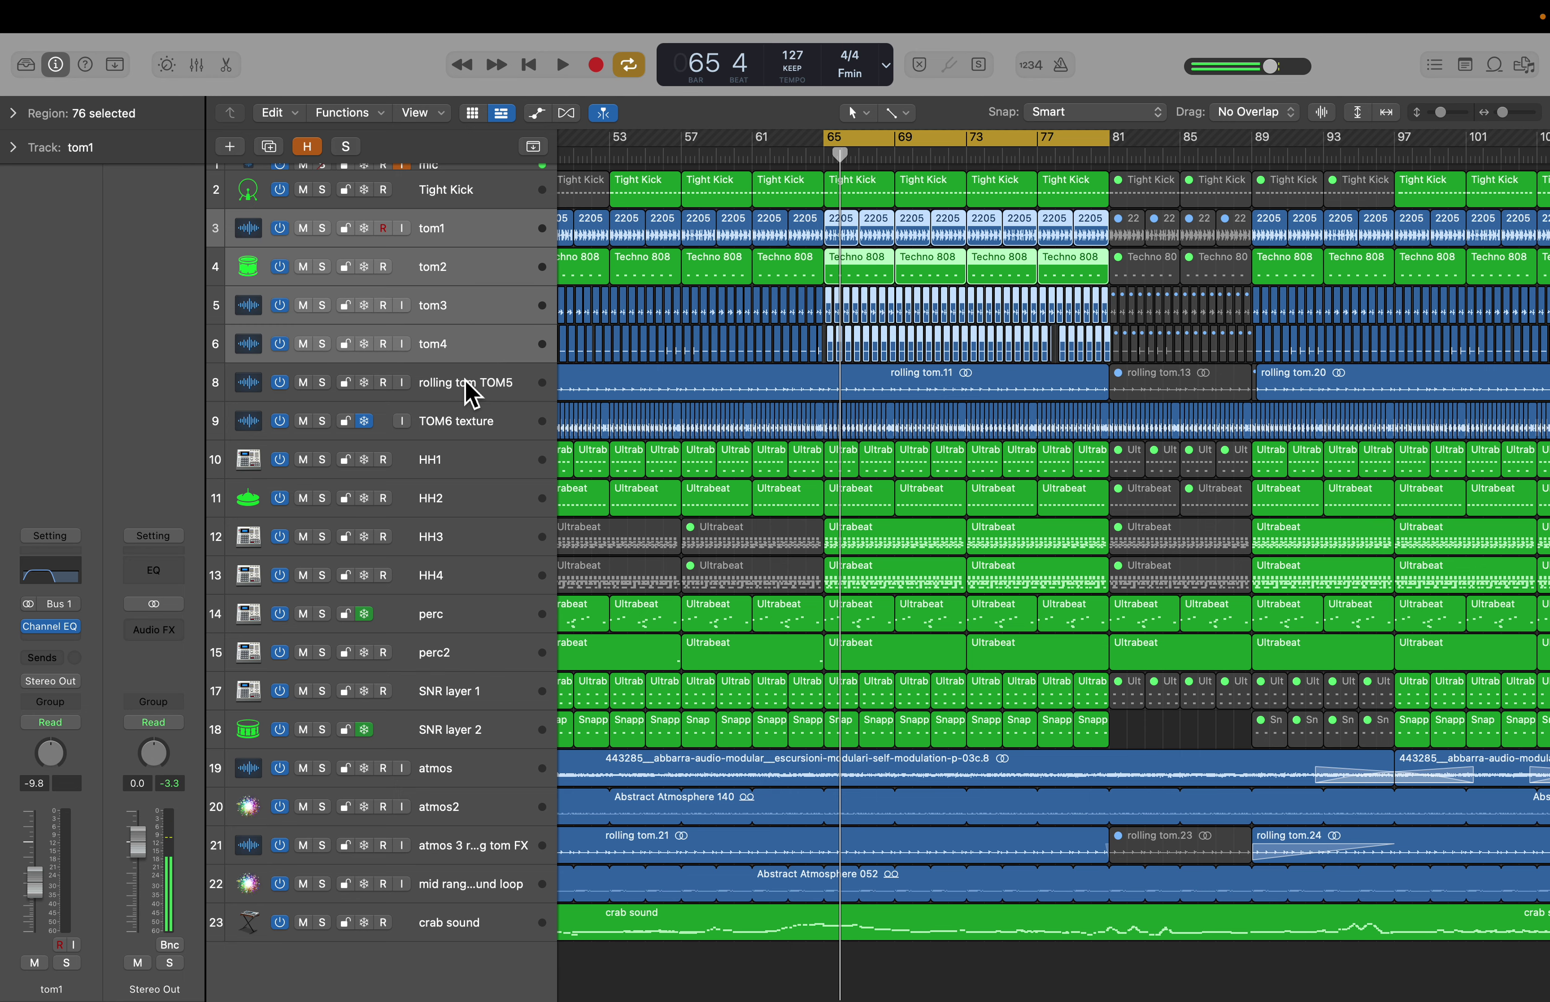
{"action": "left_click", "coordinate": [464, 384], "text": "shift"}
{"action": "left_click", "coordinate": [459, 424], "text": "shift"}
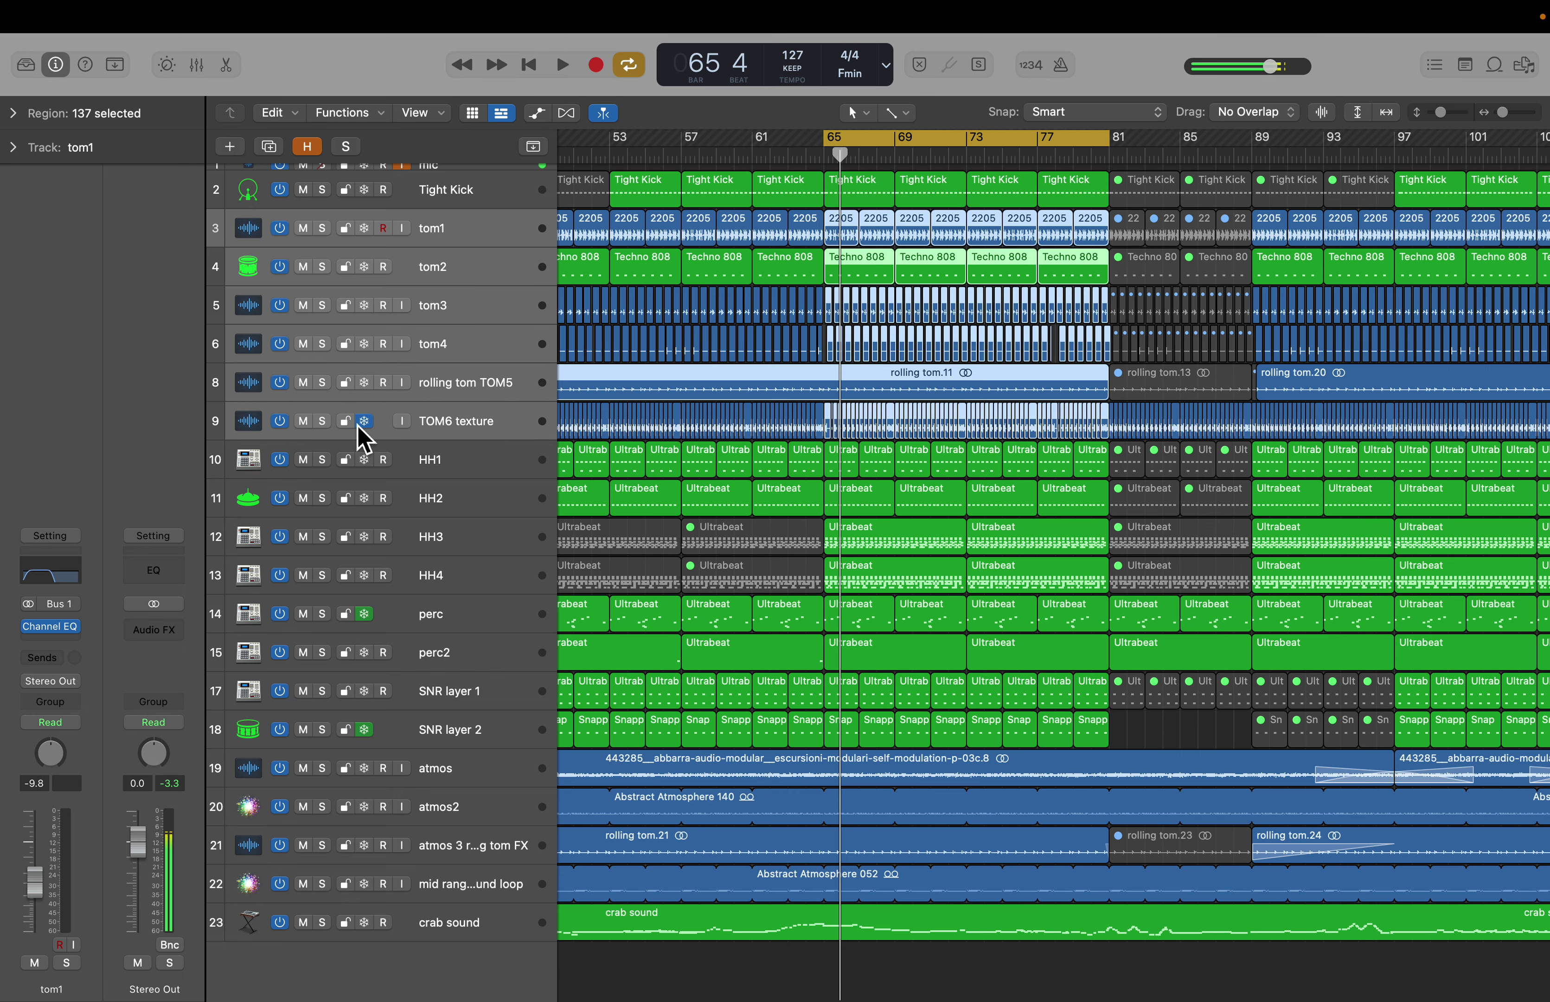
{"action": "left_click", "coordinate": [328, 422]}
{"action": "key", "text": "space"}
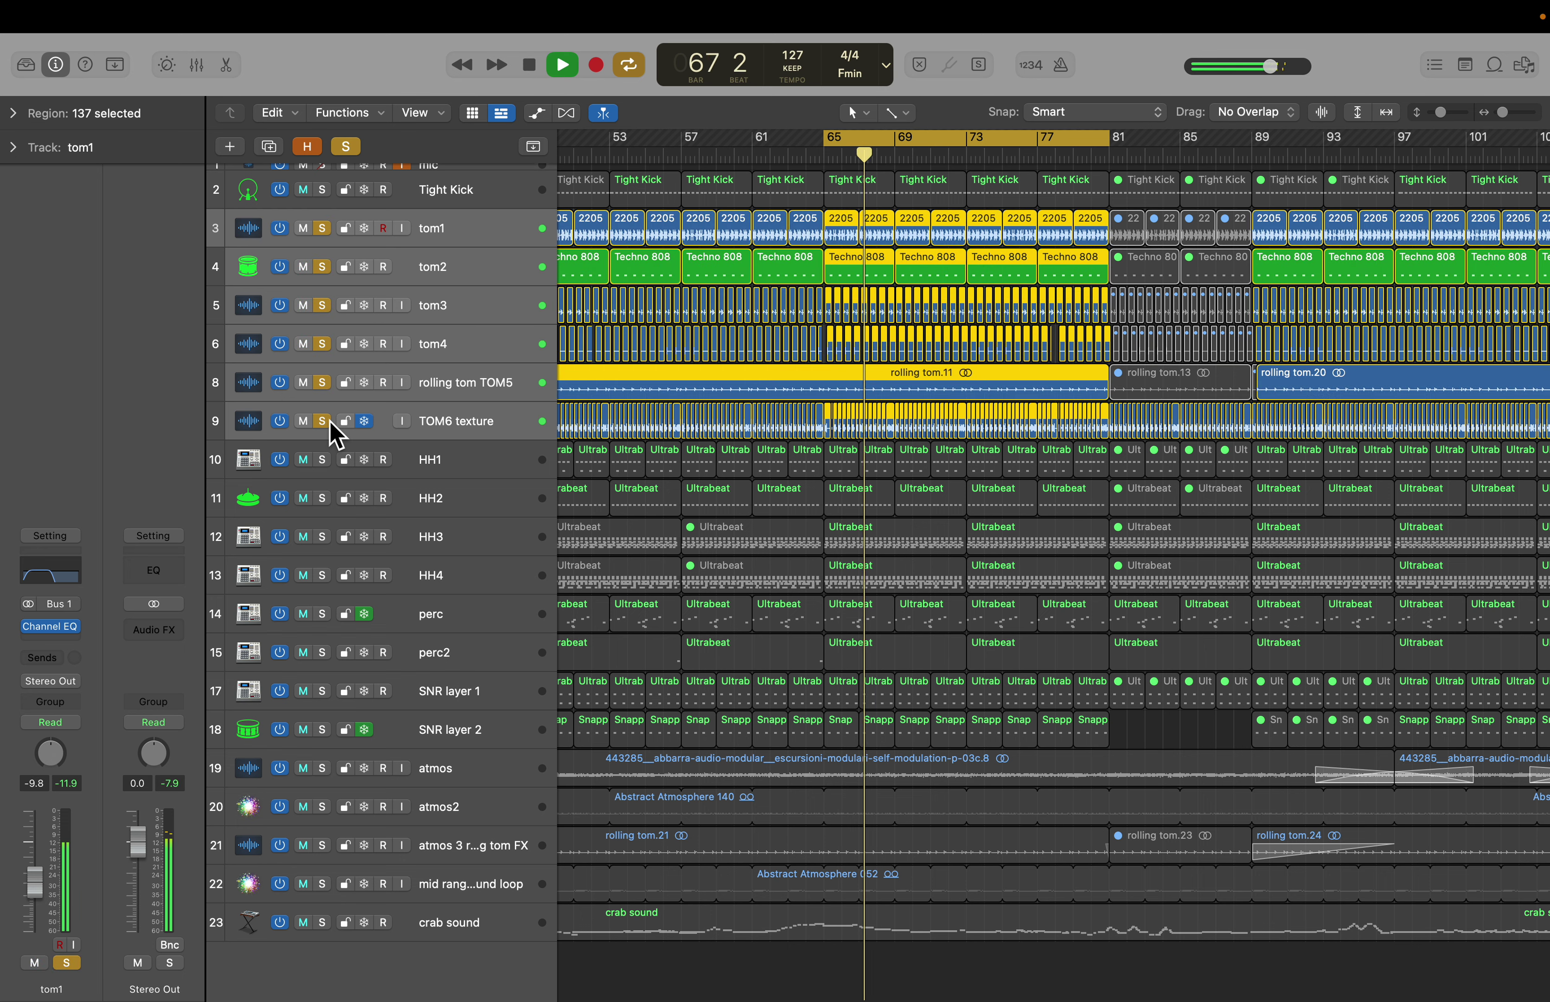
{"action": "key", "text": "space"}
{"action": "left_click", "coordinate": [346, 146]}
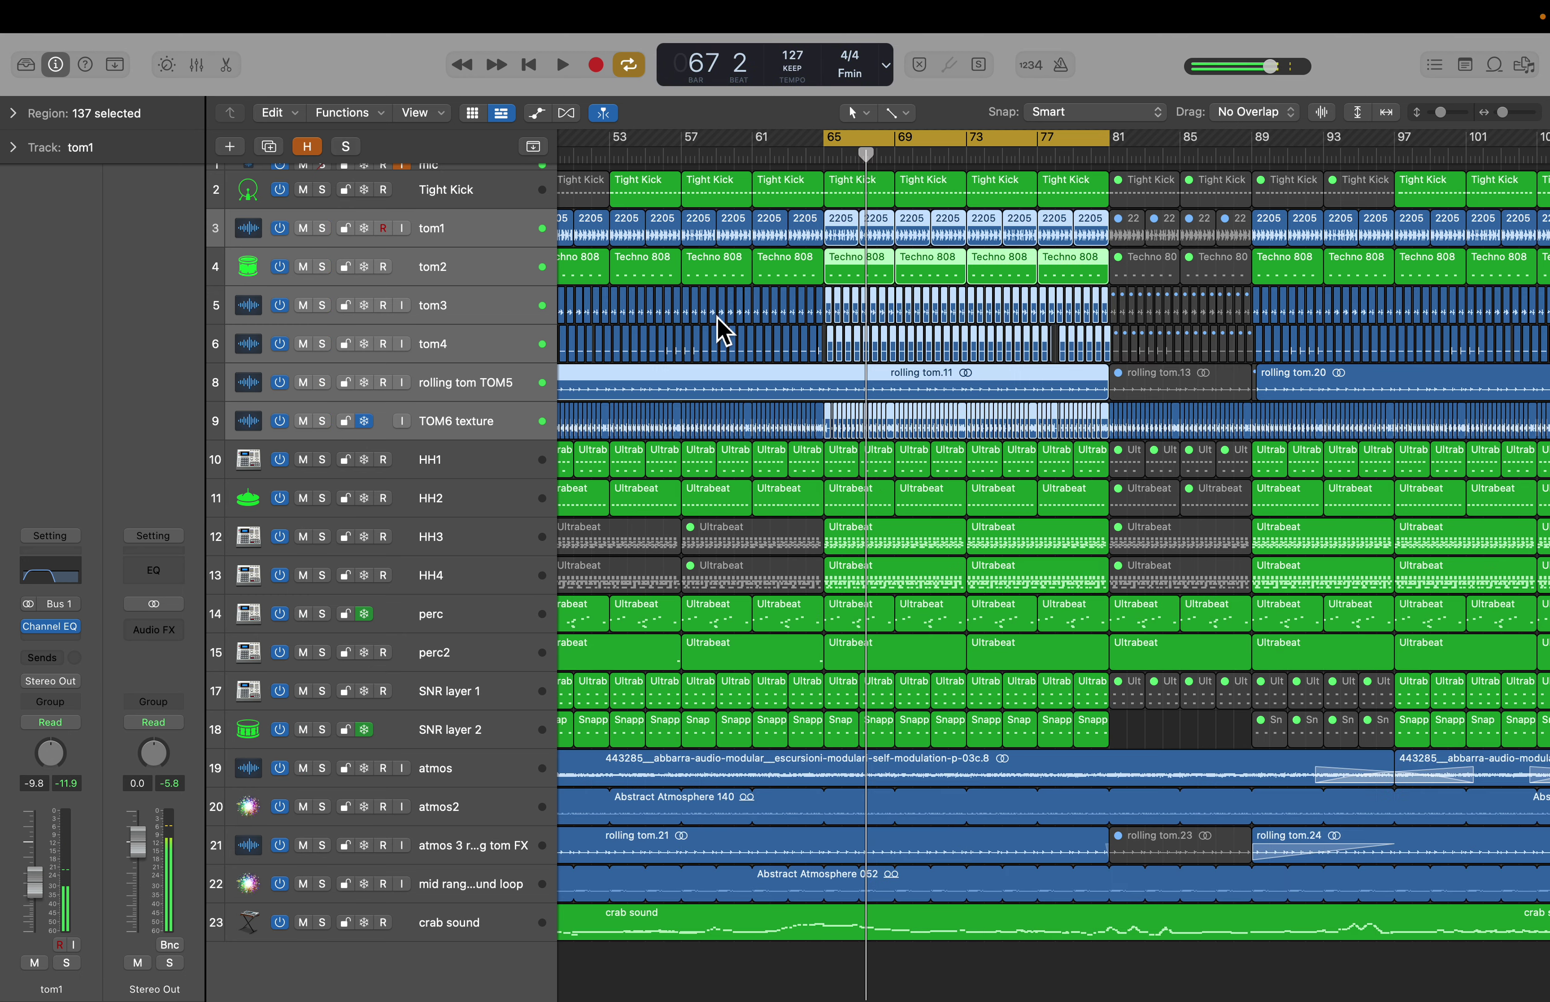
Step: Examine the regions on the tom tracks up close from bar 65 and clear the region selection
{"action": "key", "text": "super+Down"}
{"action": "key", "text": "super+Down"}
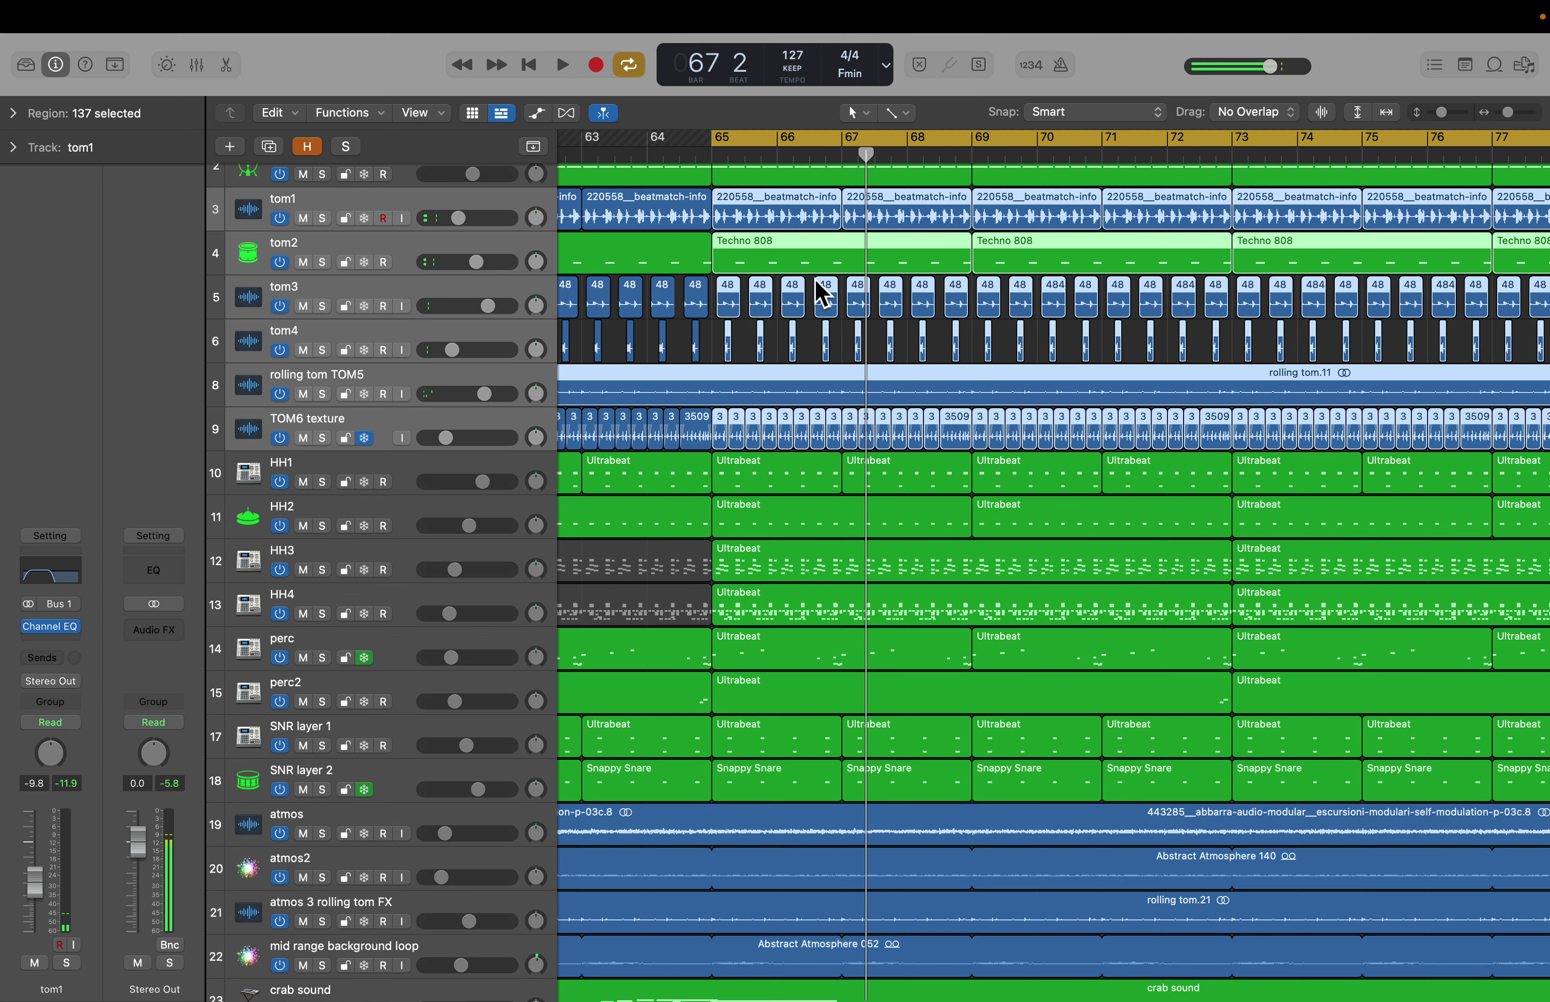
{"action": "key", "text": "super+Right"}
{"action": "key", "text": "super+Right"}
{"action": "key", "text": "super+Right"}
{"action": "key", "text": "super+Down"}
{"action": "scroll", "coordinate": [817, 291], "scroll_direction": "up", "scroll_amount": 5}
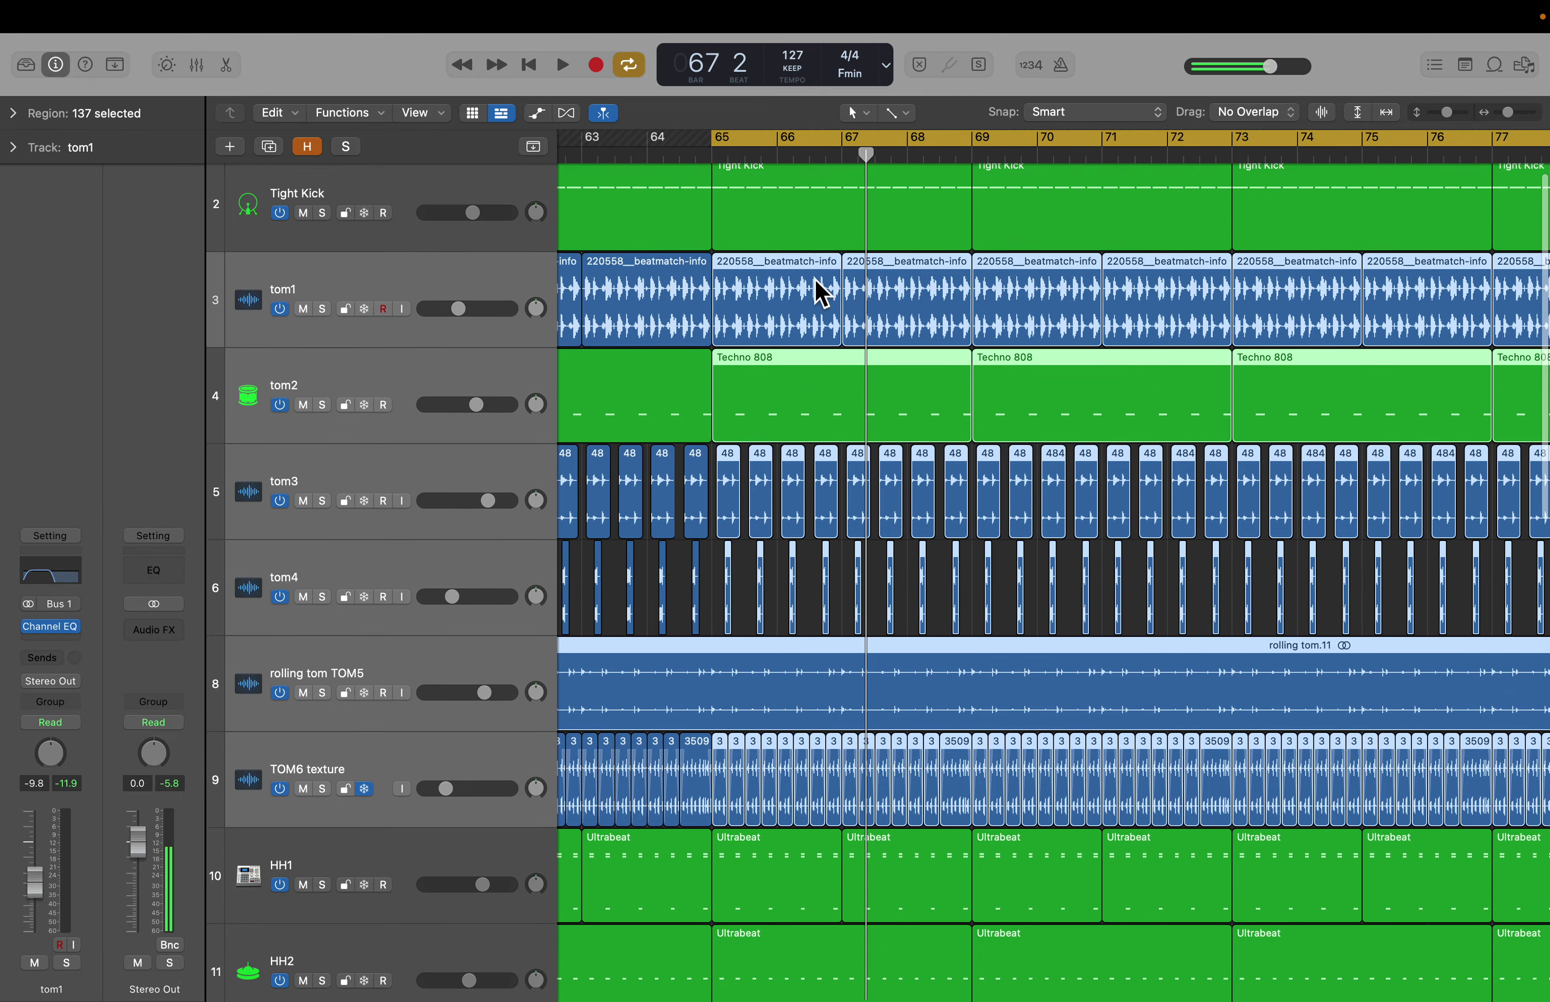
{"action": "key", "text": "super+Right"}
{"action": "key", "text": "super+Right"}
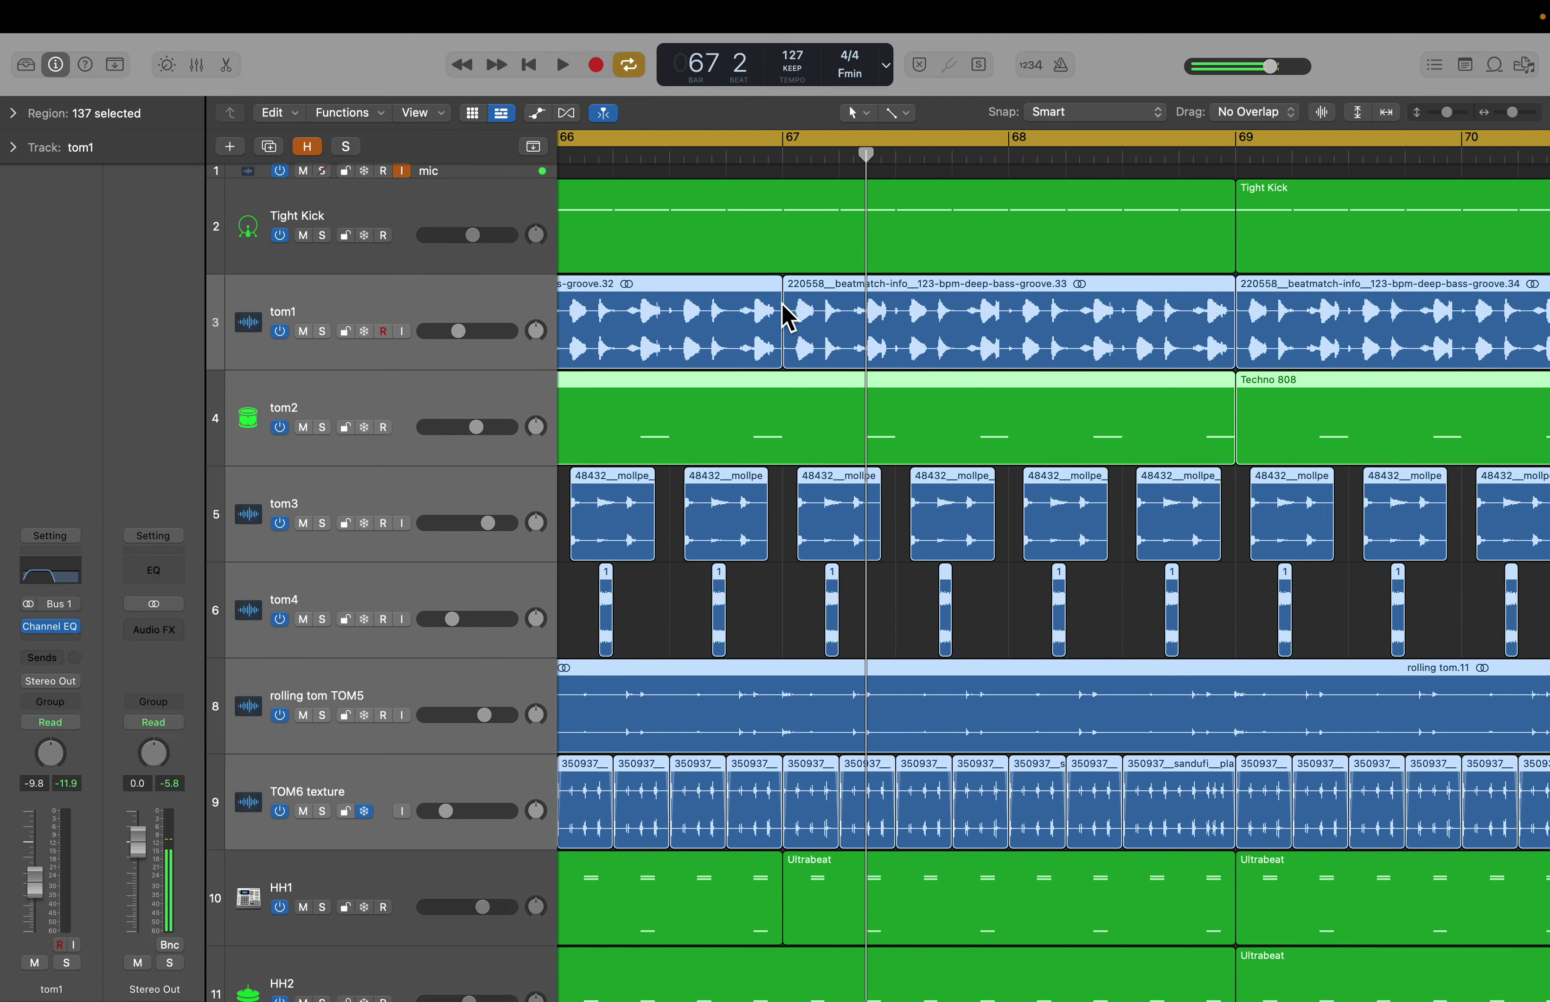
{"action": "key", "text": "super+Left"}
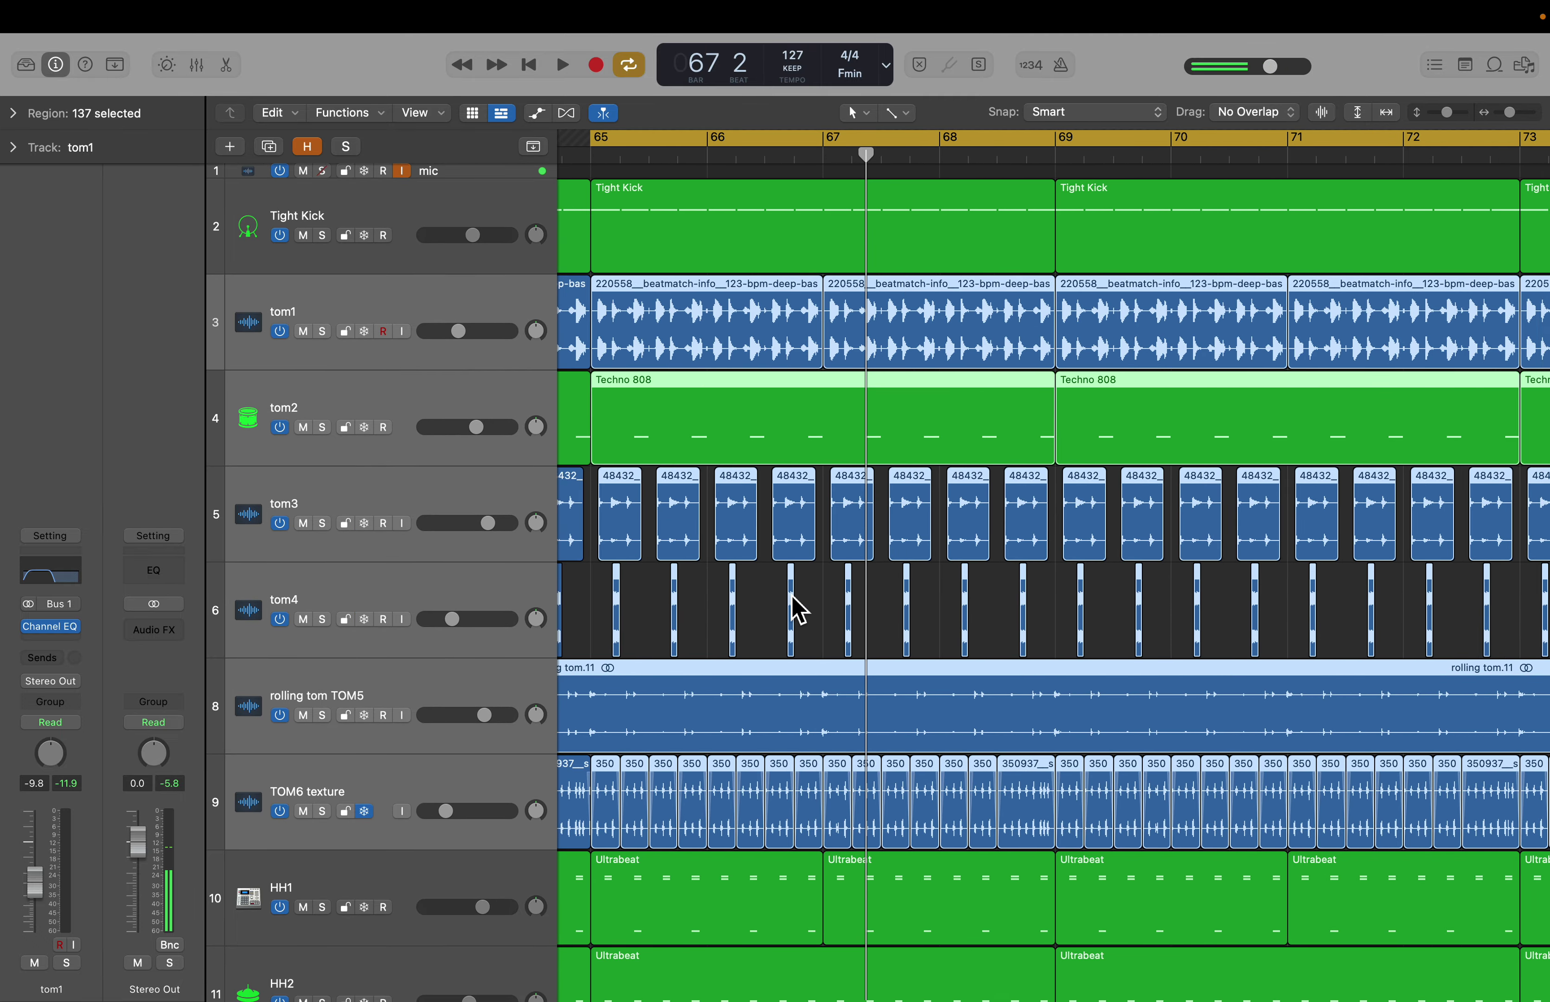
{"action": "left_click", "coordinate": [818, 626]}
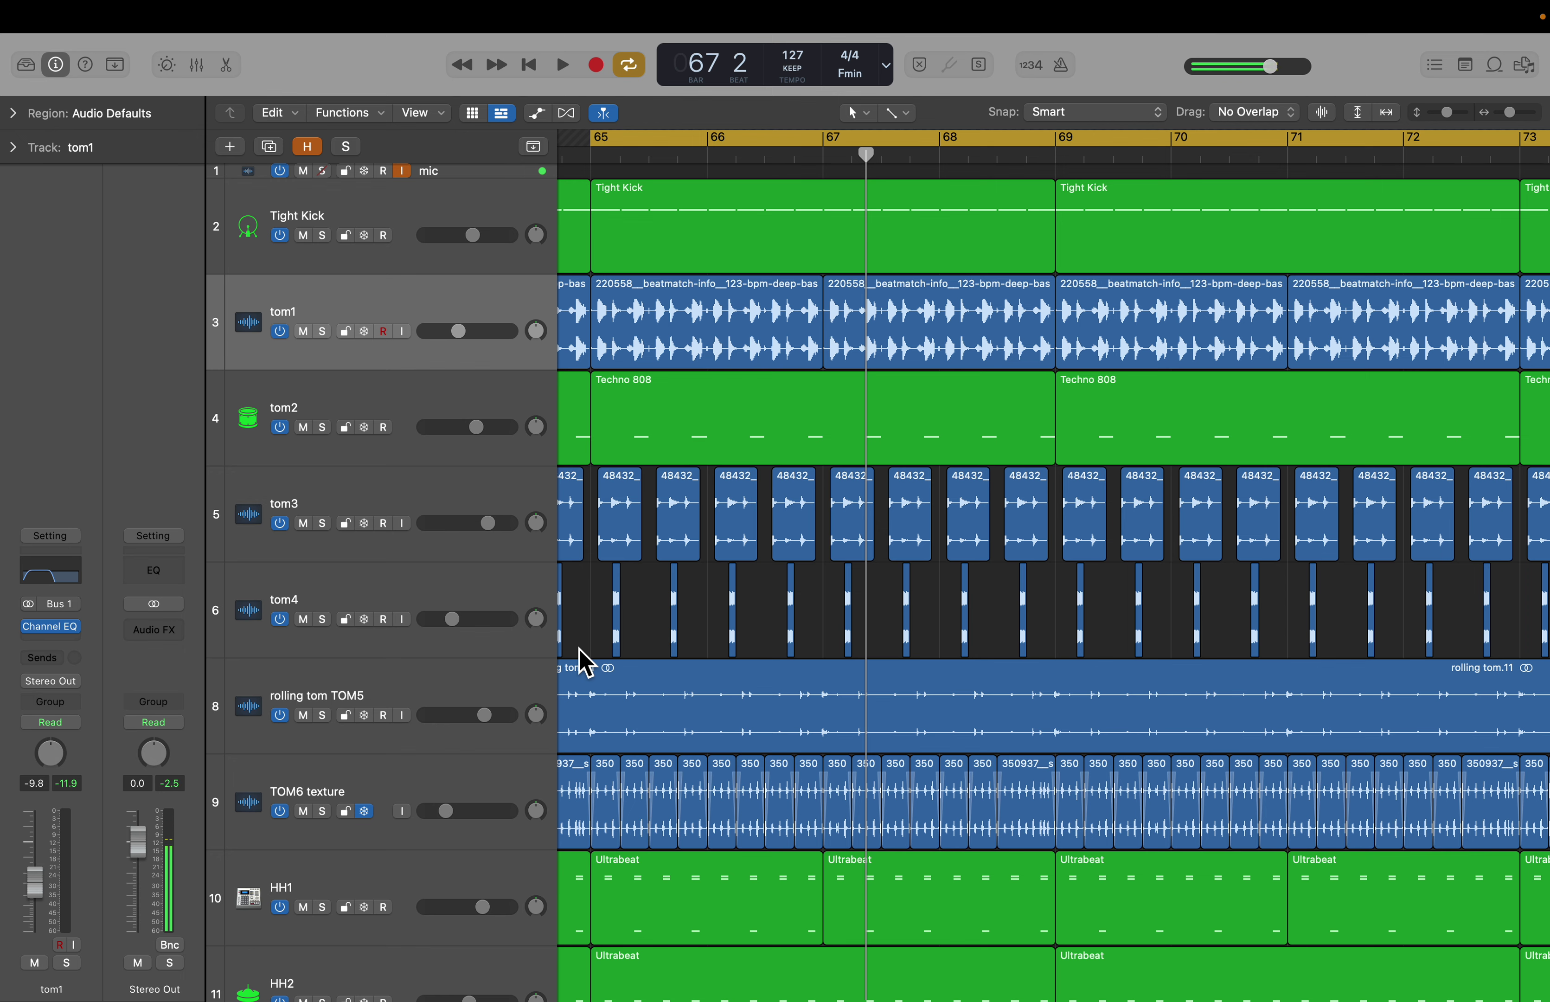
Step: Solo the tom1 track and audition it from bar 65 while viewing its waveform up close
{"action": "key", "text": "super+Left"}
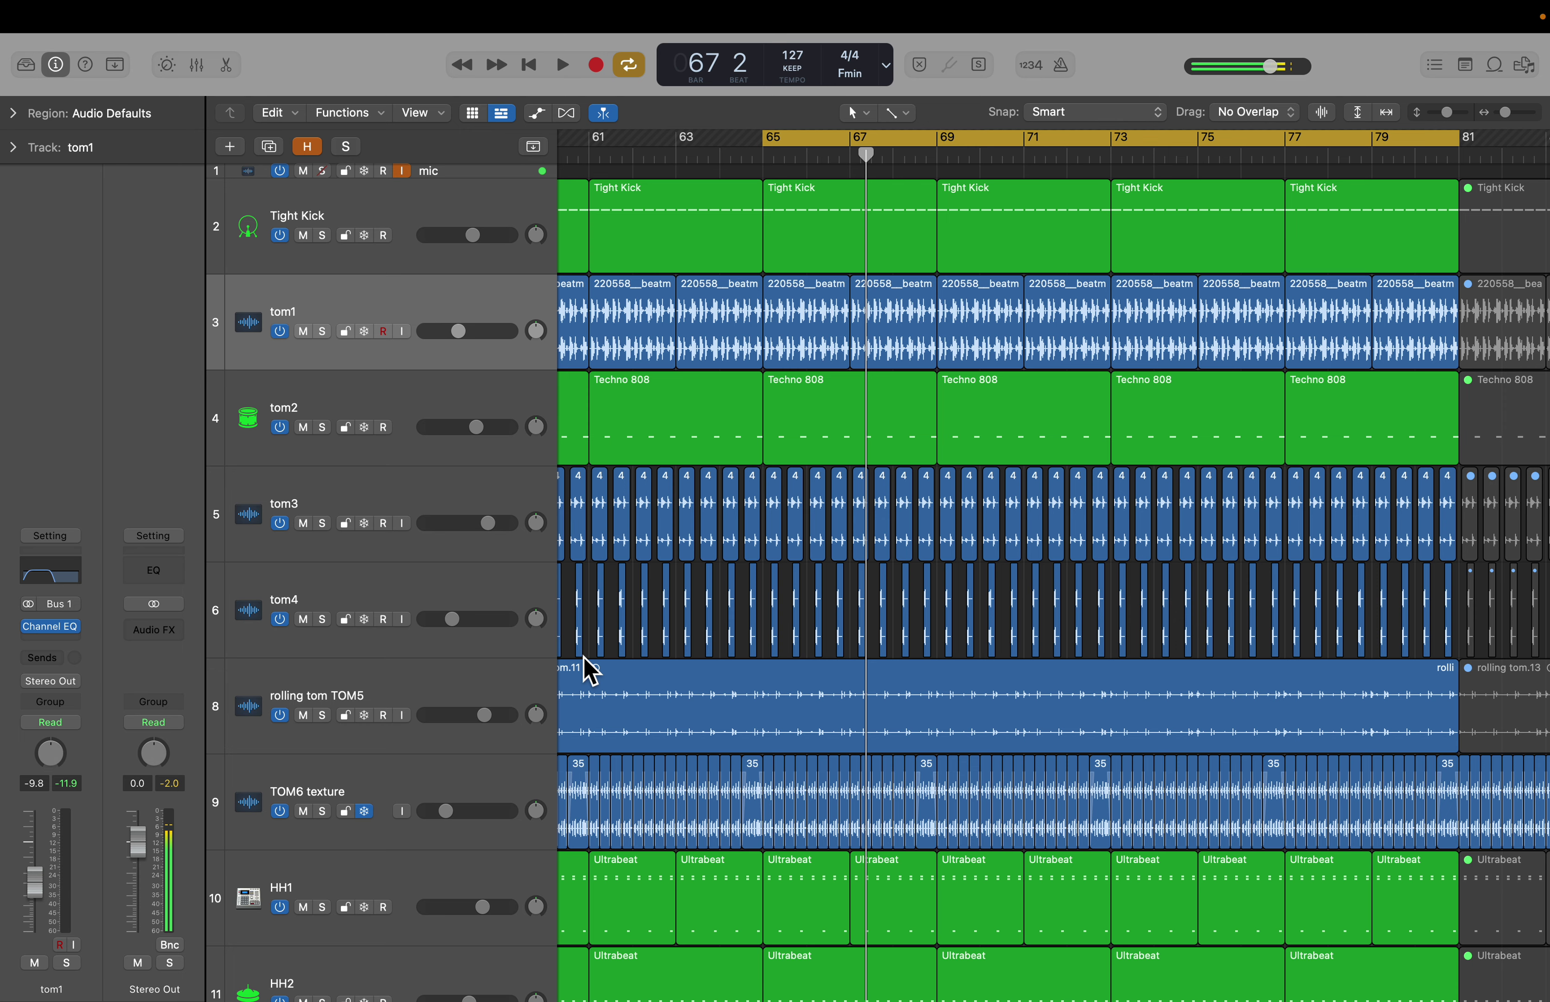
{"action": "key", "text": "super+Left"}
{"action": "key", "text": "super+Left"}
{"action": "key", "text": "super+Left"}
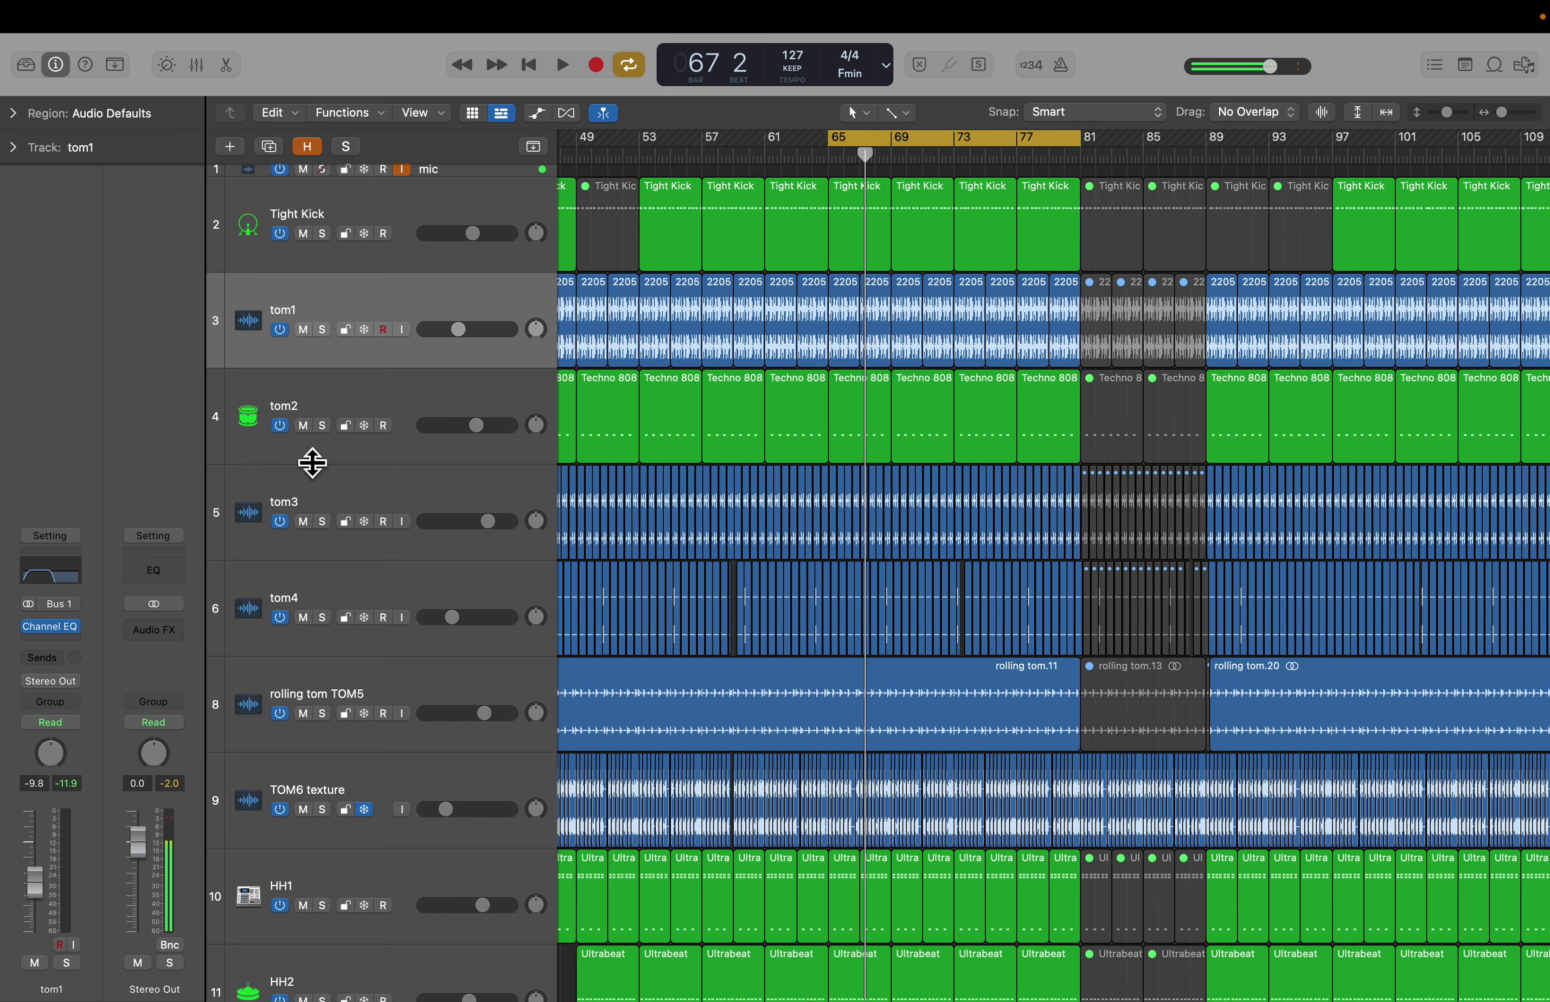
{"action": "left_click", "coordinate": [322, 329]}
{"action": "key", "text": "space"}
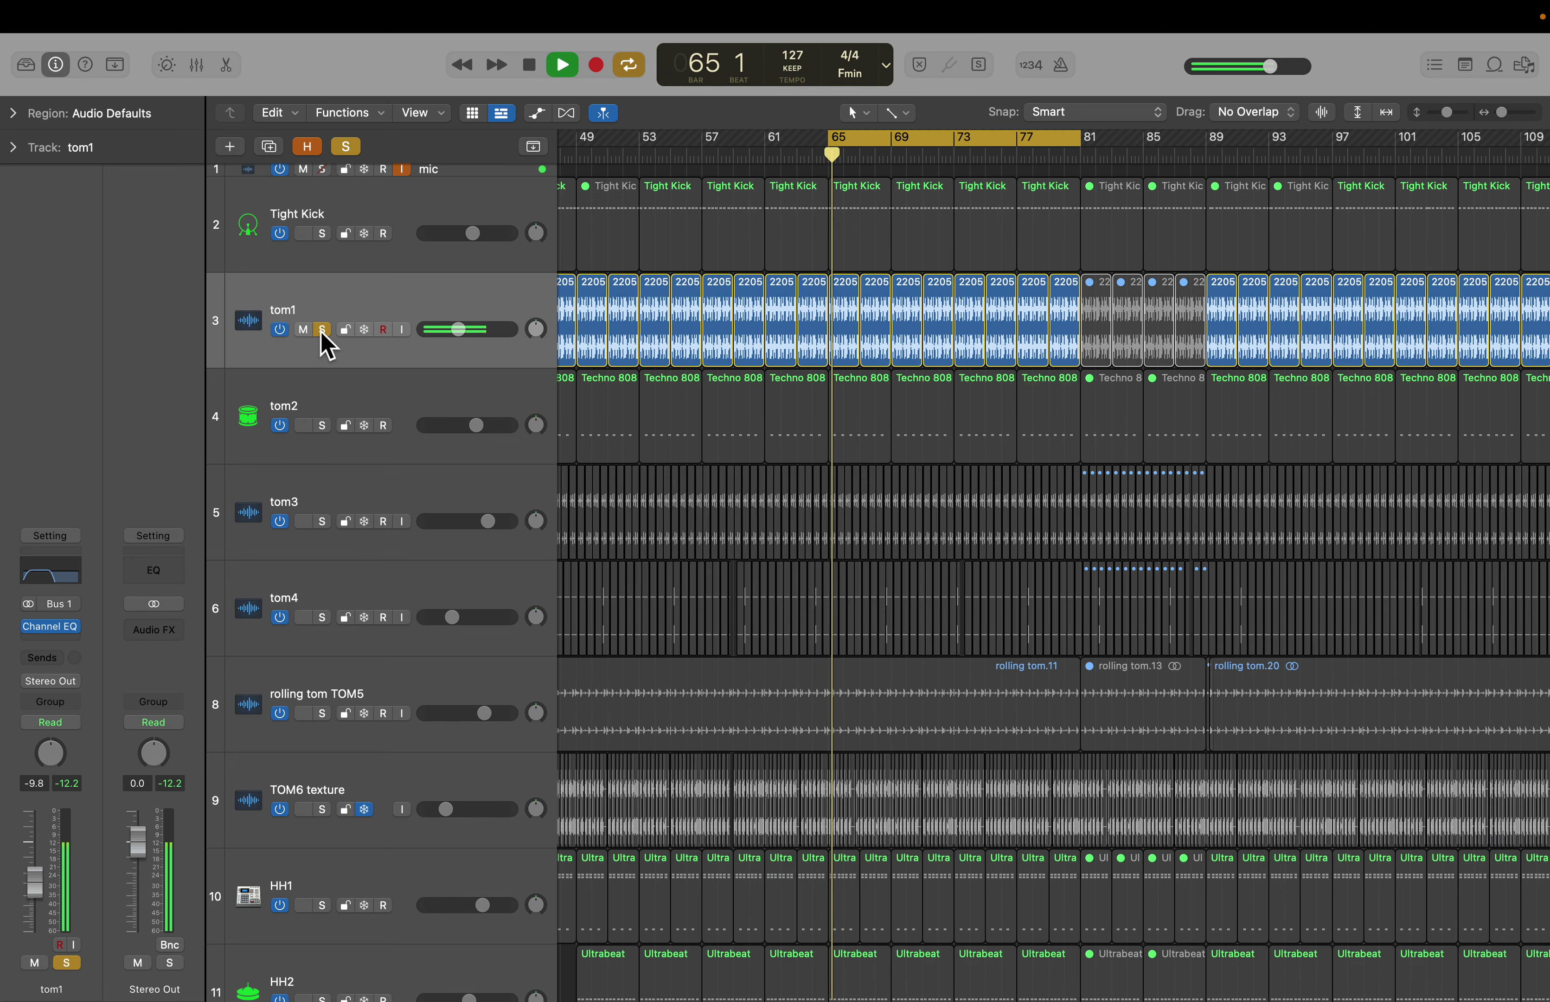
{"action": "key", "text": "super+Right"}
{"action": "key", "text": "super+Right"}
{"action": "key", "text": "super+Right"}
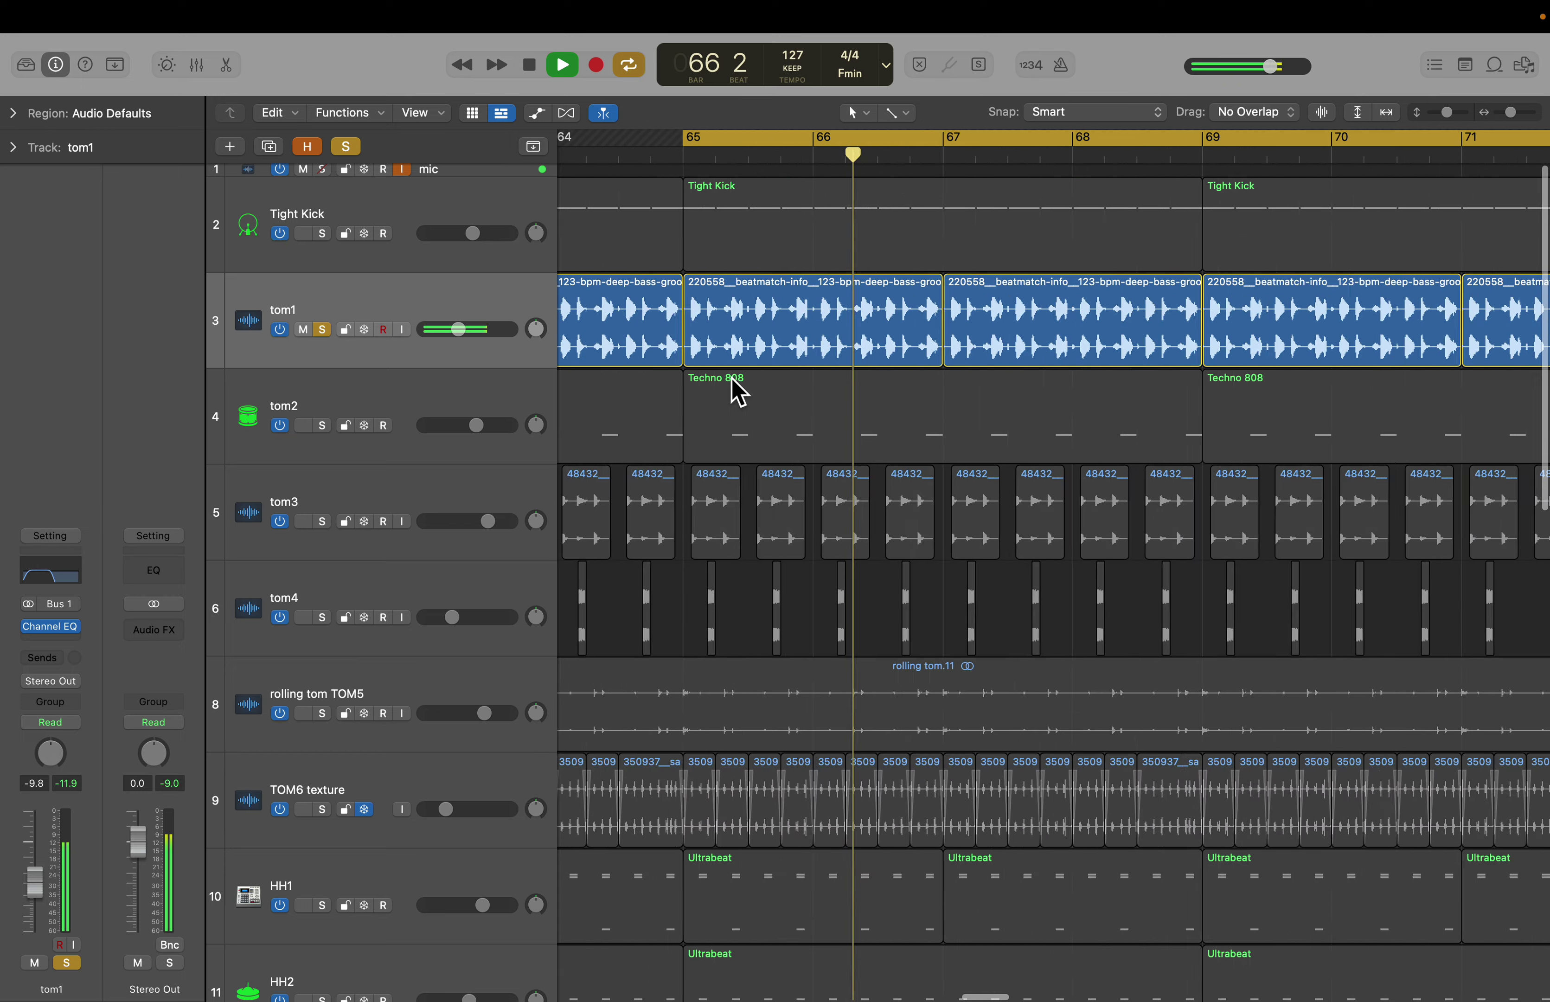
{"action": "key", "text": "space"}
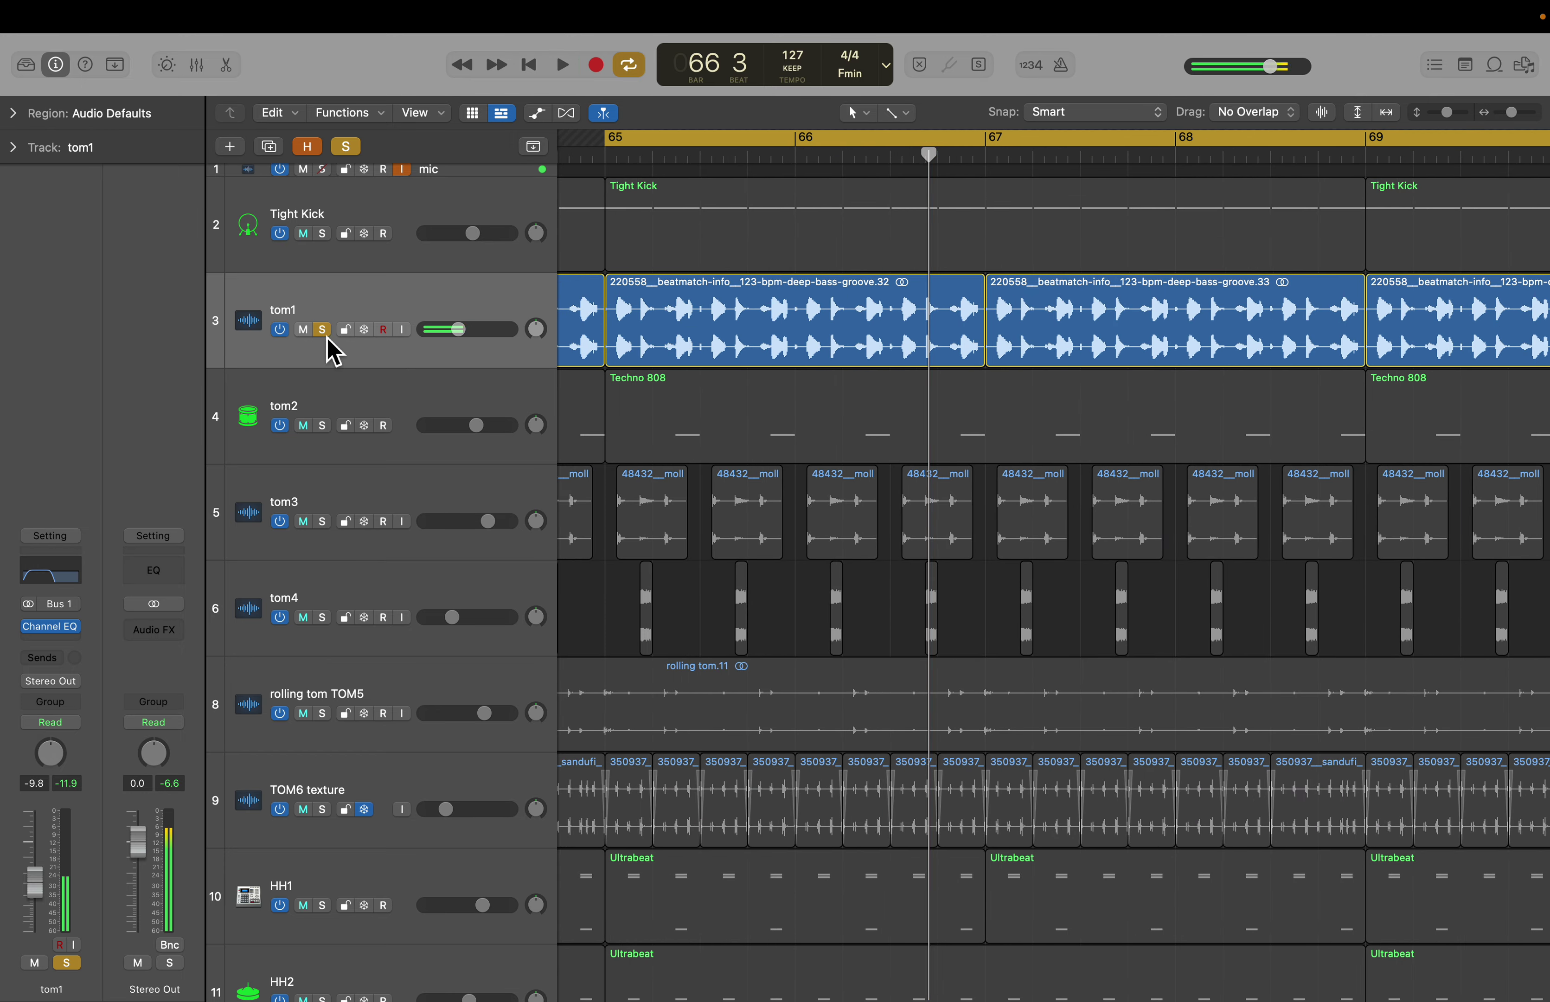
Step: Unsolo tom1, look over its Channel EQ curve, and close the plug-in window
{"action": "left_click", "coordinate": [322, 329]}
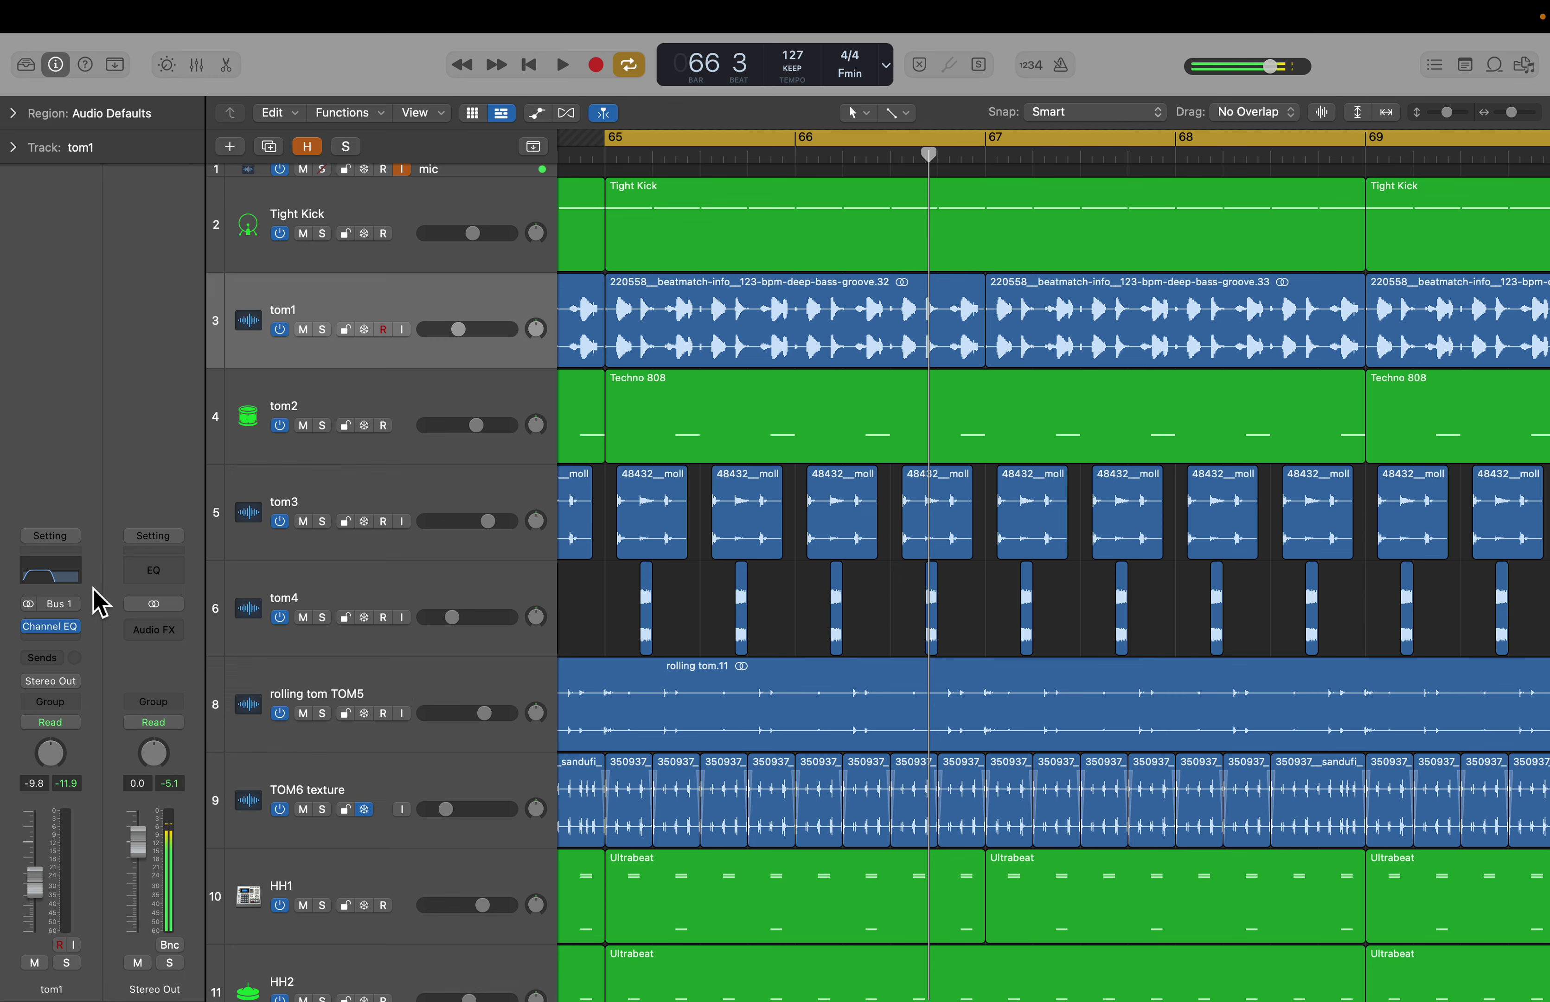
{"action": "left_click", "coordinate": [79, 583]}
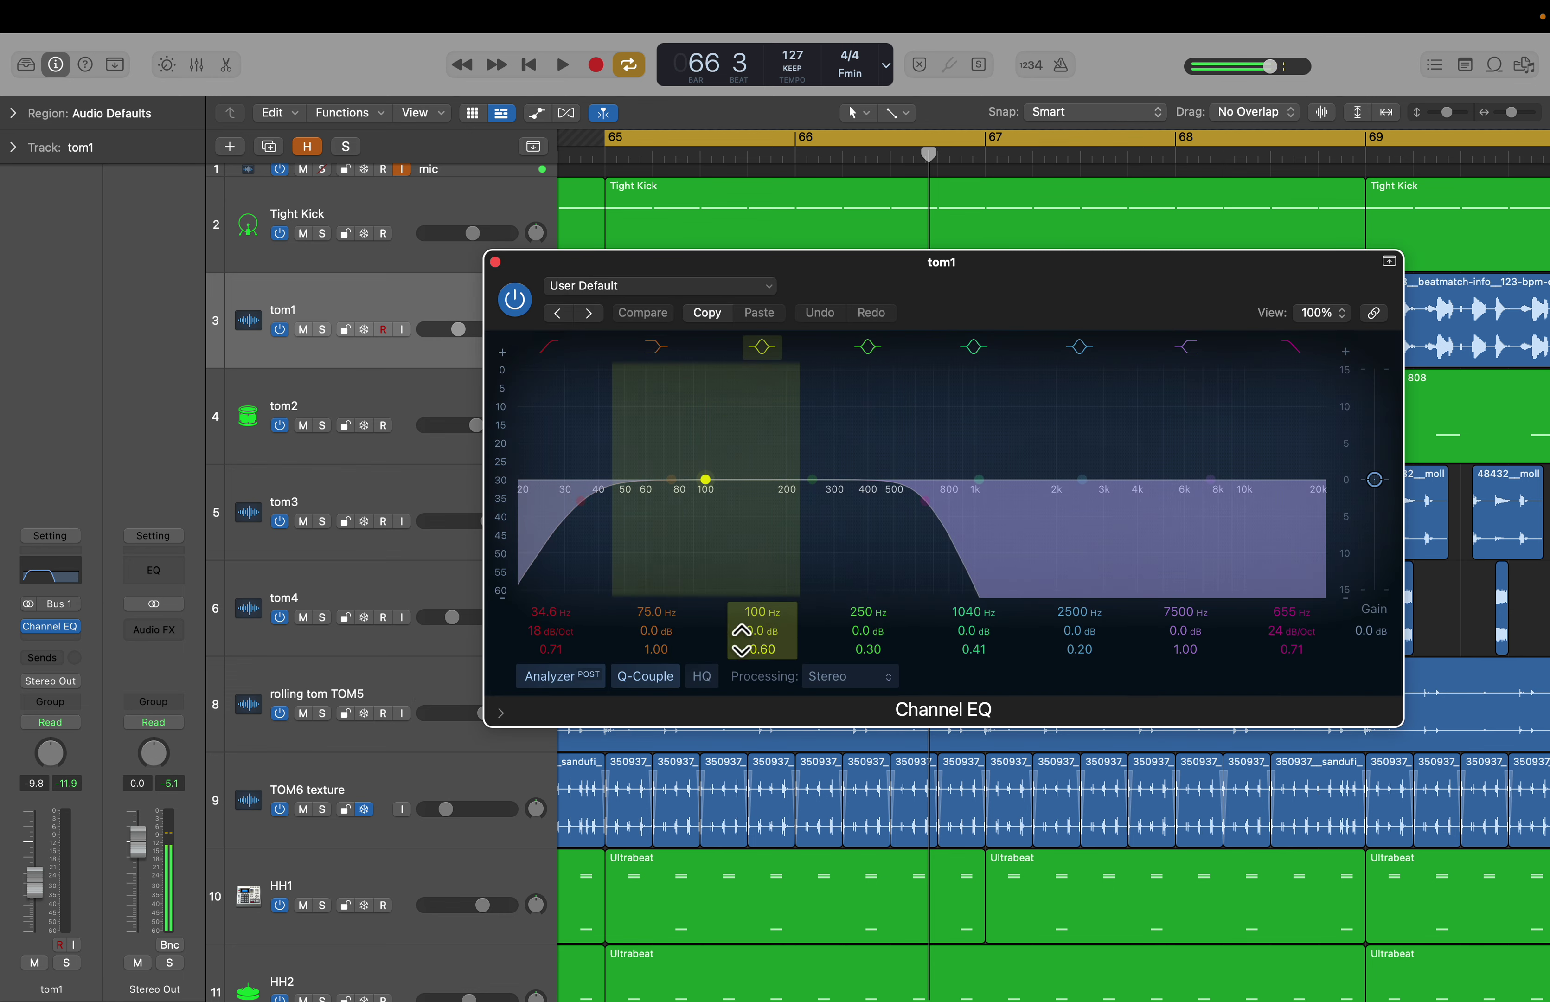
{"action": "left_click", "coordinate": [495, 263]}
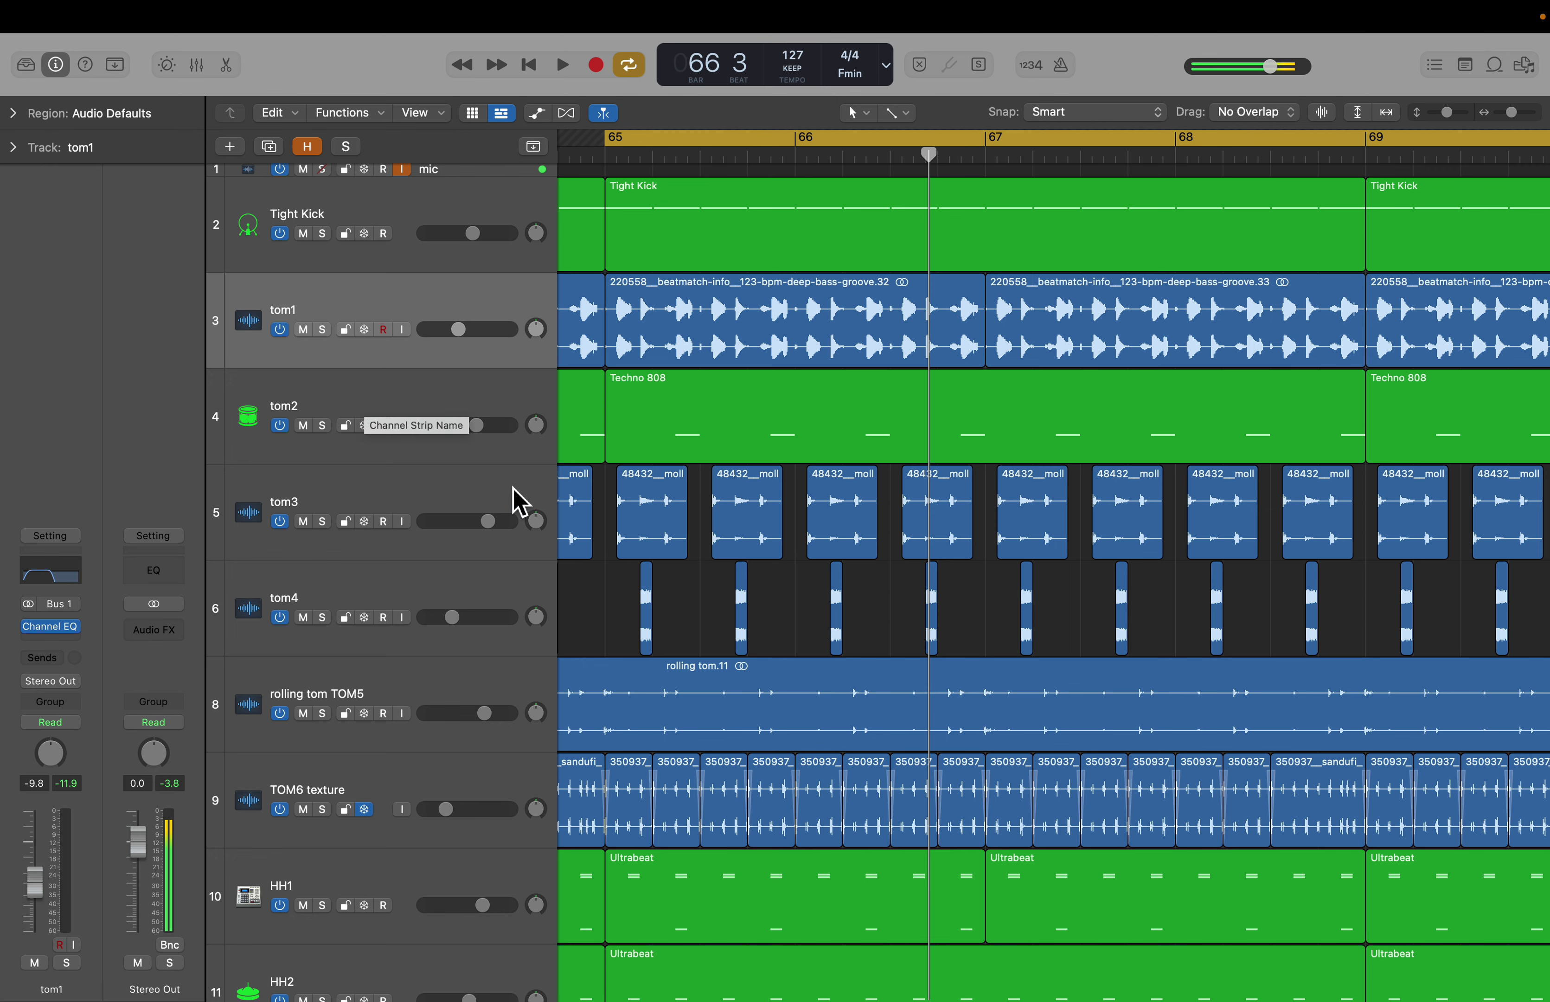
Step: Solo tom2 and audition it together with tom1, toggling tom1's solo between playbacks, and clear all solos
{"action": "key", "text": "super+Left"}
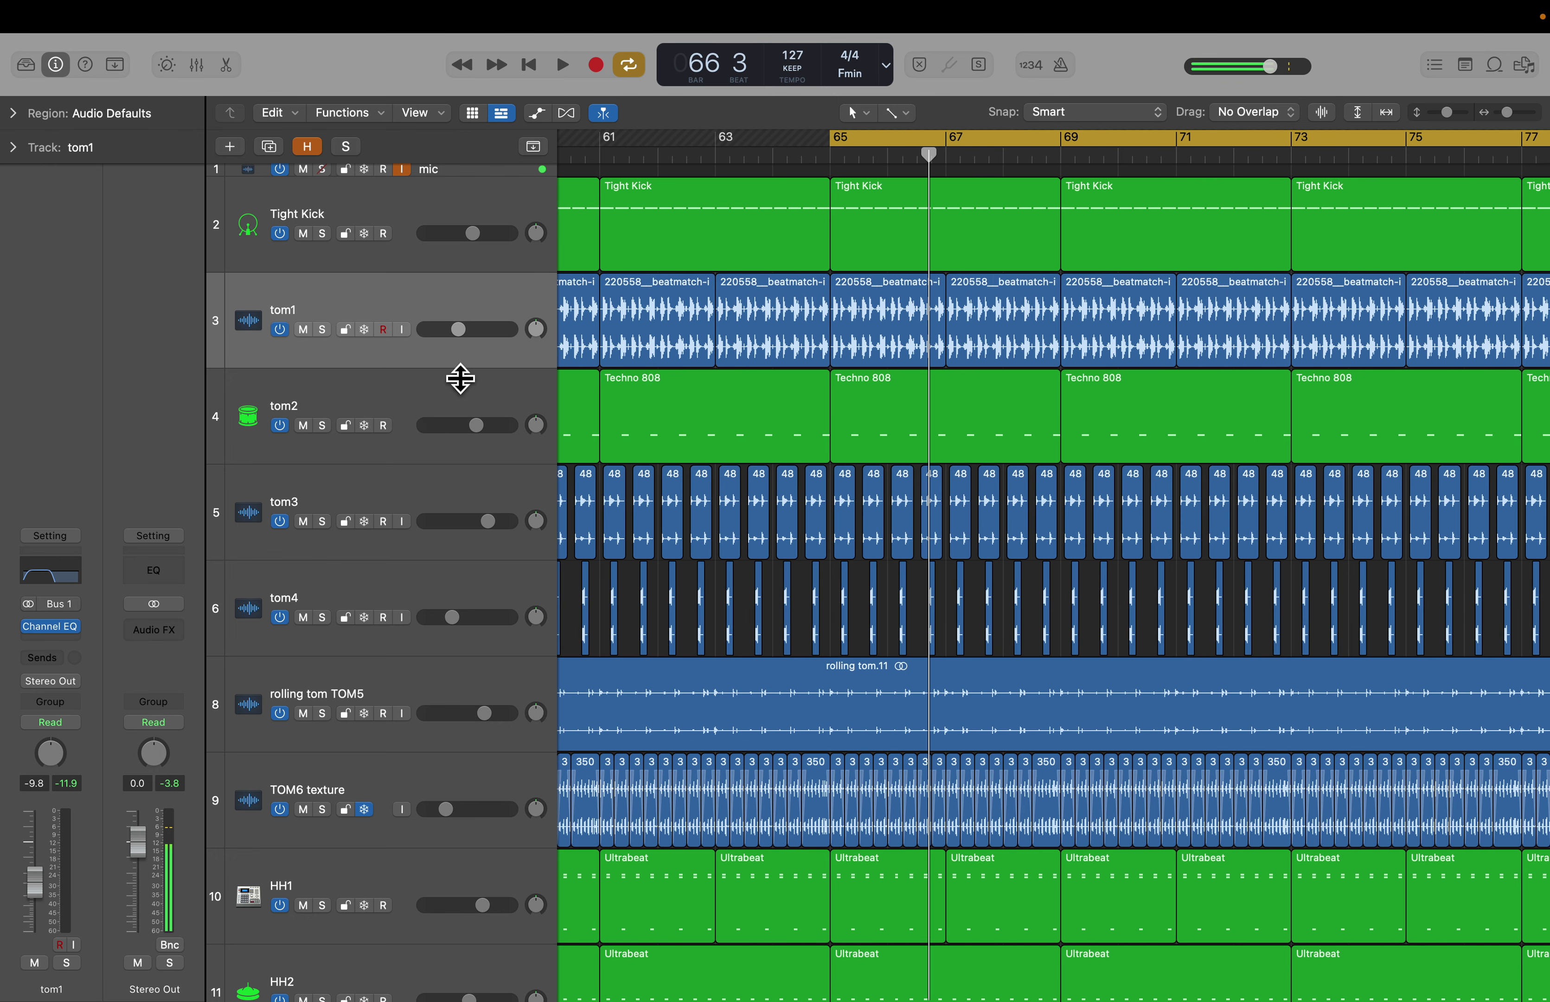
{"action": "left_click", "coordinate": [426, 411]}
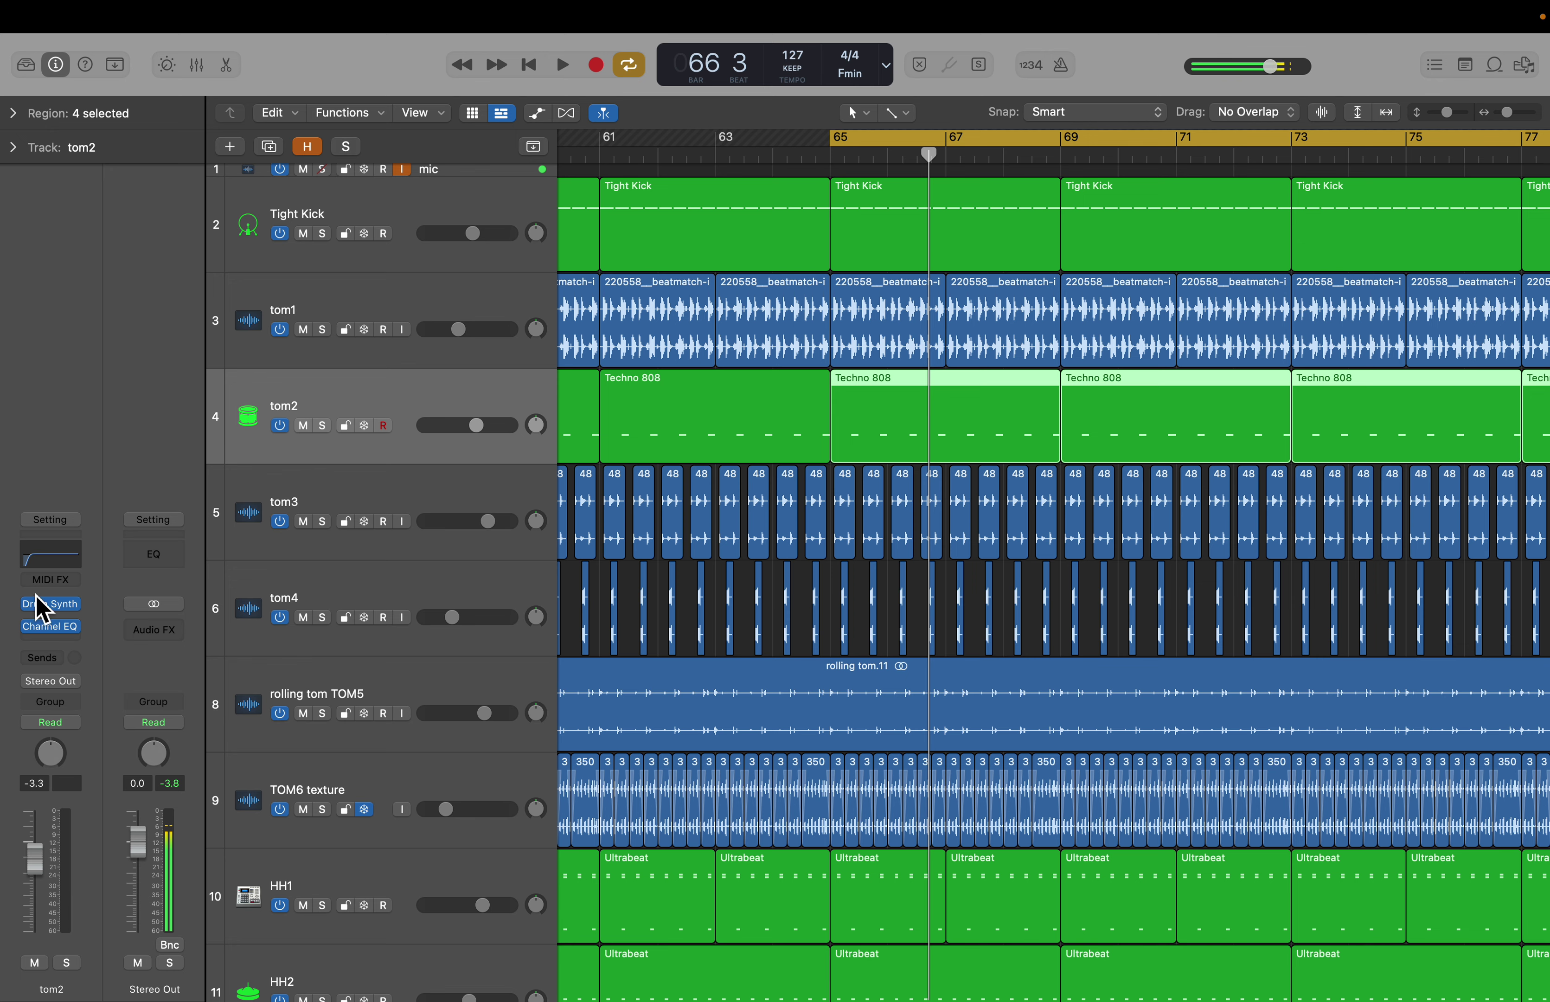
{"action": "left_click", "coordinate": [322, 425]}
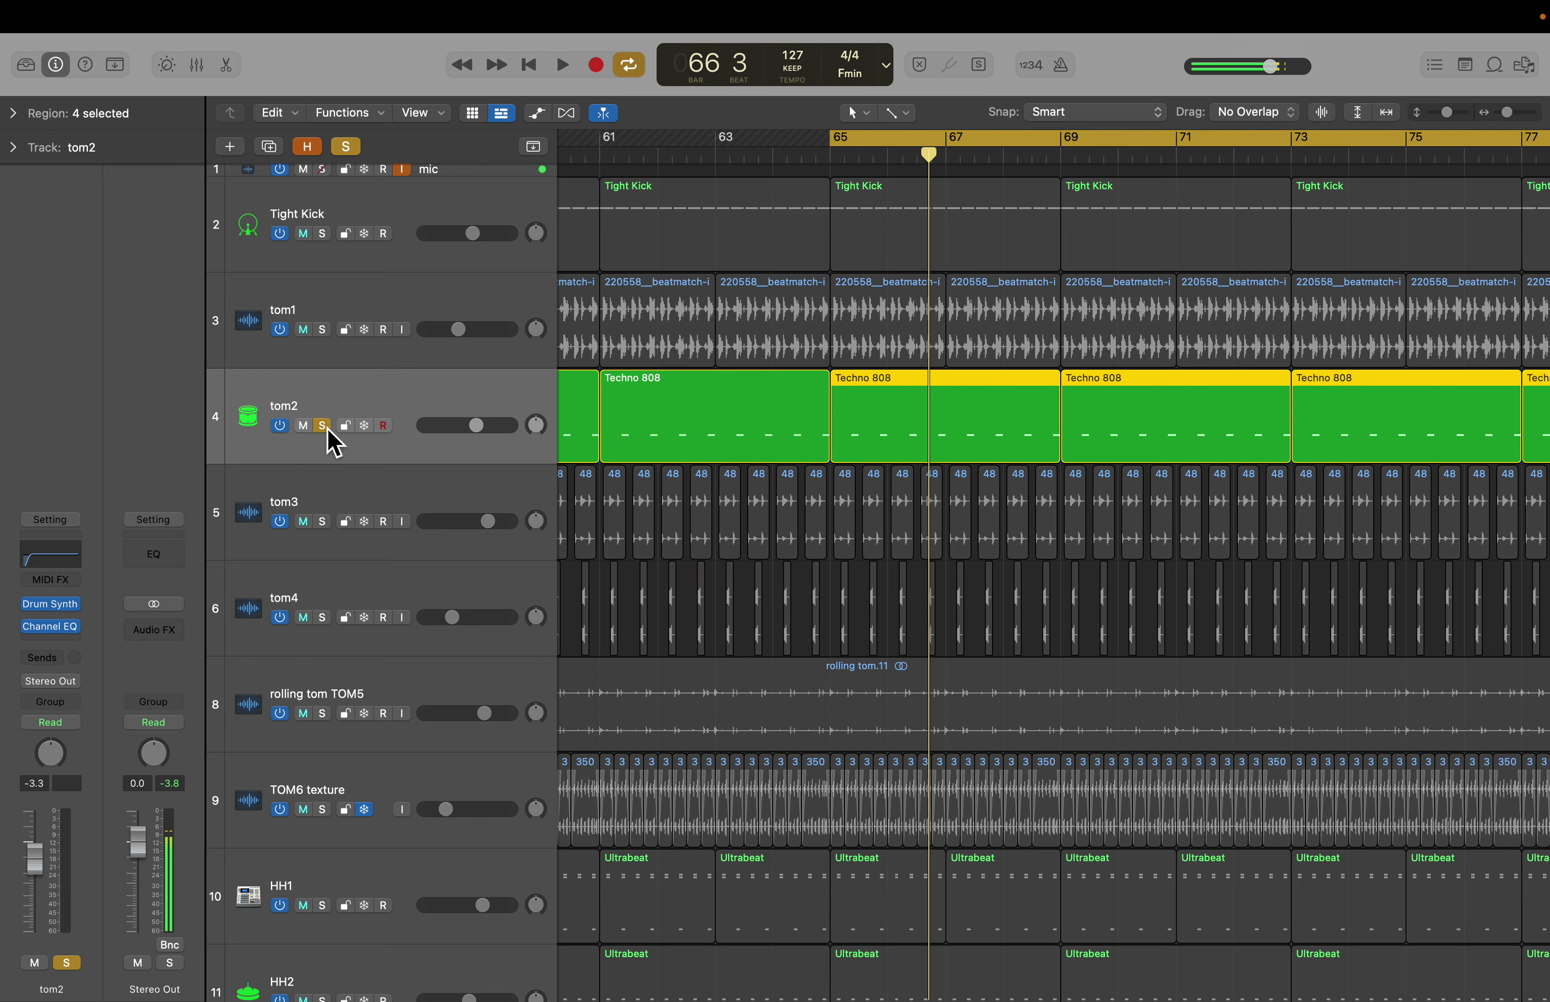
{"action": "left_click", "coordinate": [323, 329]}
{"action": "key", "text": "space"}
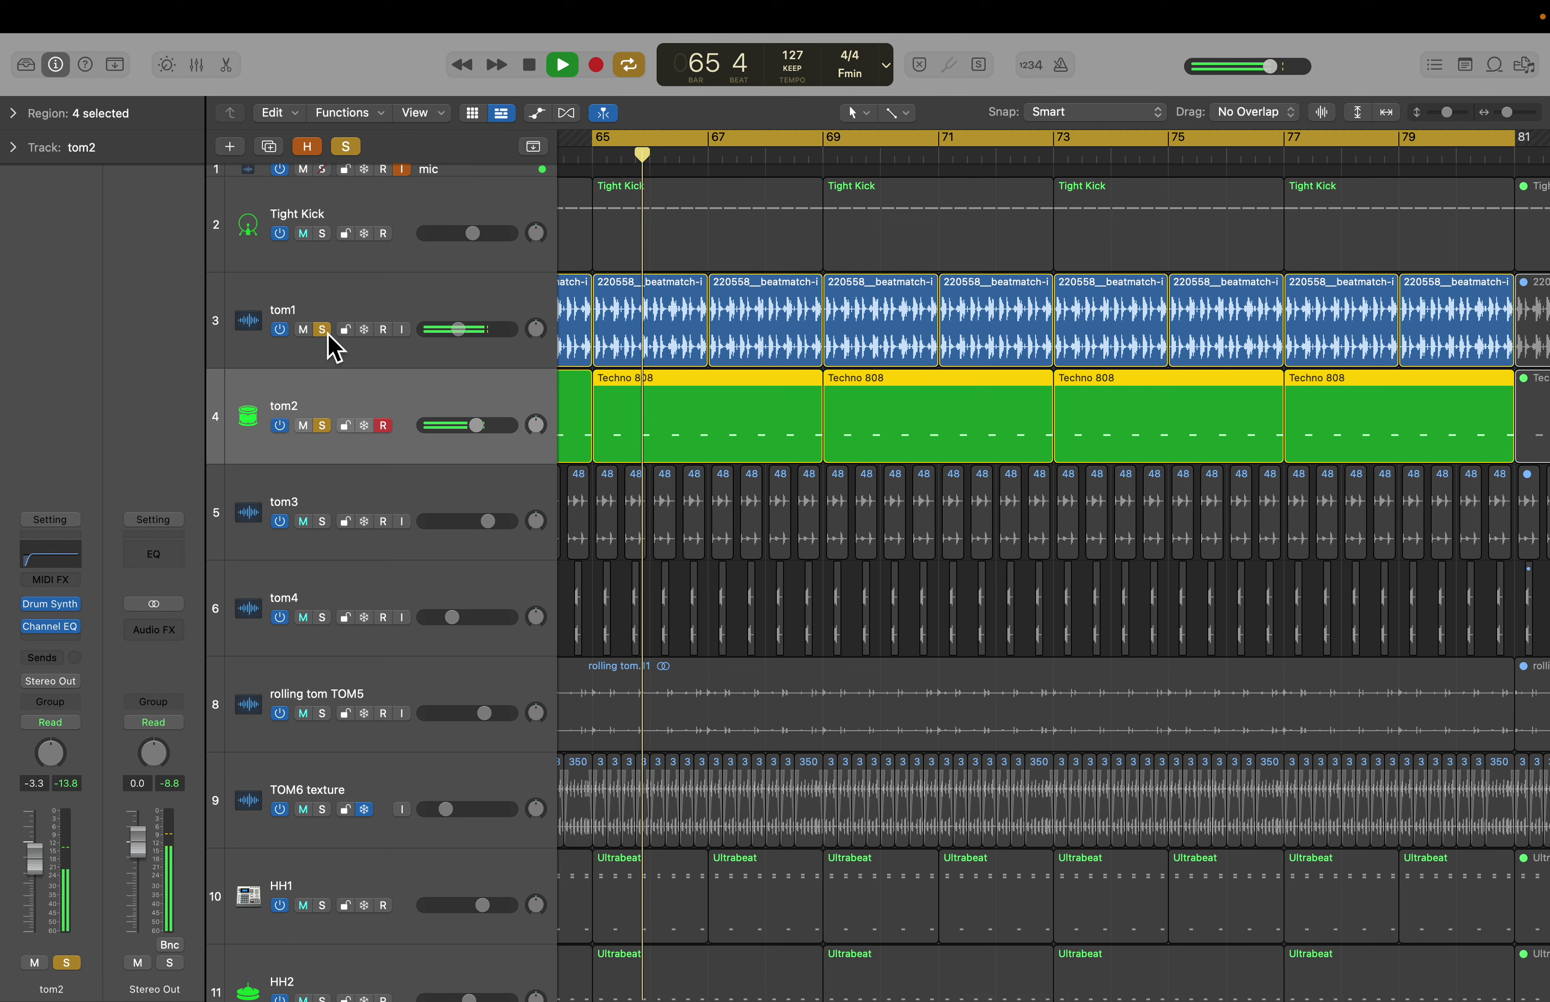
{"action": "left_click", "coordinate": [323, 329]}
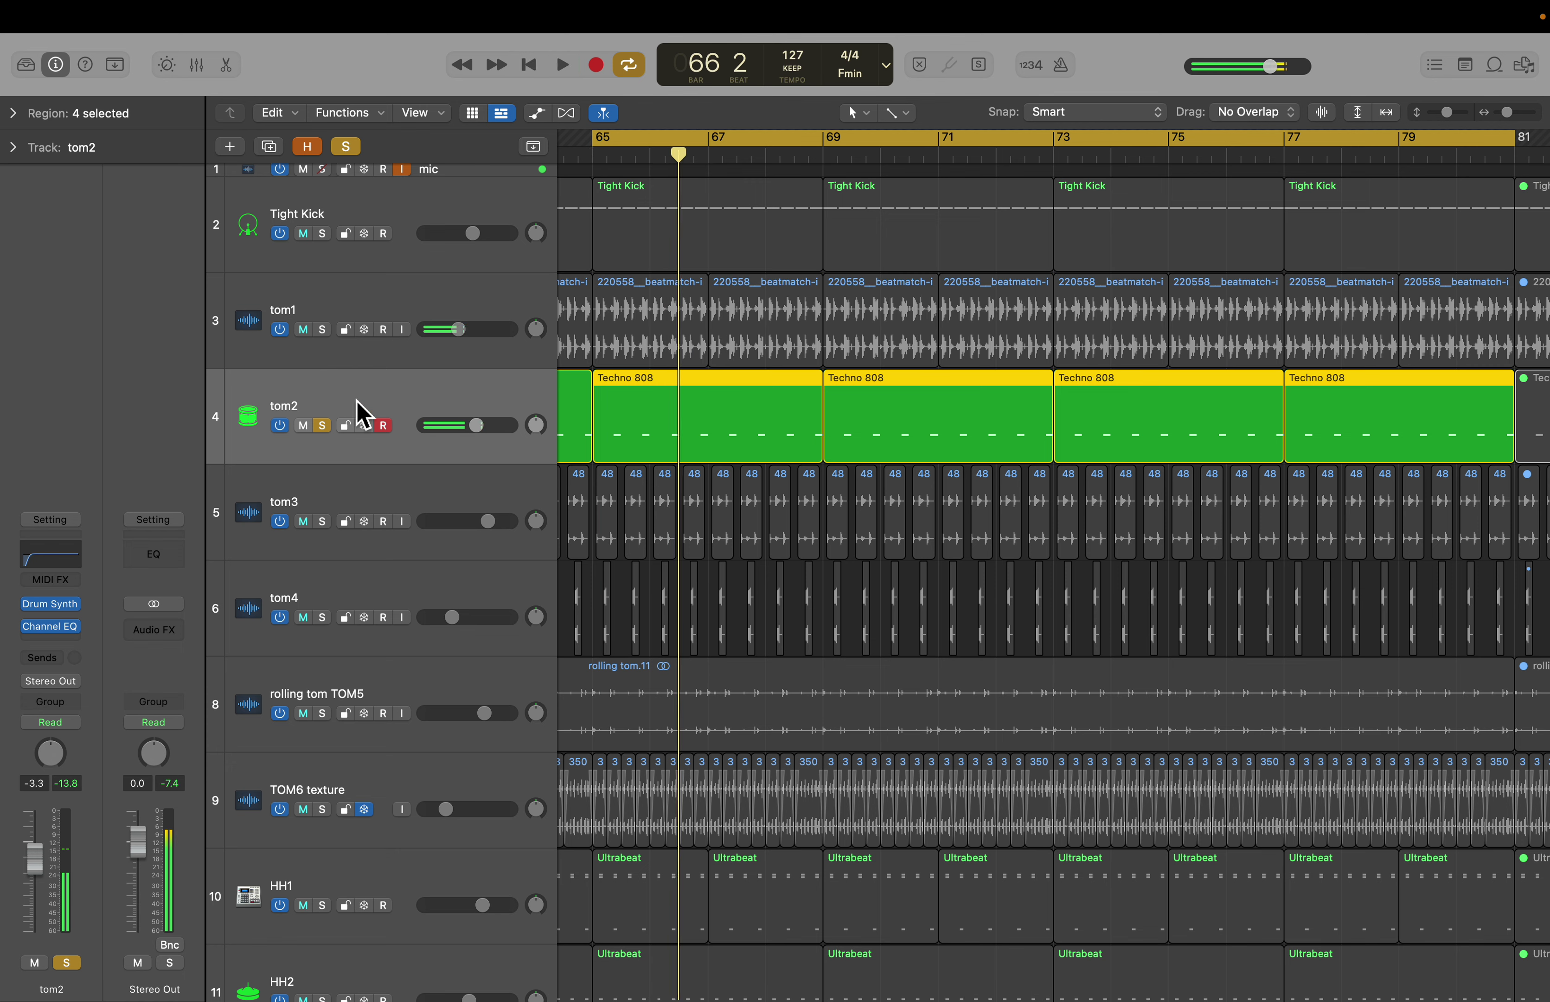
{"action": "left_click", "coordinate": [322, 329]}
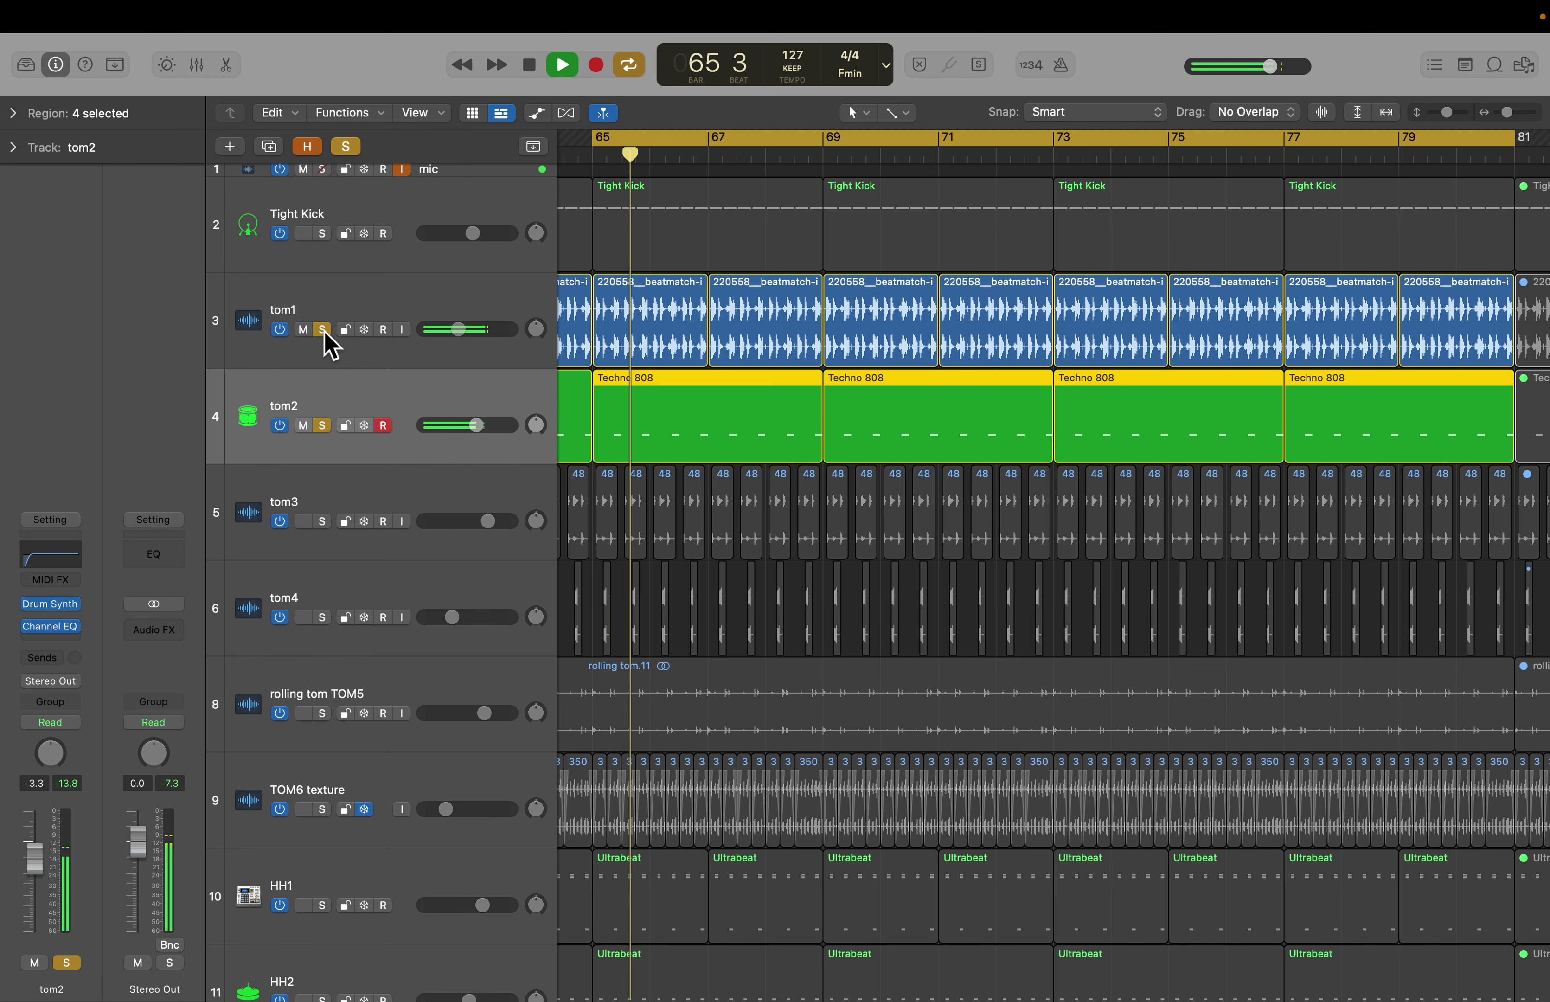
{"action": "key", "text": "space"}
{"action": "left_click", "coordinate": [324, 331]}
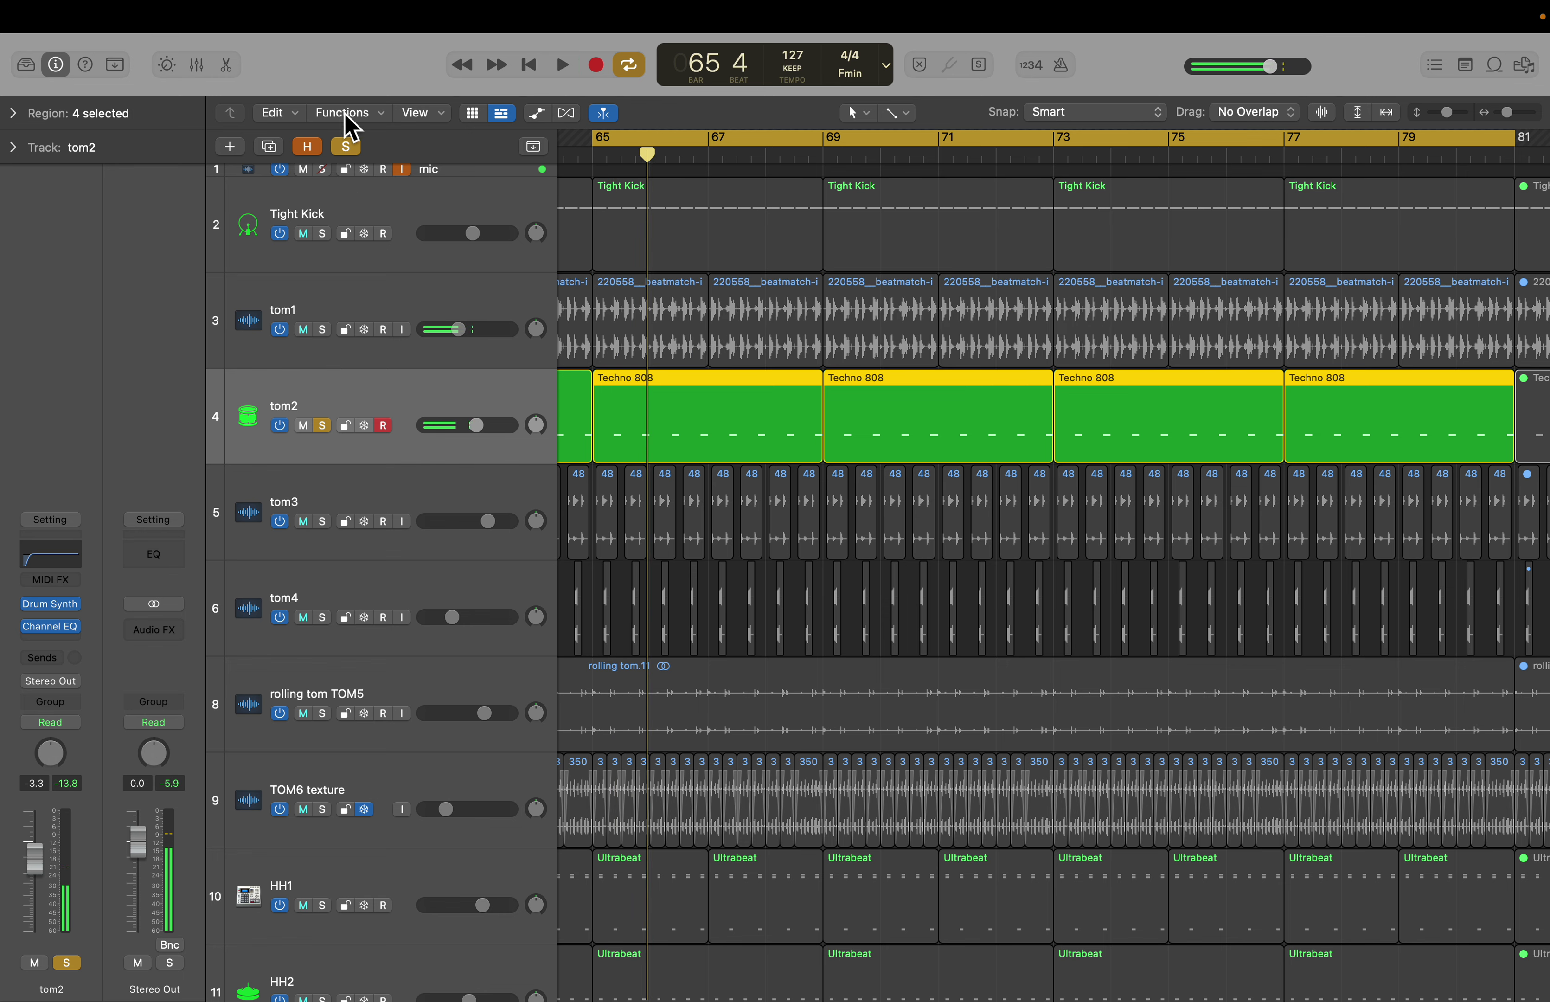
{"action": "left_click", "coordinate": [348, 148]}
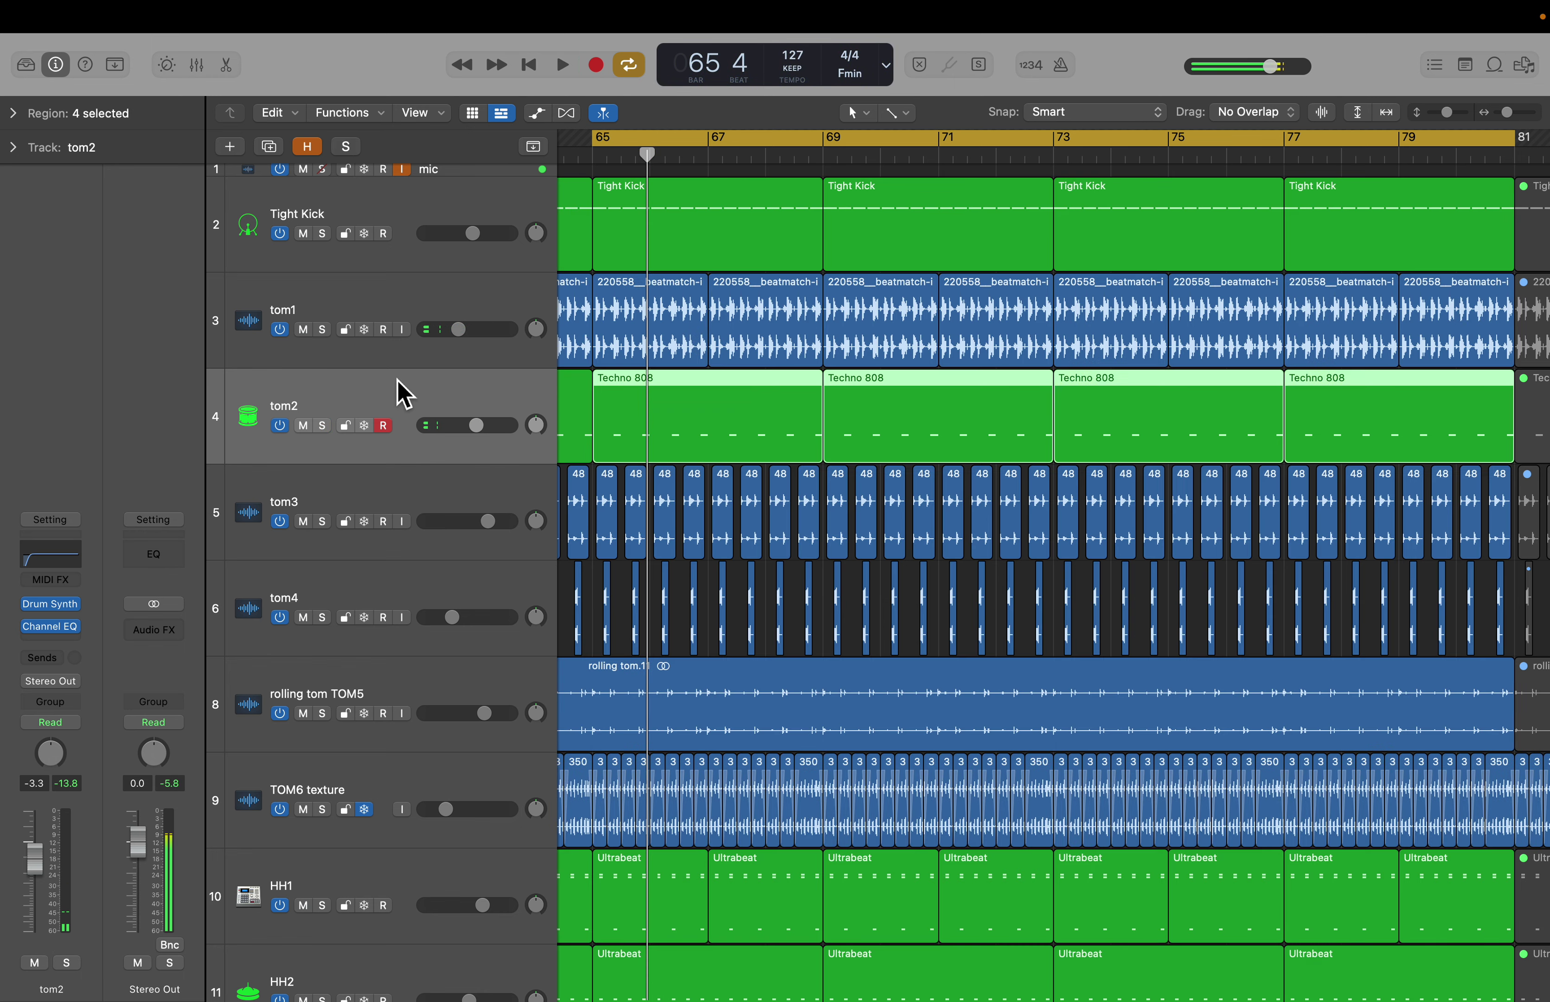
Step: Review tom2's Tight Tom settings in Drum Synth, check the tom1 and tom3 channels for comparison, and close the synth
{"action": "left_click", "coordinate": [52, 604]}
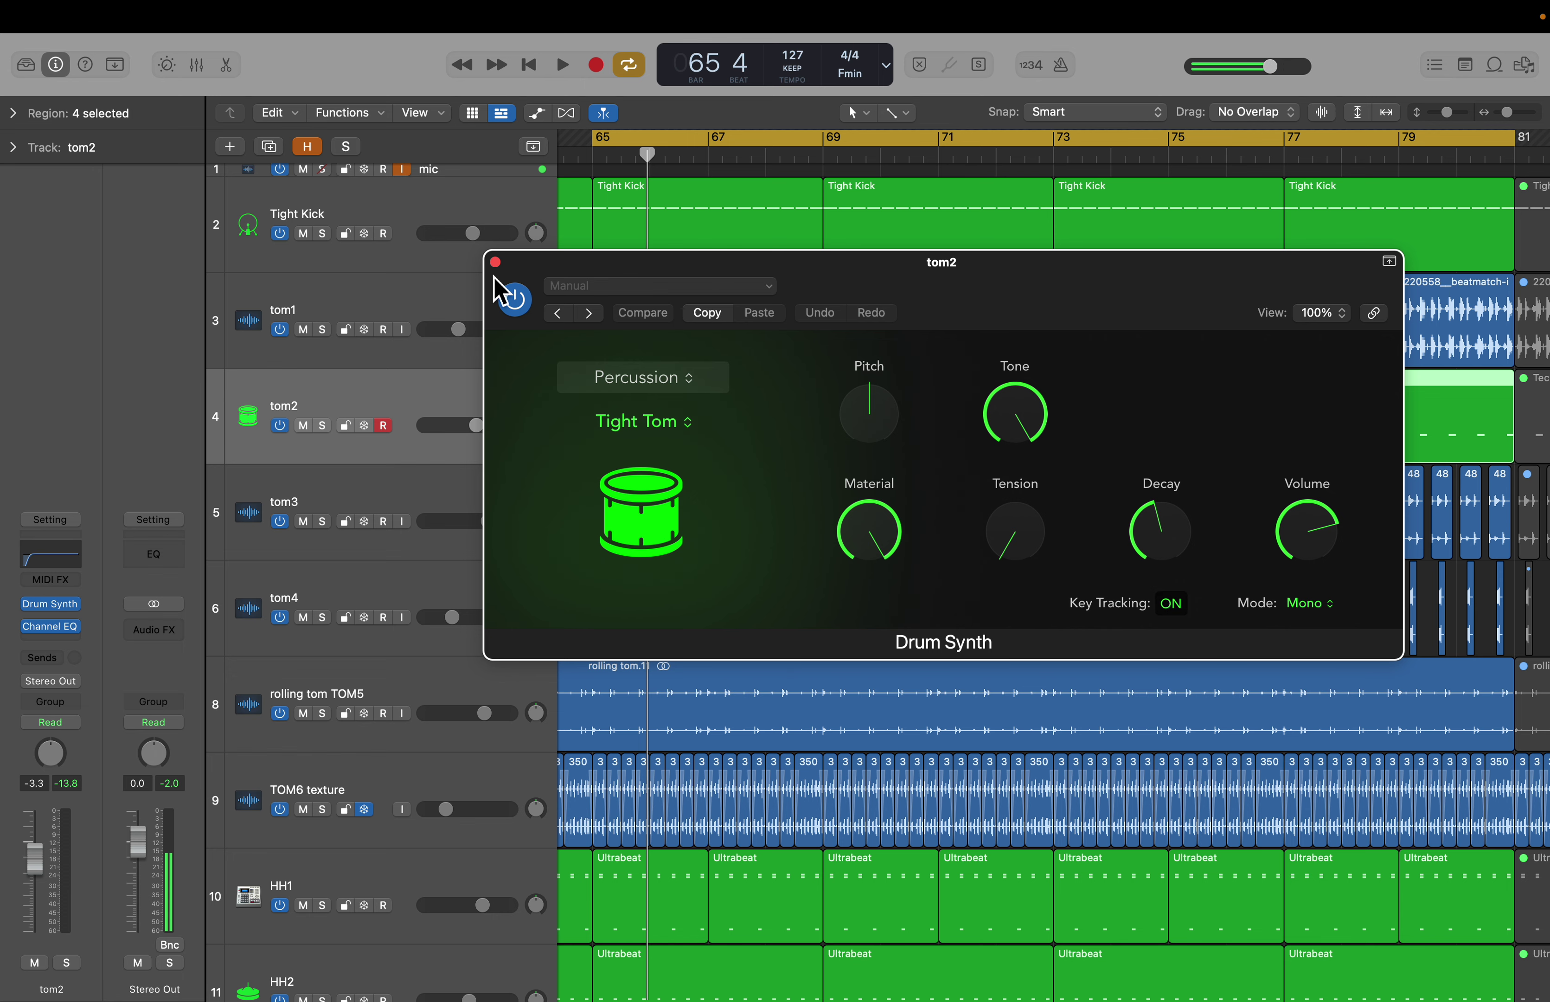
{"action": "left_click", "coordinate": [495, 263]}
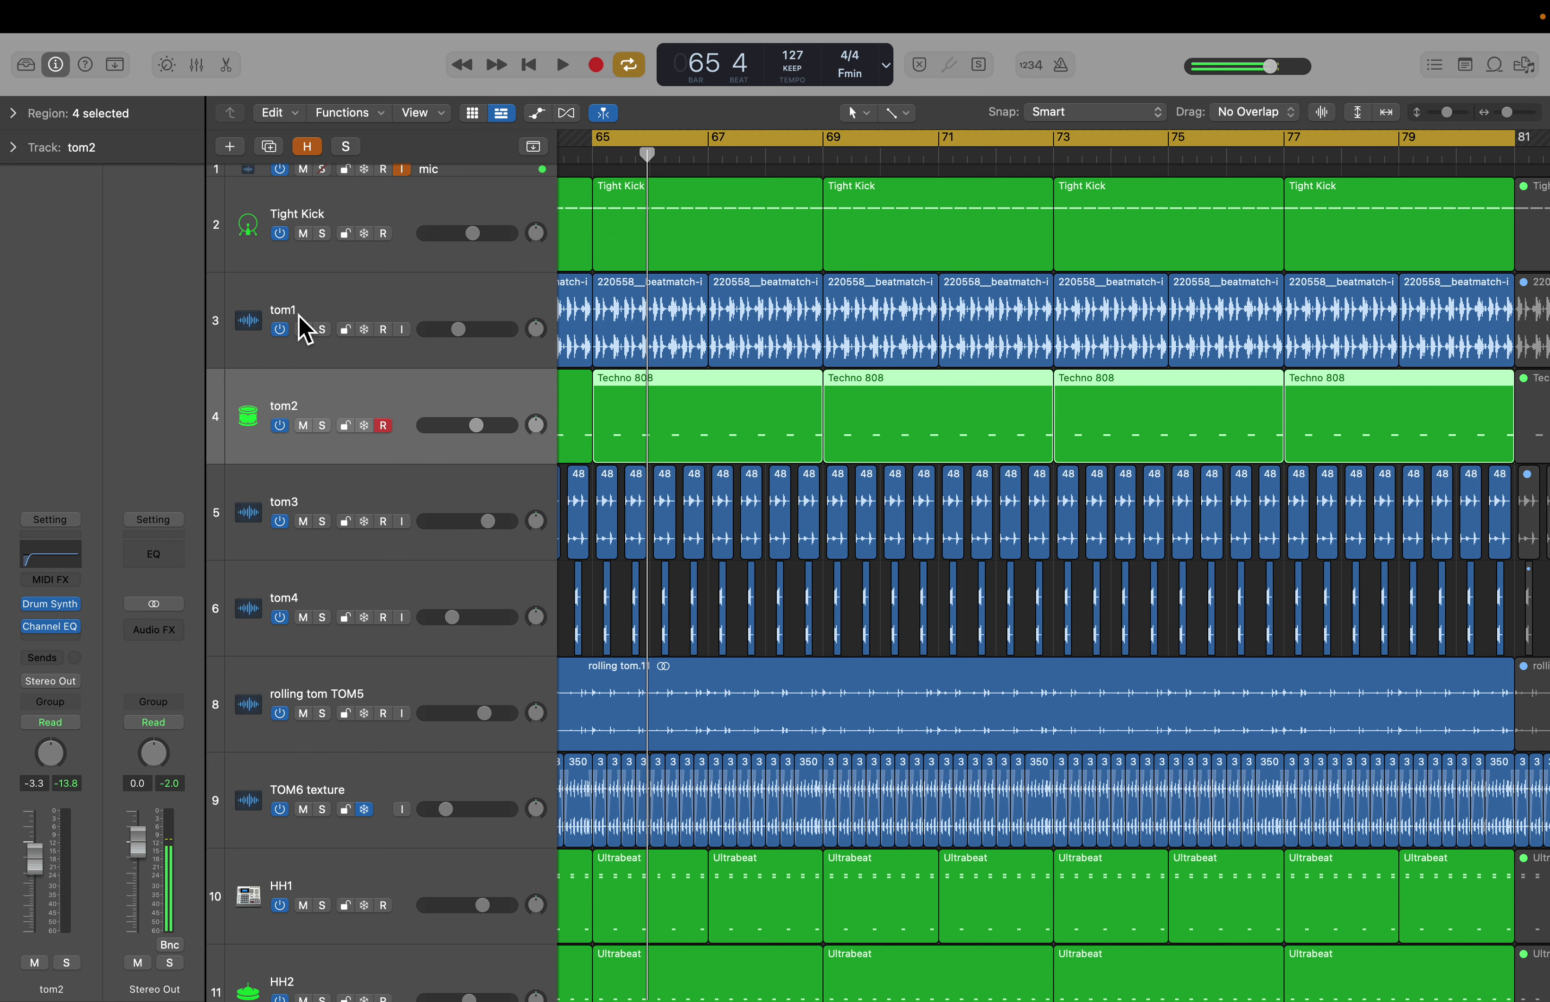
{"action": "left_click", "coordinate": [334, 314]}
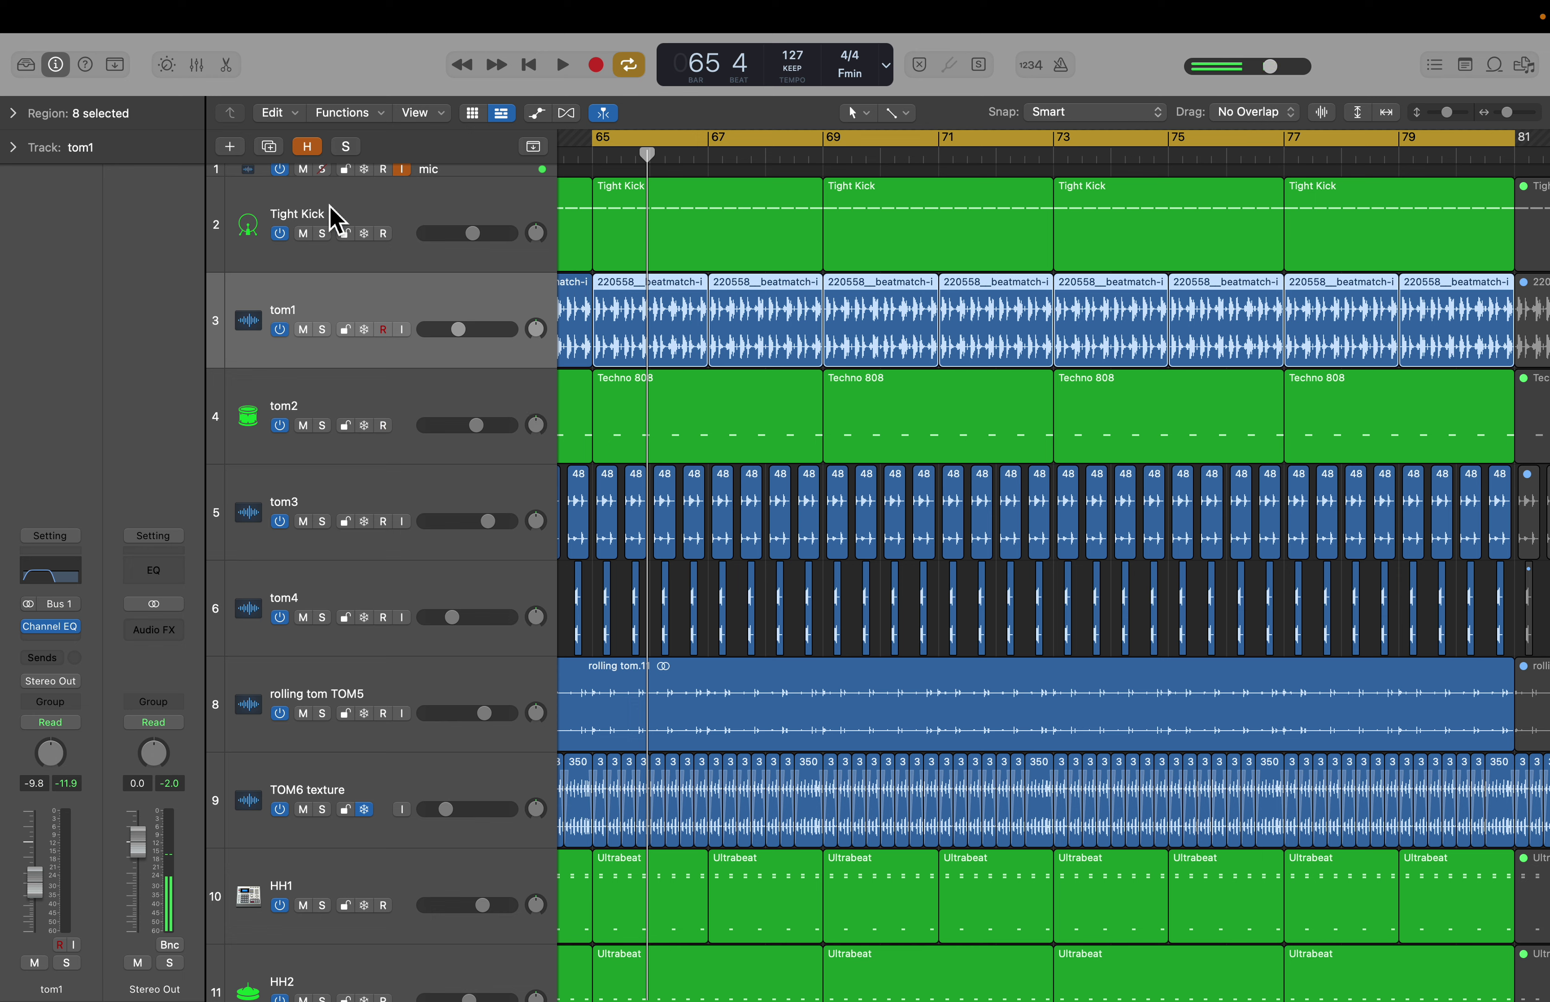
{"action": "left_click", "coordinate": [345, 490]}
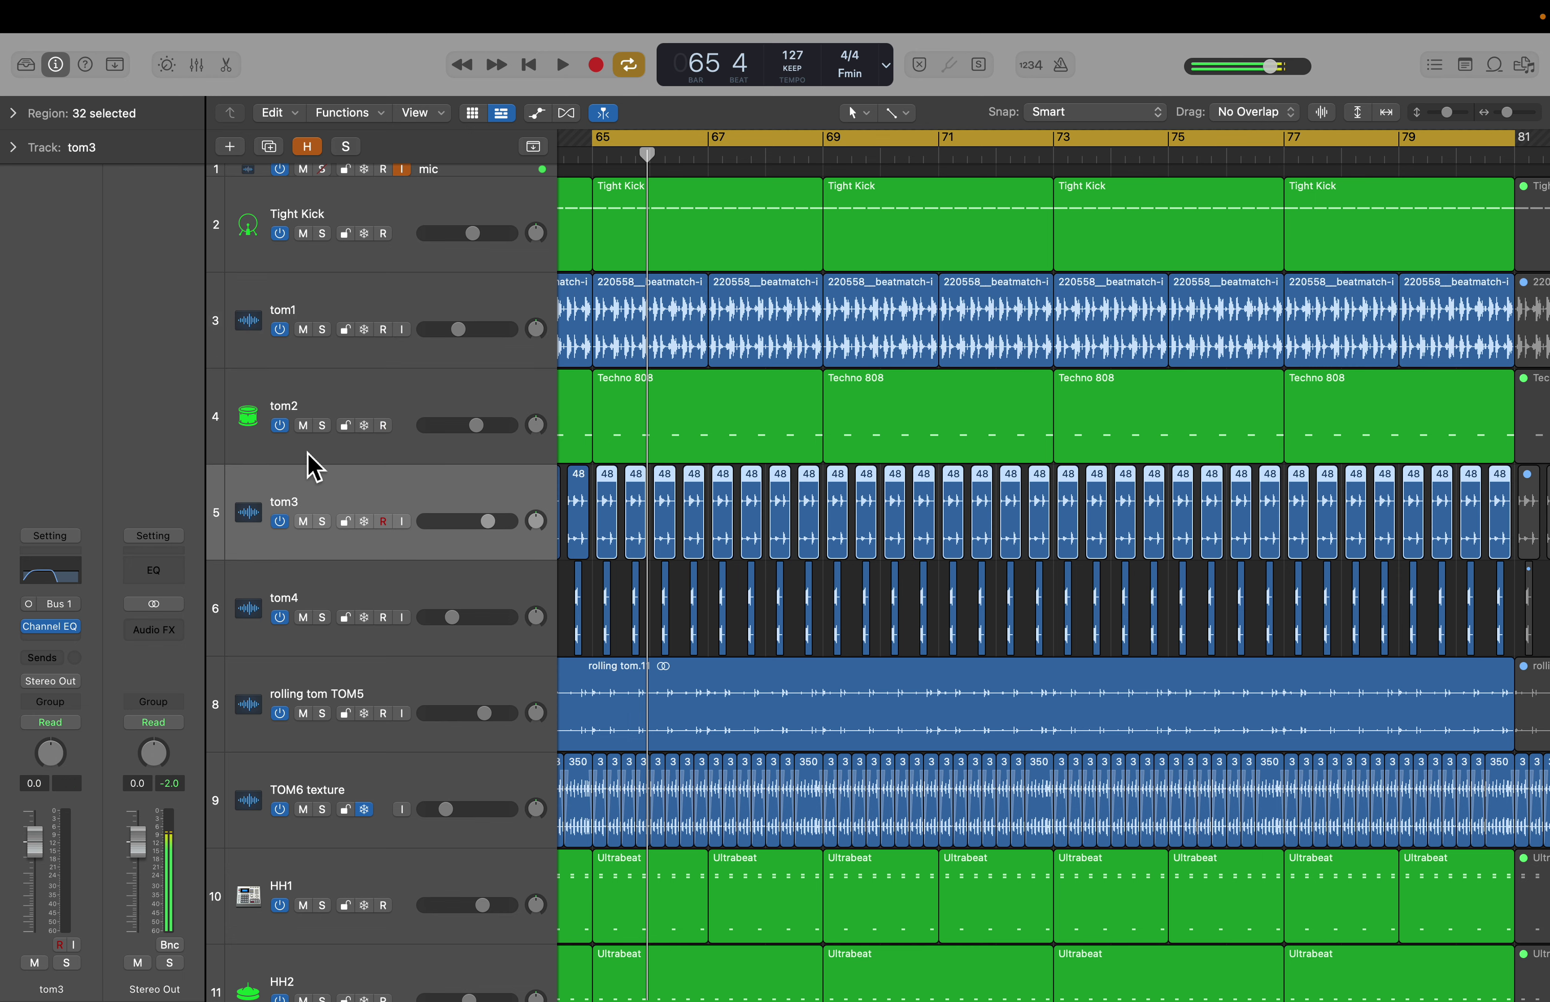
{"action": "left_click", "coordinate": [356, 415]}
{"action": "left_click", "coordinate": [68, 609]}
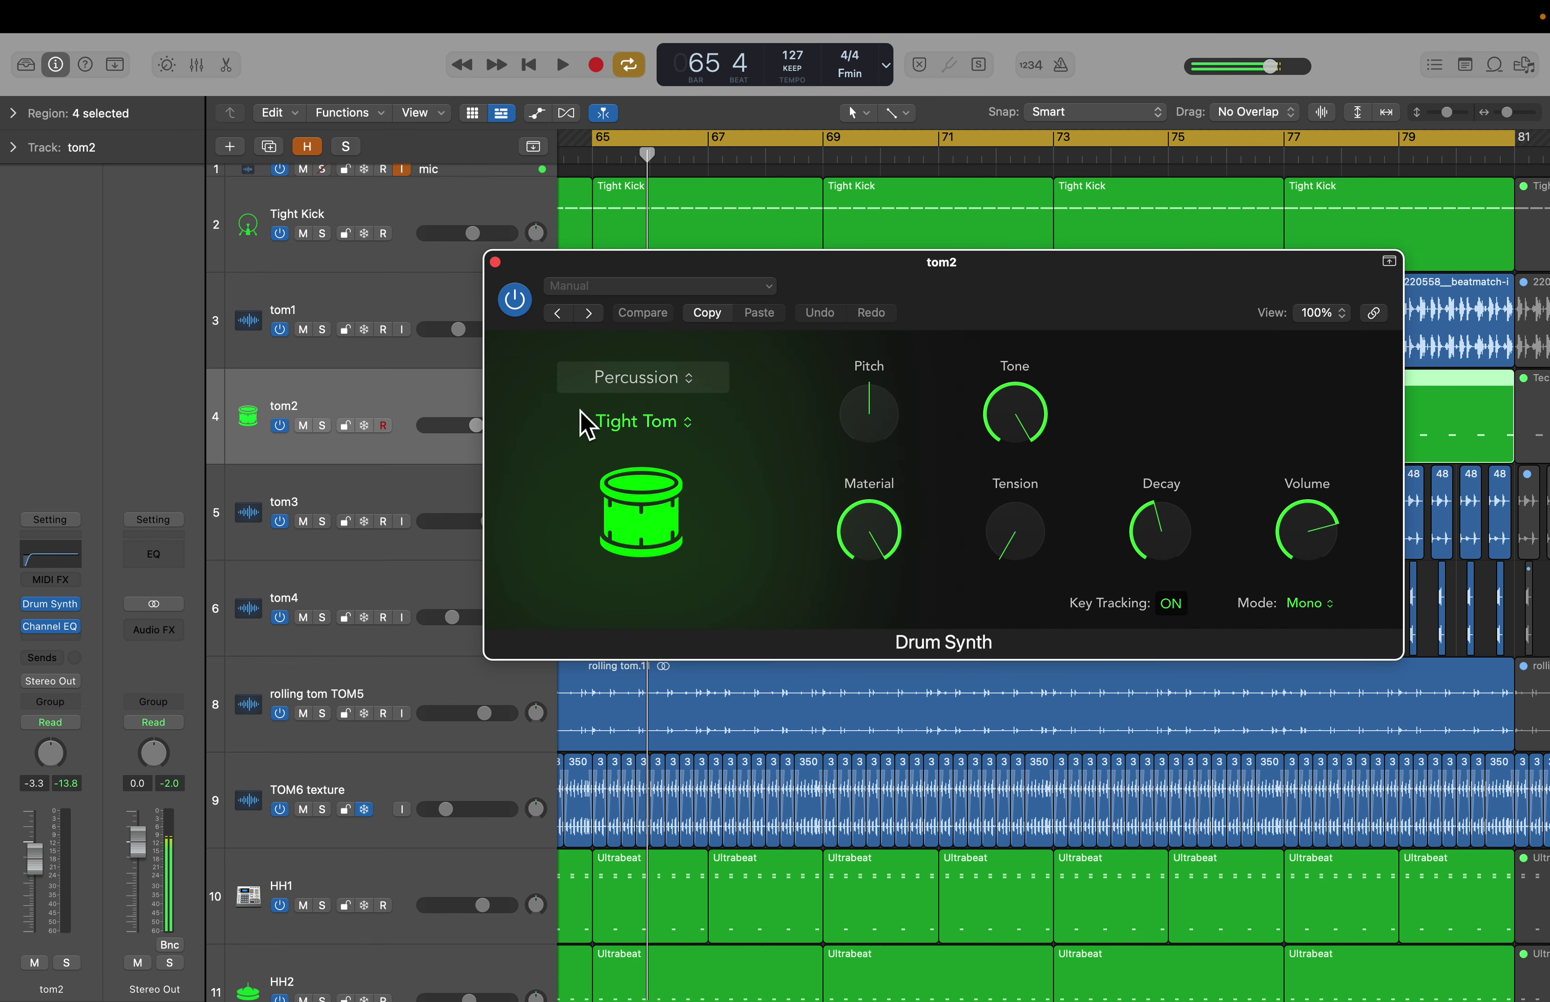
{"action": "left_click", "coordinate": [494, 262]}
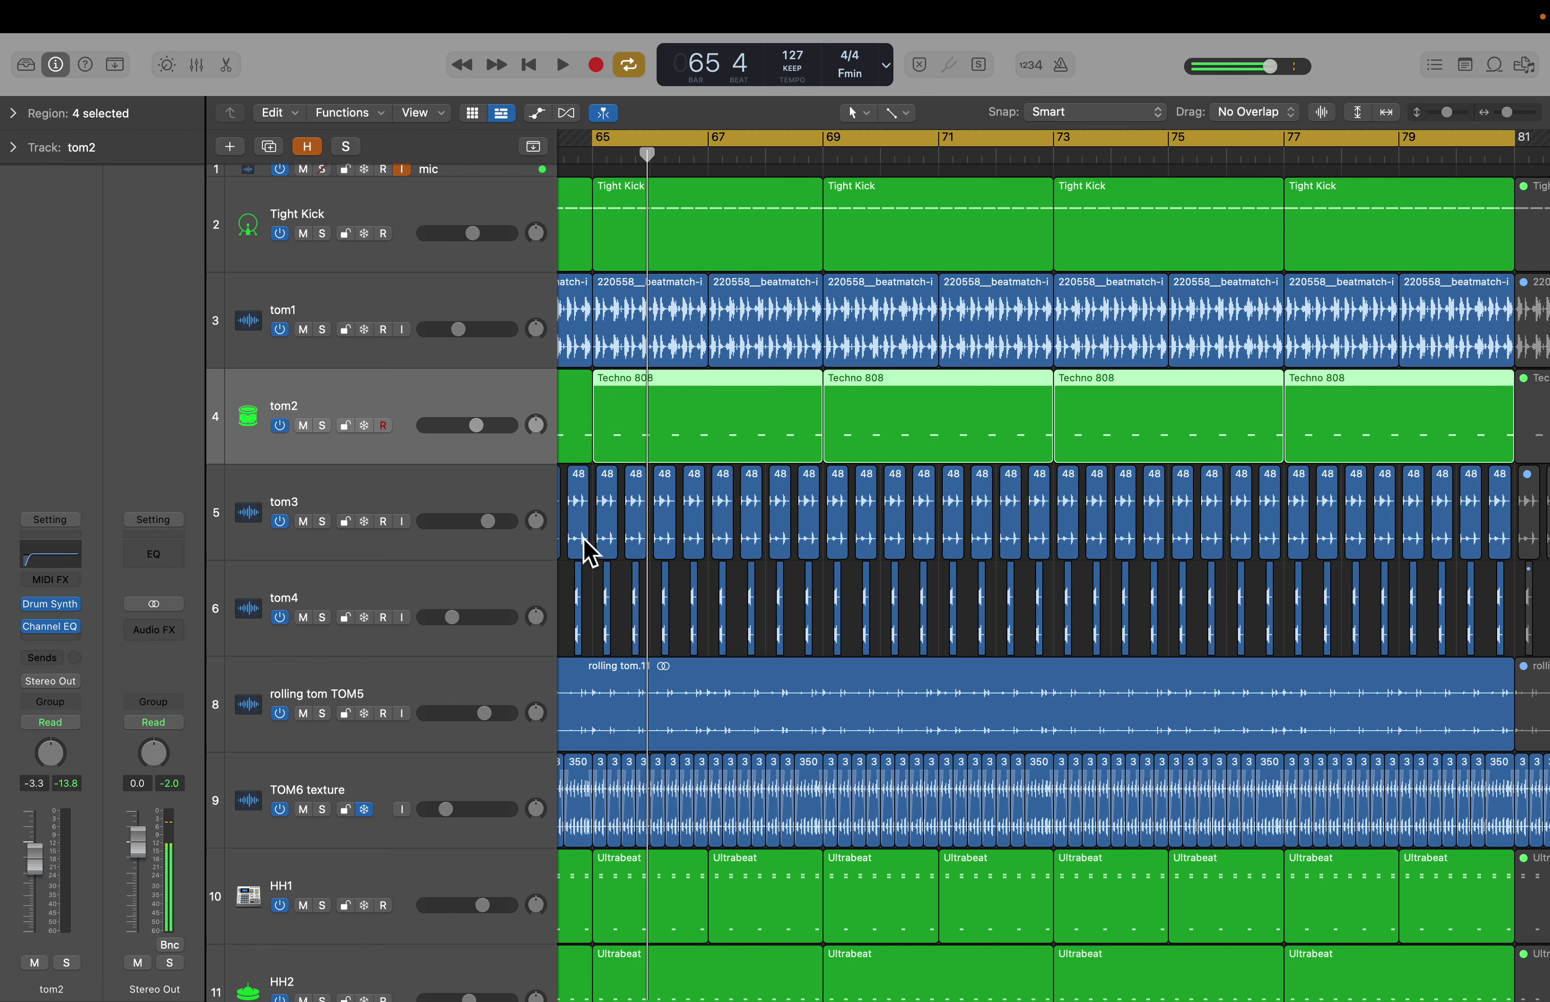
Step: Solo the tom3 track, audition it from bar 65, and unsolo it
{"action": "left_click", "coordinate": [420, 493]}
{"action": "left_click", "coordinate": [323, 523]}
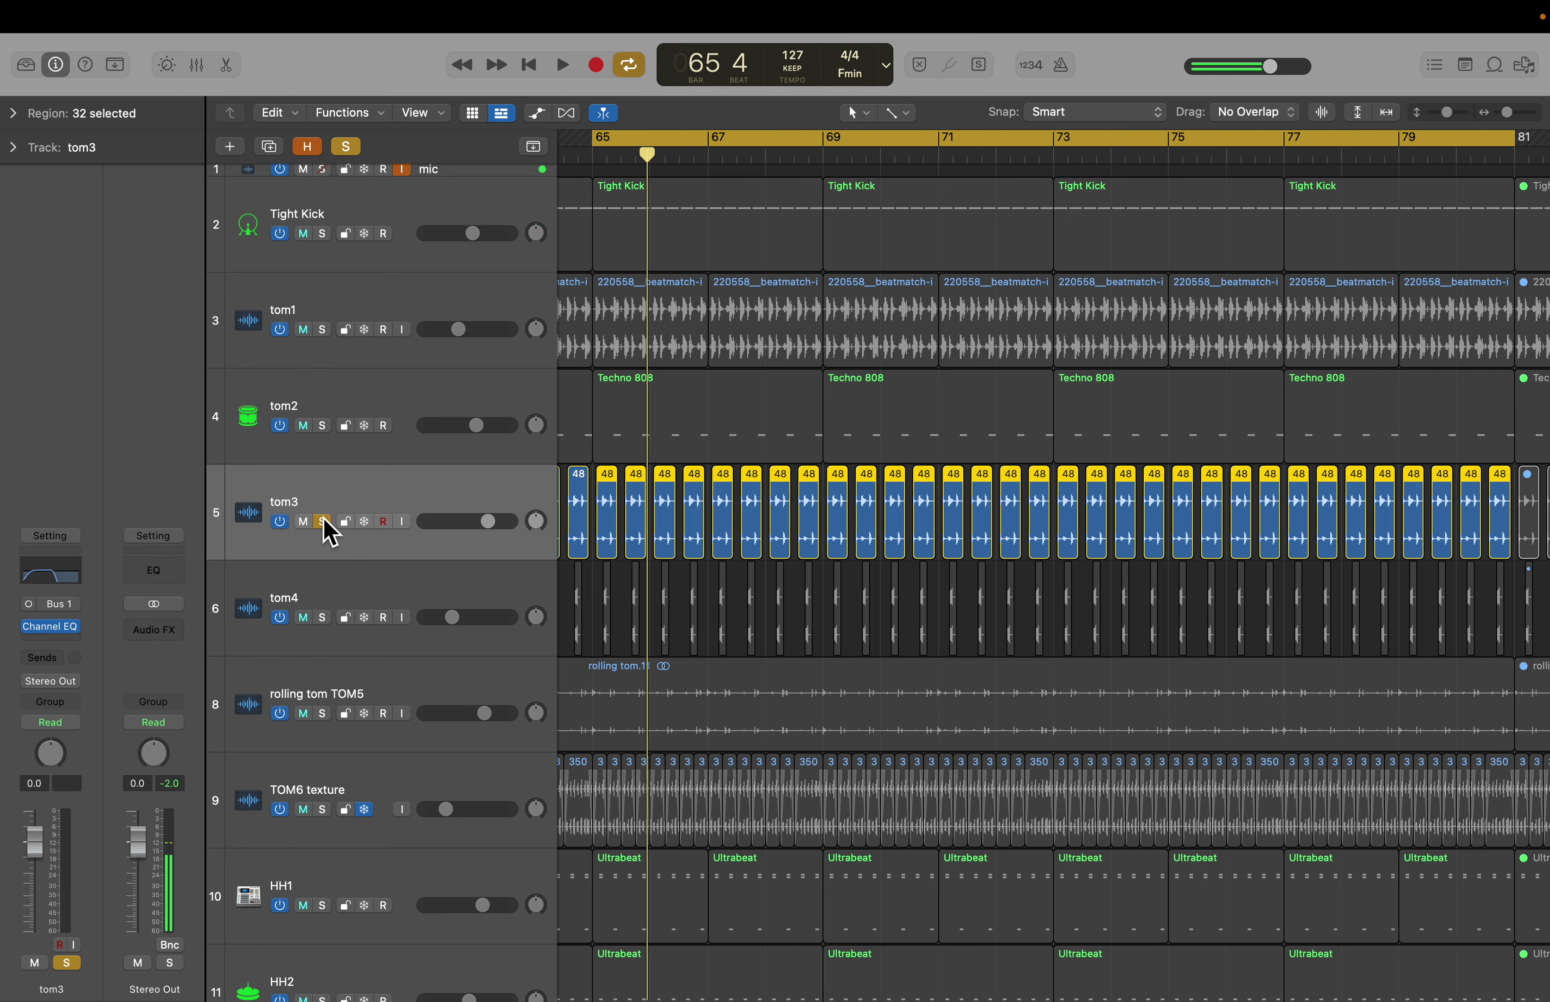
{"action": "key", "text": "space"}
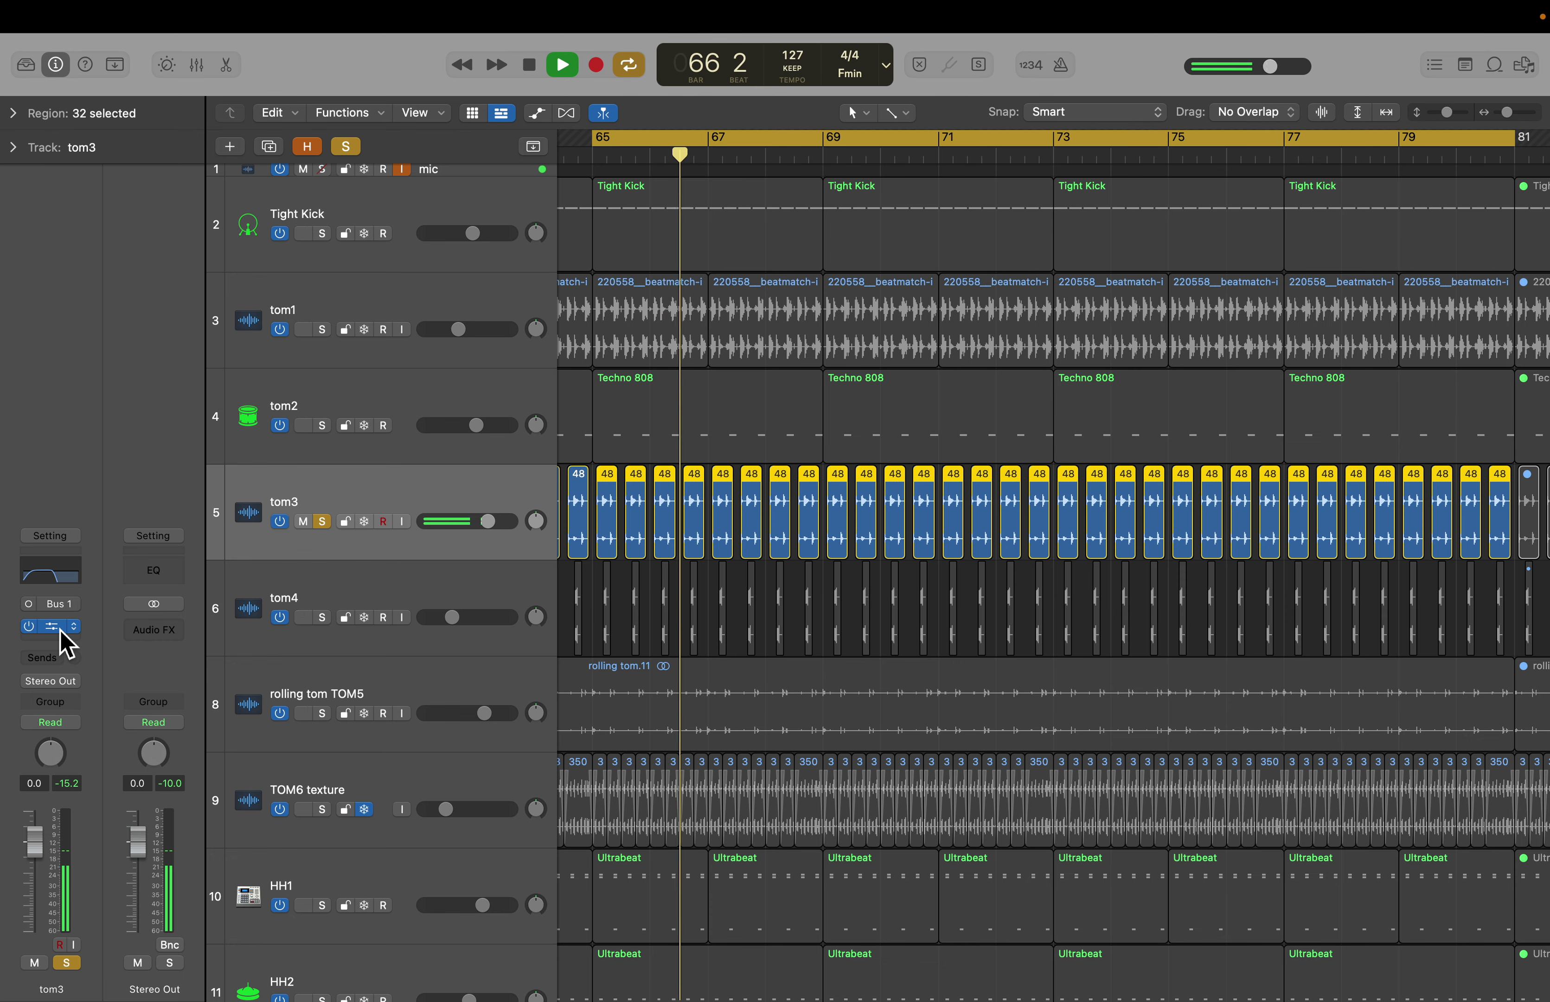
{"action": "key", "text": "space"}
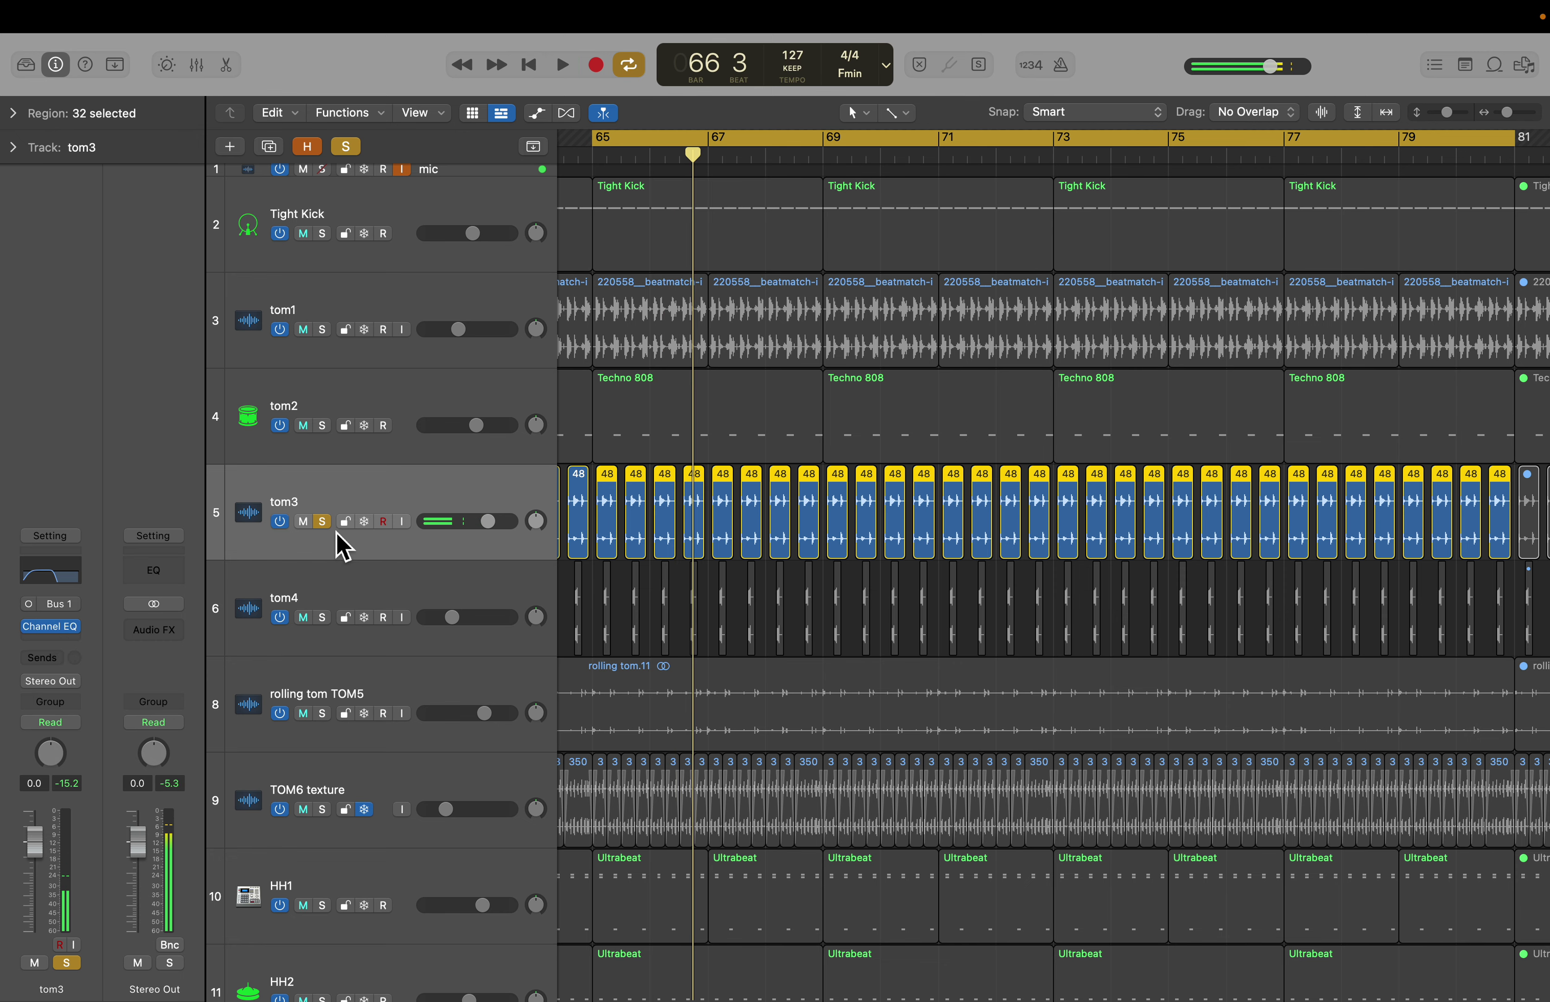
{"action": "left_click", "coordinate": [326, 525]}
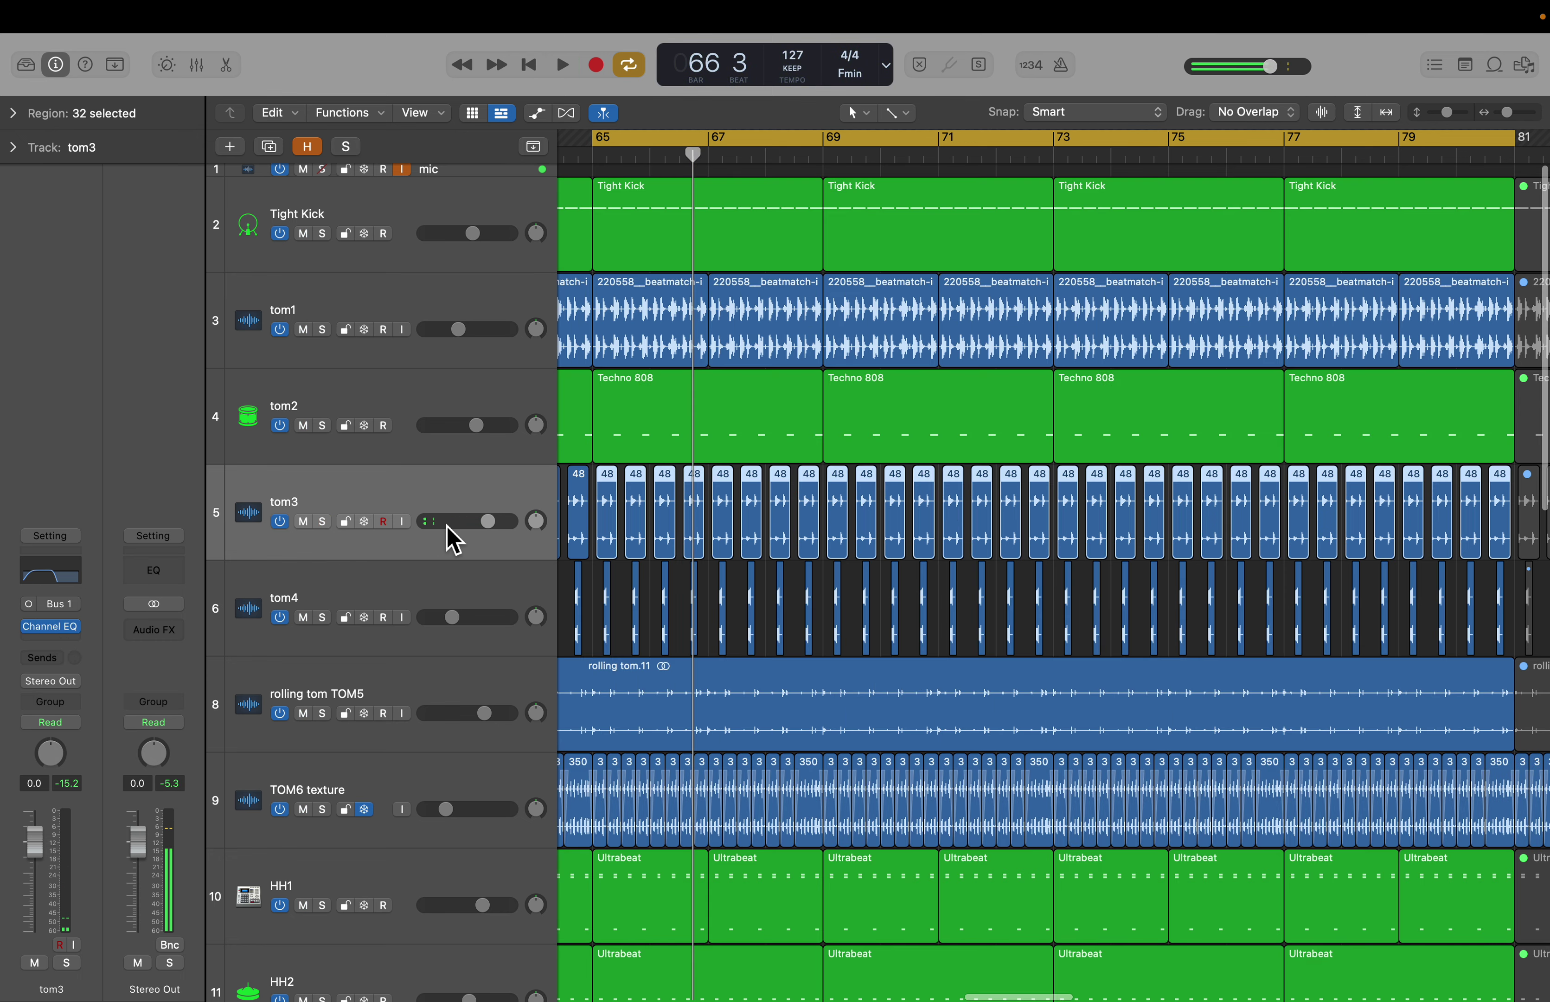
Step: Examine tom3's chopped regions up close against the neighbouring tracks, and check its Channel EQ
{"action": "key", "text": "super+Right"}
{"action": "key", "text": "super+Right"}
{"action": "key", "text": "super+Right"}
{"action": "key", "text": "super+Right"}
{"action": "key", "text": "super+Right"}
{"action": "key", "text": "super+Right"}
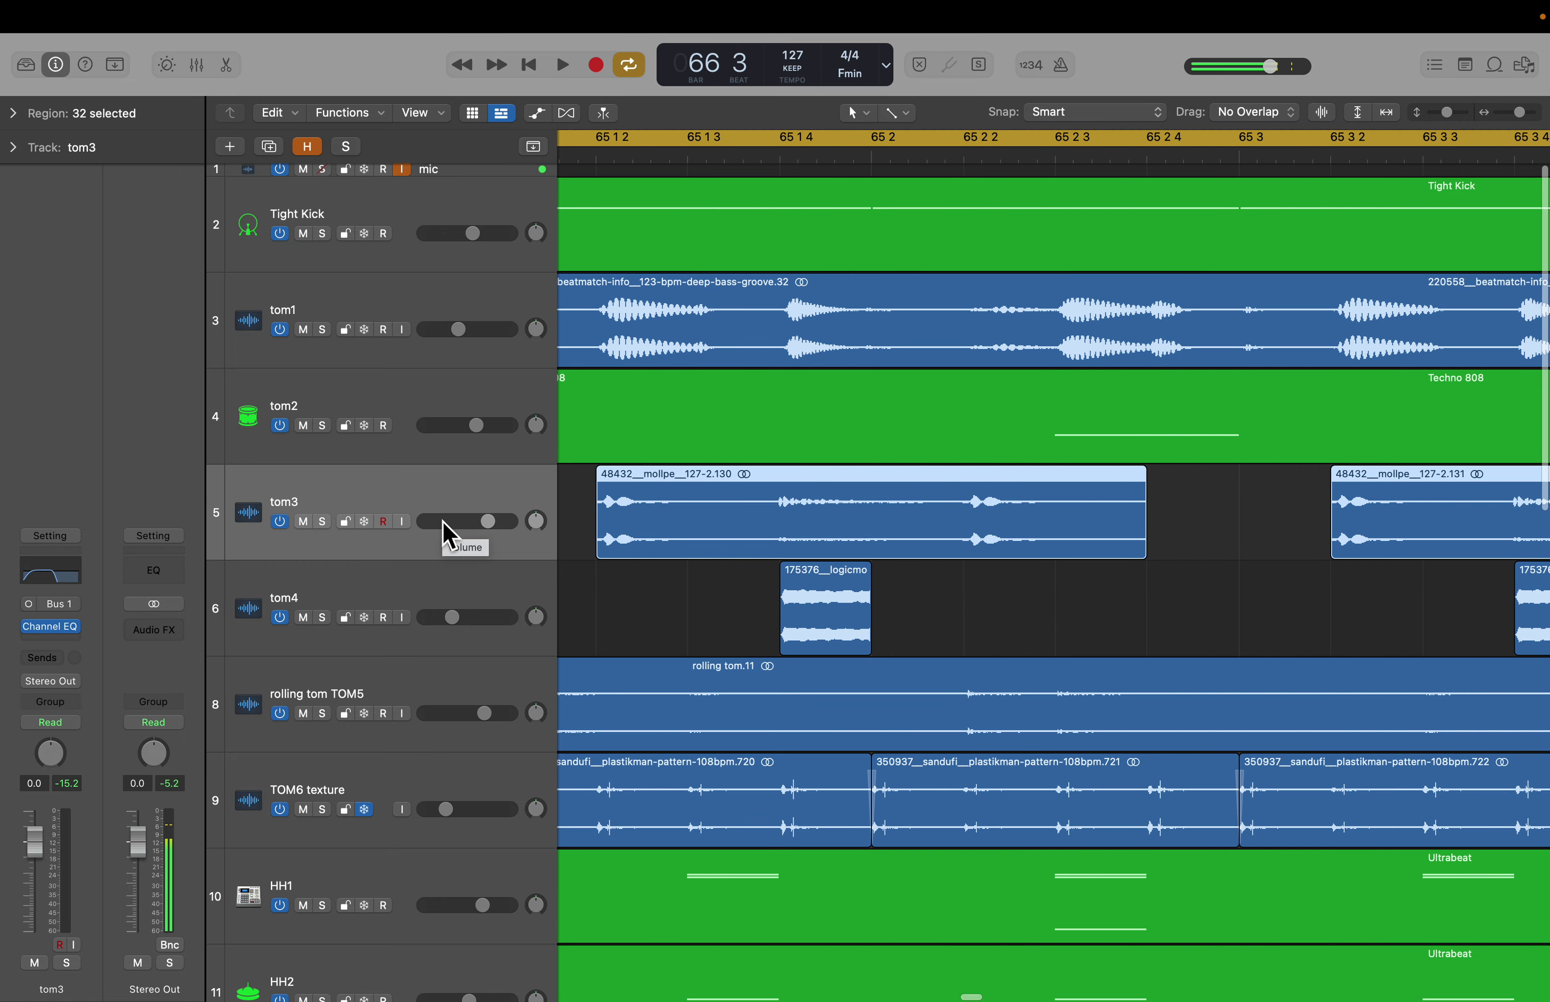
{"action": "key", "text": "super+Left"}
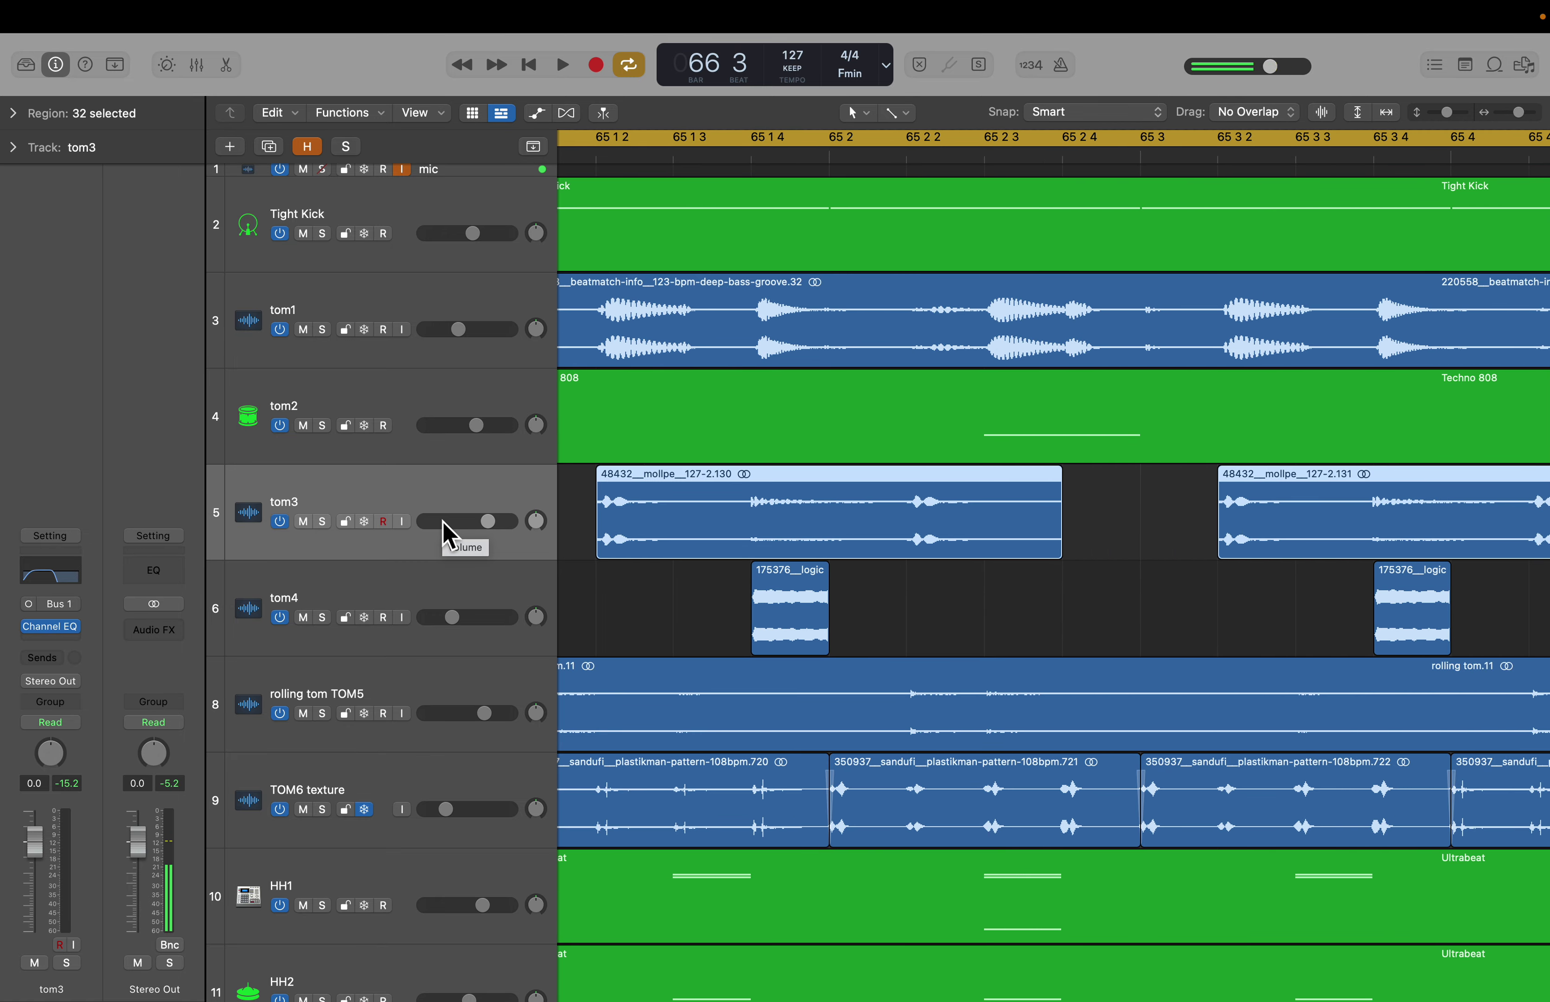
{"action": "key", "text": "super+Left"}
{"action": "key", "text": "super+Left"}
{"action": "key", "text": "super+Left"}
{"action": "key", "text": "super+Left"}
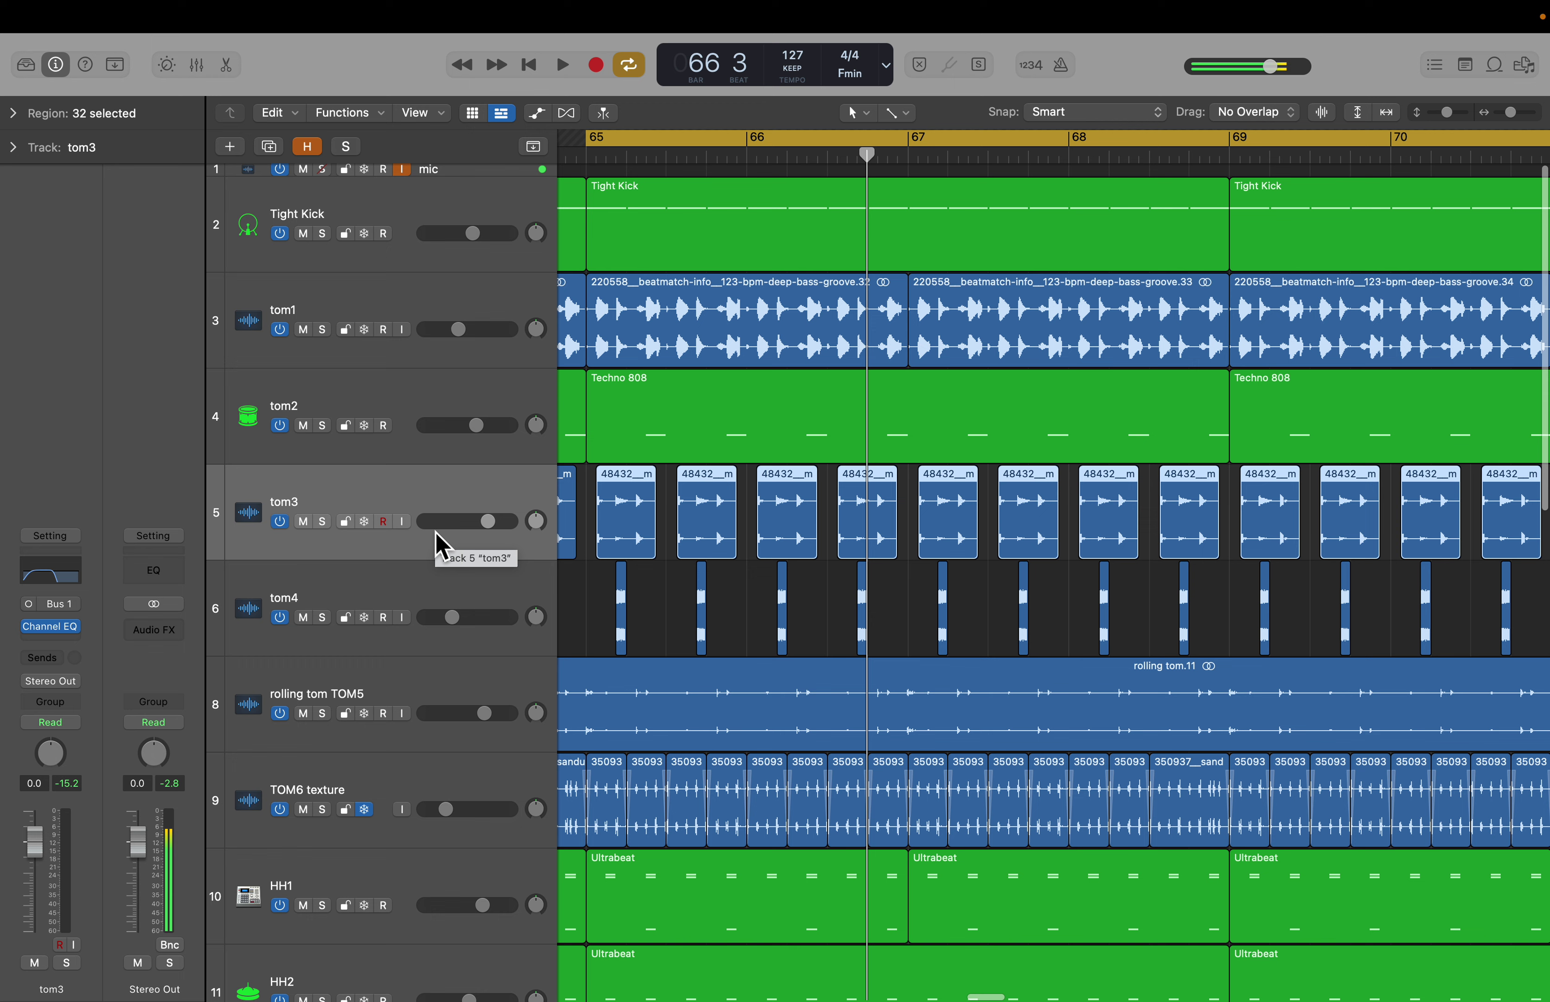
{"action": "left_click", "coordinate": [61, 582]}
{"action": "left_click", "coordinate": [492, 261]}
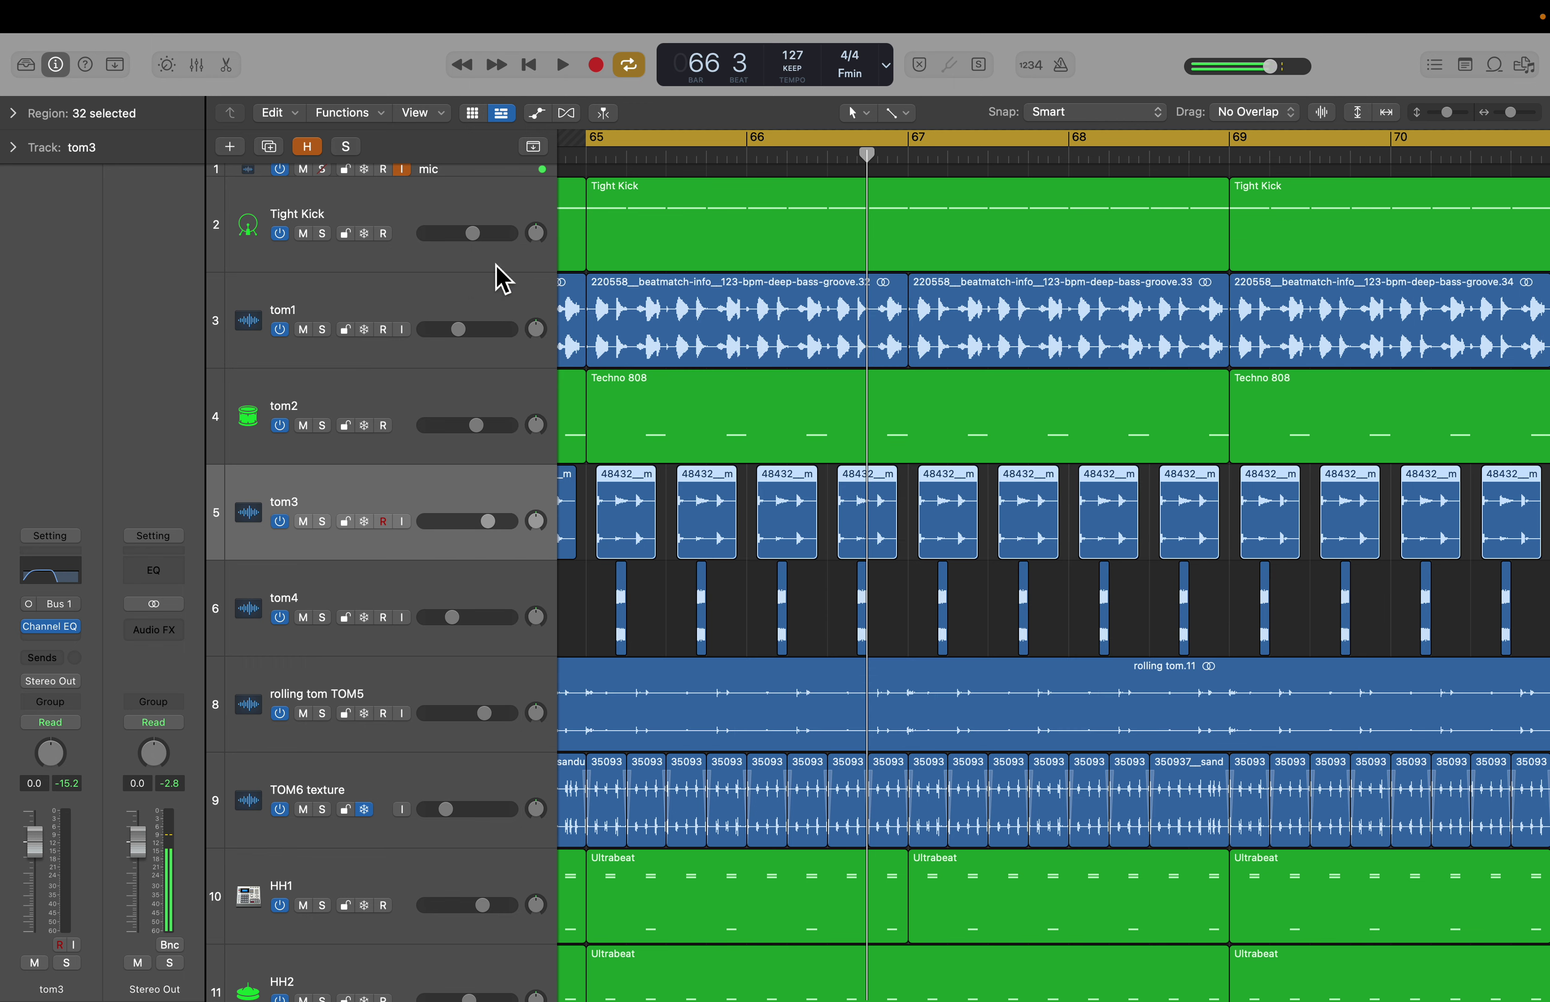
{"action": "left_click", "coordinate": [393, 311]}
Step: Select the tom4 track, audition it in solo from bar 65, and clear its solo
{"action": "left_click", "coordinate": [395, 581]}
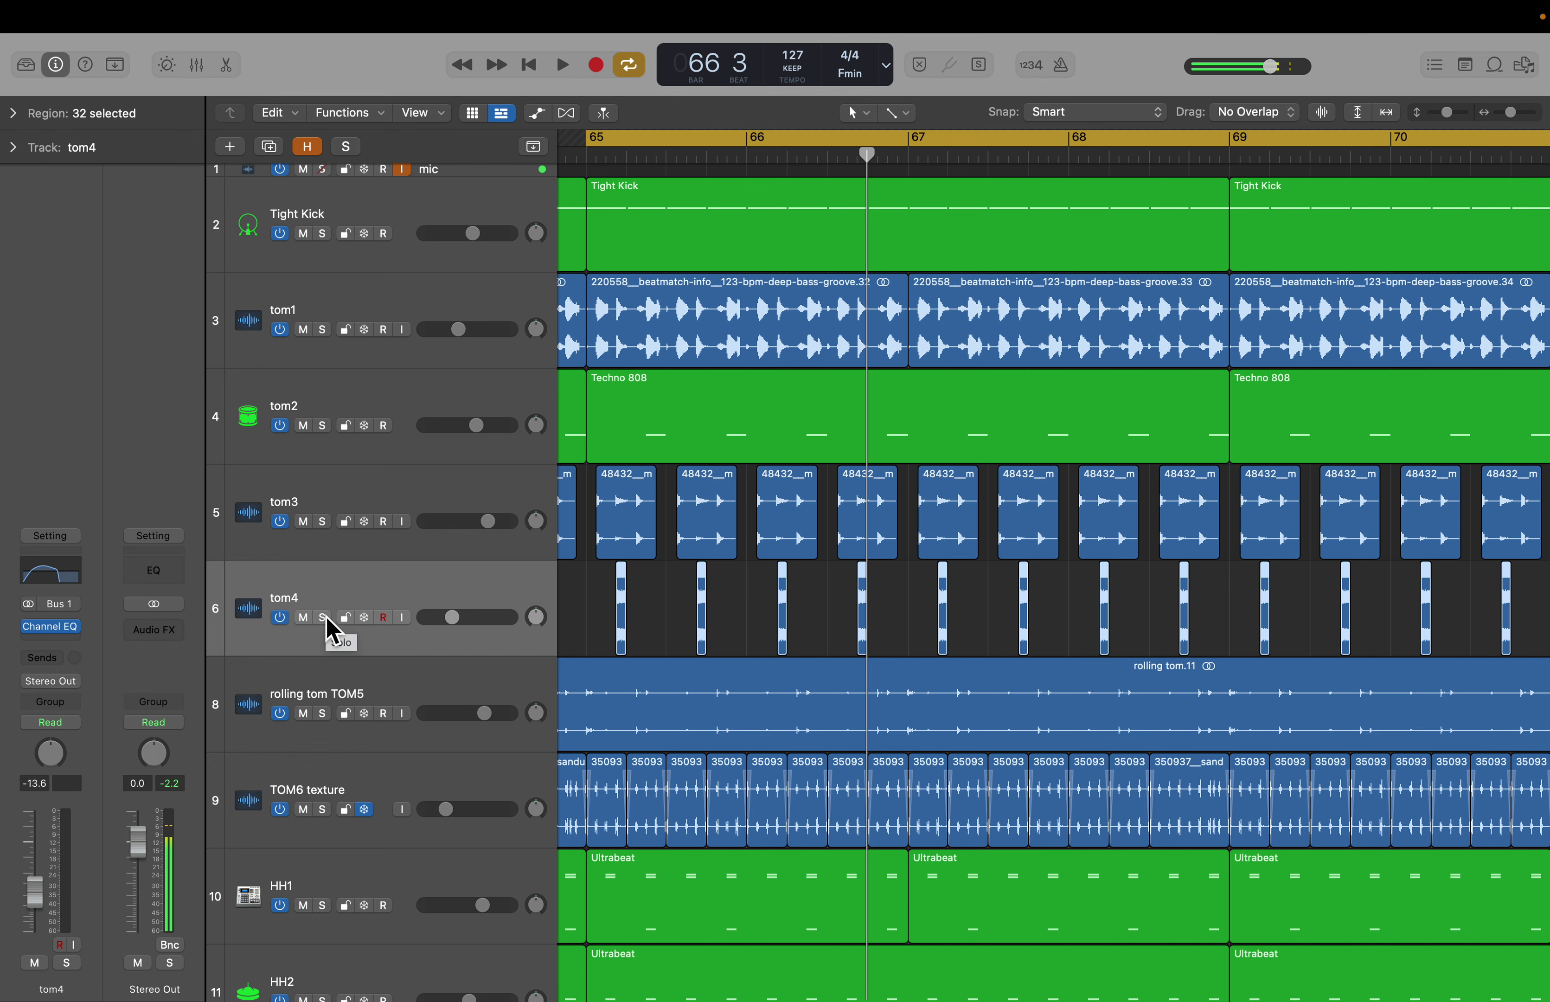
{"action": "left_click", "coordinate": [323, 616]}
{"action": "key", "text": "space"}
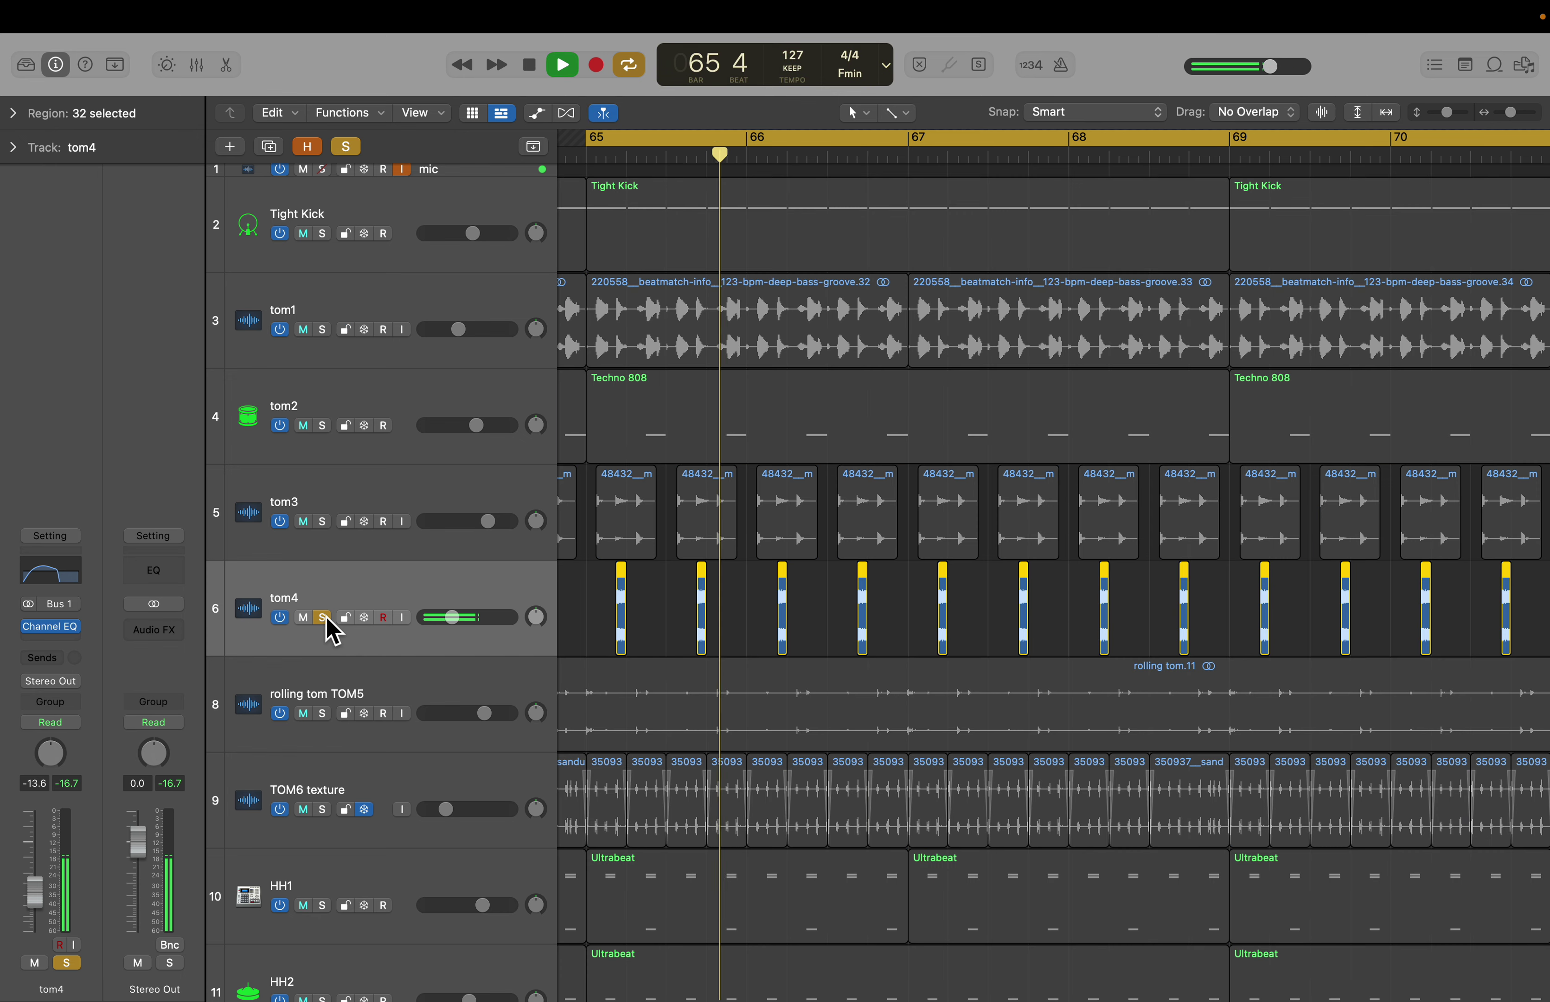
{"action": "key", "text": "space"}
{"action": "left_click", "coordinate": [324, 618]}
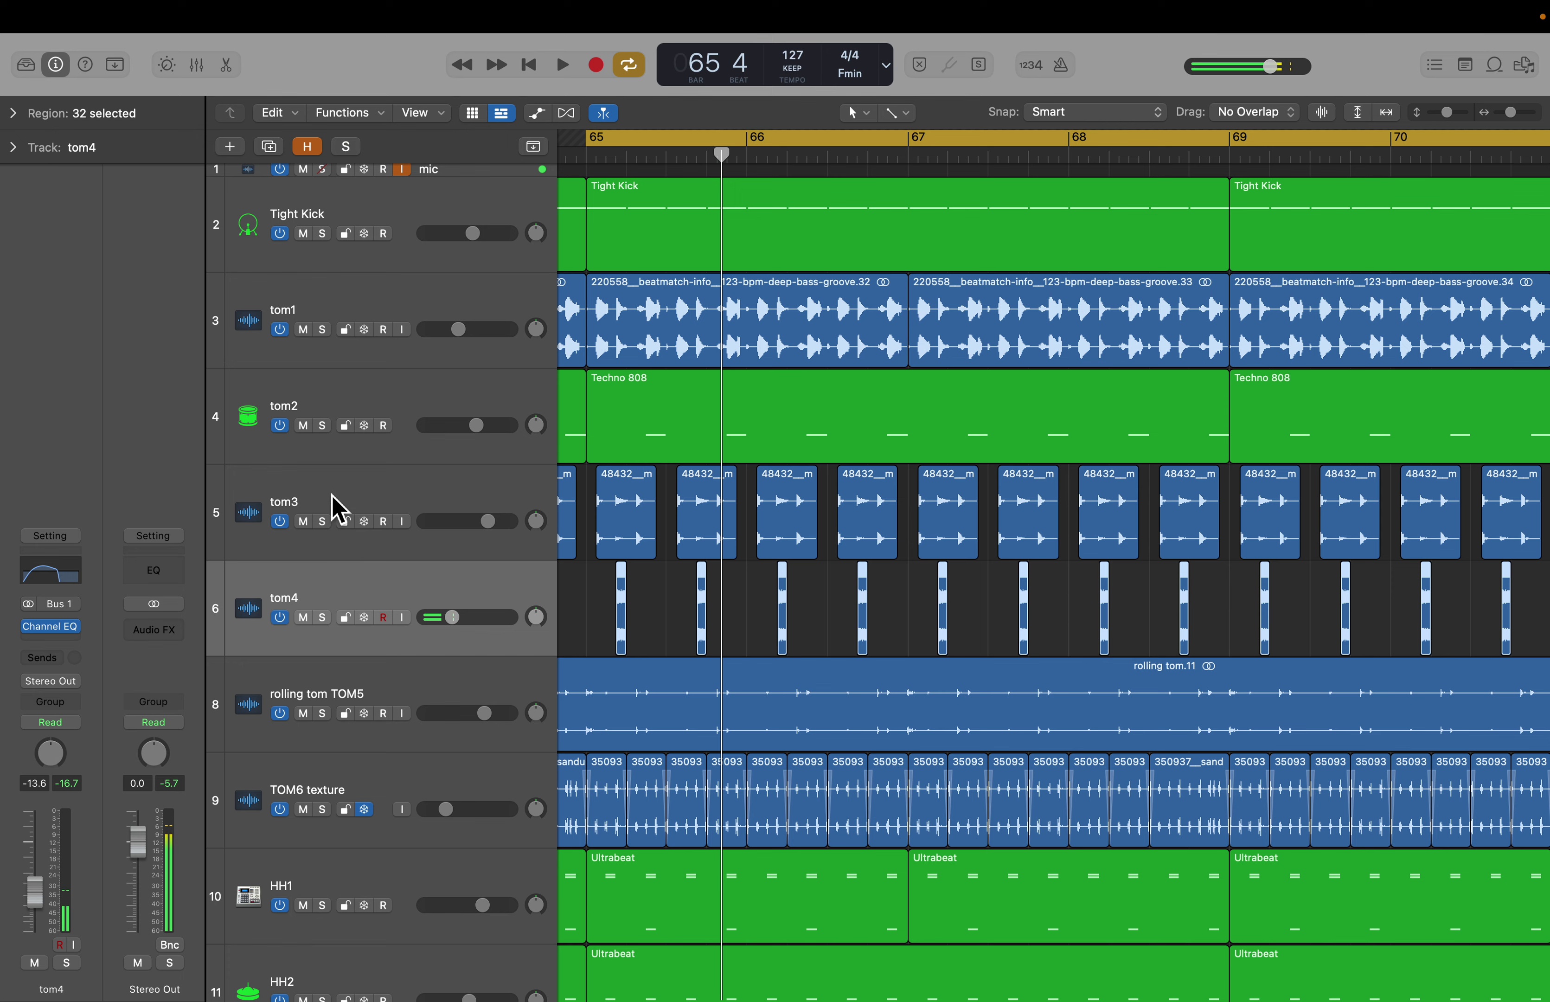
Step: Select tom1 through tom4, solo them as a group, audition the combined layers, and clear the solos
{"action": "left_click_drag", "start_coordinate": [343, 492], "coordinate": [339, 329]}
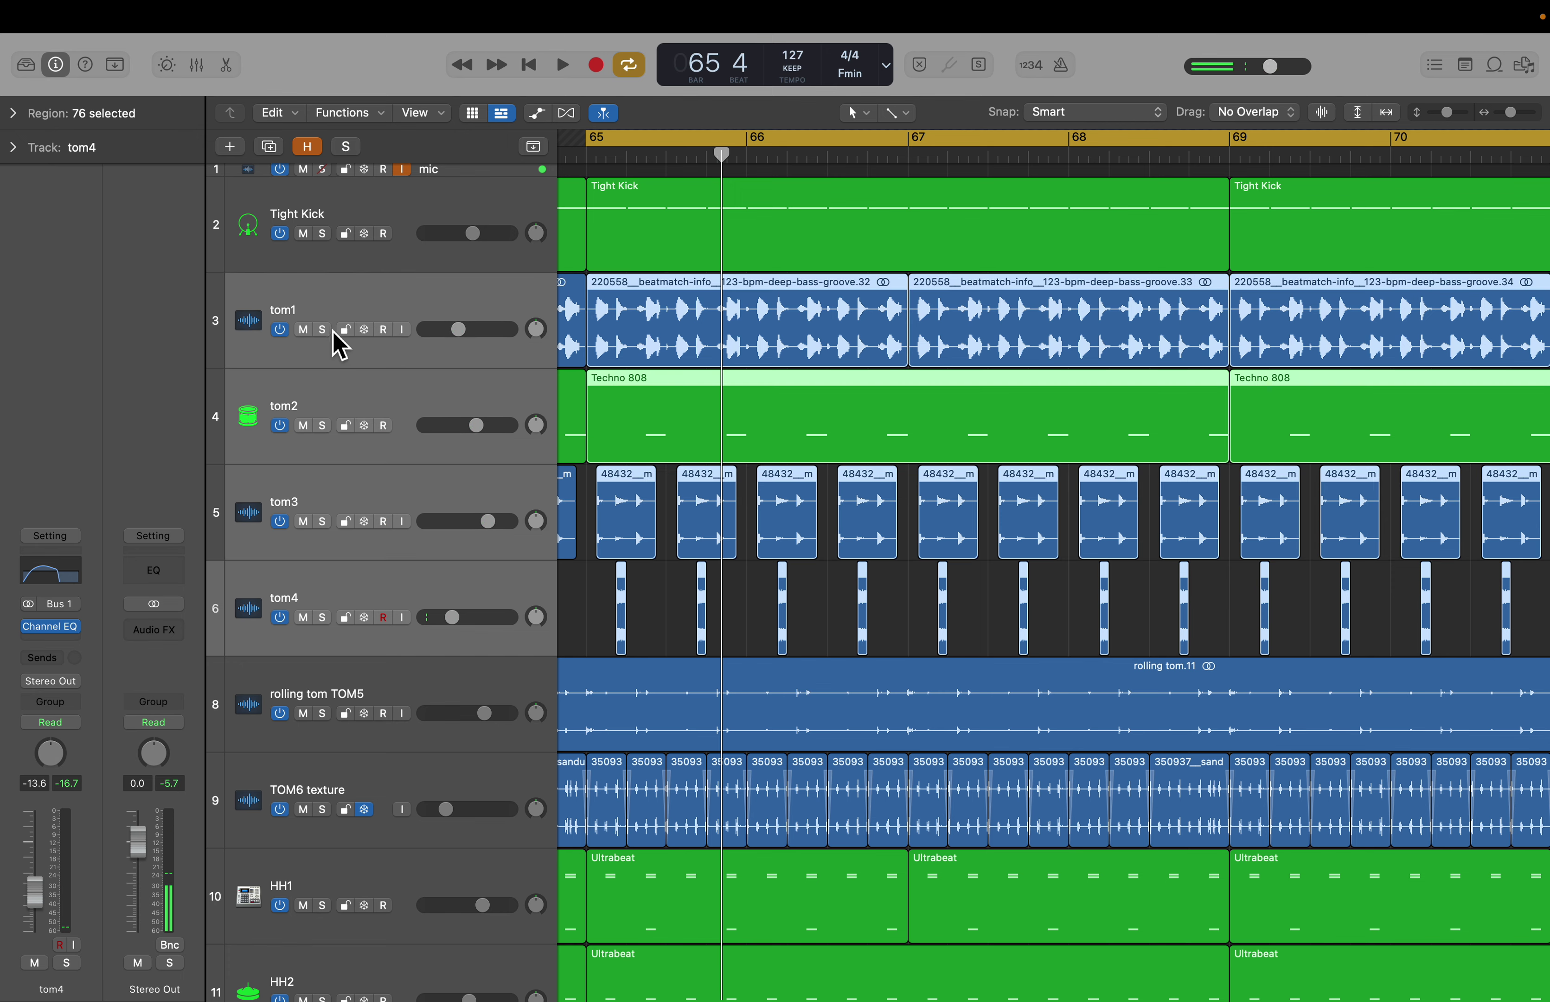
{"action": "left_click", "coordinate": [329, 334]}
{"action": "key", "text": "space"}
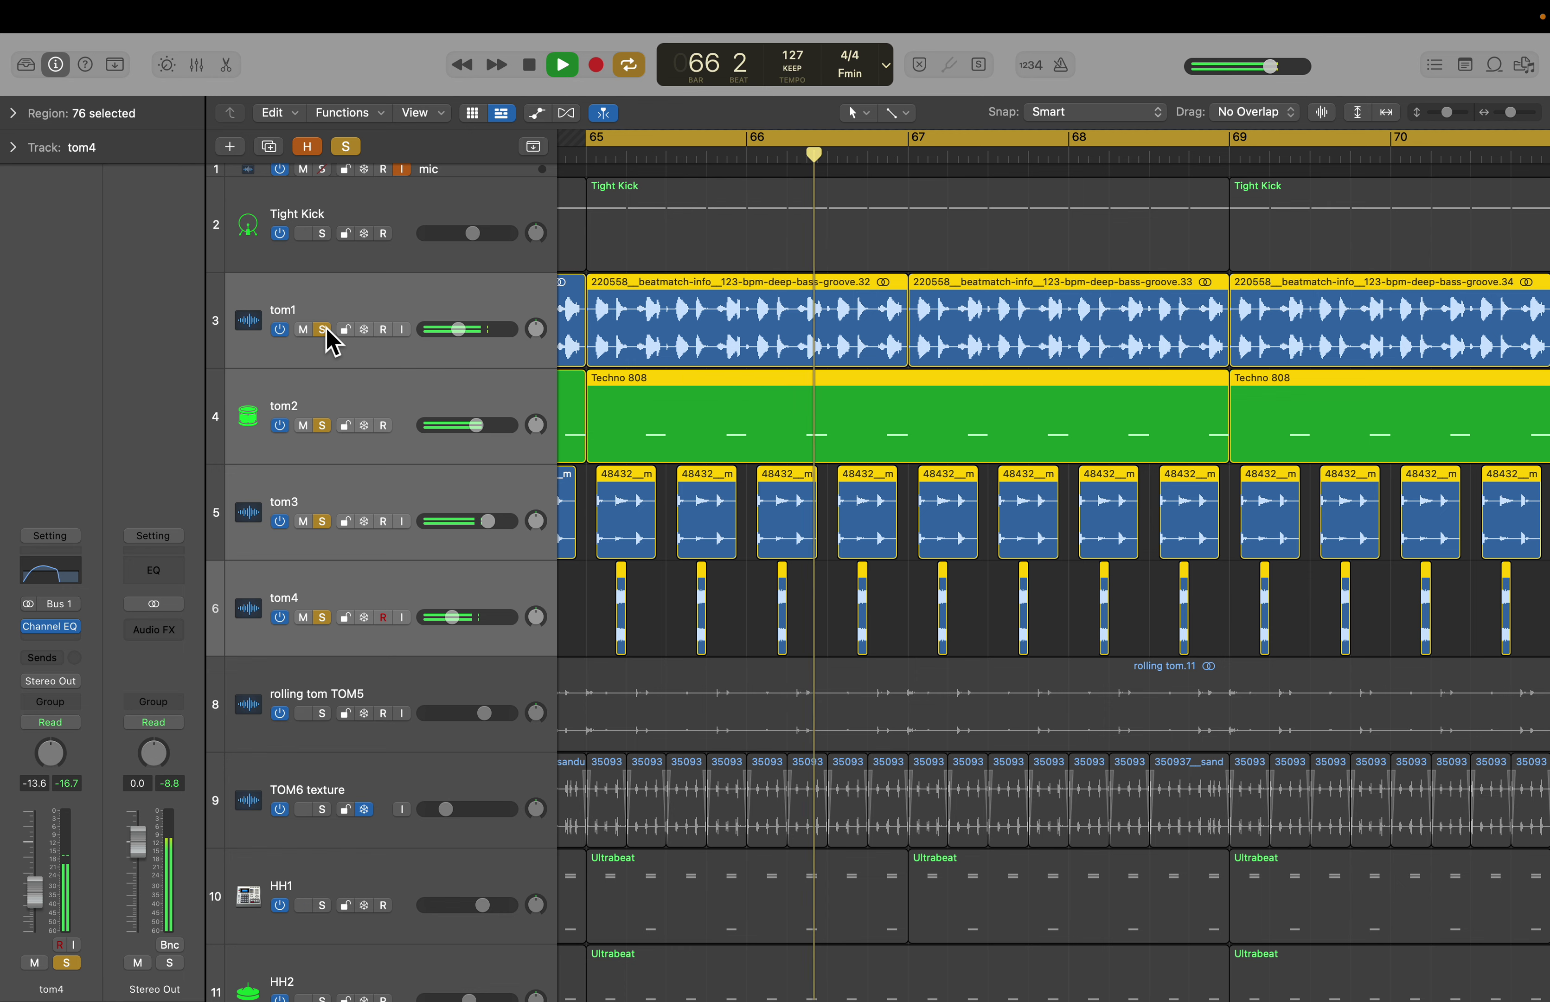
{"action": "key", "text": "space"}
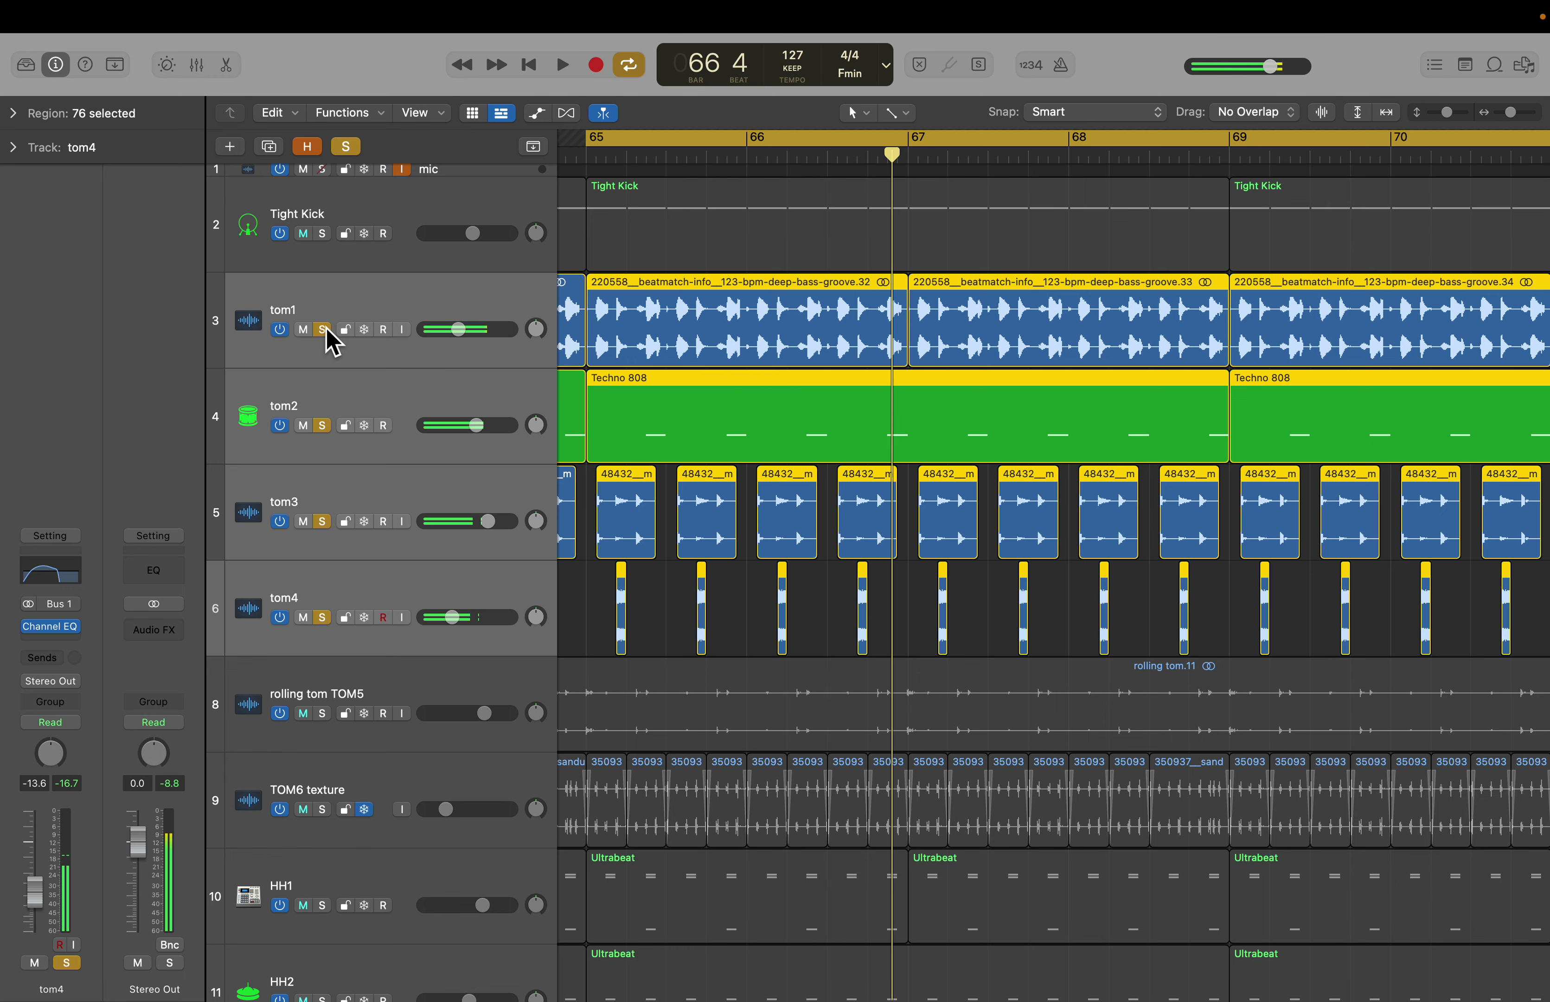
{"action": "left_click", "coordinate": [347, 147]}
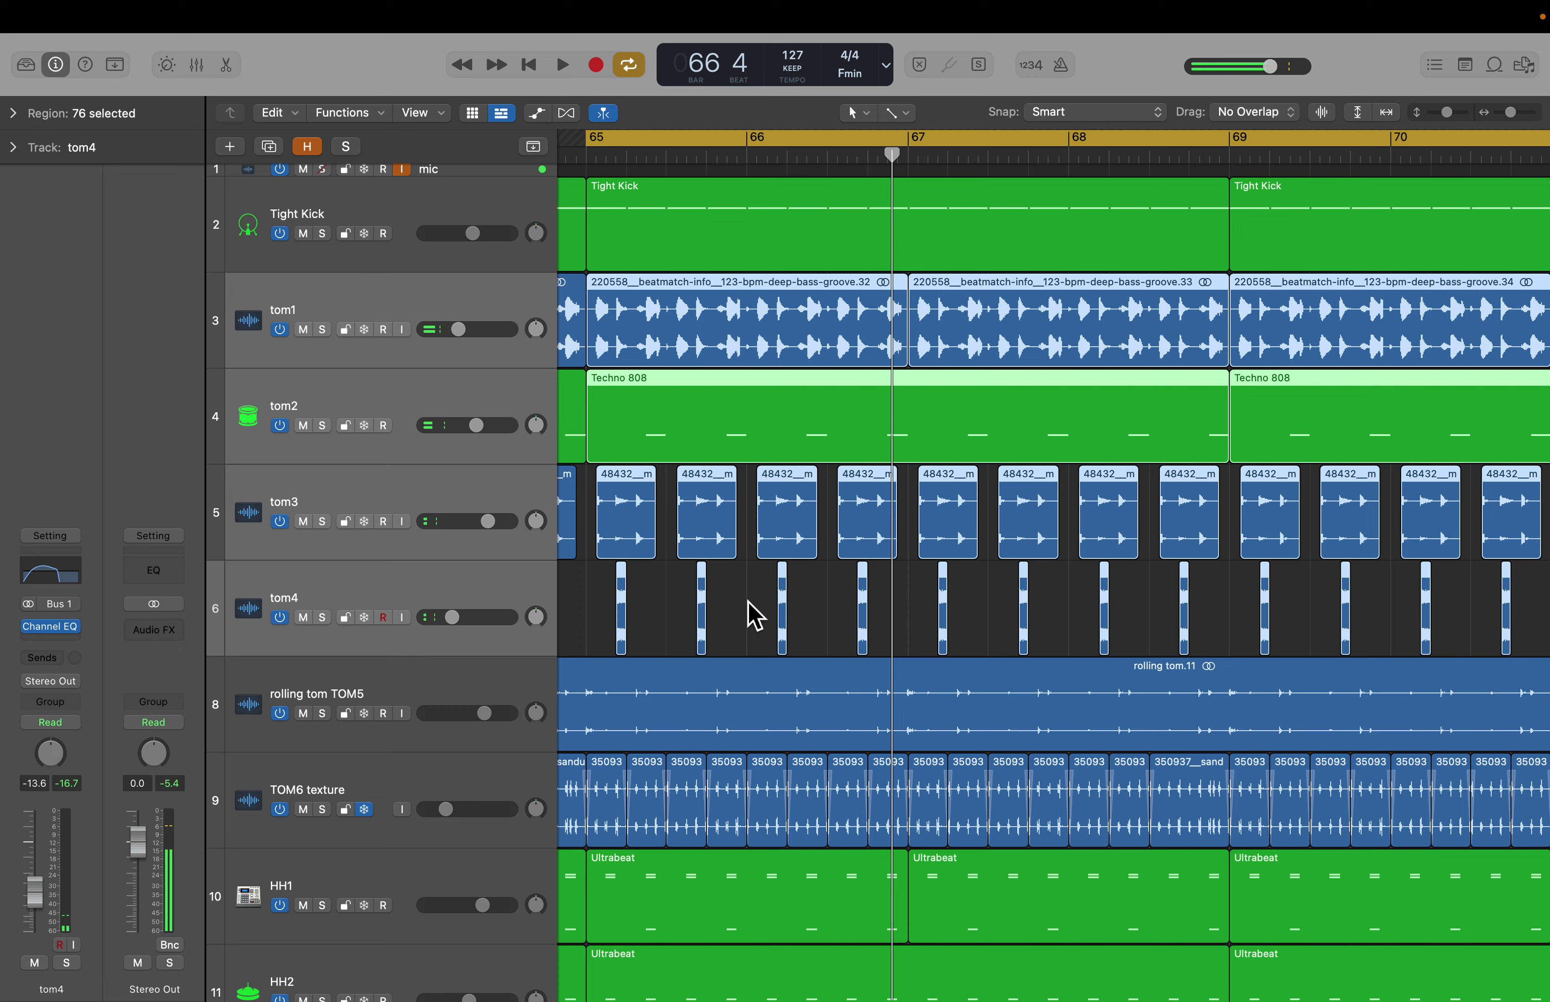
Step: Solo tom1 through tom4 together with Tight Kick, audition the combination from bar 65, and clear all solos
{"action": "key", "text": "super+Left"}
{"action": "key", "text": "super+Left"}
{"action": "key", "text": "super+Left"}
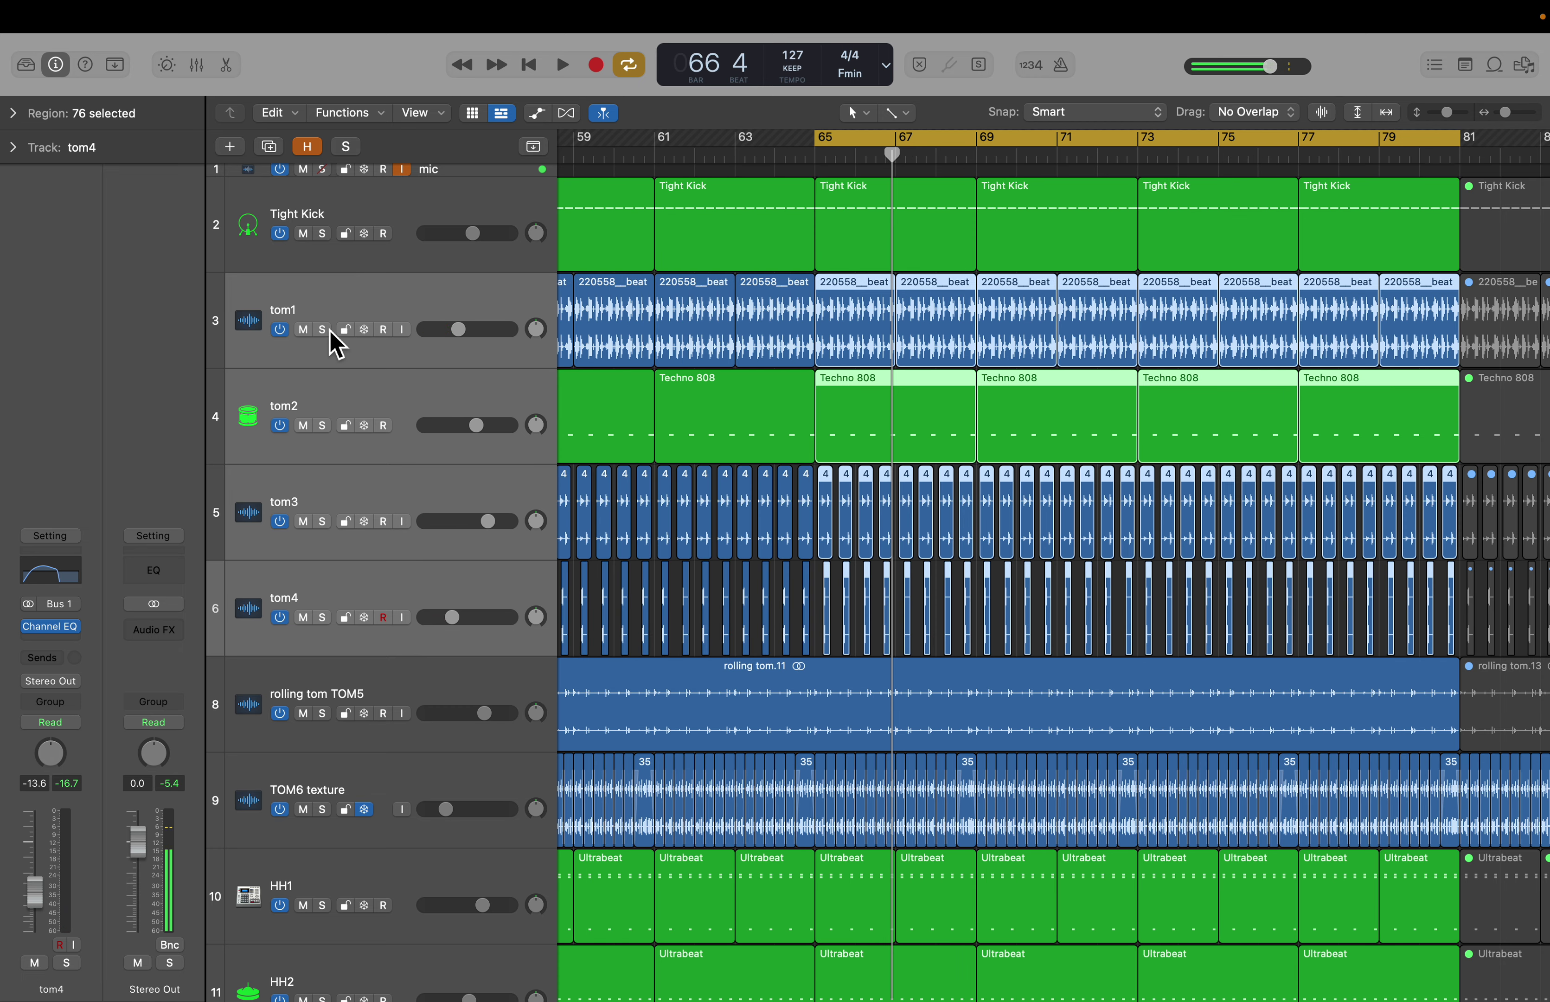
{"action": "left_click", "coordinate": [323, 330]}
{"action": "left_click", "coordinate": [323, 235]}
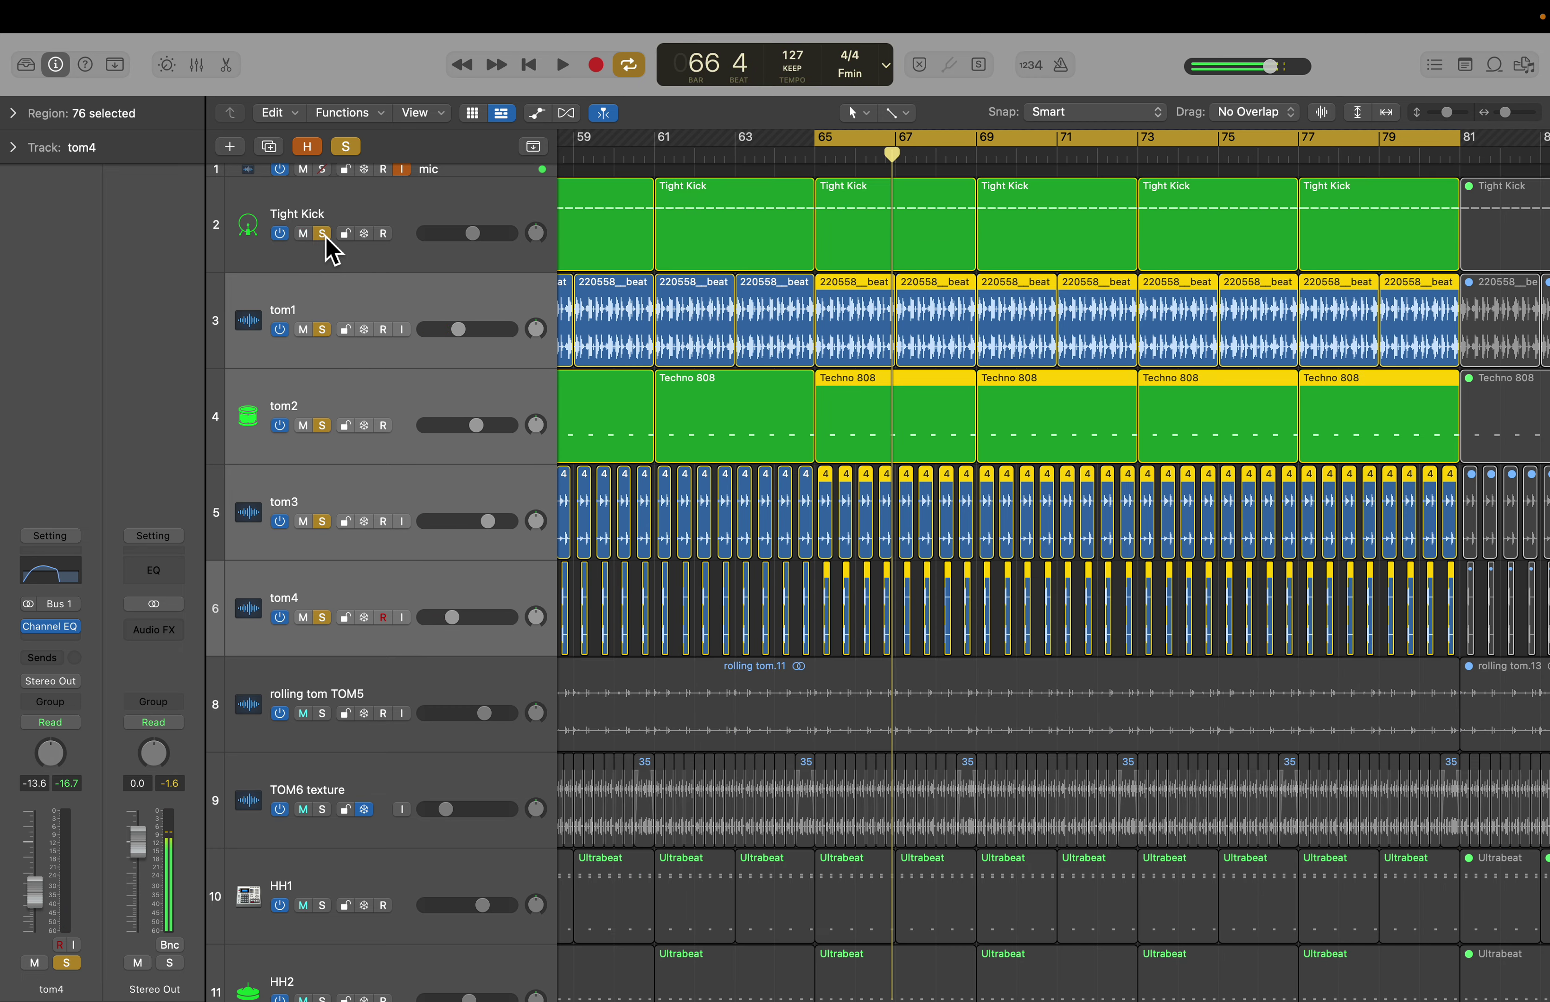
{"action": "key", "text": "space"}
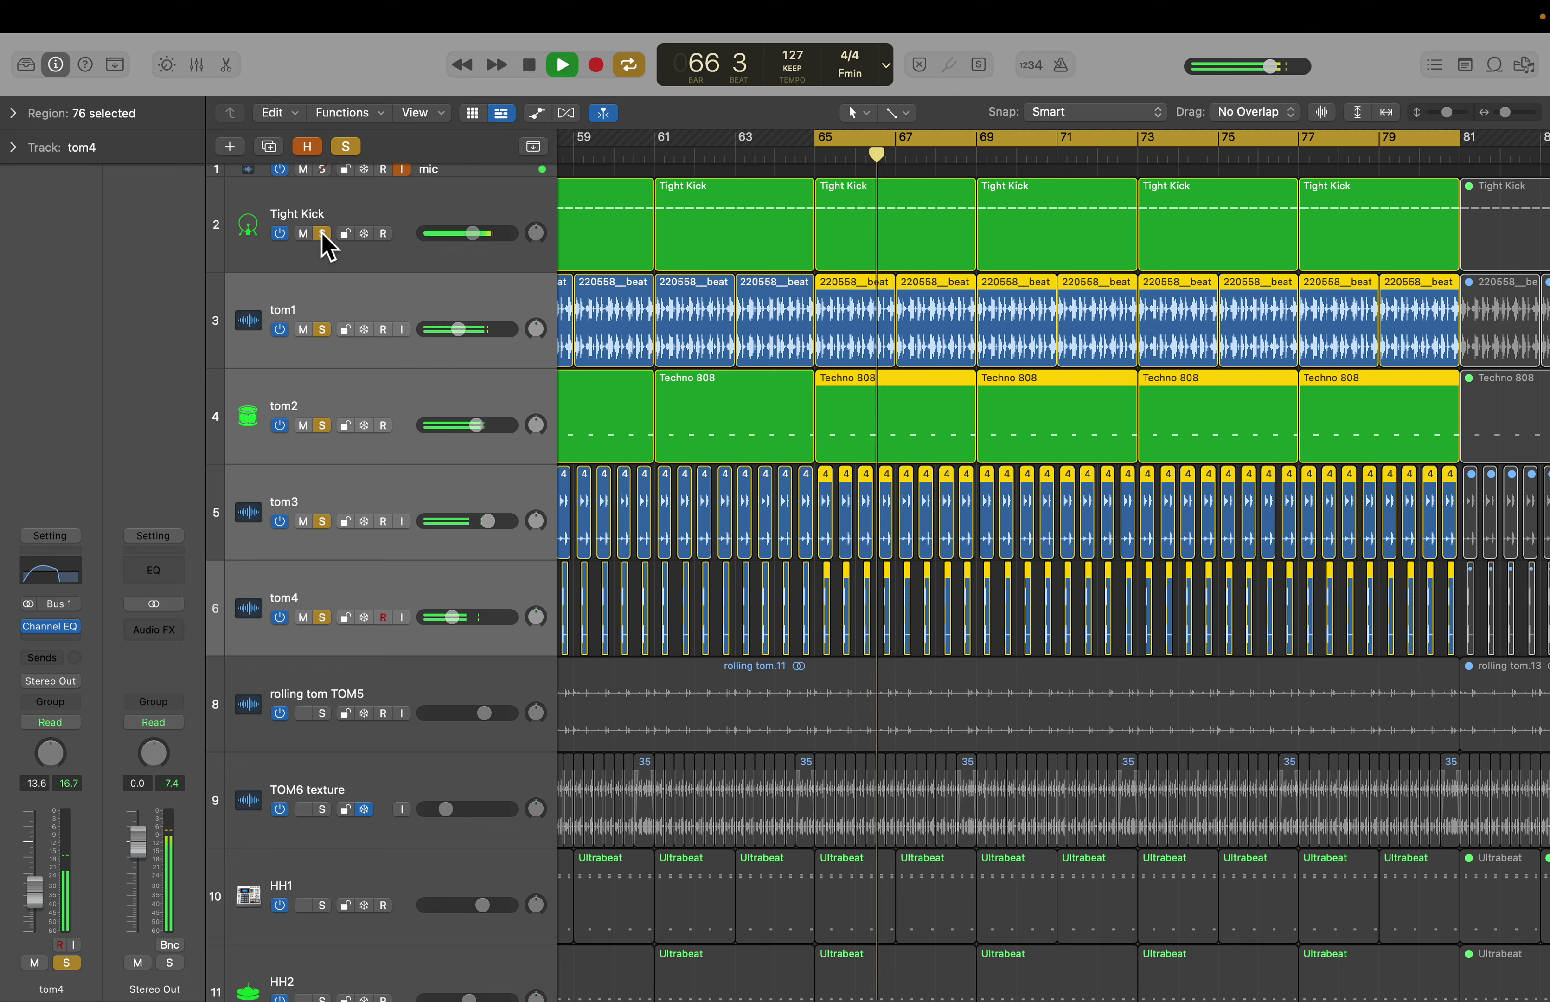
{"action": "key", "text": "space"}
{"action": "left_click", "coordinate": [346, 147]}
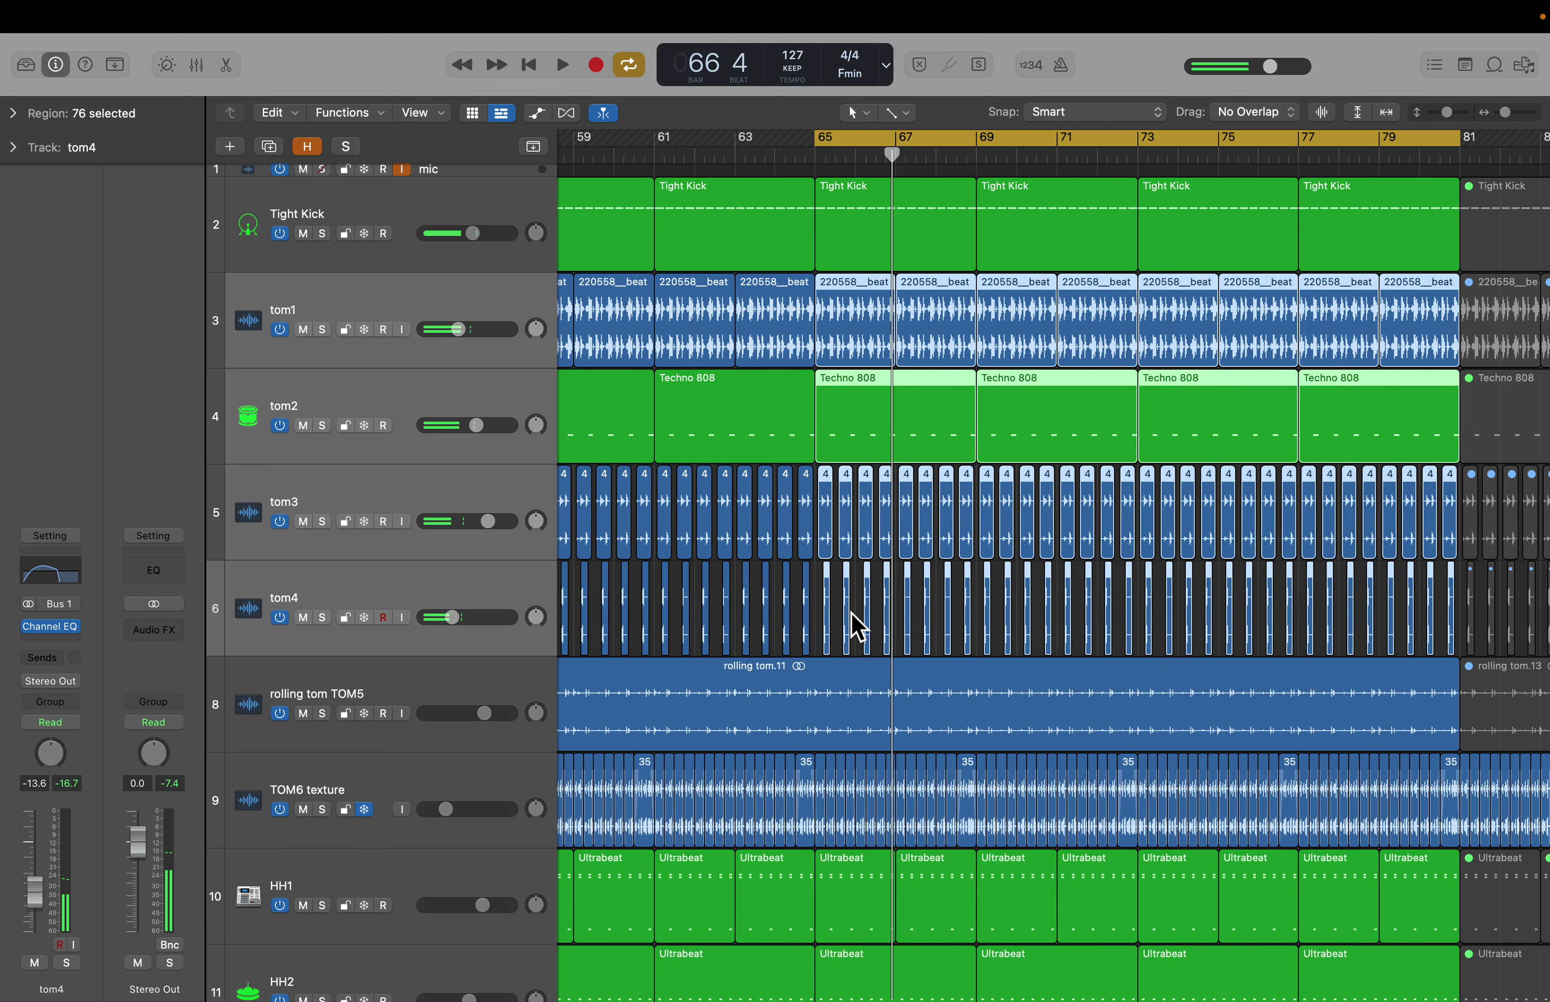
Step: Deselect the tom regions, audition the rolling tom TOM5 track in solo while viewing its regions across the arrangement, and unsolo it
{"action": "scroll", "coordinate": [904, 631], "scroll_direction": "up", "scroll_amount": 2}
{"action": "left_click", "coordinate": [905, 631]}
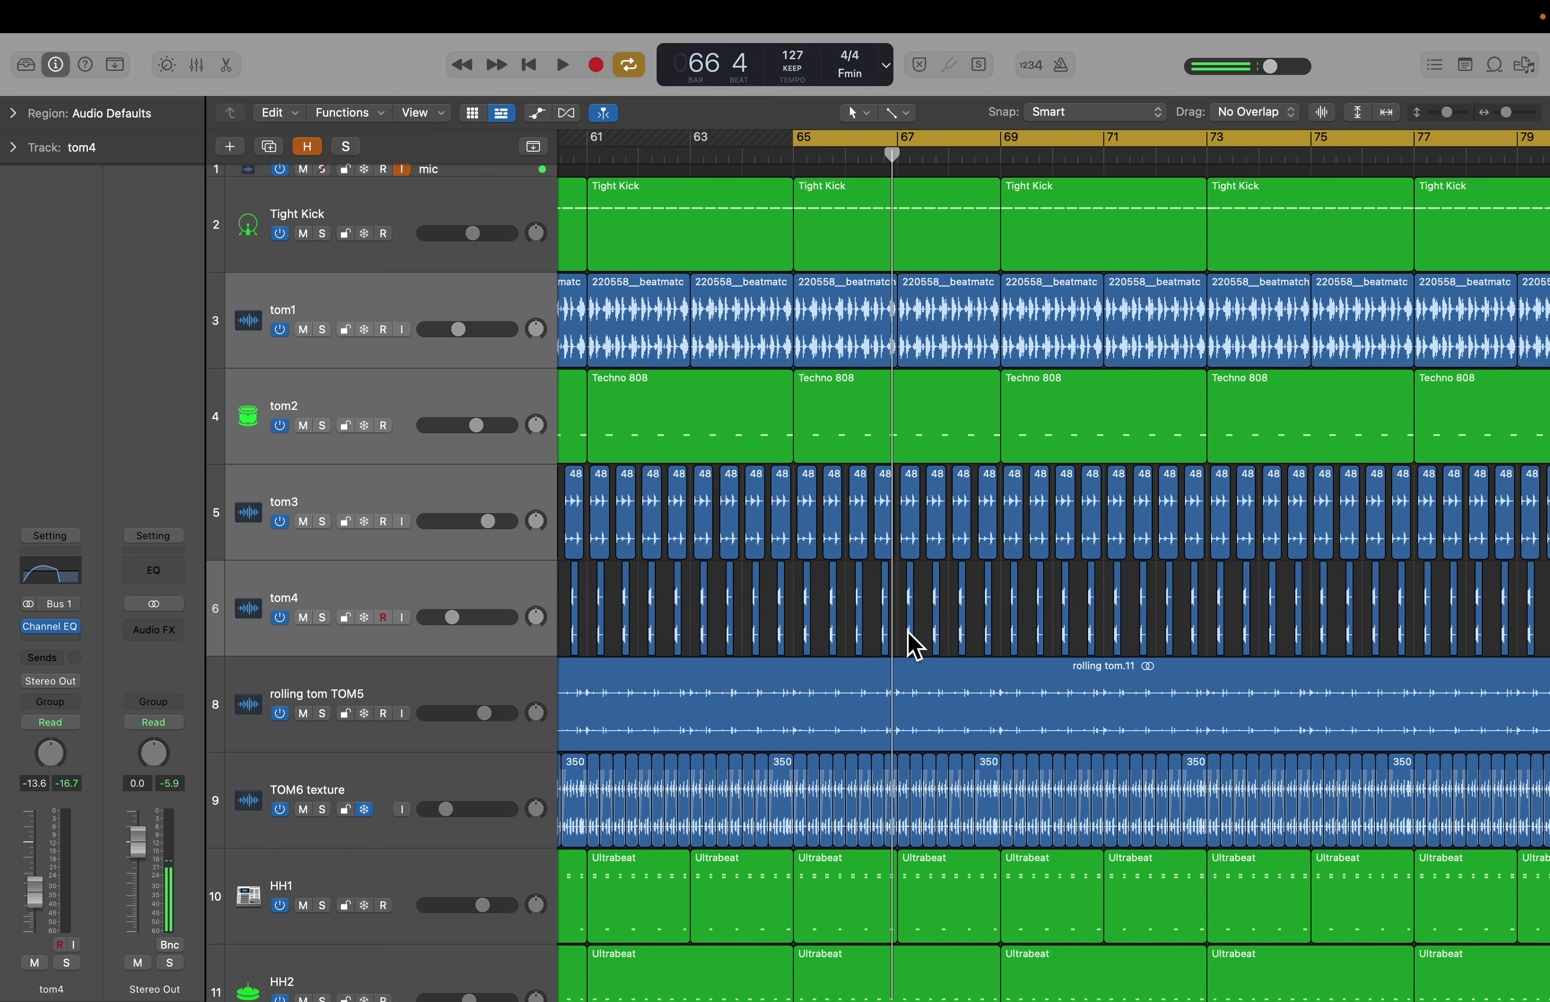
{"action": "scroll", "coordinate": [904, 628], "scroll_direction": "up", "scroll_amount": 8}
{"action": "scroll", "coordinate": [949, 617], "scroll_direction": "down", "scroll_amount": 5}
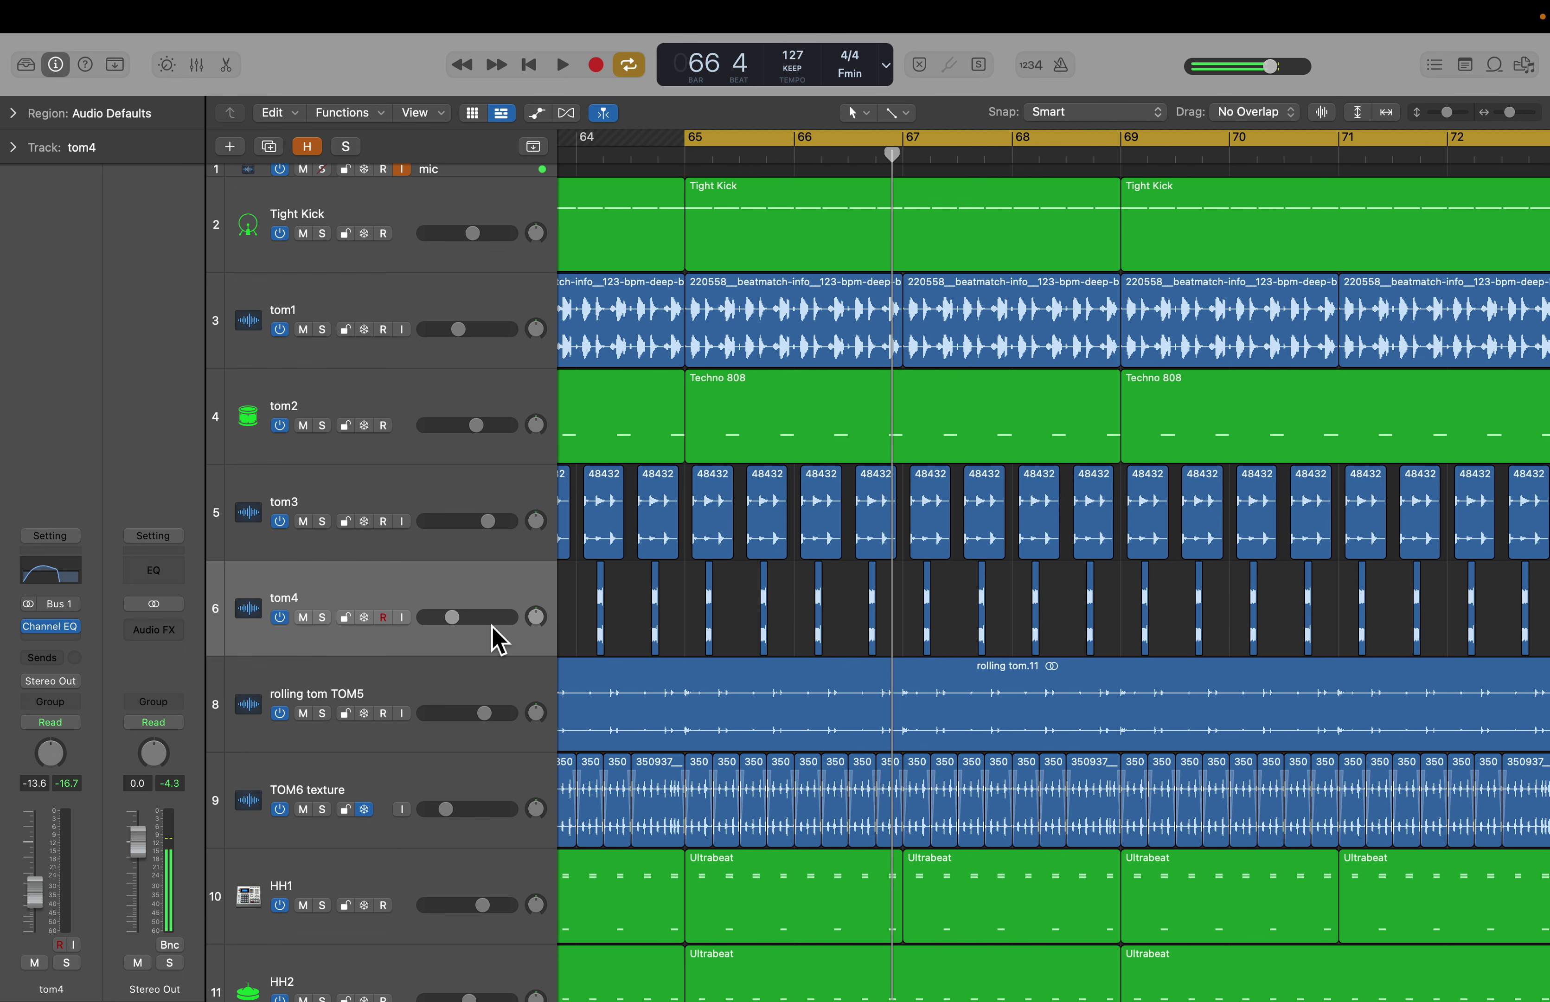
{"action": "left_click", "coordinate": [377, 690]}
{"action": "left_click", "coordinate": [323, 714]}
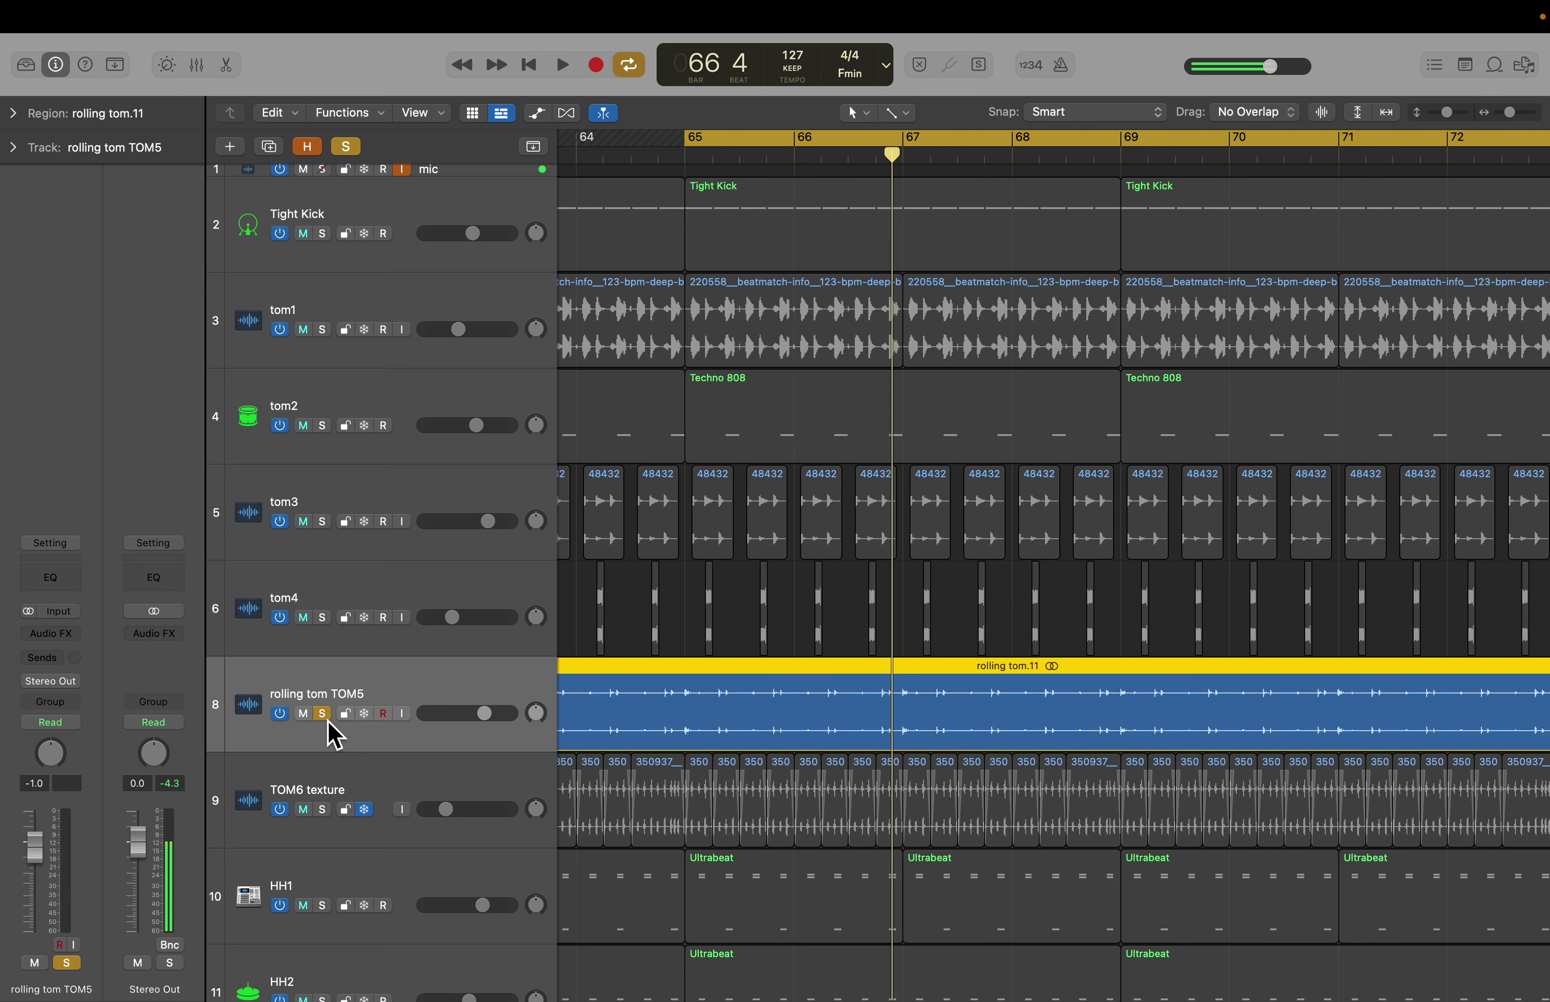
{"action": "key", "text": "space"}
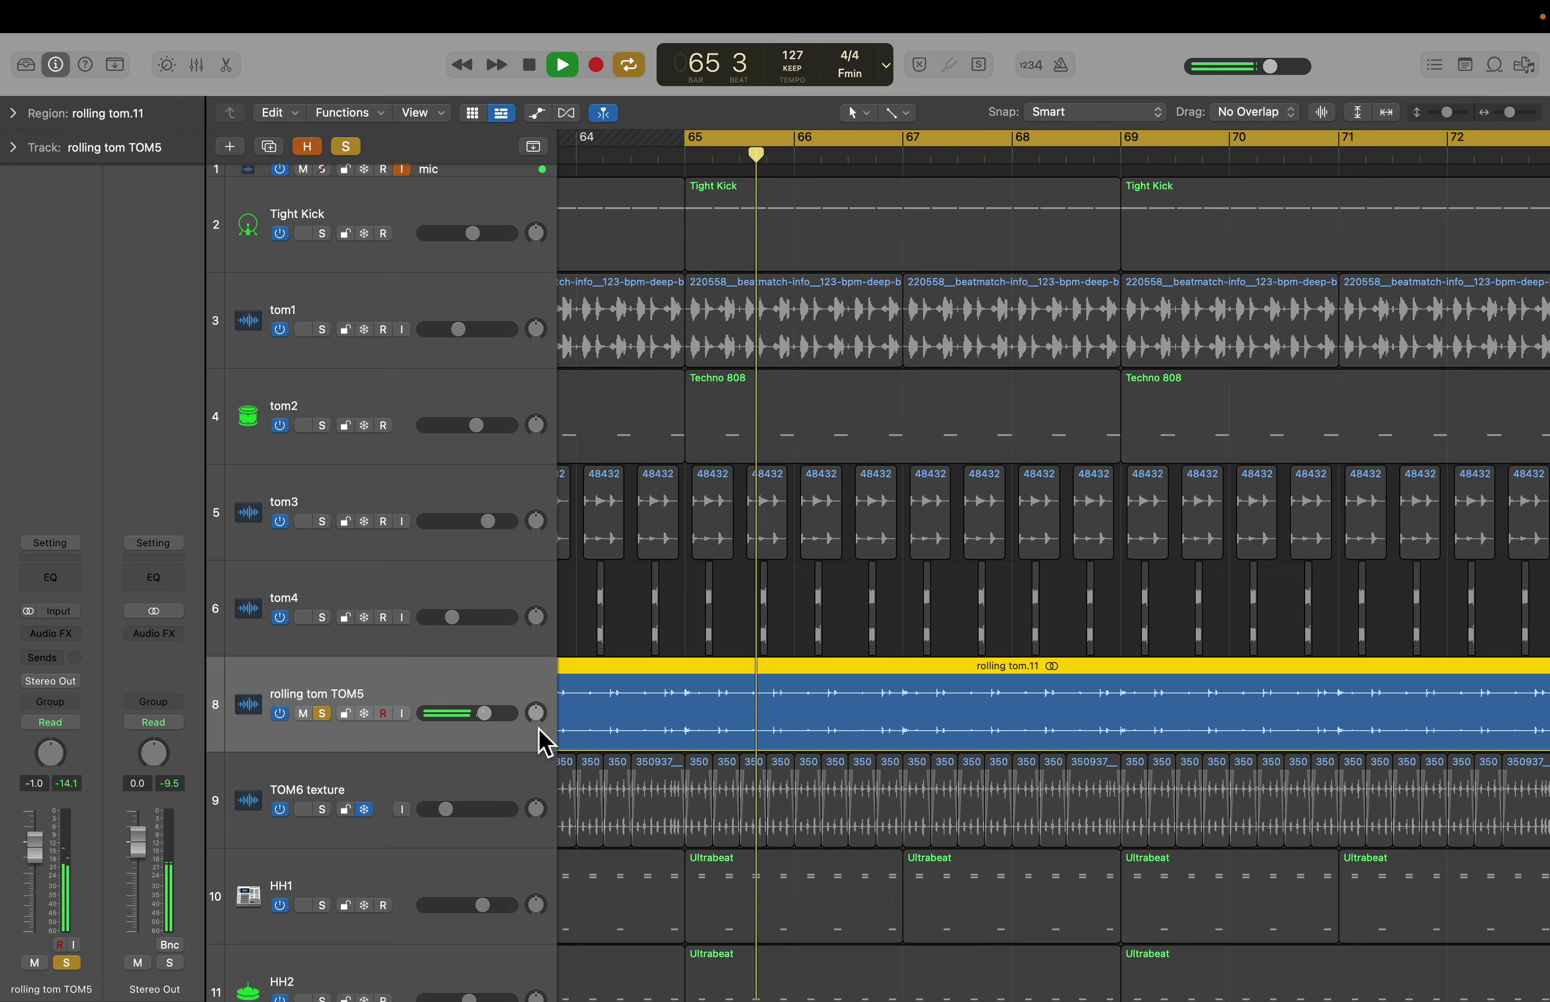
{"action": "scroll", "coordinate": [692, 732], "scroll_direction": "down", "scroll_amount": 3}
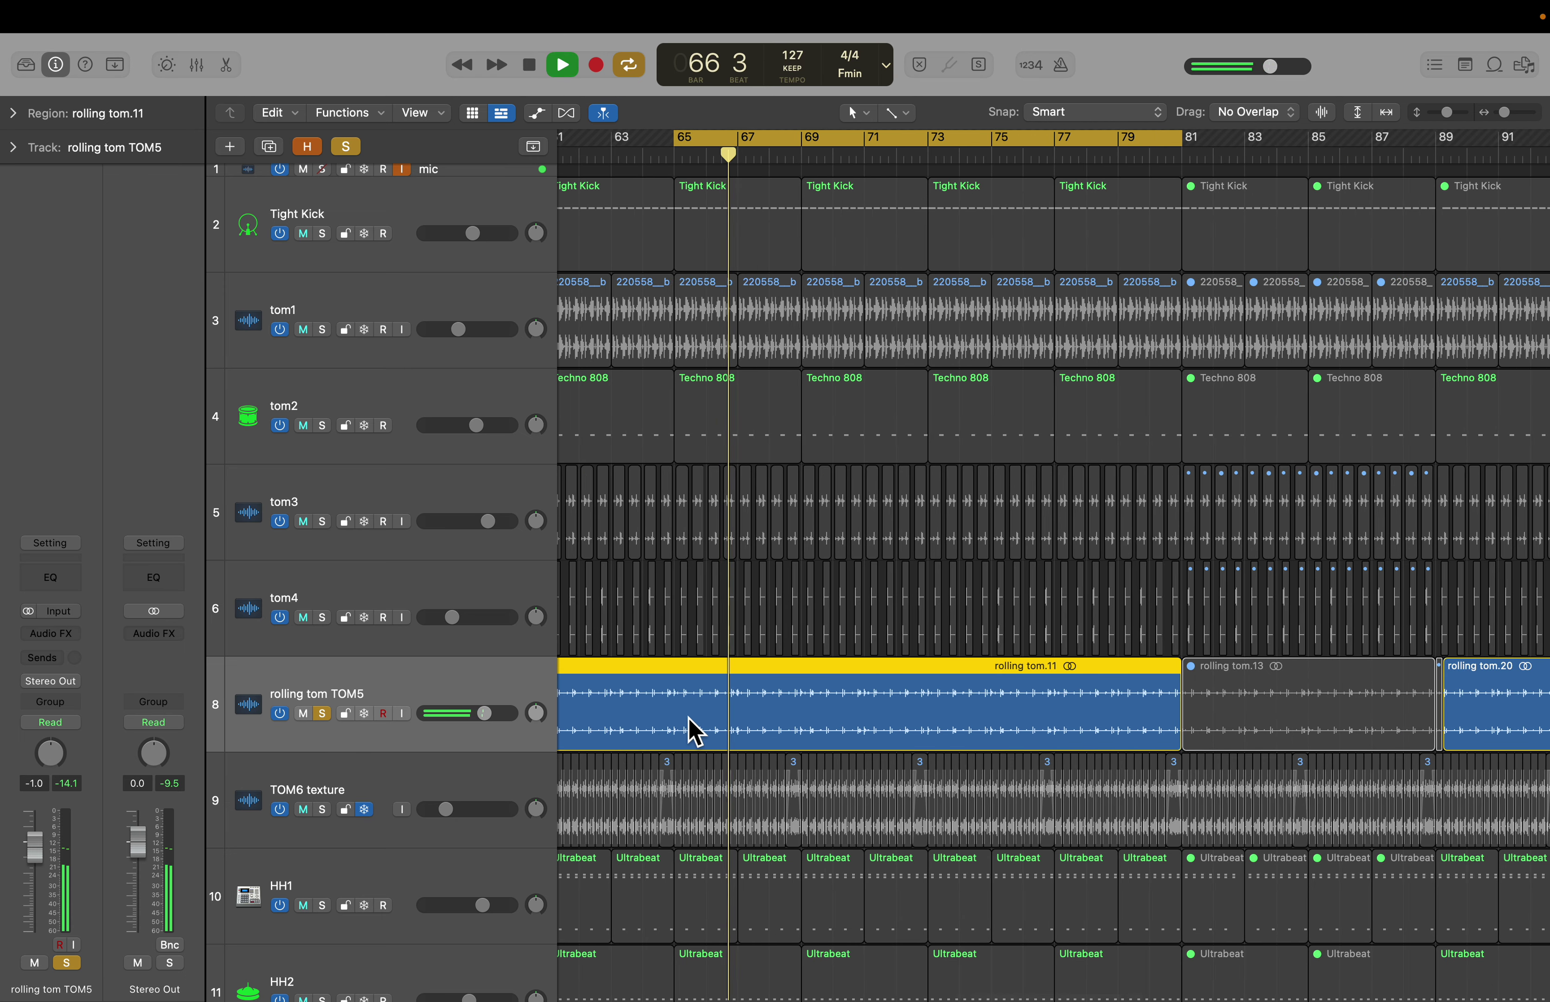
{"action": "key", "text": "space"}
{"action": "scroll", "coordinate": [692, 731], "scroll_direction": "down", "scroll_amount": 6}
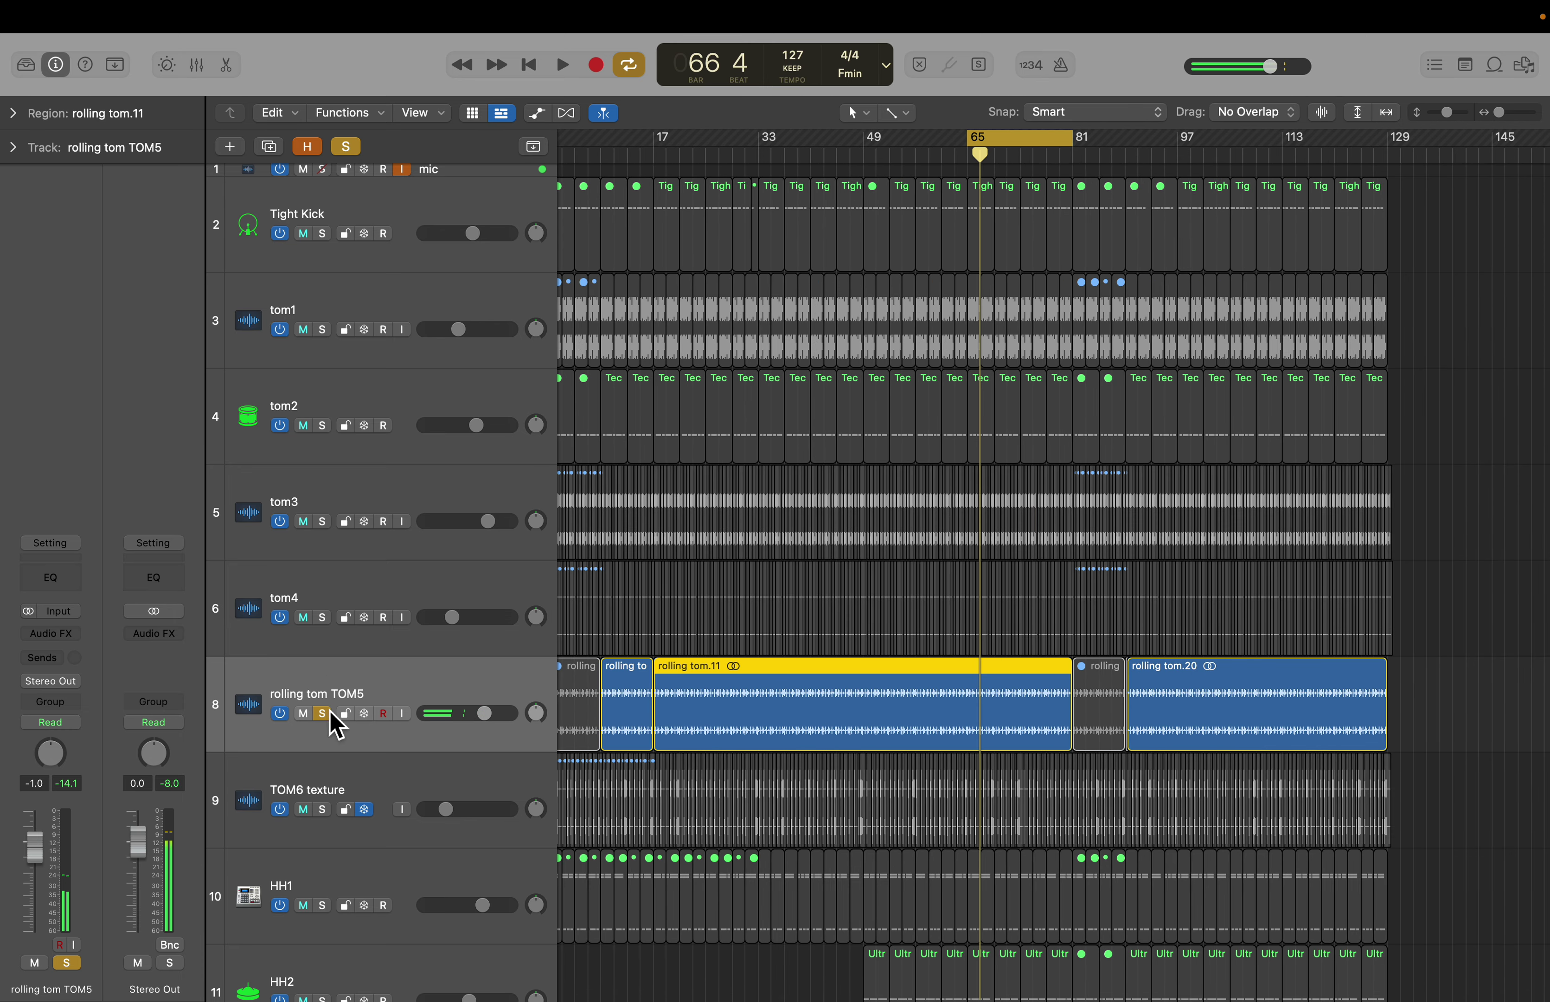
{"action": "left_click", "coordinate": [324, 714]}
Step: Reveal the hidden tracks and preview the sequencer pattern in the rolling tom des track's Ultrabeat, then close the synth
{"action": "key", "text": "h"}
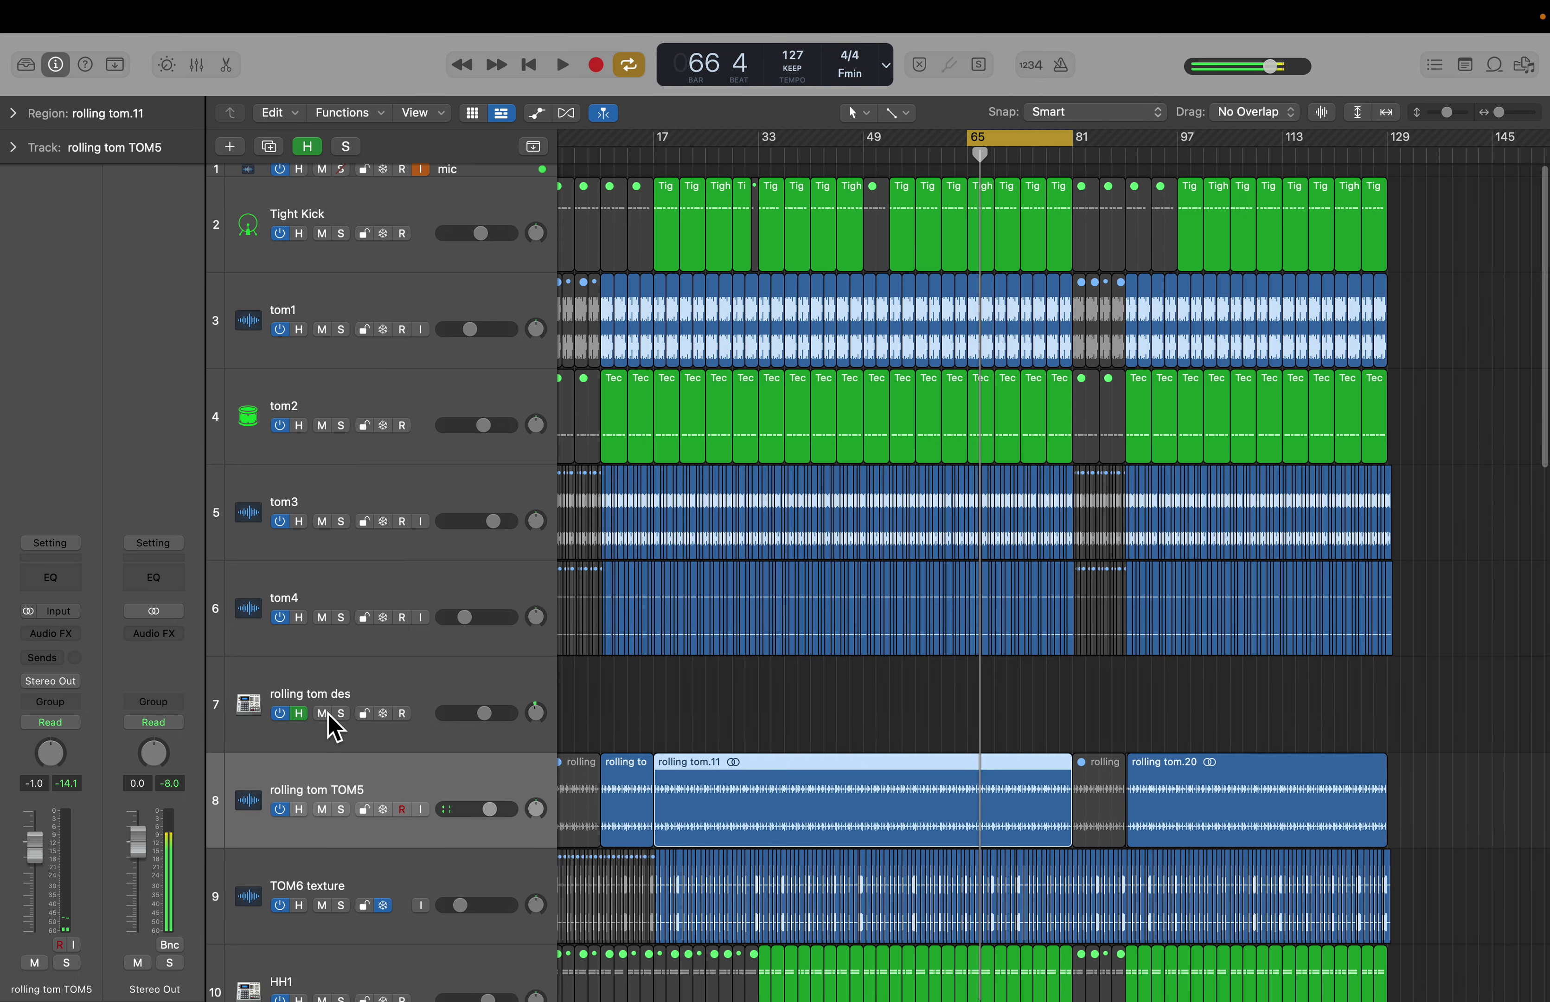
{"action": "left_click", "coordinate": [371, 691]}
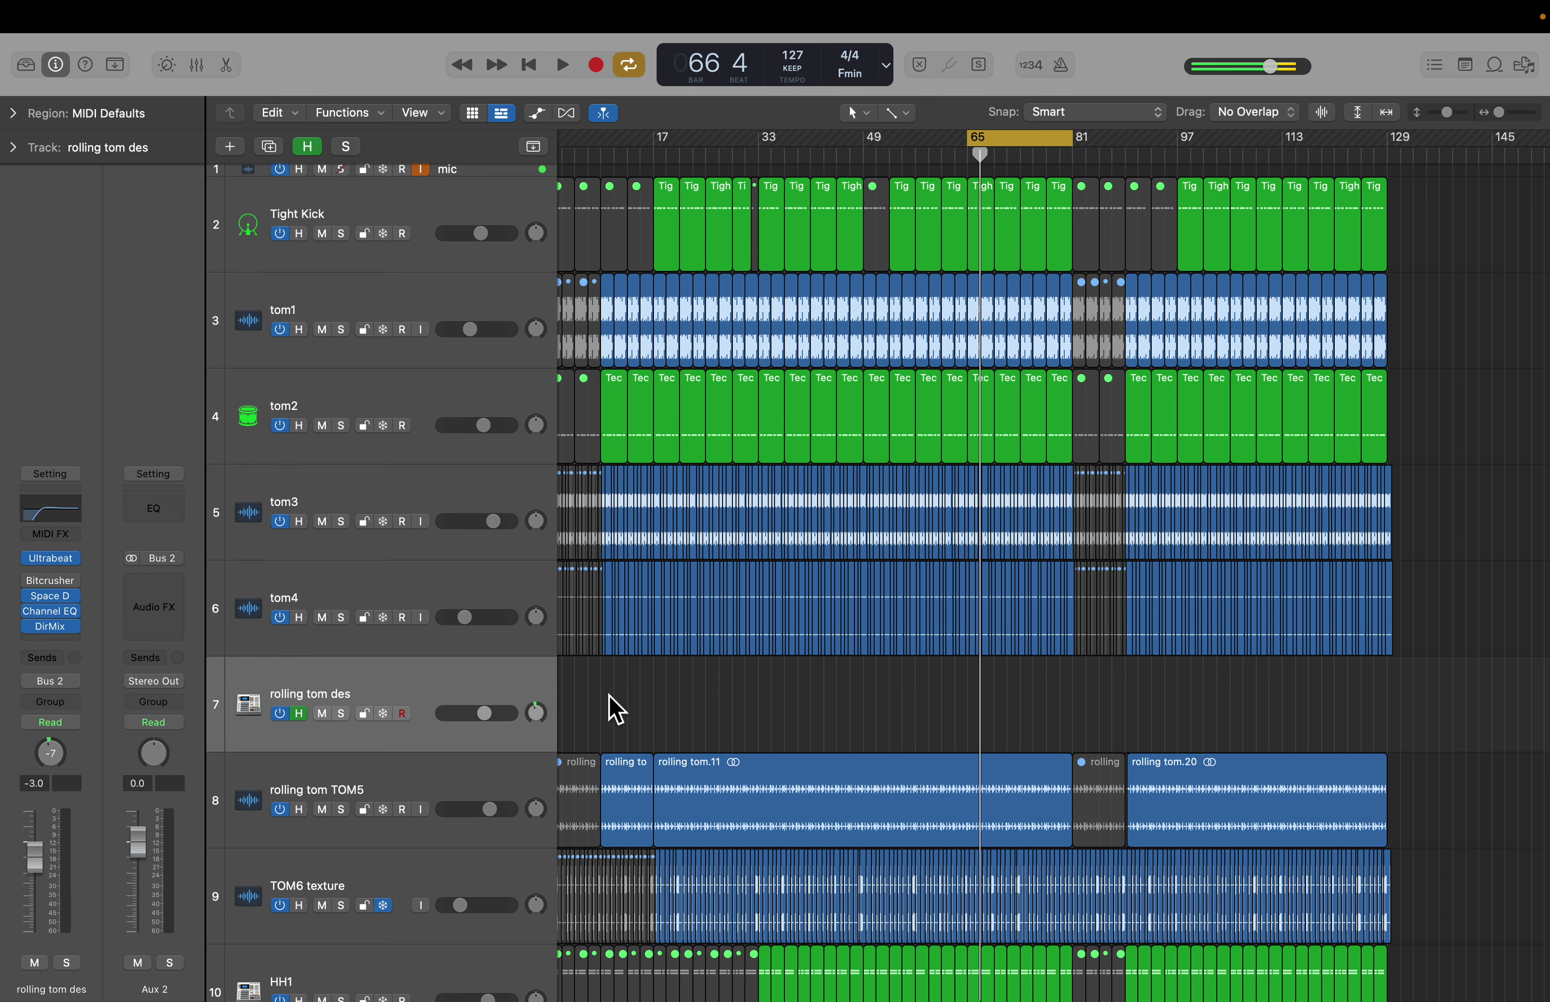
{"action": "left_click", "coordinate": [52, 559]}
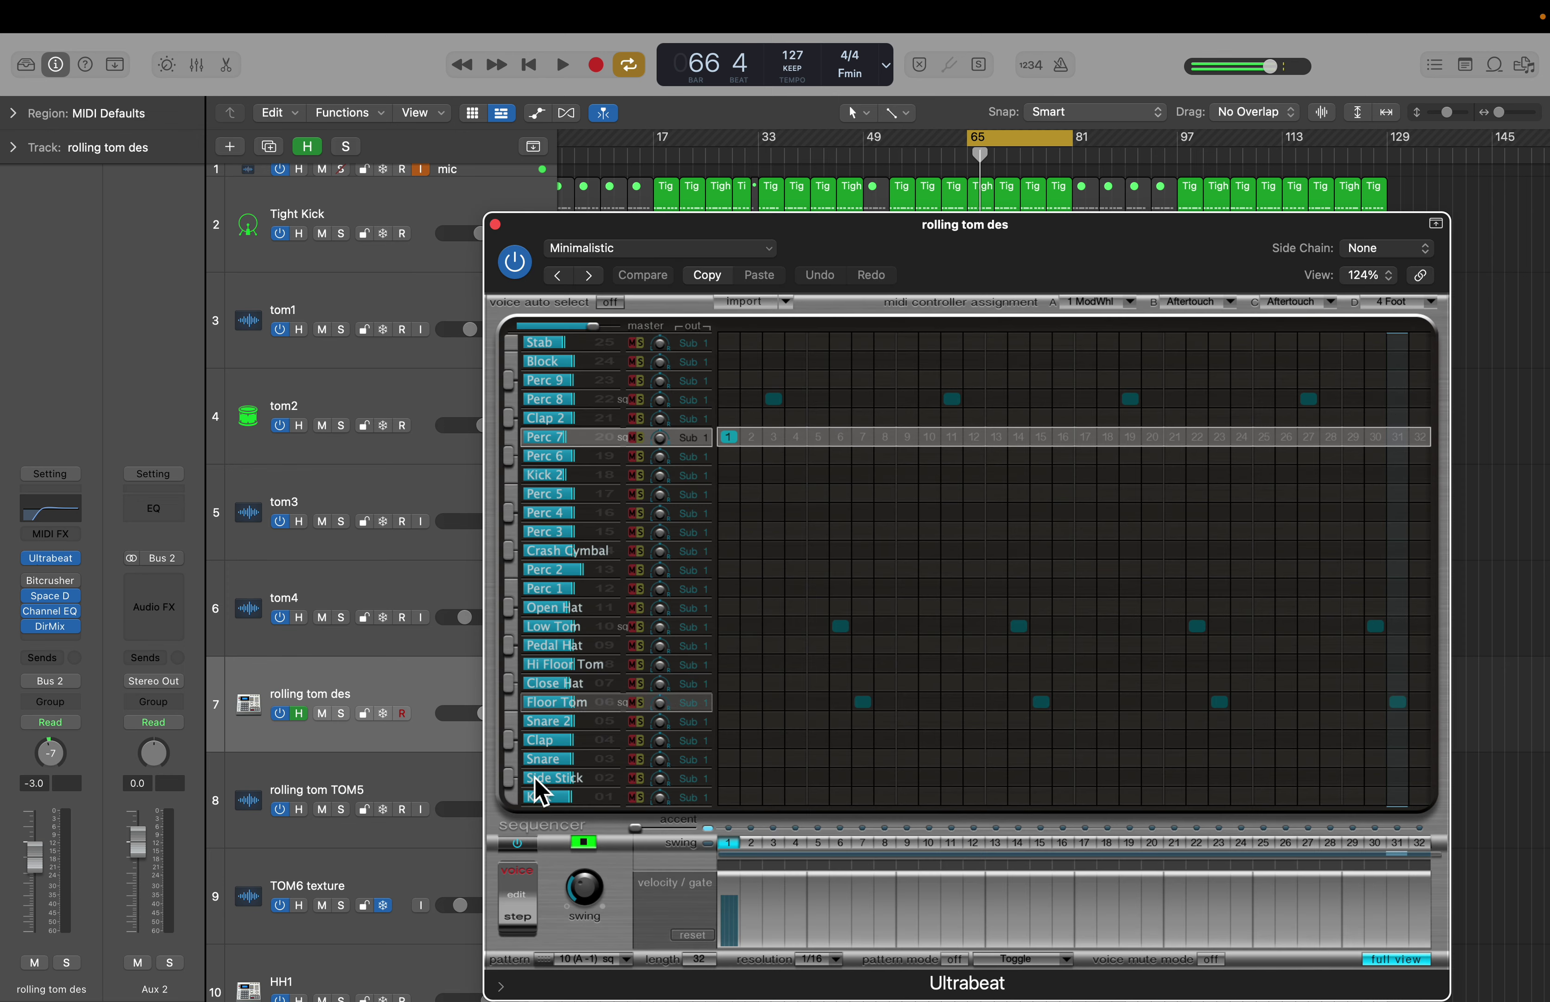
{"action": "left_click", "coordinate": [584, 844]}
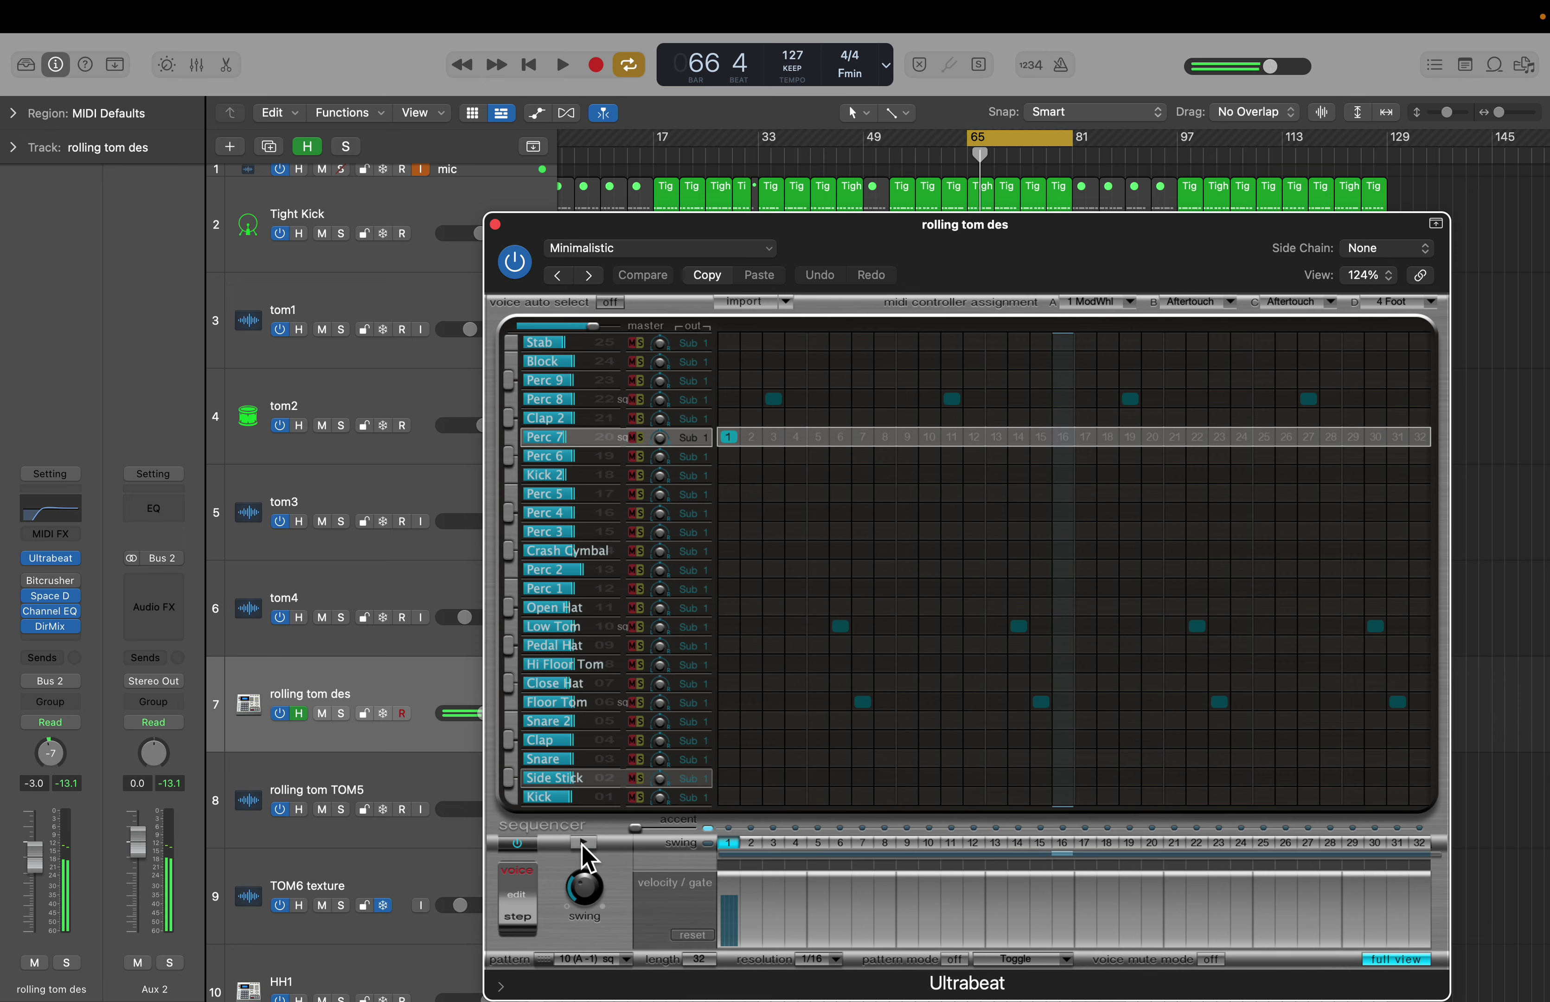
{"action": "left_click", "coordinate": [495, 225]}
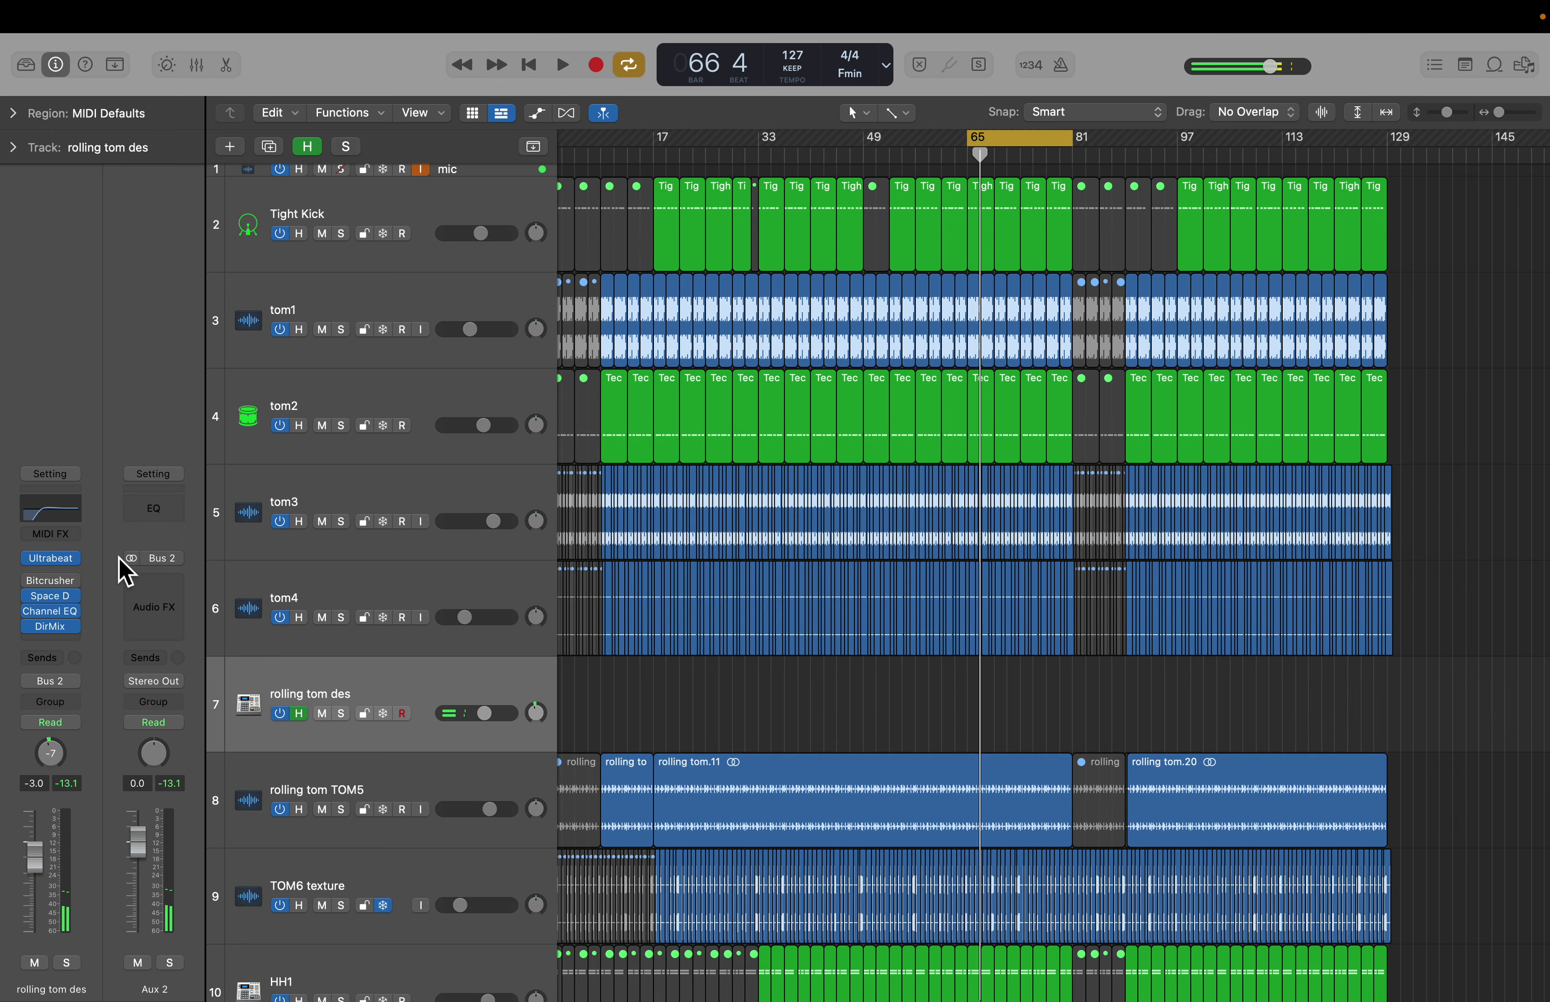
Step: Review the Space Designer, Channel EQ and Direction Mixer settings on rolling tom des, close them, and conceal the hidden tracks again
{"action": "left_click", "coordinate": [52, 596]}
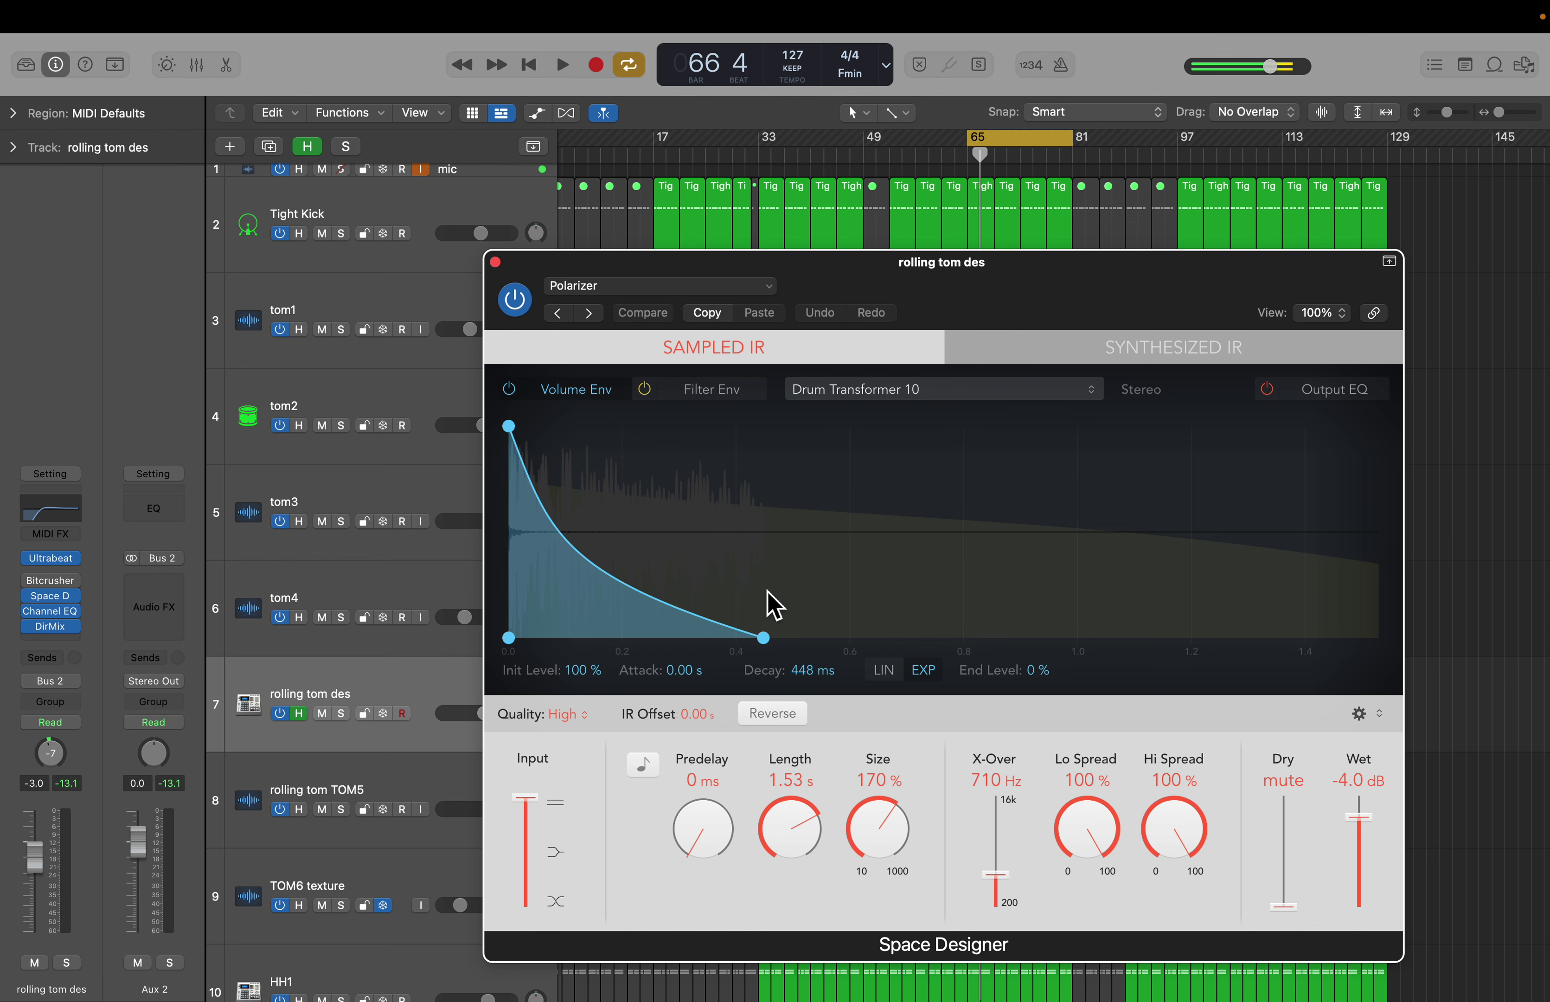
{"action": "left_click", "coordinate": [495, 262]}
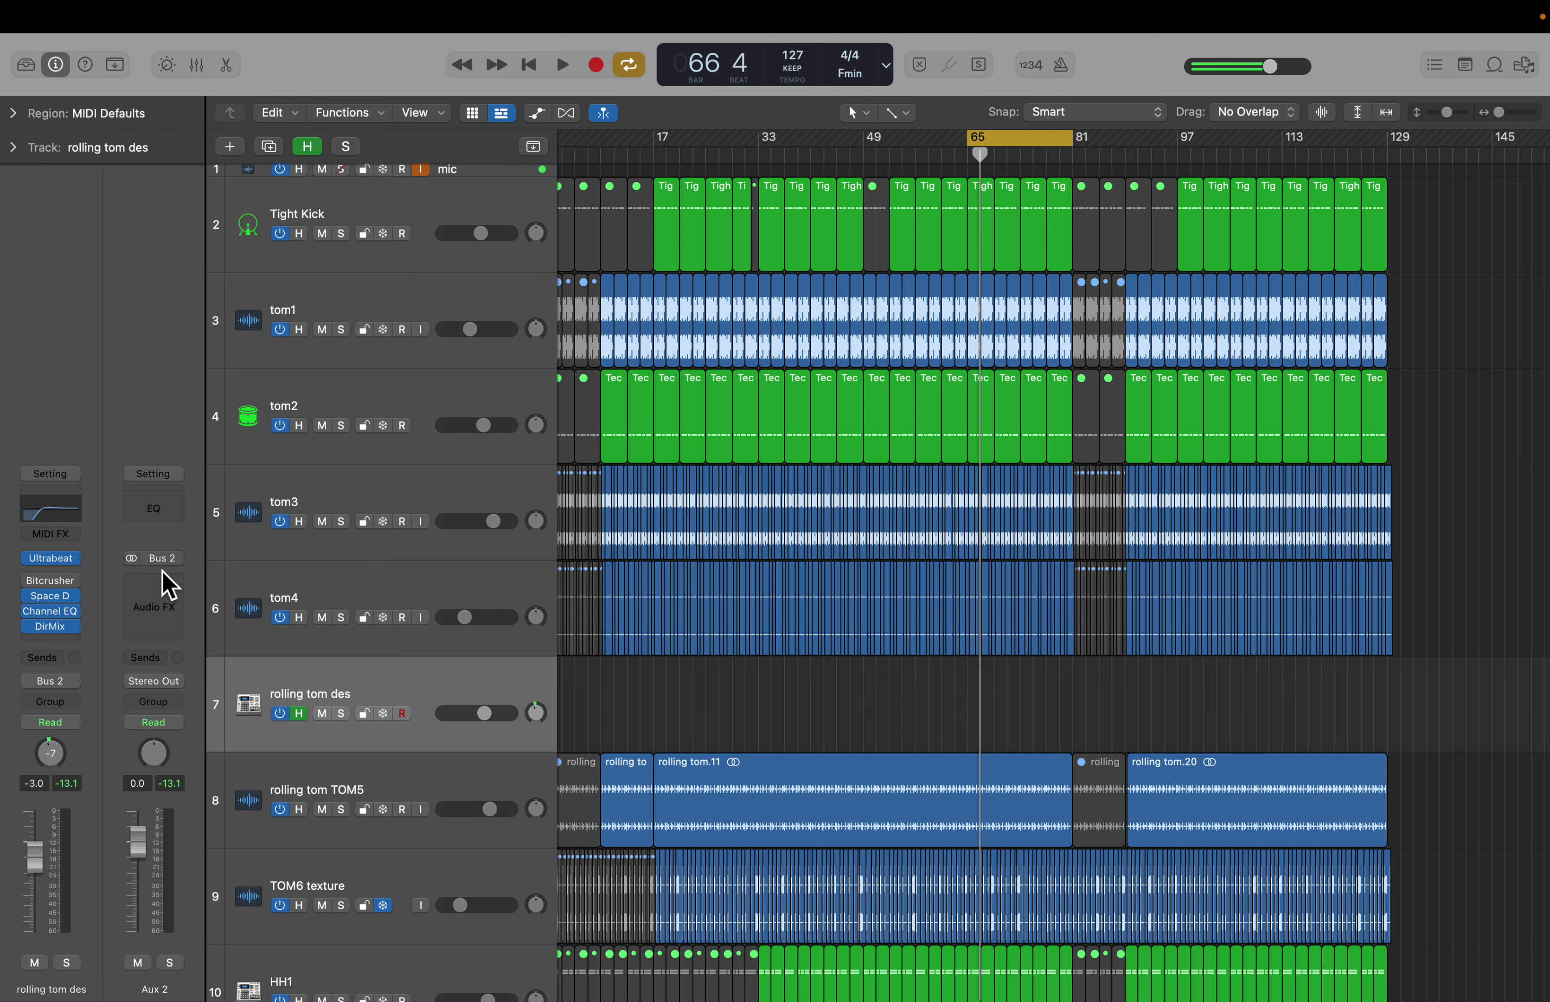
{"action": "left_click", "coordinate": [51, 610]}
{"action": "left_click", "coordinate": [51, 626]}
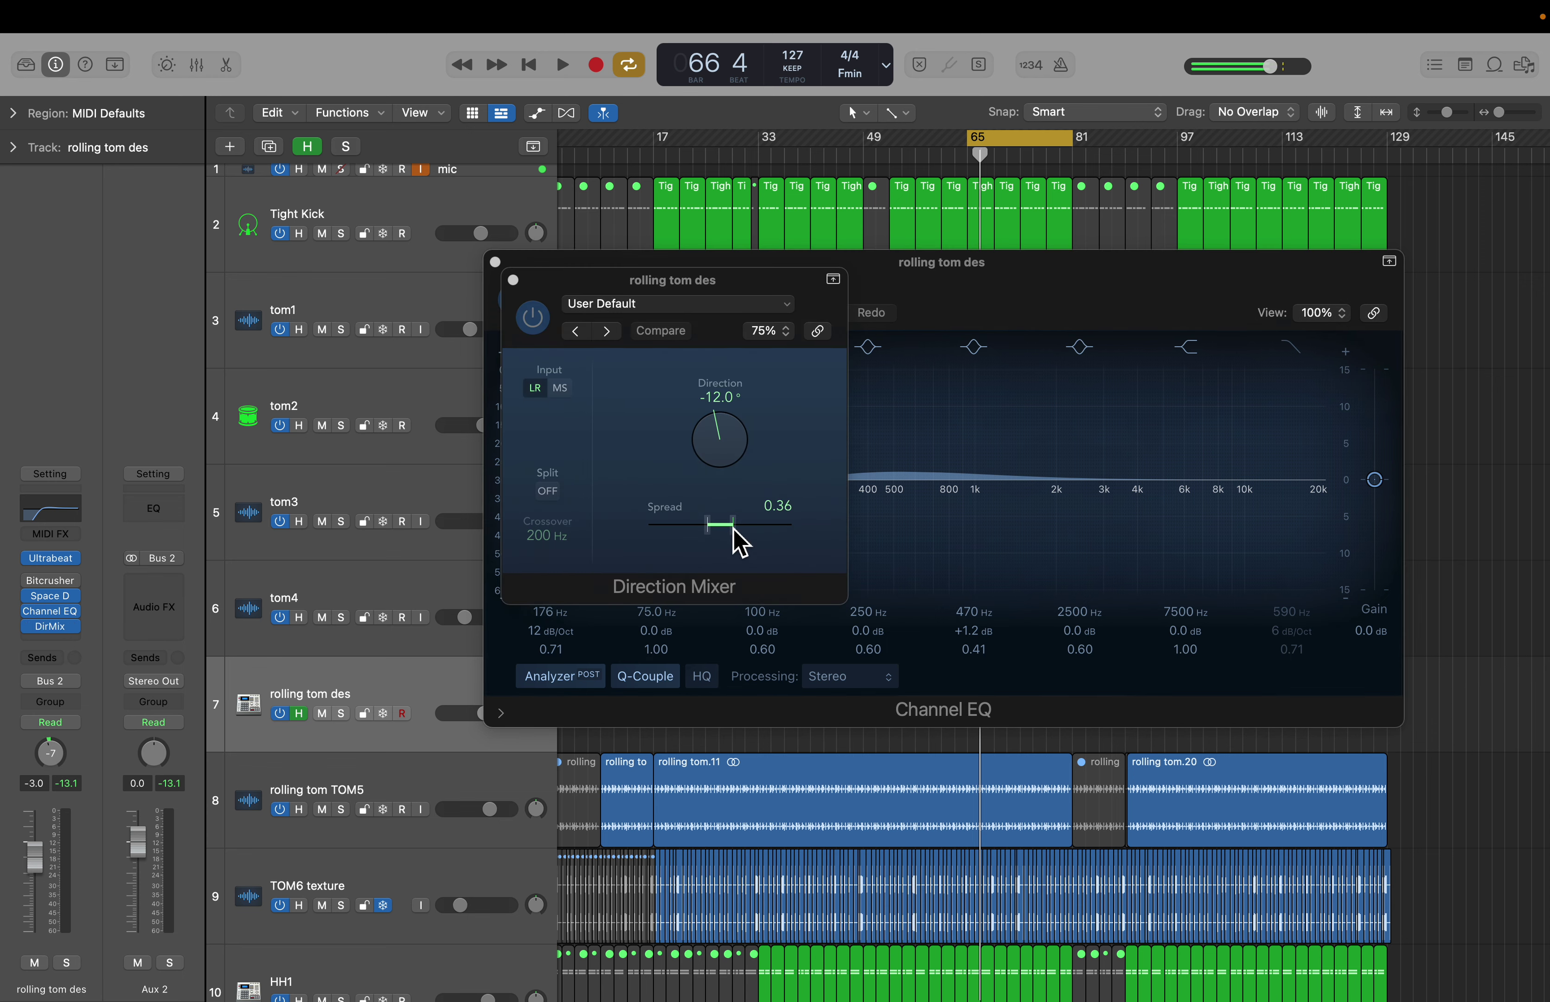
{"action": "left_click", "coordinate": [513, 281]}
{"action": "left_click", "coordinate": [495, 262]}
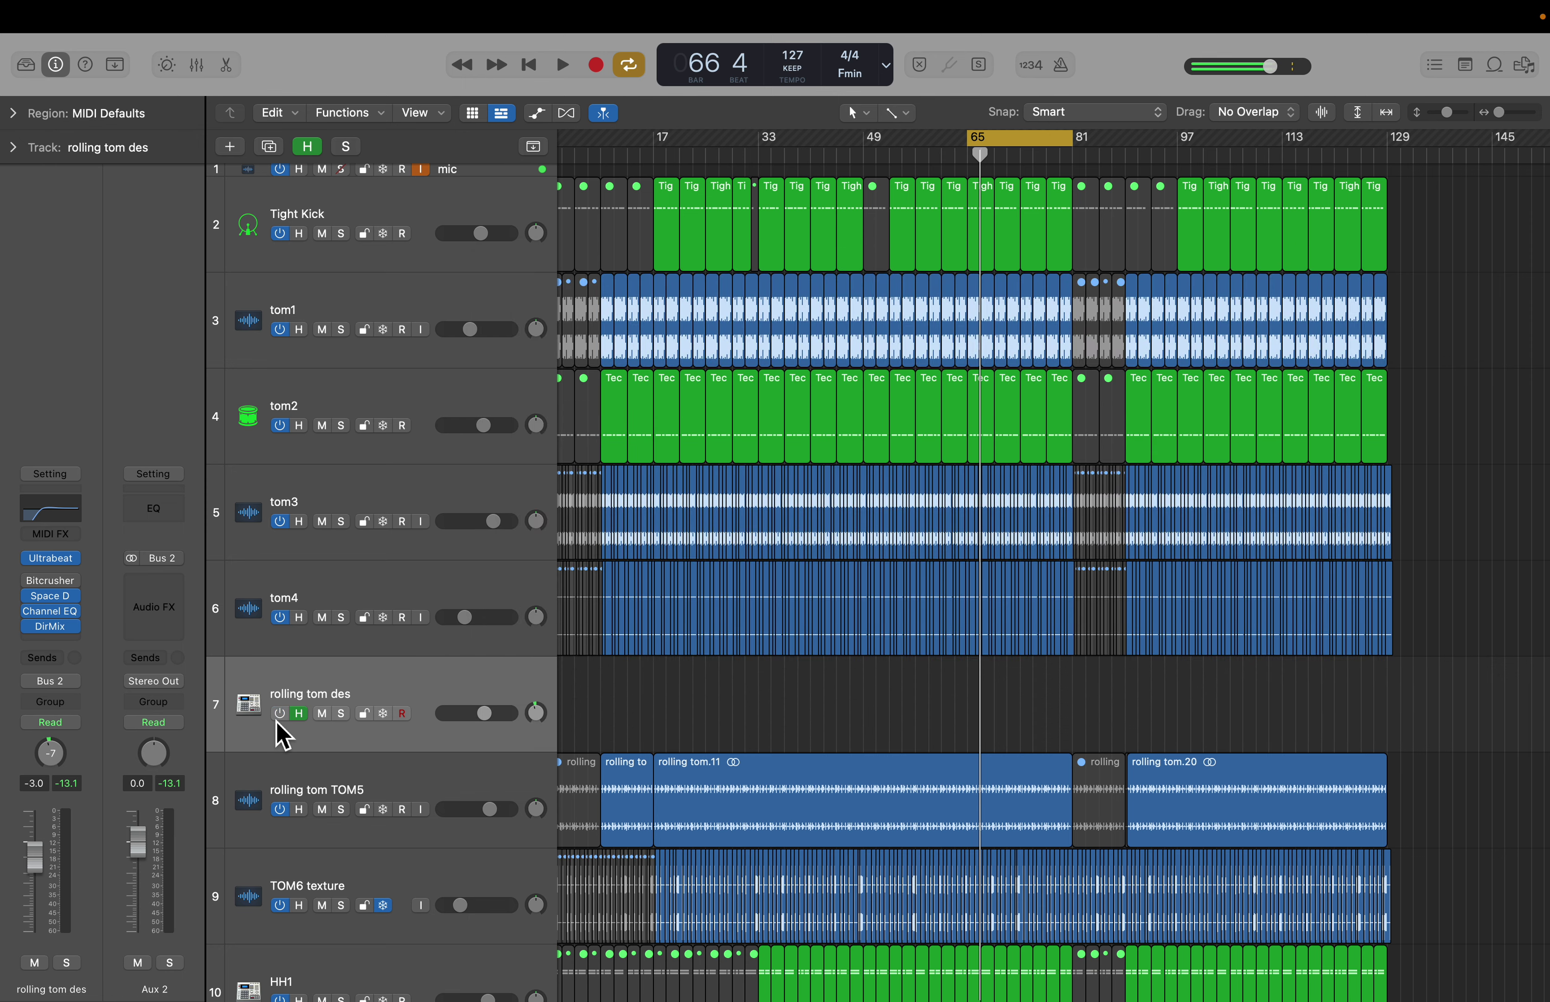
{"action": "left_click", "coordinate": [307, 147]}
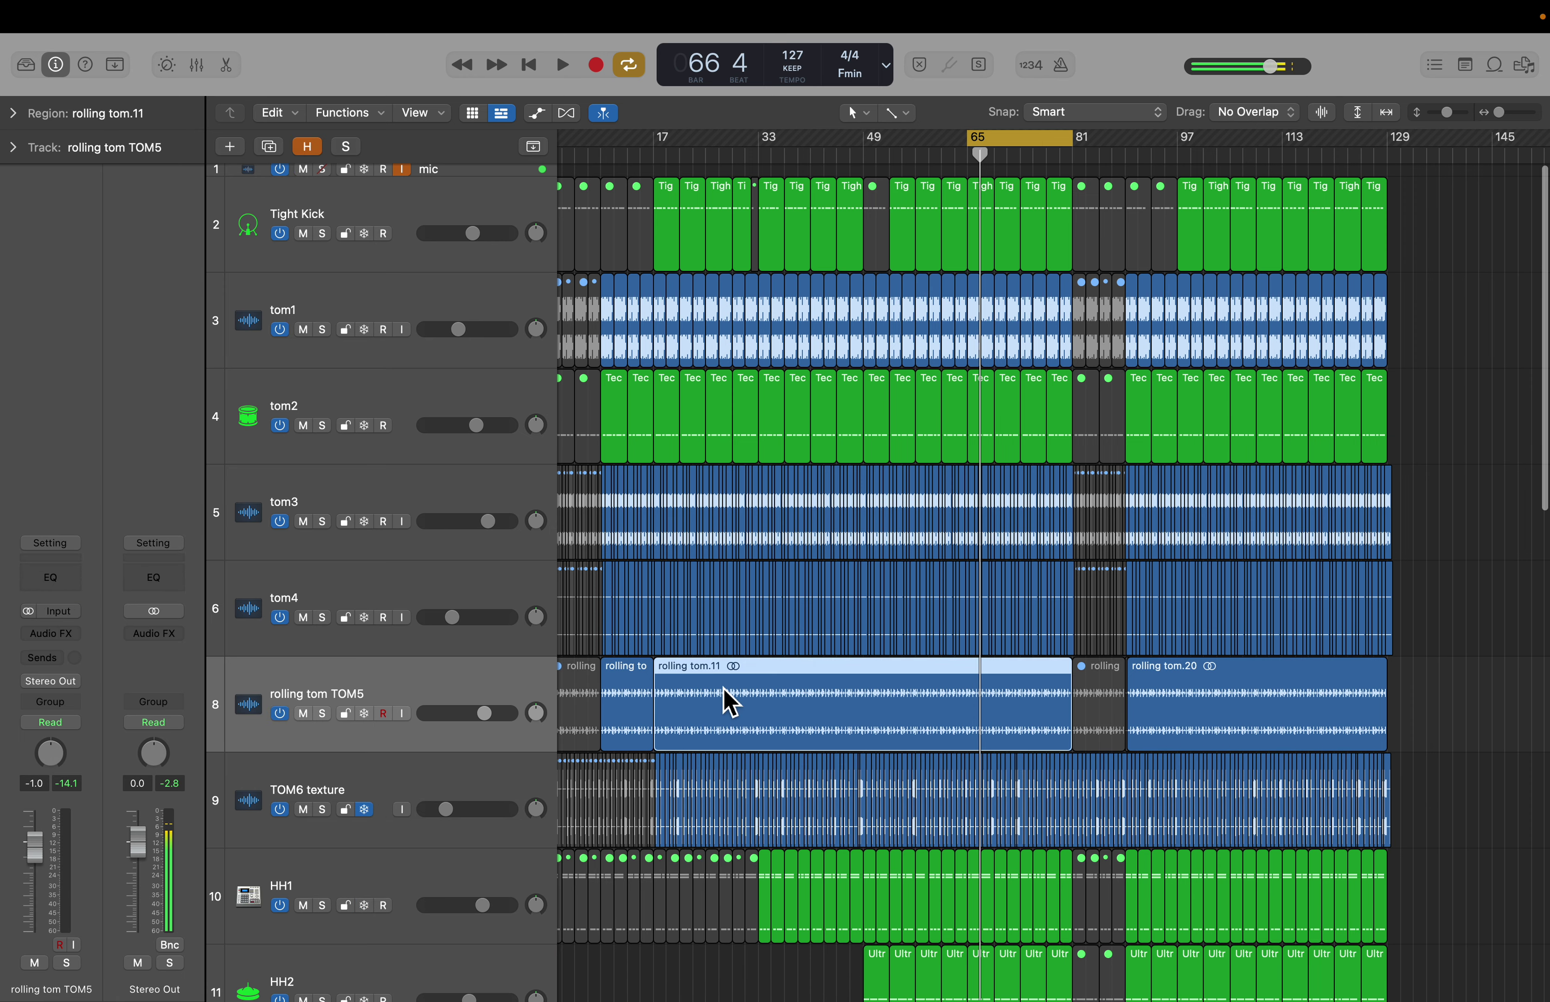
Step: Select the TOM6 texture track, audition it in solo from bar 65 while viewing its chopped regions up close, and unsolo it
{"action": "scroll", "coordinate": [684, 864], "scroll_direction": "down", "scroll_amount": 3}
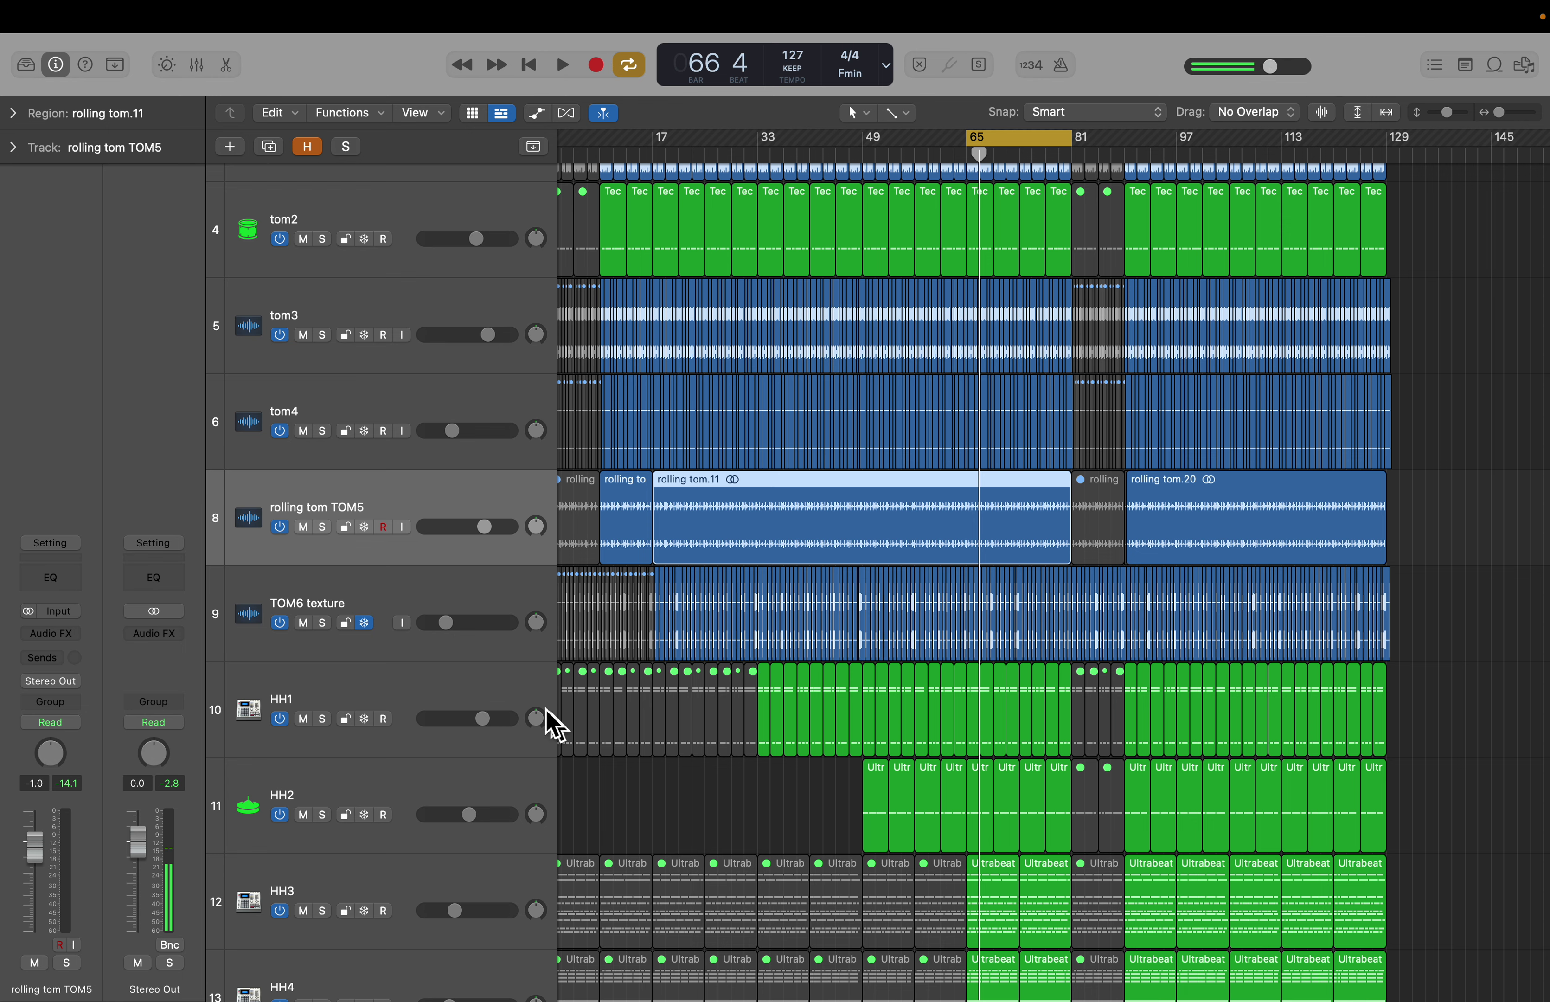
{"action": "left_click", "coordinate": [354, 594]}
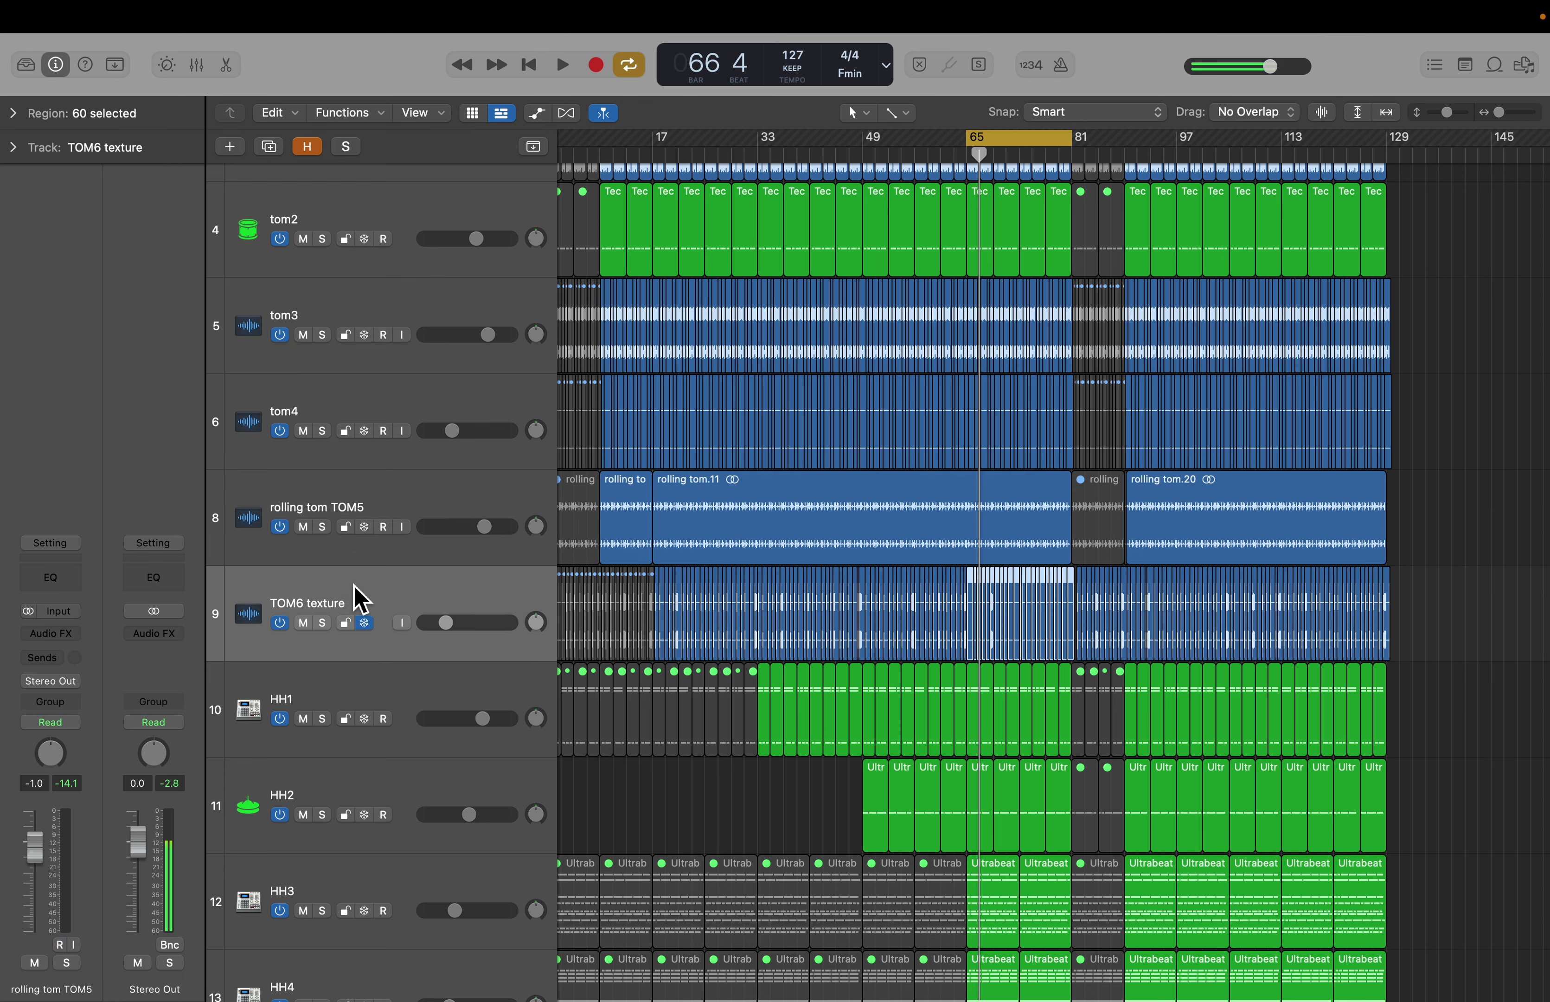
{"action": "left_click", "coordinate": [322, 623]}
{"action": "key", "text": "space"}
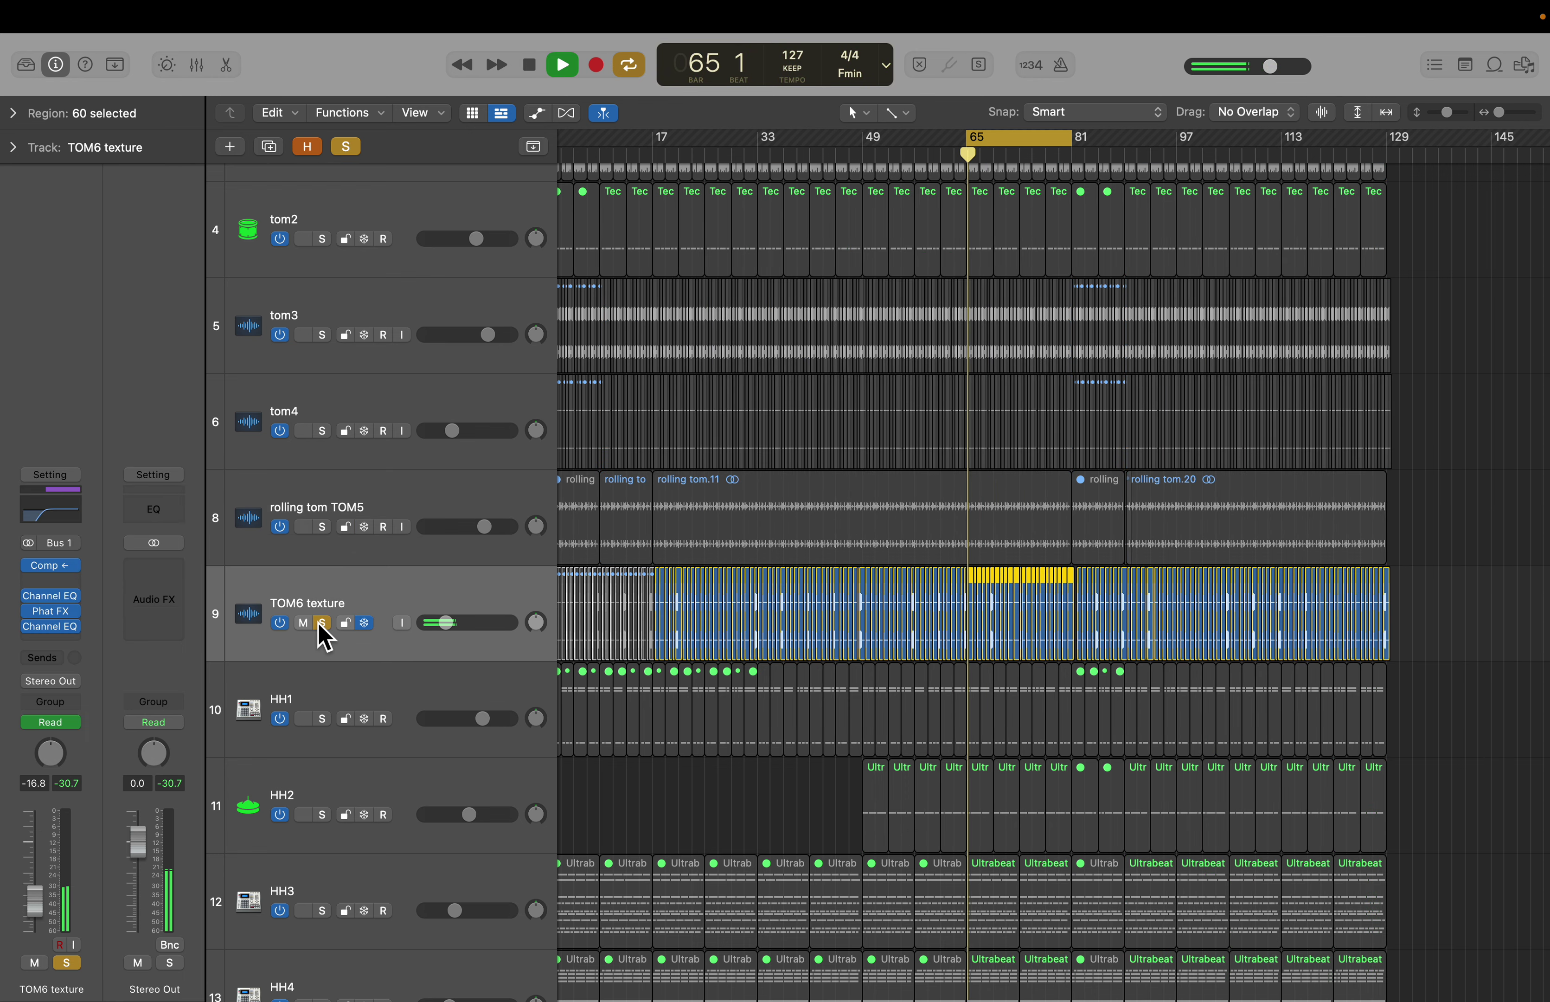
{"action": "scroll", "coordinate": [612, 710], "scroll_direction": "down", "scroll_amount": 1}
{"action": "scroll", "coordinate": [612, 710], "scroll_direction": "up", "scroll_amount": 5}
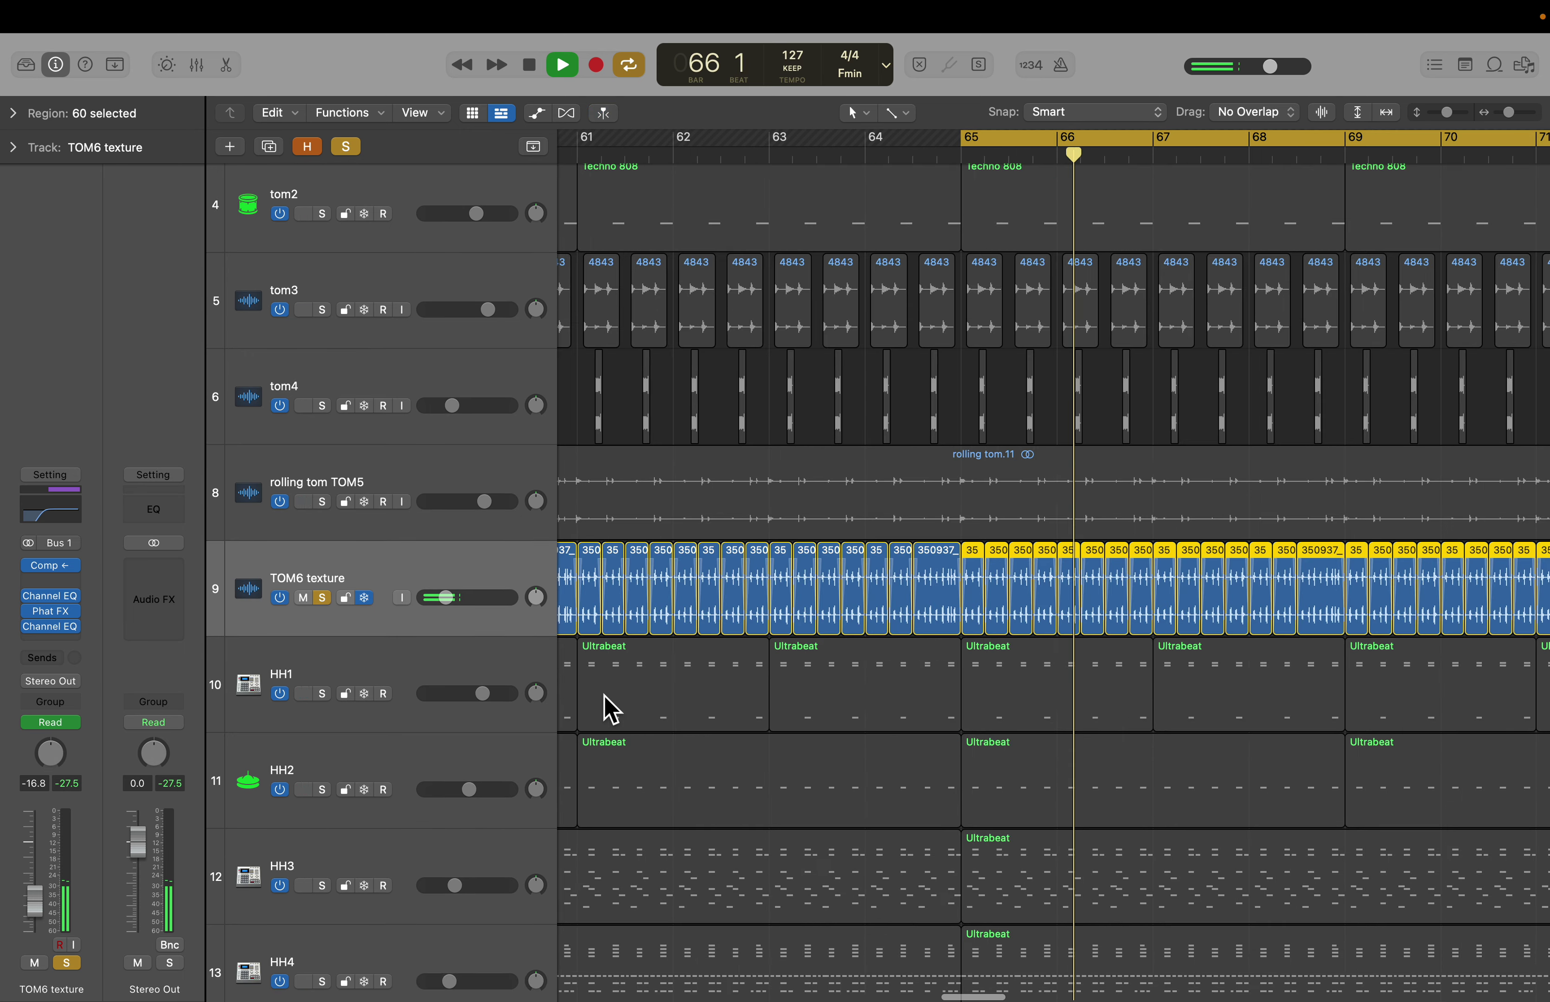
{"action": "key", "text": "space"}
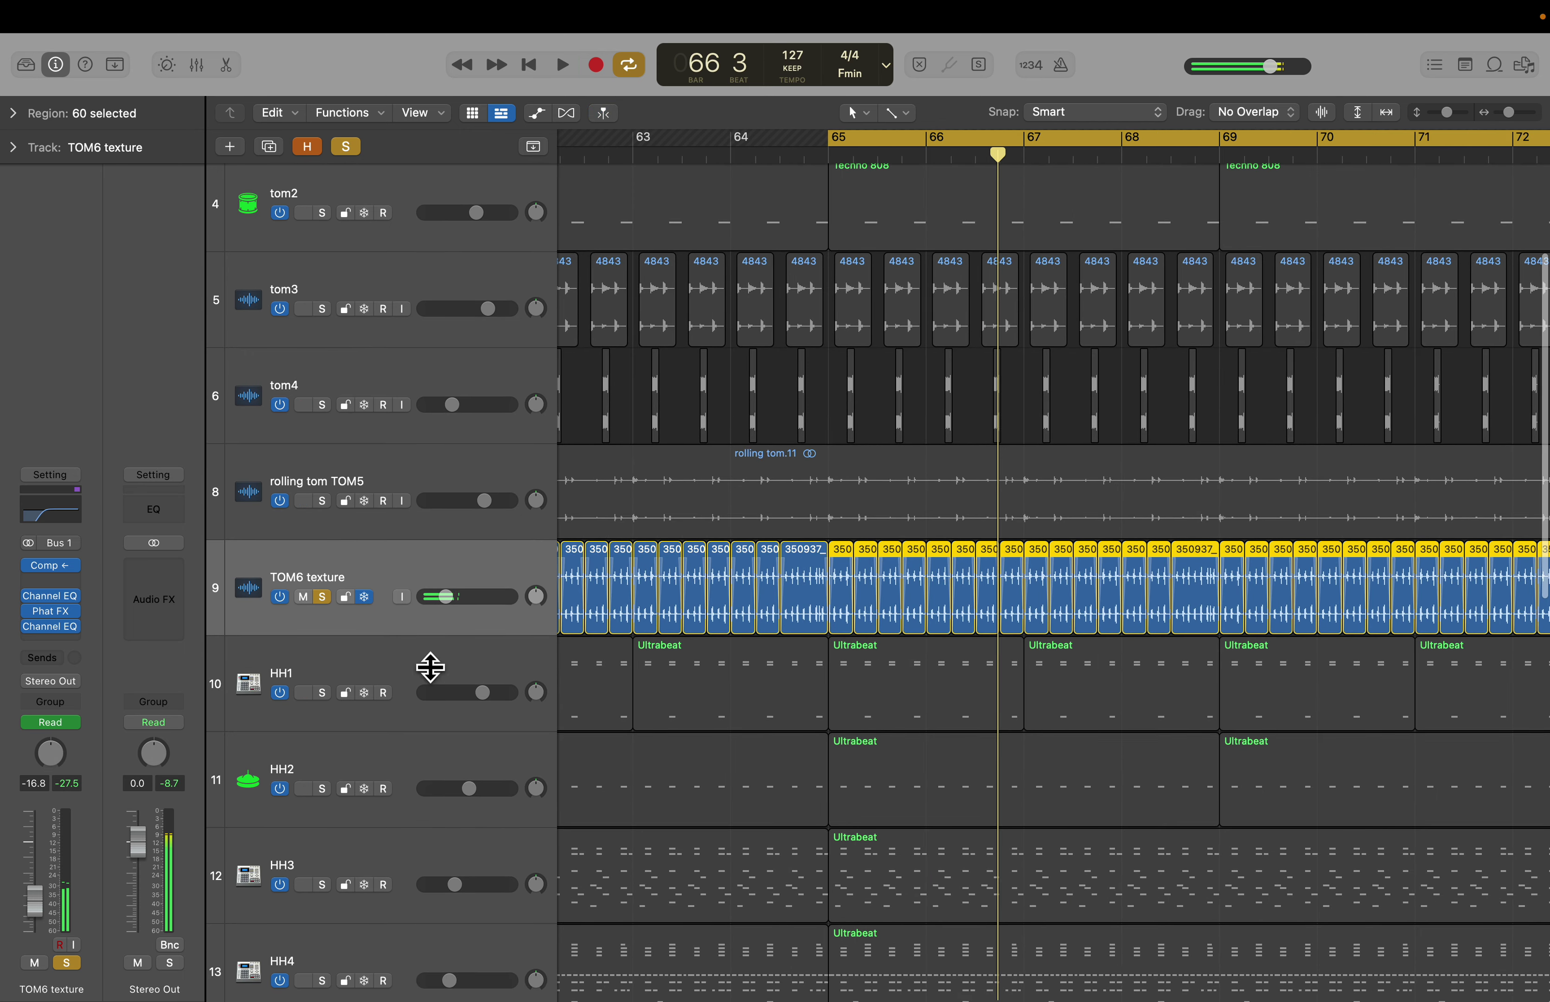
{"action": "left_click", "coordinate": [323, 597]}
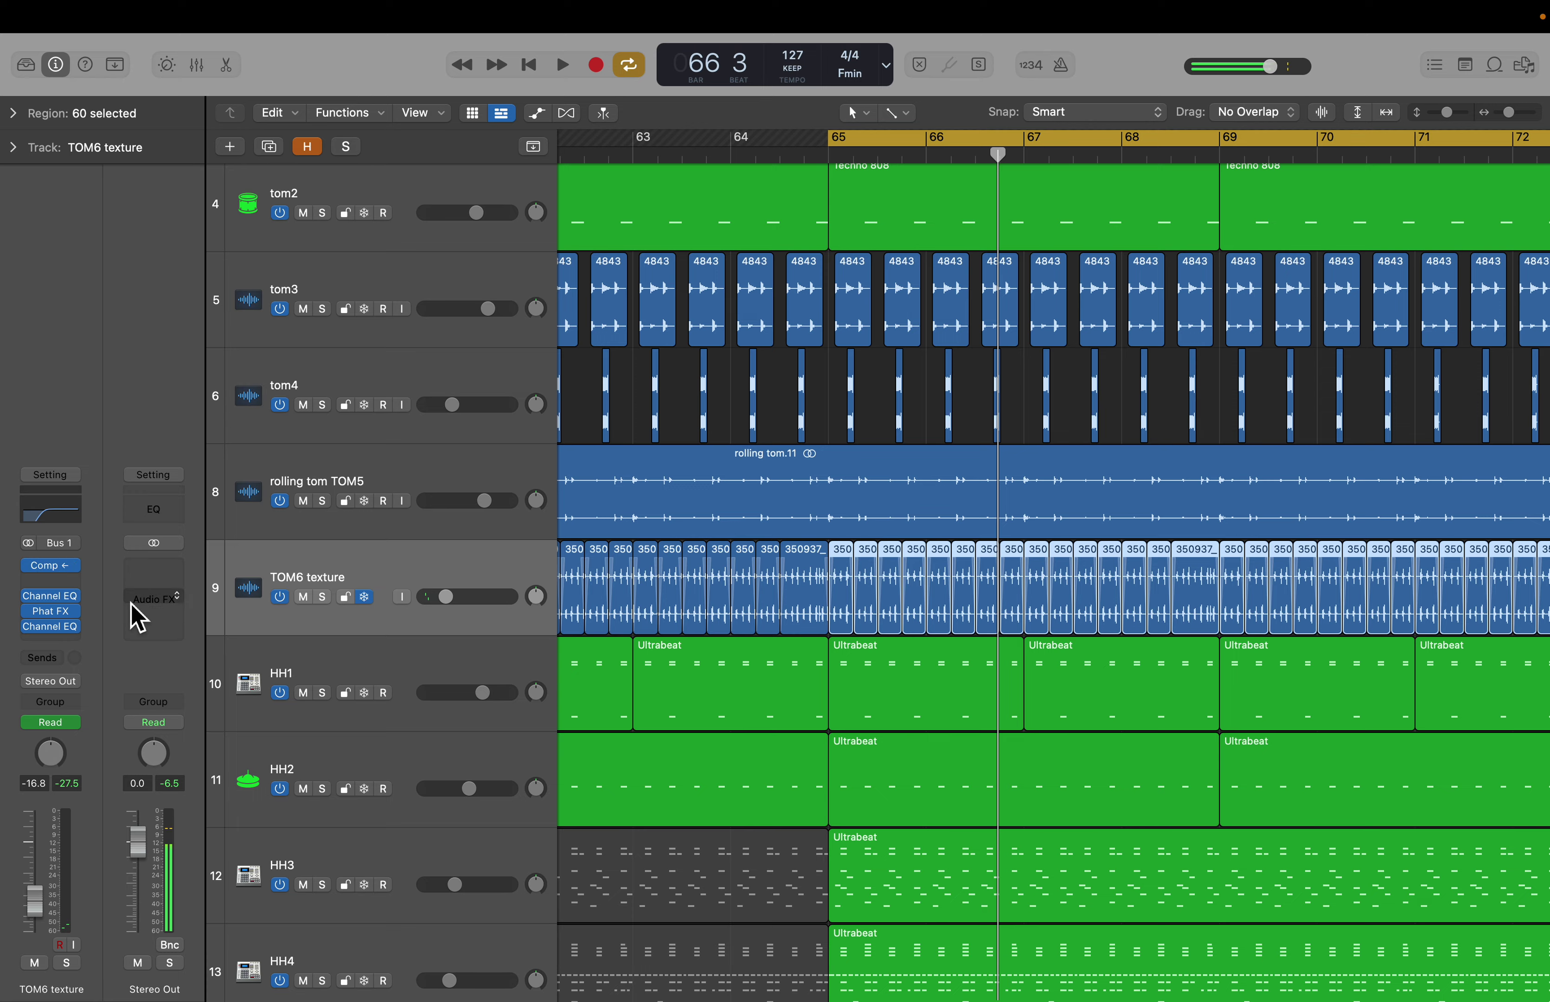
Step: Examine the TOM6 texture slices around bar 65 and review the track's Compressor, Channel EQ and Phat FX settings
{"action": "scroll", "coordinate": [825, 673], "scroll_direction": "right", "scroll_amount": 1}
{"action": "scroll", "coordinate": [825, 673], "scroll_direction": "up", "scroll_amount": 5}
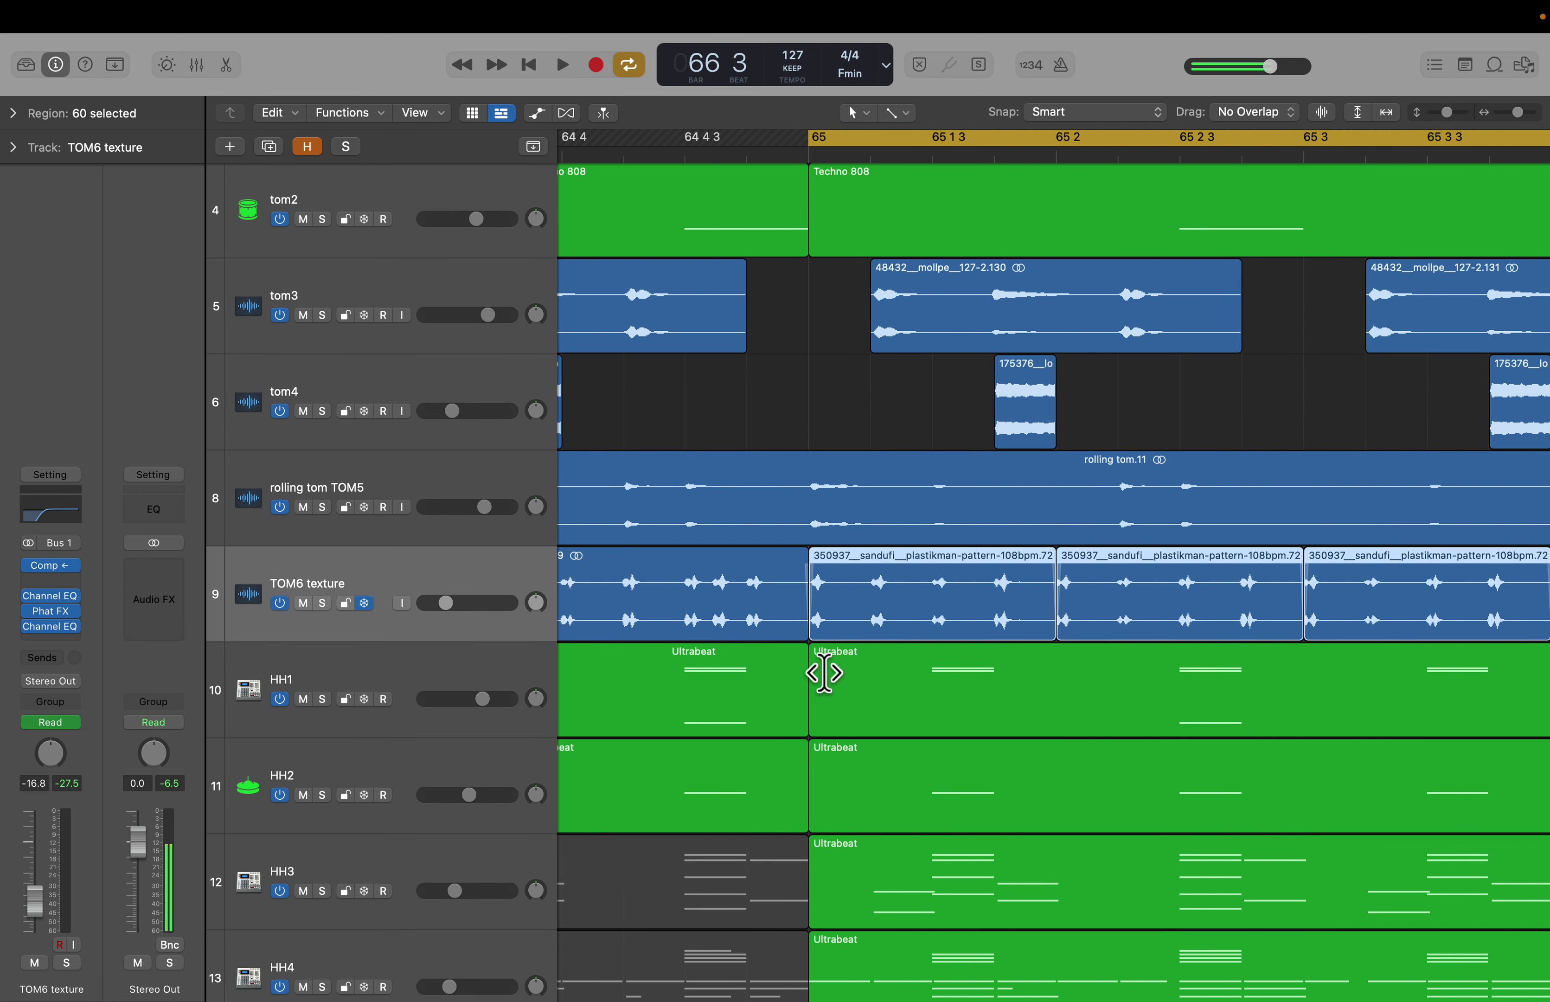
{"action": "scroll", "coordinate": [830, 684], "scroll_direction": "down", "scroll_amount": 2}
{"action": "scroll", "coordinate": [832, 694], "scroll_direction": "down", "scroll_amount": 8}
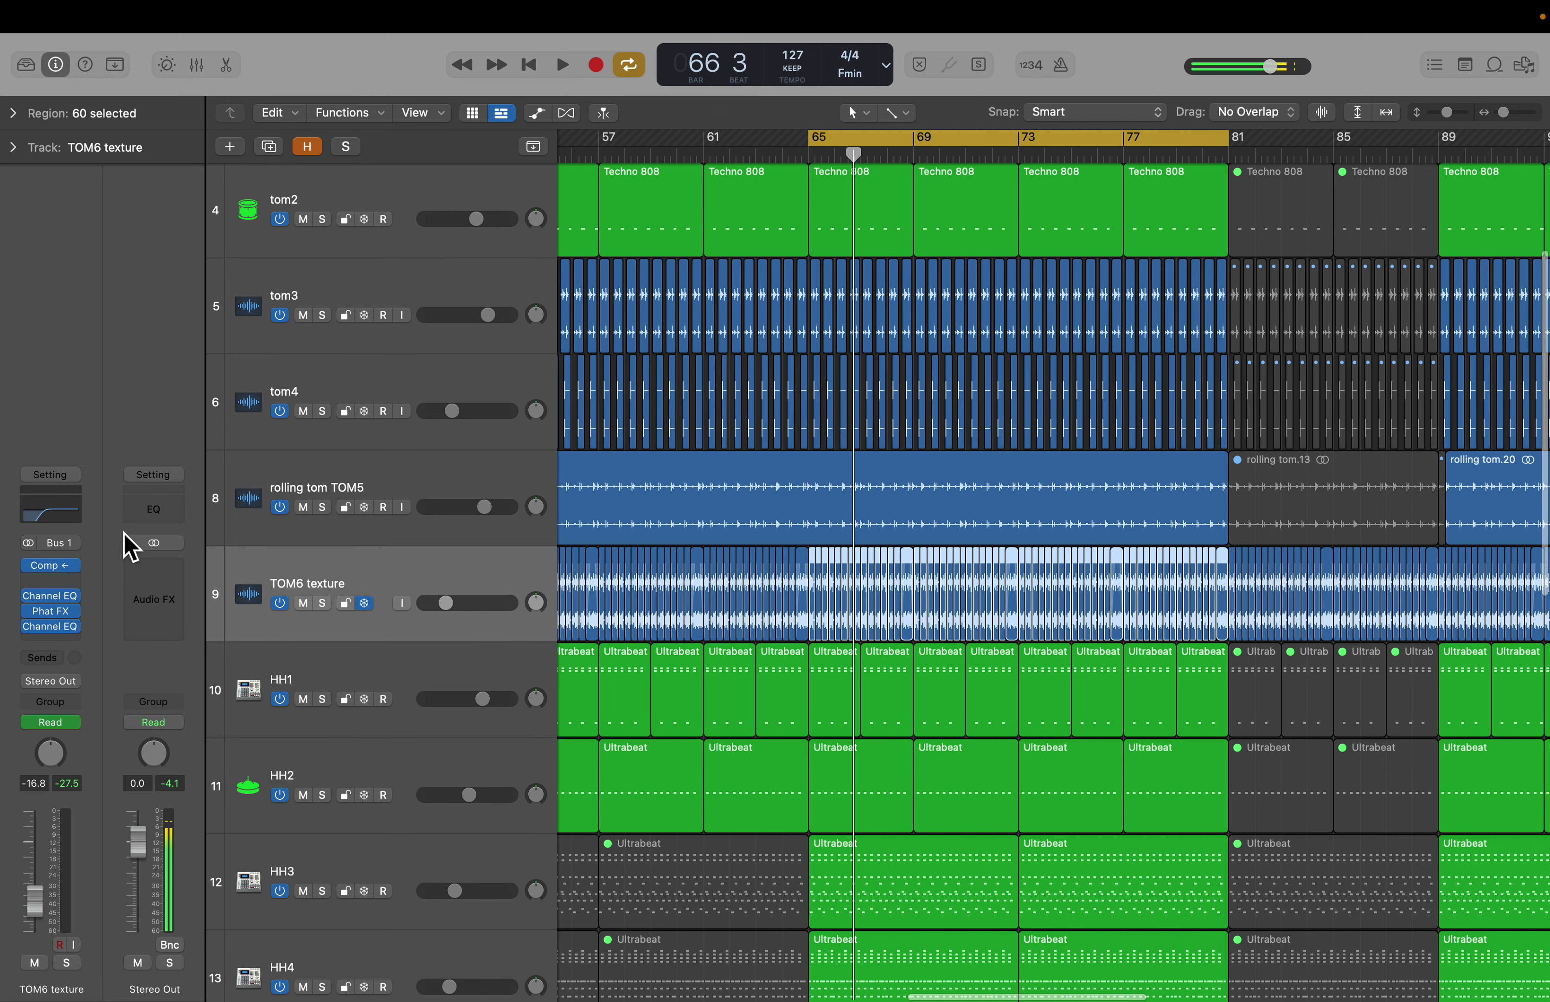
{"action": "left_click", "coordinate": [52, 565]}
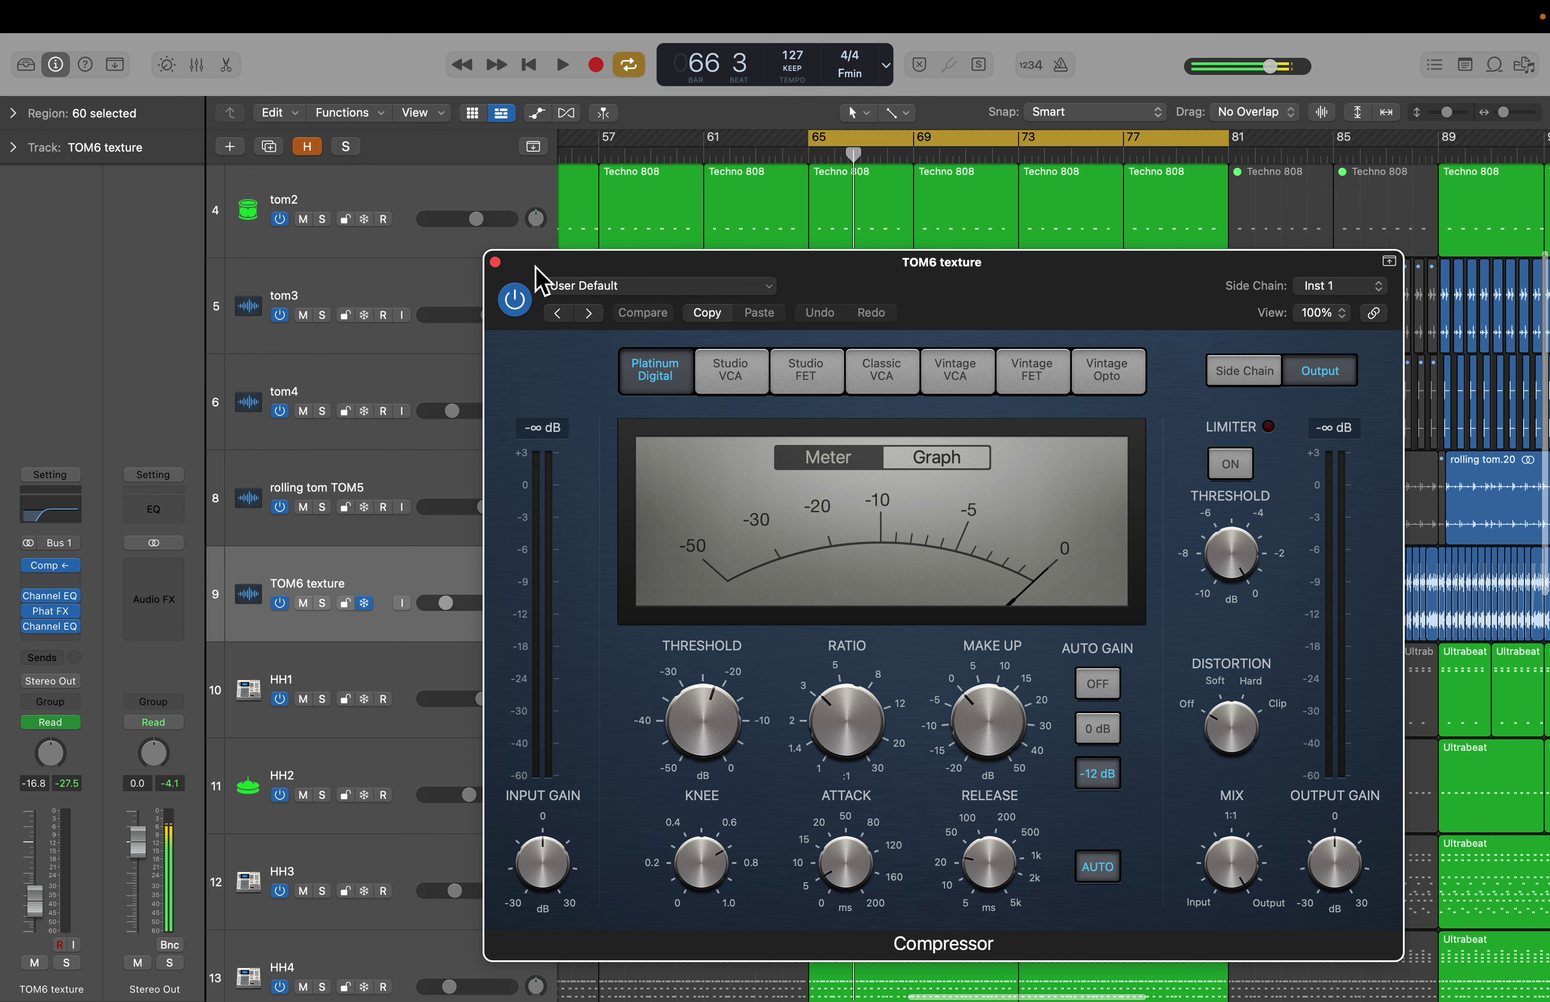
{"action": "left_click", "coordinate": [495, 262]}
{"action": "left_click", "coordinate": [55, 598]}
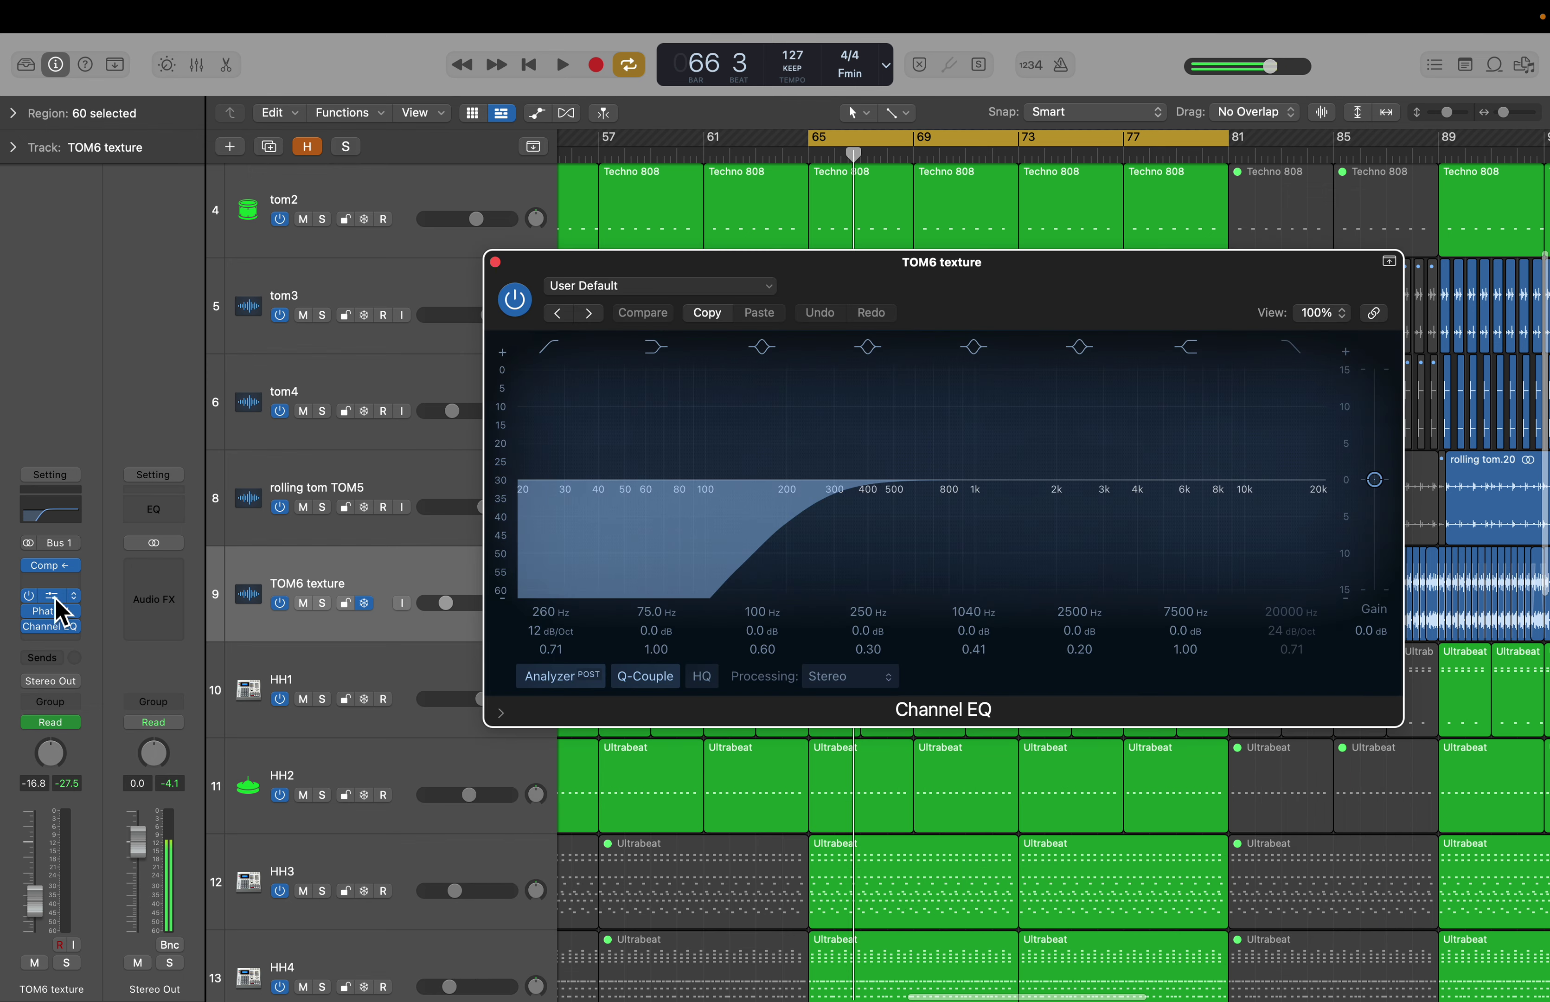
{"action": "left_click", "coordinate": [51, 614]}
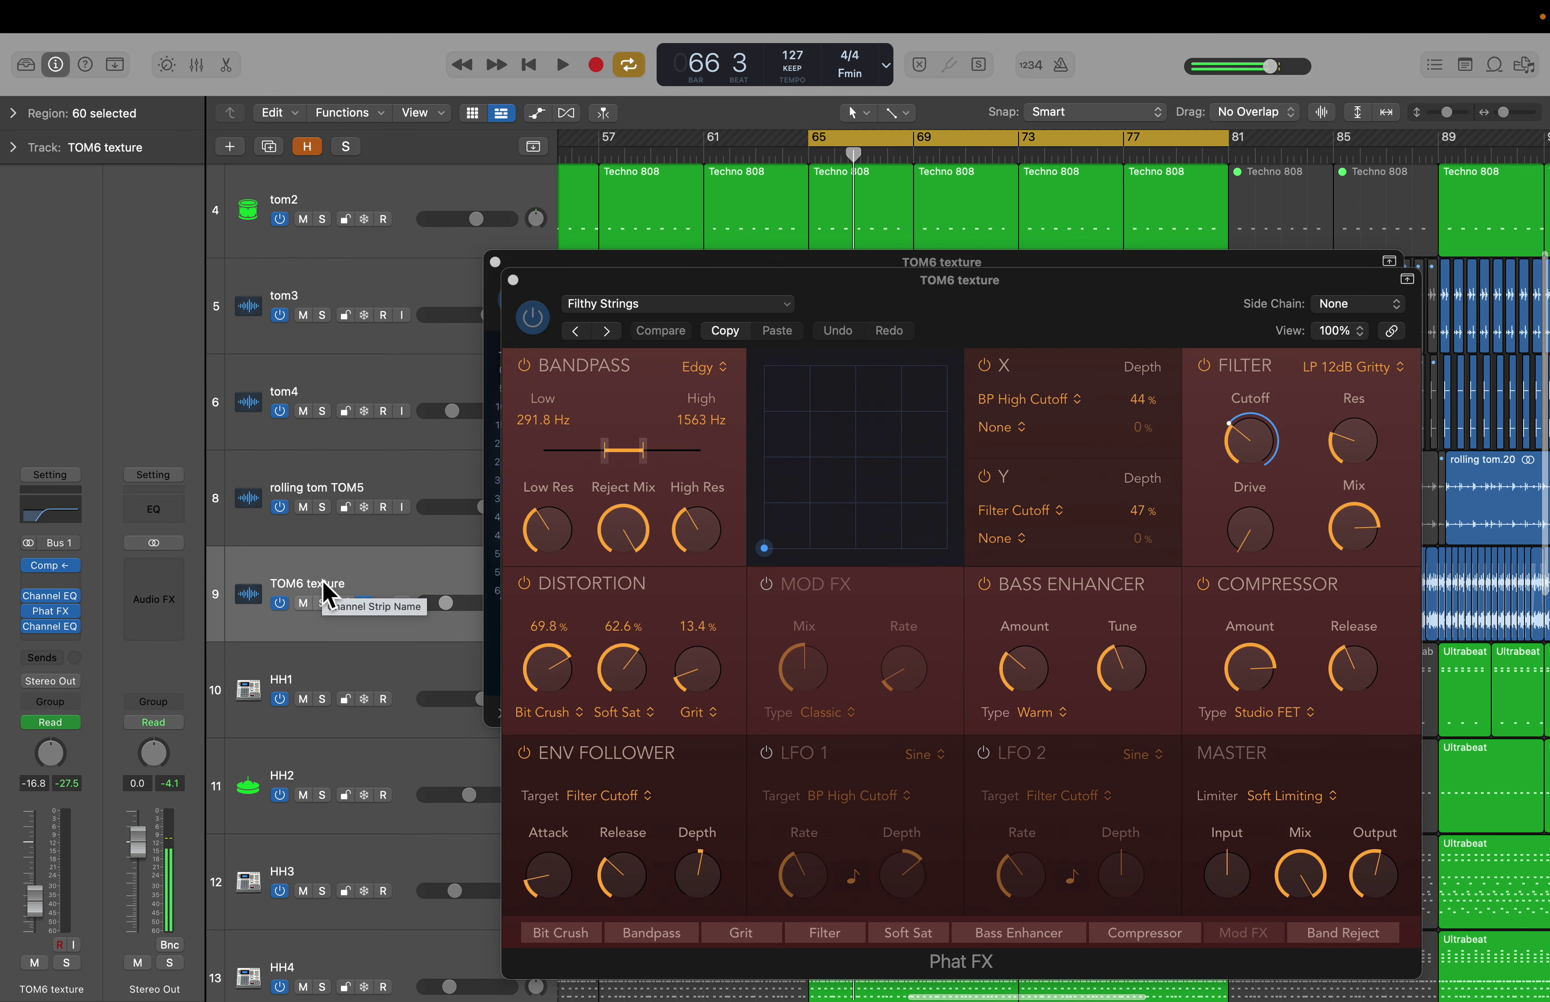
Step: Audition TOM6 texture in solo with Phat FX open, close its Phat FX and Channel EQ windows, and clear the solo
{"action": "key", "text": "s"}
{"action": "key", "text": "space"}
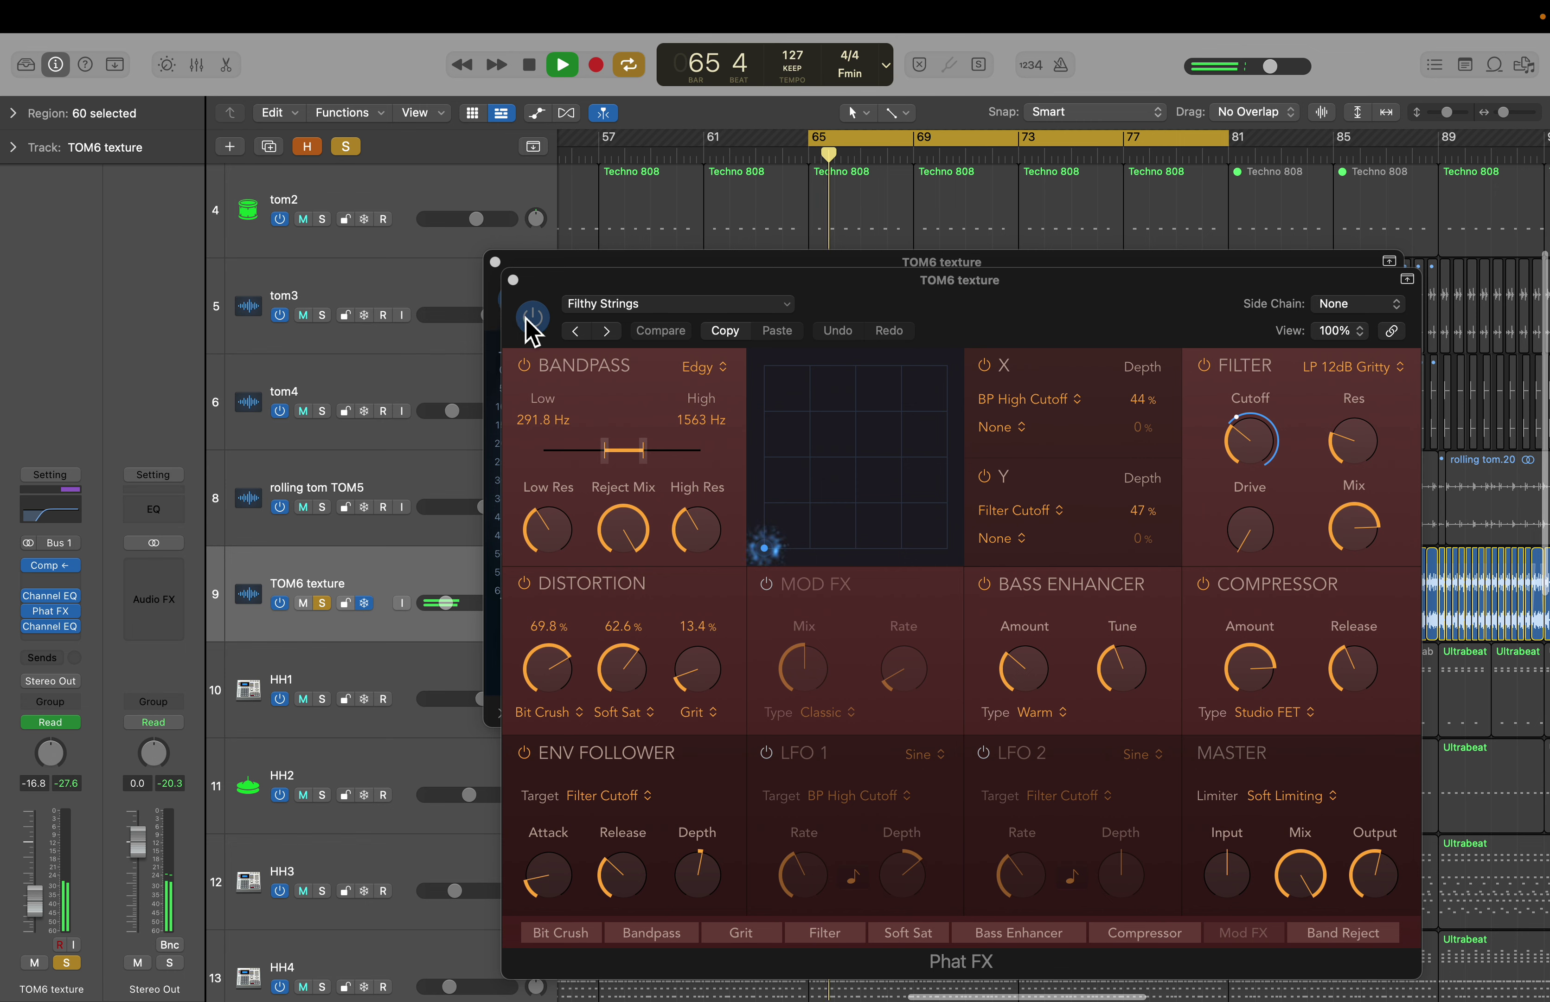
{"action": "left_click", "coordinate": [533, 332]}
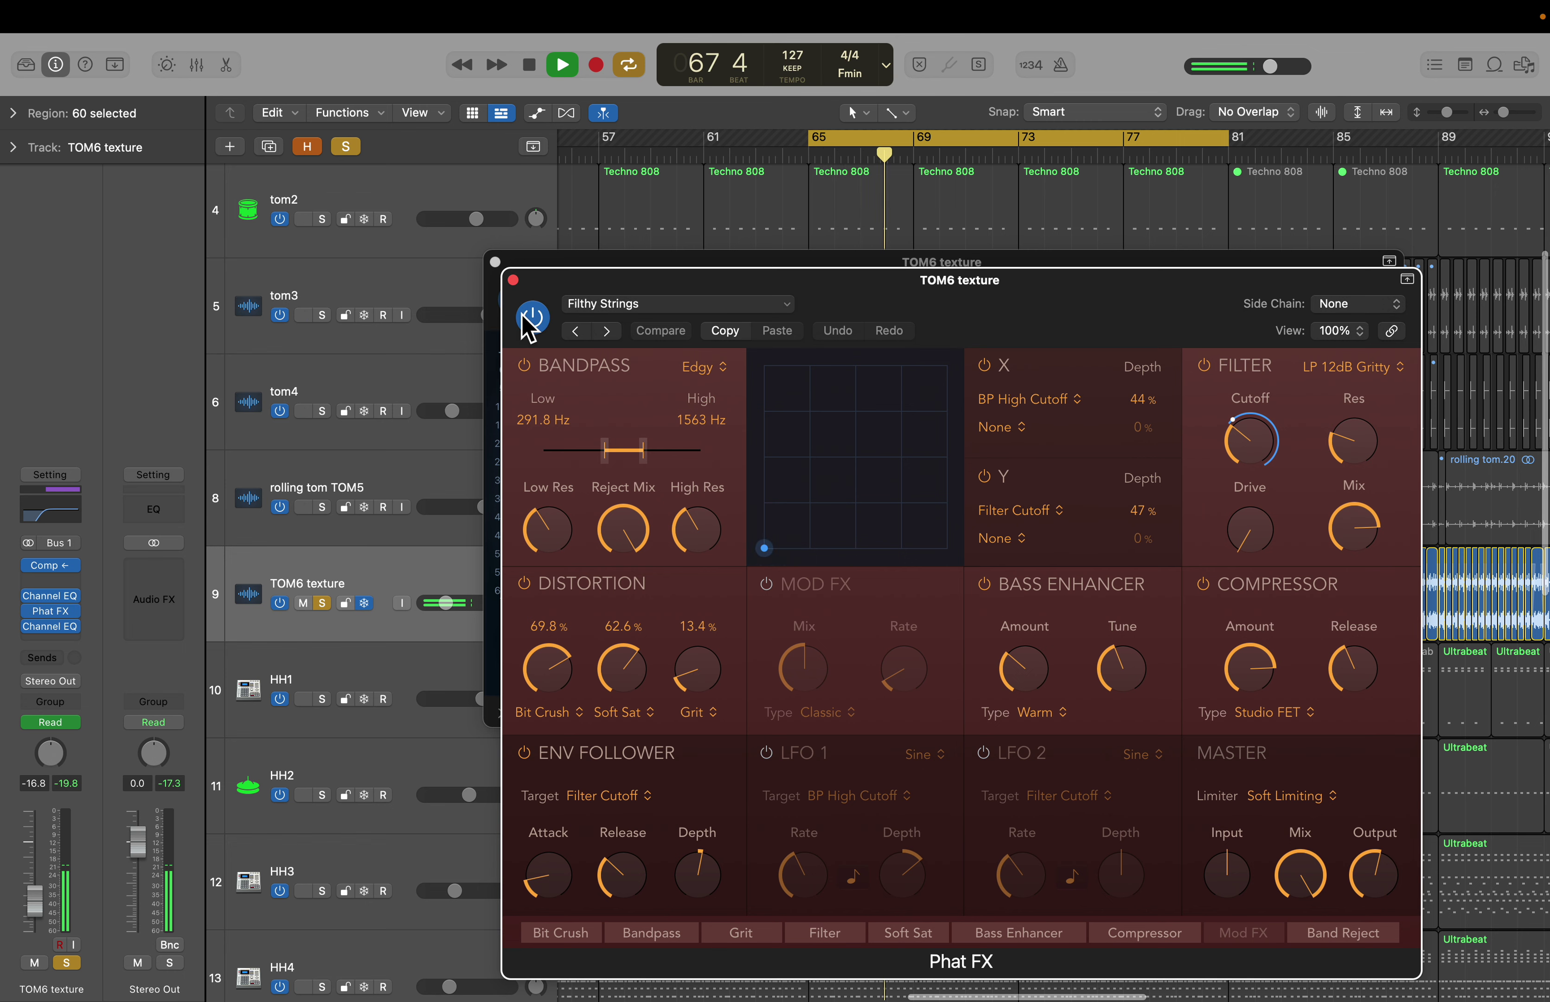
{"action": "key", "text": "space"}
{"action": "left_click", "coordinate": [514, 279]}
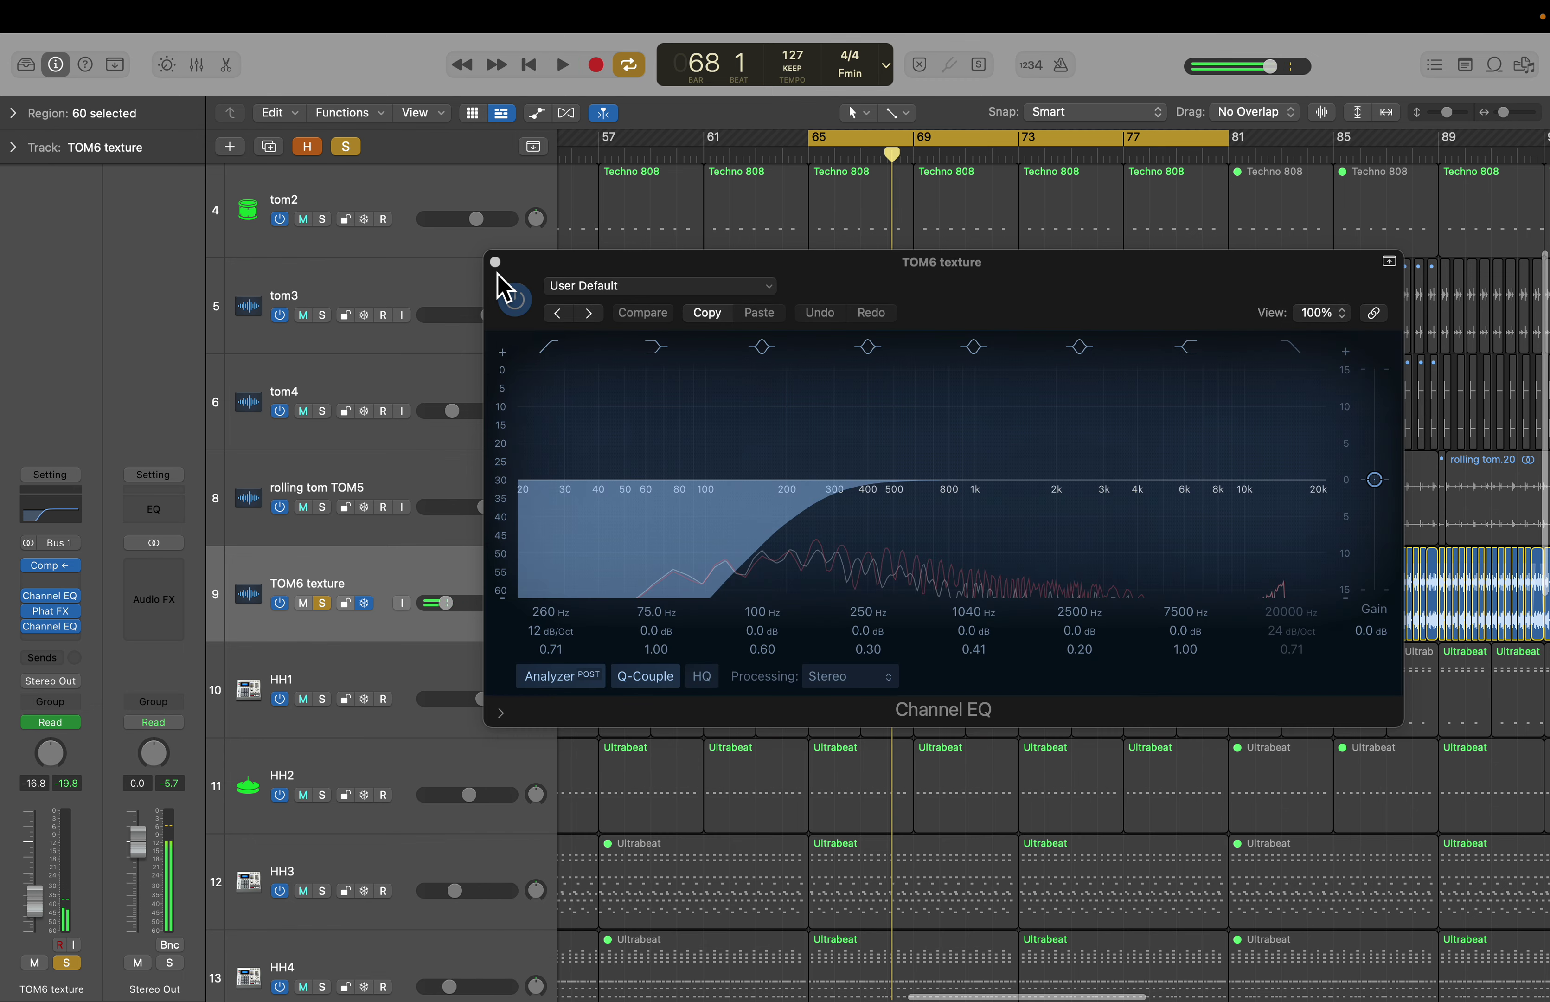
{"action": "left_click", "coordinate": [495, 261]}
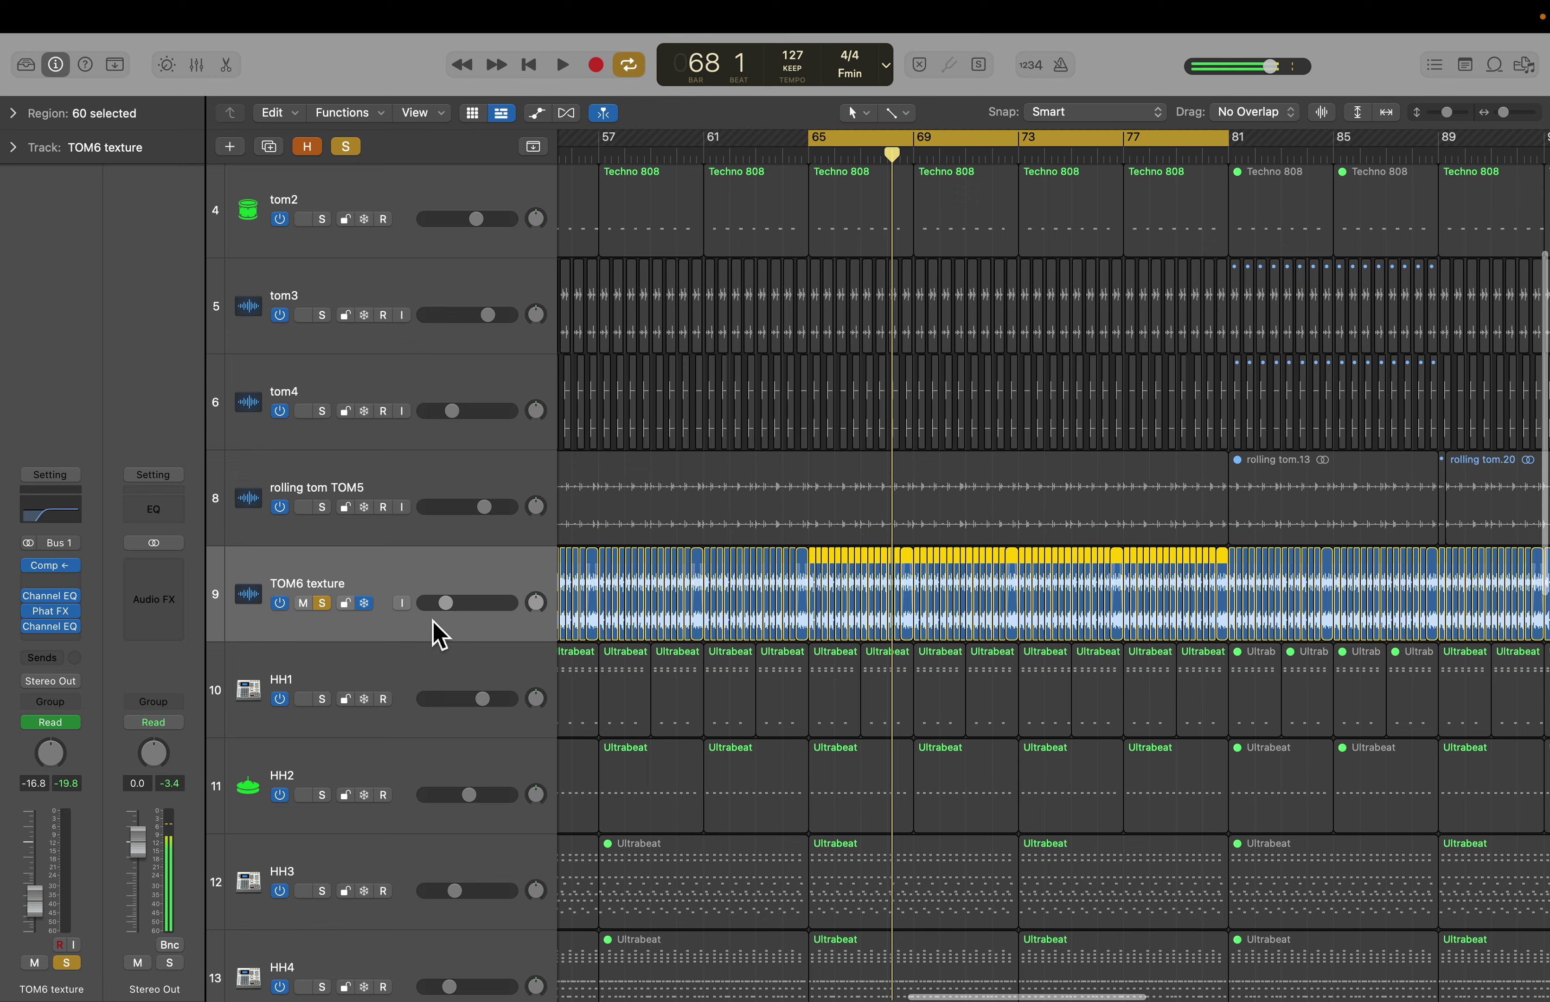
{"action": "left_click", "coordinate": [347, 147]}
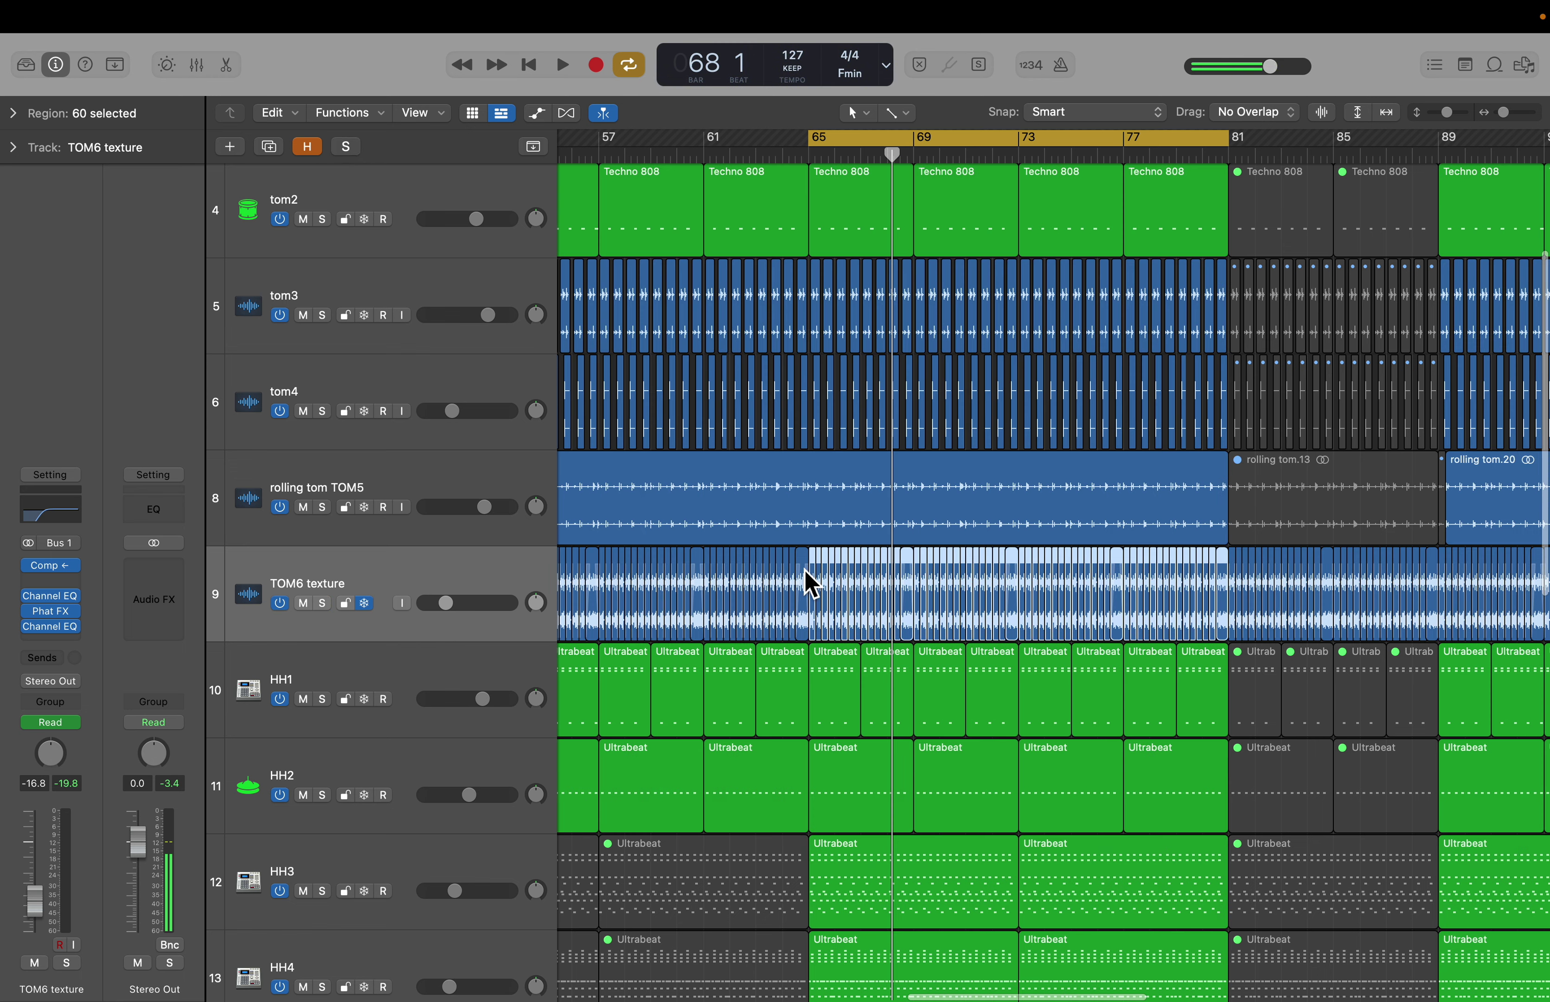
Step: Solo the tracks from Tight Kick through TOM6 texture together, audition them from bar 65, and clear all solos
{"action": "scroll", "coordinate": [726, 449], "scroll_direction": "up", "scroll_amount": 3}
{"action": "scroll", "coordinate": [420, 202], "scroll_direction": "up", "scroll_amount": 1}
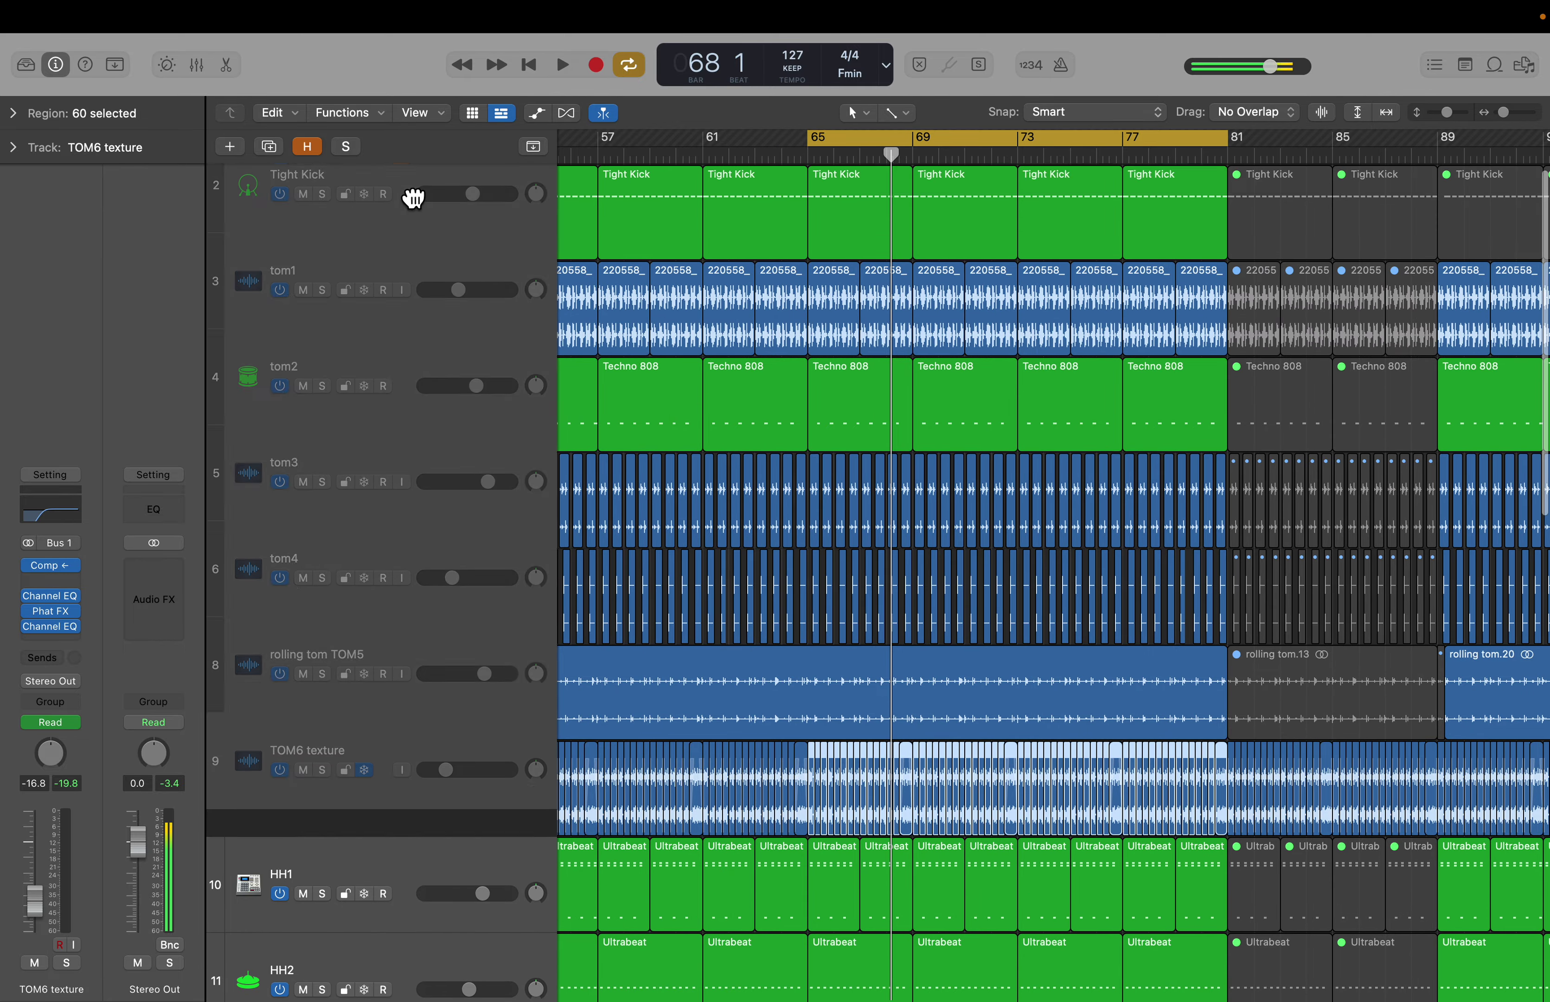
{"action": "left_click", "coordinate": [415, 198], "text": "shift"}
{"action": "left_click", "coordinate": [325, 226]}
{"action": "key", "text": "space"}
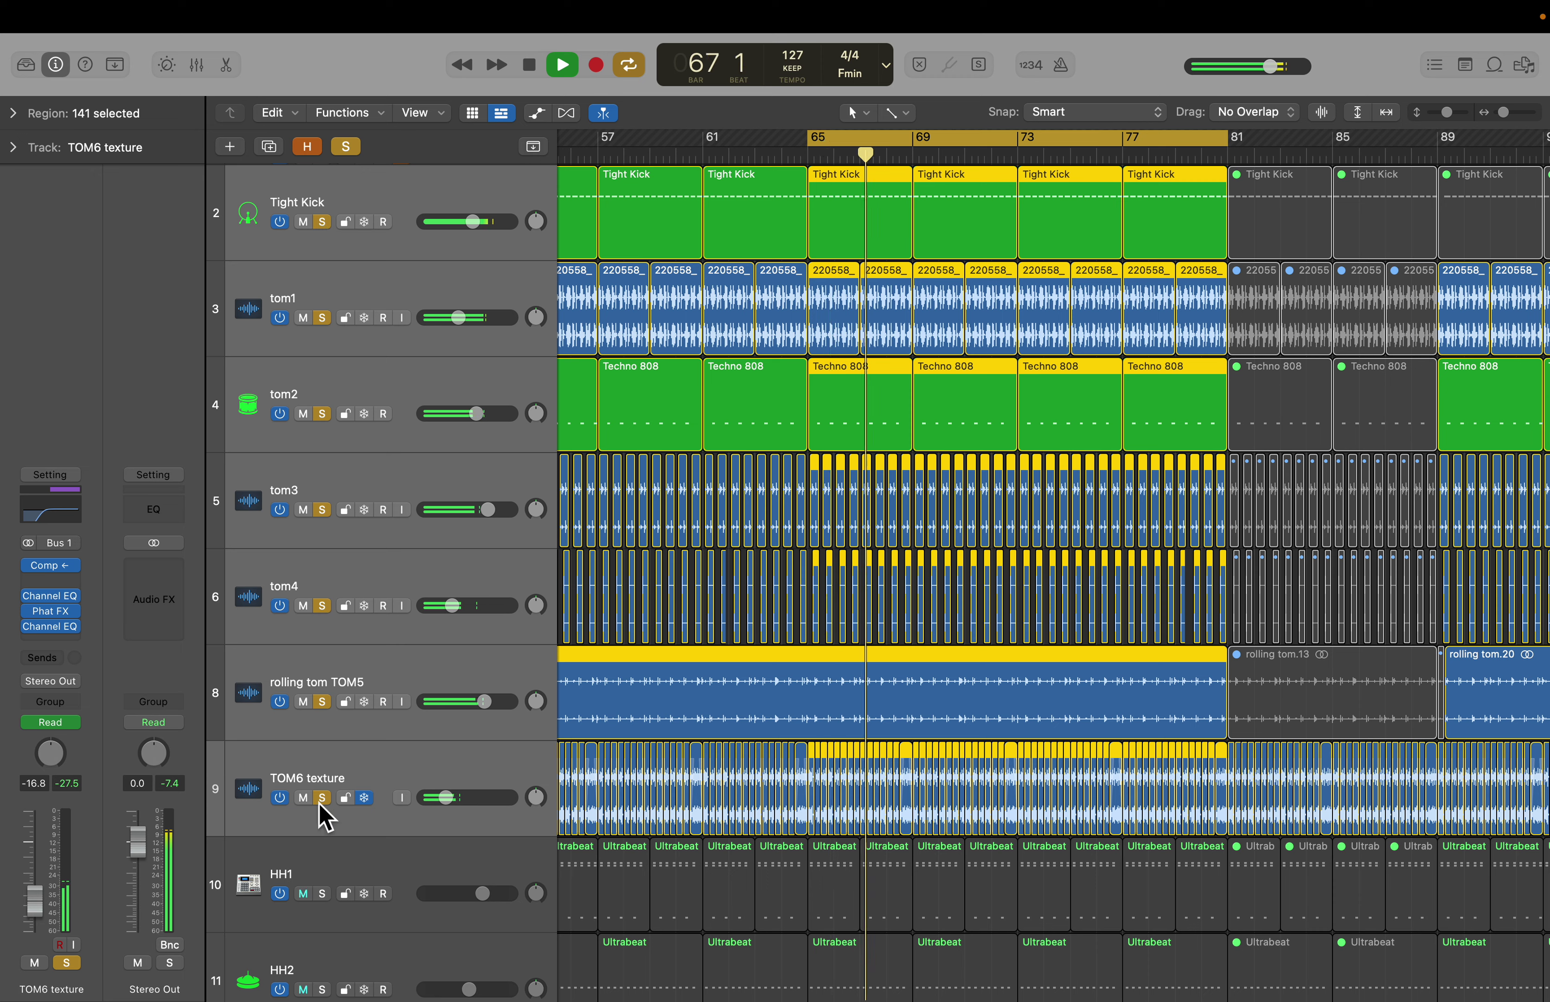
{"action": "key", "text": "space"}
{"action": "left_click", "coordinate": [361, 154]}
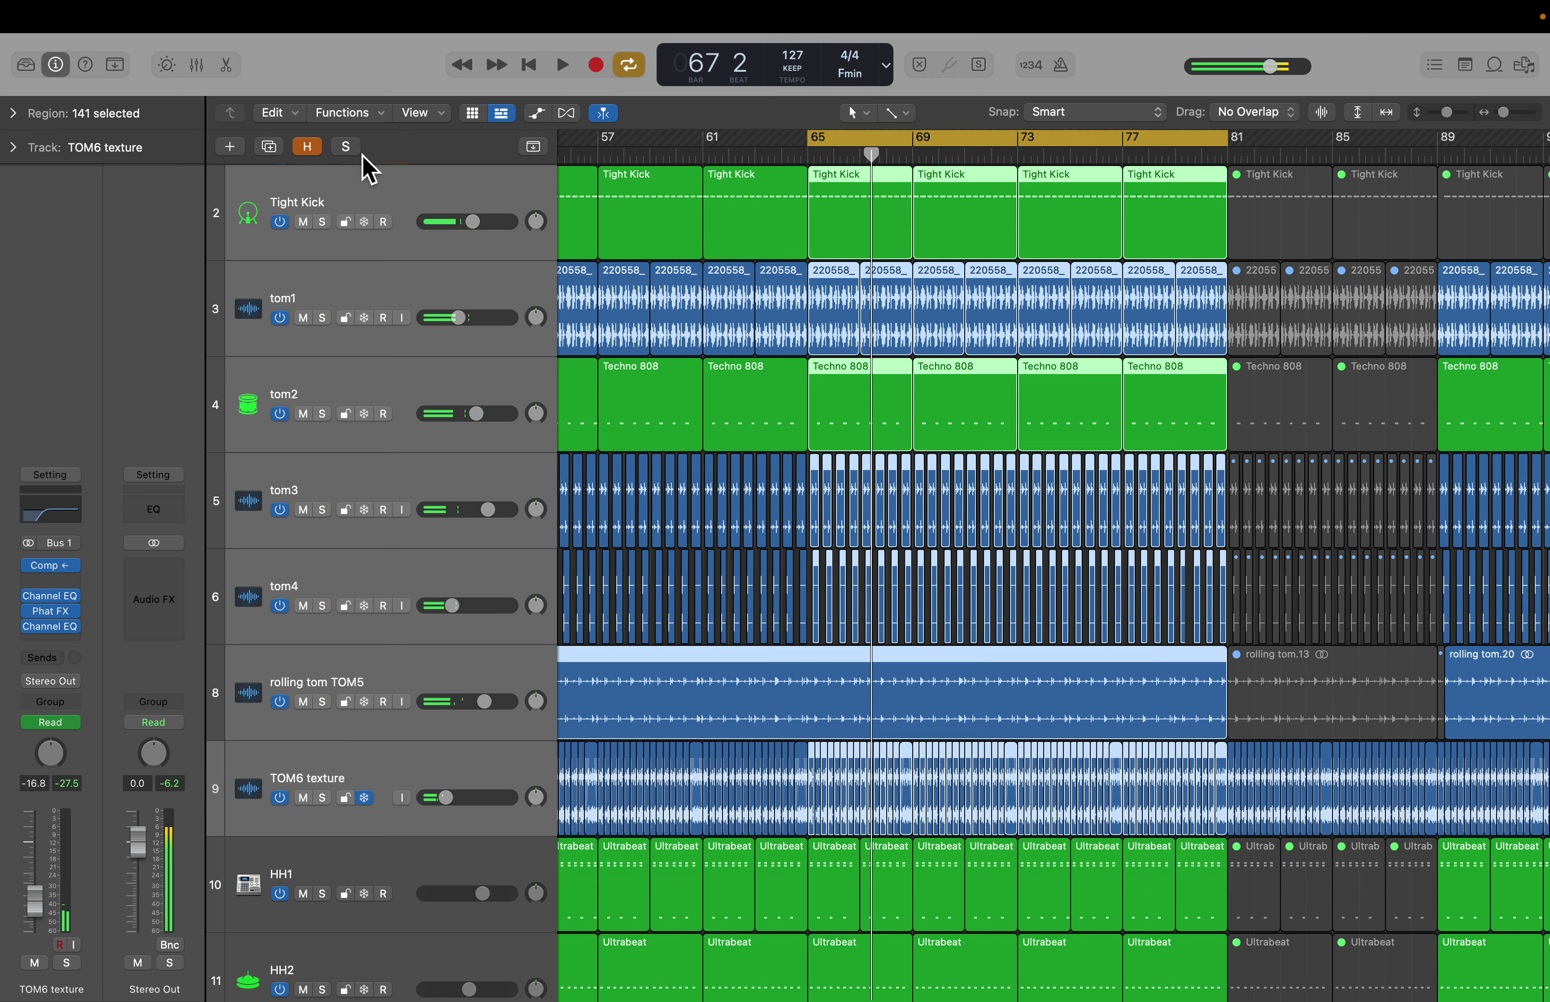
Step: Fit the whole arrangement in view, solo HH1 through HH4 together, and audition the hi-hats briefly from bar 65
{"action": "scroll", "coordinate": [1309, 788], "scroll_direction": "down", "scroll_amount": 5}
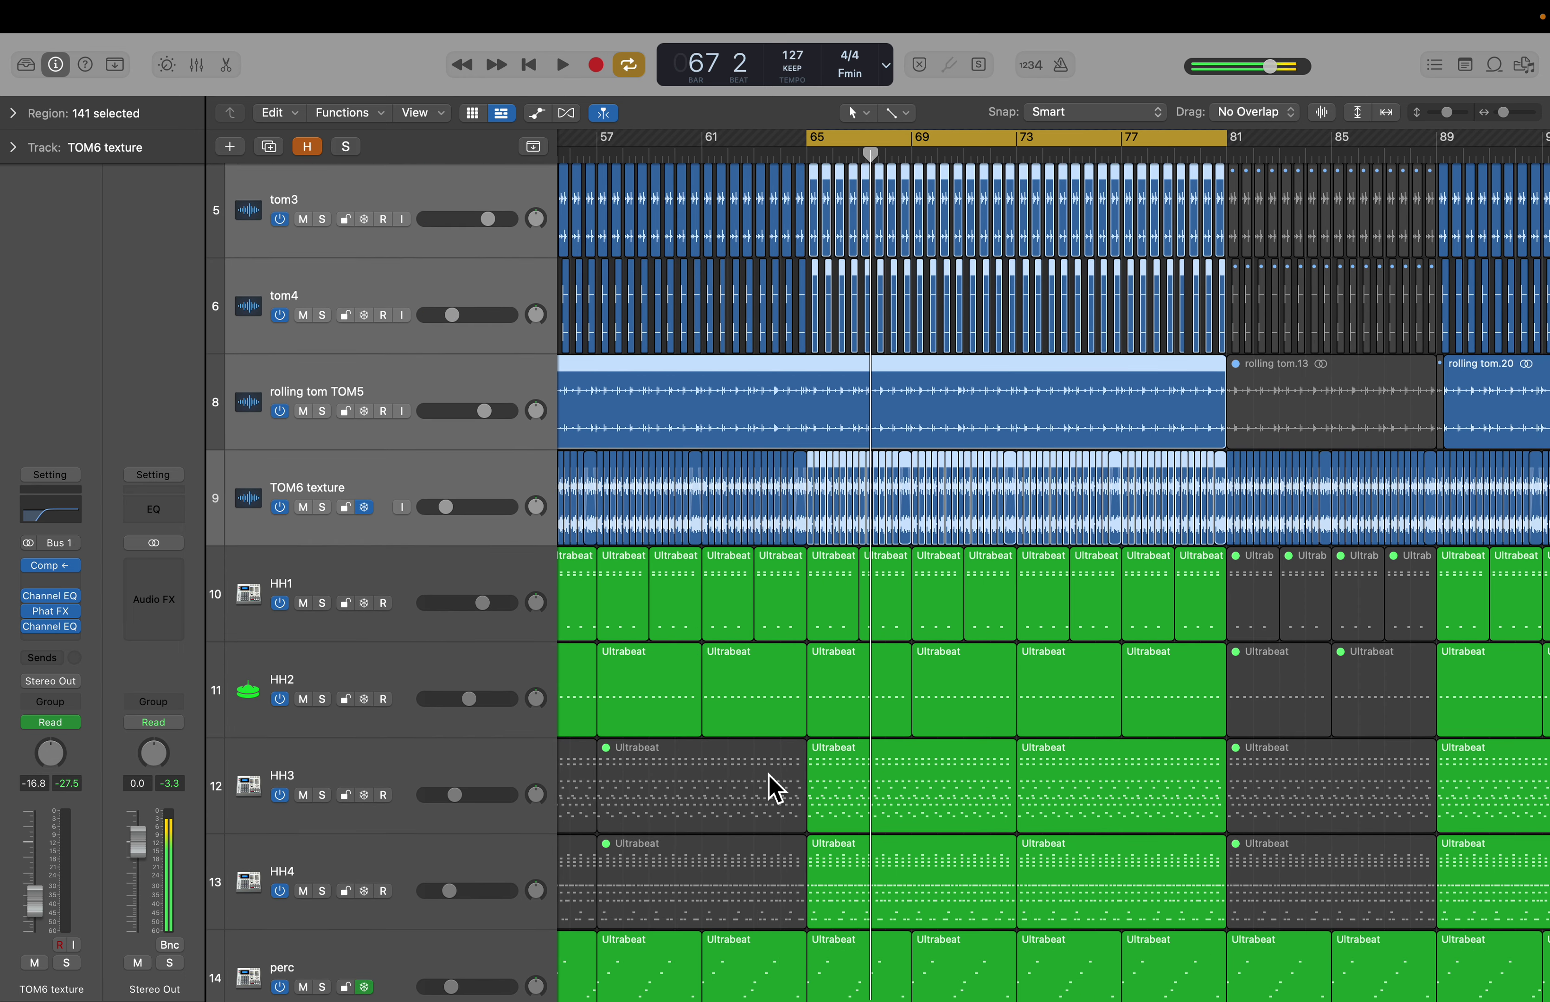
{"action": "key", "text": "z"}
{"action": "left_click", "coordinate": [772, 740]}
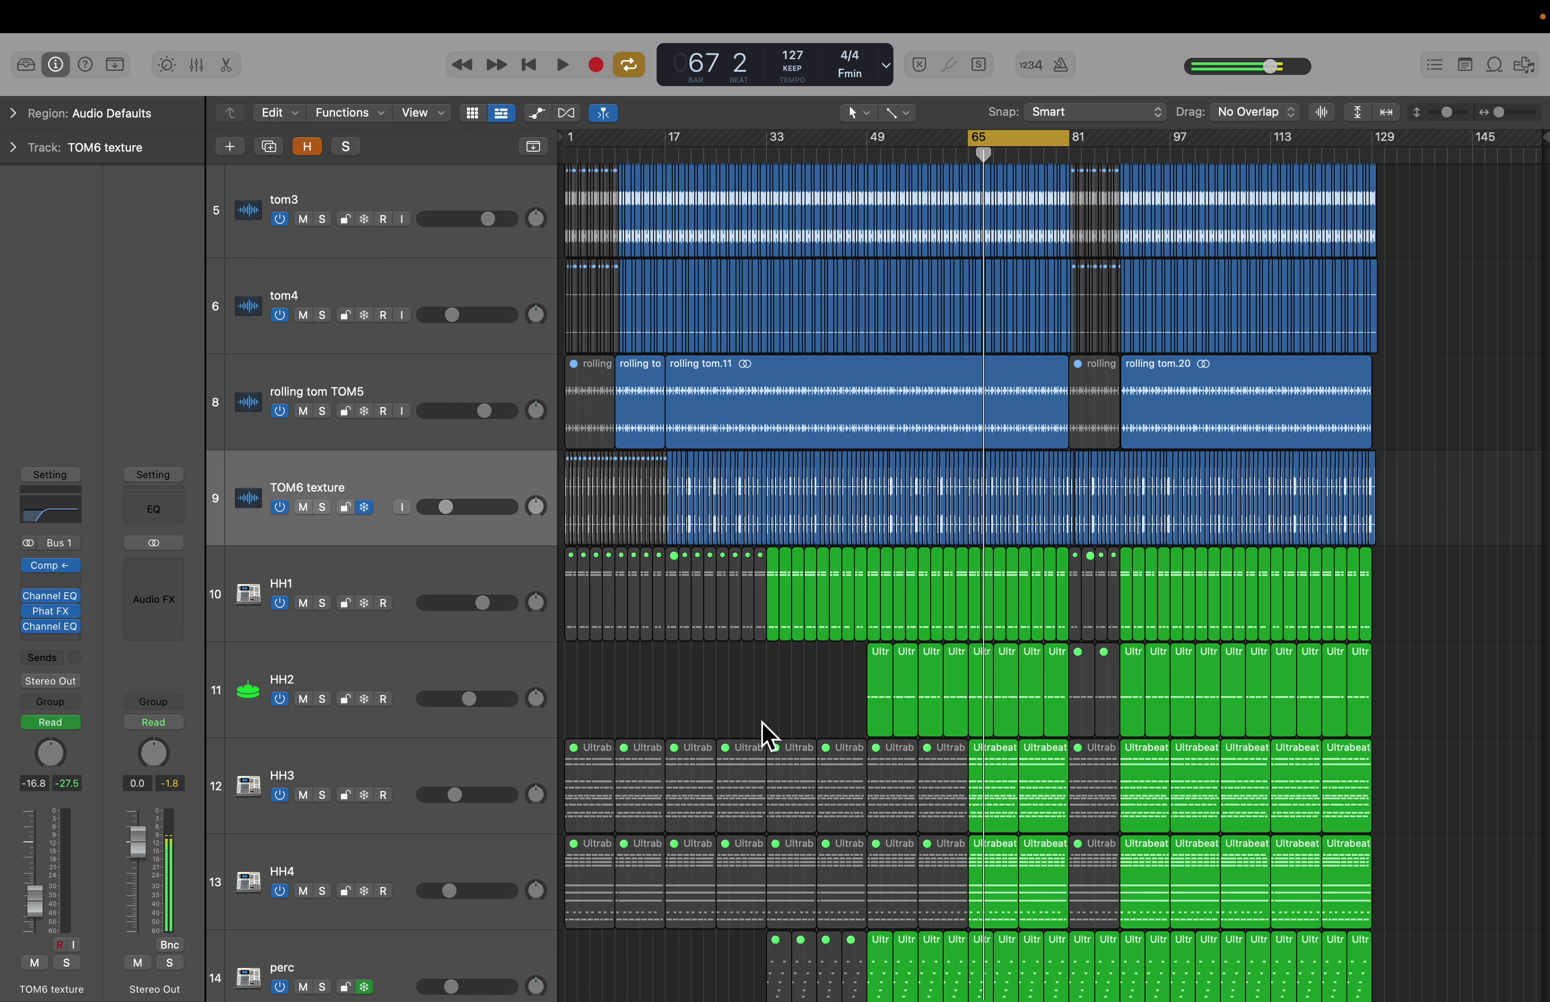
{"action": "left_click", "coordinate": [345, 579]}
{"action": "scroll", "coordinate": [391, 709], "scroll_direction": "down", "scroll_amount": 3}
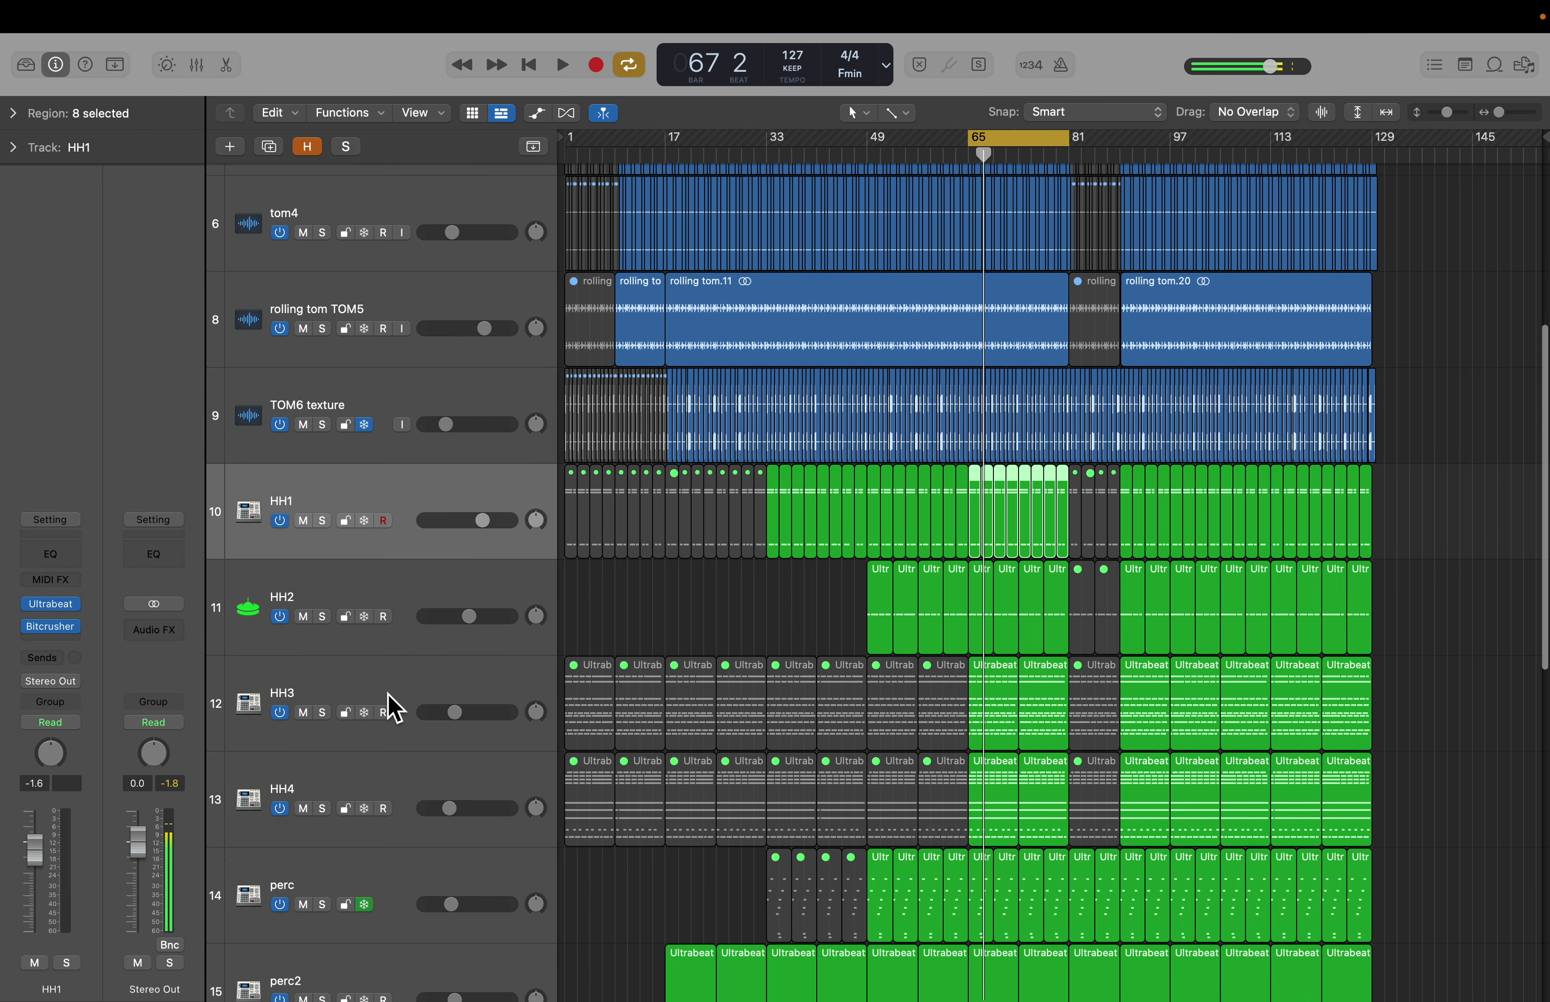
{"action": "scroll", "coordinate": [384, 794], "scroll_direction": "down", "scroll_amount": 10}
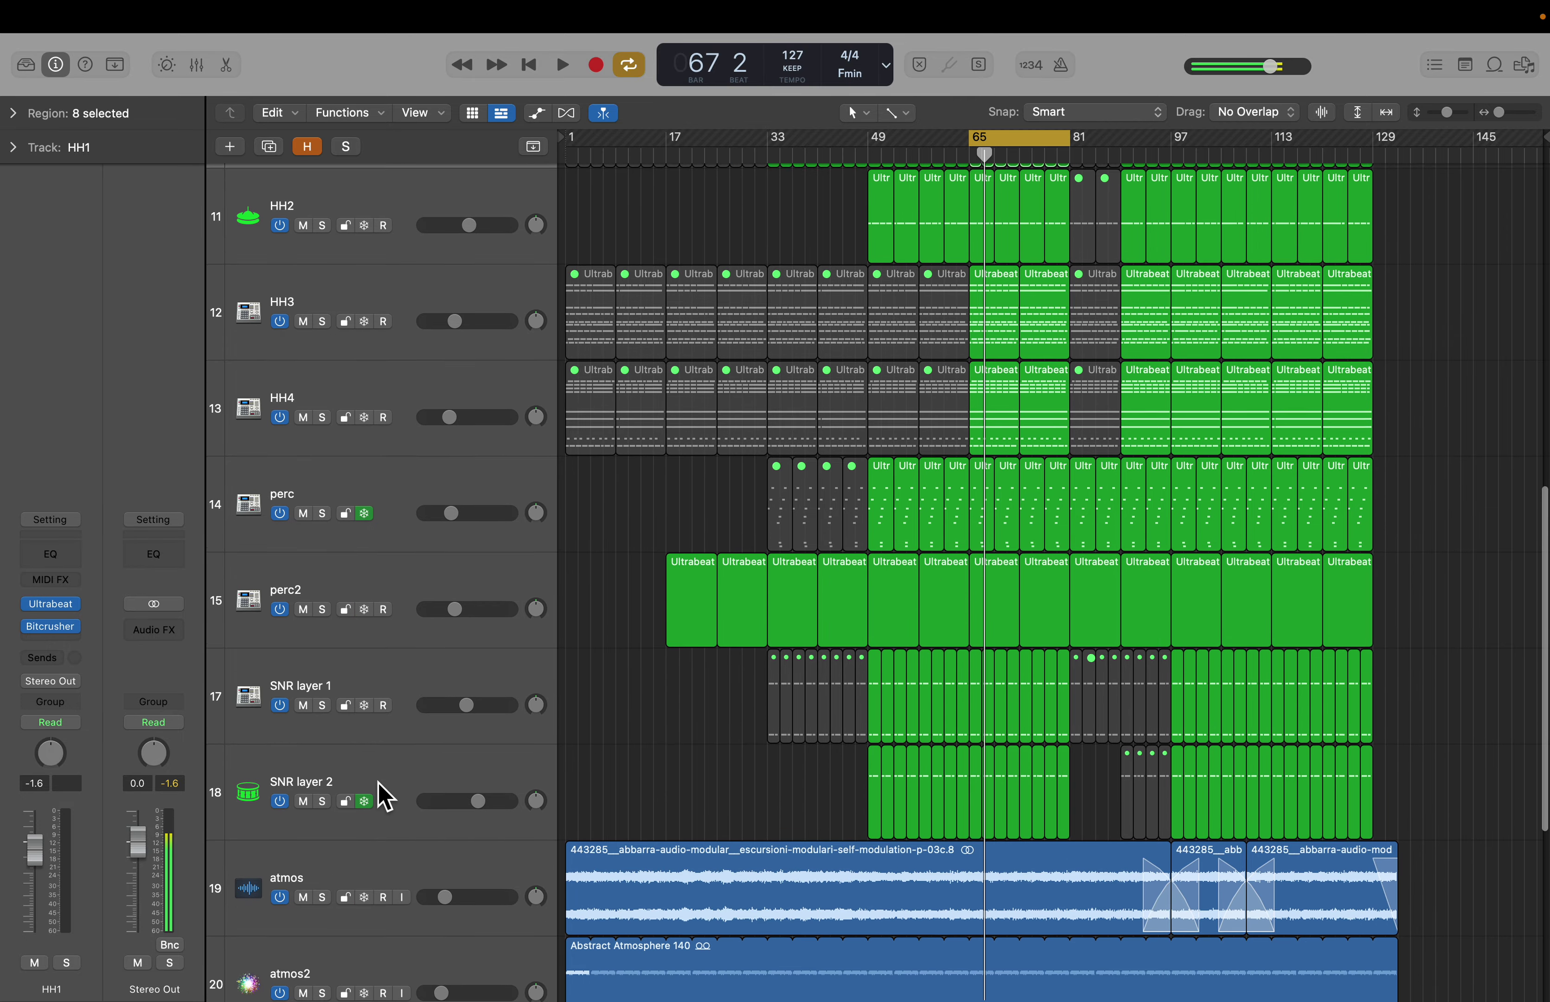
{"action": "scroll", "coordinate": [384, 794], "scroll_direction": "up", "scroll_amount": 4}
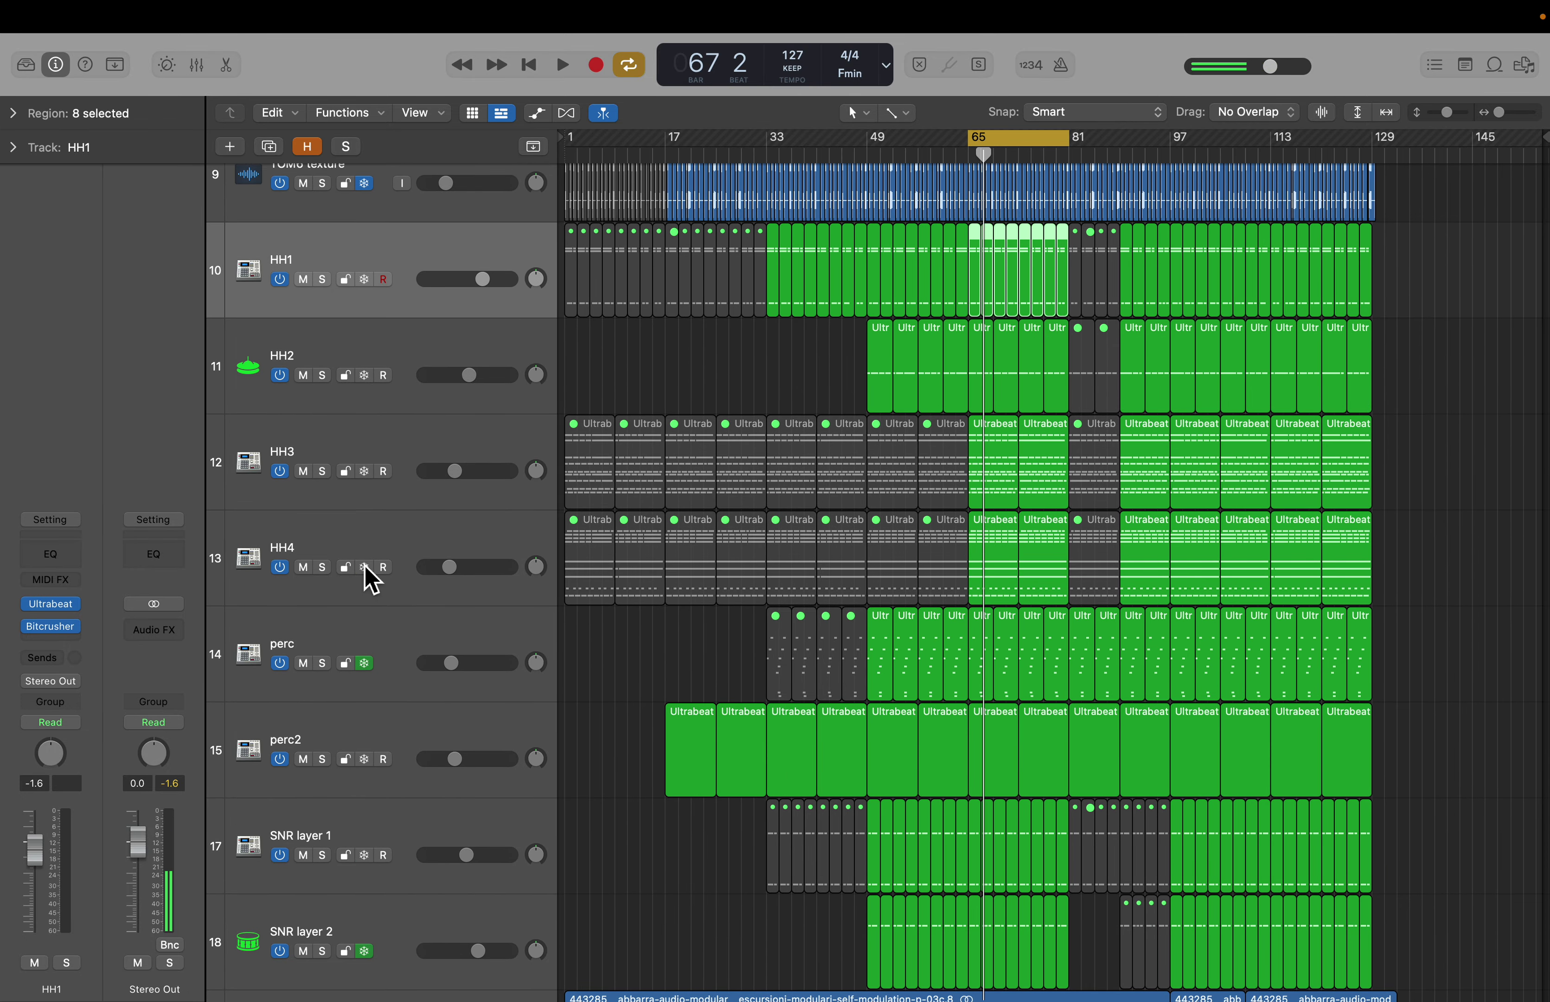
{"action": "left_click", "coordinate": [367, 557], "text": "shift"}
{"action": "left_click", "coordinate": [323, 568]}
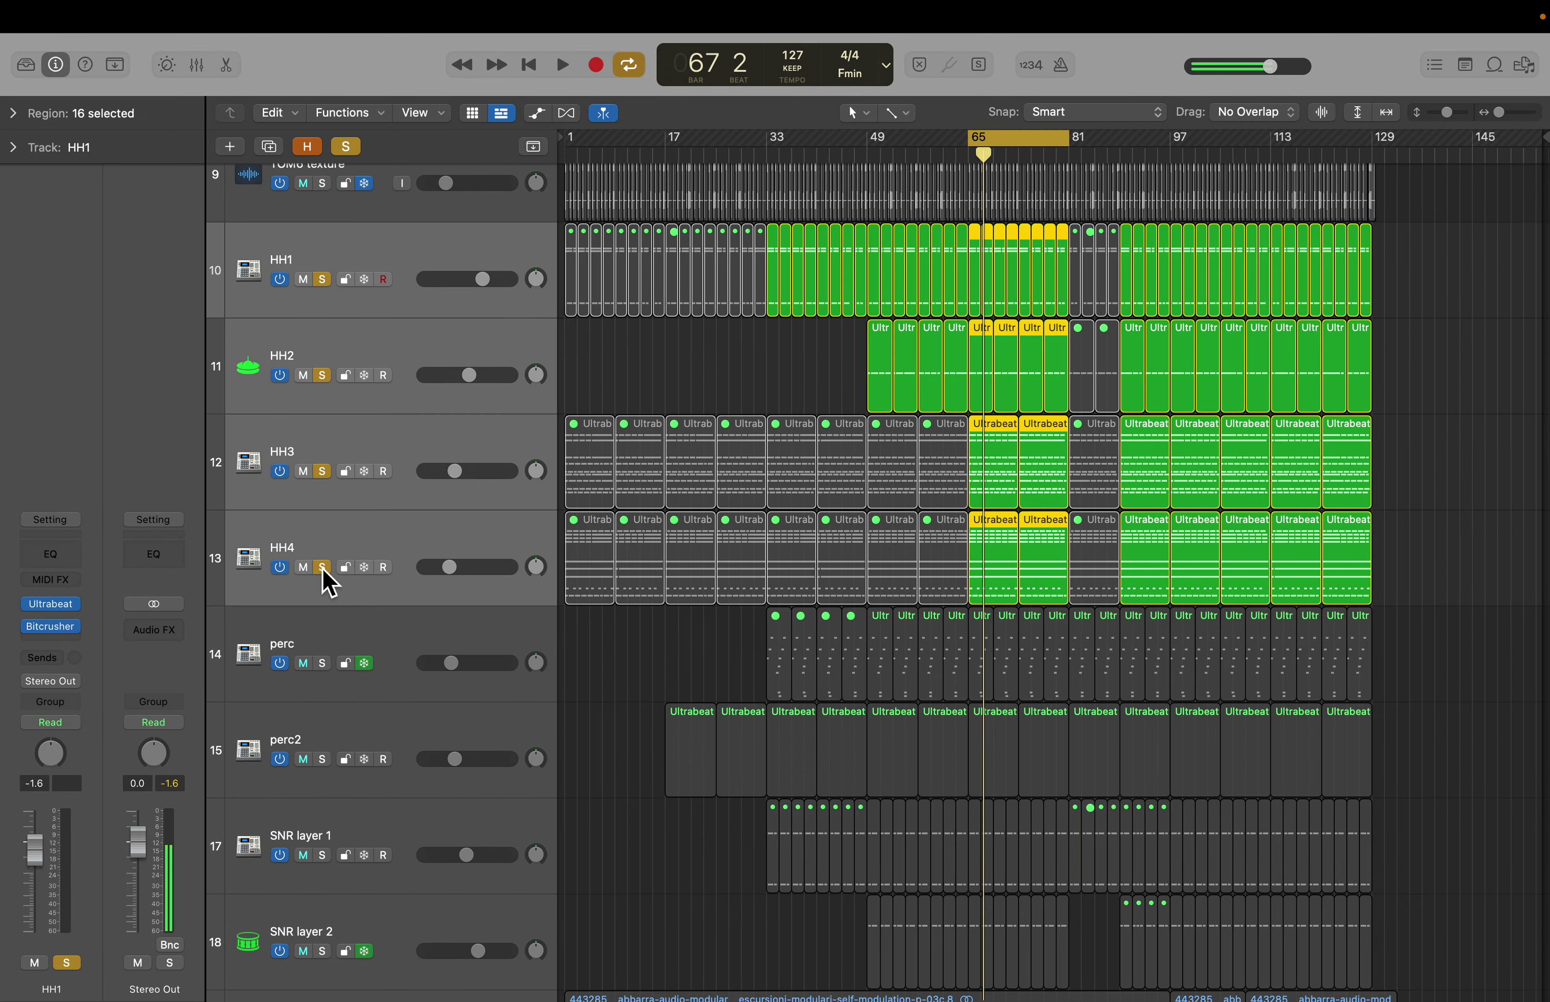
{"action": "key", "text": "space"}
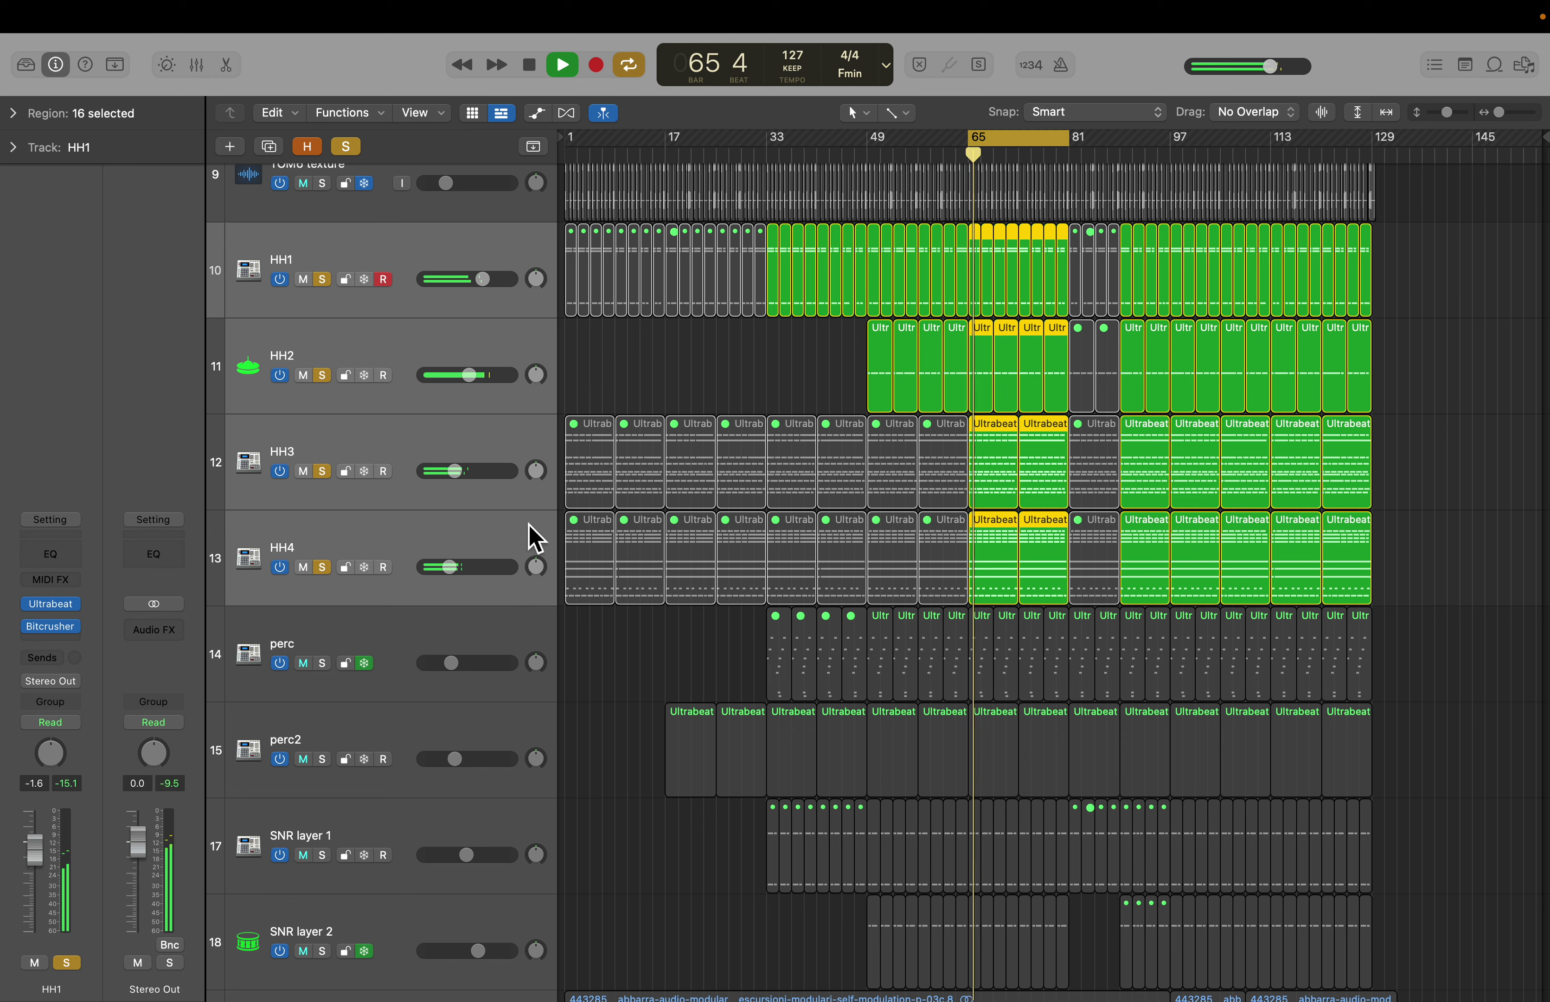
{"action": "key", "text": "space"}
Step: Deselect the hi-hat regions and look through the channel strips of HH2, HH3 and HH4 one after another
{"action": "left_click", "coordinate": [651, 389]}
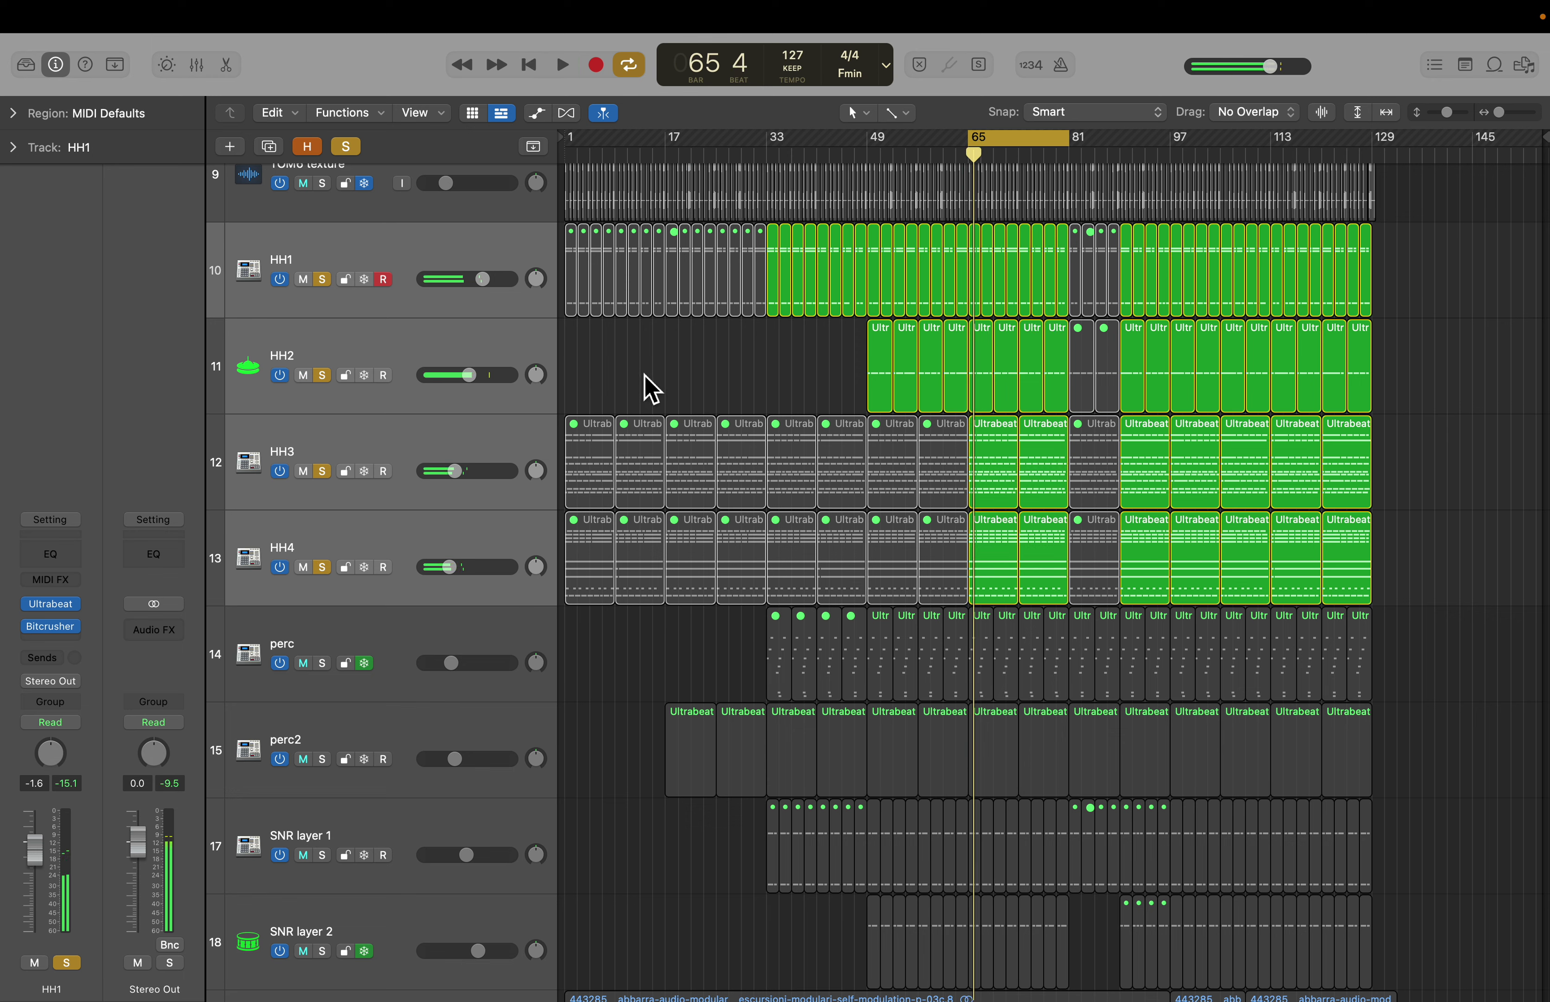
{"action": "left_click", "coordinate": [375, 322]}
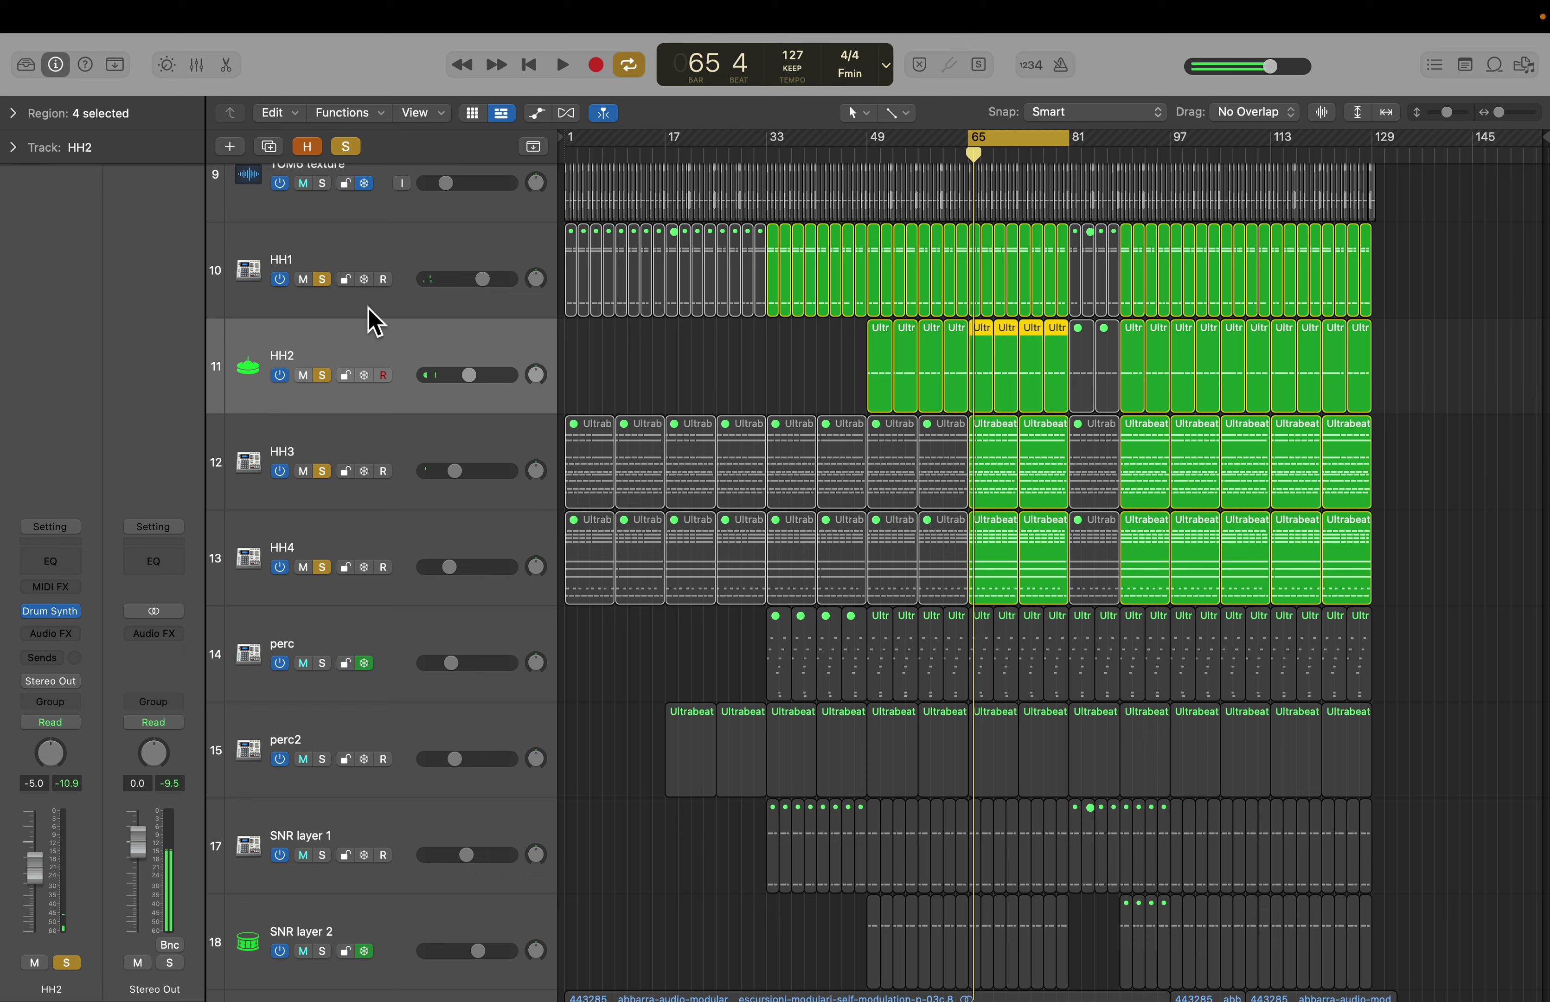
{"action": "key", "text": "Down"}
{"action": "key", "text": "Down"}
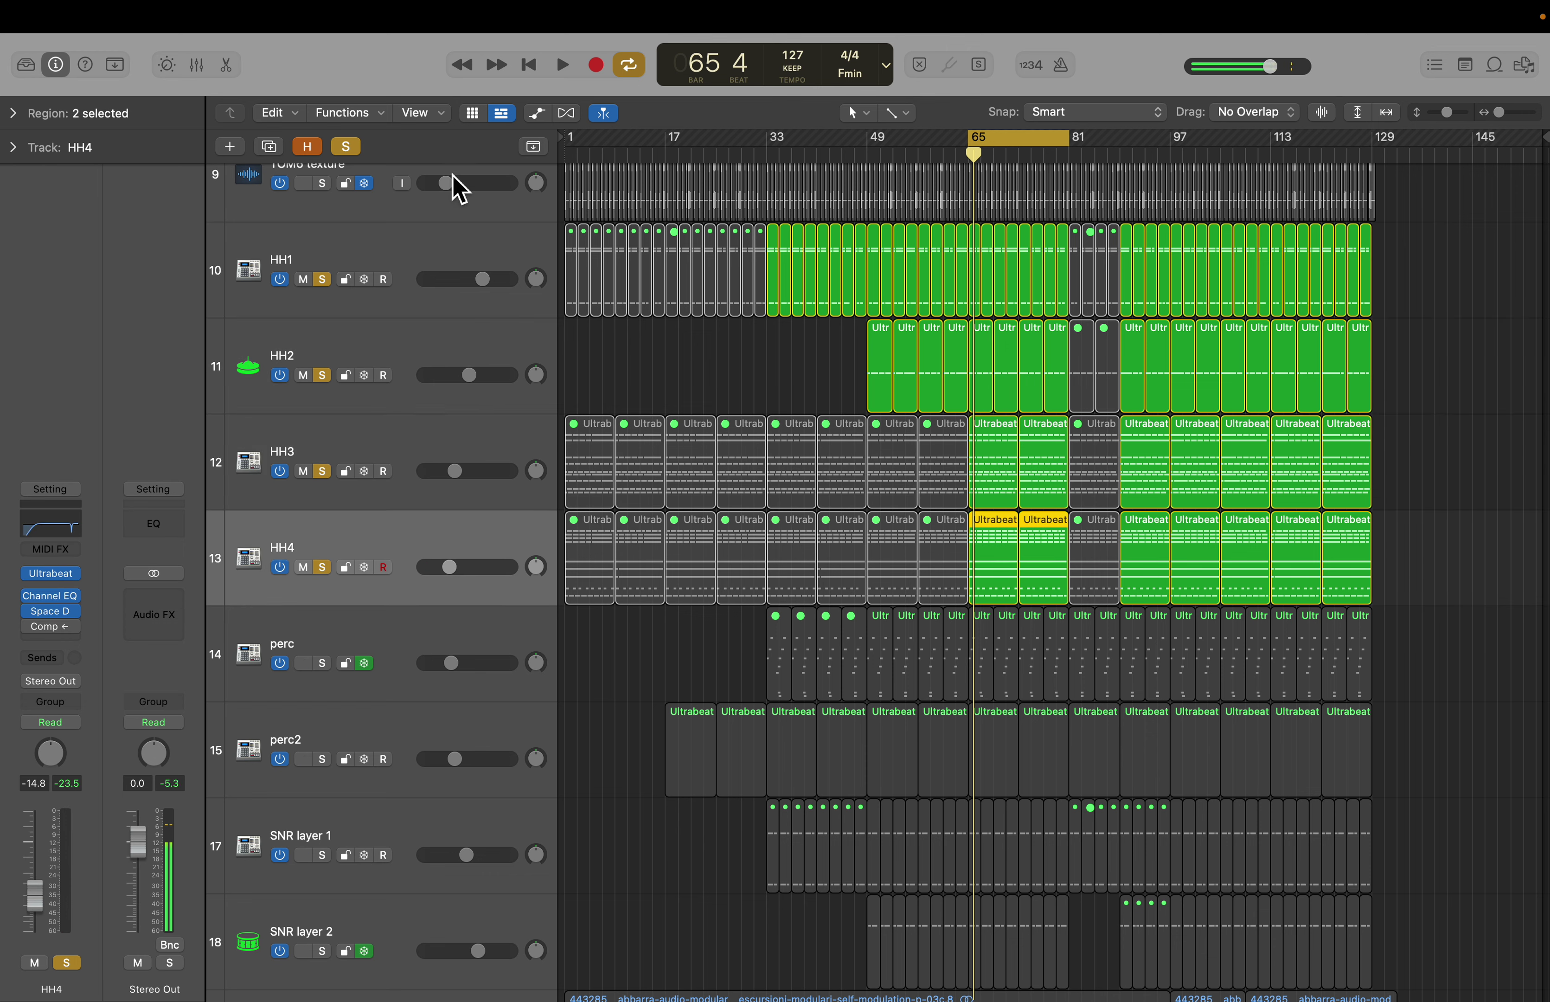
Step: Open Ultrabeat on the HH1 track and examine its HiHat Bank sequencer pattern and the pattern-editing commands without applying any
{"action": "left_click", "coordinate": [411, 257]}
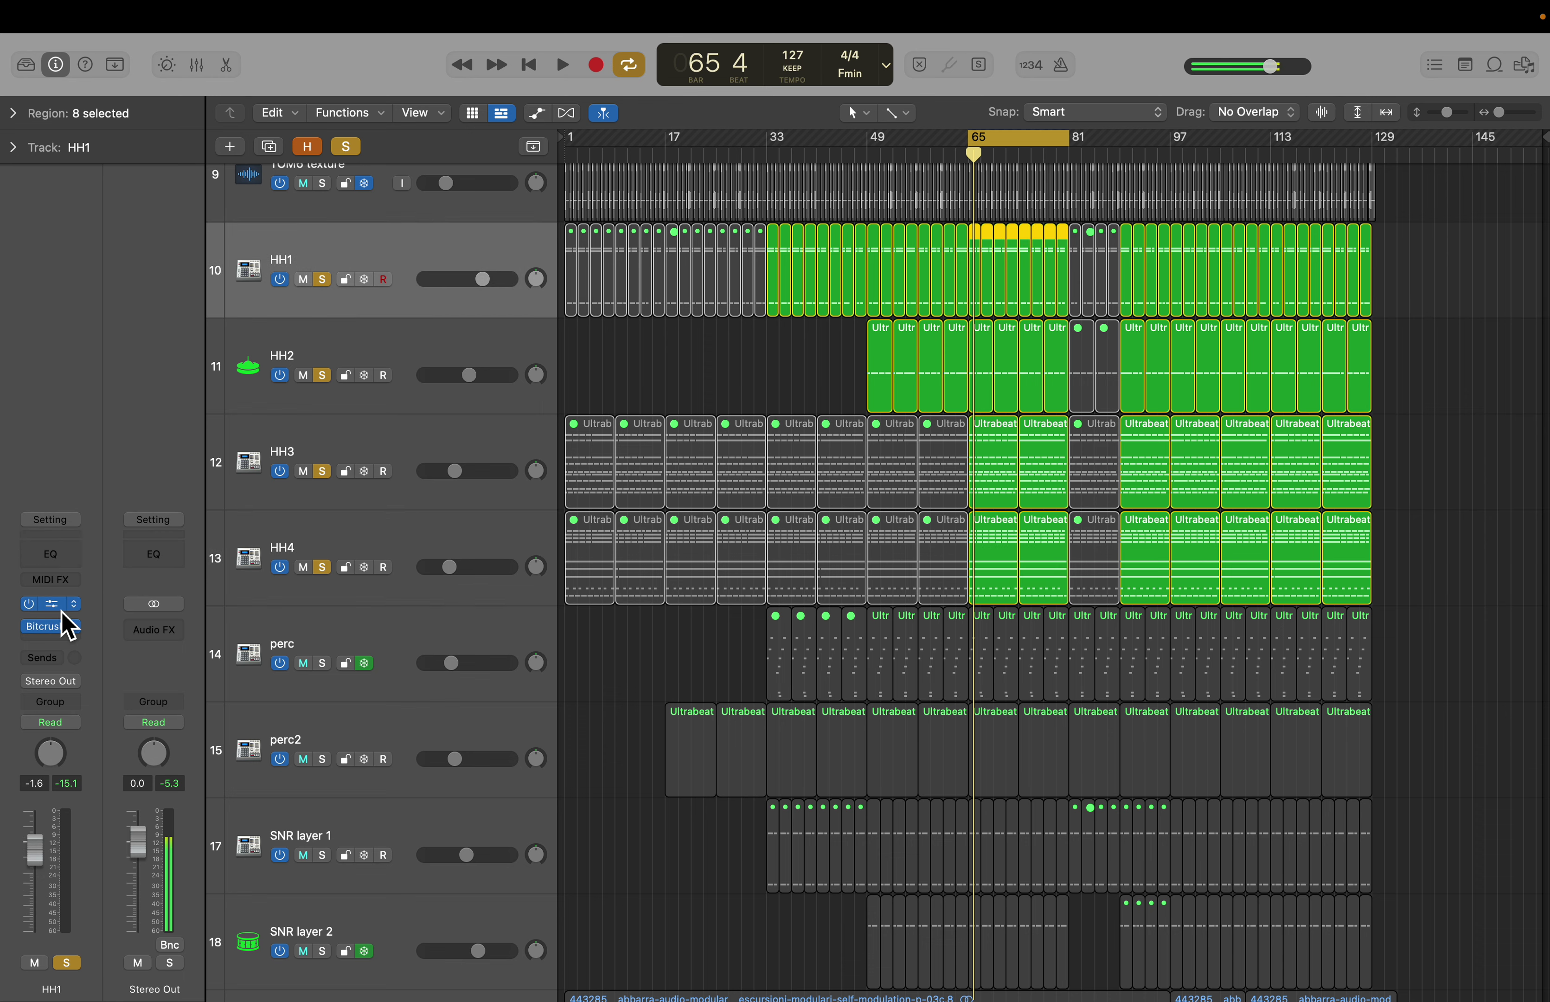
{"action": "left_click", "coordinate": [51, 603]}
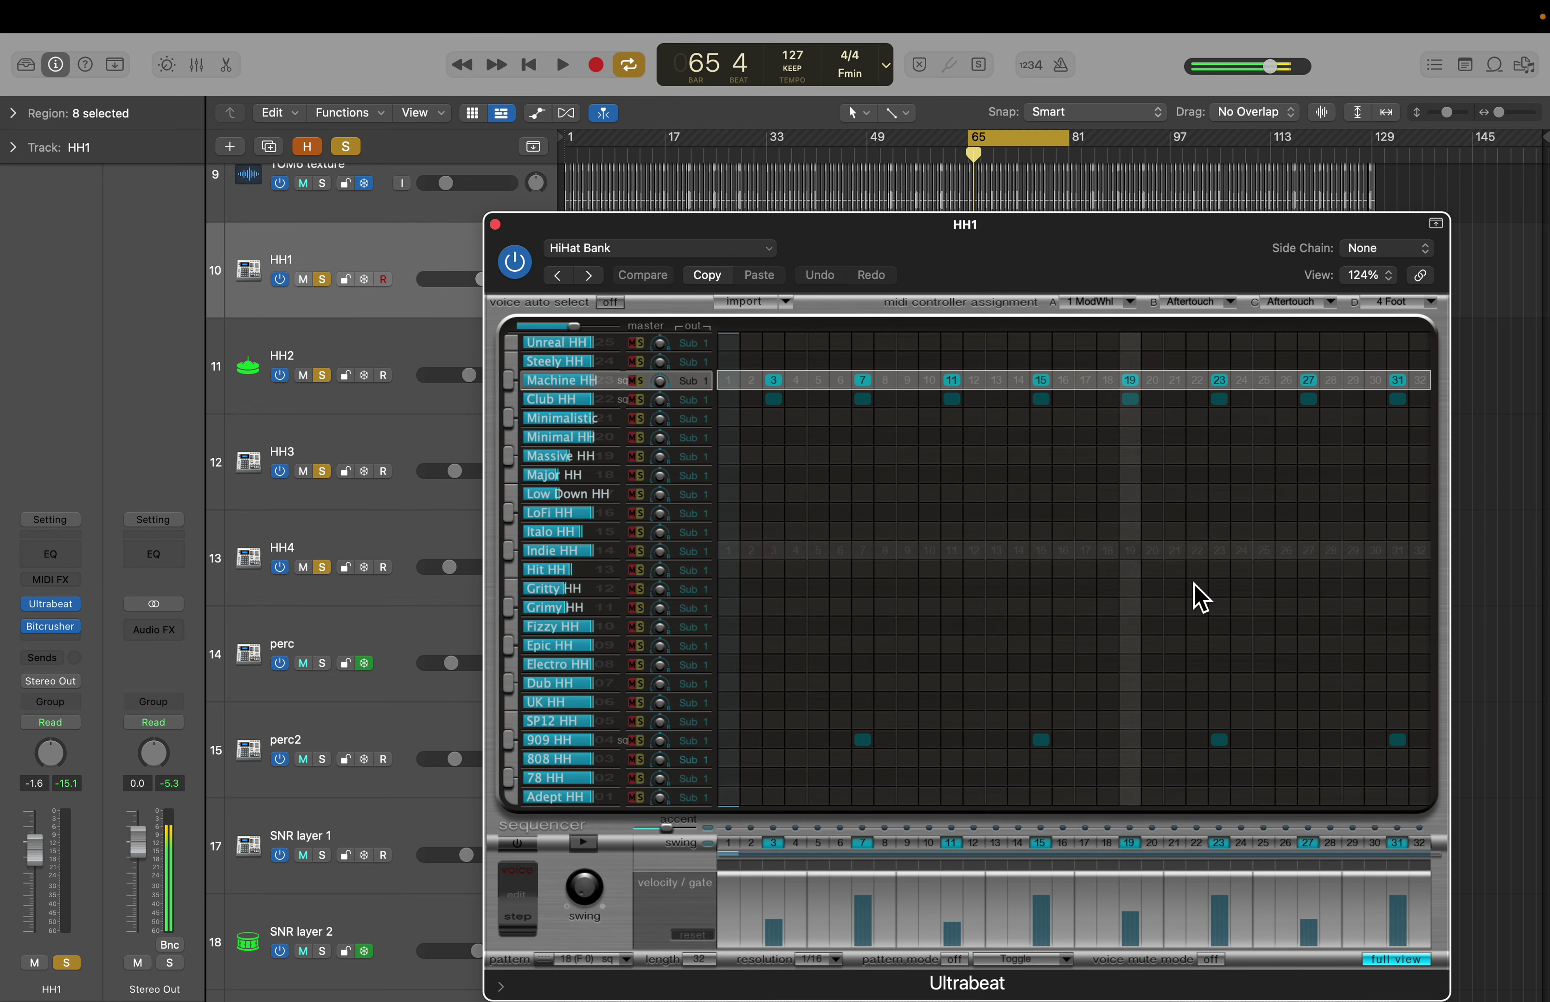
{"action": "right_click", "coordinate": [976, 588]}
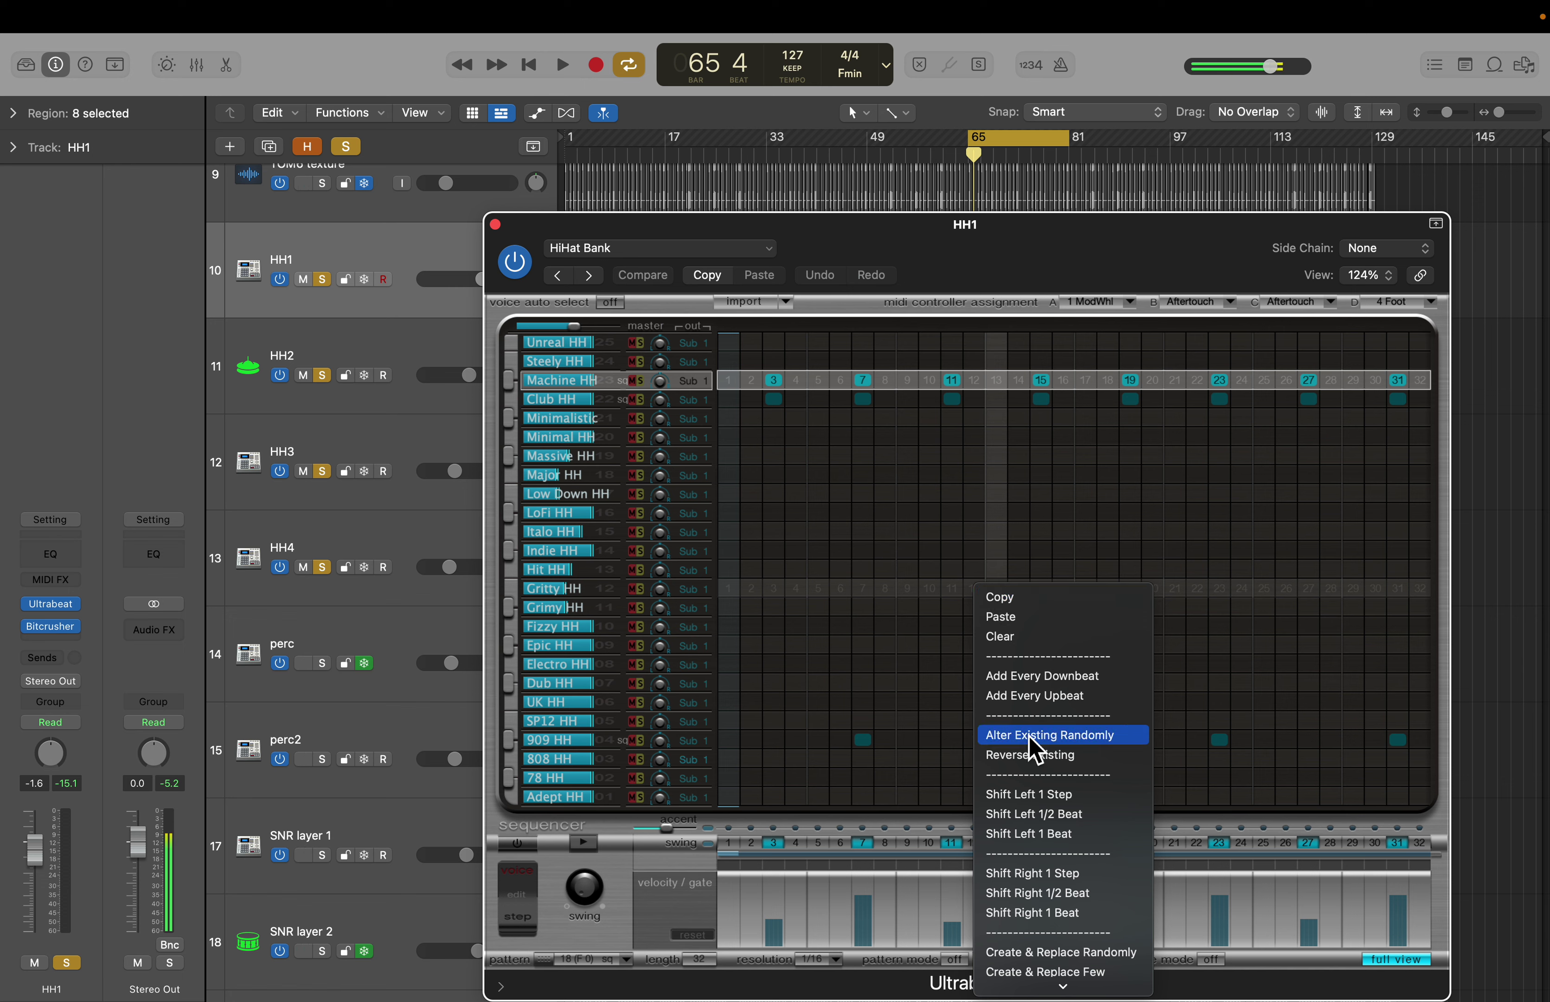
{"action": "left_click", "coordinate": [917, 634]}
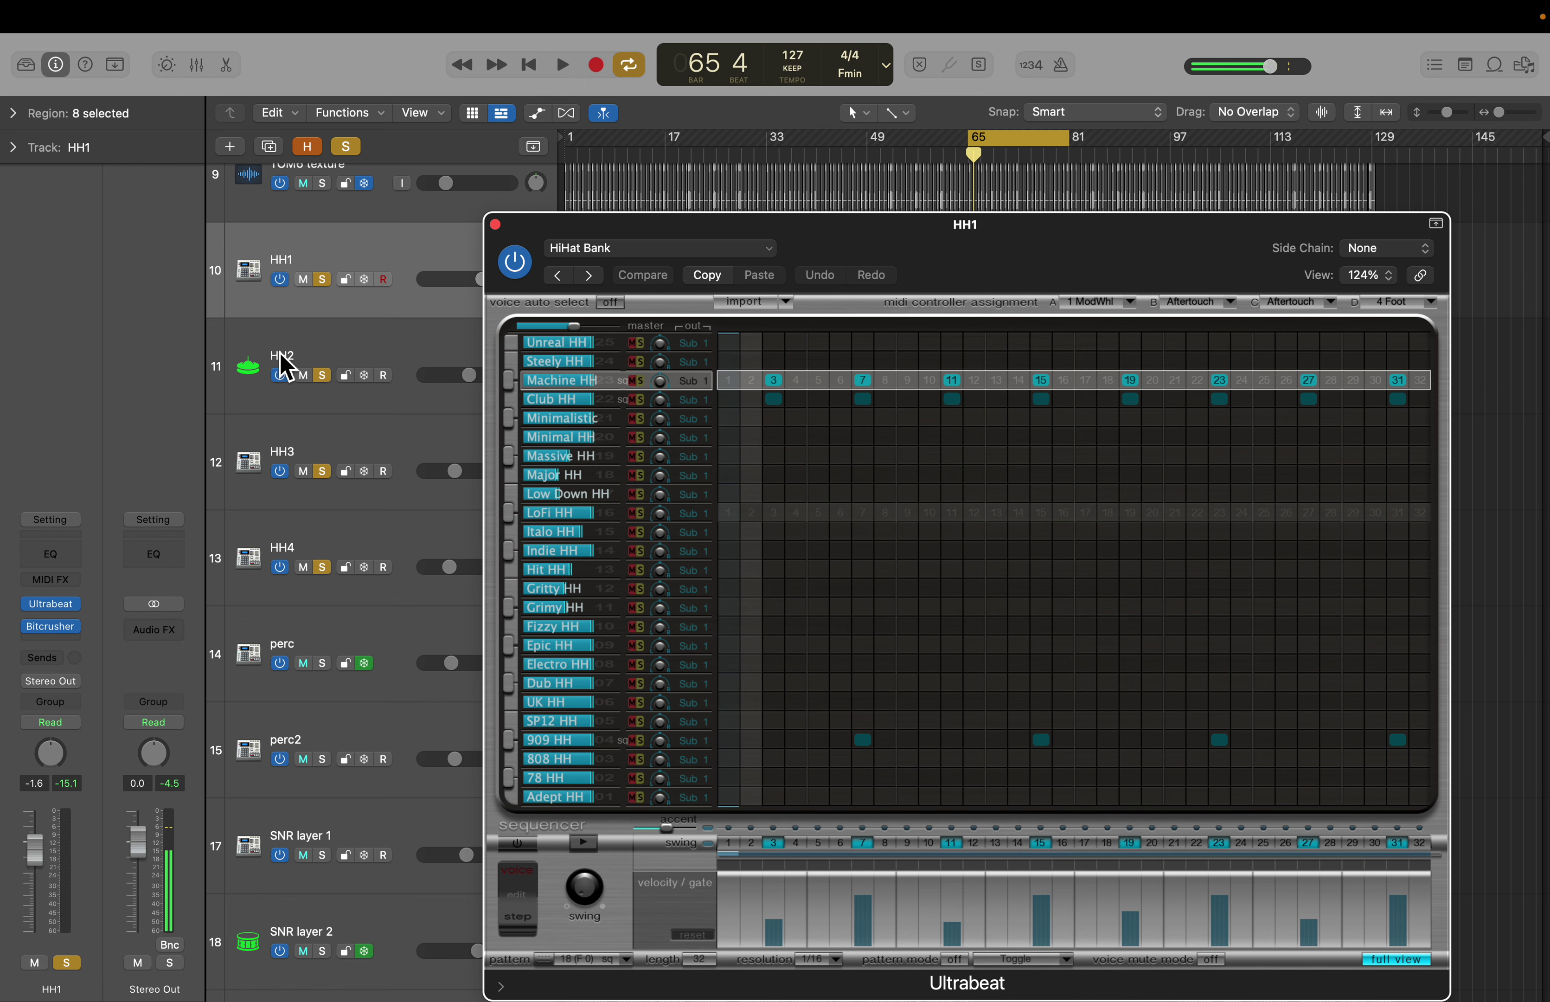
Step: Clear the group solo, audition HH1 alone from bar 65, and close its Ultrabeat window
{"action": "left_click", "coordinate": [345, 146]}
{"action": "left_click", "coordinate": [322, 279]}
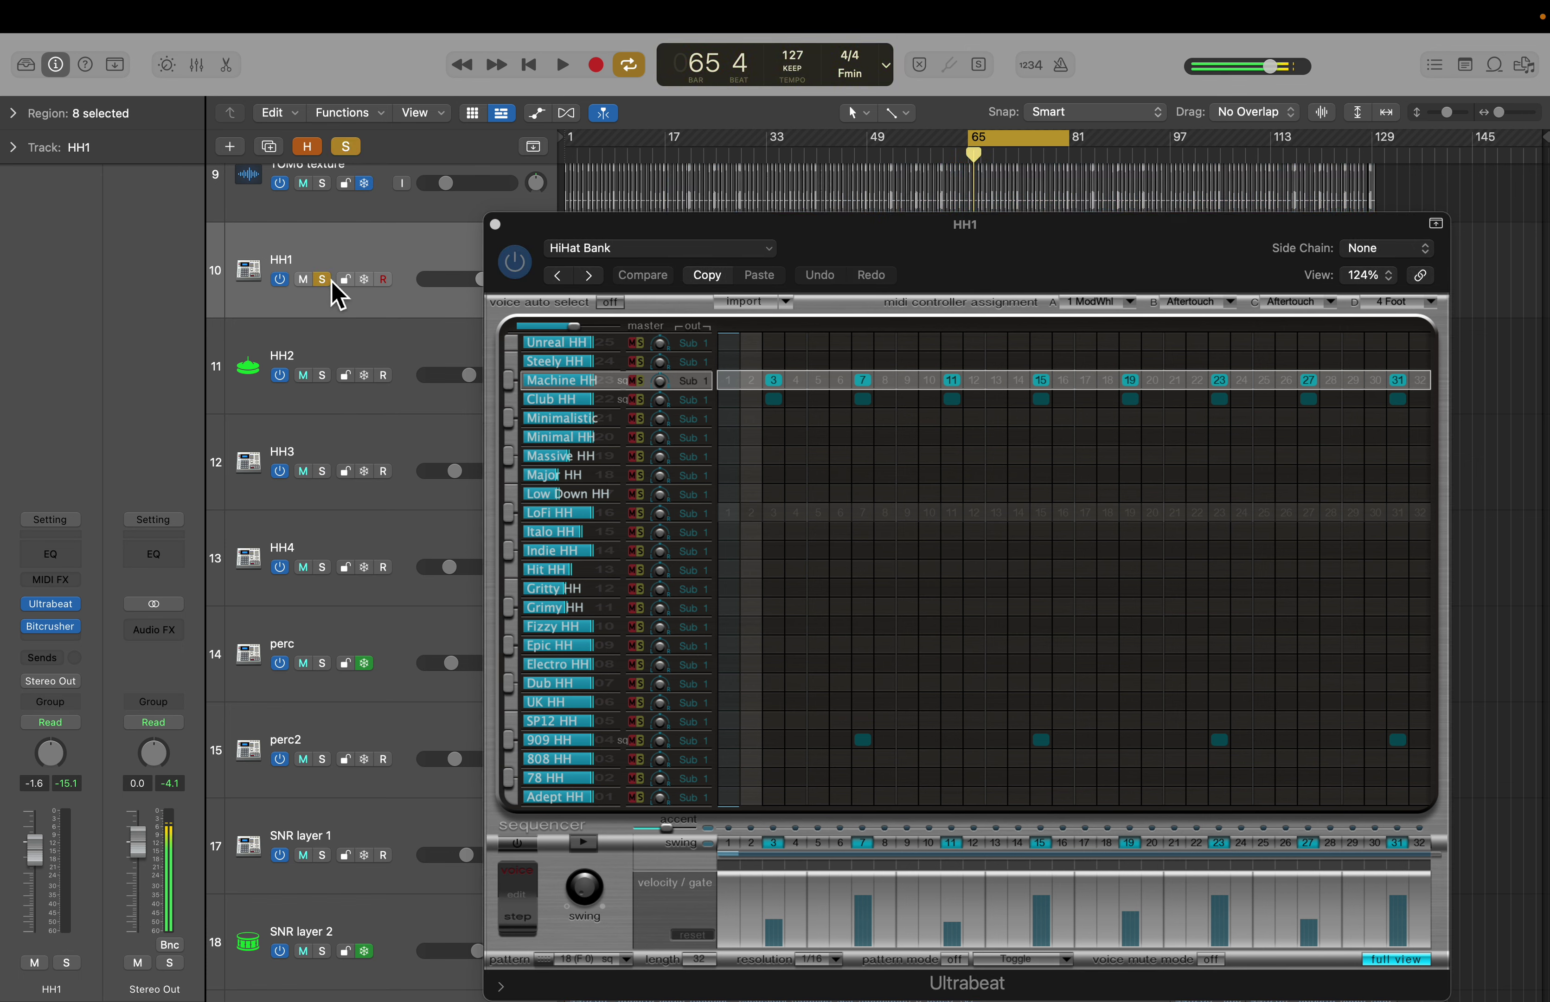
{"action": "key", "text": "space"}
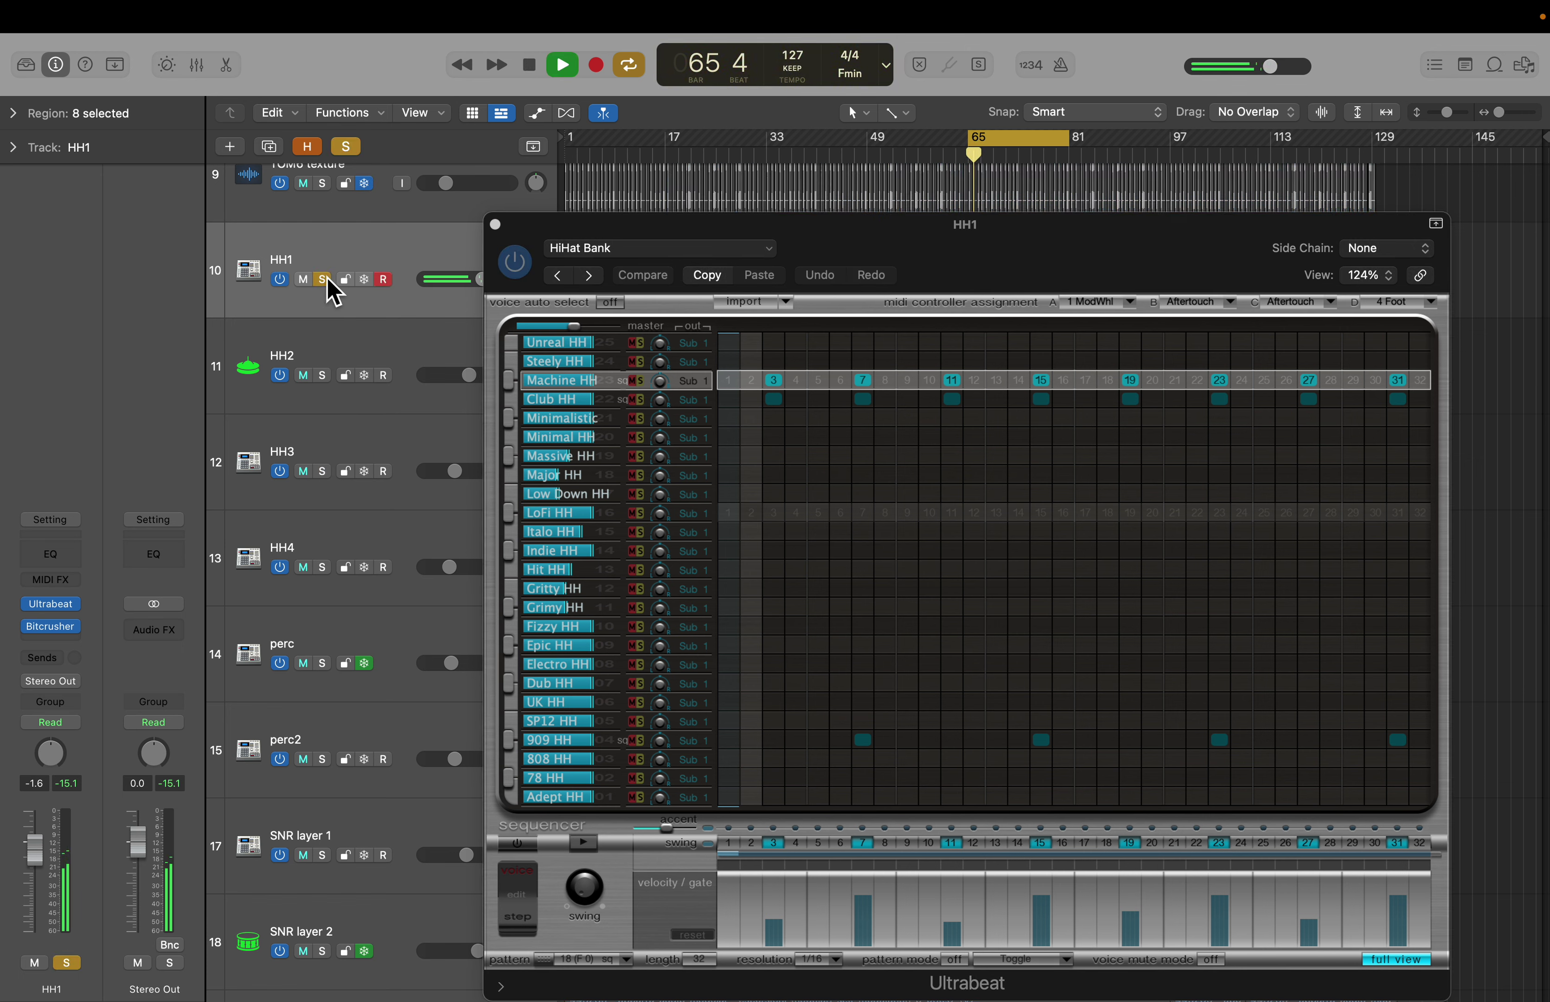
{"action": "key", "text": "space"}
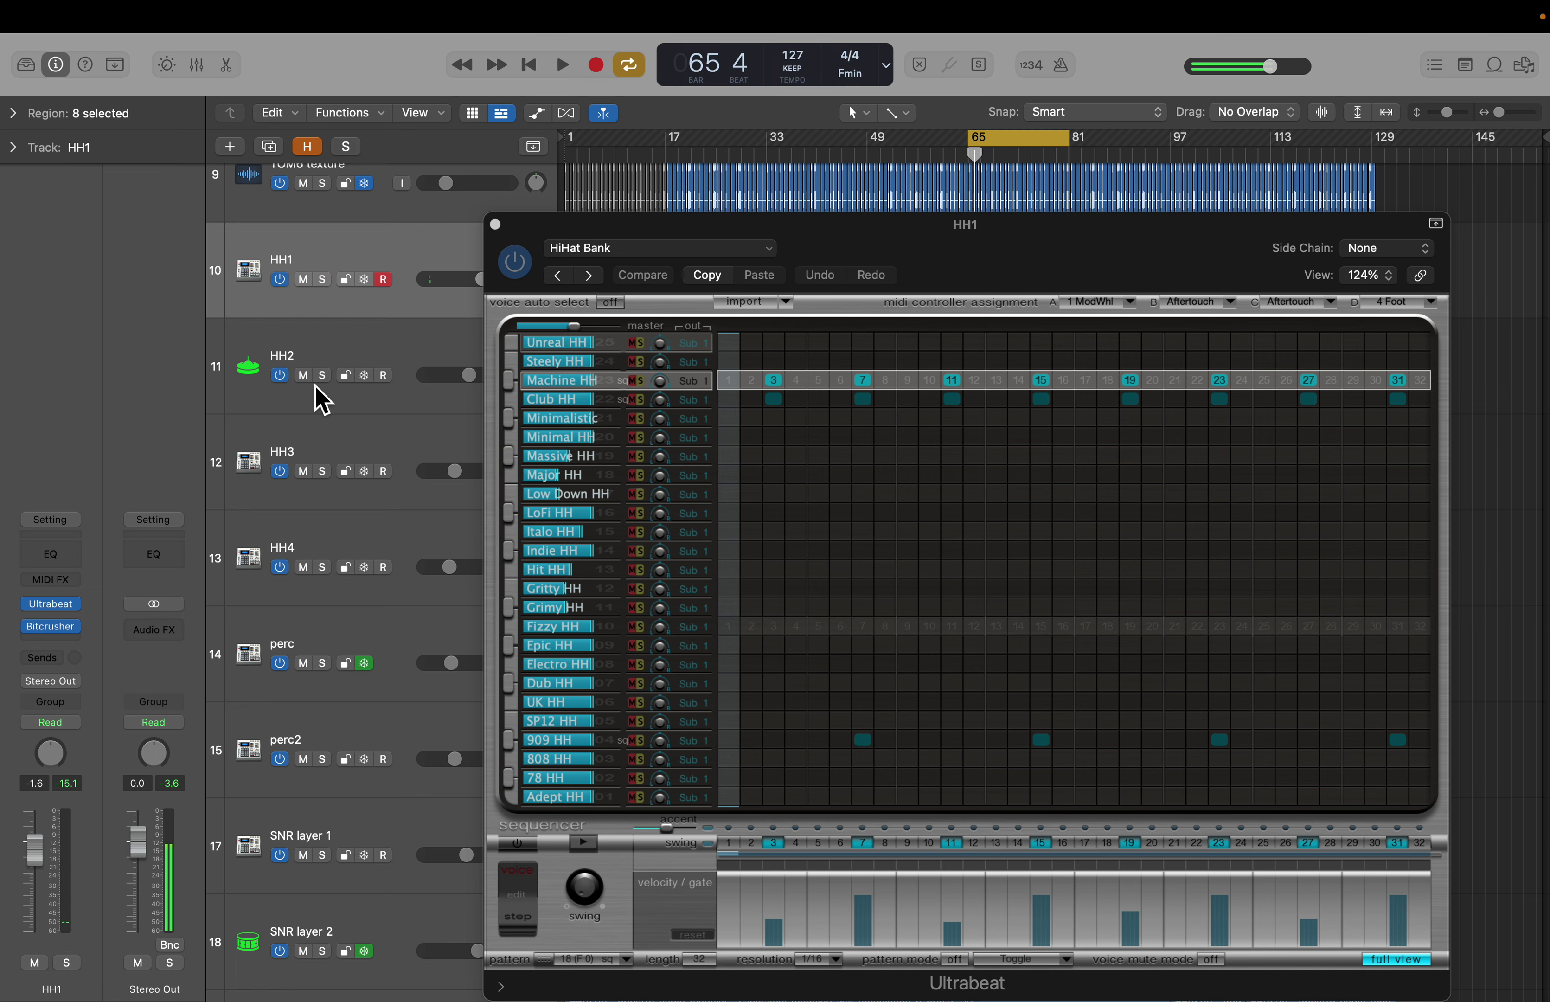
{"action": "left_click", "coordinate": [329, 350]}
{"action": "left_click", "coordinate": [494, 224]}
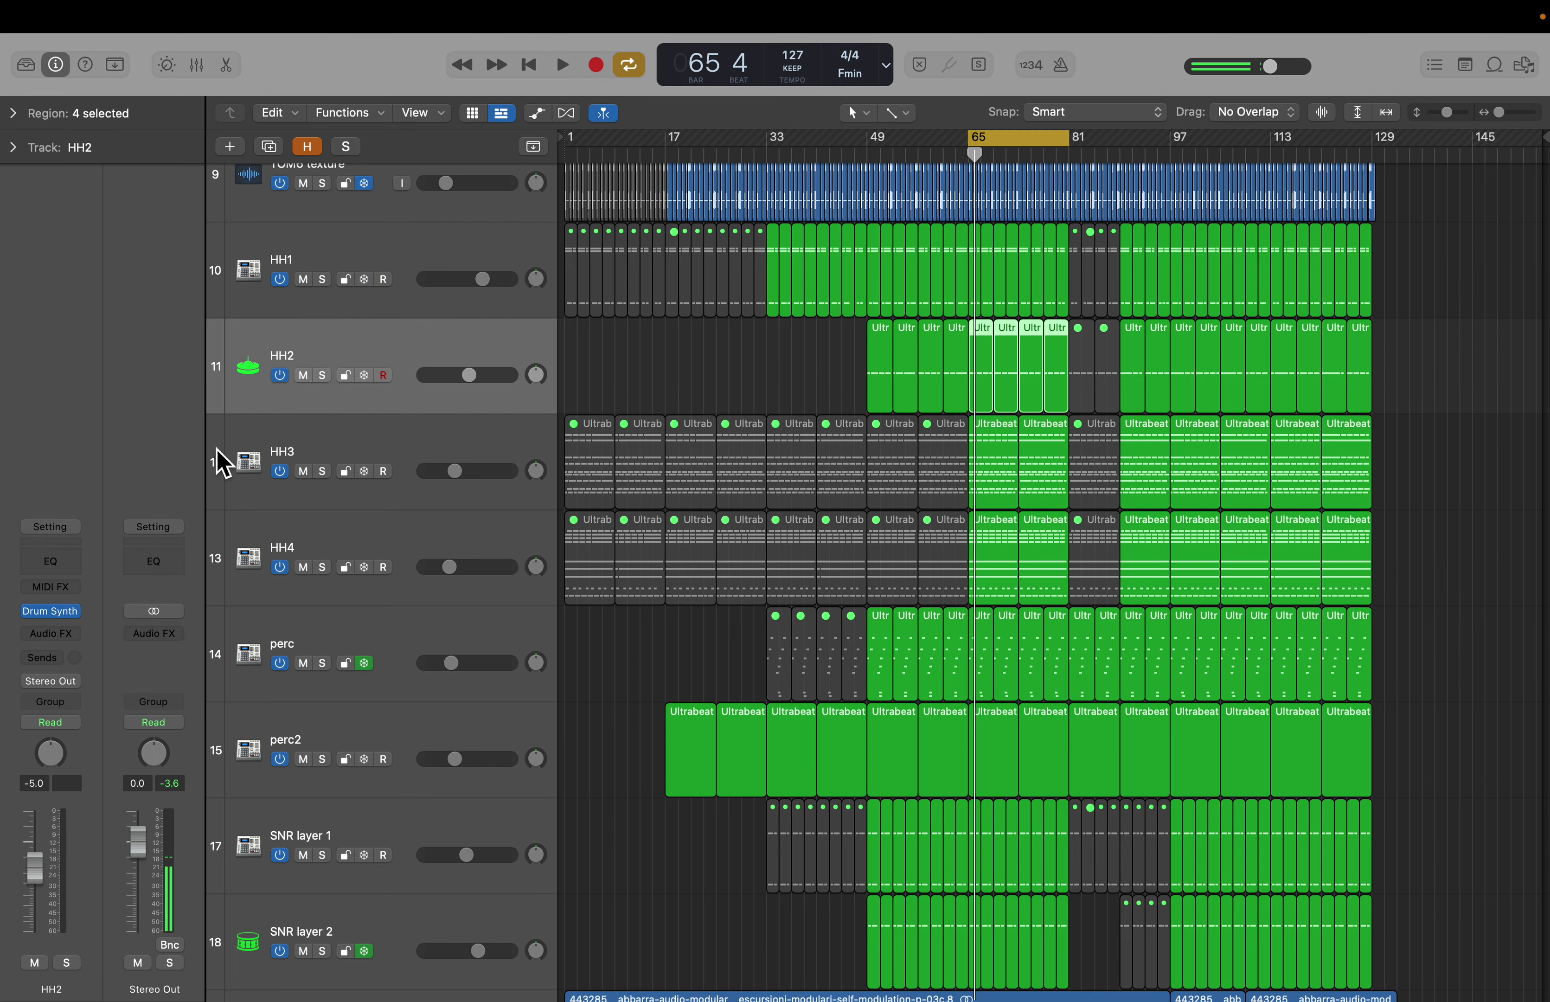
Step: Solo HH2, audition it from bar 65 while examining its Drum Synth Sharp Hi-Hat settings, and clear the solo
{"action": "left_click", "coordinate": [322, 376]}
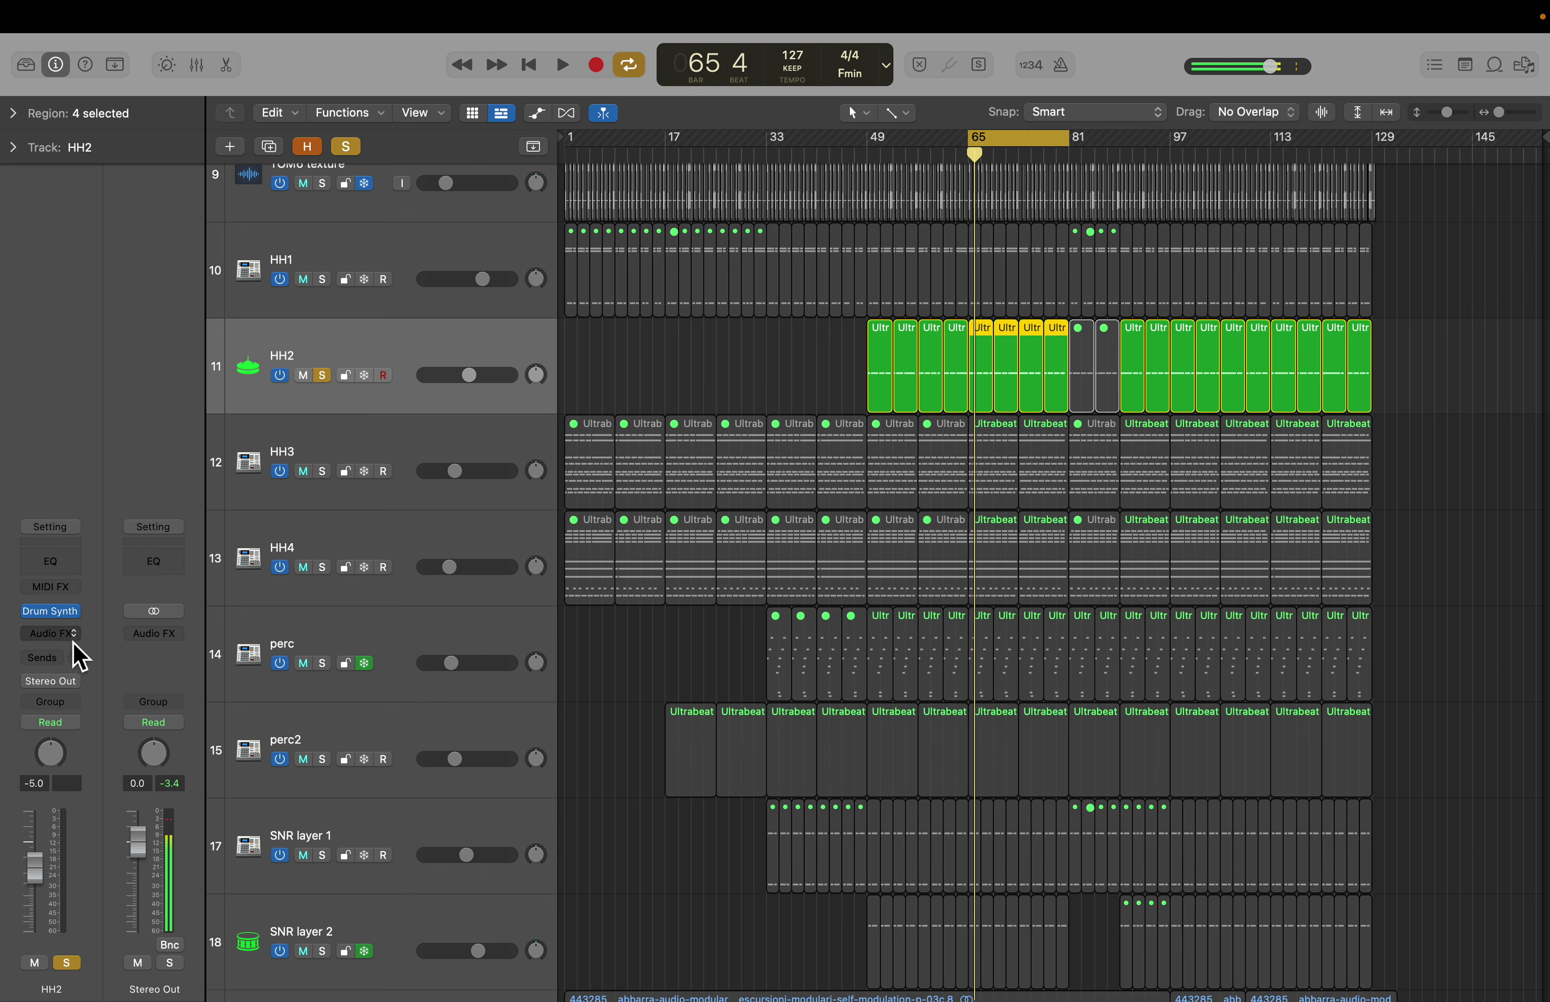
{"action": "left_click", "coordinate": [57, 613]}
{"action": "key", "text": "space"}
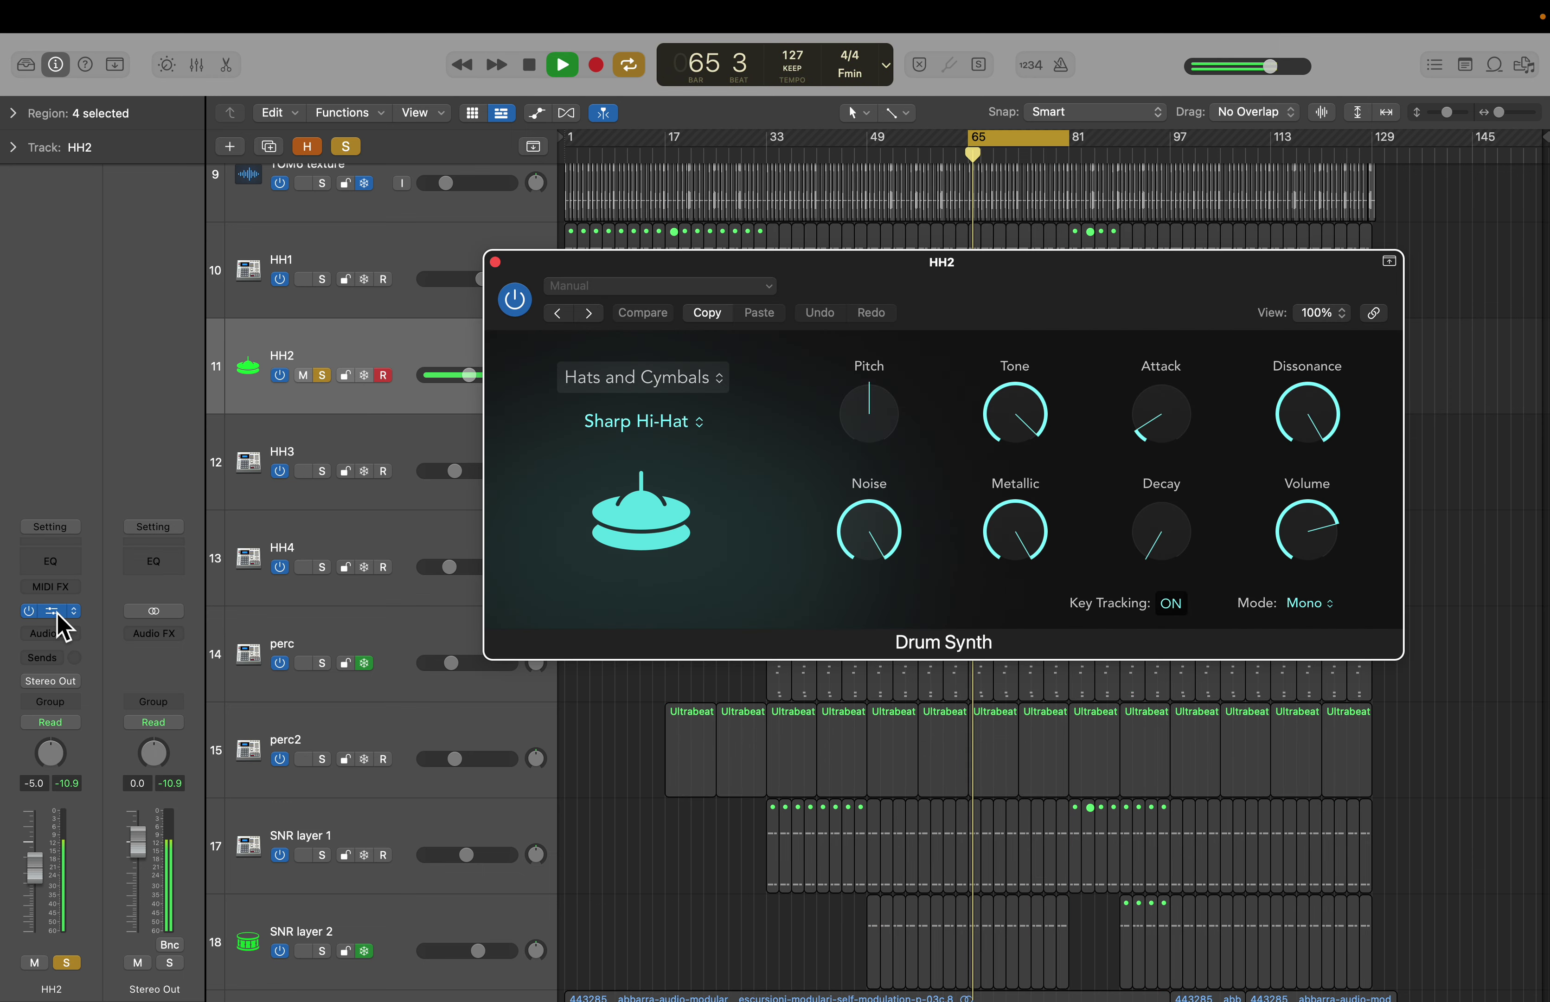
{"action": "key", "text": "space"}
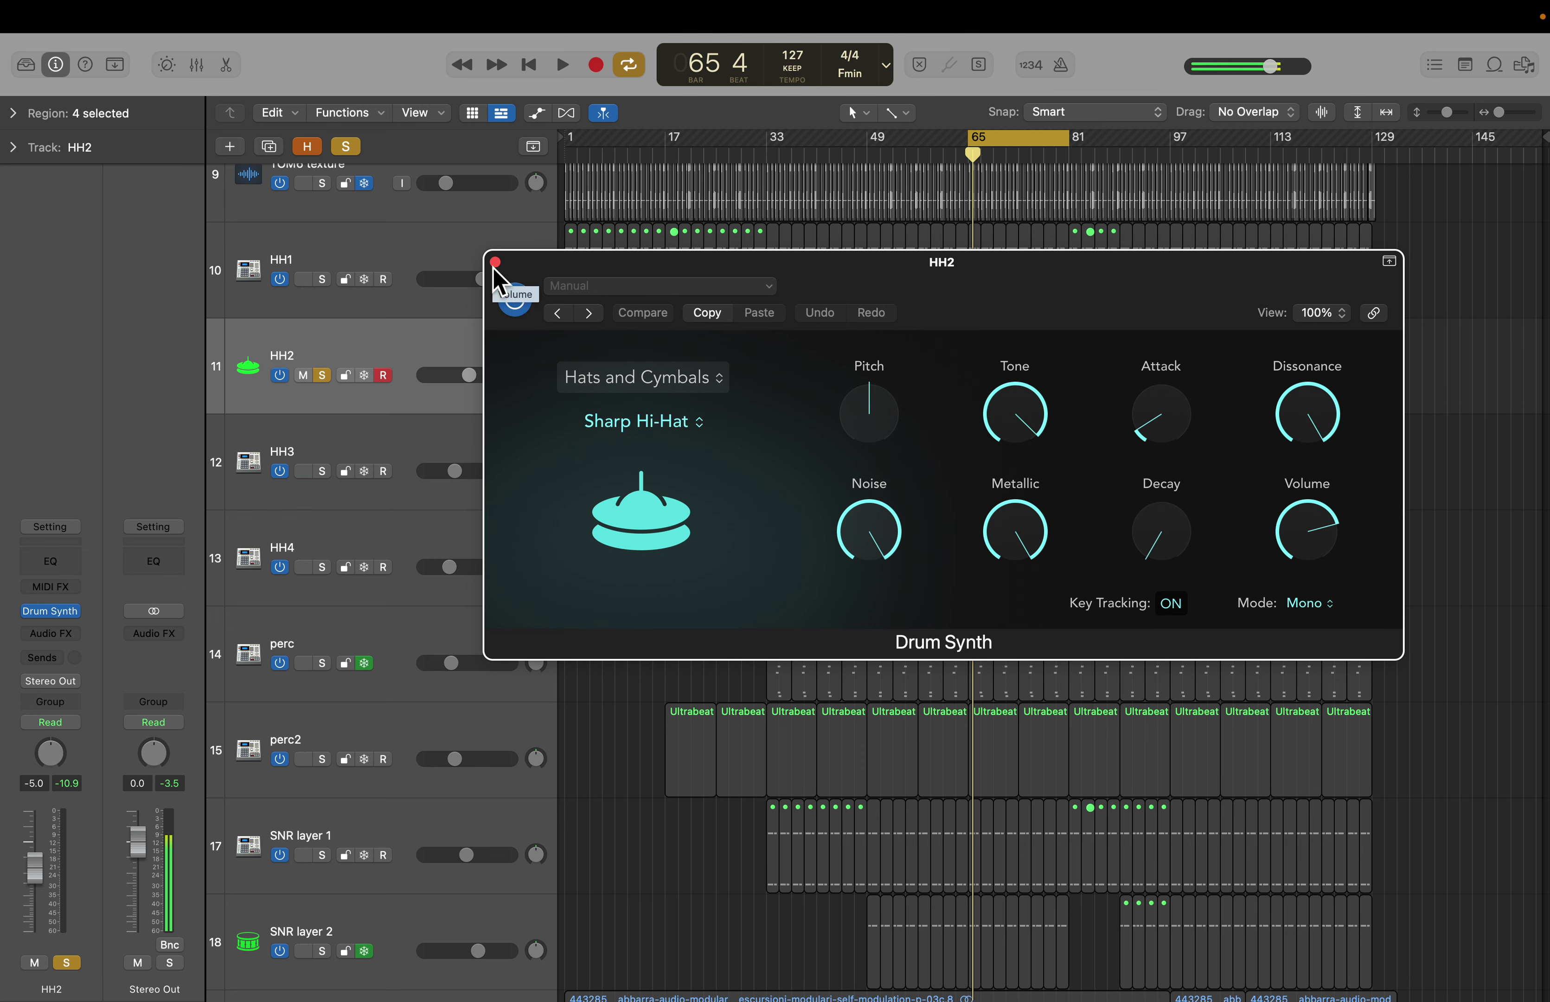
{"action": "key", "text": "space"}
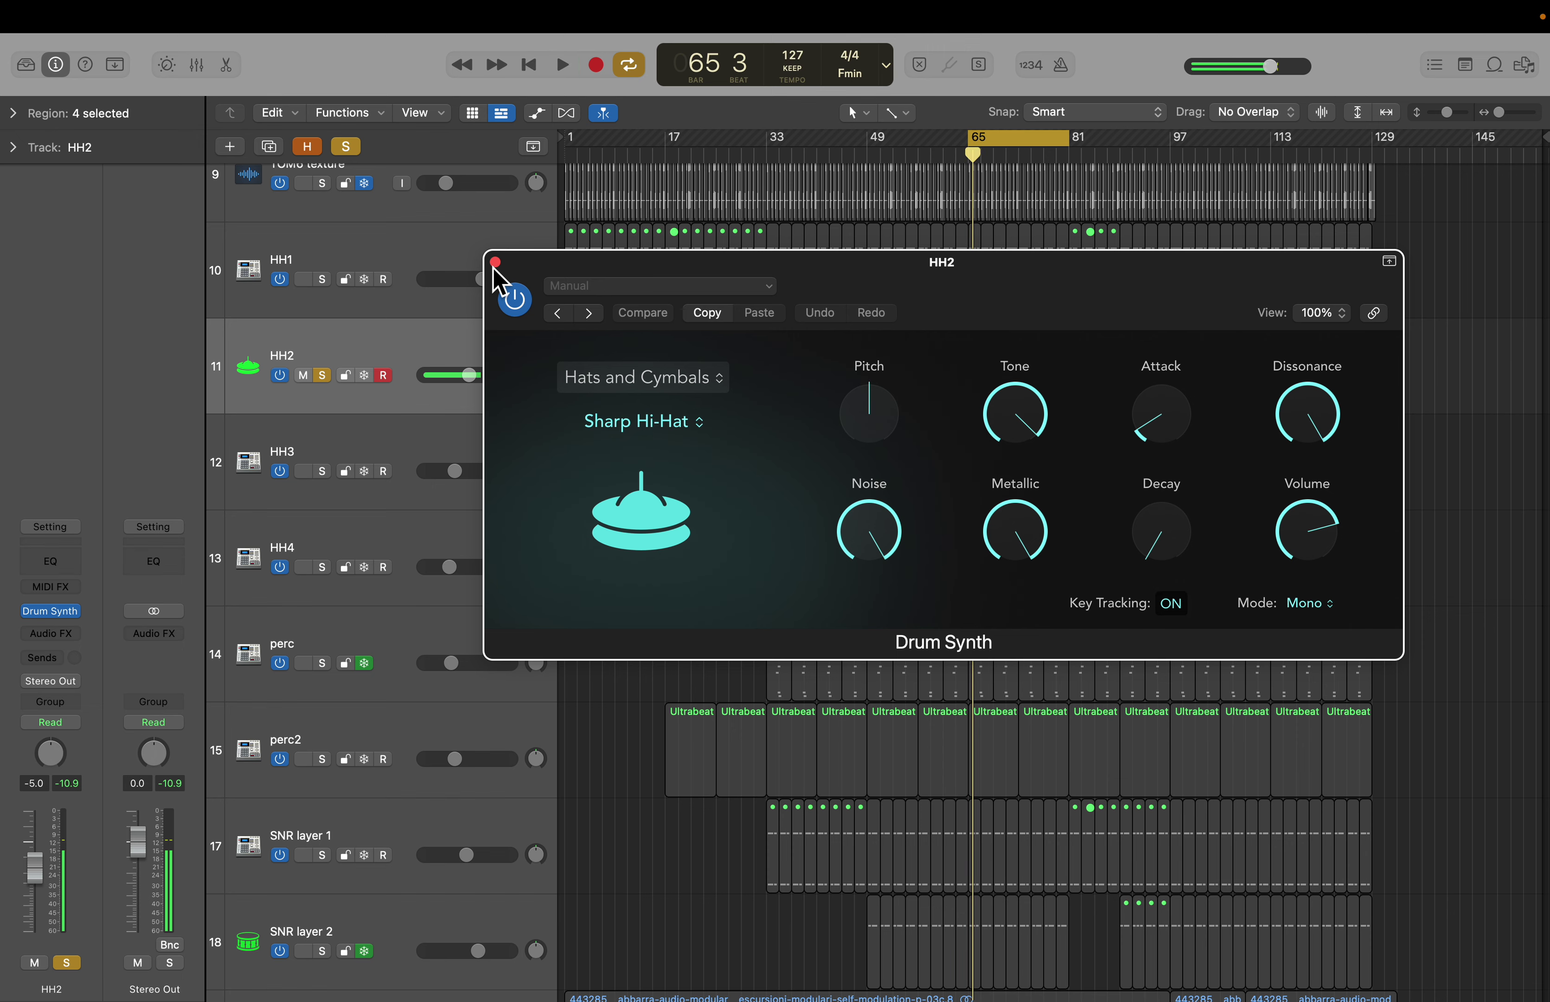
{"action": "left_click", "coordinate": [495, 263]}
{"action": "left_click", "coordinate": [322, 375]}
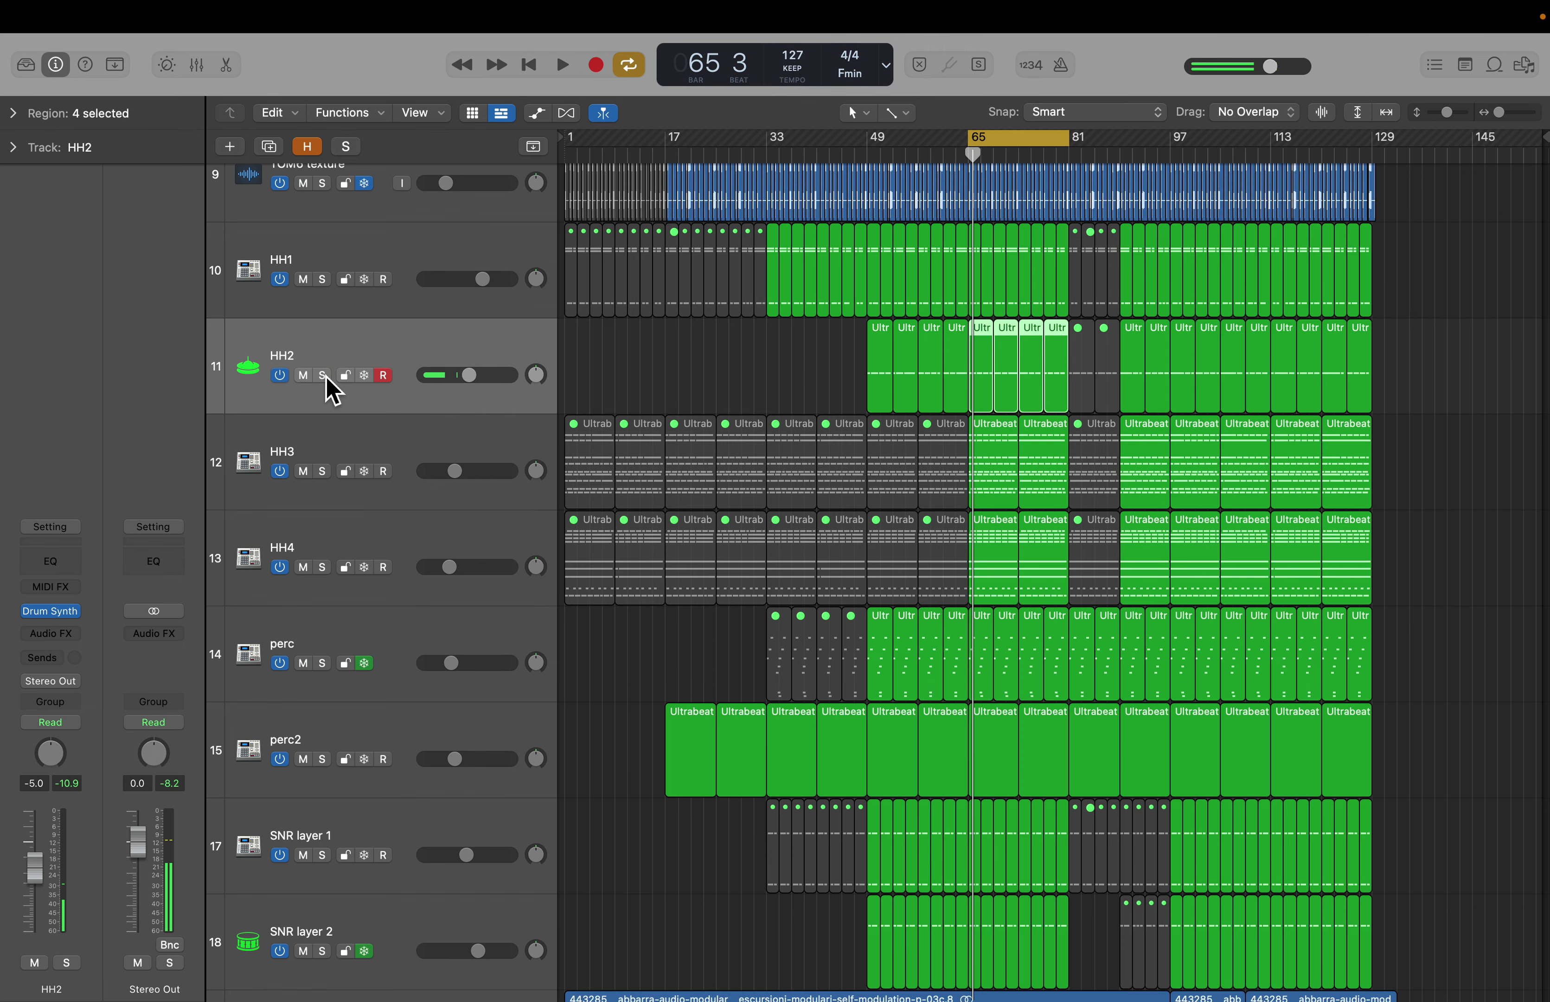
Step: Solo and audition HH3 from bar 65, and examine the pattern and swing amount in its Ultrabeat HiHat Bank
{"action": "left_click", "coordinate": [323, 472]}
{"action": "key", "text": "space"}
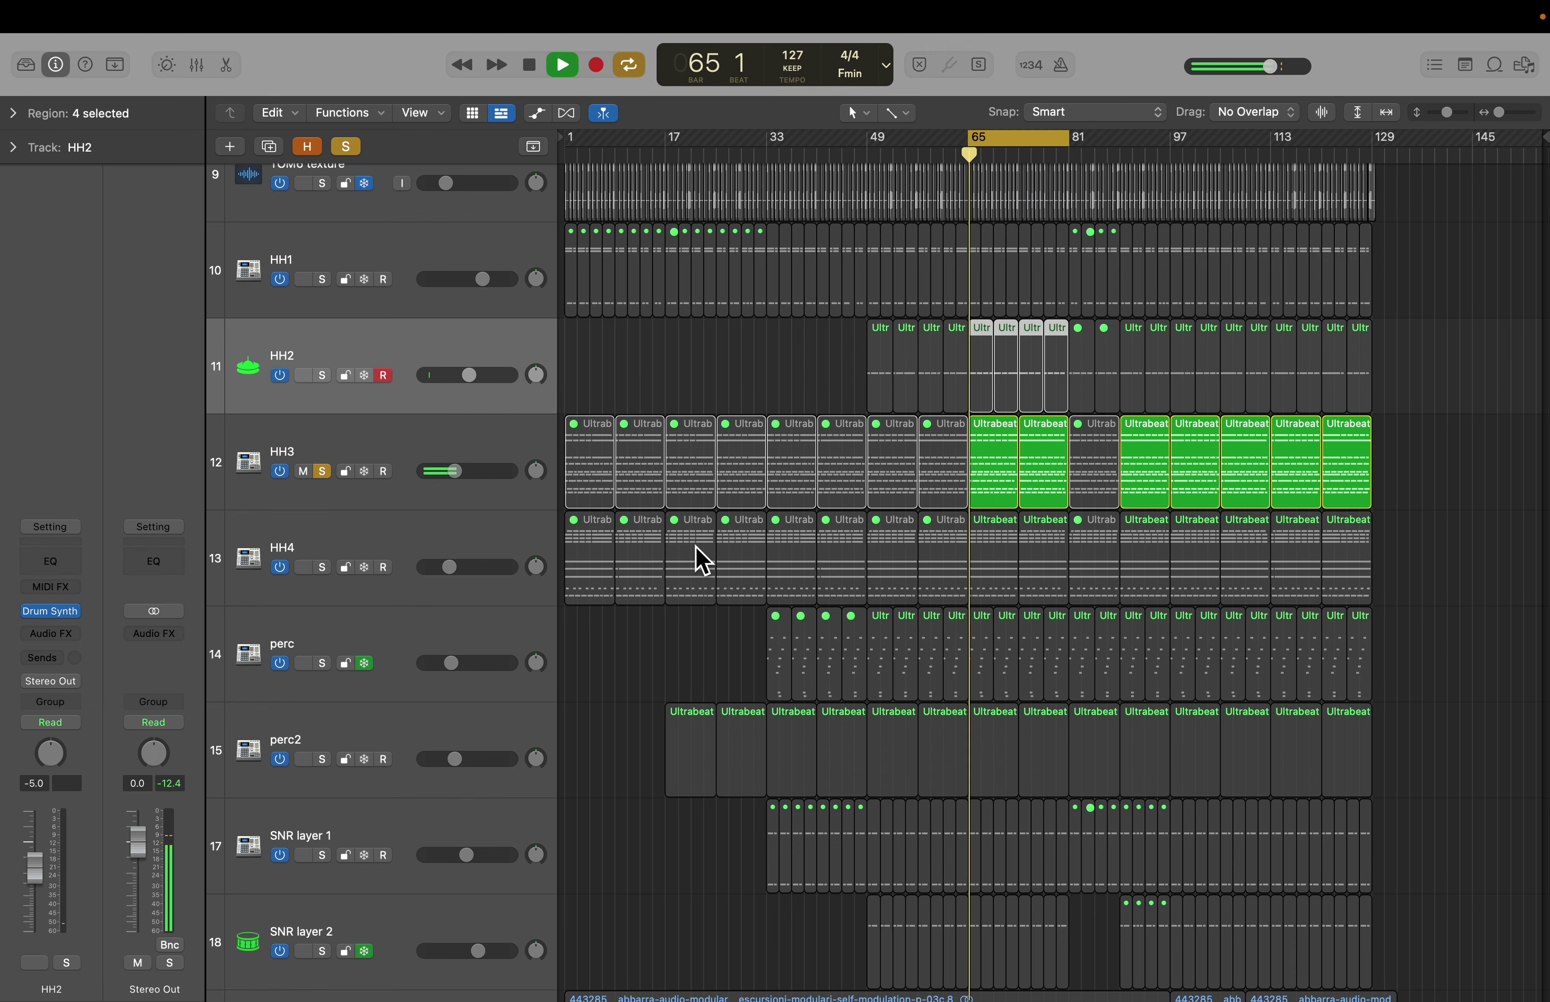
{"action": "left_click", "coordinate": [423, 446]}
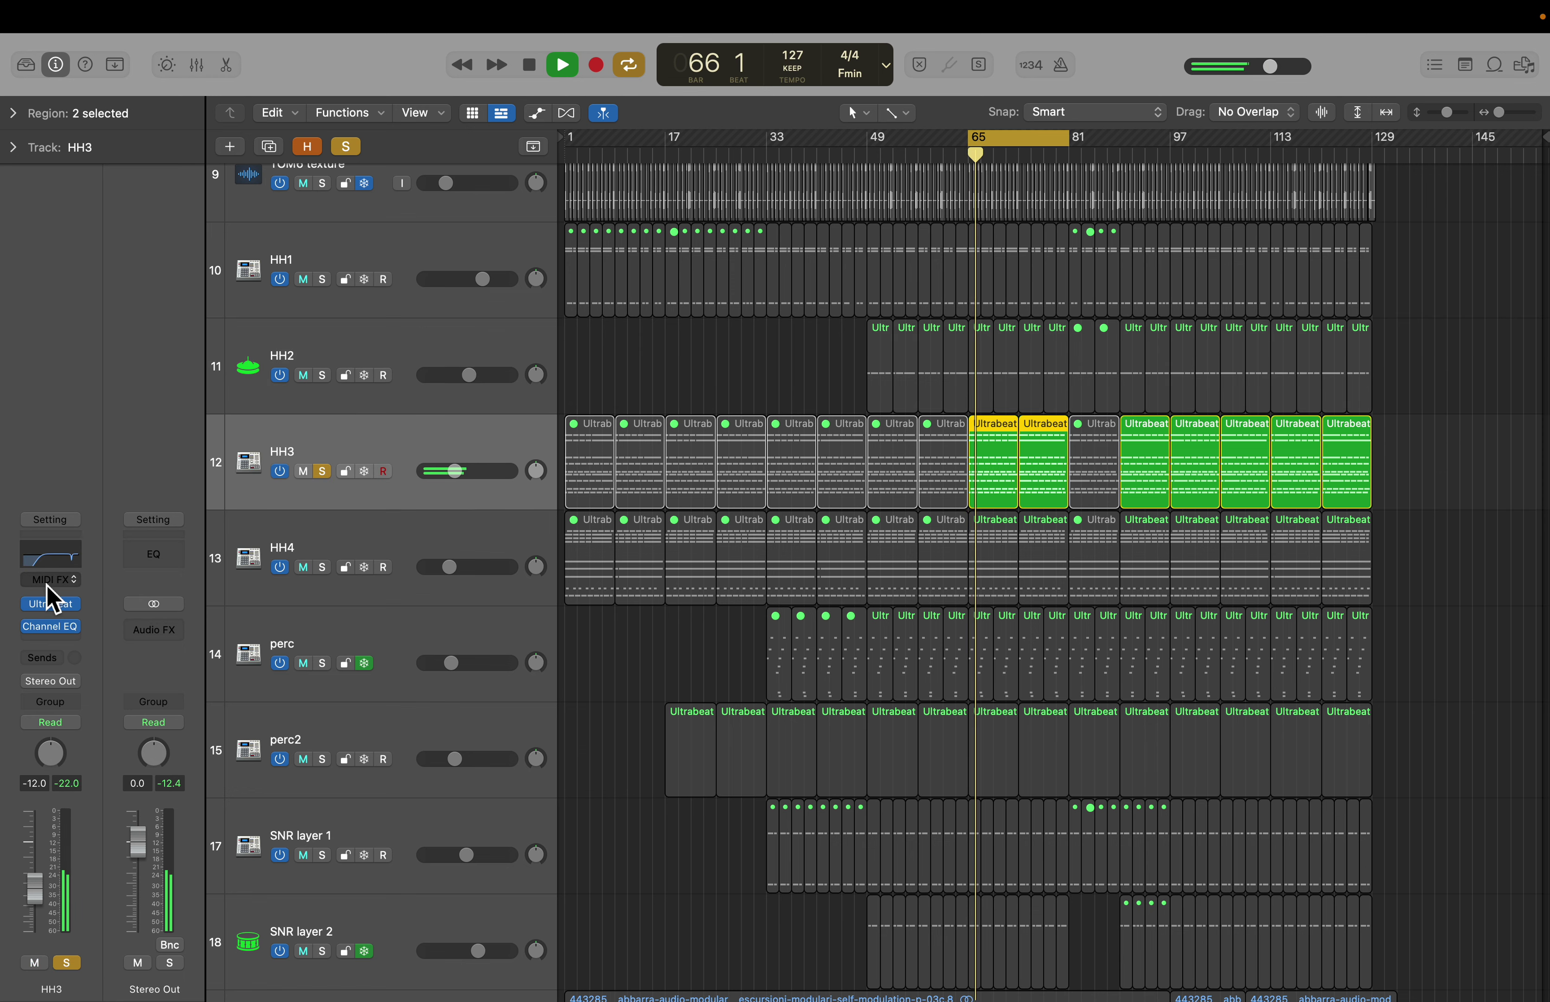
{"action": "left_click", "coordinate": [56, 609]}
{"action": "key", "text": "space"}
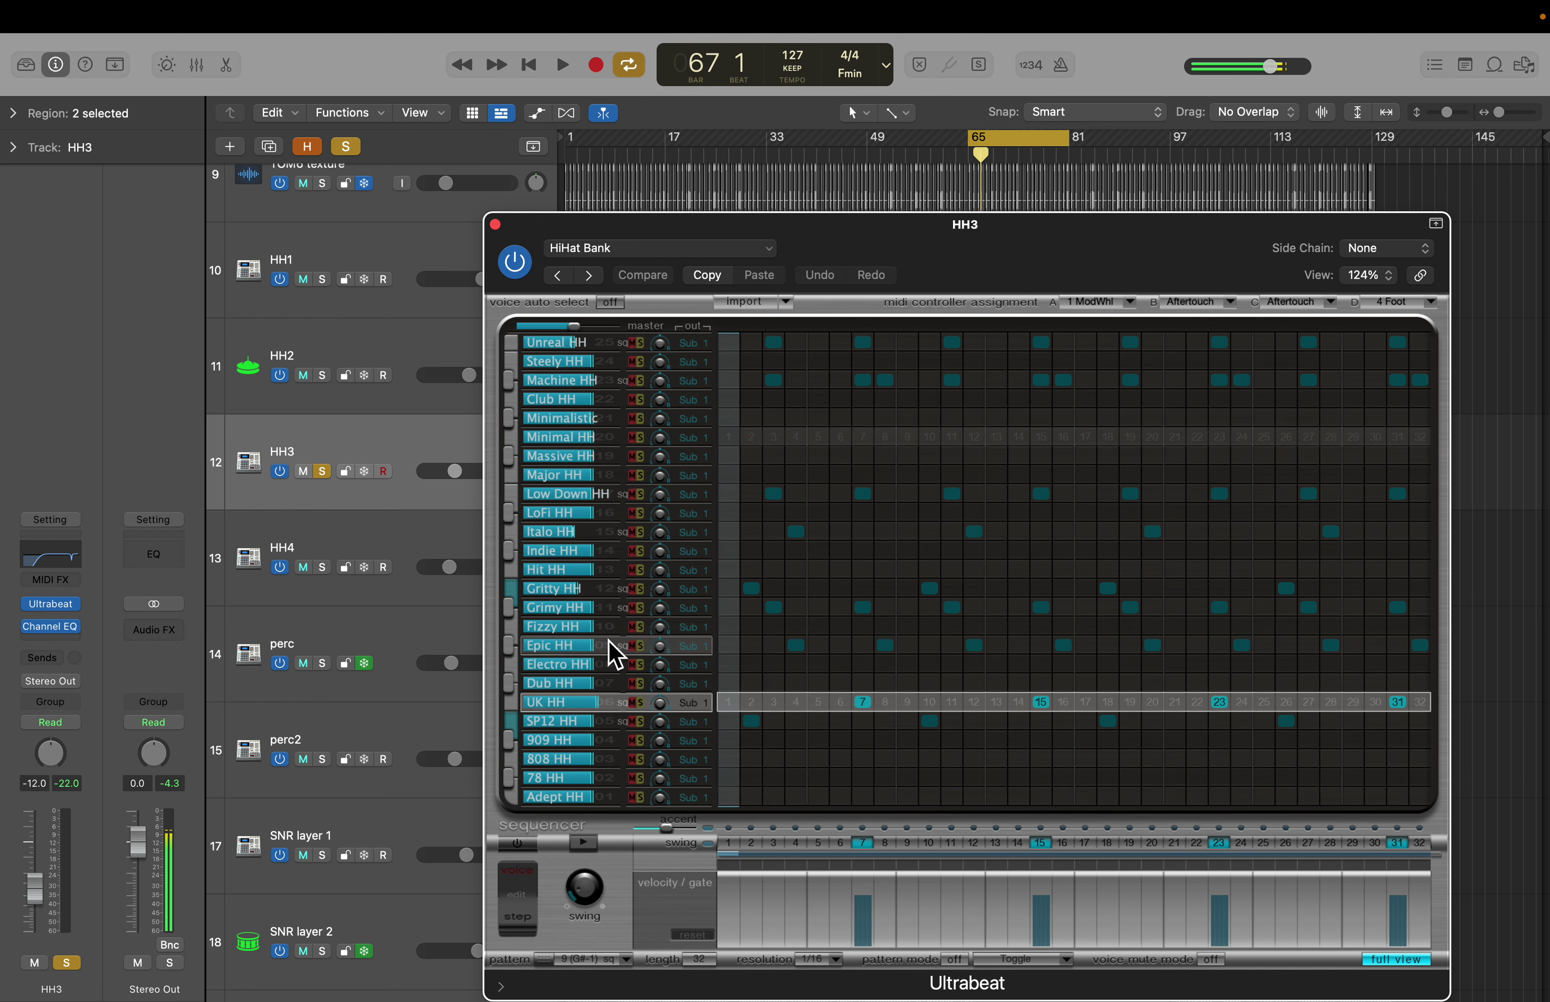
{"action": "left_click_drag", "start_coordinate": [602, 905], "coordinate": [598, 902]}
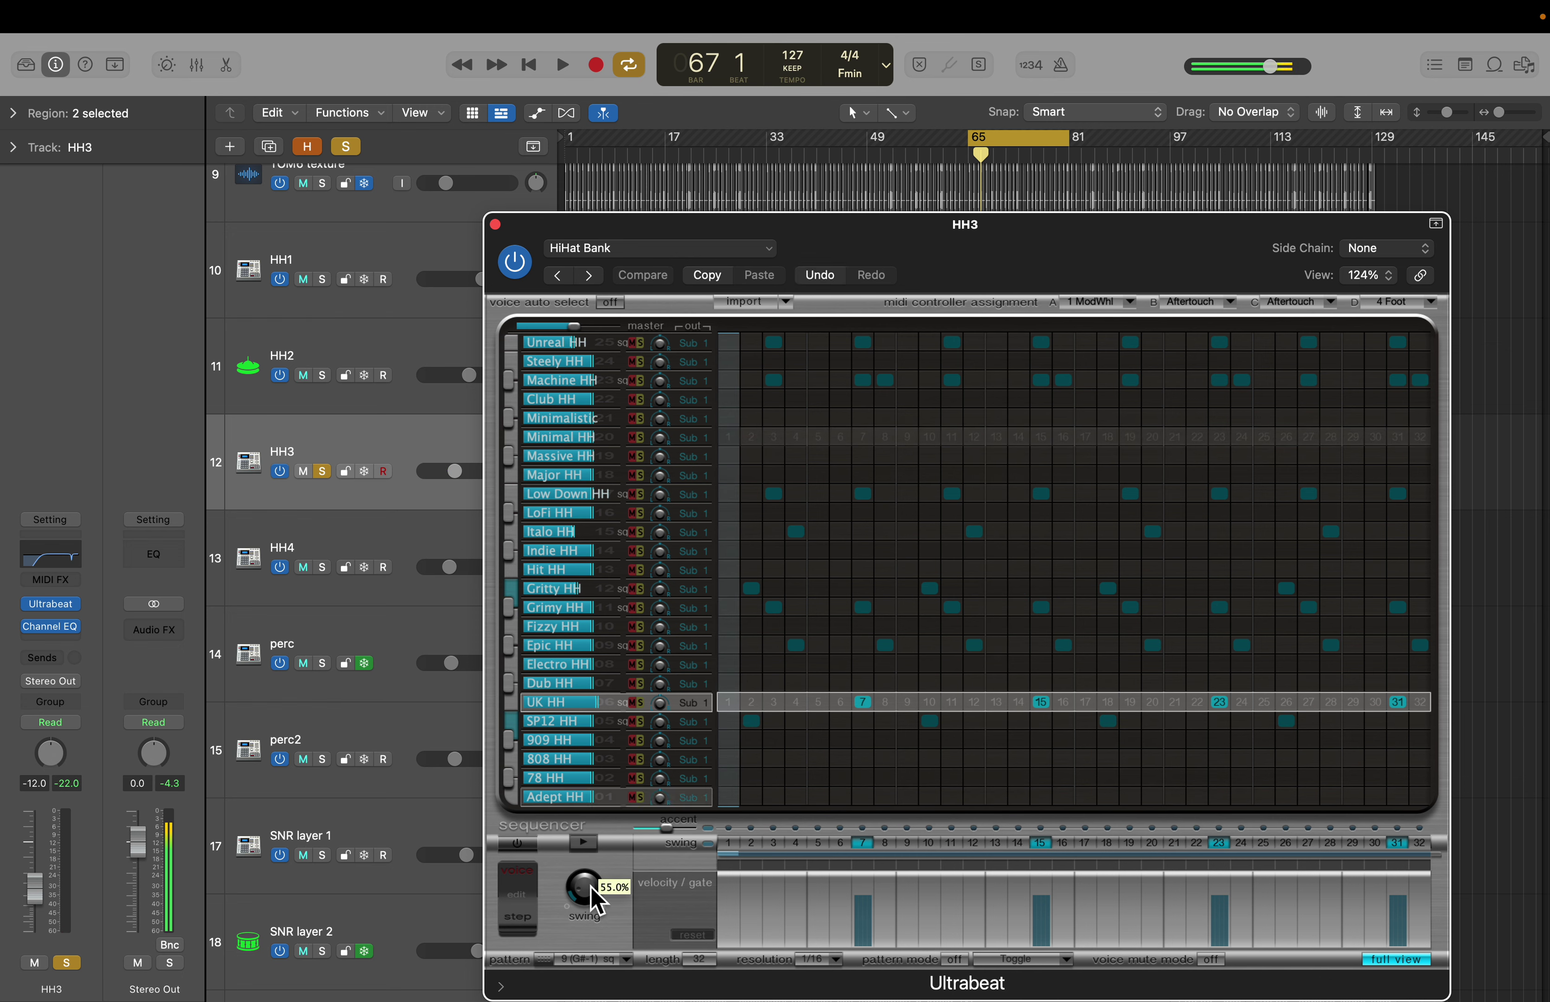
{"action": "left_click", "coordinate": [495, 224]}
Step: Inspect the Channel EQ curve on HH3, clear the solo and deselect the track's regions
{"action": "left_click", "coordinate": [51, 627]}
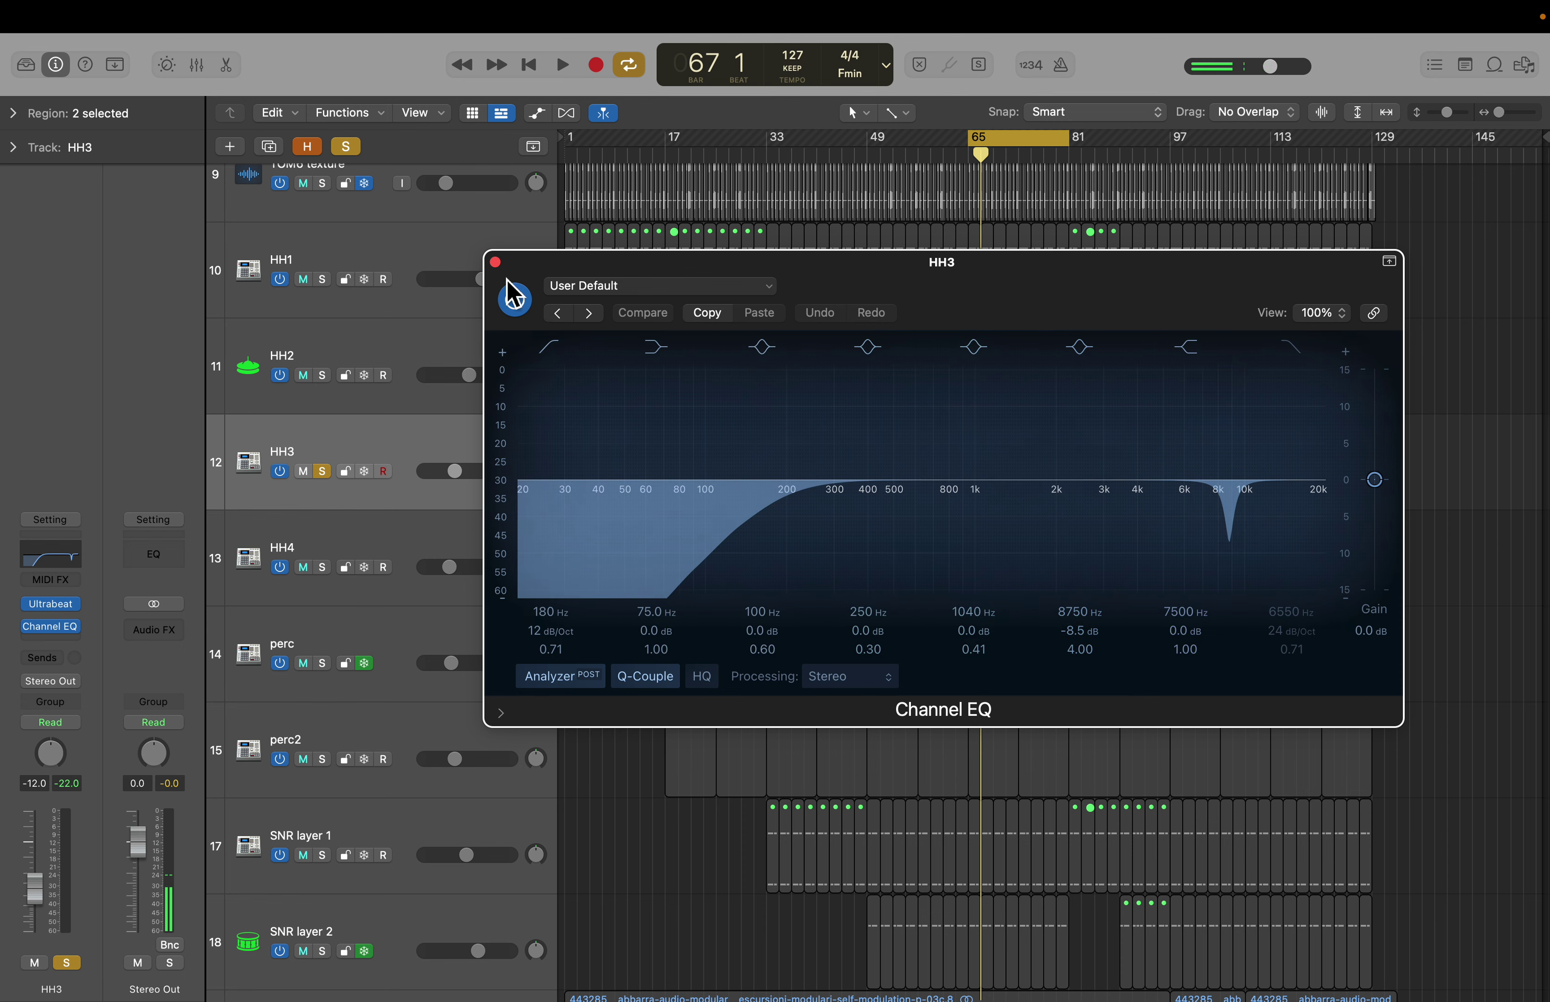
{"action": "left_click", "coordinate": [496, 263]}
{"action": "left_click", "coordinate": [346, 146]}
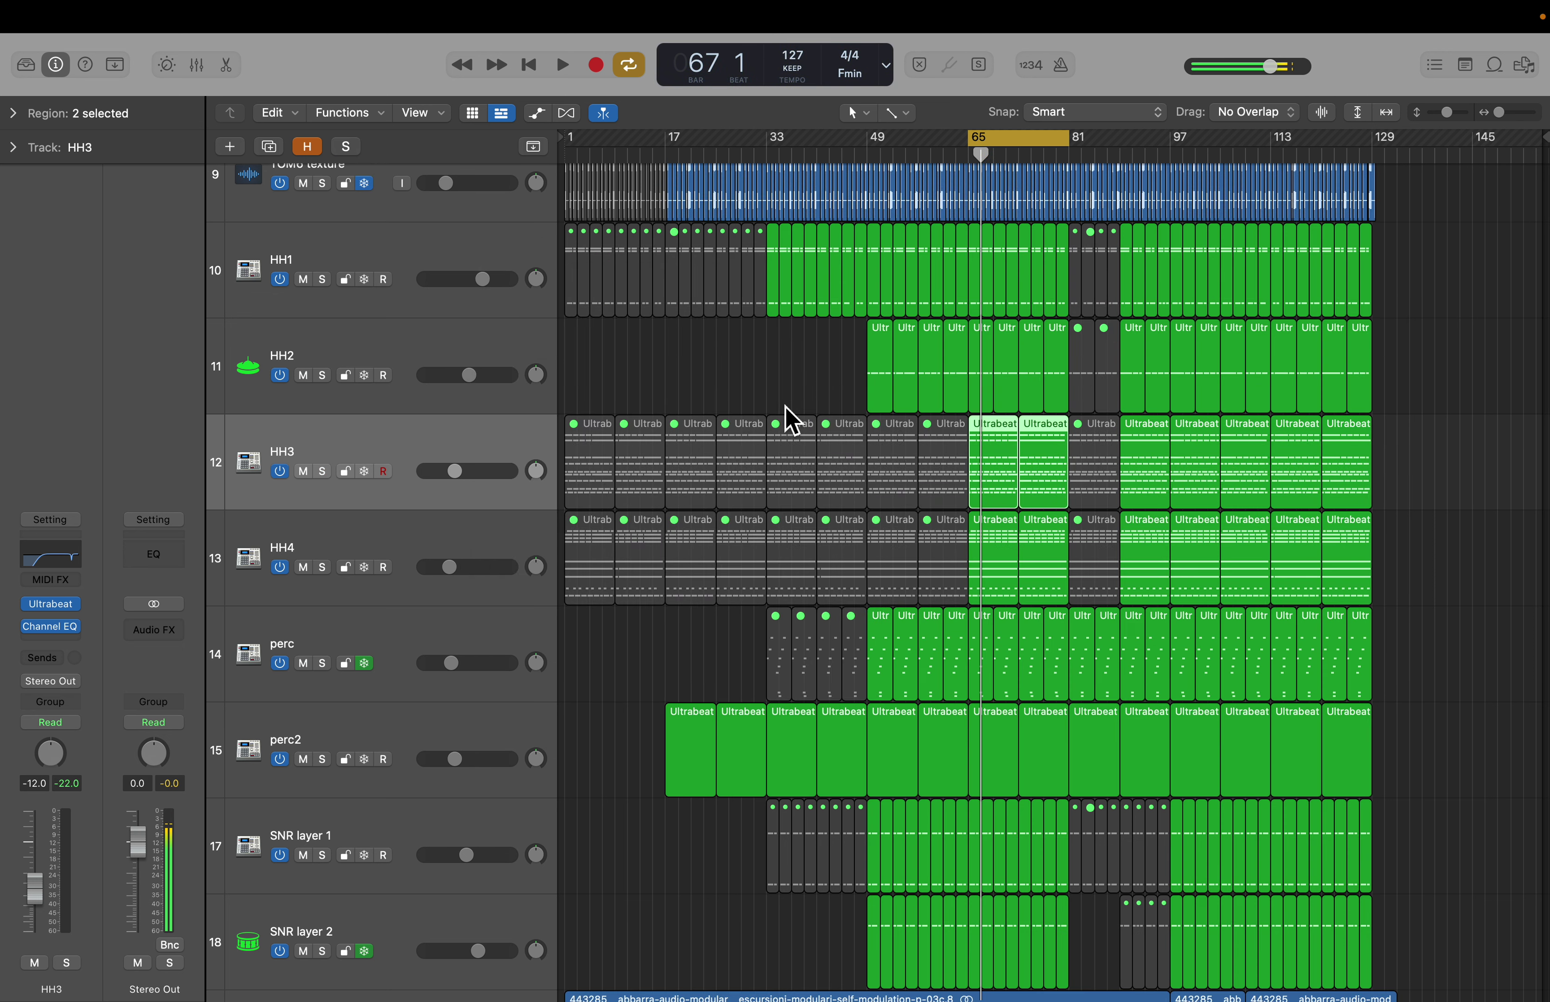
{"action": "left_click", "coordinate": [783, 406]}
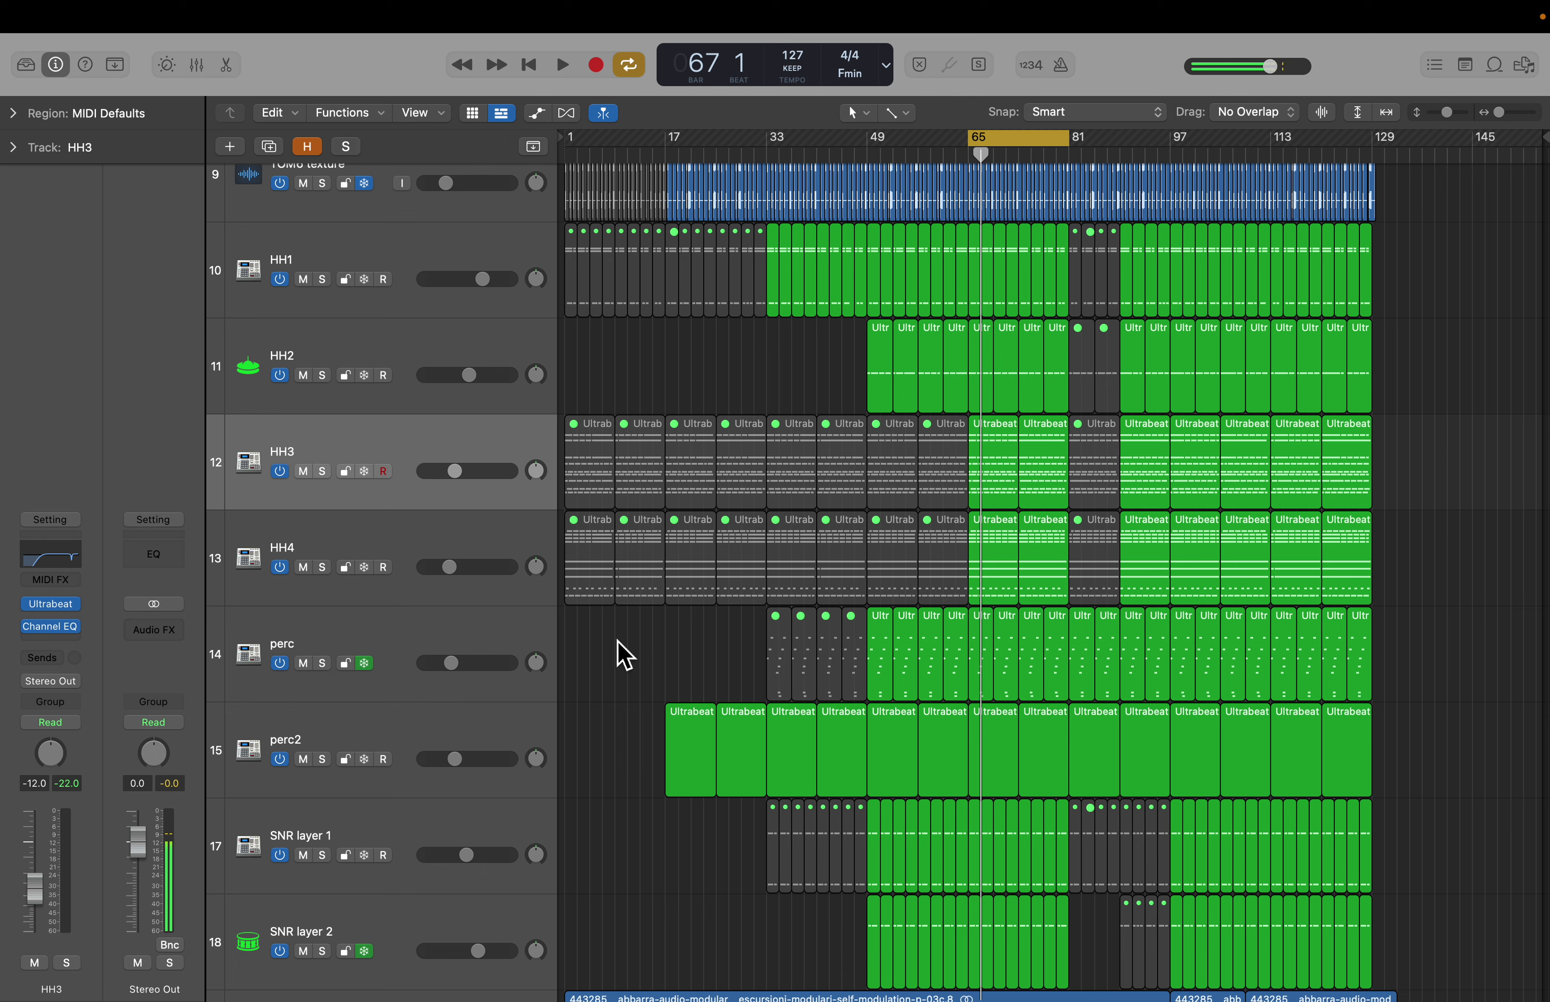
Step: Select and solo HH4, audition it briefly from bar 65, and clear its solo
{"action": "left_click", "coordinate": [422, 539]}
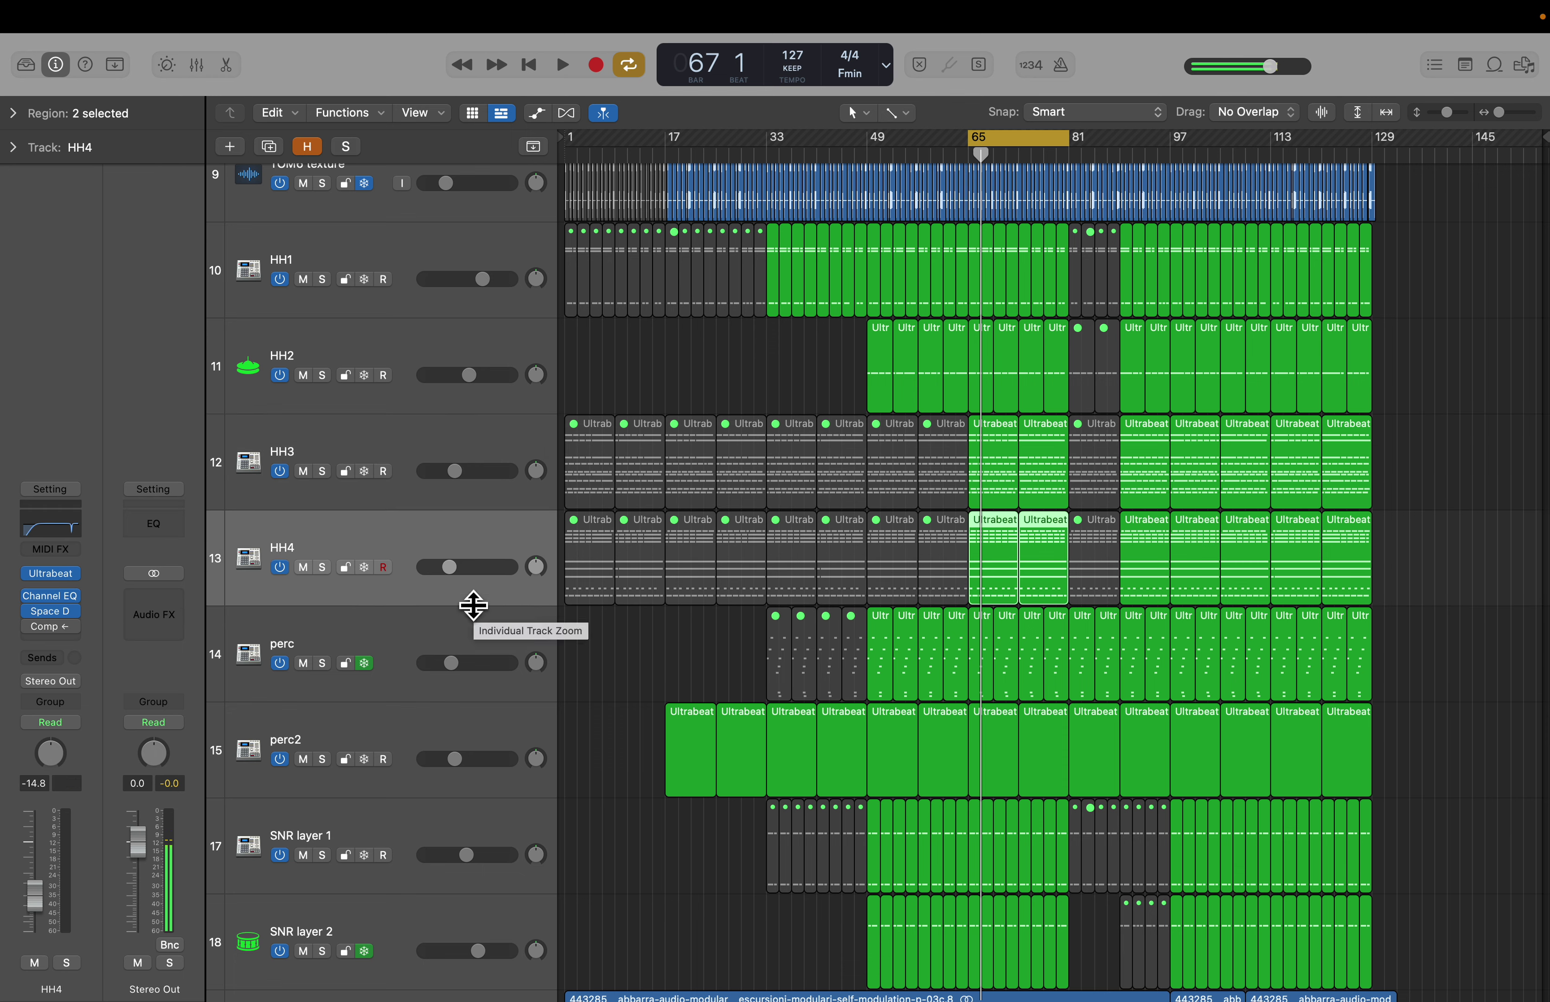
{"action": "left_click", "coordinate": [324, 569]}
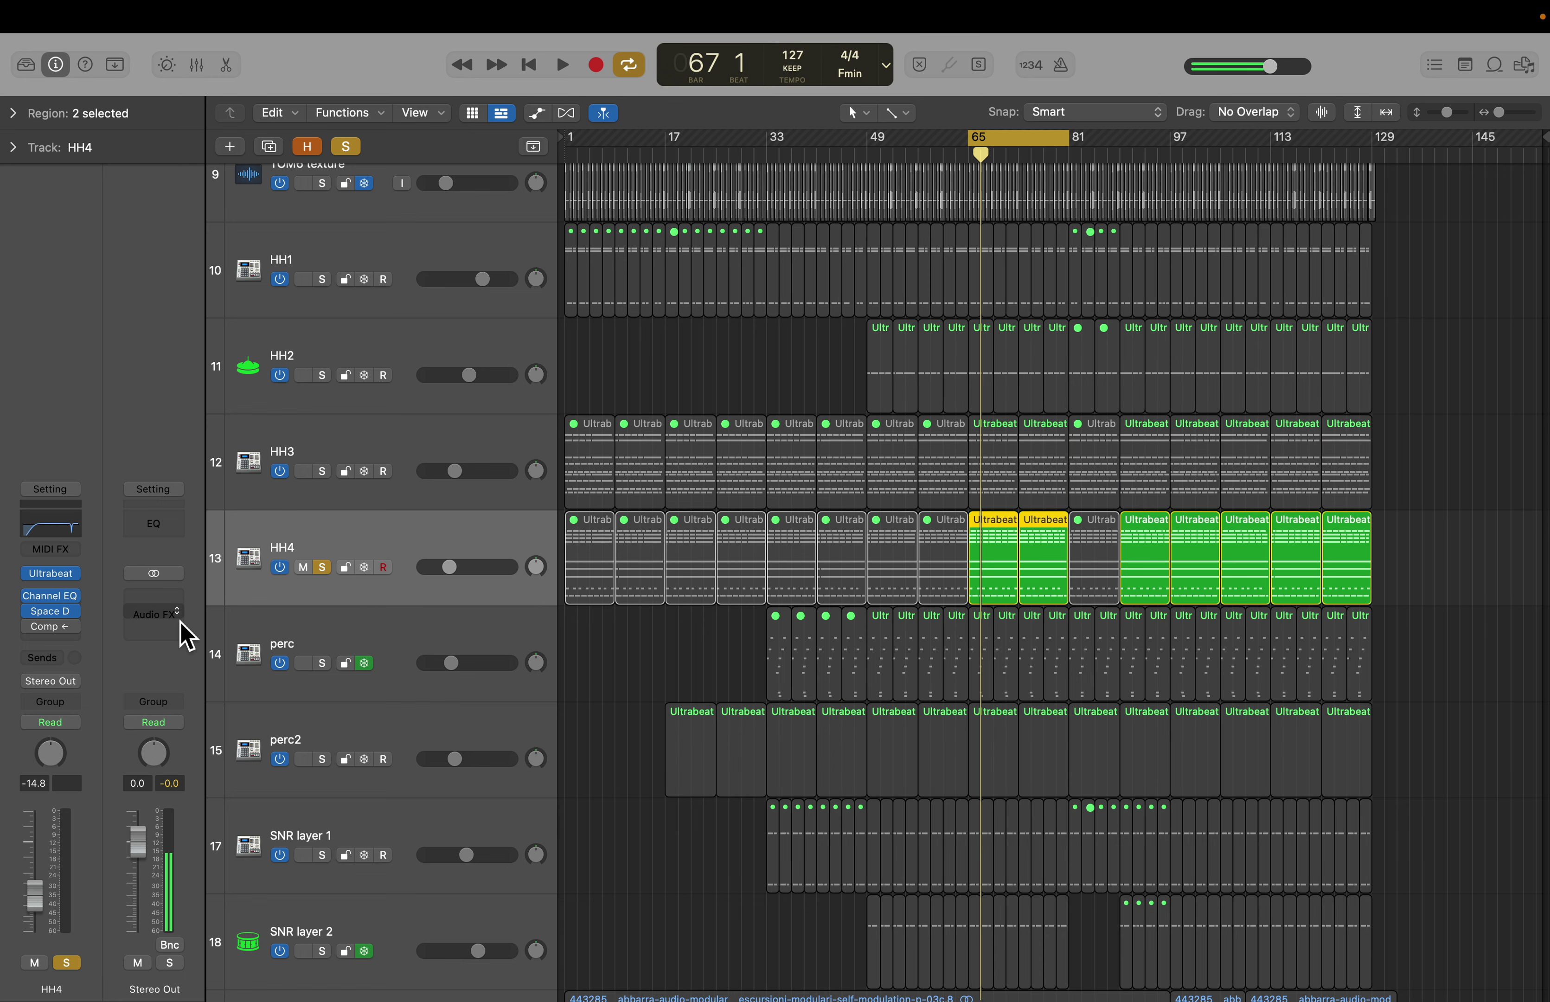
{"action": "key", "text": "space"}
{"action": "mouse_move", "coordinate": [72, 590]}
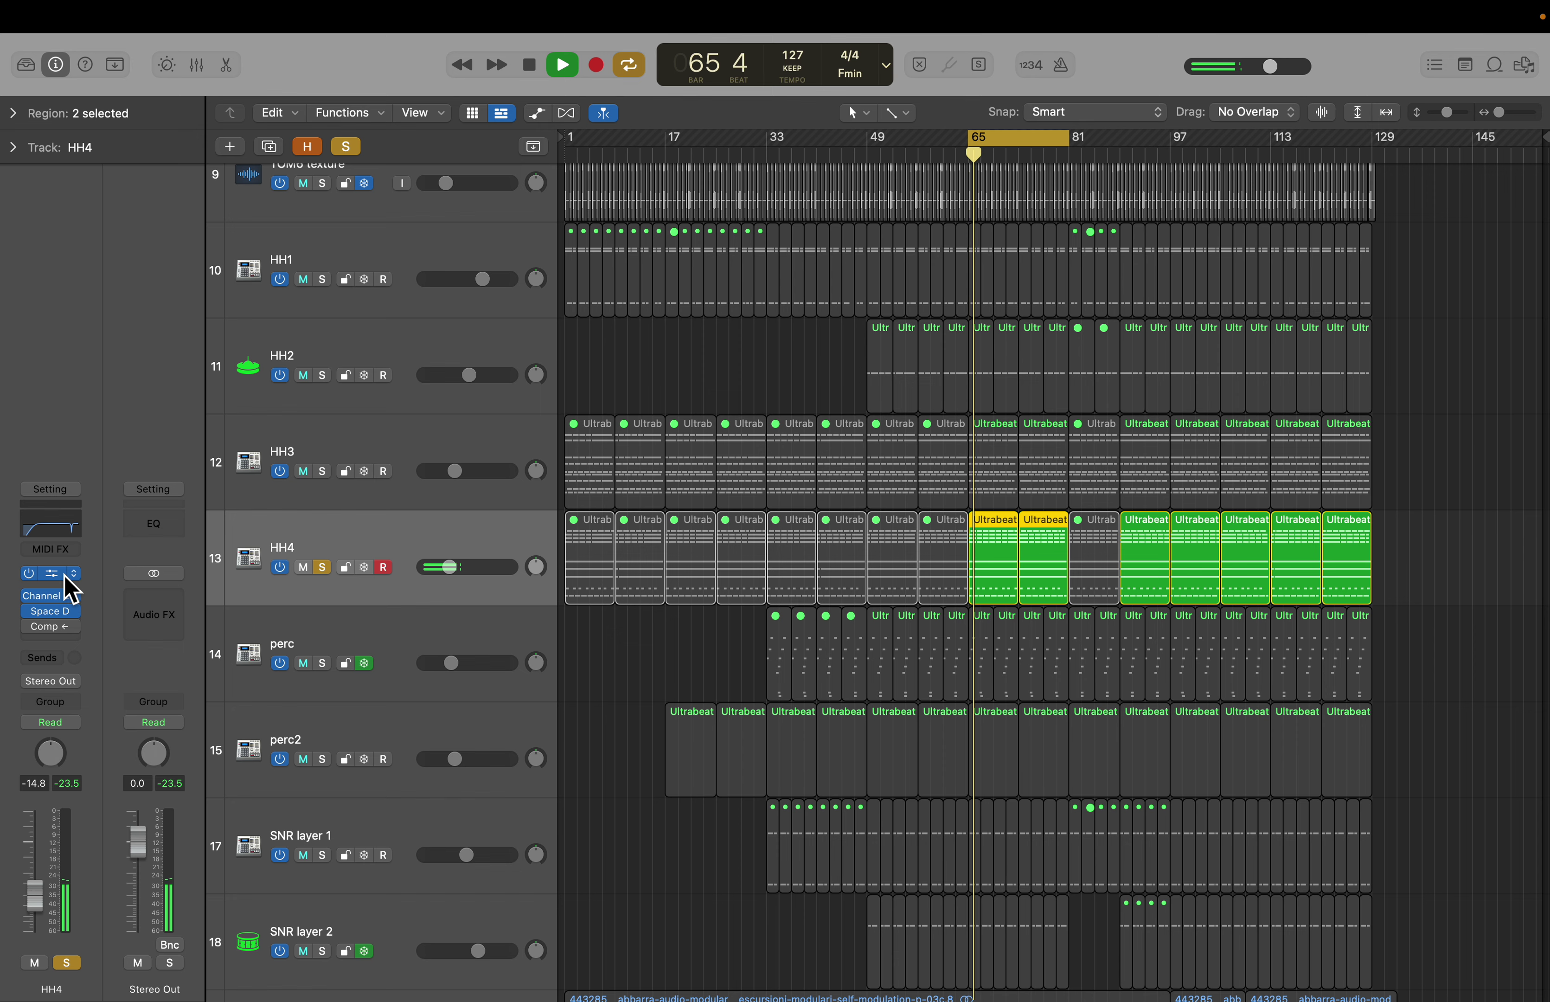
{"action": "key", "text": "space"}
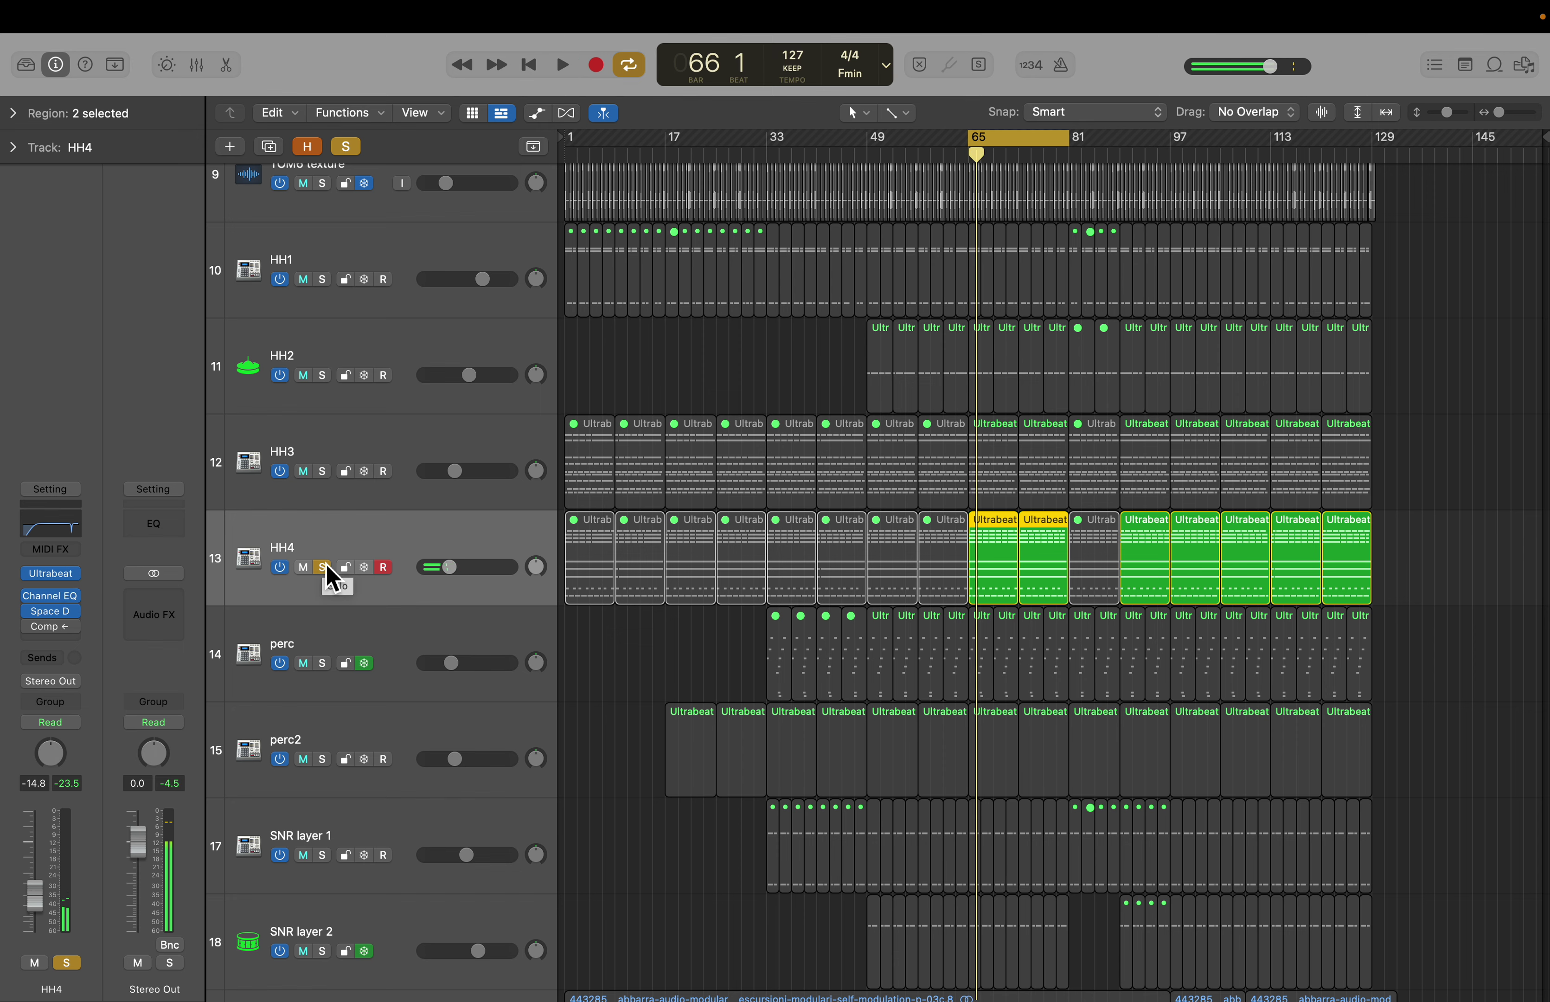
{"action": "left_click", "coordinate": [323, 567]}
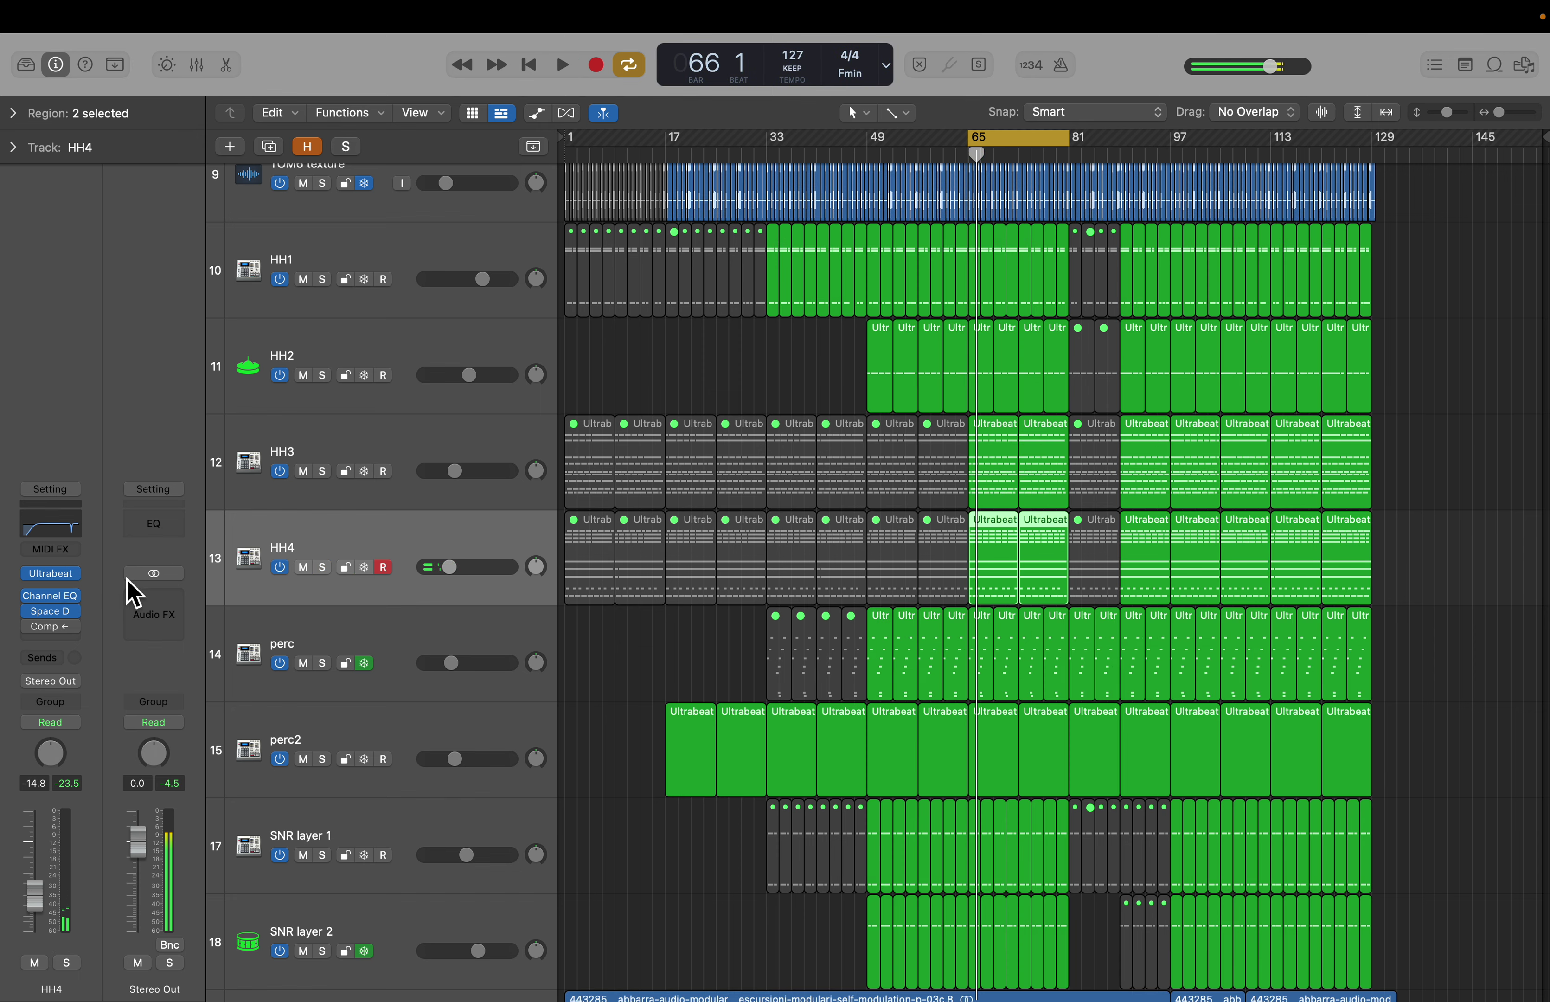
Step: Examine HH4's Ultrabeat HiHat Bank pattern and its Space Designer 0.3s Micro Plate reverb settings
{"action": "left_click", "coordinate": [65, 577]}
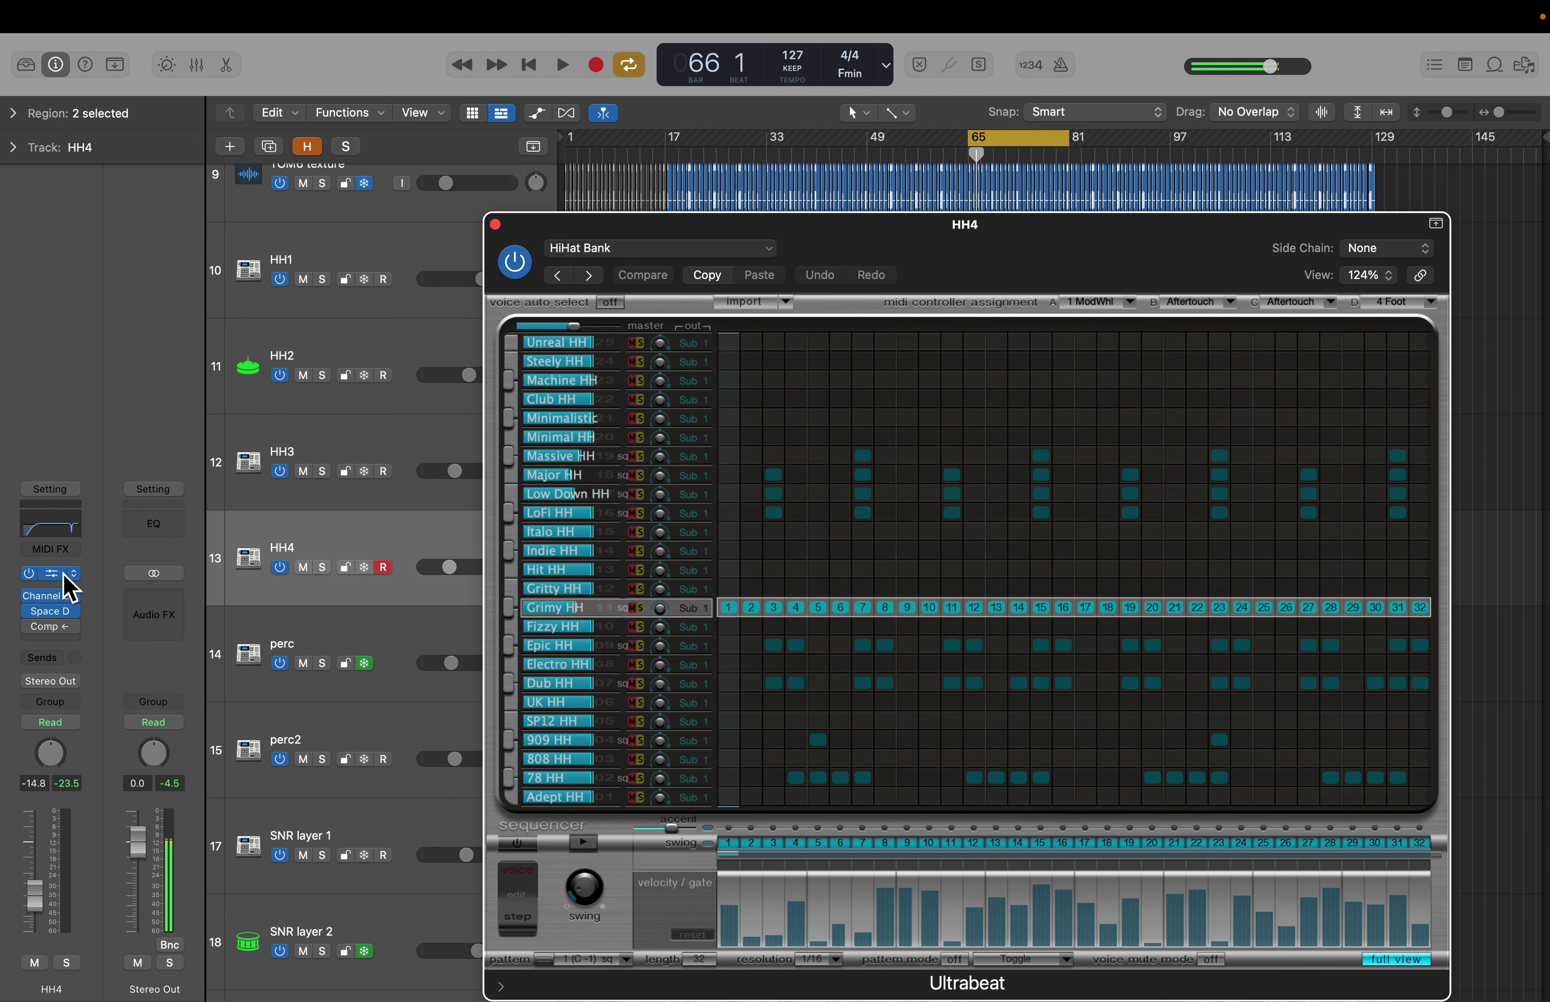
{"action": "left_click", "coordinate": [495, 224]}
{"action": "left_click", "coordinate": [58, 614]}
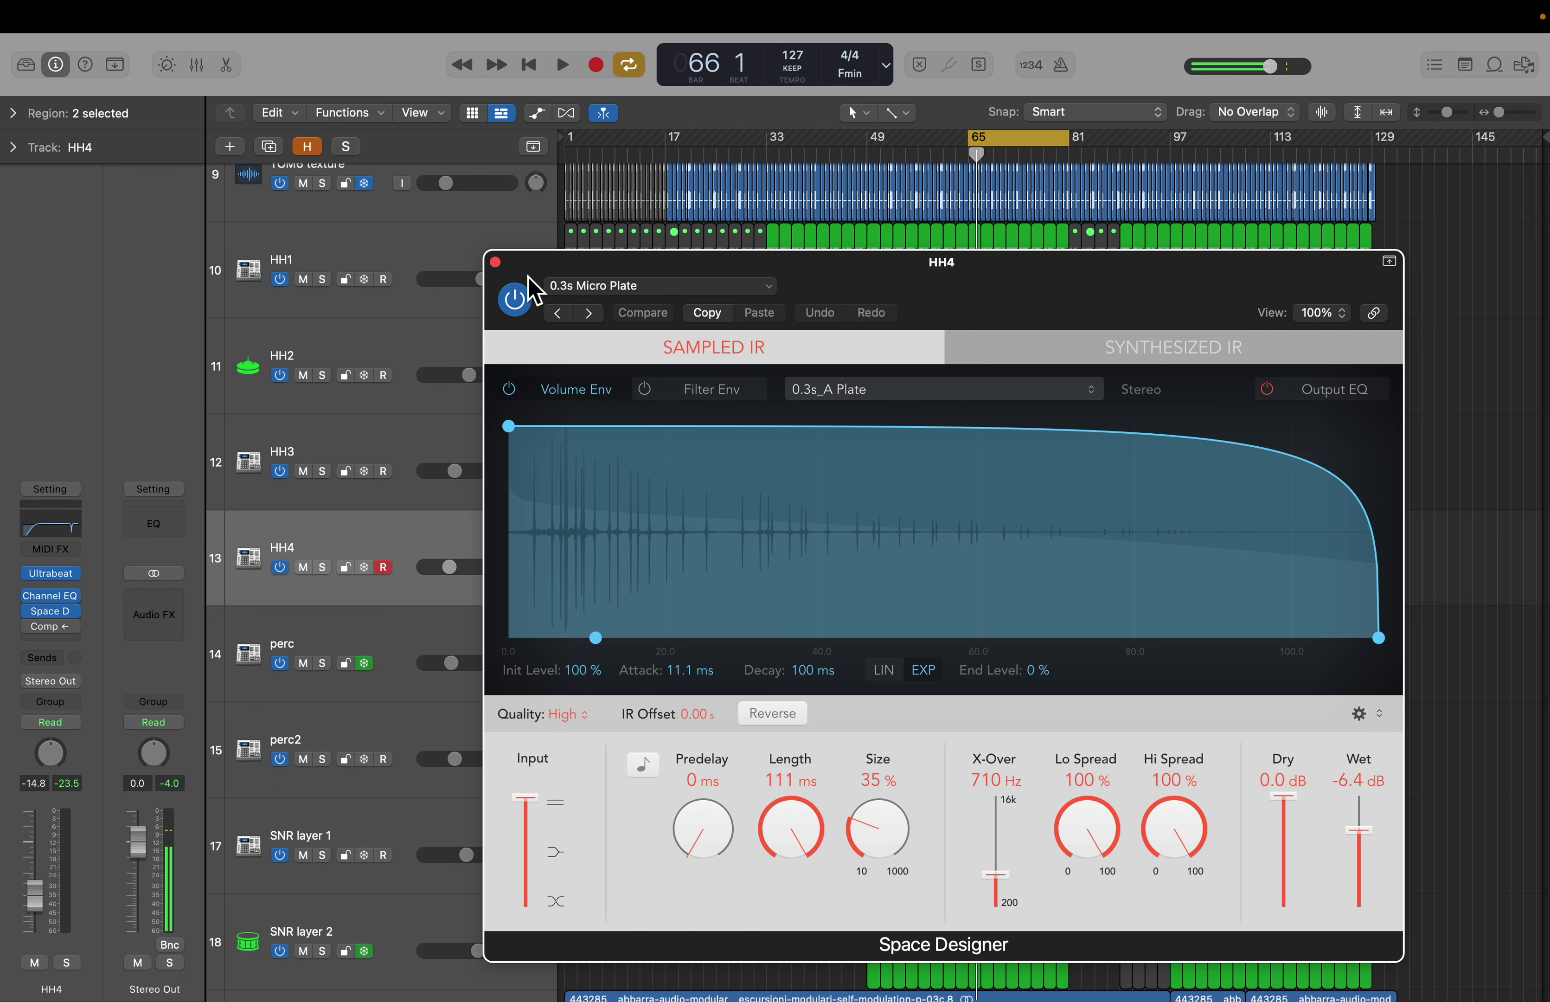
{"action": "left_click", "coordinate": [494, 262]}
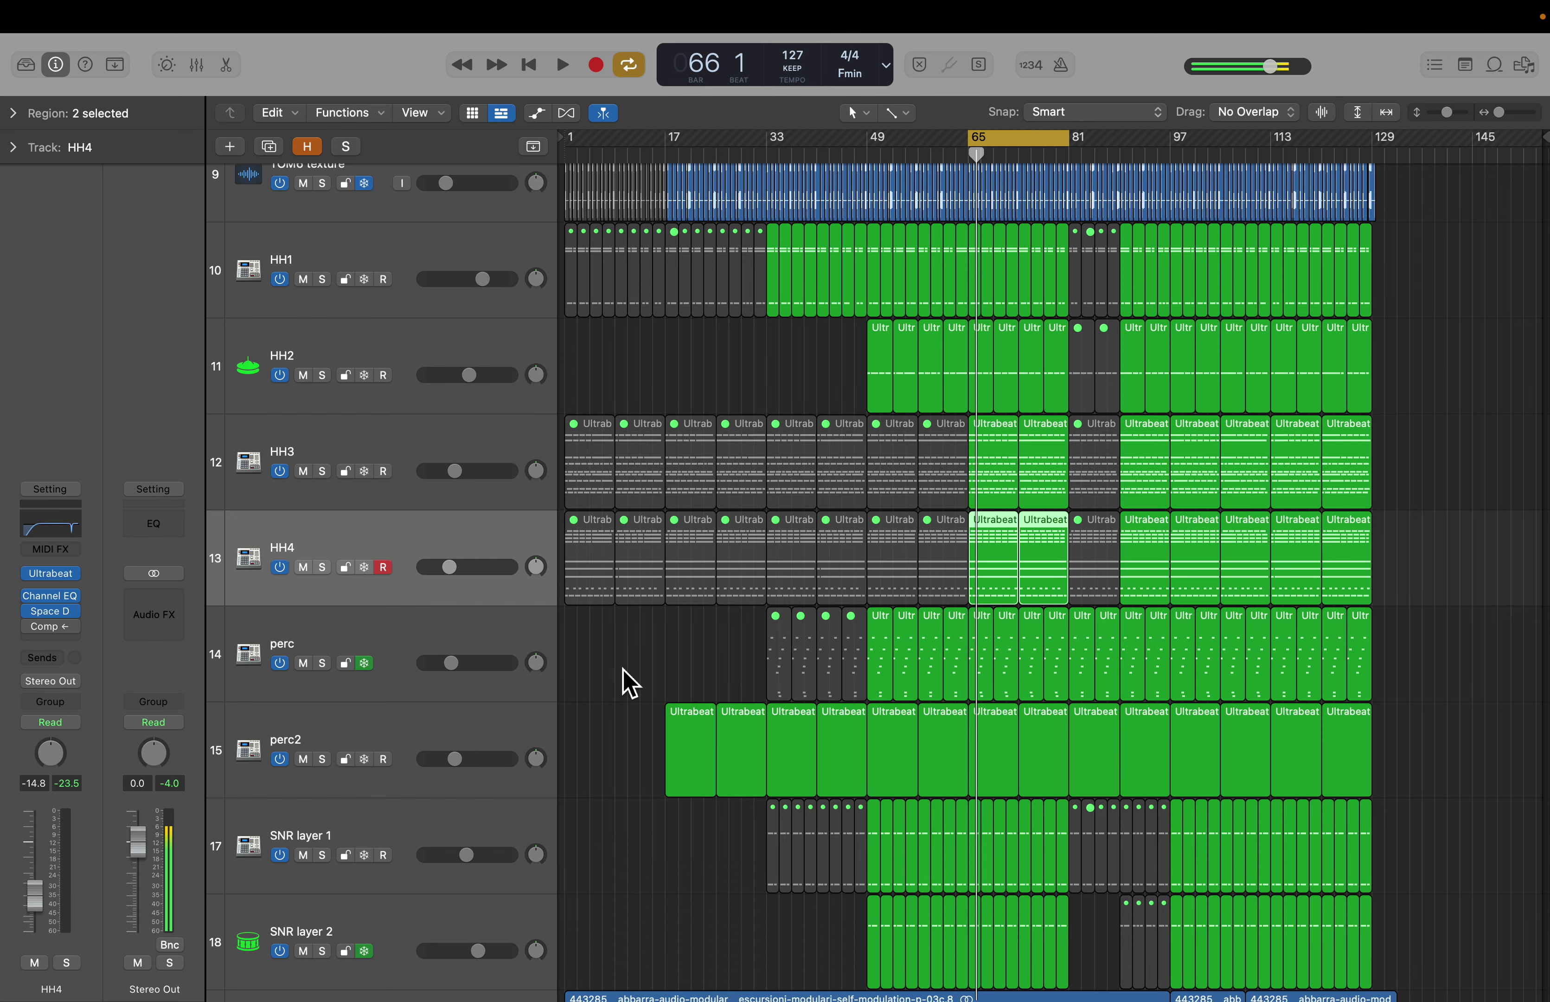
Step: Select all tracks from Tight Kick through HH4 and solo them together
{"action": "left_click", "coordinate": [344, 628]}
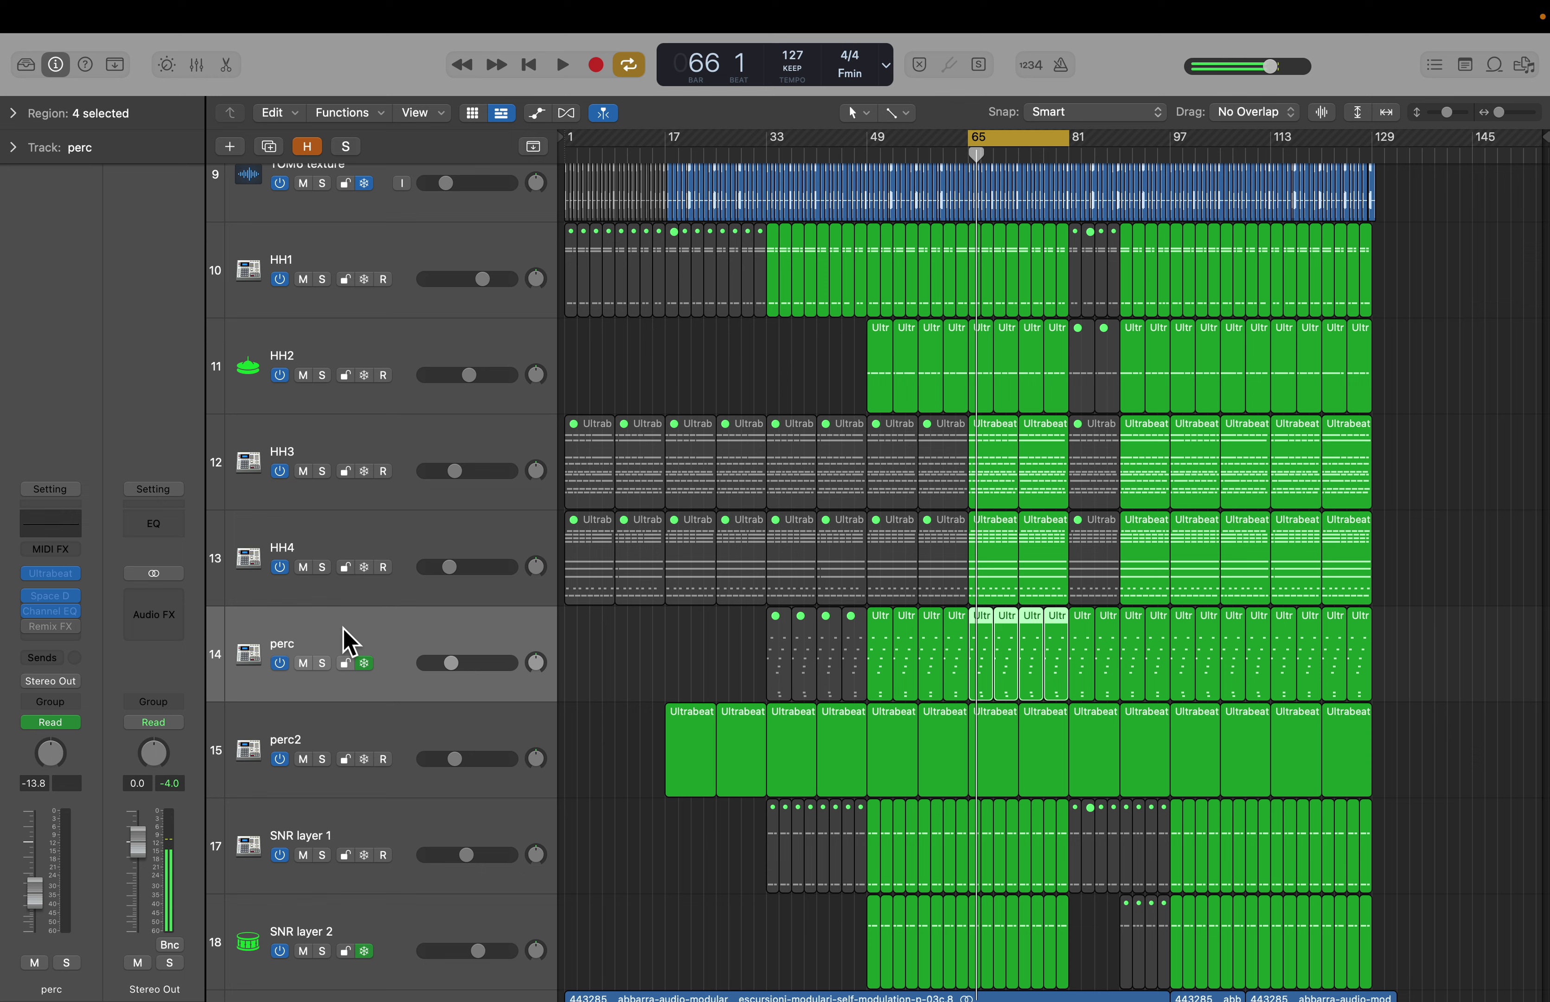
{"action": "left_click", "coordinate": [340, 547]}
{"action": "left_click_drag", "start_coordinate": [361, 459], "coordinate": [364, 249]}
{"action": "scroll", "coordinate": [364, 249], "scroll_direction": "up", "scroll_amount": 5}
{"action": "scroll", "coordinate": [374, 377], "scroll_direction": "up", "scroll_amount": 10}
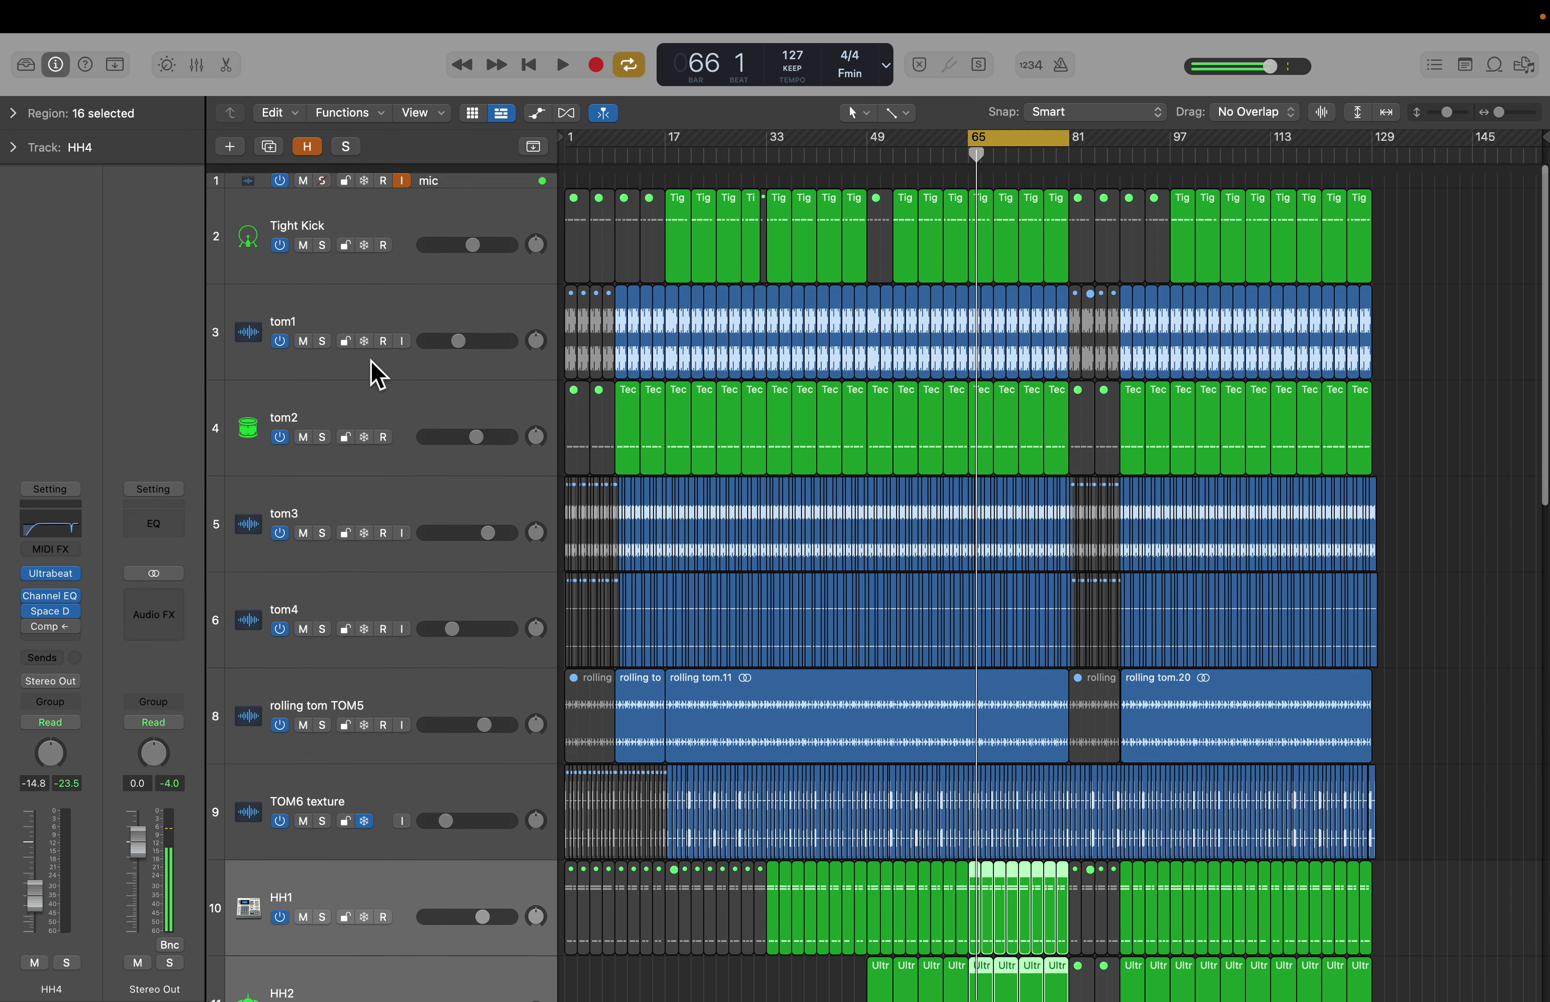
{"action": "left_click", "coordinate": [374, 246], "text": "shift"}
{"action": "left_click", "coordinate": [322, 236]}
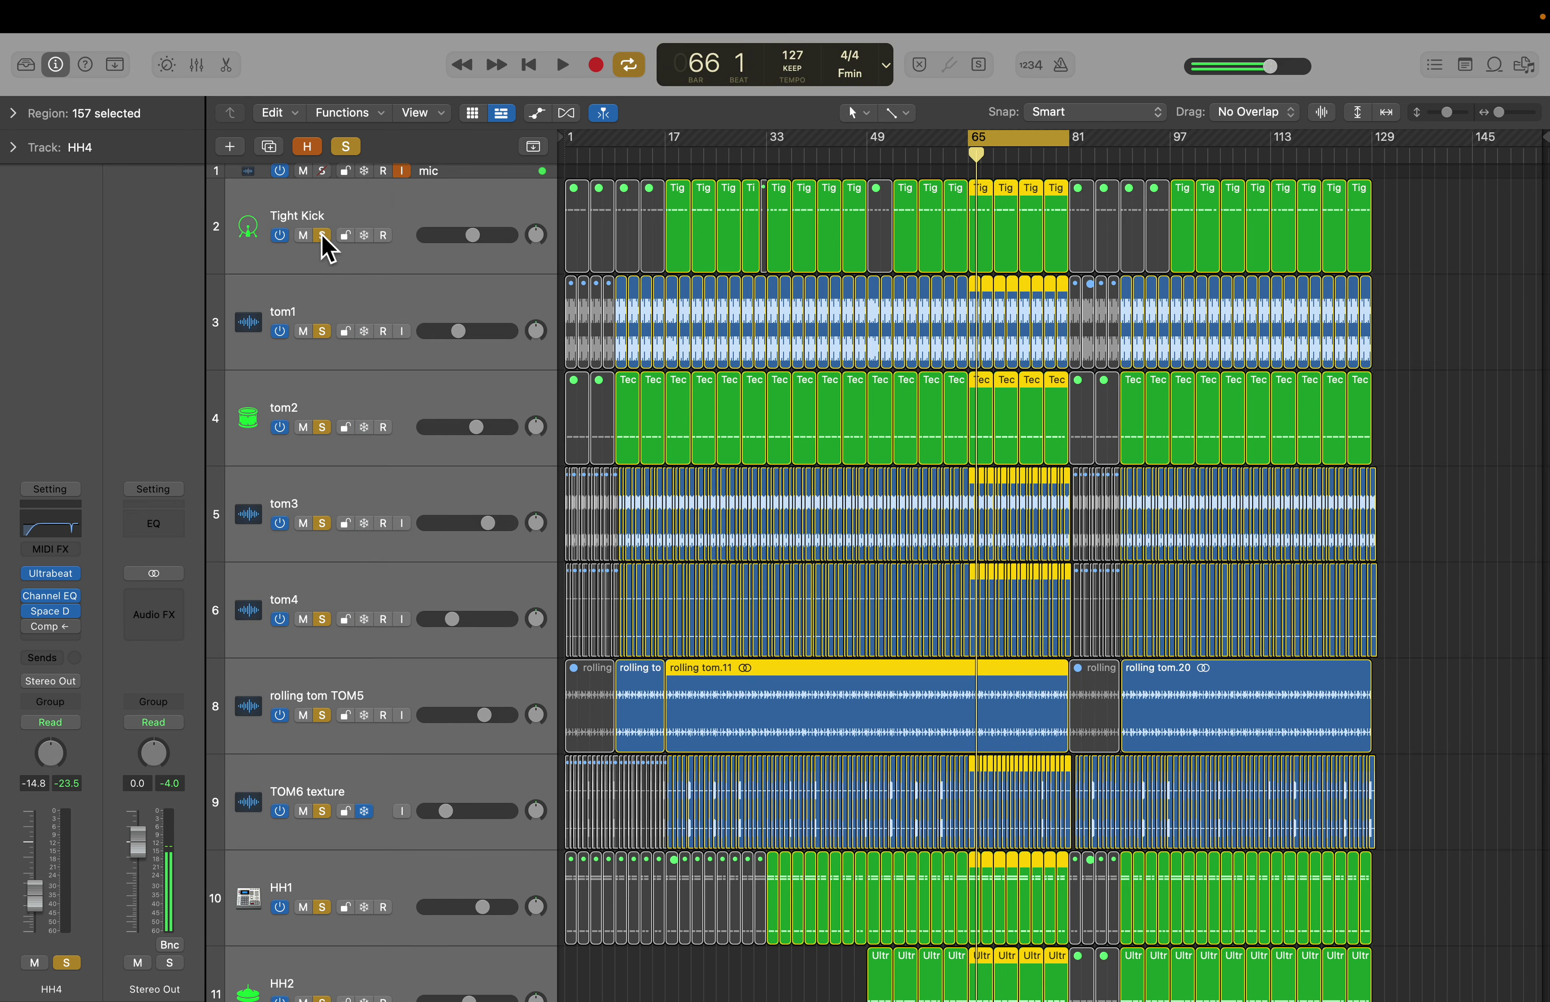
Step: Audition the combined kick, toms and hi-hats from bar 65, clear all solos and deselect the regions
{"action": "key", "text": "space"}
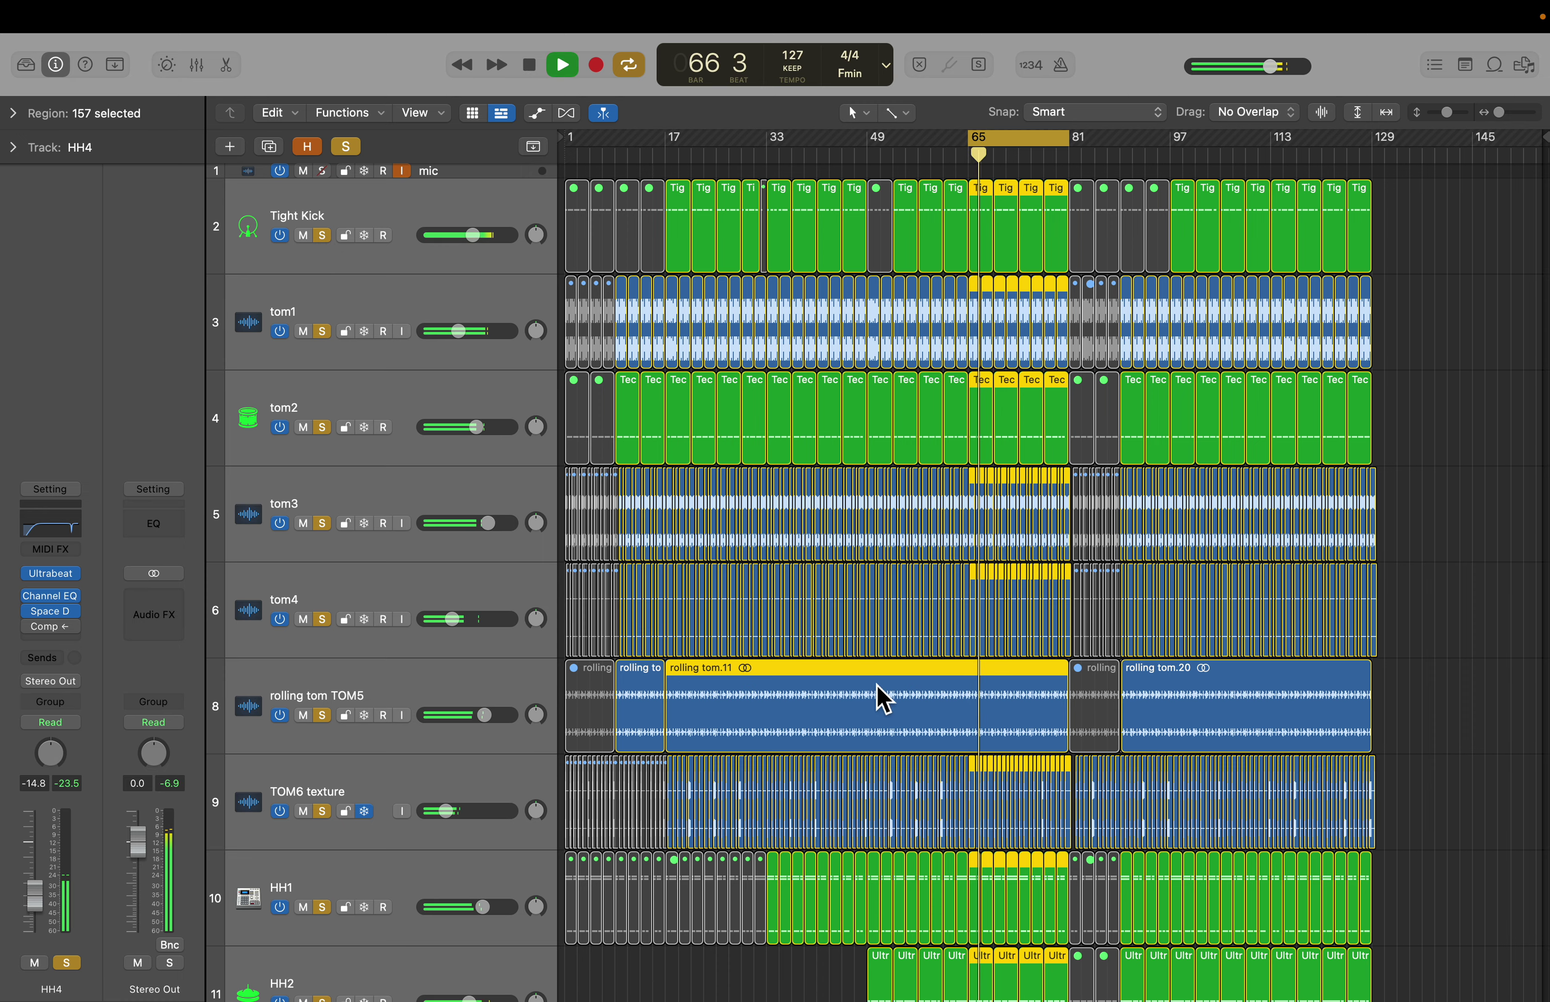
{"action": "key", "text": "super+Right"}
{"action": "key", "text": "super+Right"}
{"action": "scroll", "coordinate": [880, 696], "scroll_direction": "down", "scroll_amount": 6}
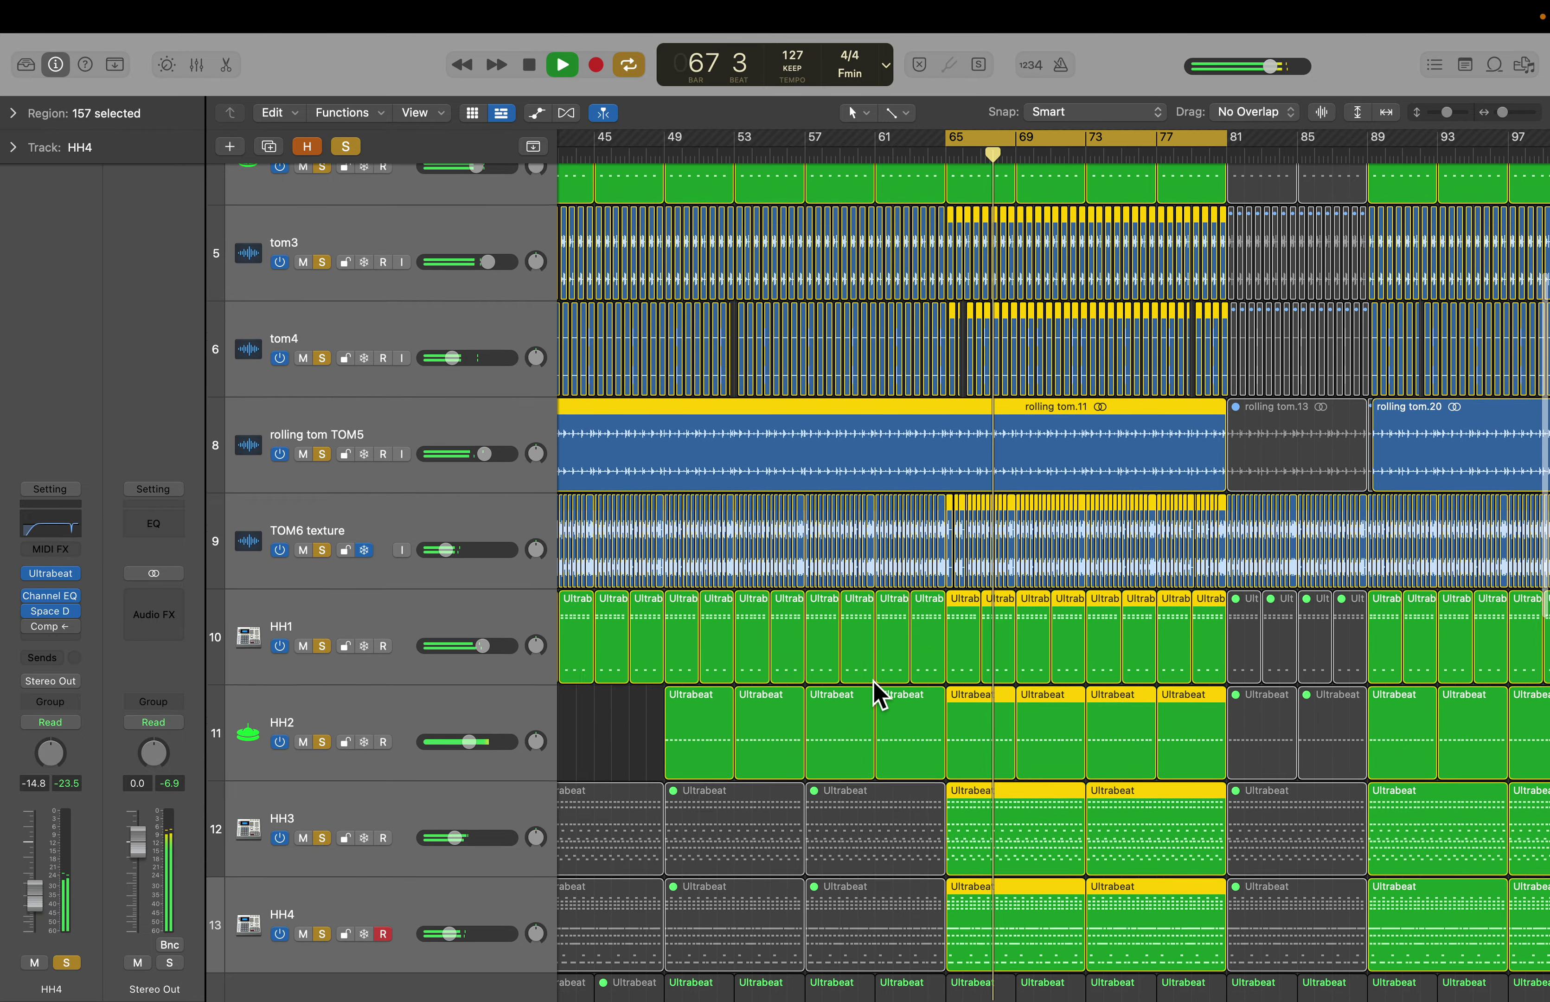
{"action": "scroll", "coordinate": [879, 696], "scroll_direction": "down", "scroll_amount": 2}
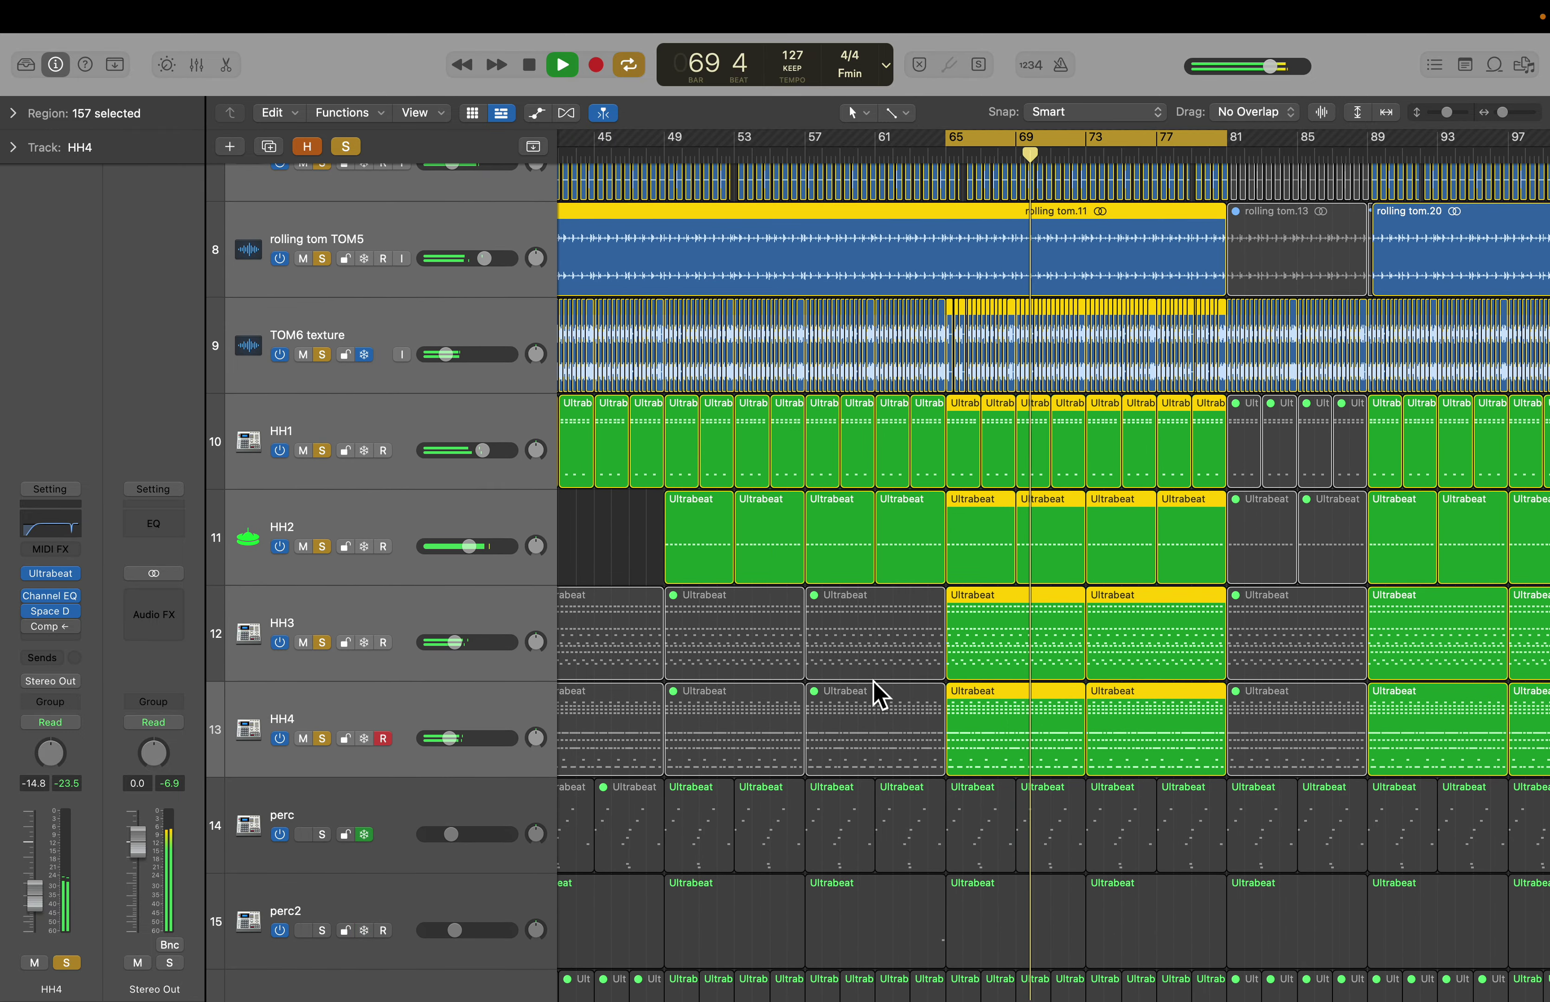
{"action": "key", "text": "space"}
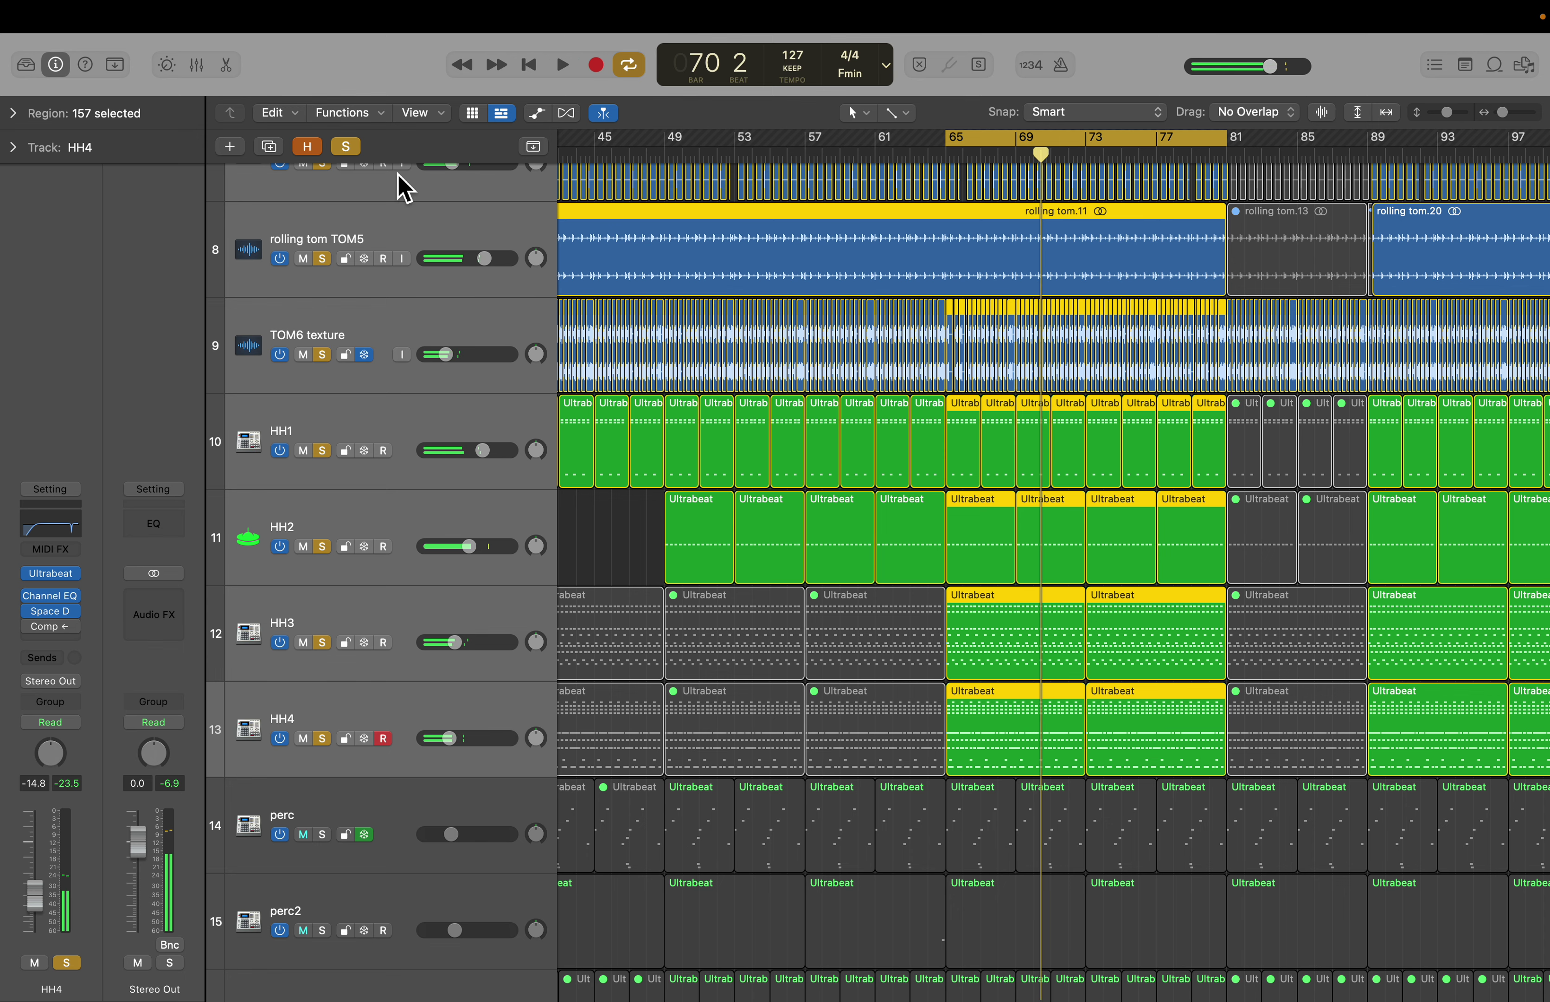
{"action": "left_click", "coordinate": [346, 146]}
{"action": "left_click", "coordinate": [645, 570]}
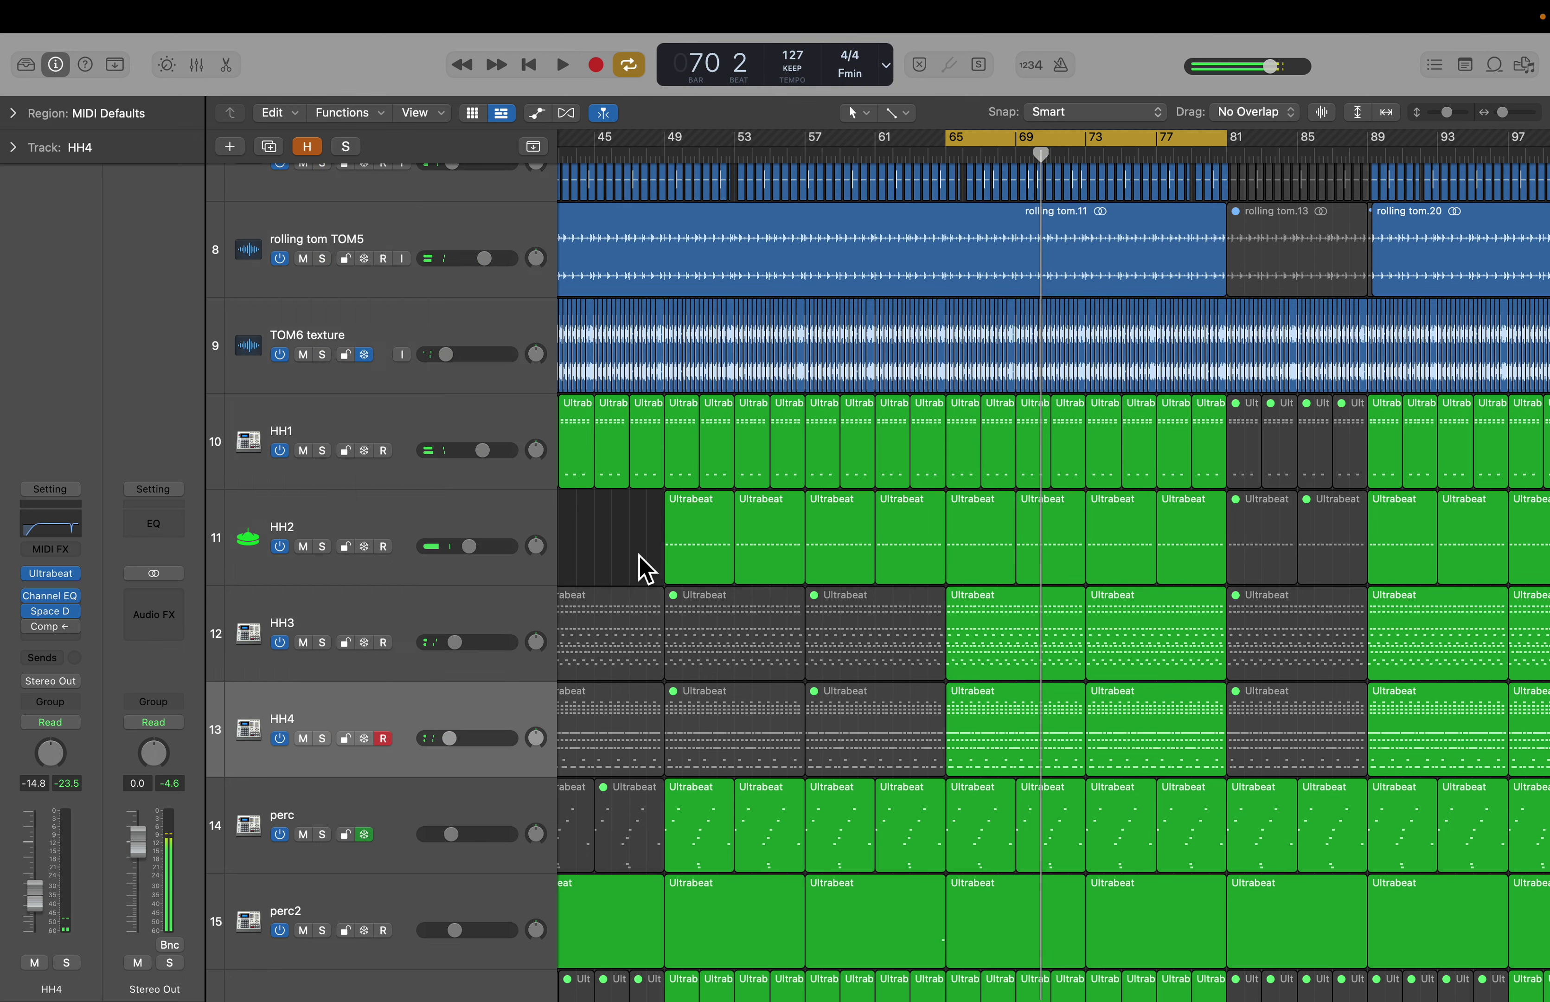
Step: Reduce the track heights to show the percussion, snare layer and atmos tracks together, and select the perc track
{"action": "key", "text": "super+Up"}
{"action": "key", "text": "super+Up"}
{"action": "key", "text": "super+Up"}
{"action": "key", "text": "super+Up"}
{"action": "key", "text": "super+Up"}
{"action": "key", "text": "super+Up"}
{"action": "key", "text": "super+Up"}
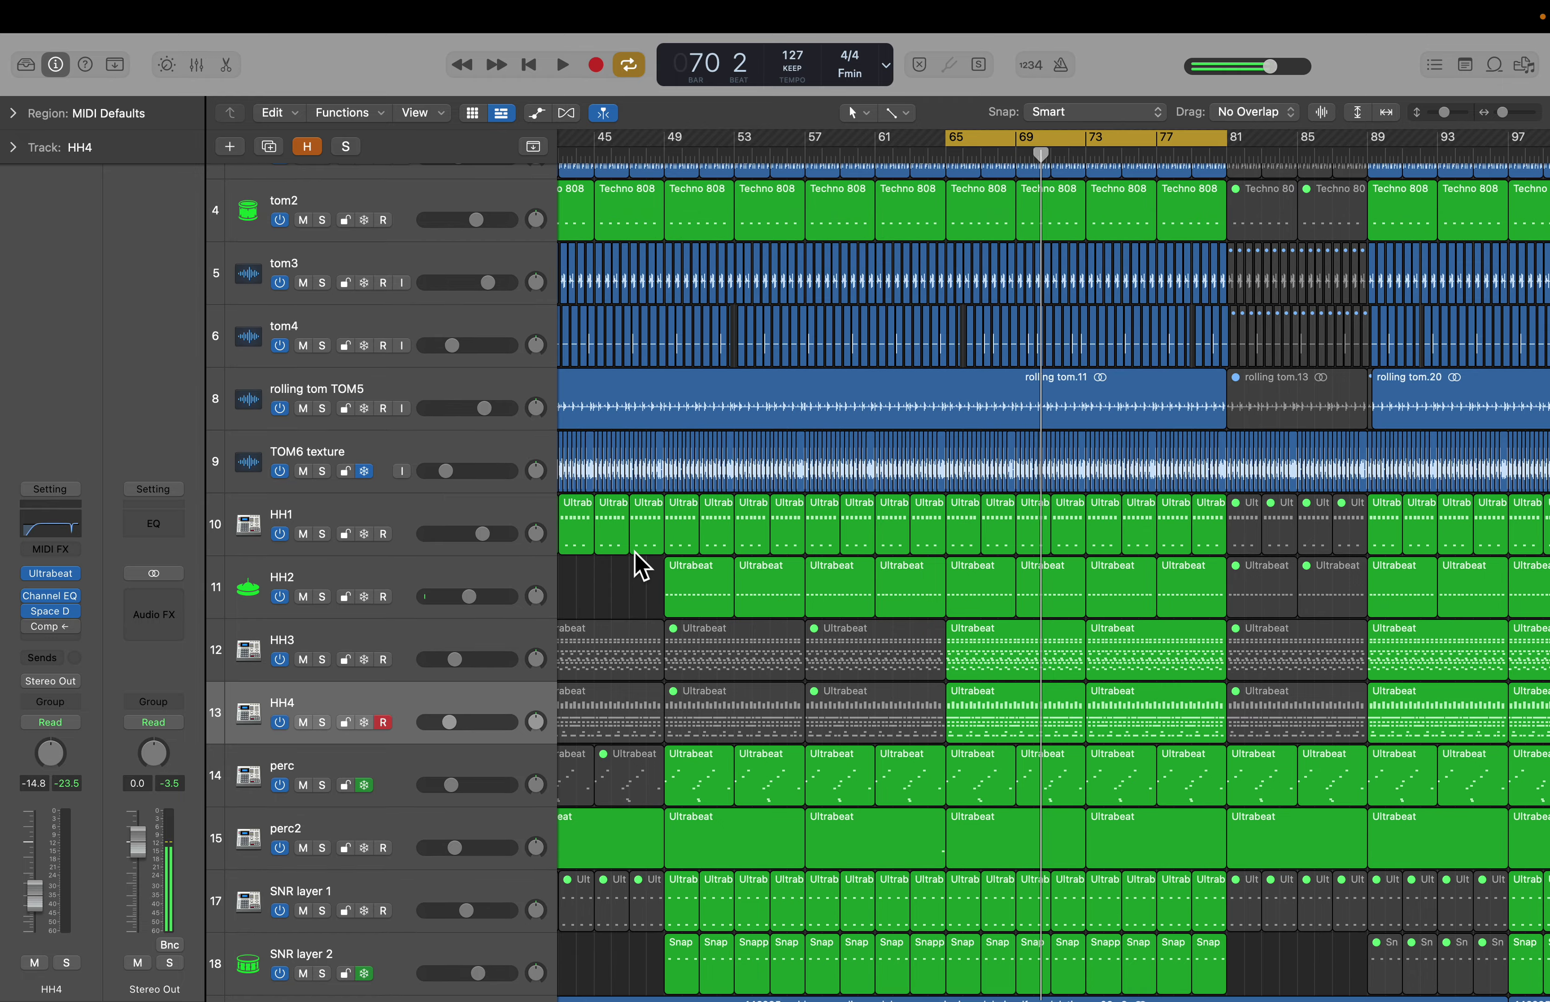
{"action": "key", "text": "super+Down"}
{"action": "key", "text": "super+Down"}
{"action": "key", "text": "super+Down"}
{"action": "key", "text": "super+Down"}
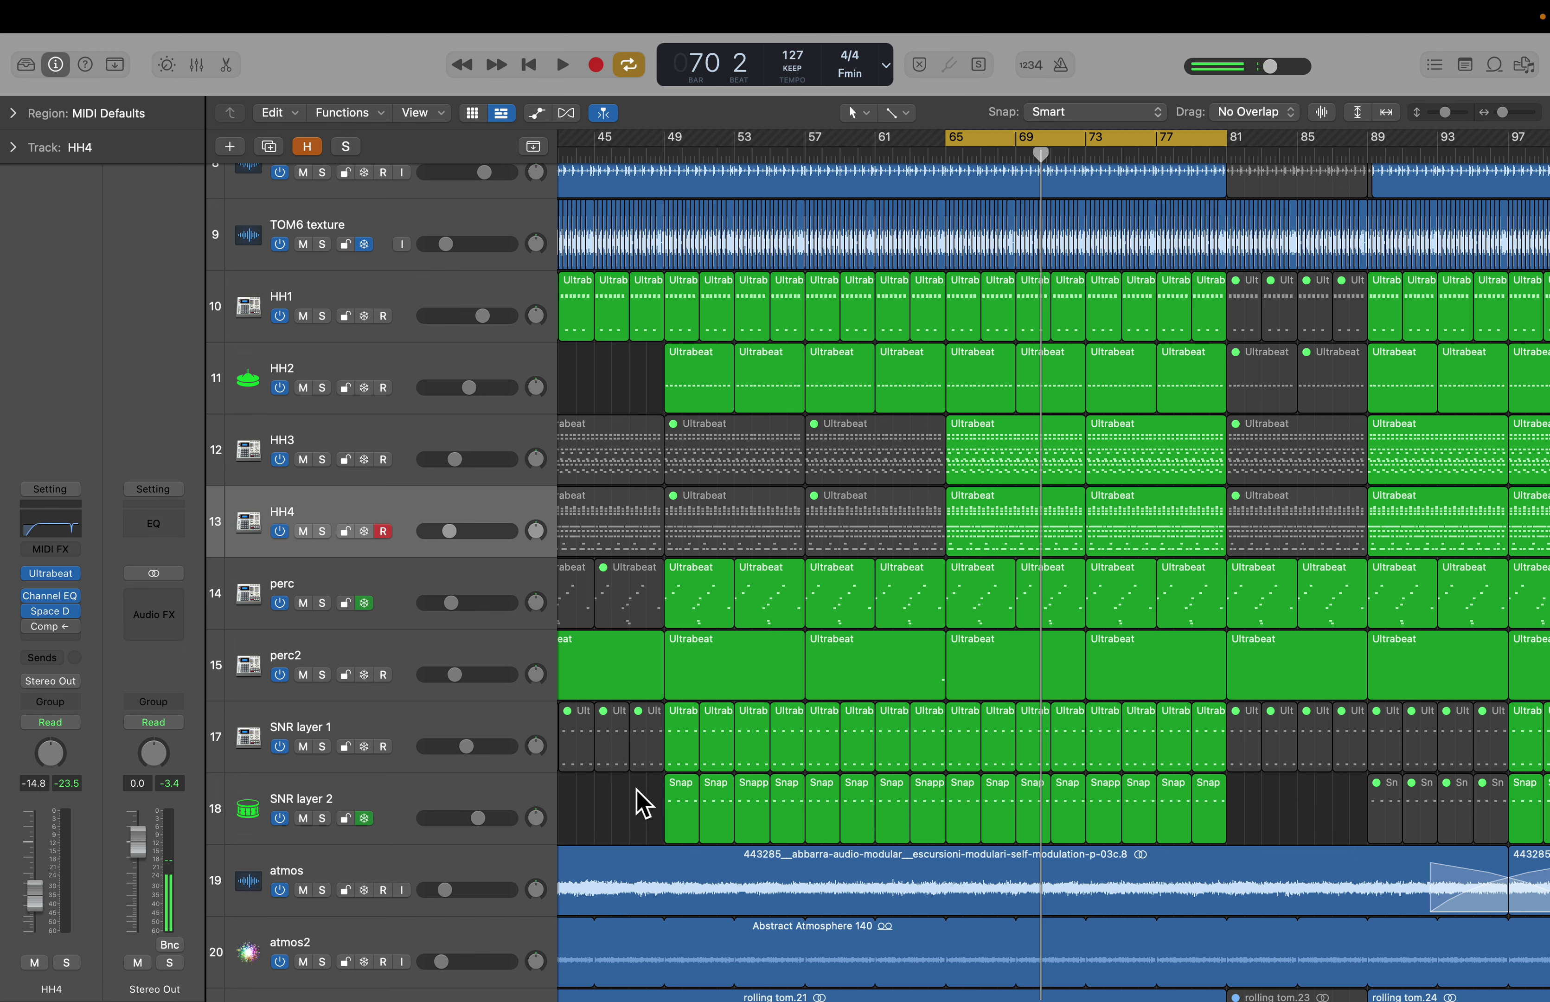
{"action": "left_click", "coordinate": [332, 589]}
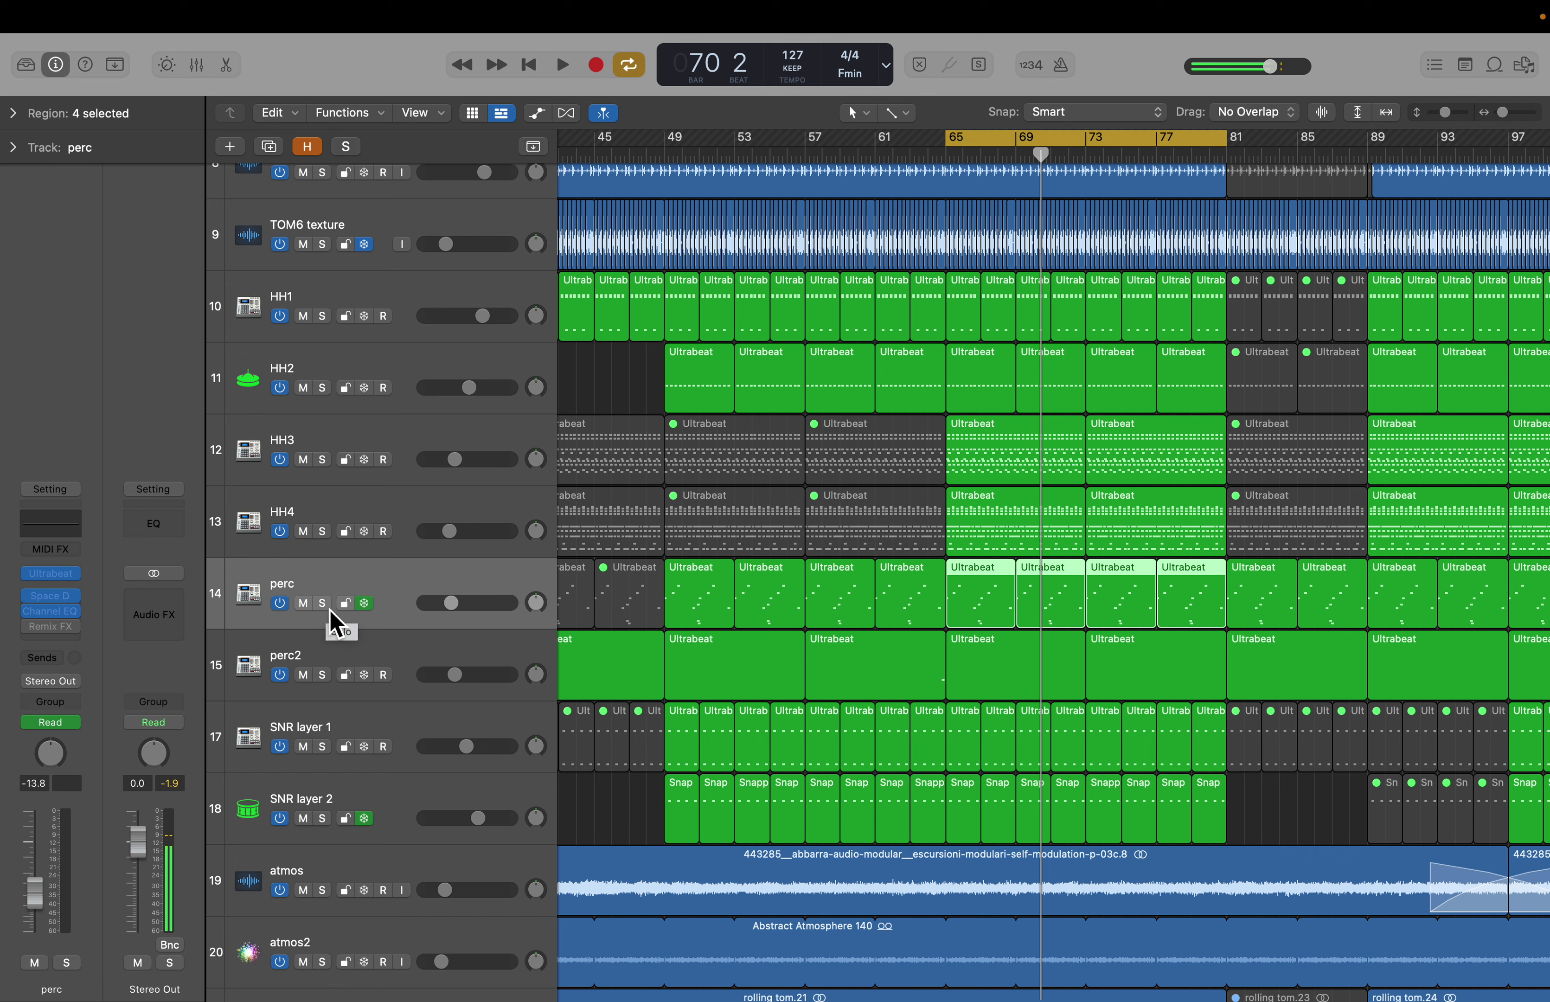
Step: Solo the perc and perc2 tracks, audition them together from bar 65, and deselect the regions
{"action": "left_click", "coordinate": [321, 604]}
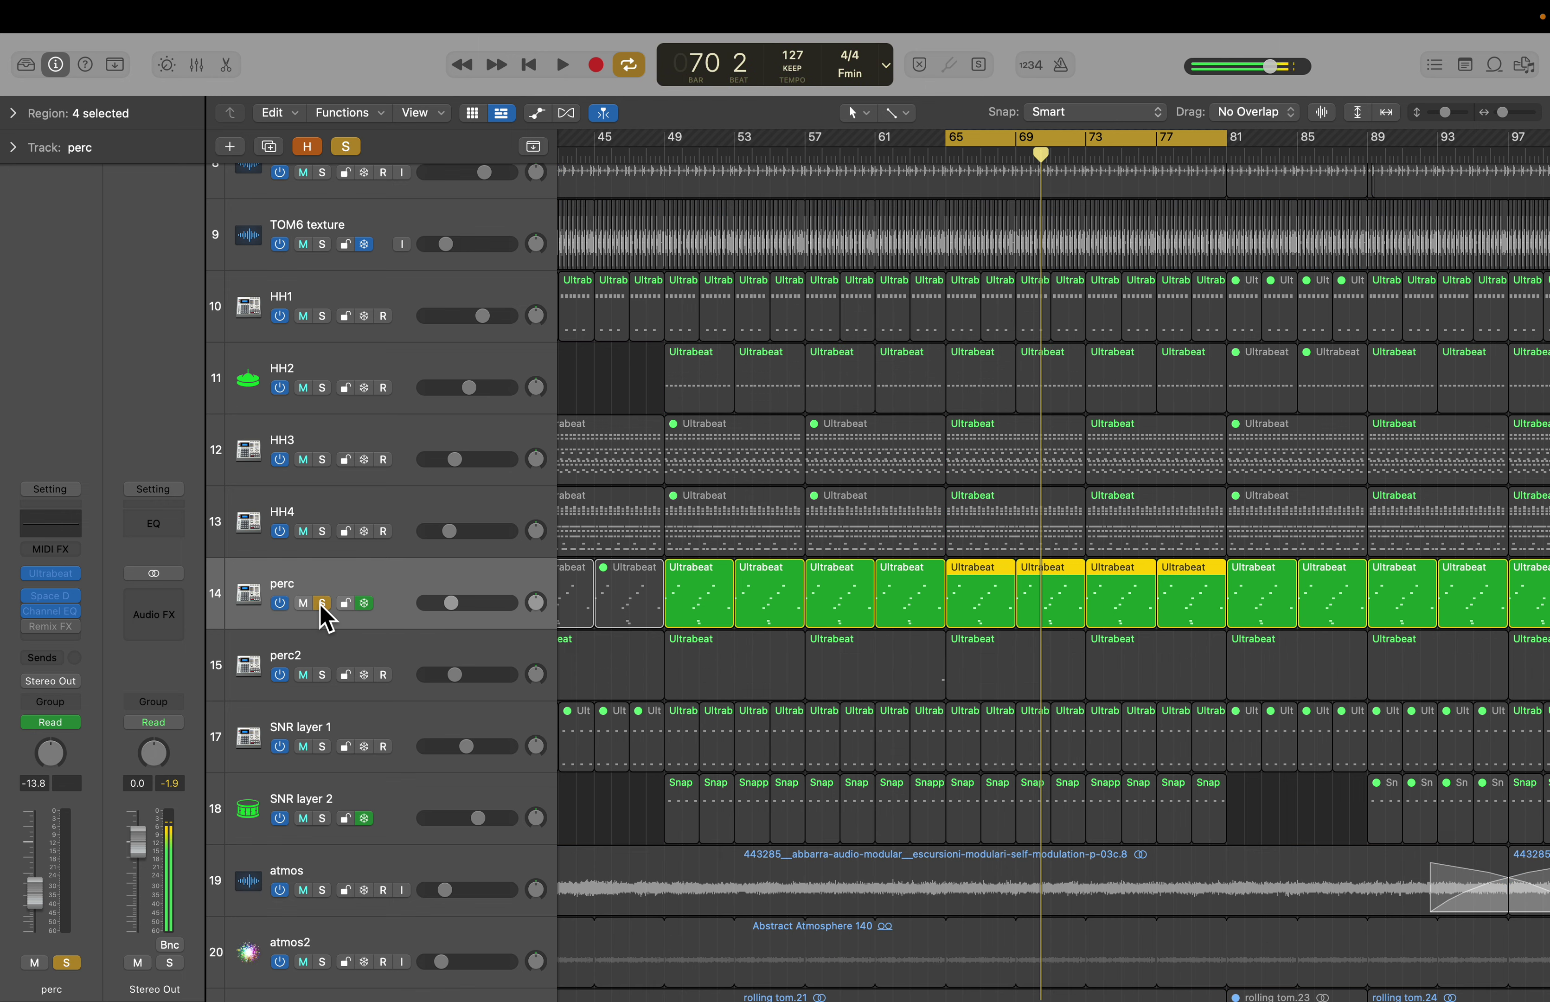
{"action": "left_click", "coordinate": [323, 676]}
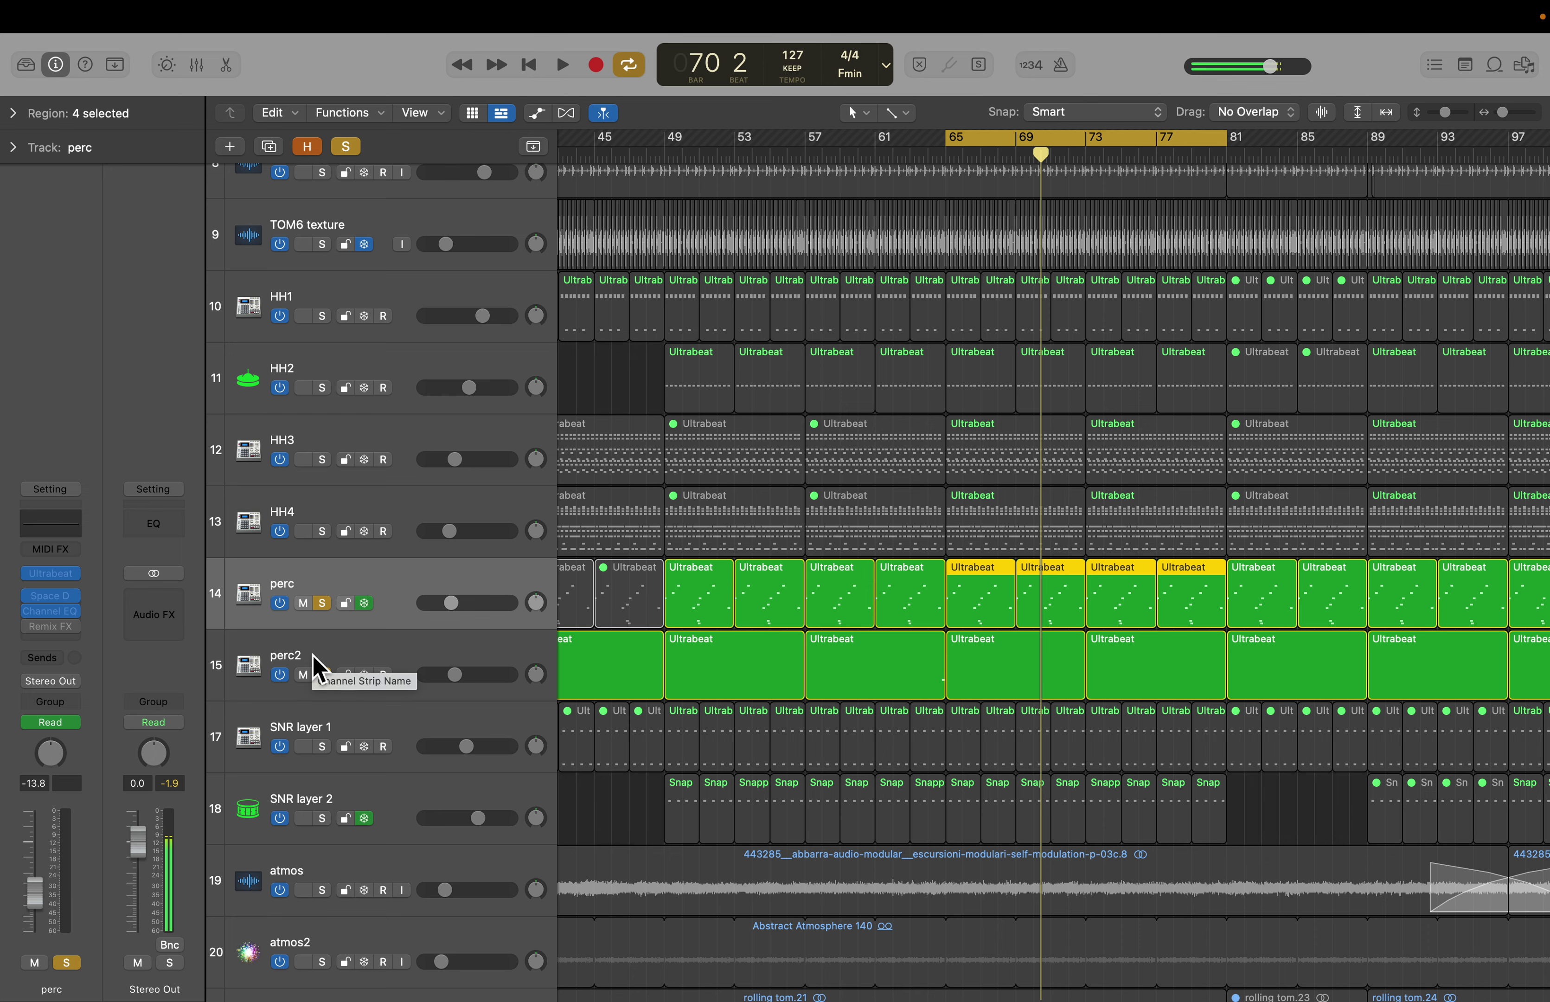
{"action": "key", "text": "super+Right"}
{"action": "key", "text": "super+Right"}
{"action": "key", "text": "super+Right"}
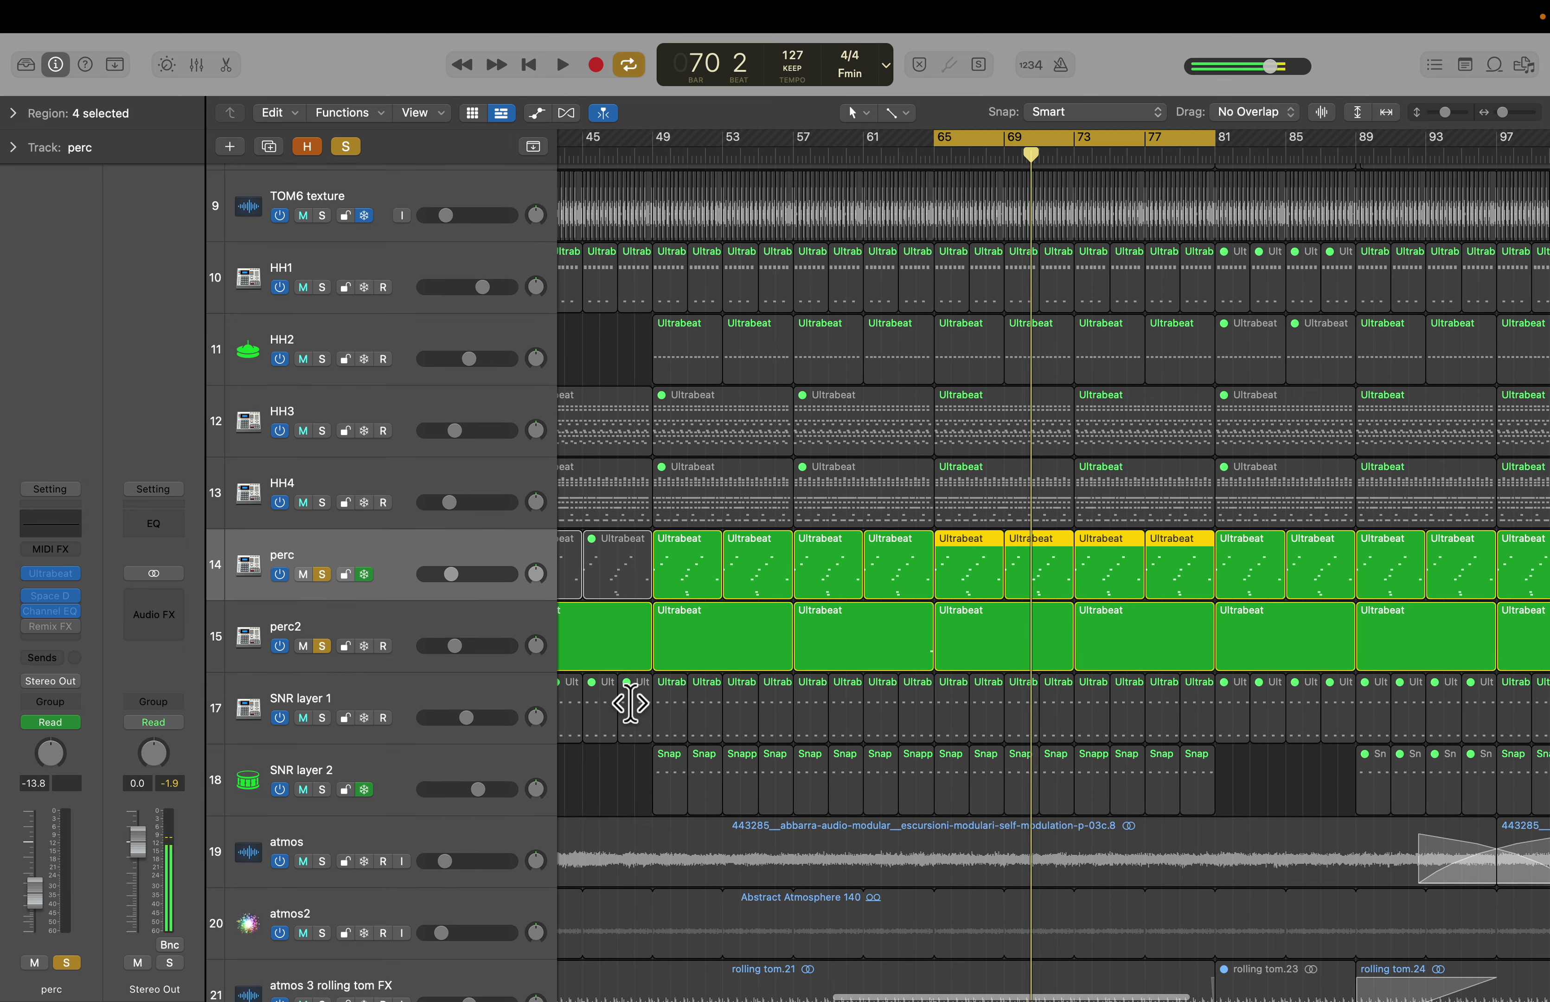
{"action": "key", "text": "space"}
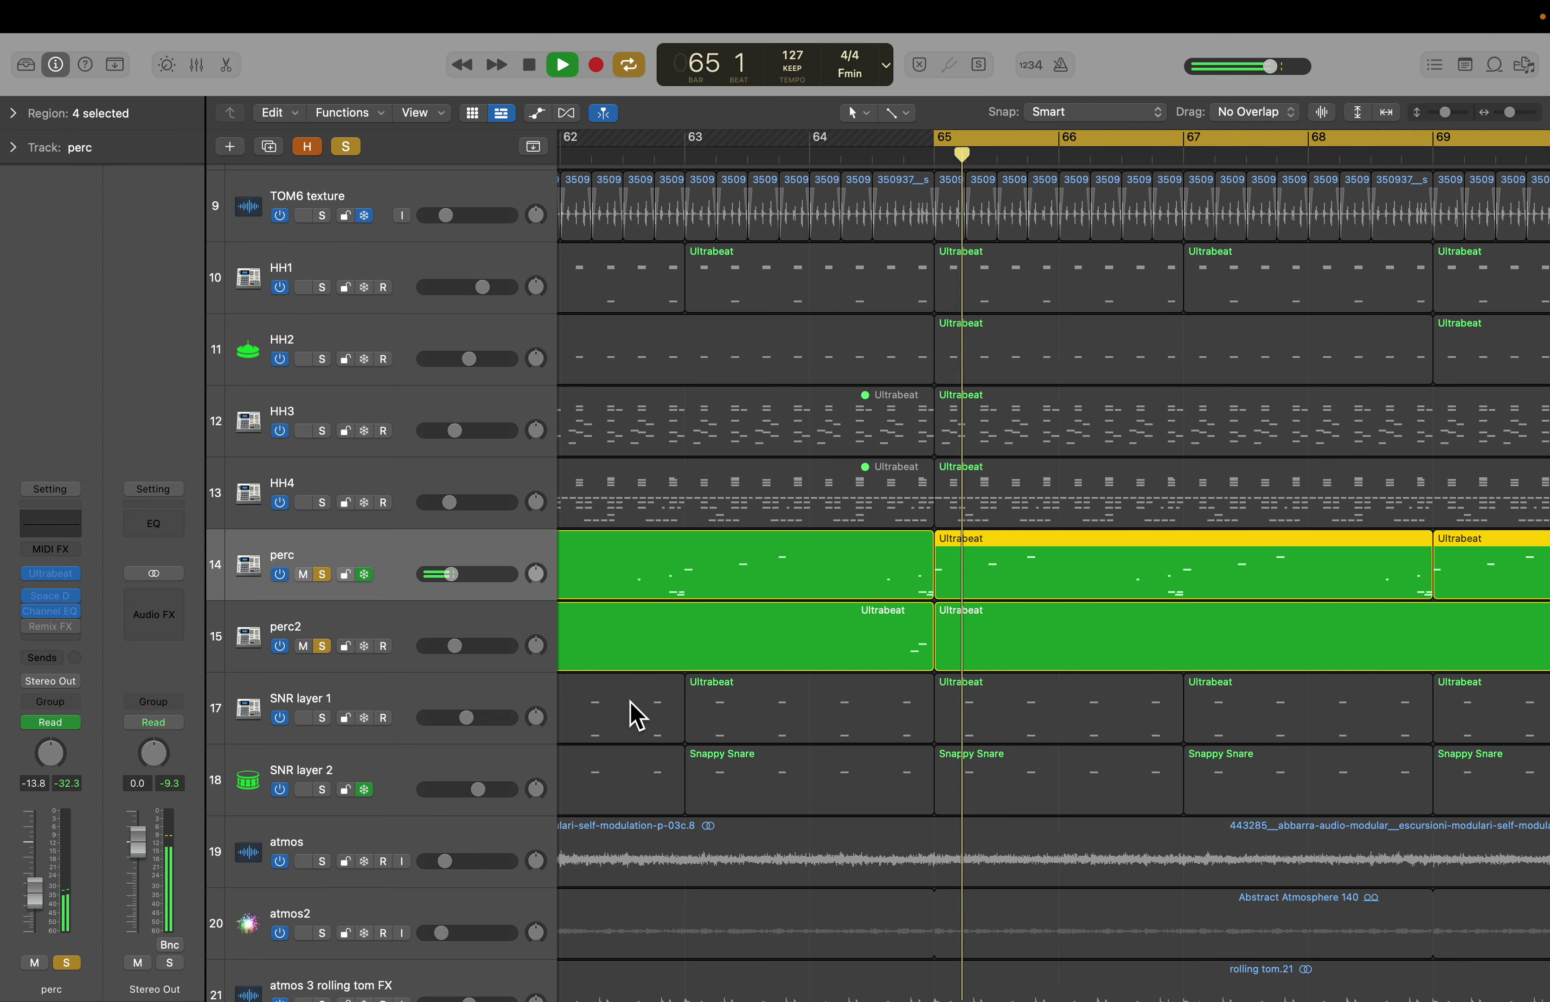
{"action": "scroll", "coordinate": [955, 708], "scroll_direction": "right", "scroll_amount": 4}
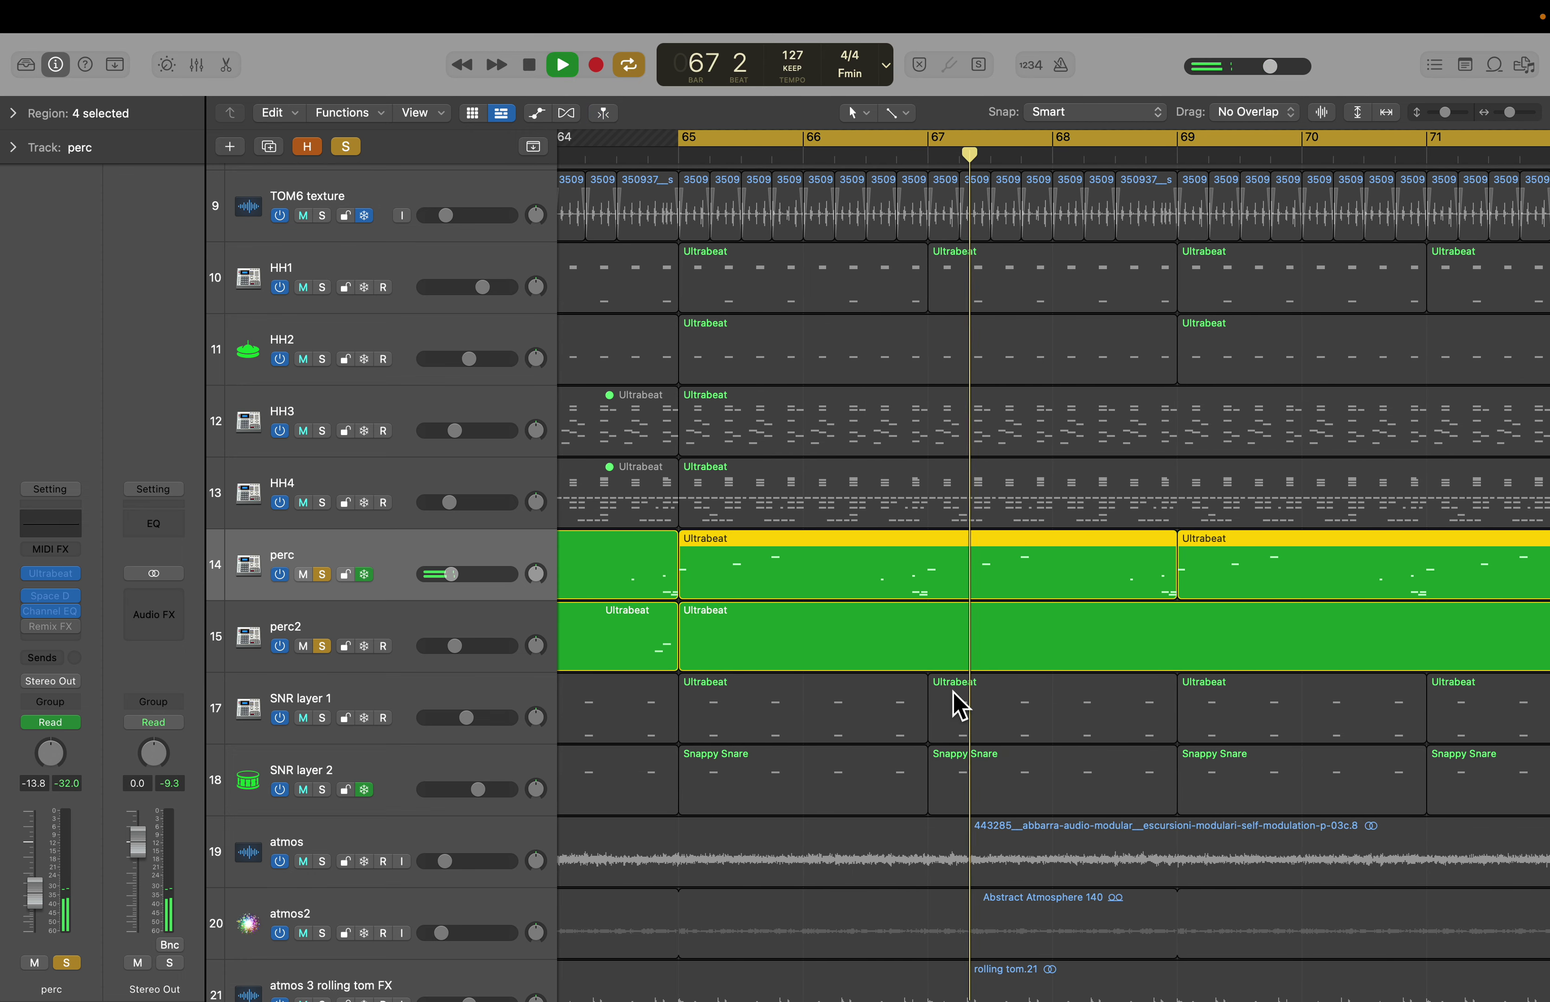
{"action": "key", "text": "space"}
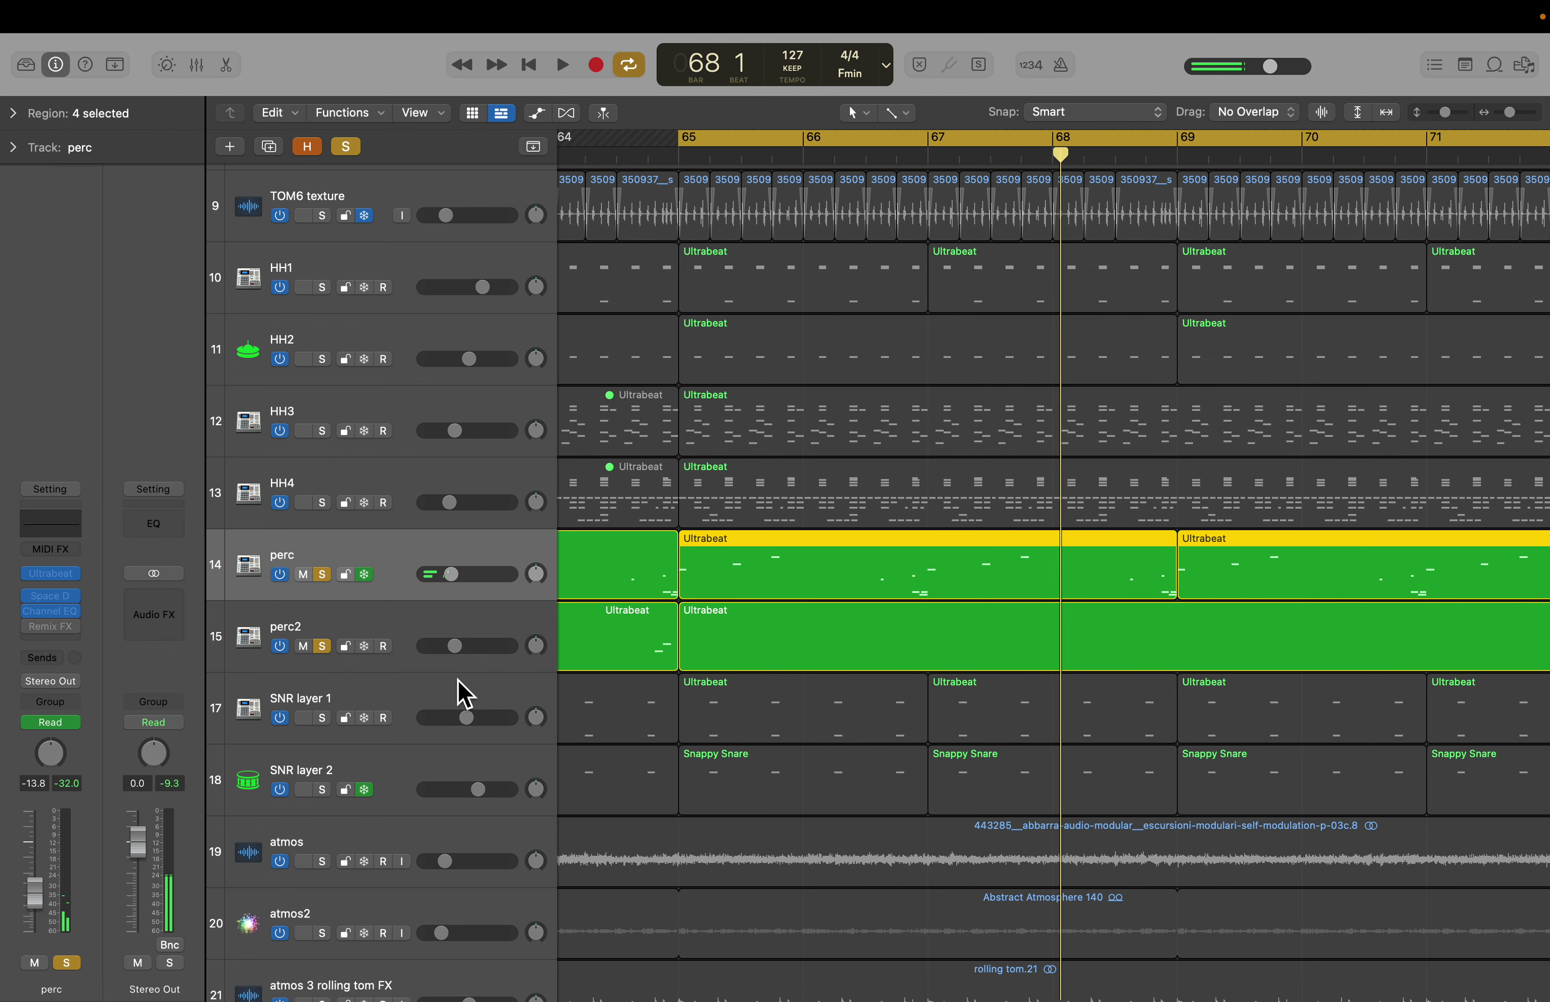
{"action": "key", "text": "super+Left"}
{"action": "key", "text": "super+Left"}
{"action": "key", "text": "super+Left"}
{"action": "left_click", "coordinate": [690, 710]}
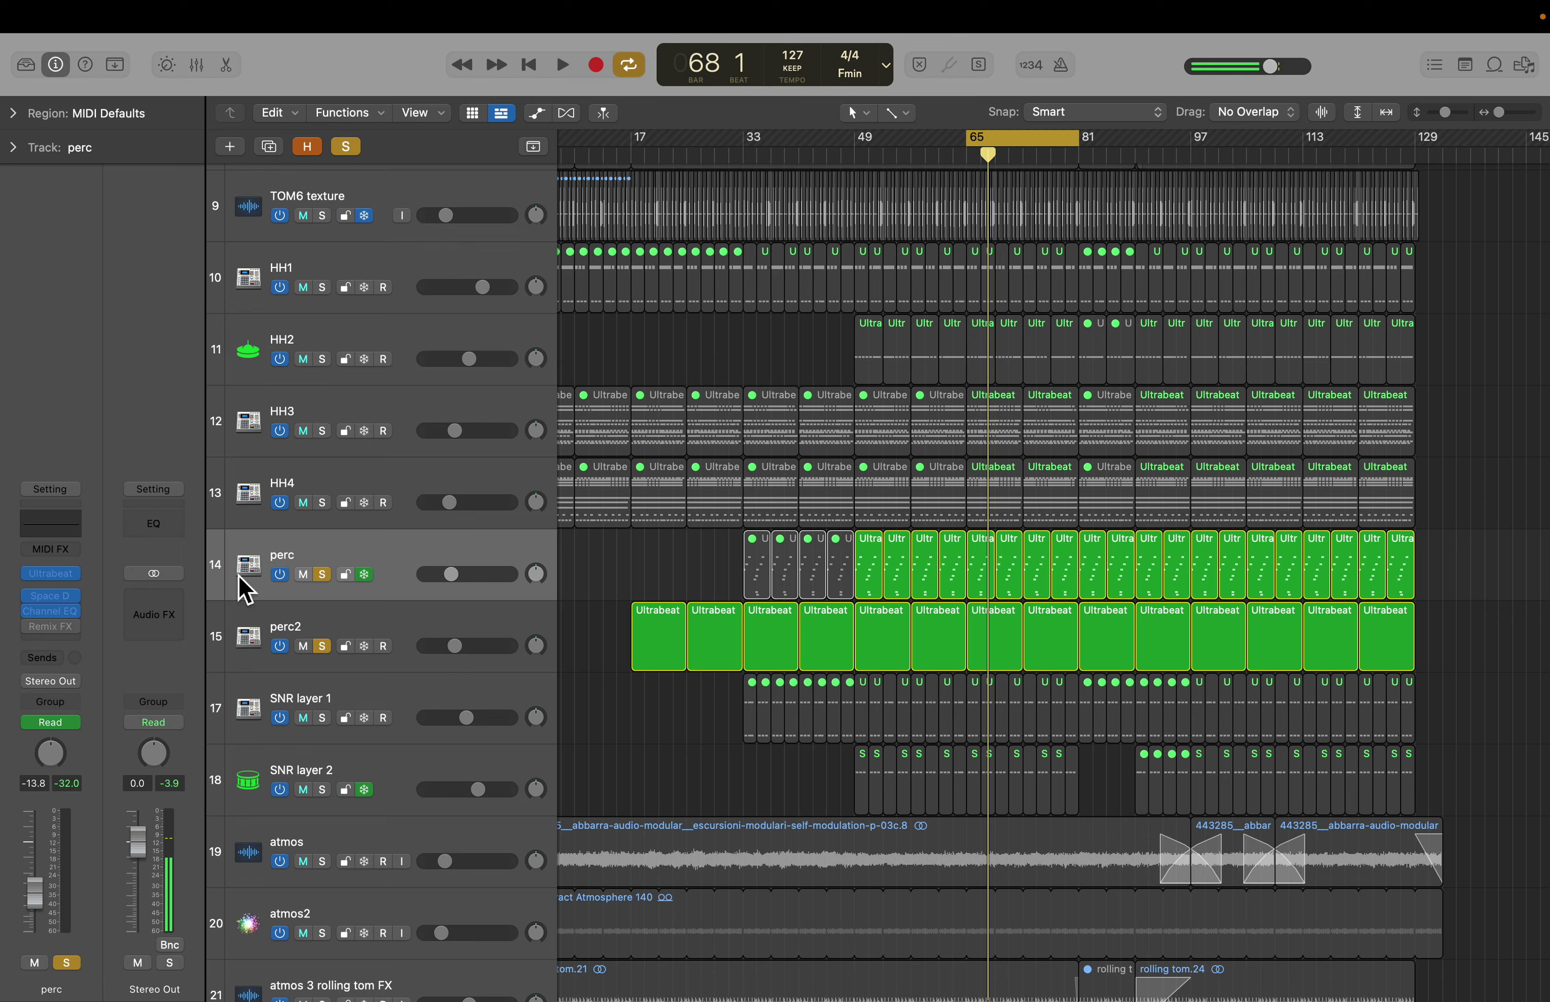
Step: Unfreeze the perc track, and play and examine its Ultrabeat Effects Bank pattern in the step sequencer
{"action": "left_click", "coordinate": [366, 575]}
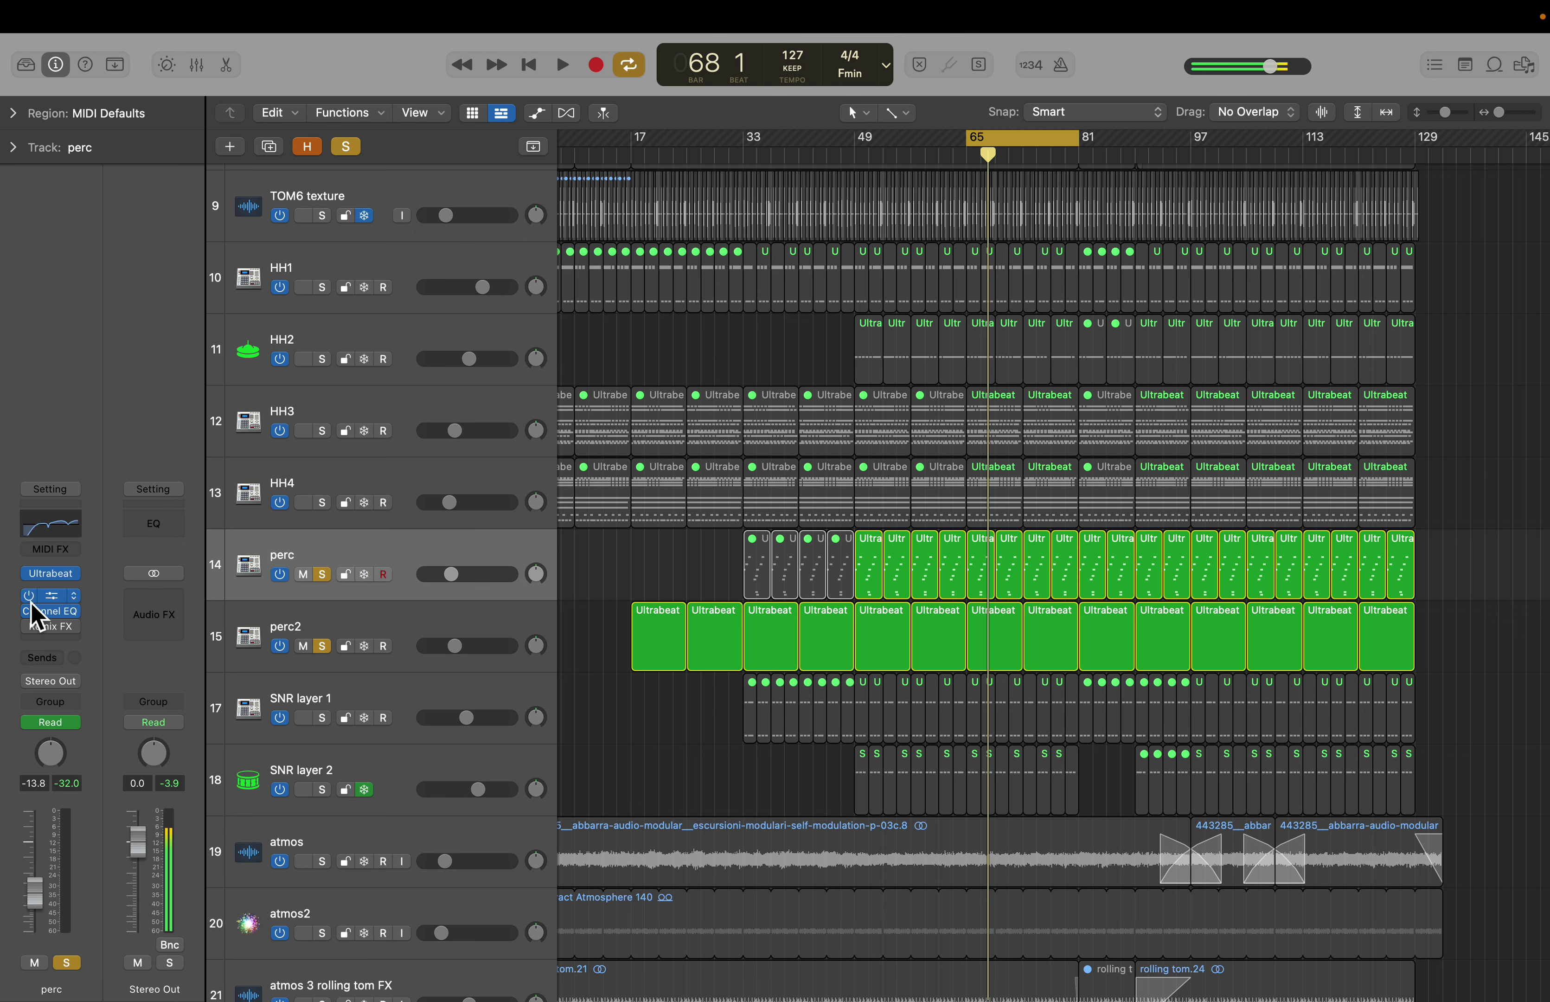
{"action": "mouse_move", "coordinate": [80, 582]}
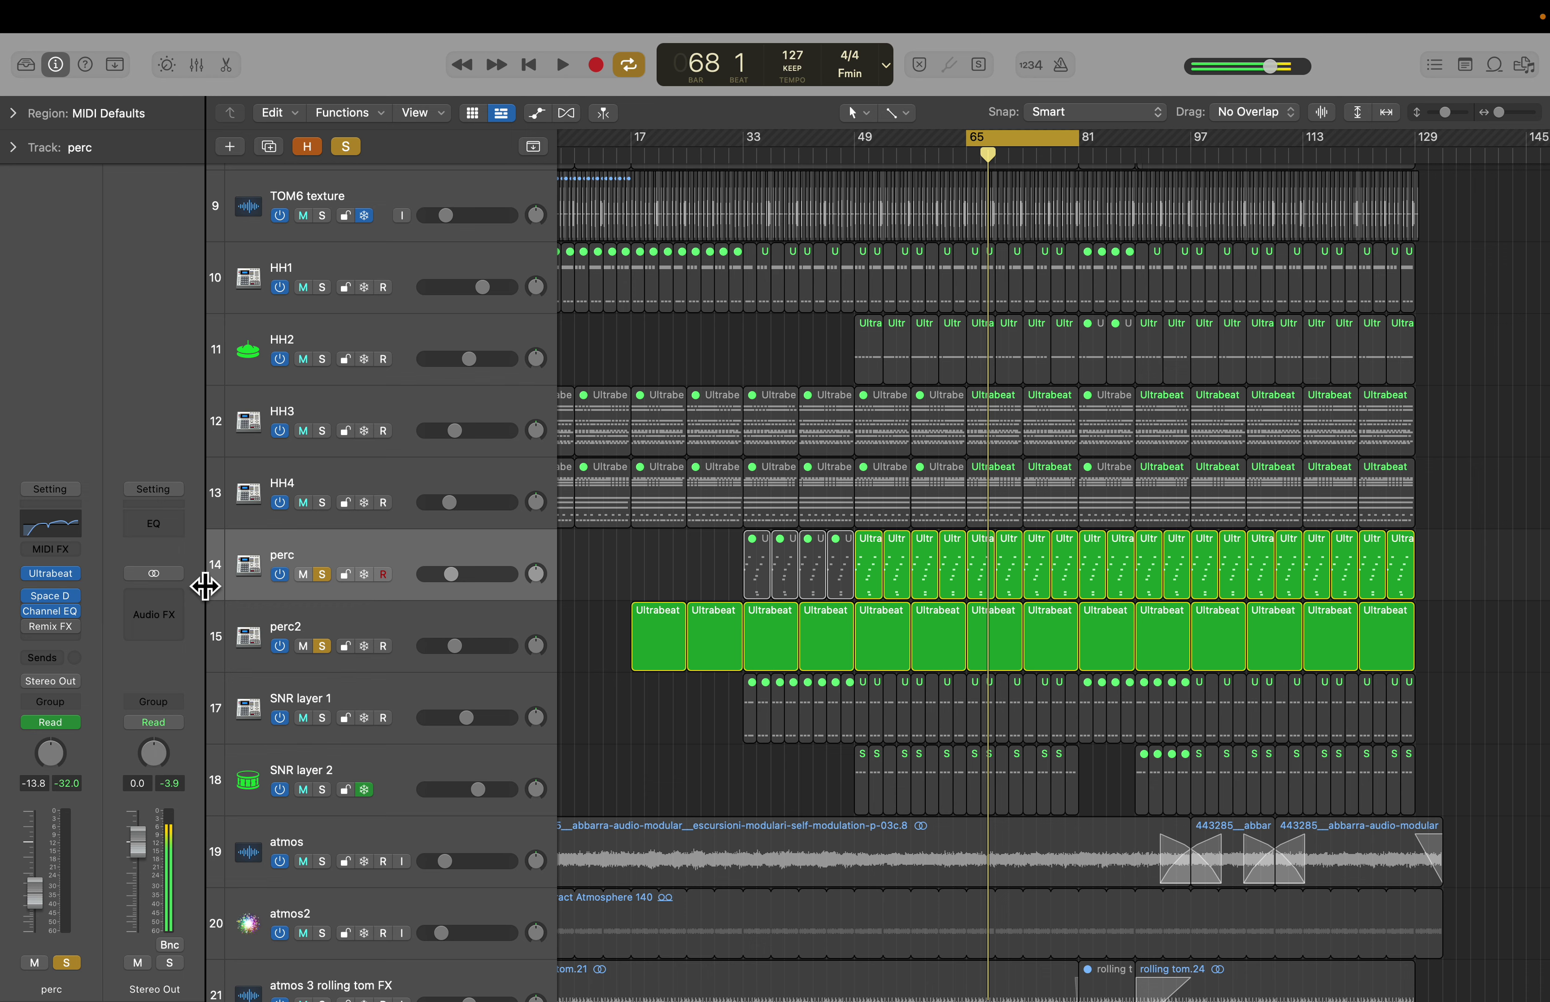
{"action": "left_click", "coordinate": [62, 576]}
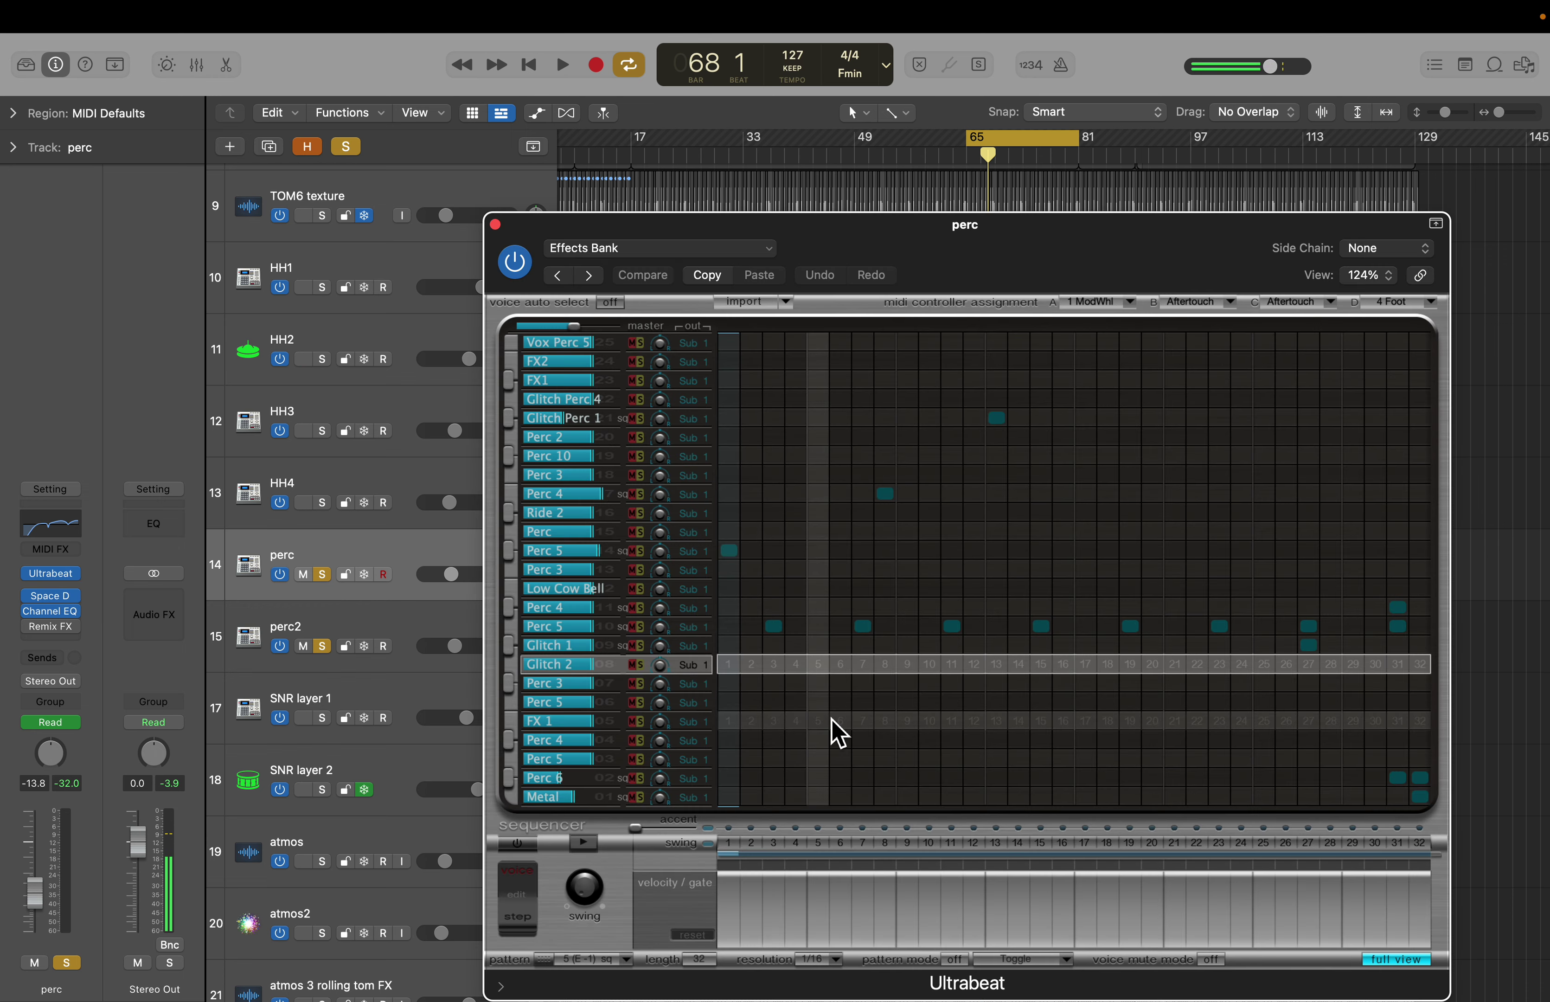
{"action": "left_click", "coordinate": [584, 845]}
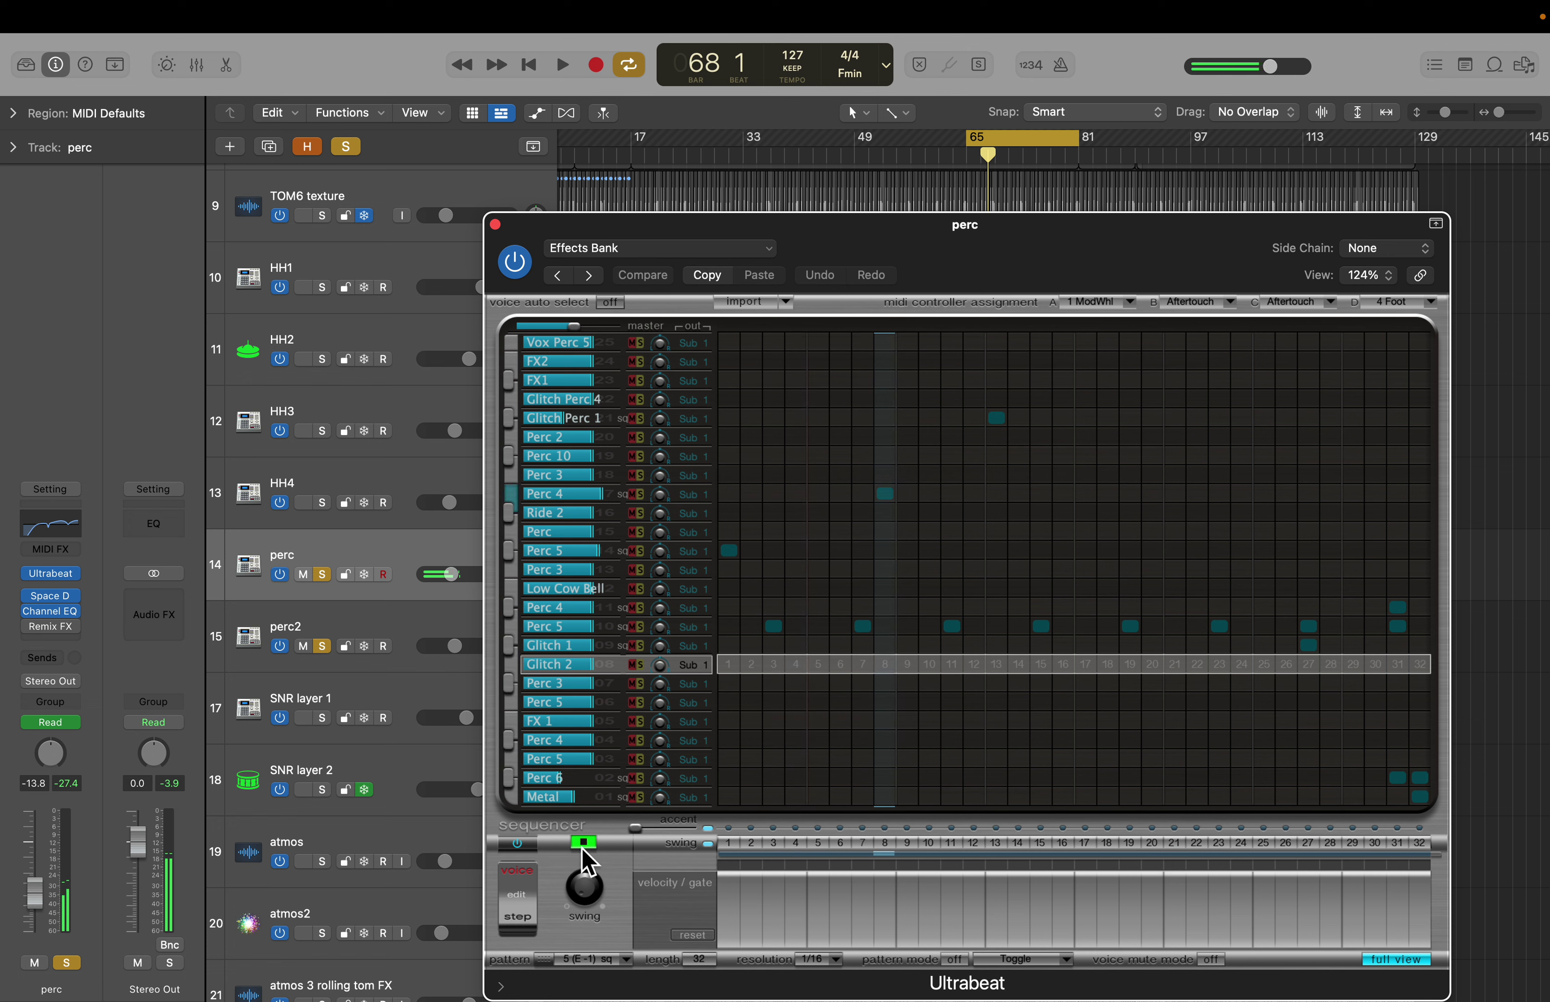
{"action": "left_click", "coordinate": [584, 843]}
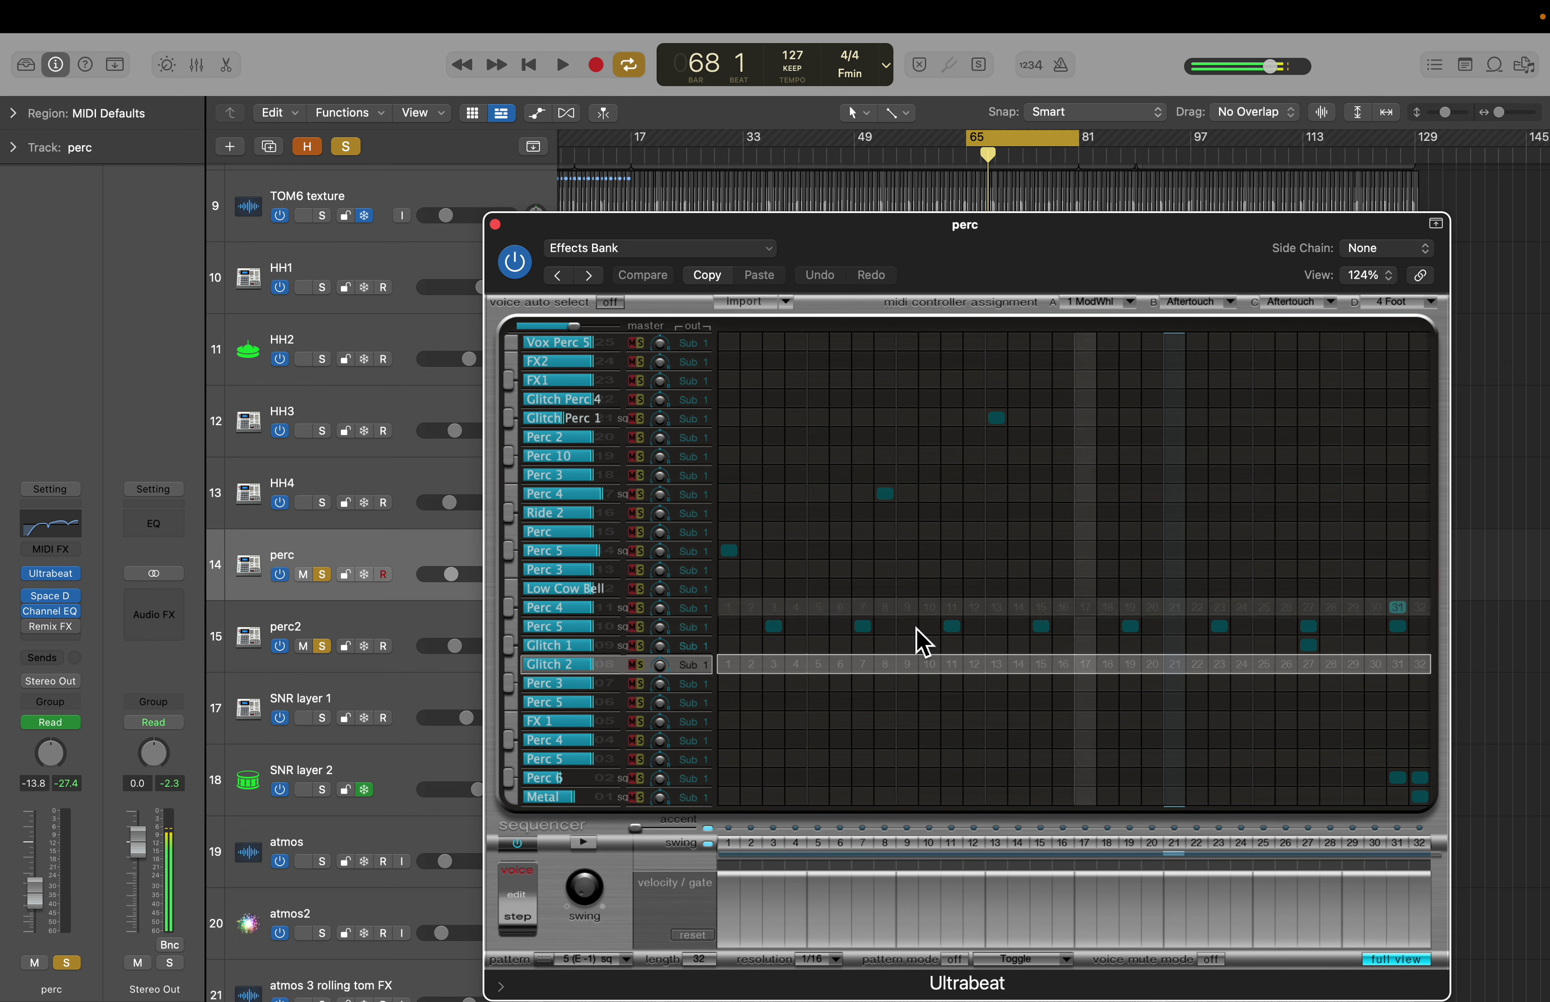
{"action": "left_click", "coordinate": [495, 225]}
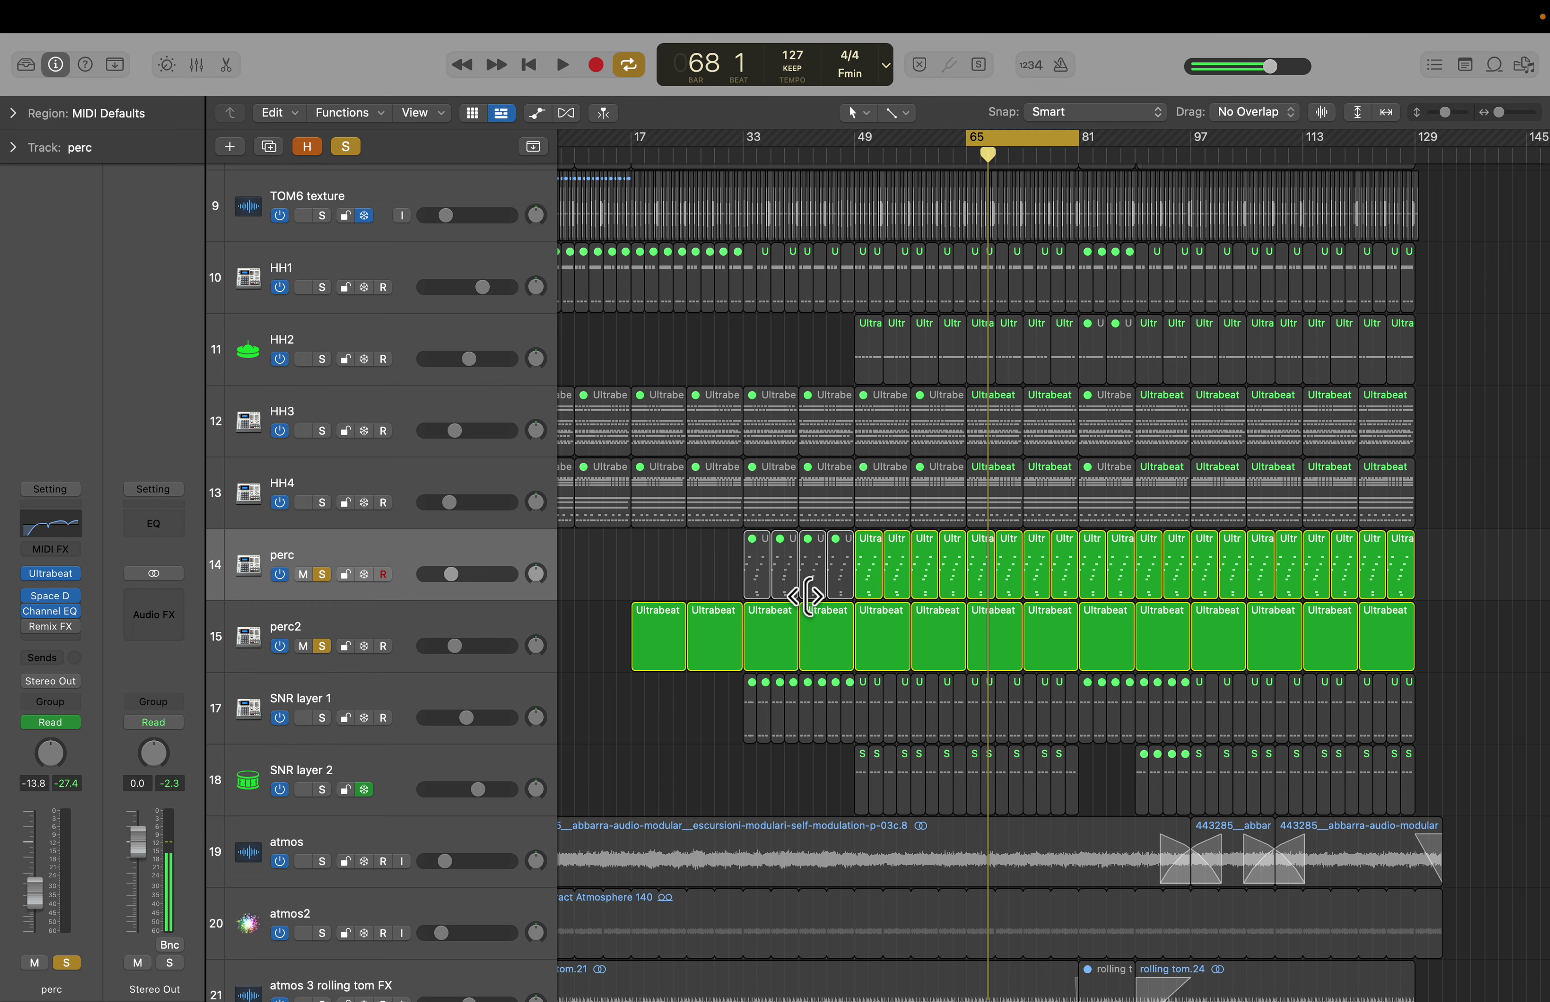
{"action": "mouse_move", "coordinate": [43, 617]}
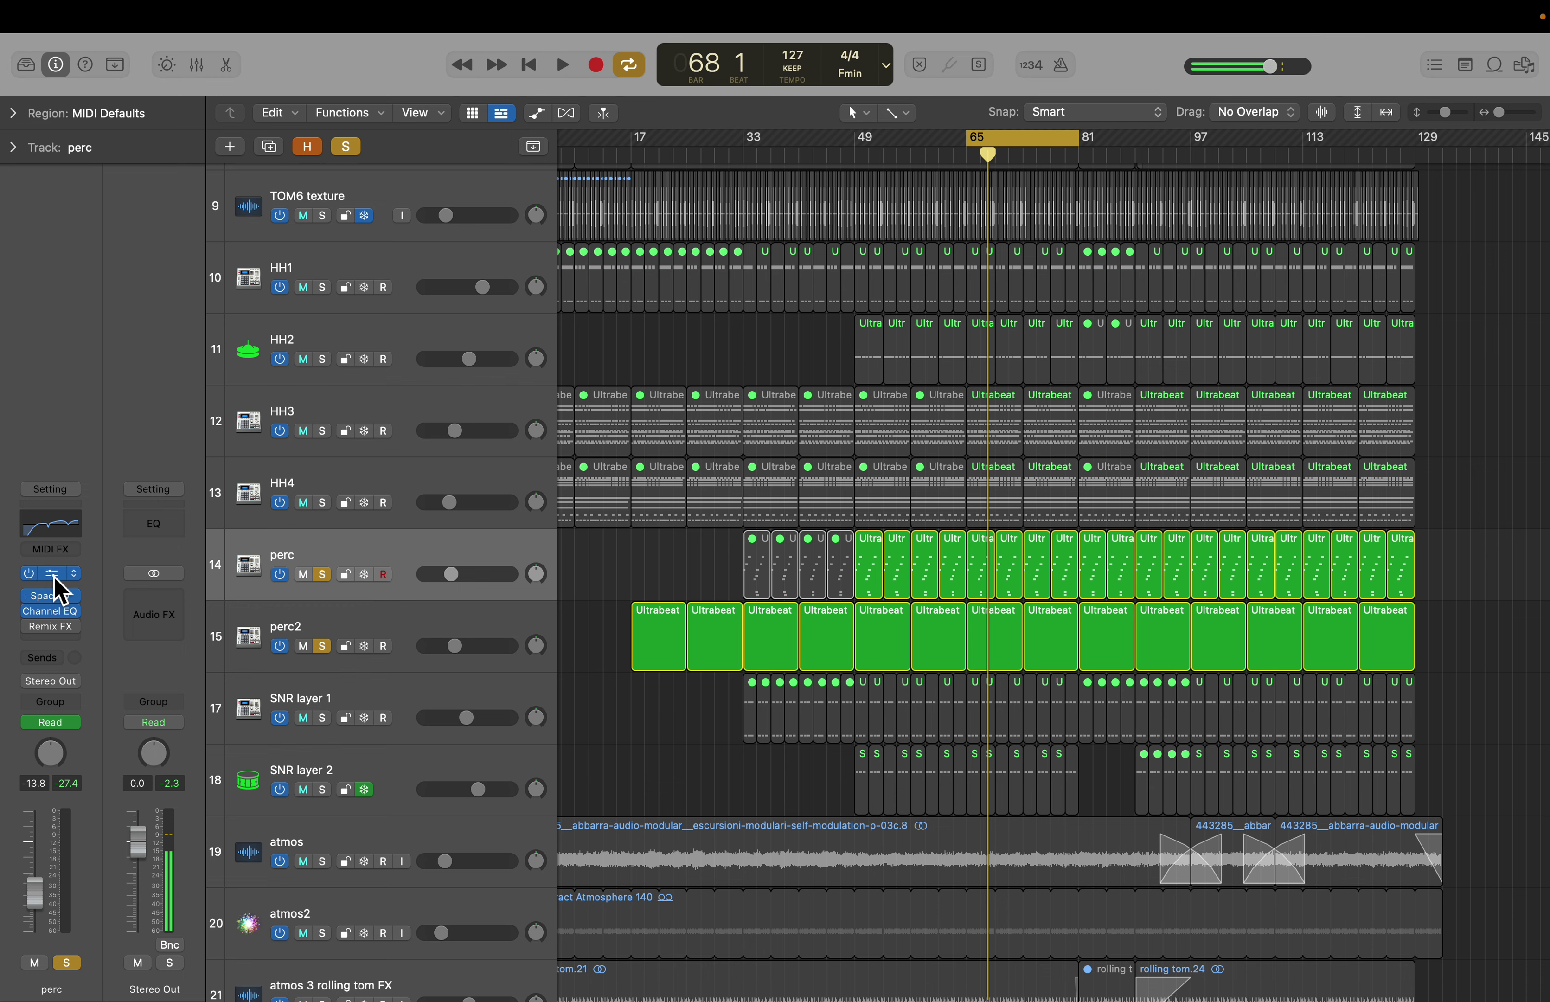
{"action": "left_click", "coordinate": [51, 574]}
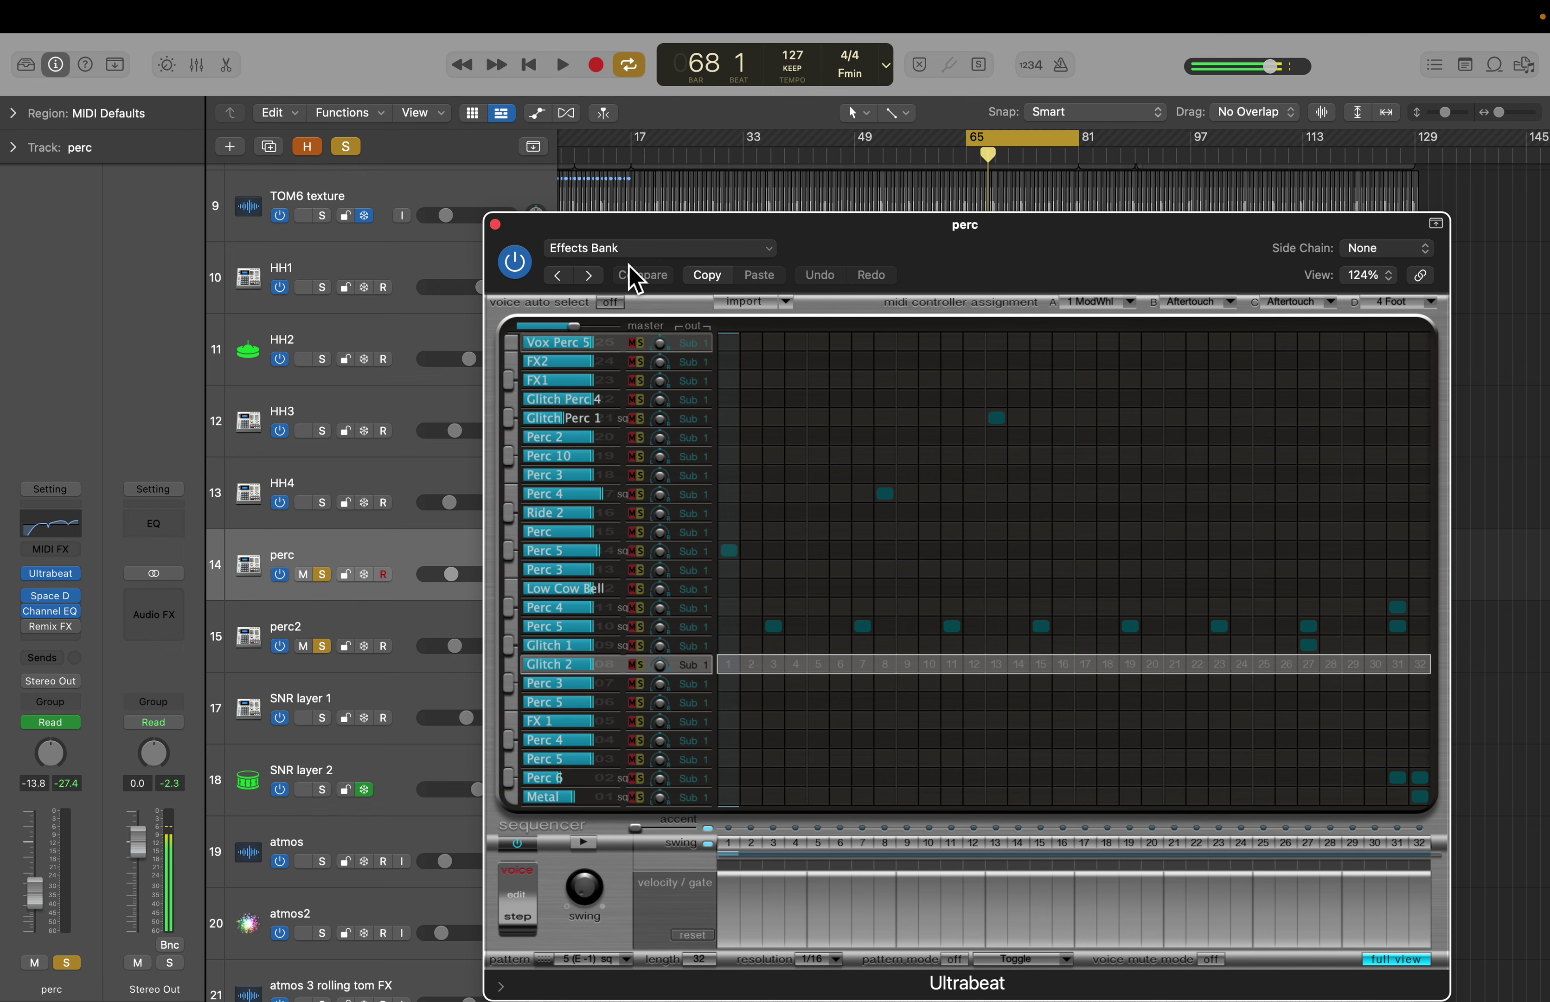
{"action": "left_click", "coordinate": [494, 225]}
Step: Compare perc during playback with its Space Designer Colorful Hit reverb bypassed and enabled, and clear all solos
{"action": "left_click", "coordinate": [52, 596]}
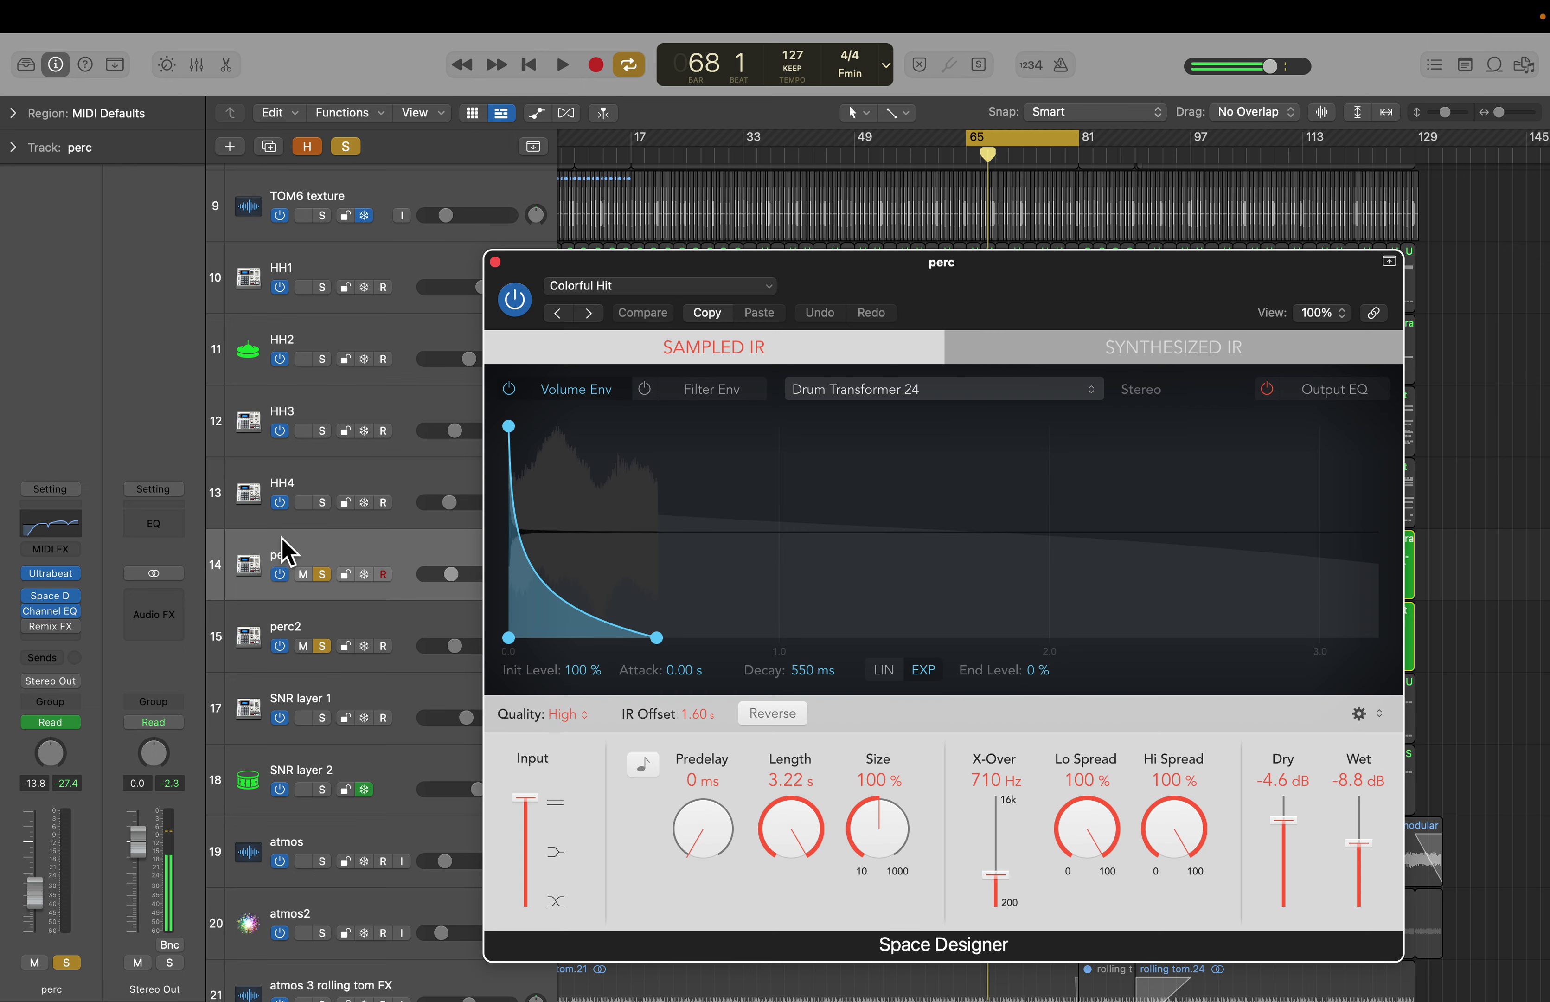
{"action": "left_click", "coordinate": [28, 596]}
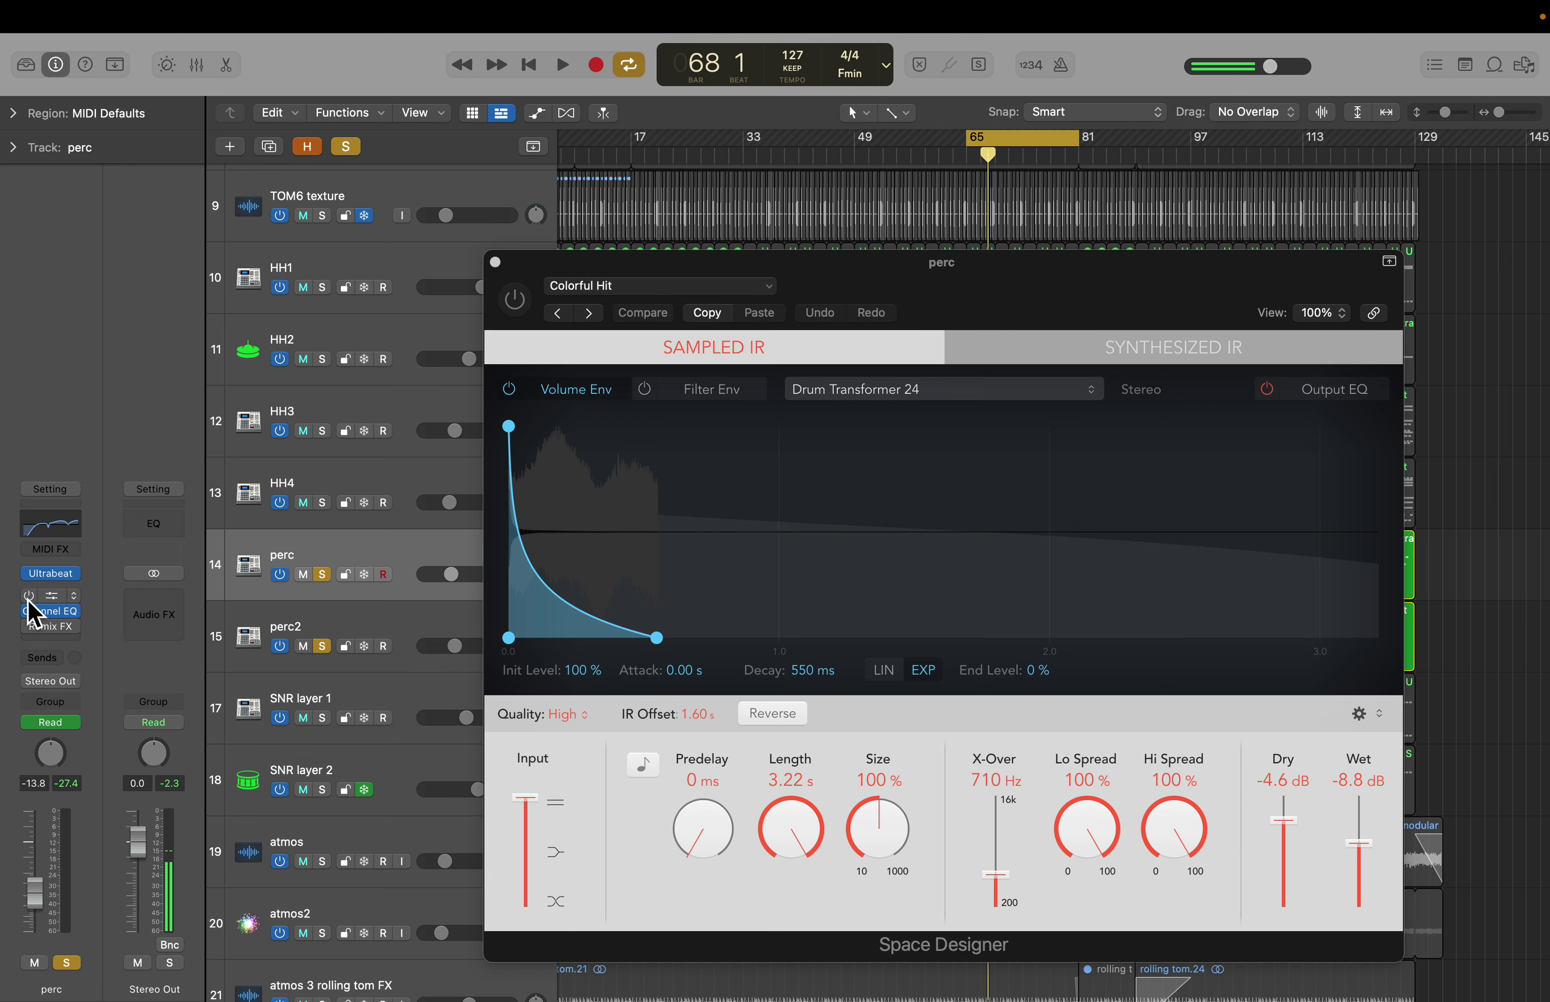
{"action": "key", "text": "space"}
{"action": "left_click", "coordinate": [29, 596]}
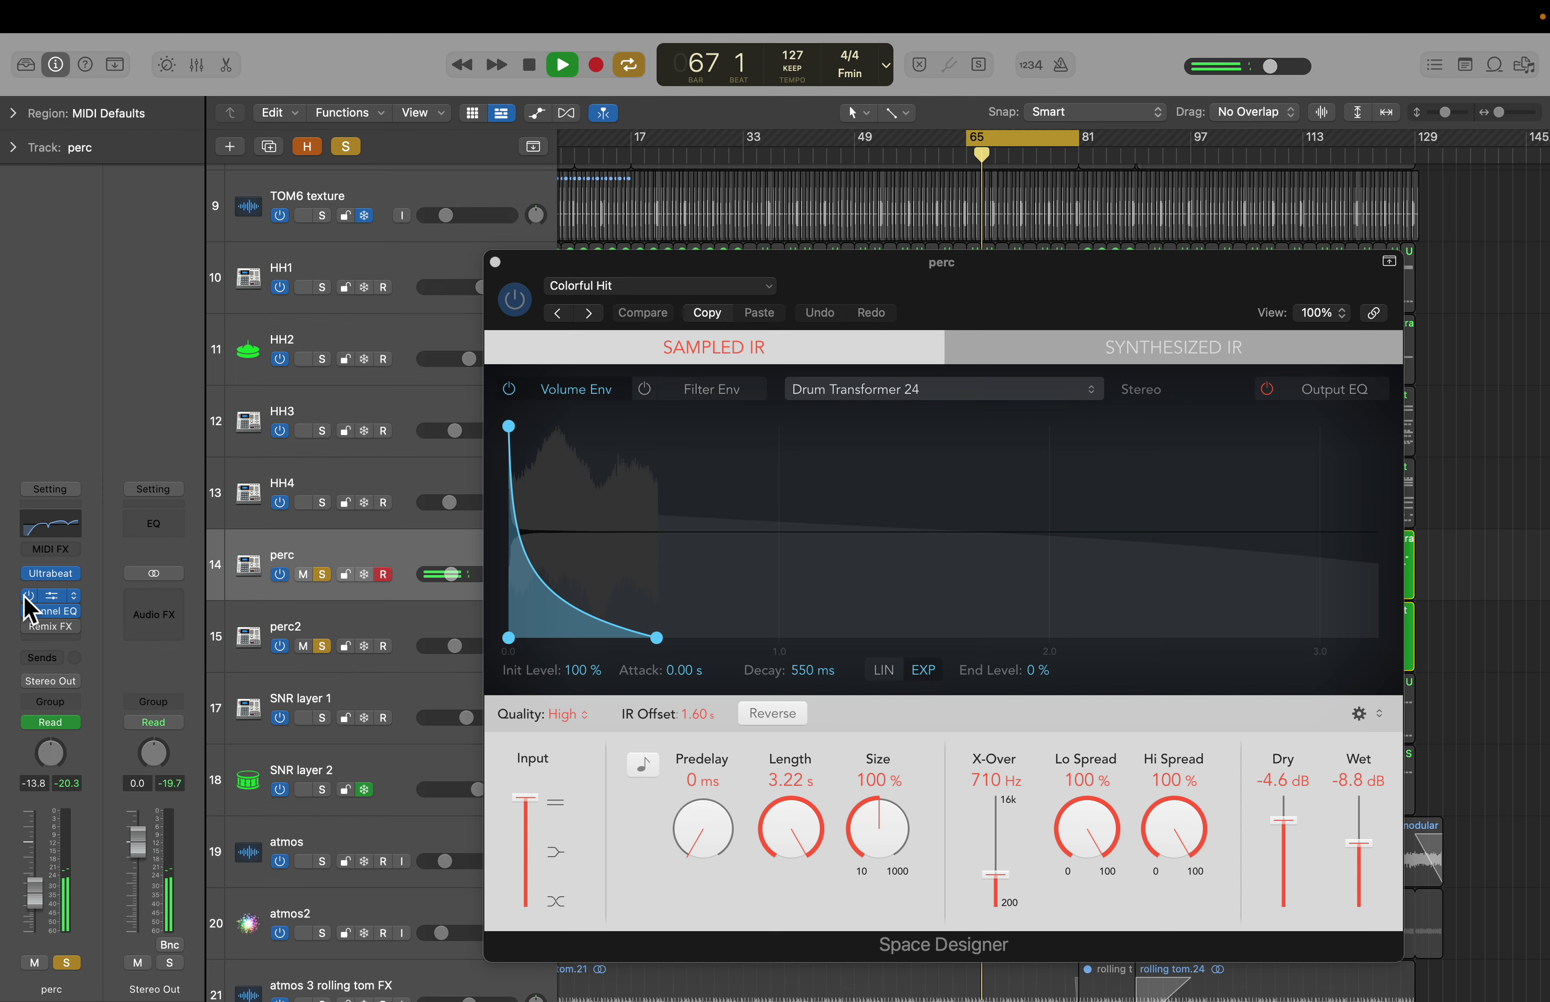
{"action": "key", "text": "space"}
{"action": "left_click", "coordinate": [495, 262]}
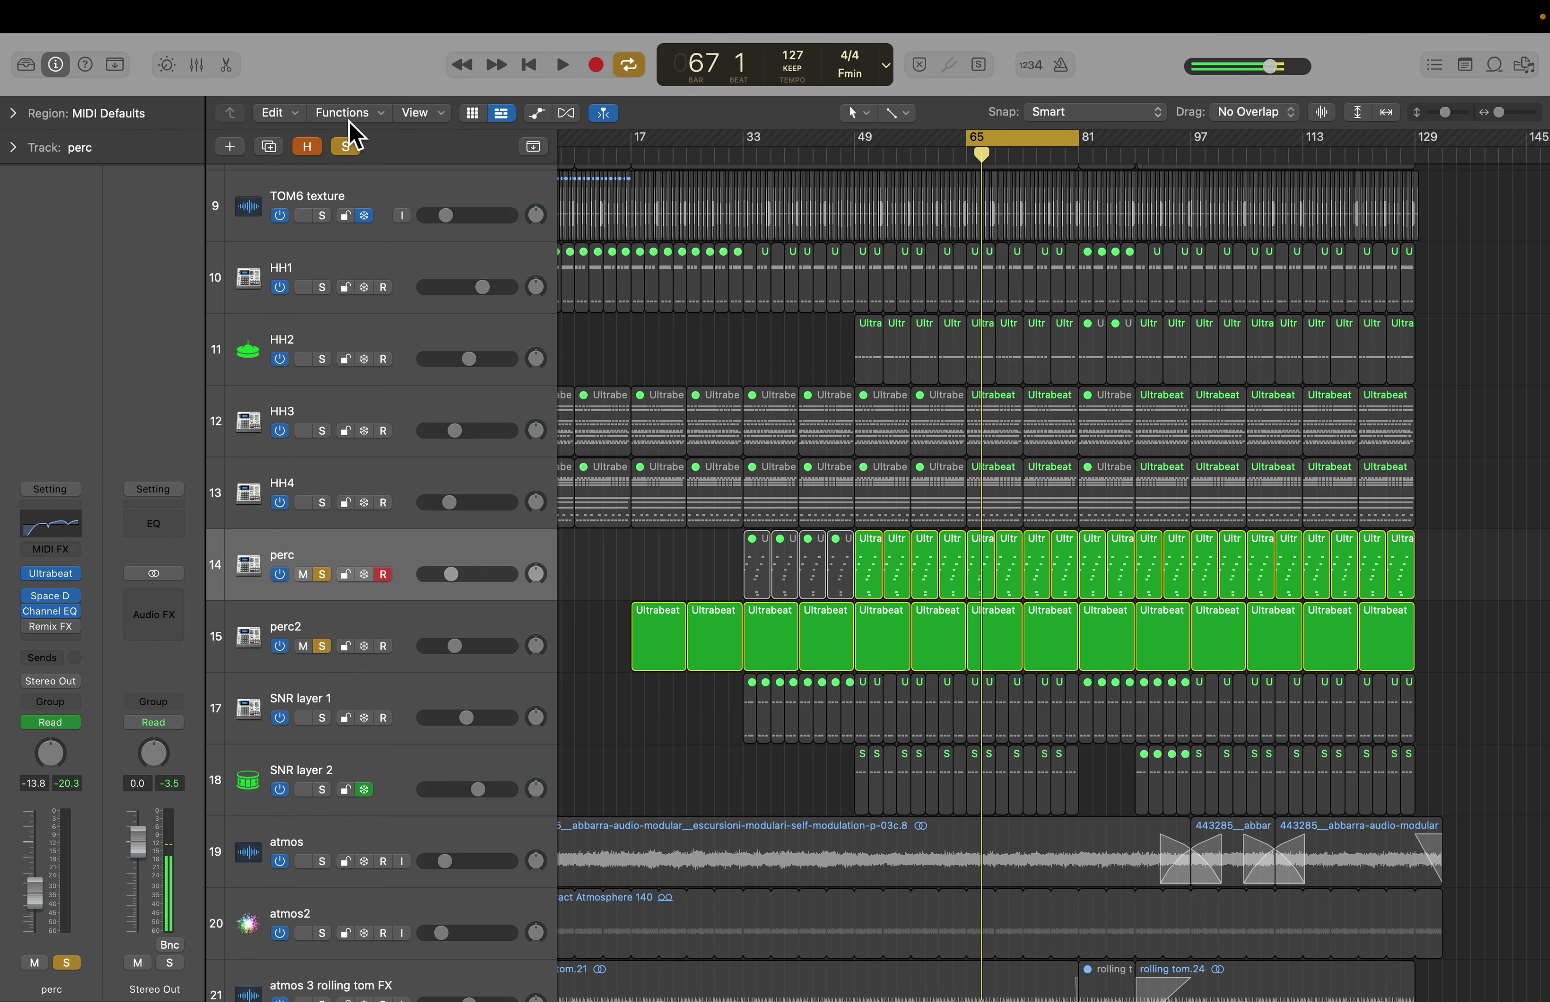
{"action": "left_click", "coordinate": [355, 154]}
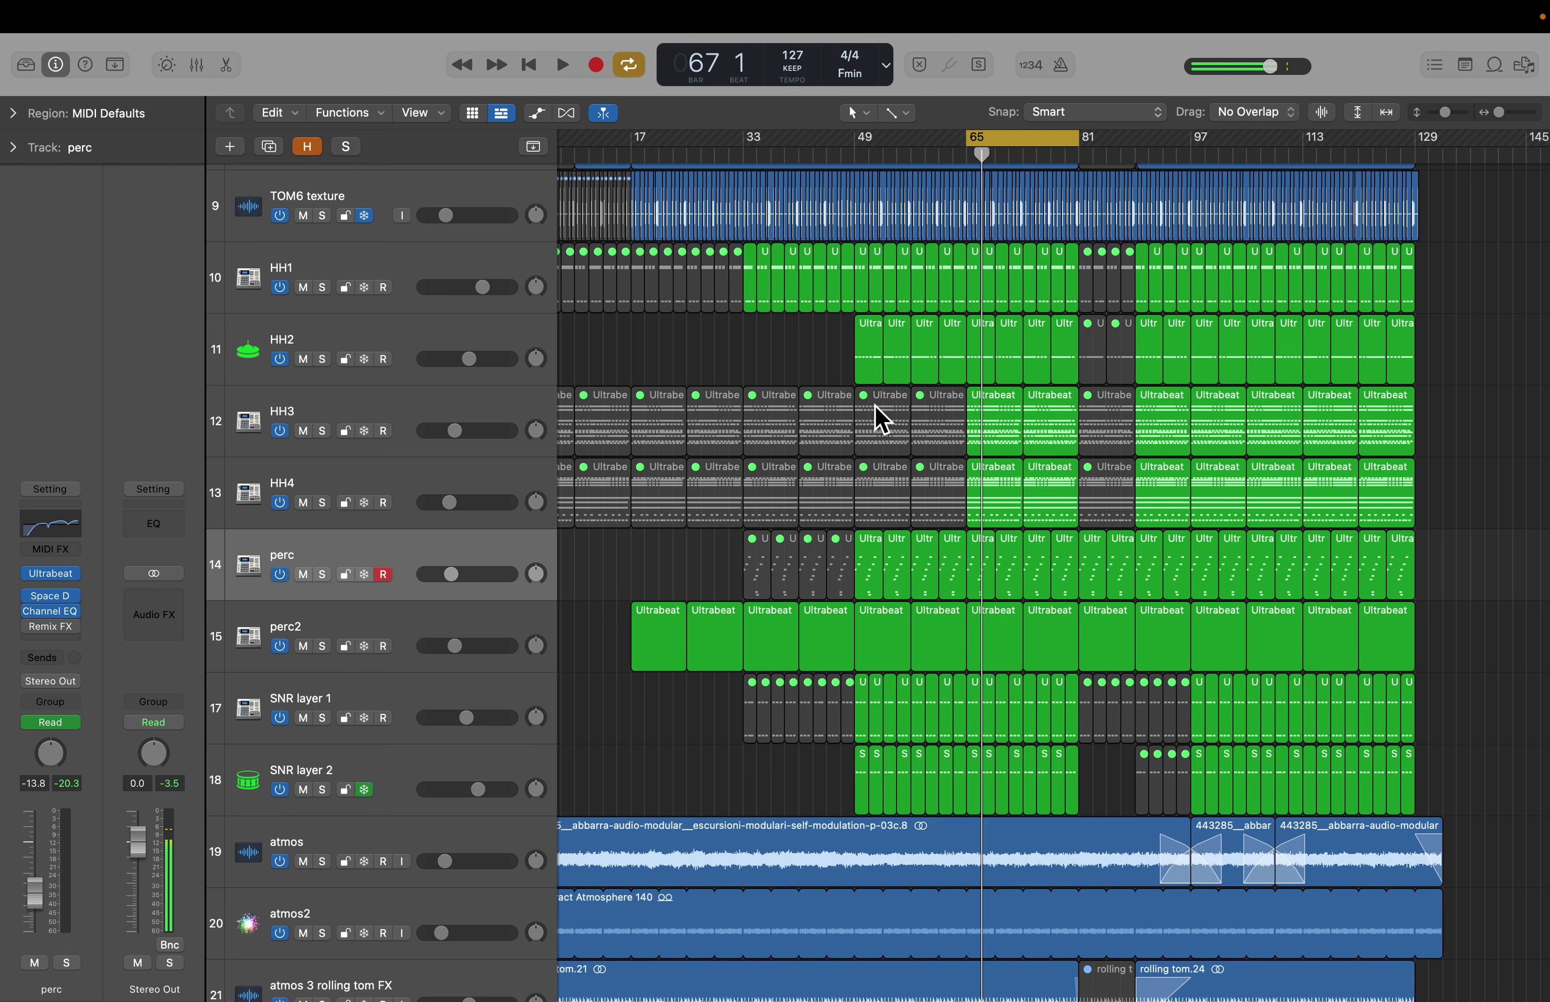
Step: Turn off cycle mode, audition the perc2 track soloed from bar 72 beat 3, and unsolo it
{"action": "left_click", "coordinate": [355, 630]}
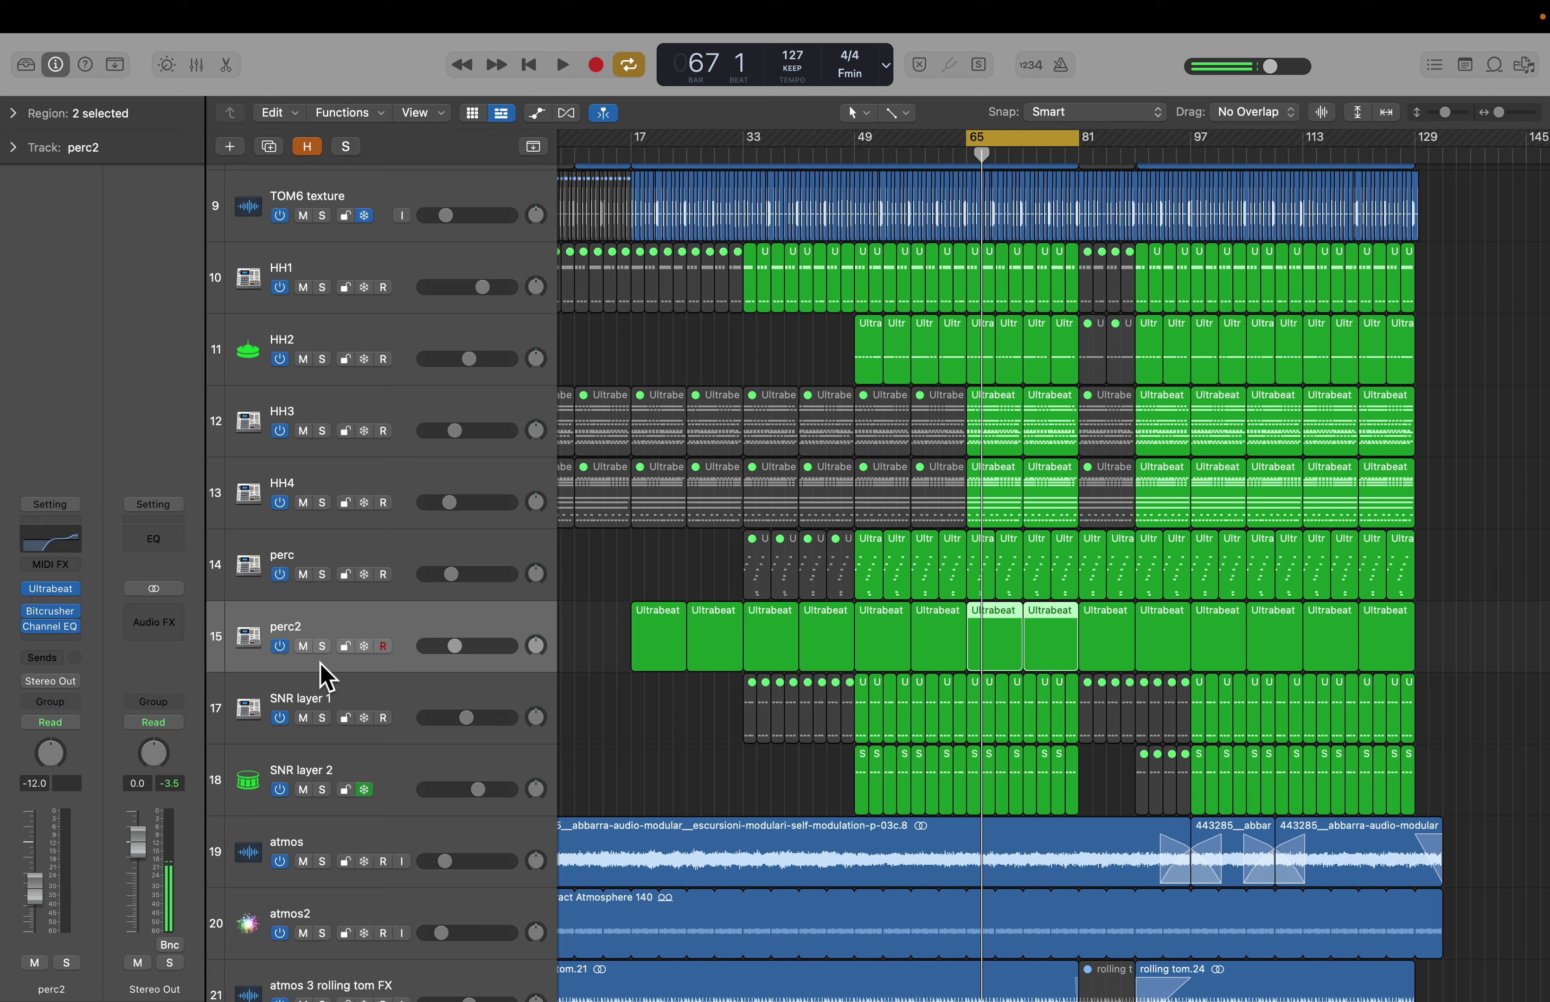
{"action": "key", "text": "super+Right"}
{"action": "key", "text": "super+Right"}
{"action": "key", "text": "super+Right"}
{"action": "key", "text": "super+Right"}
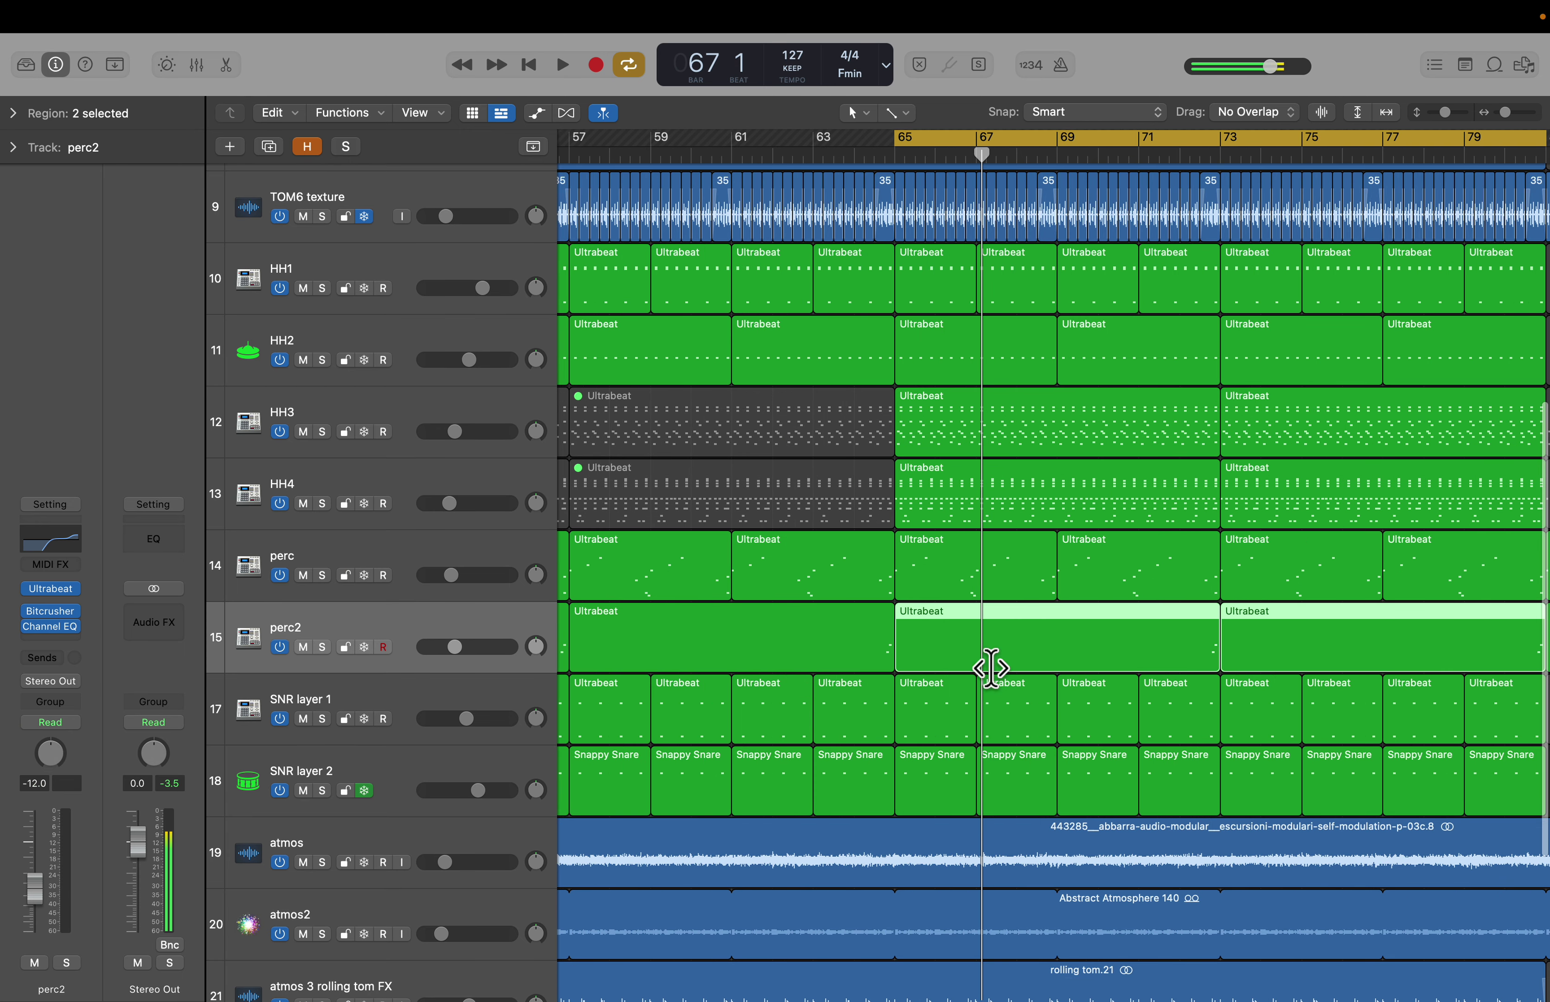
{"action": "left_click", "coordinate": [322, 647]}
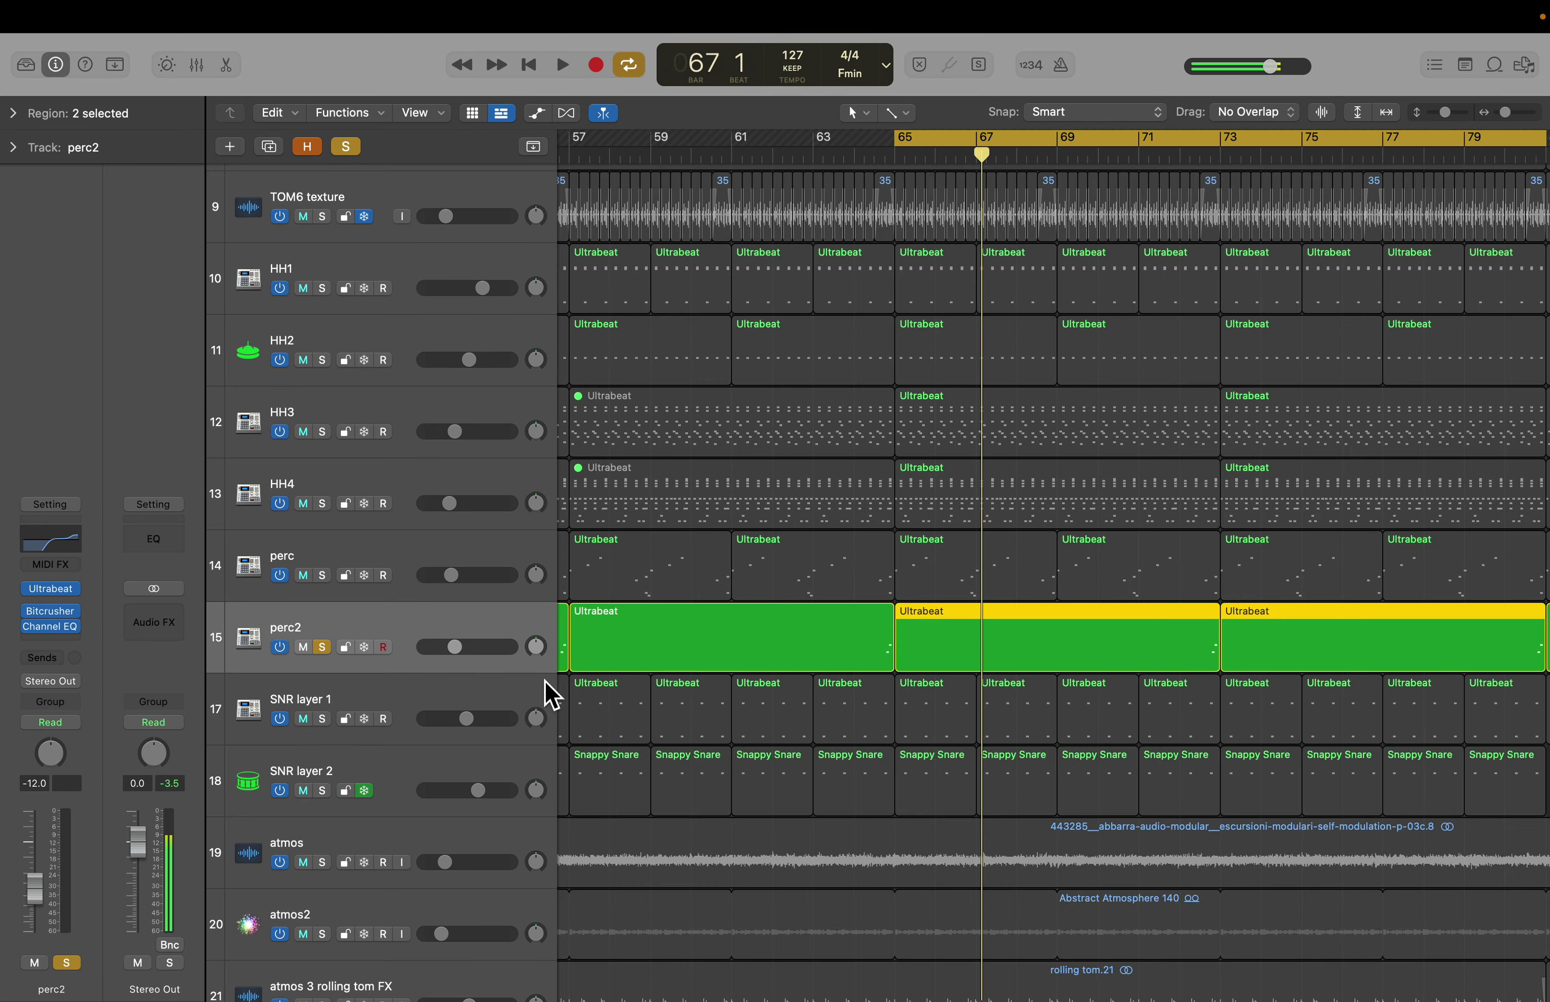
{"action": "key", "text": "c"}
{"action": "left_click", "coordinate": [1199, 155]}
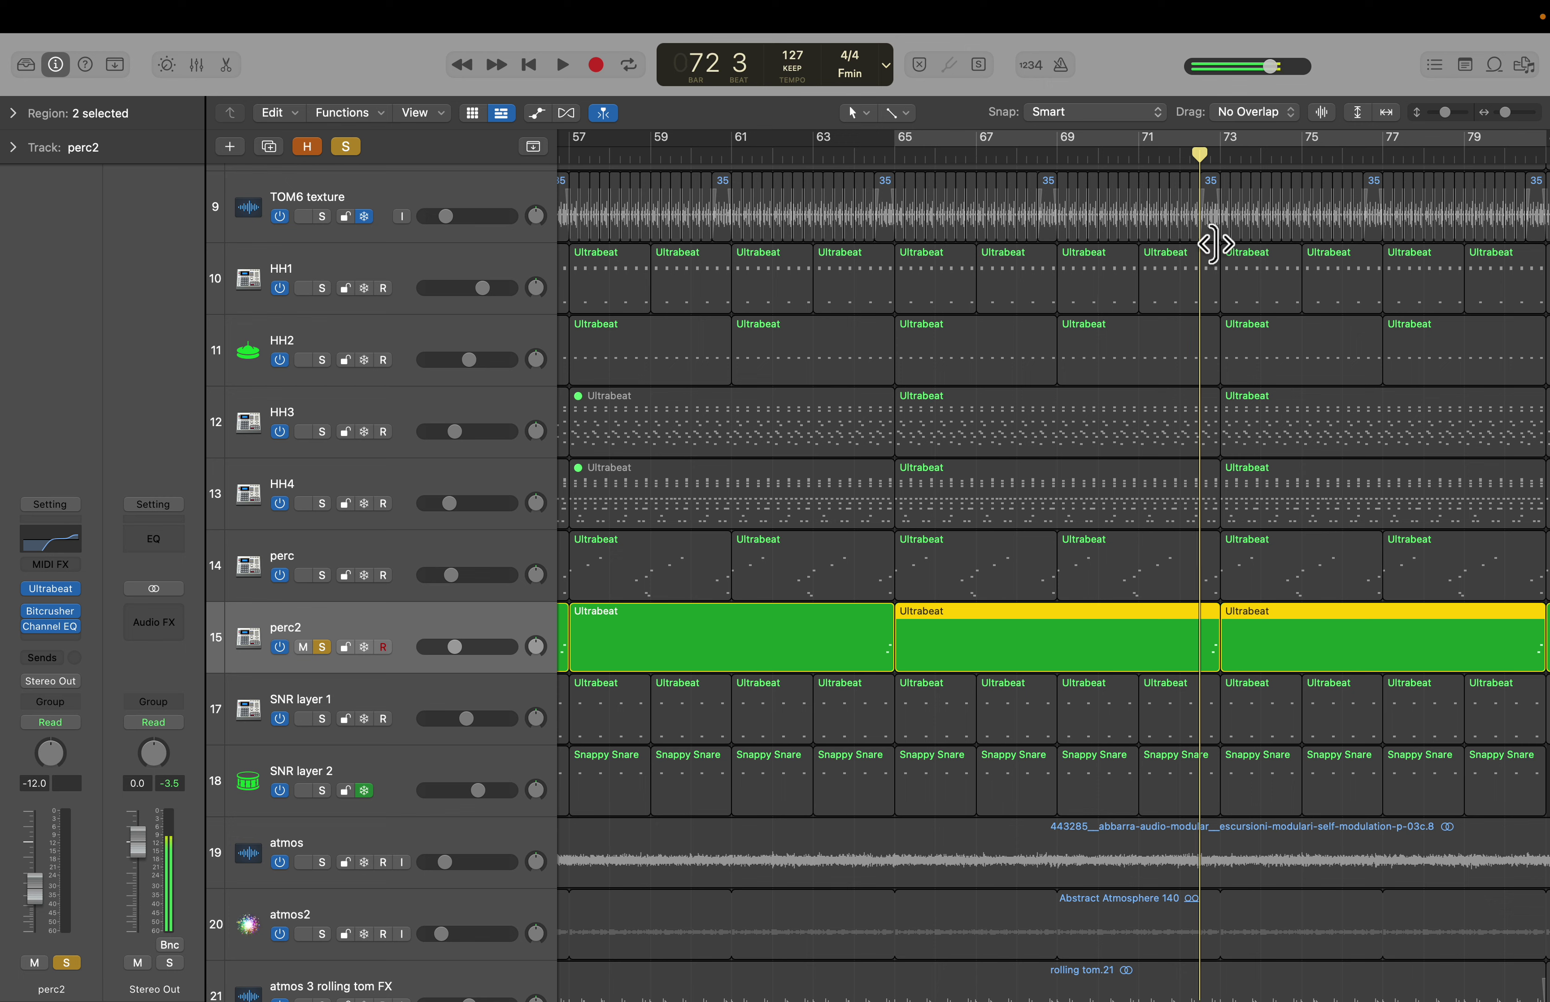
{"action": "key", "text": "space"}
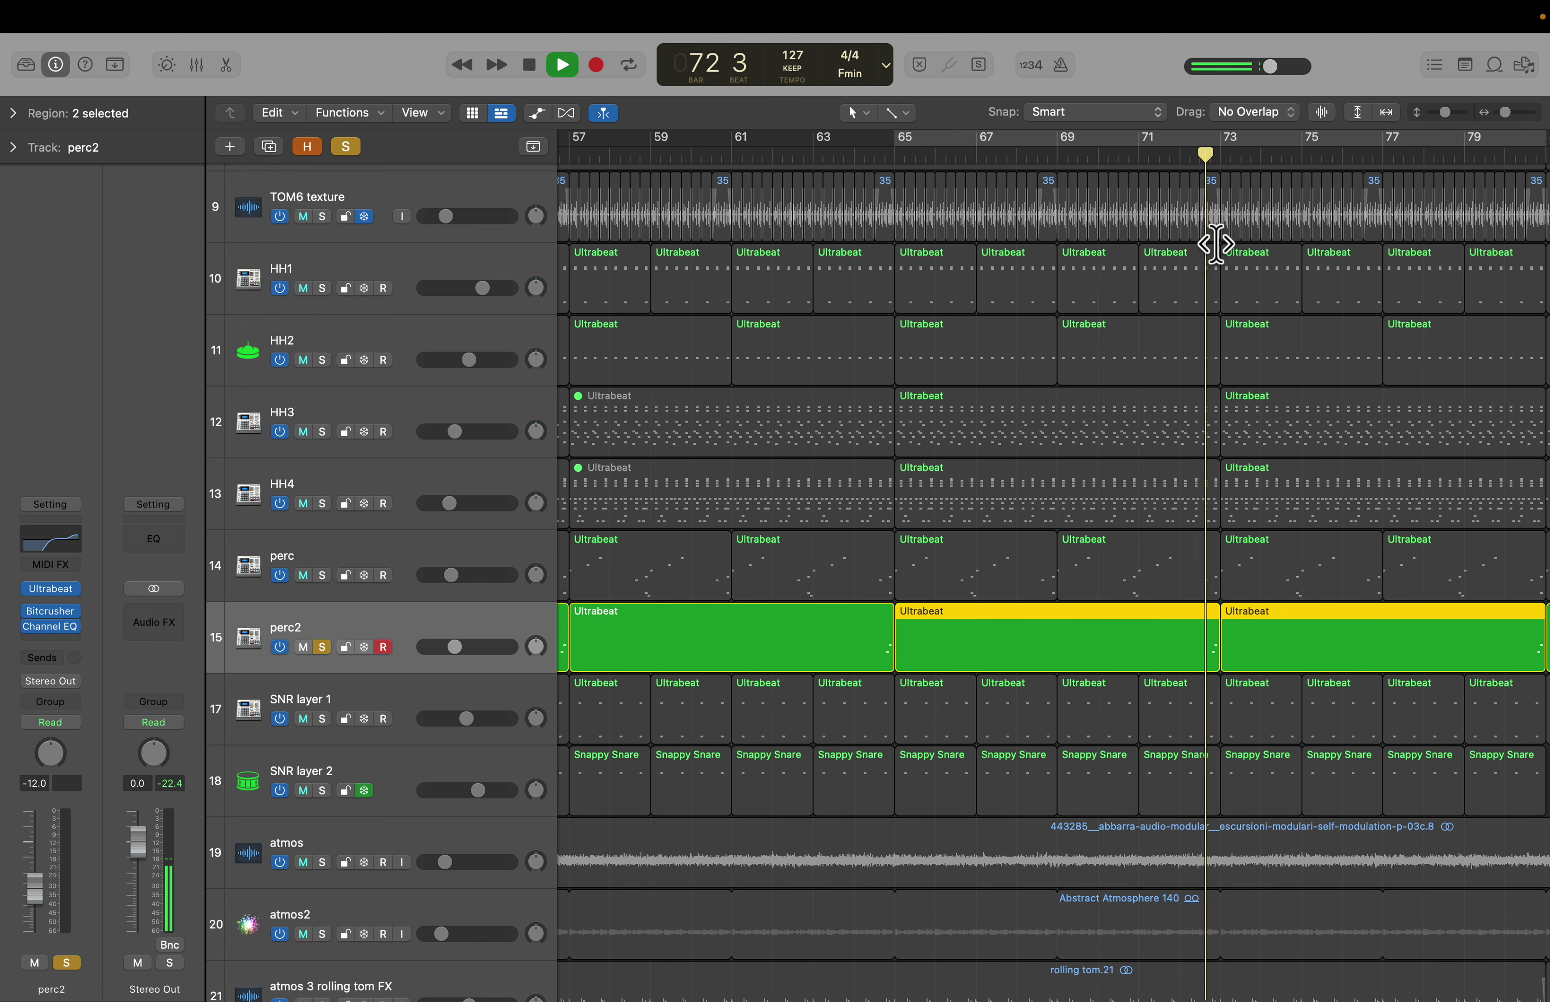
{"action": "key", "text": "space"}
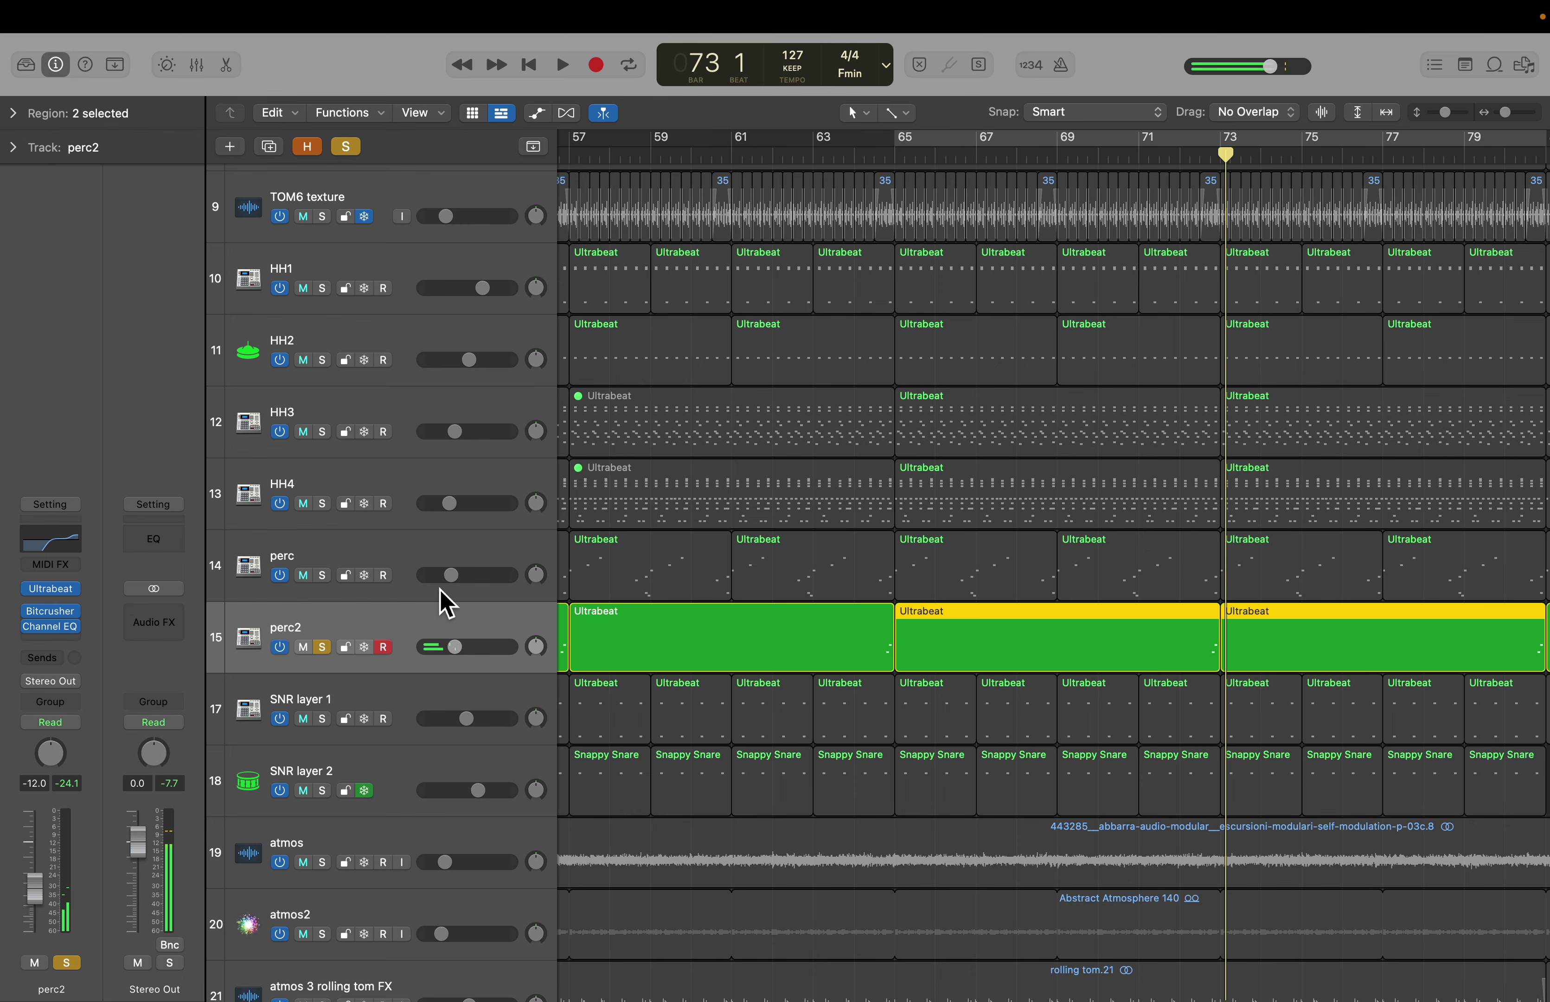
{"action": "left_click", "coordinate": [322, 648]}
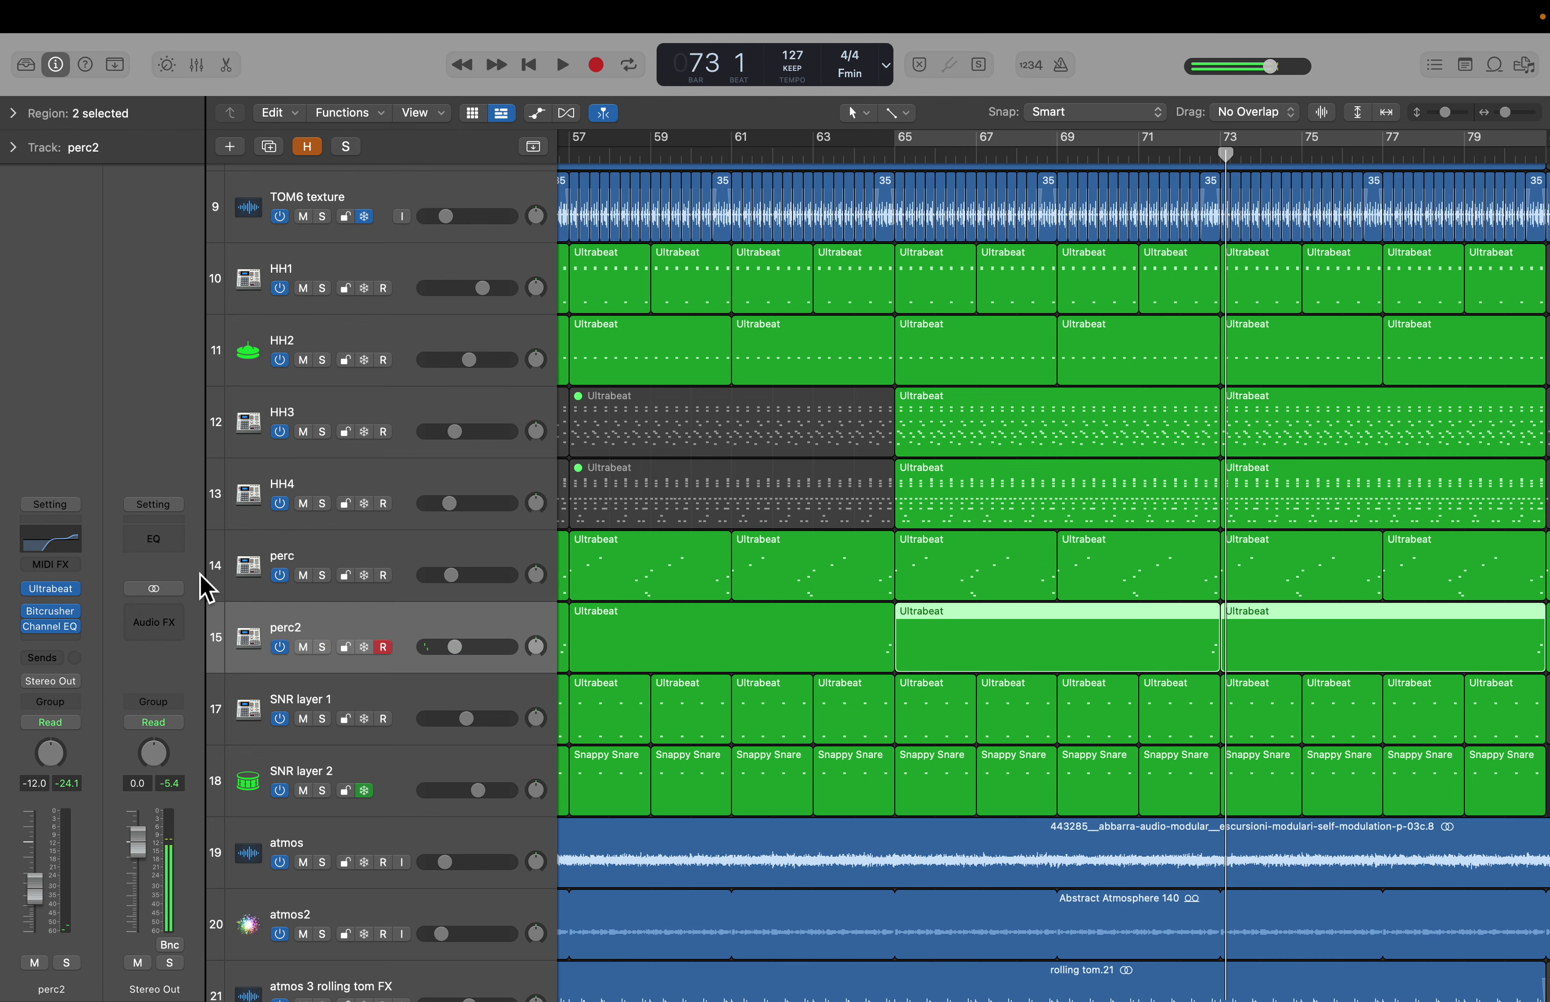
Step: Examine perc2's Ultrabeat Effects Bank pattern and where its regions sit across the arrangement
{"action": "left_click", "coordinate": [51, 588]}
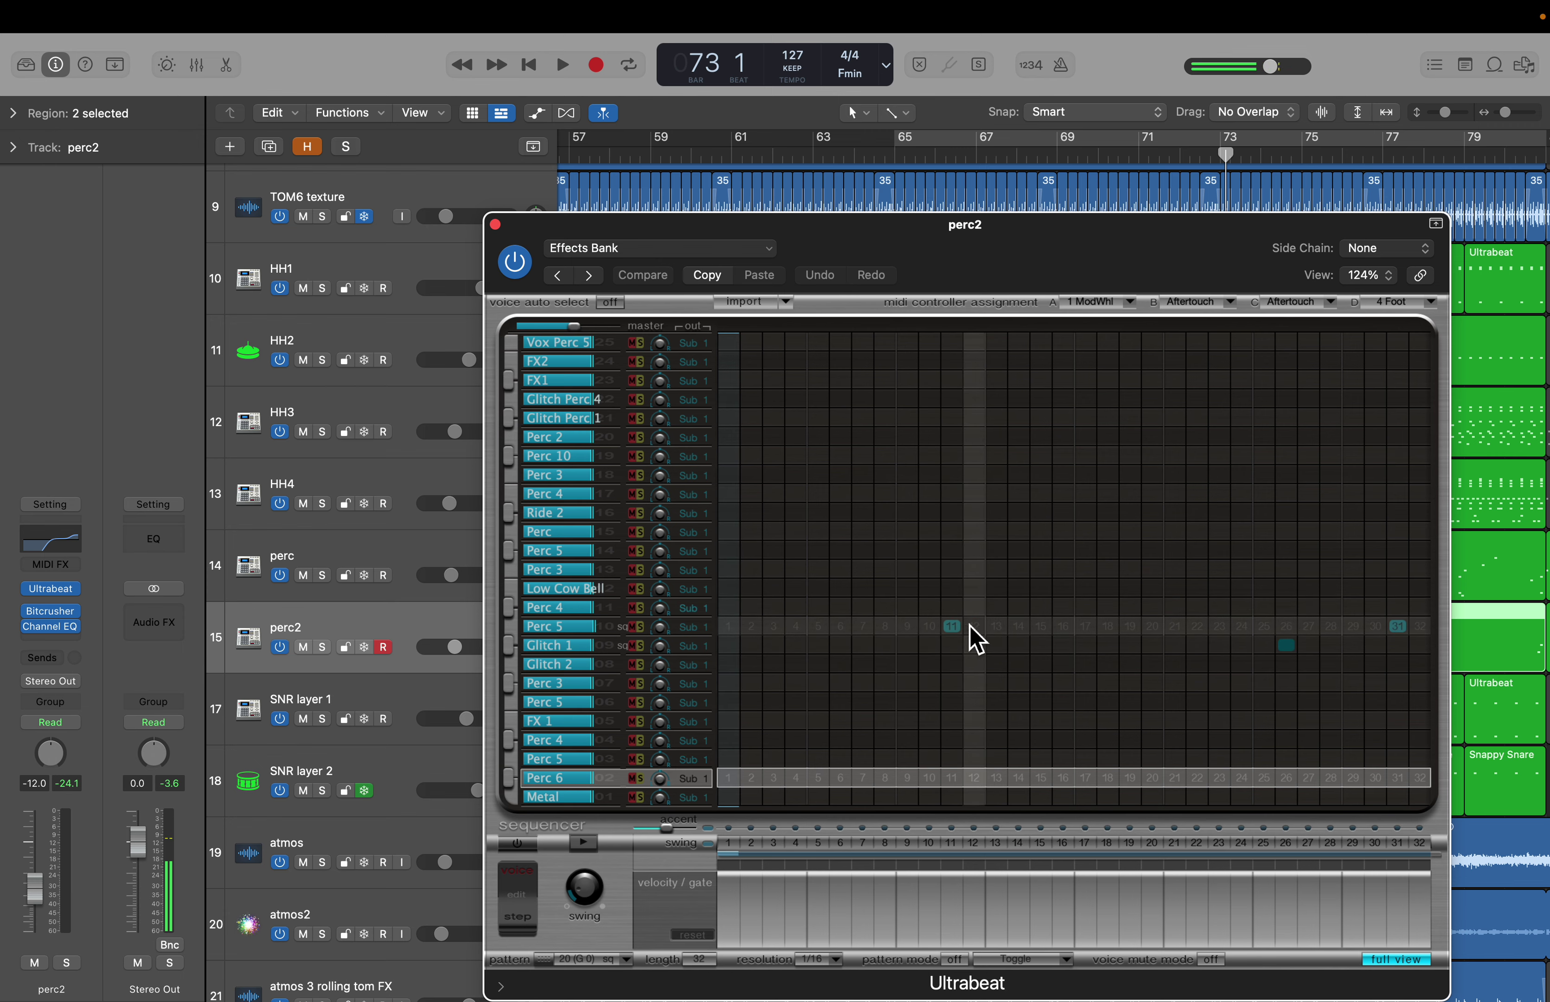
{"action": "left_click", "coordinate": [495, 225]}
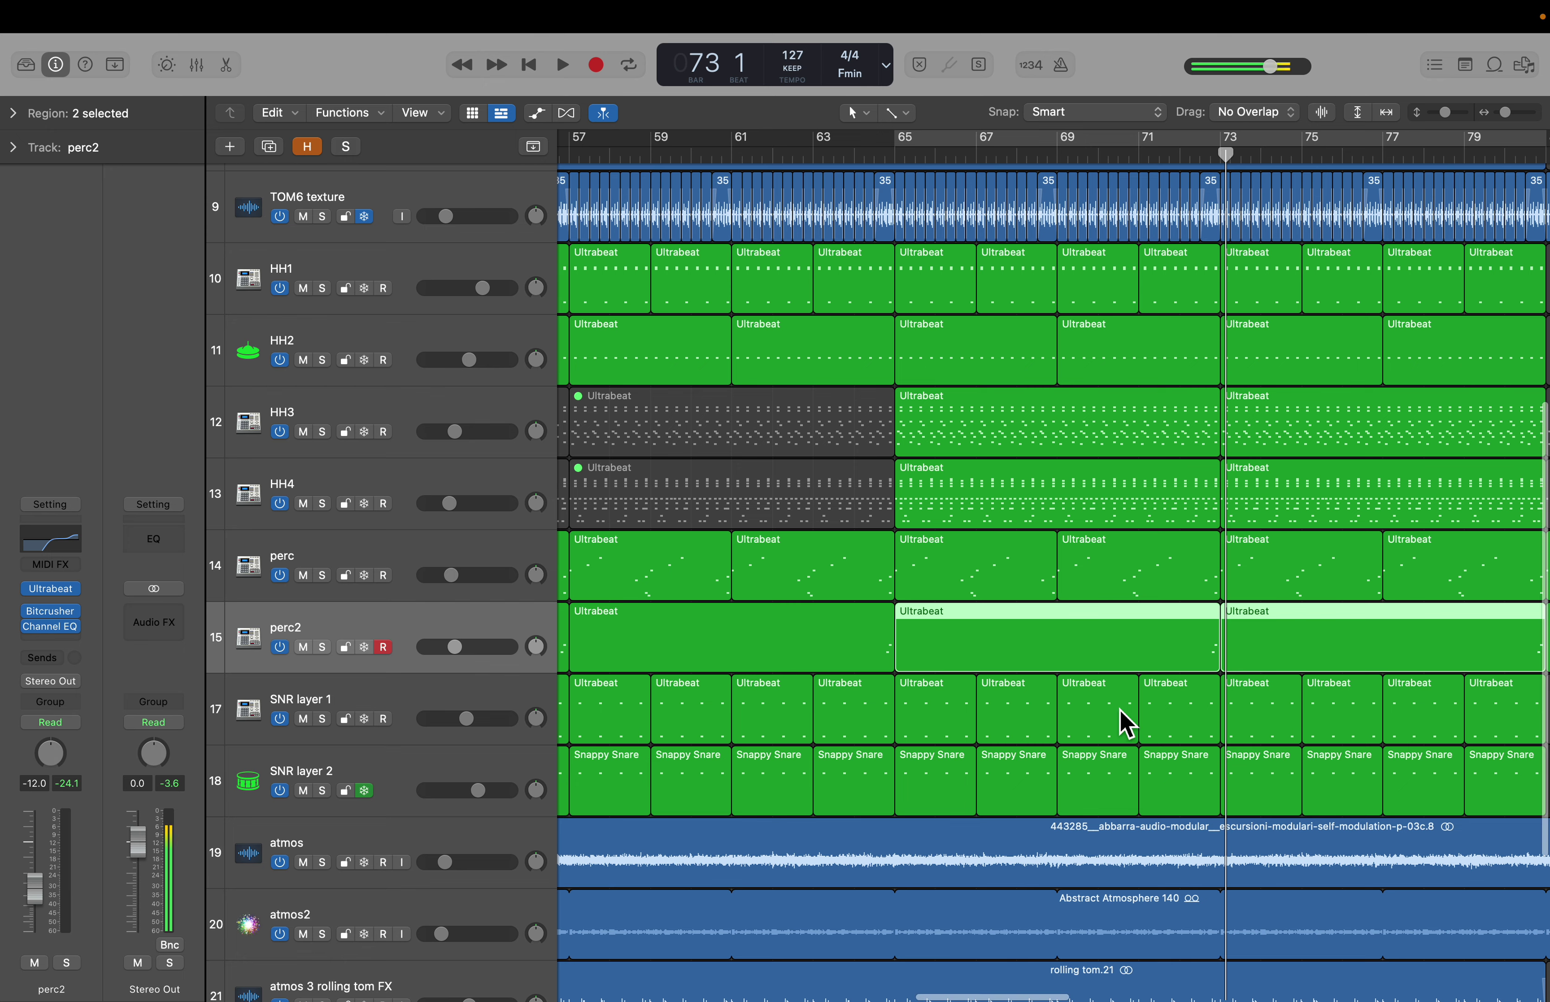
{"action": "key", "text": "super+Left"}
{"action": "key", "text": "super+Left"}
{"action": "key", "text": "super+Left"}
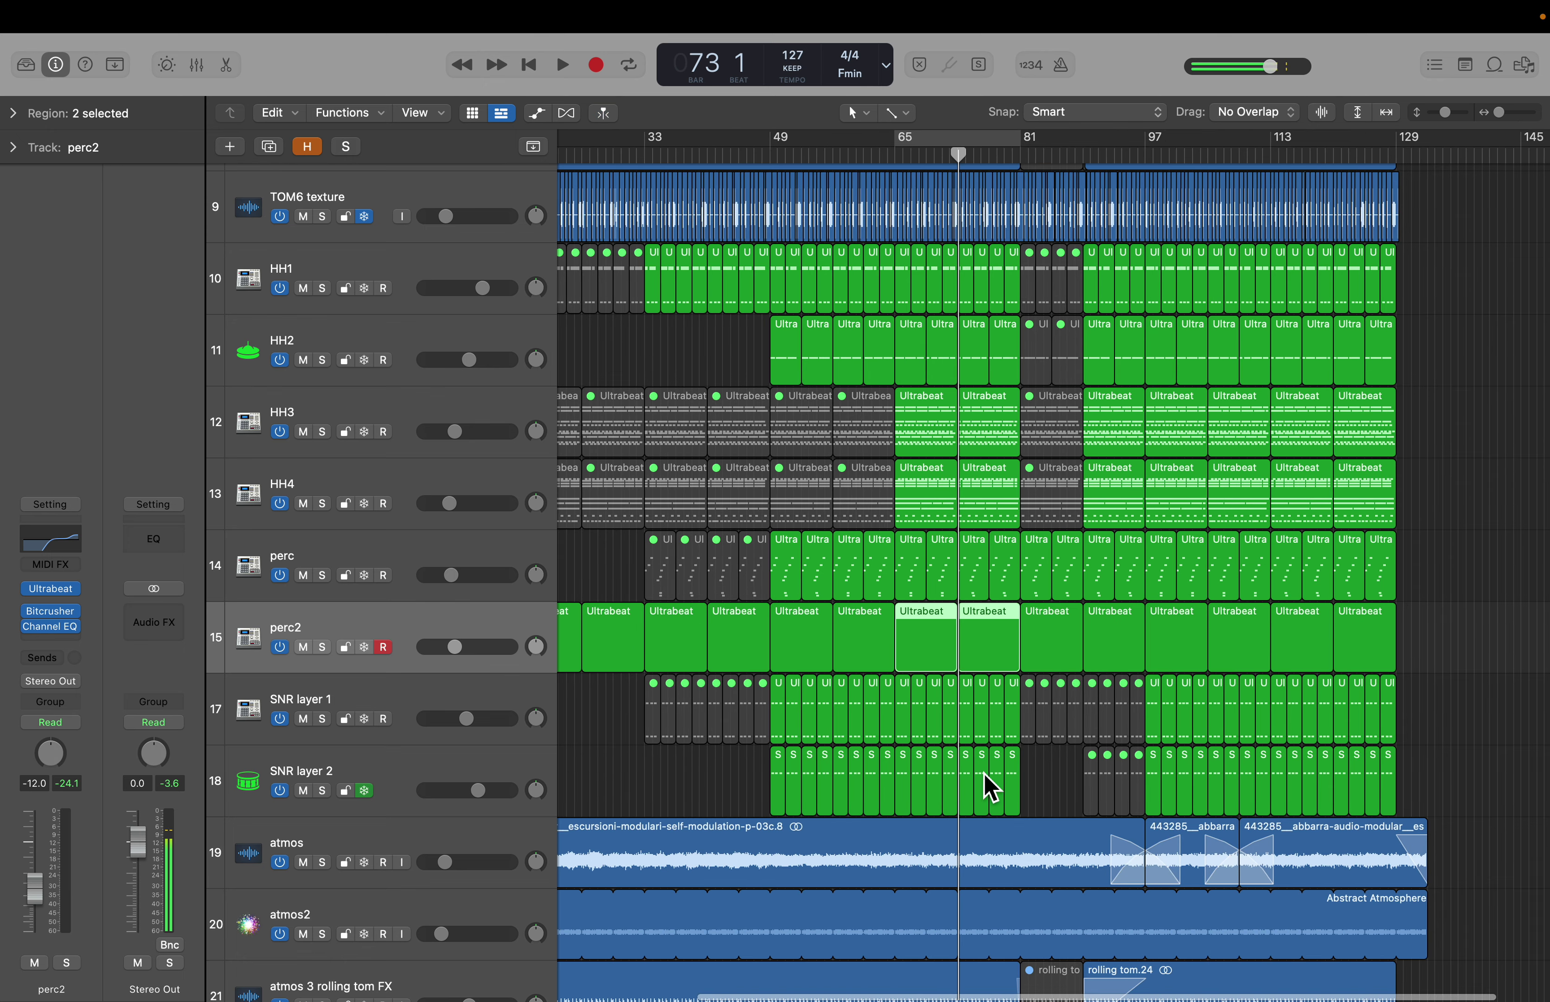
Step: Examine the Bitcrusher and Channel EQ settings on the perc2 track
{"action": "left_click", "coordinate": [49, 615]}
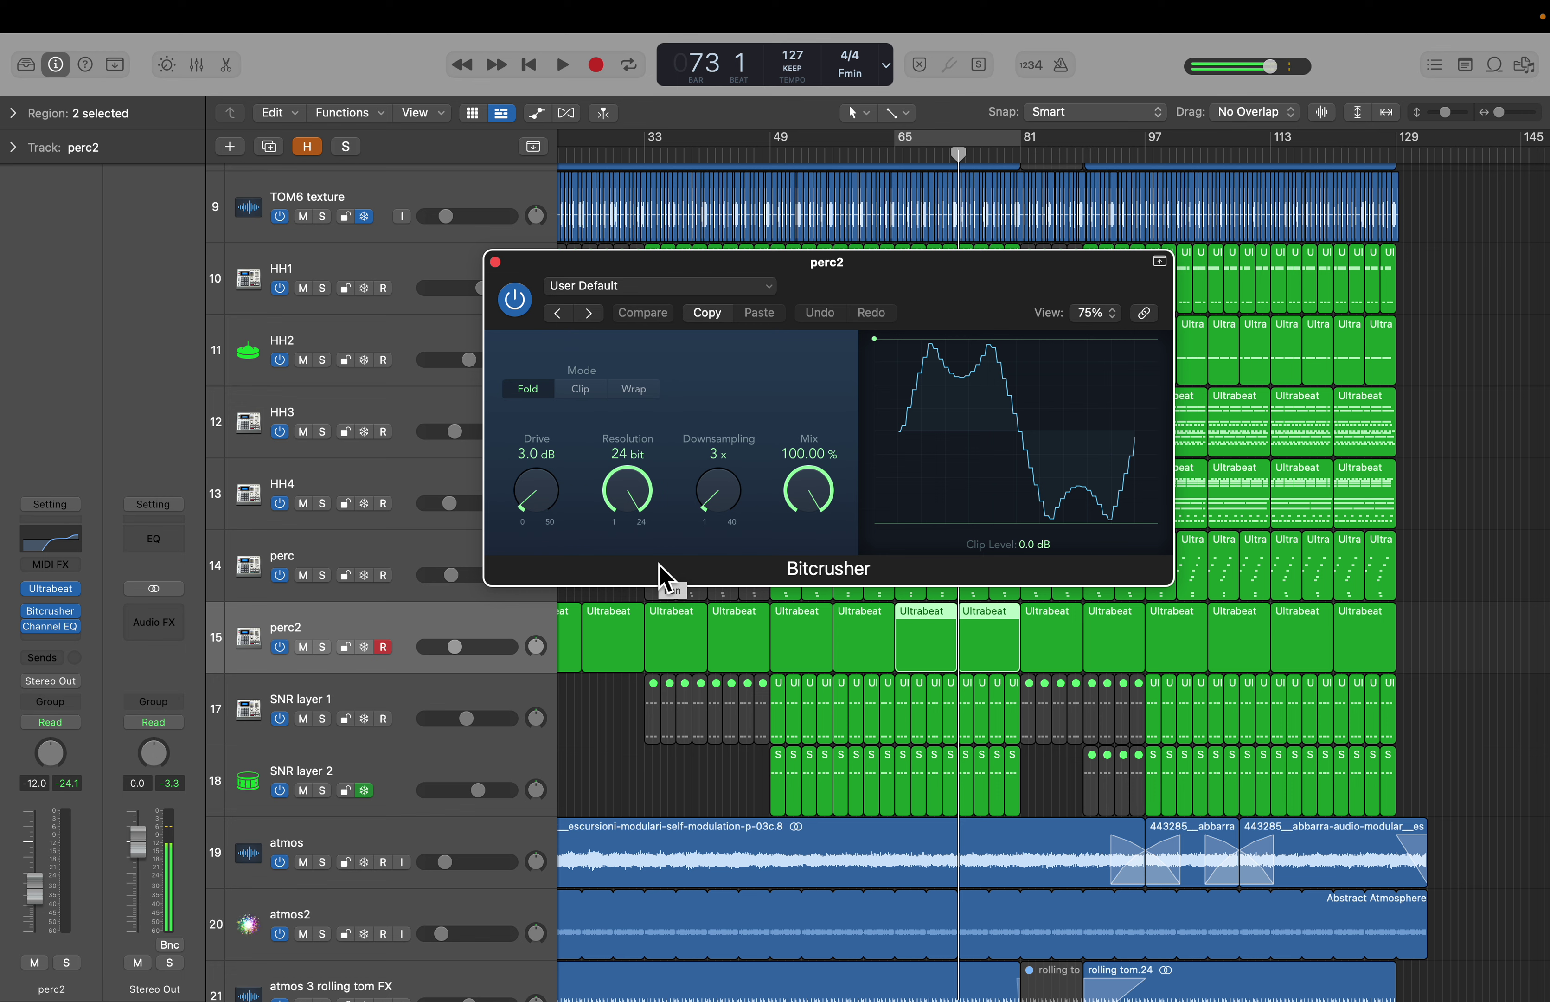
{"action": "left_click", "coordinate": [495, 262]}
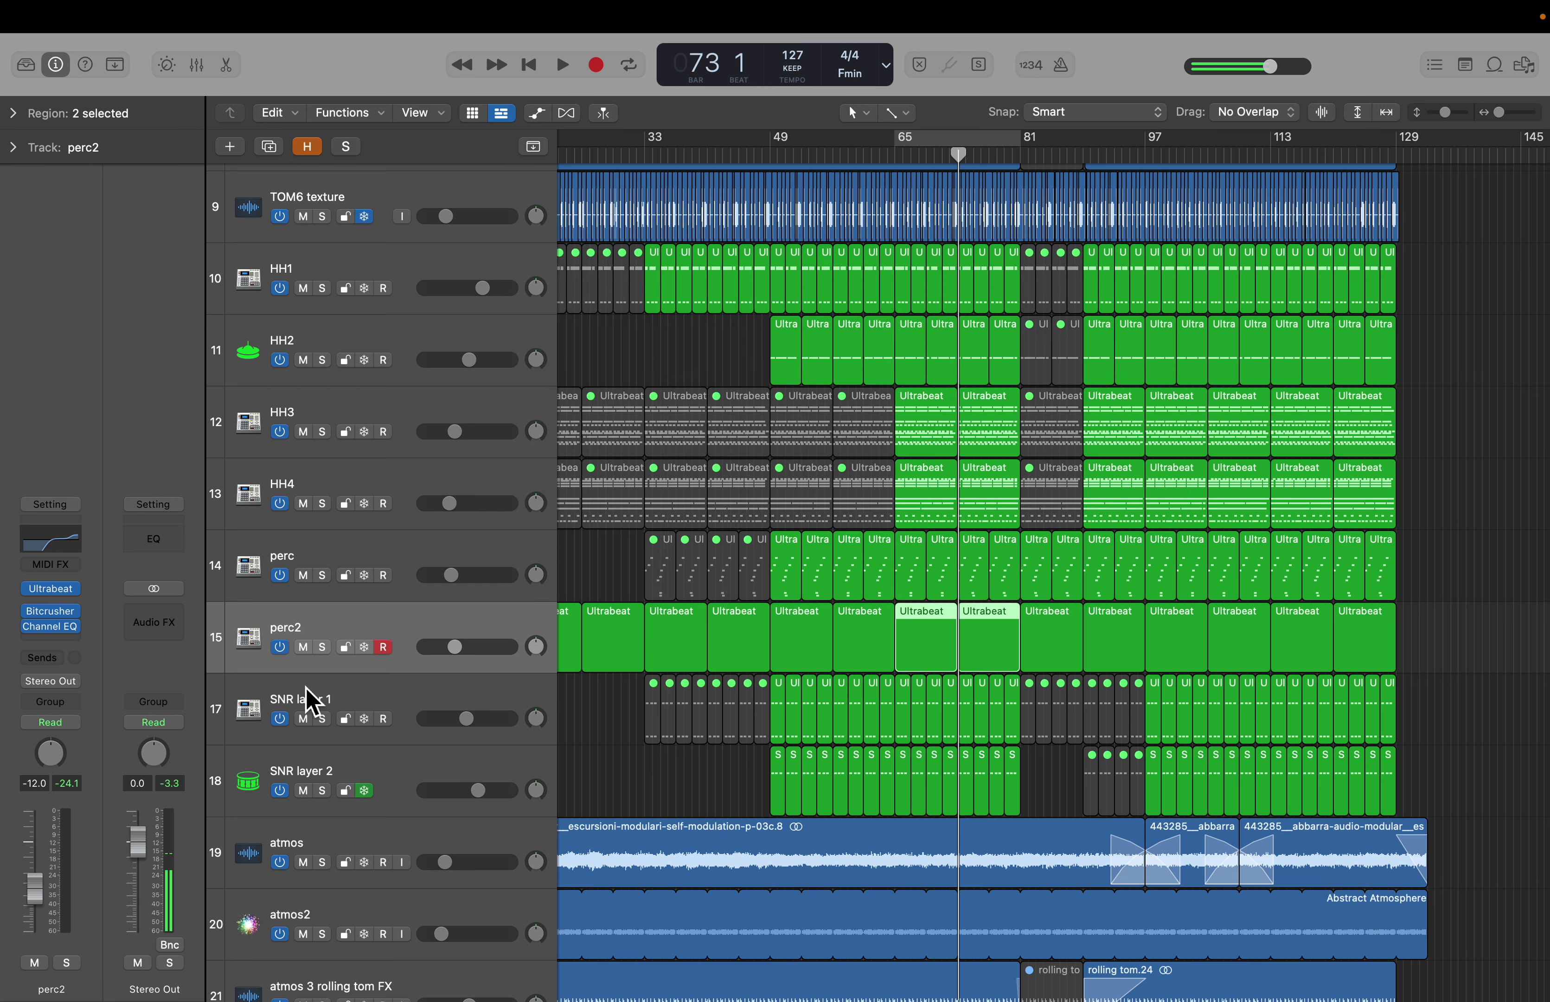
{"action": "left_click", "coordinate": [55, 631]}
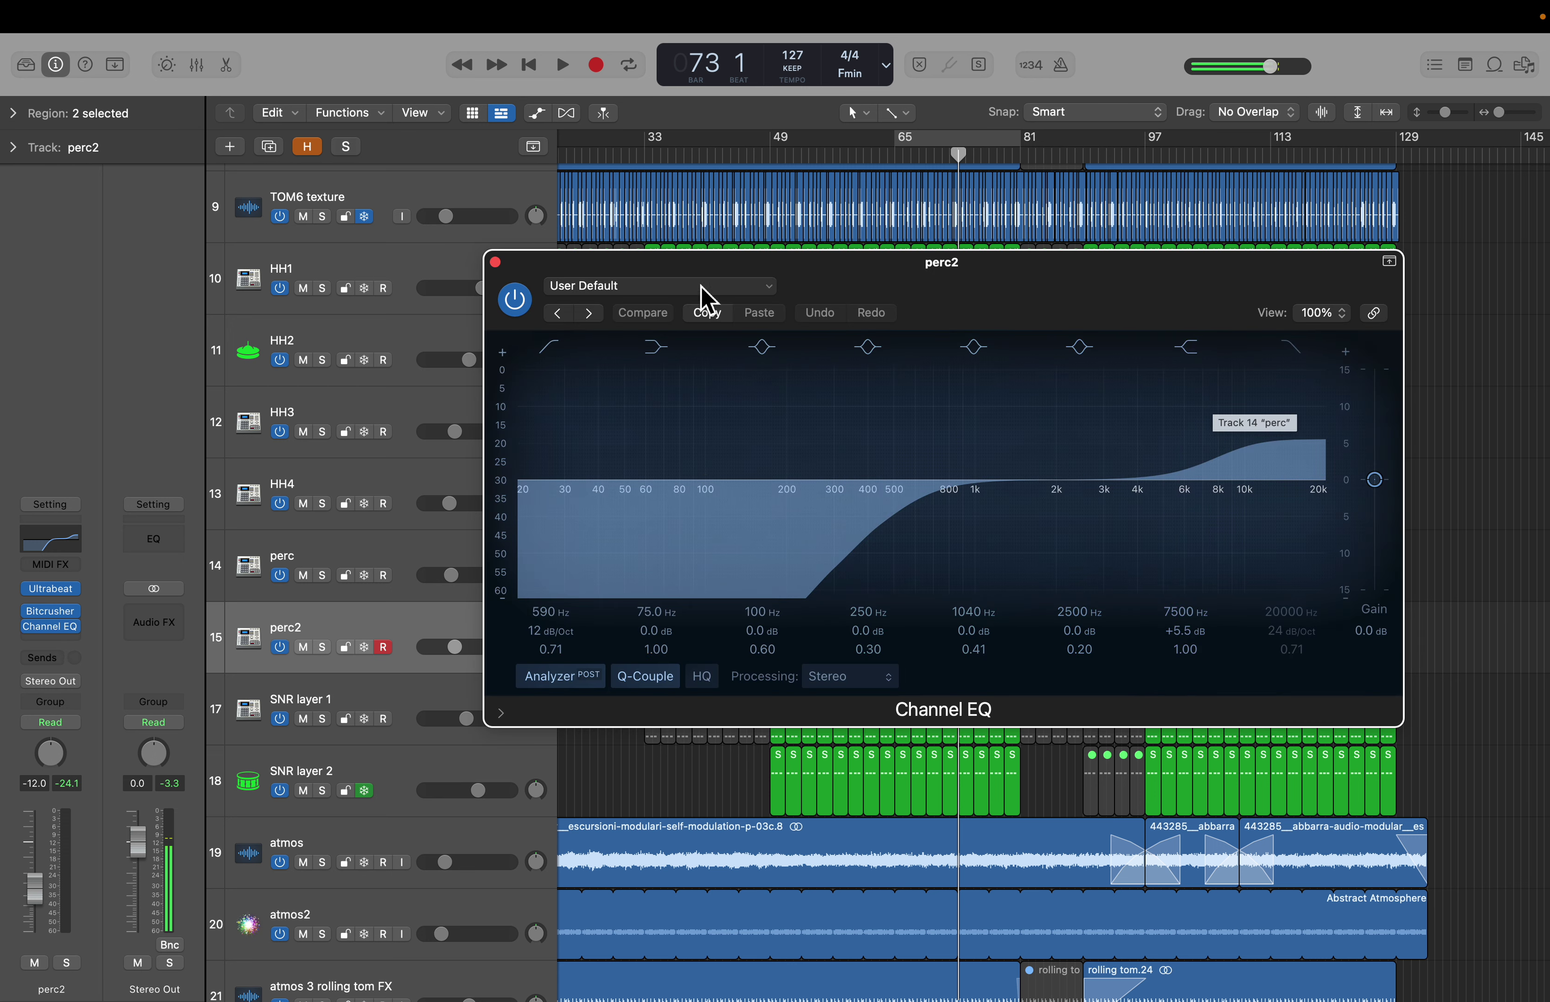
{"action": "left_click", "coordinate": [494, 262]}
Step: Select the SNR layer 1 track and solo it together with SNR layer 2
{"action": "left_click", "coordinate": [343, 710]}
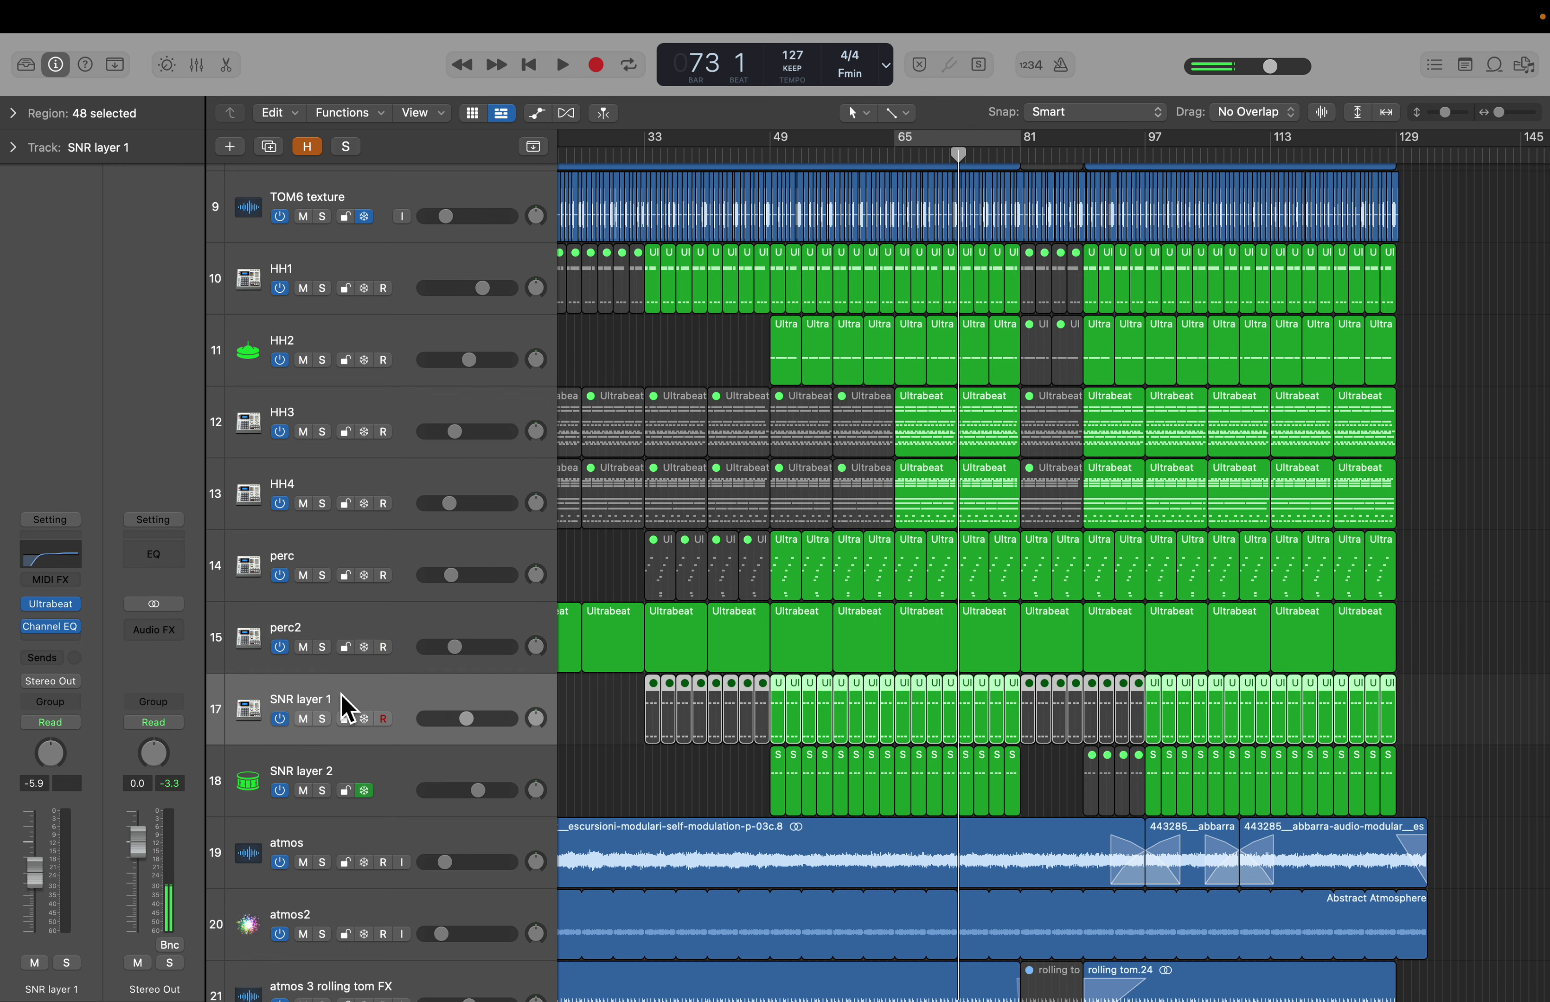
{"action": "left_click", "coordinate": [323, 720]}
{"action": "left_click", "coordinate": [323, 791]}
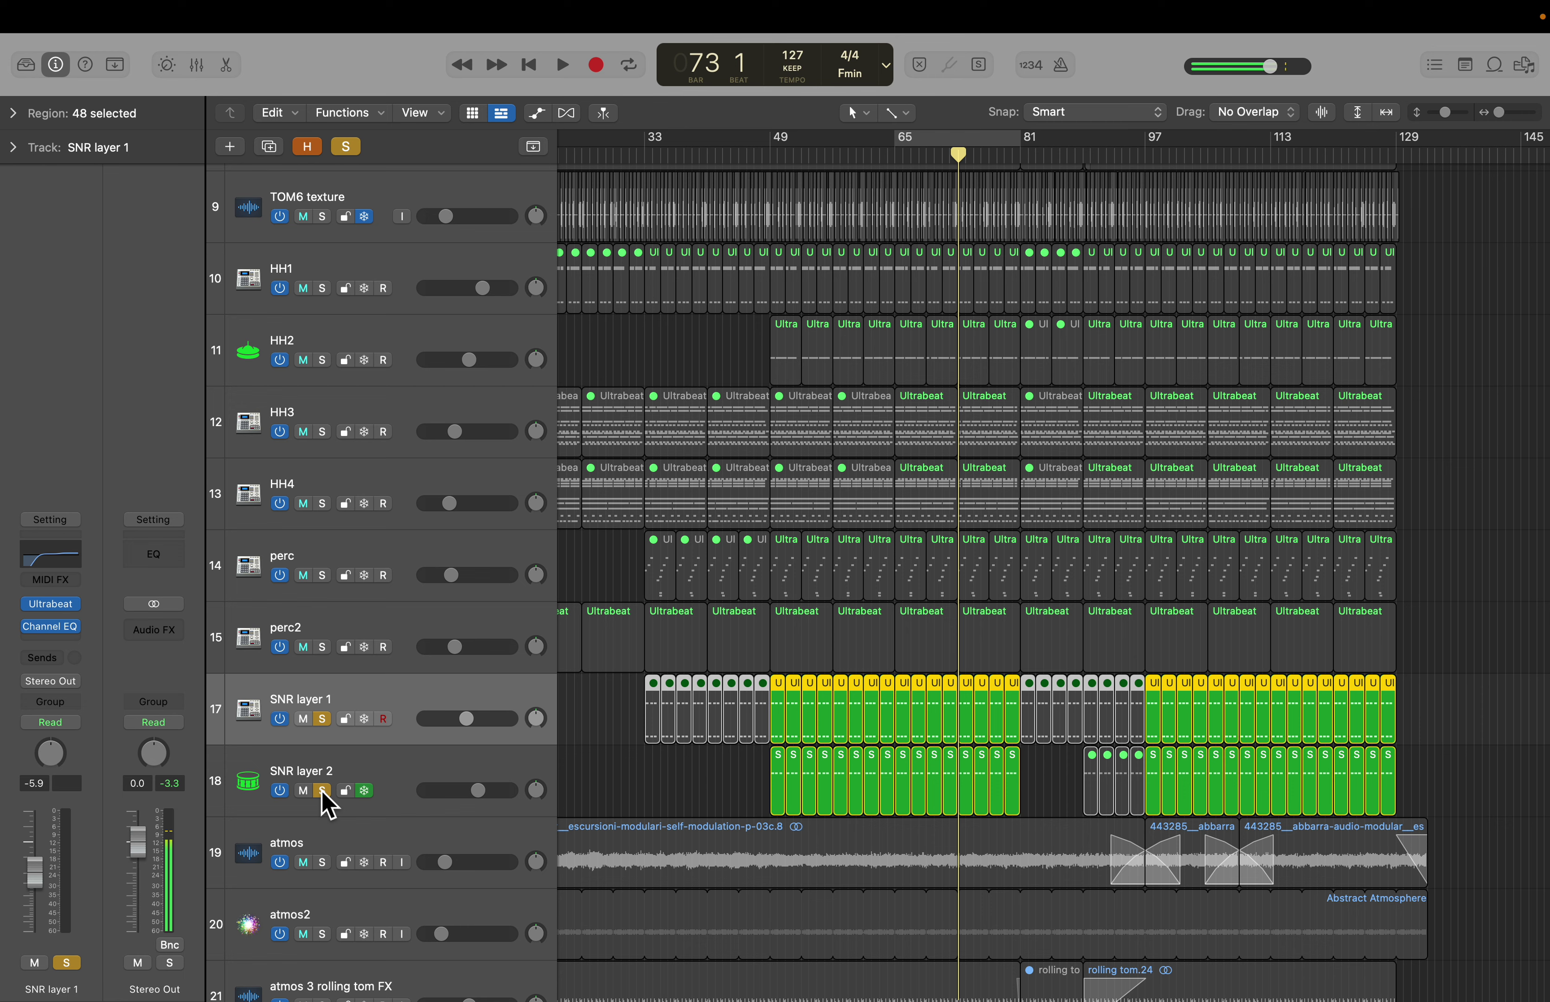
Step: Audition SNR layer 1 and SNR layer 2 together from bar 73, then unsolo them and deselect their regions
{"action": "key", "text": "space"}
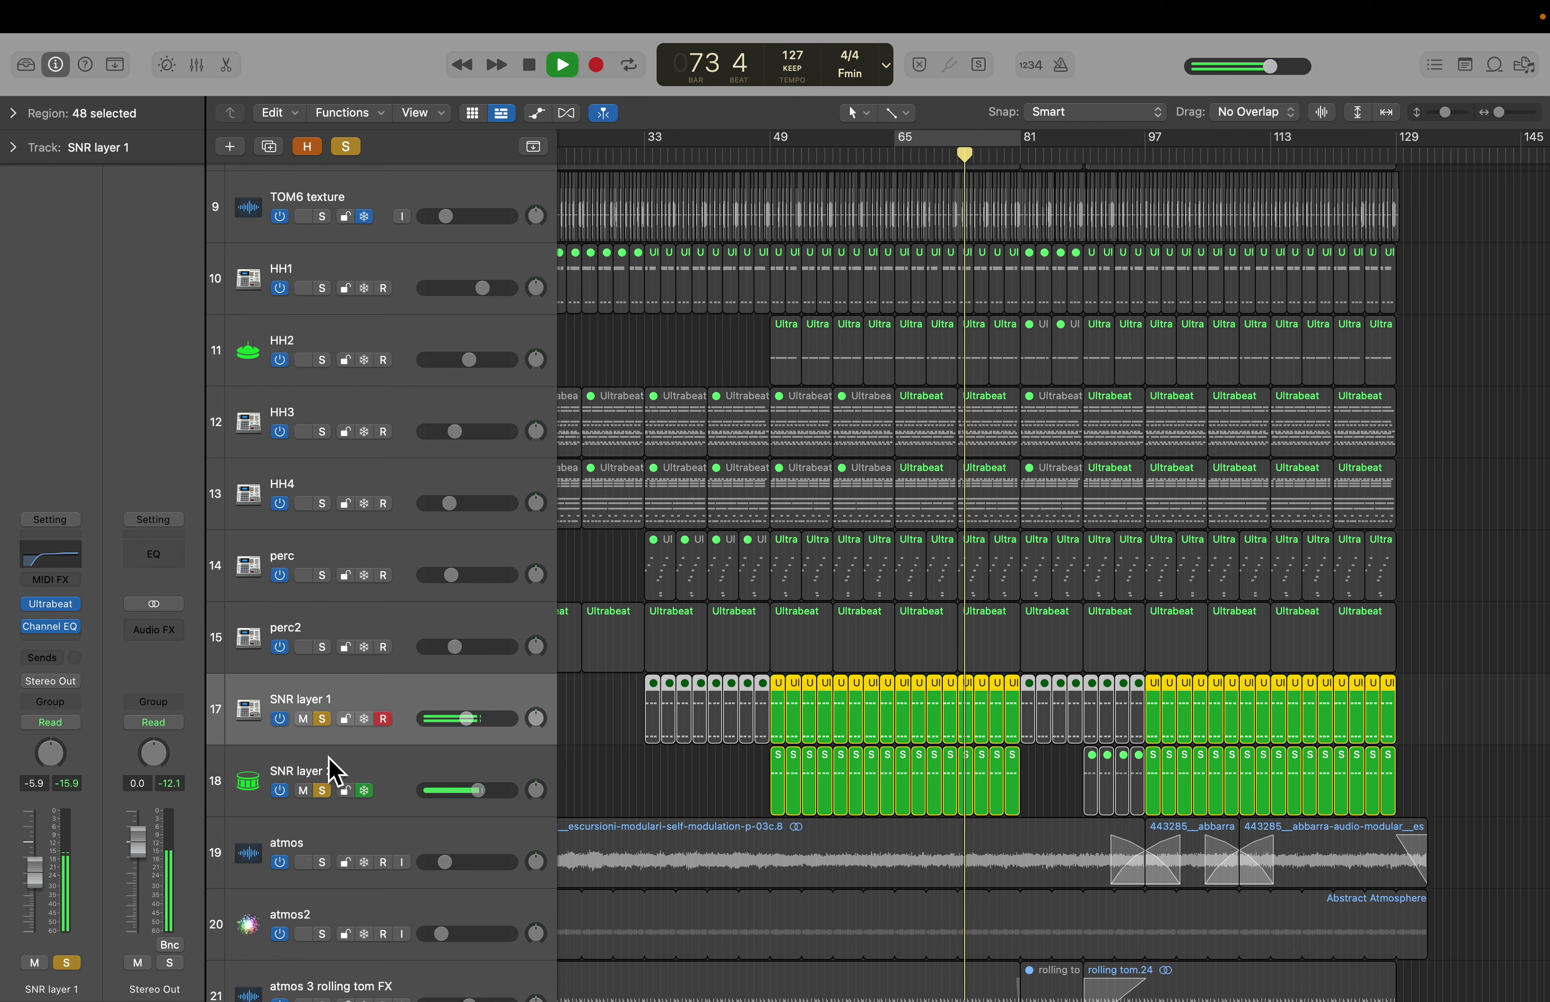
{"action": "key", "text": "space"}
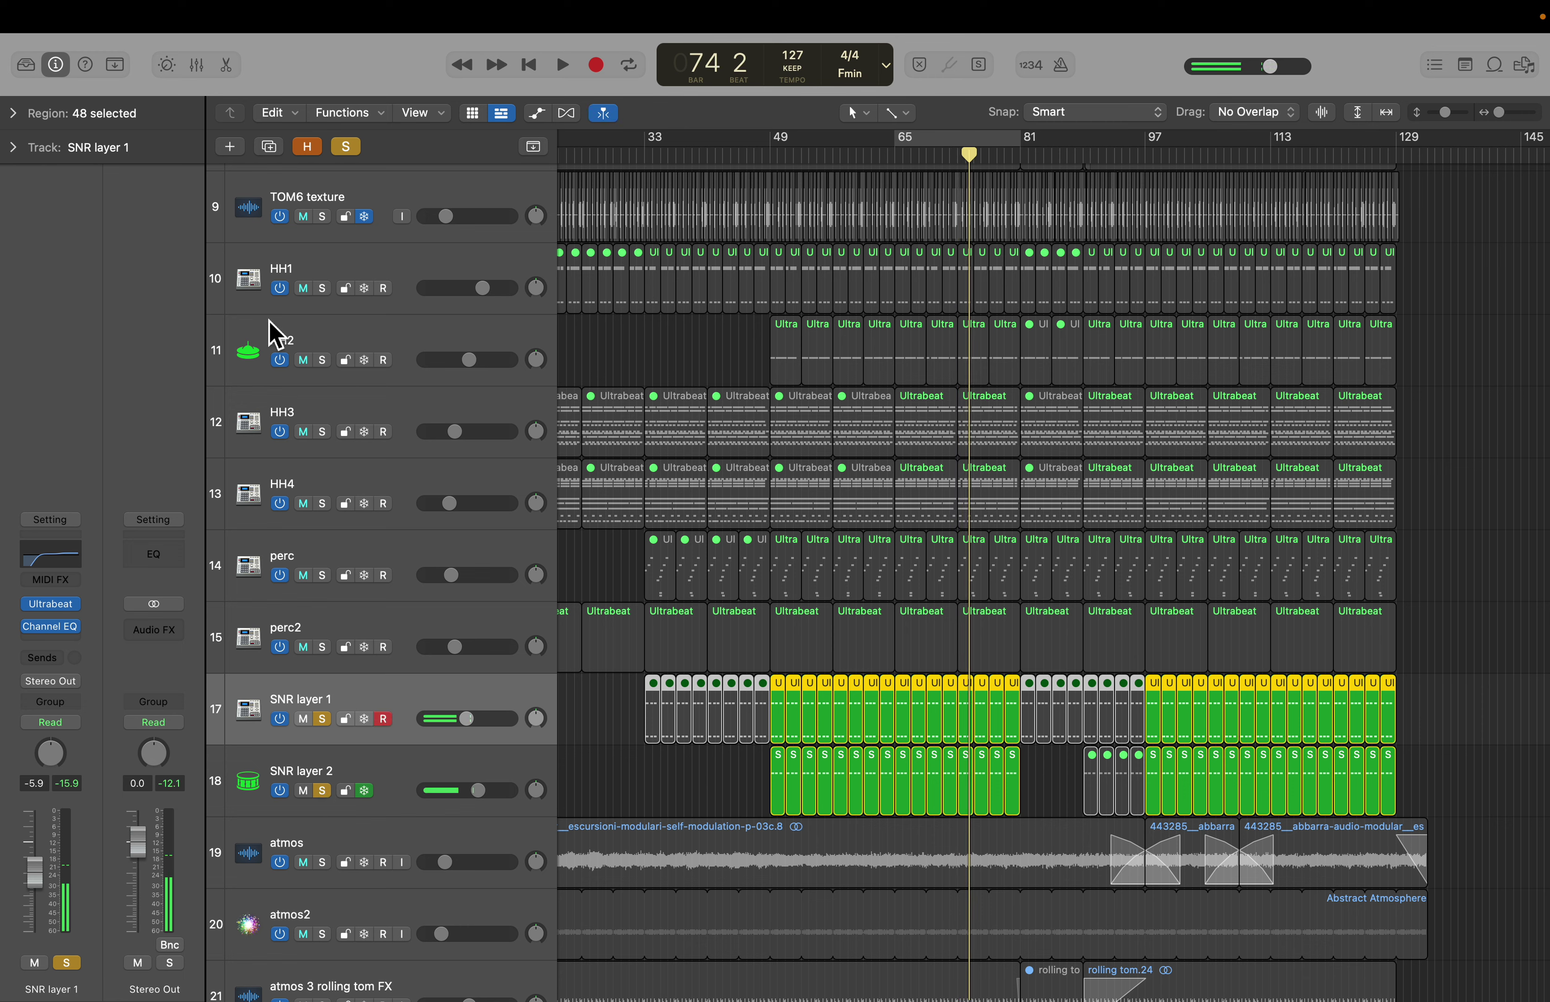
{"action": "left_click", "coordinate": [346, 147]}
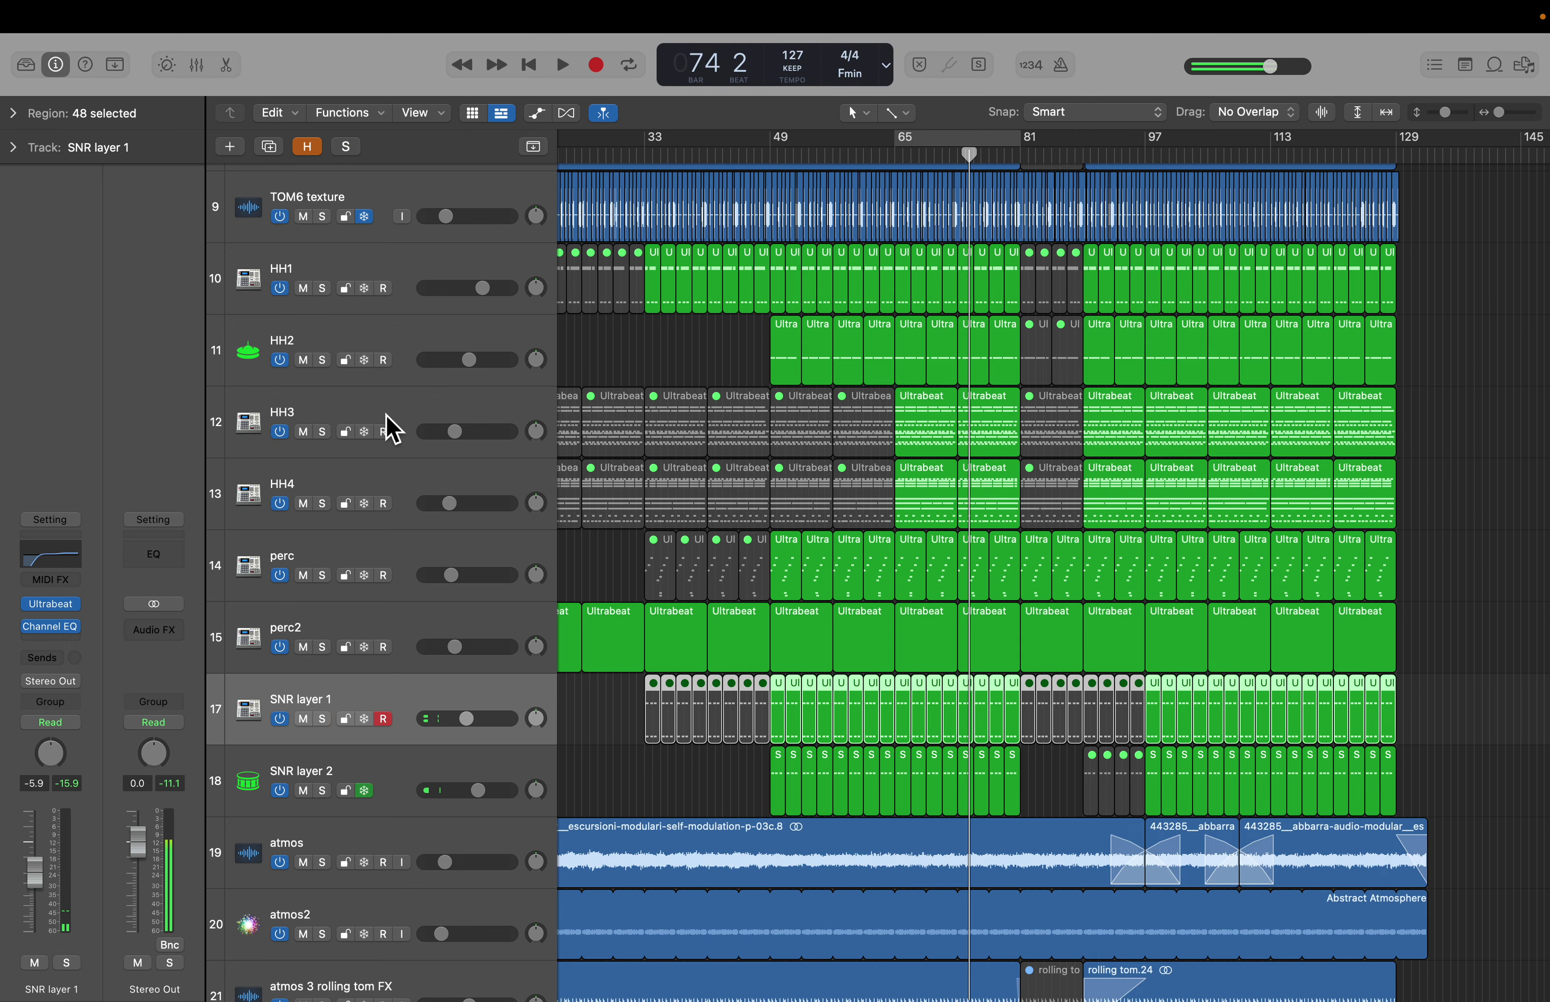
{"action": "left_click", "coordinate": [717, 807]}
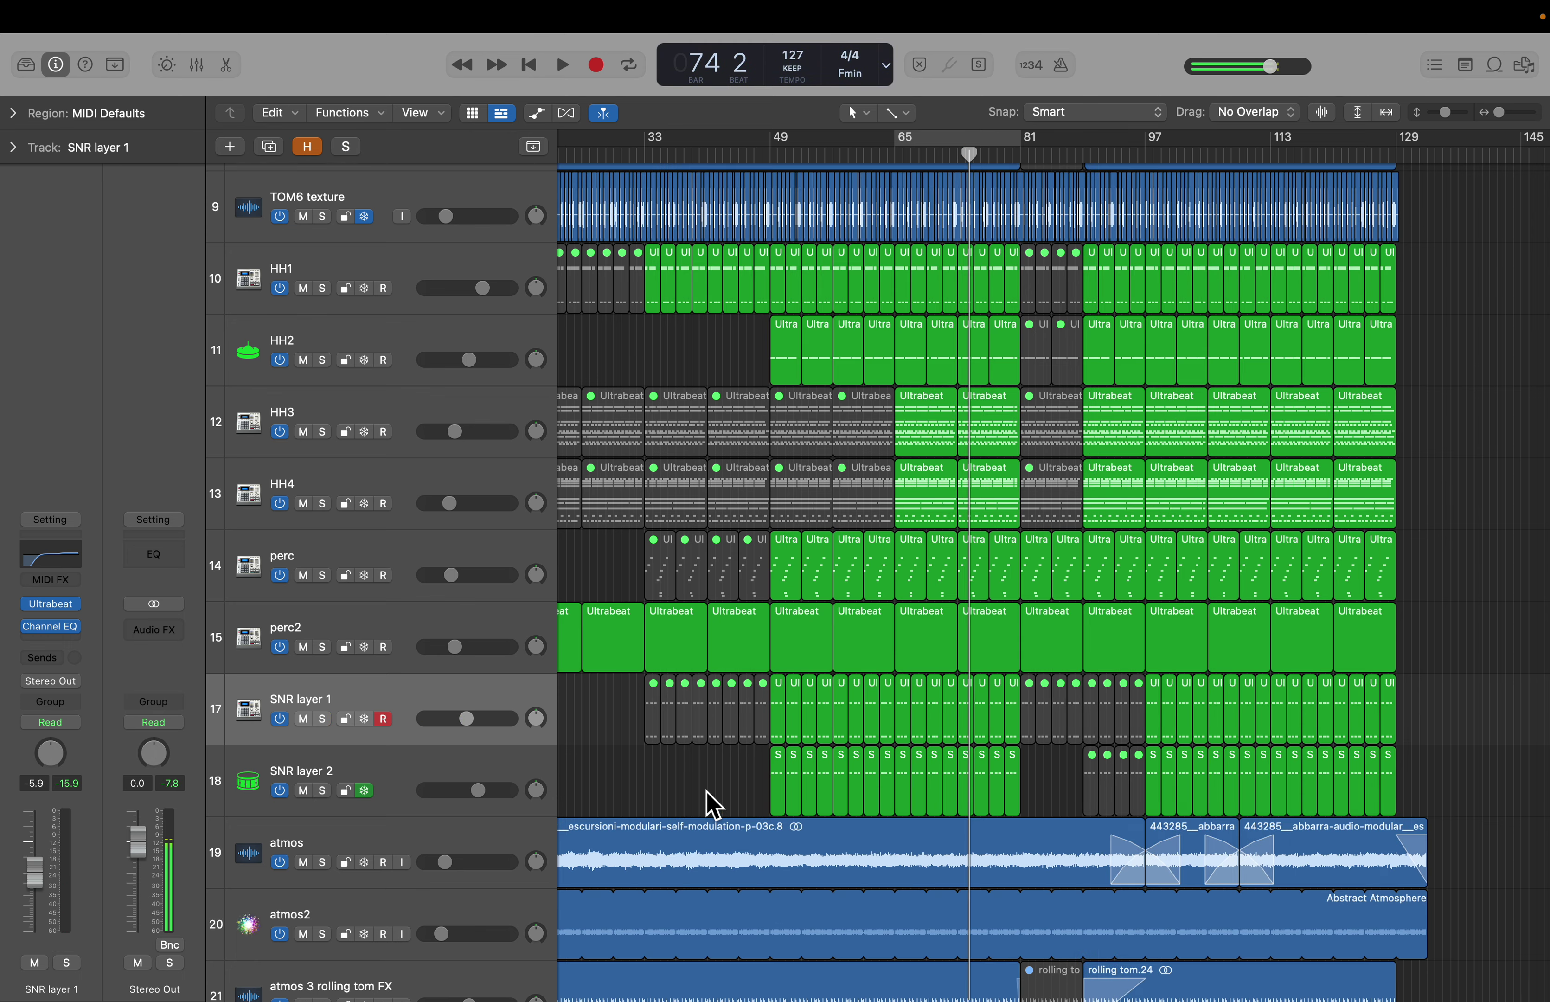
{"action": "key", "text": "z"}
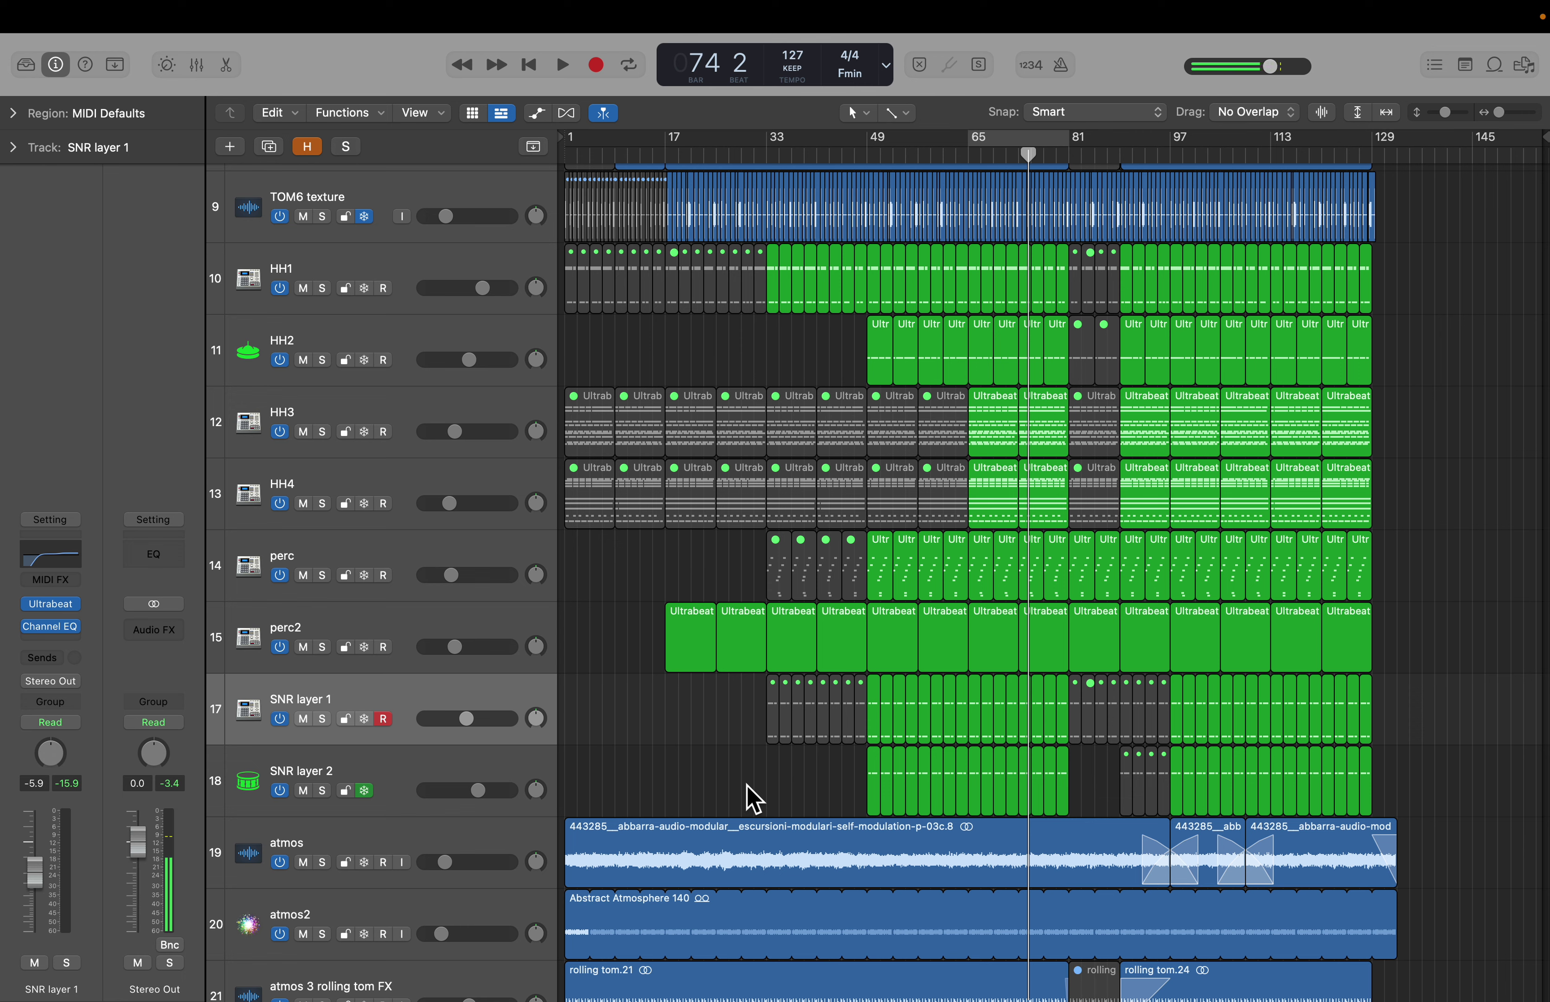
Step: Examine the Snappy Snare settings in the Drum Synth on the SNR layer 2 track
{"action": "left_click", "coordinate": [393, 773]}
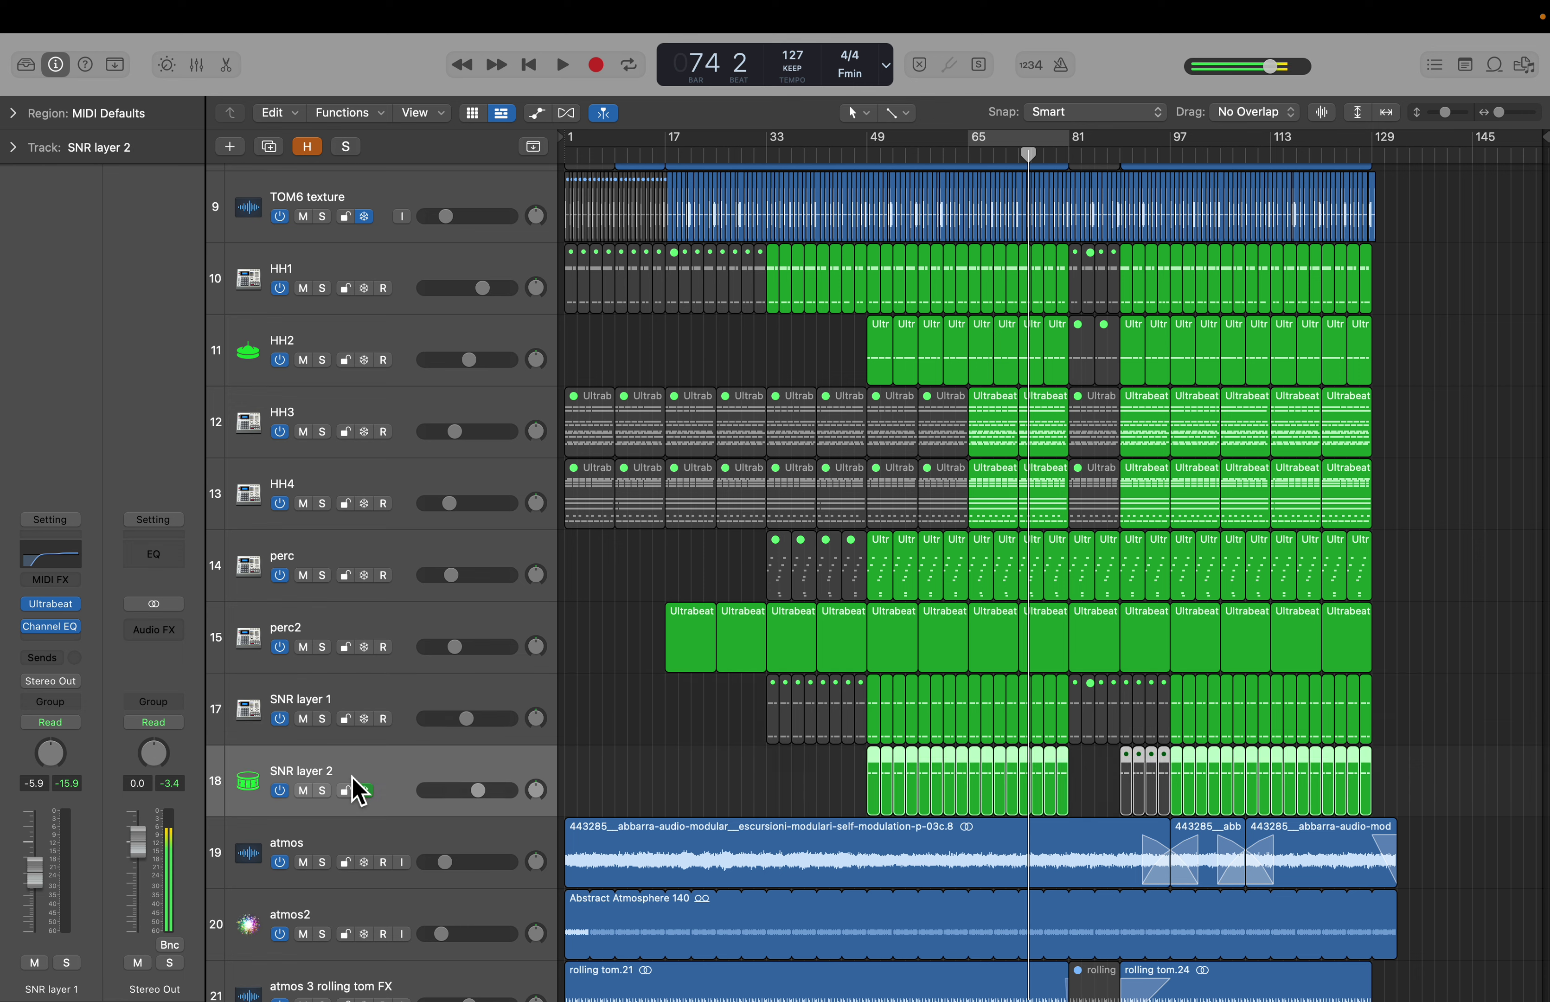
{"action": "left_click", "coordinate": [57, 616]}
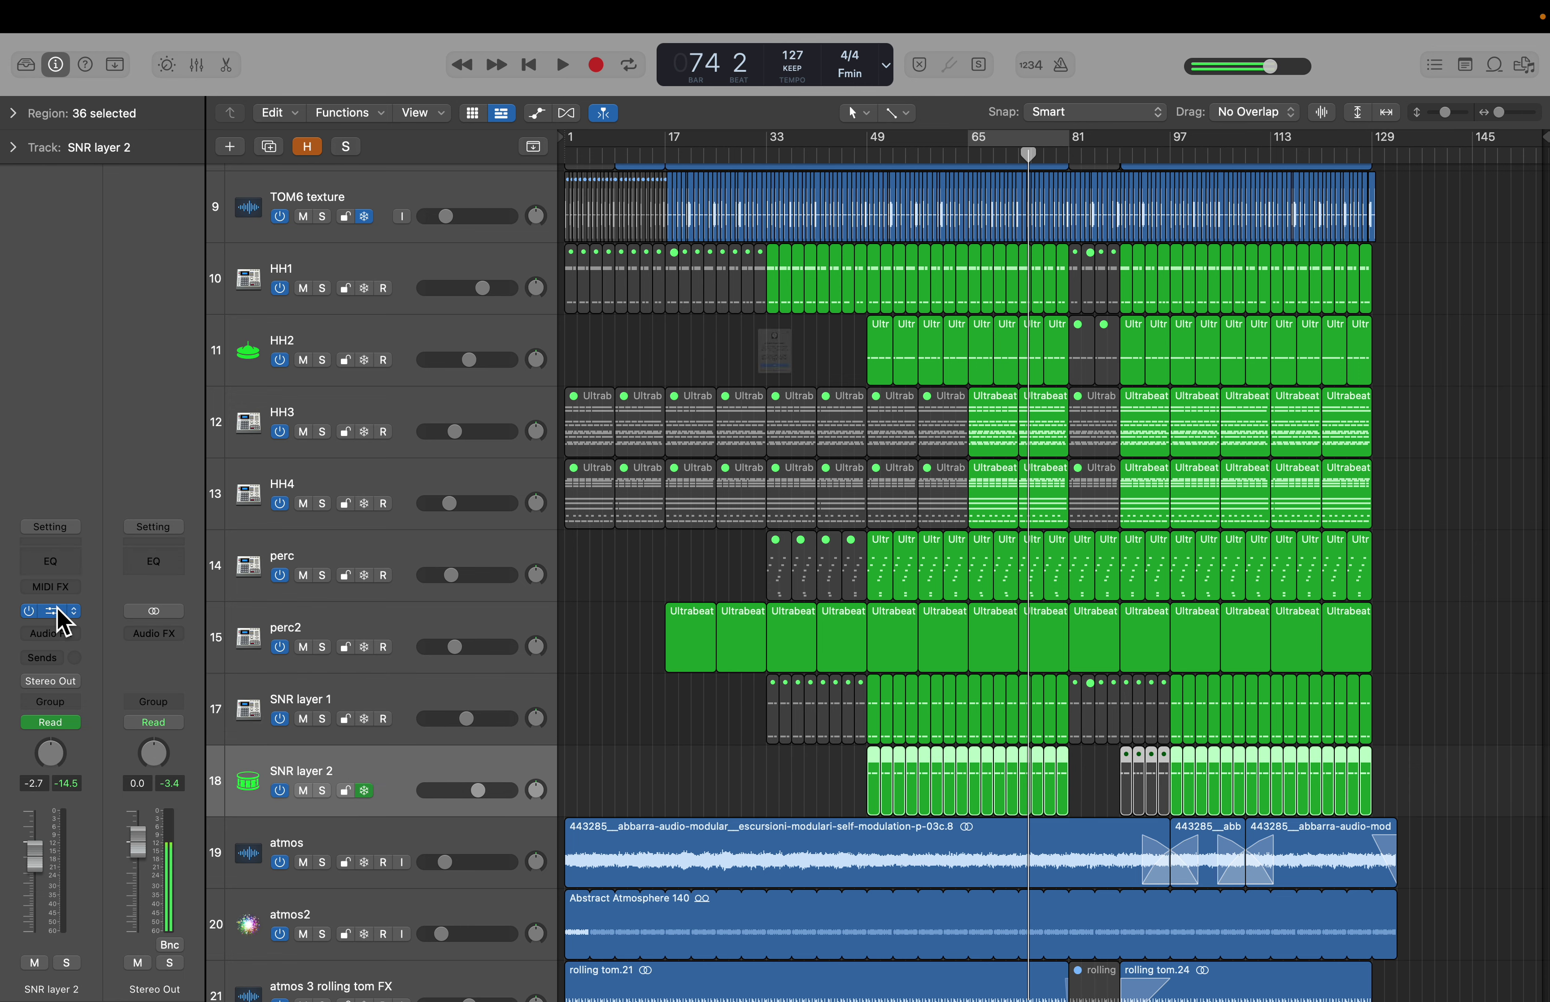
{"action": "left_click", "coordinate": [838, 449]}
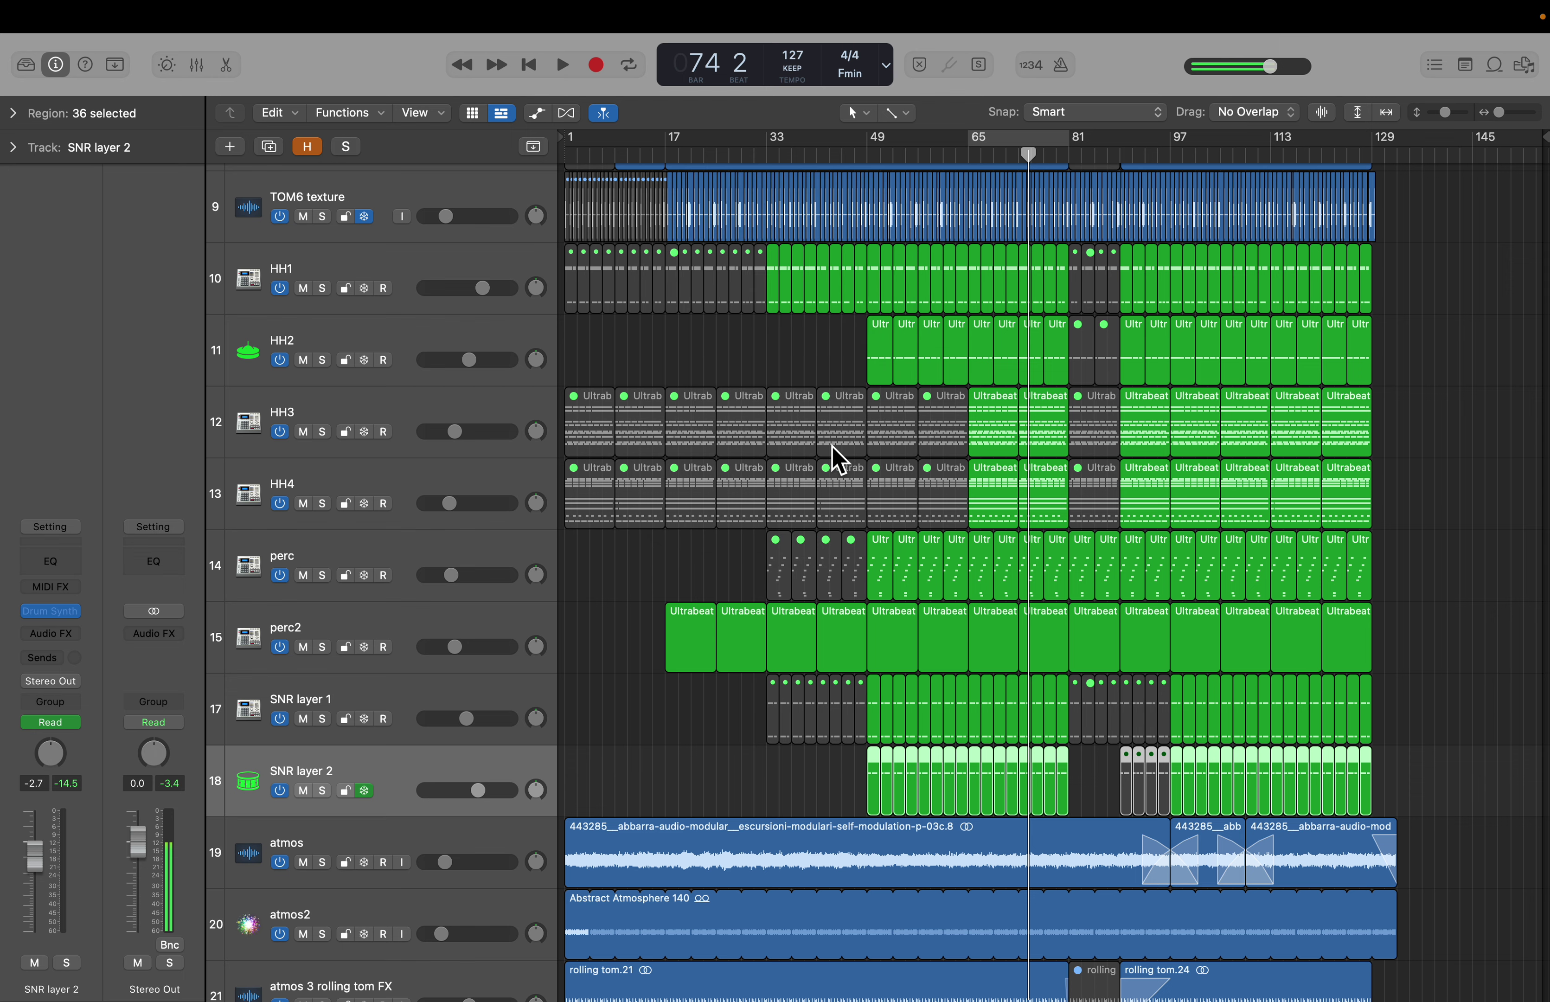
{"action": "left_click", "coordinate": [53, 611]}
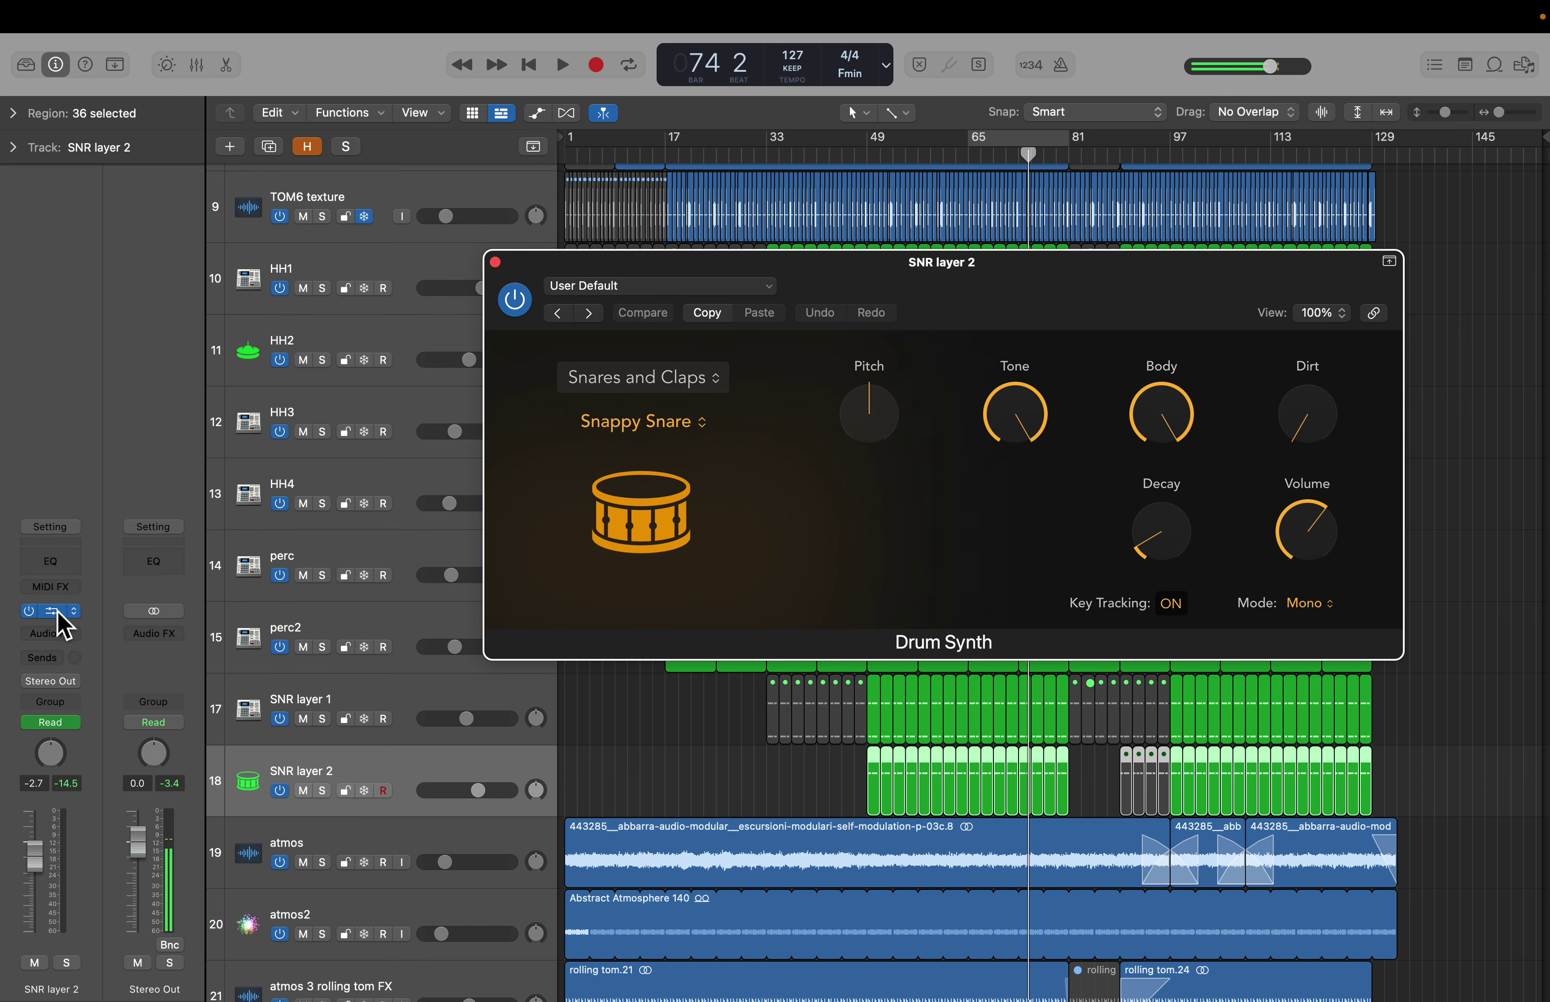
{"action": "left_click", "coordinate": [495, 262]}
Step: Open the Ultrabeat instrument on the SNR layer 1 track for a quick look and close it
{"action": "left_click", "coordinate": [404, 701]}
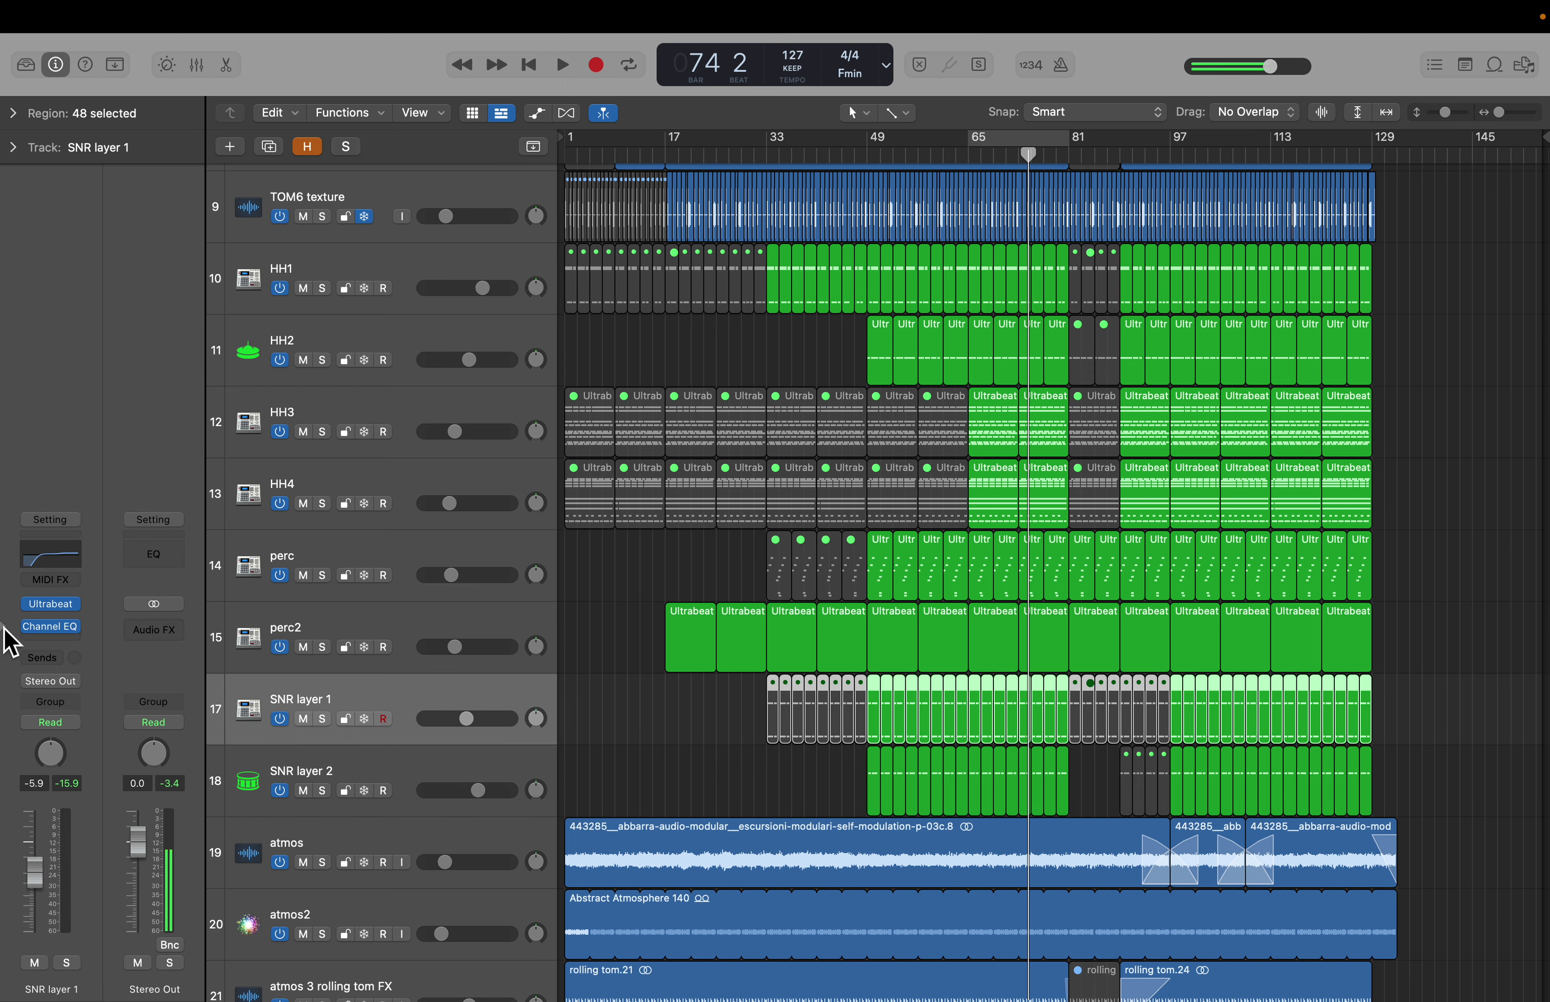
{"action": "left_click", "coordinate": [55, 604]}
{"action": "left_click", "coordinate": [495, 226]}
Step: Show track automation and reveal the Drum Synth Decay lane beneath the SNR layer 2 track
{"action": "left_click", "coordinate": [520, 775]}
{"action": "key", "text": "a"}
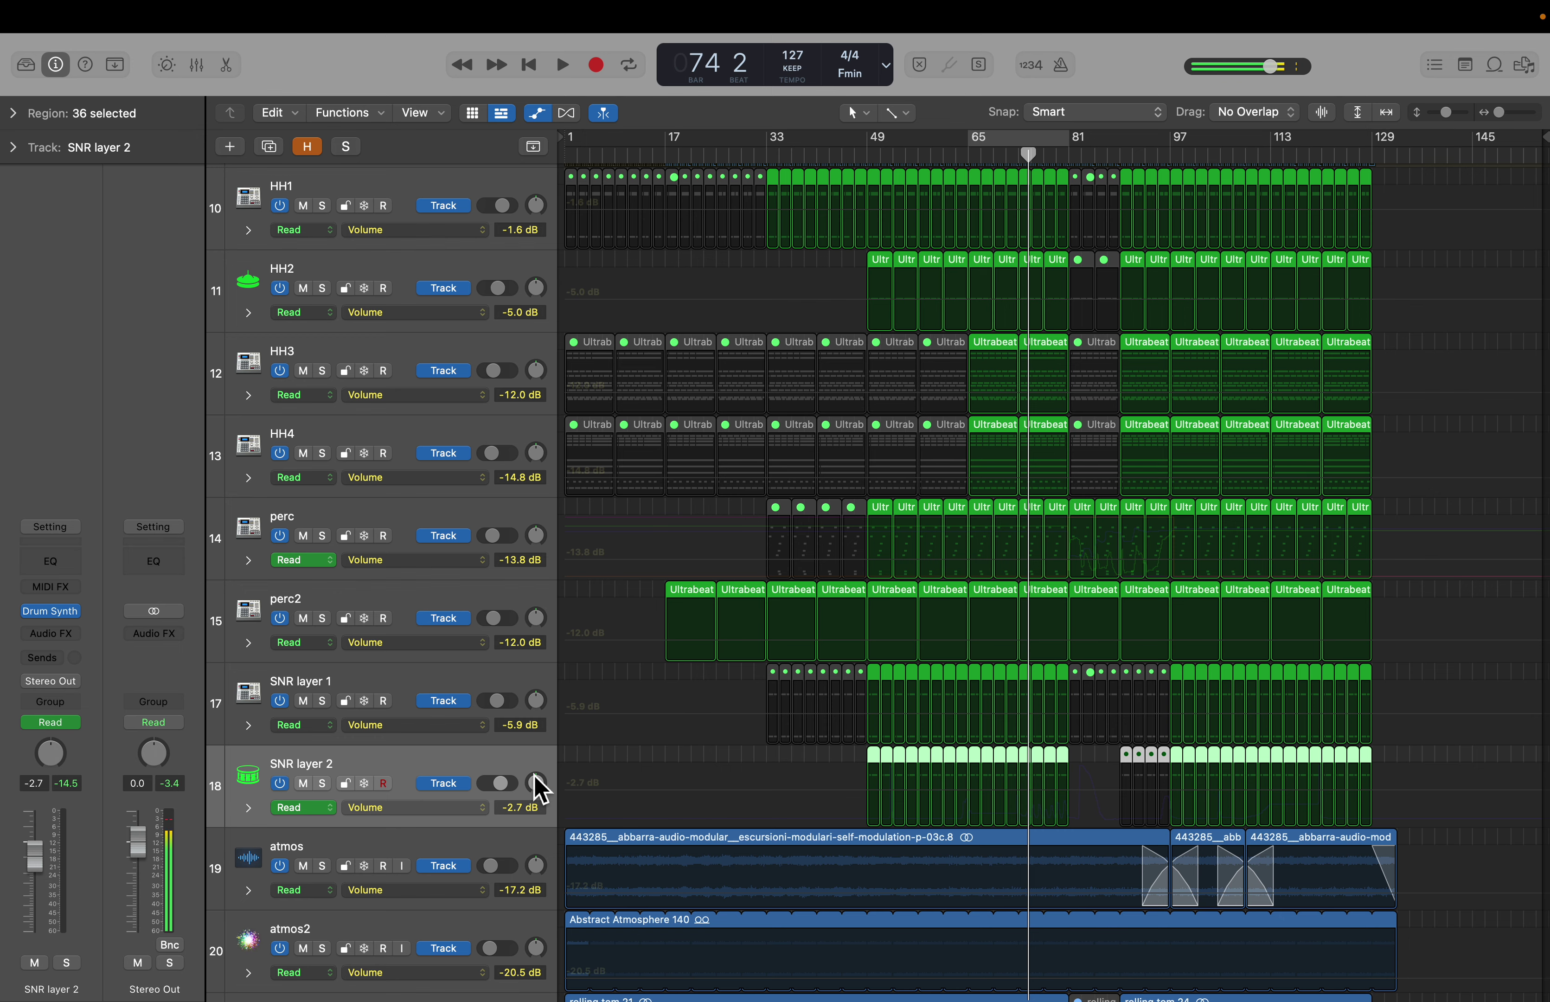
{"action": "left_click", "coordinate": [249, 809]}
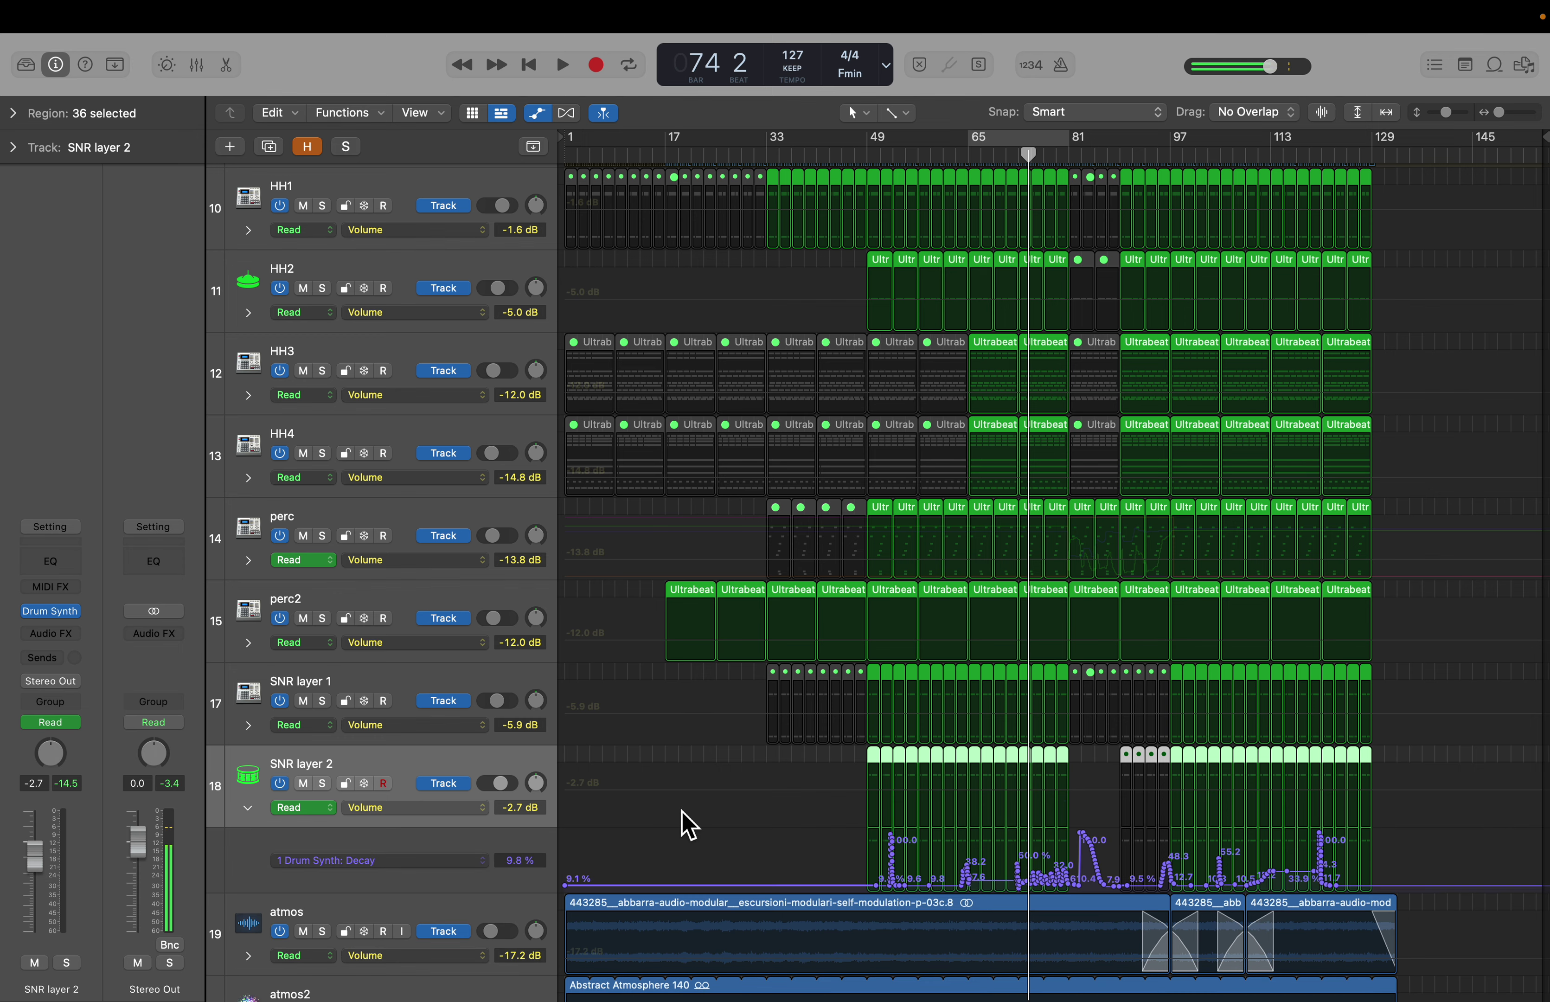
{"action": "scroll", "coordinate": [688, 826], "scroll_direction": "down", "scroll_amount": 3}
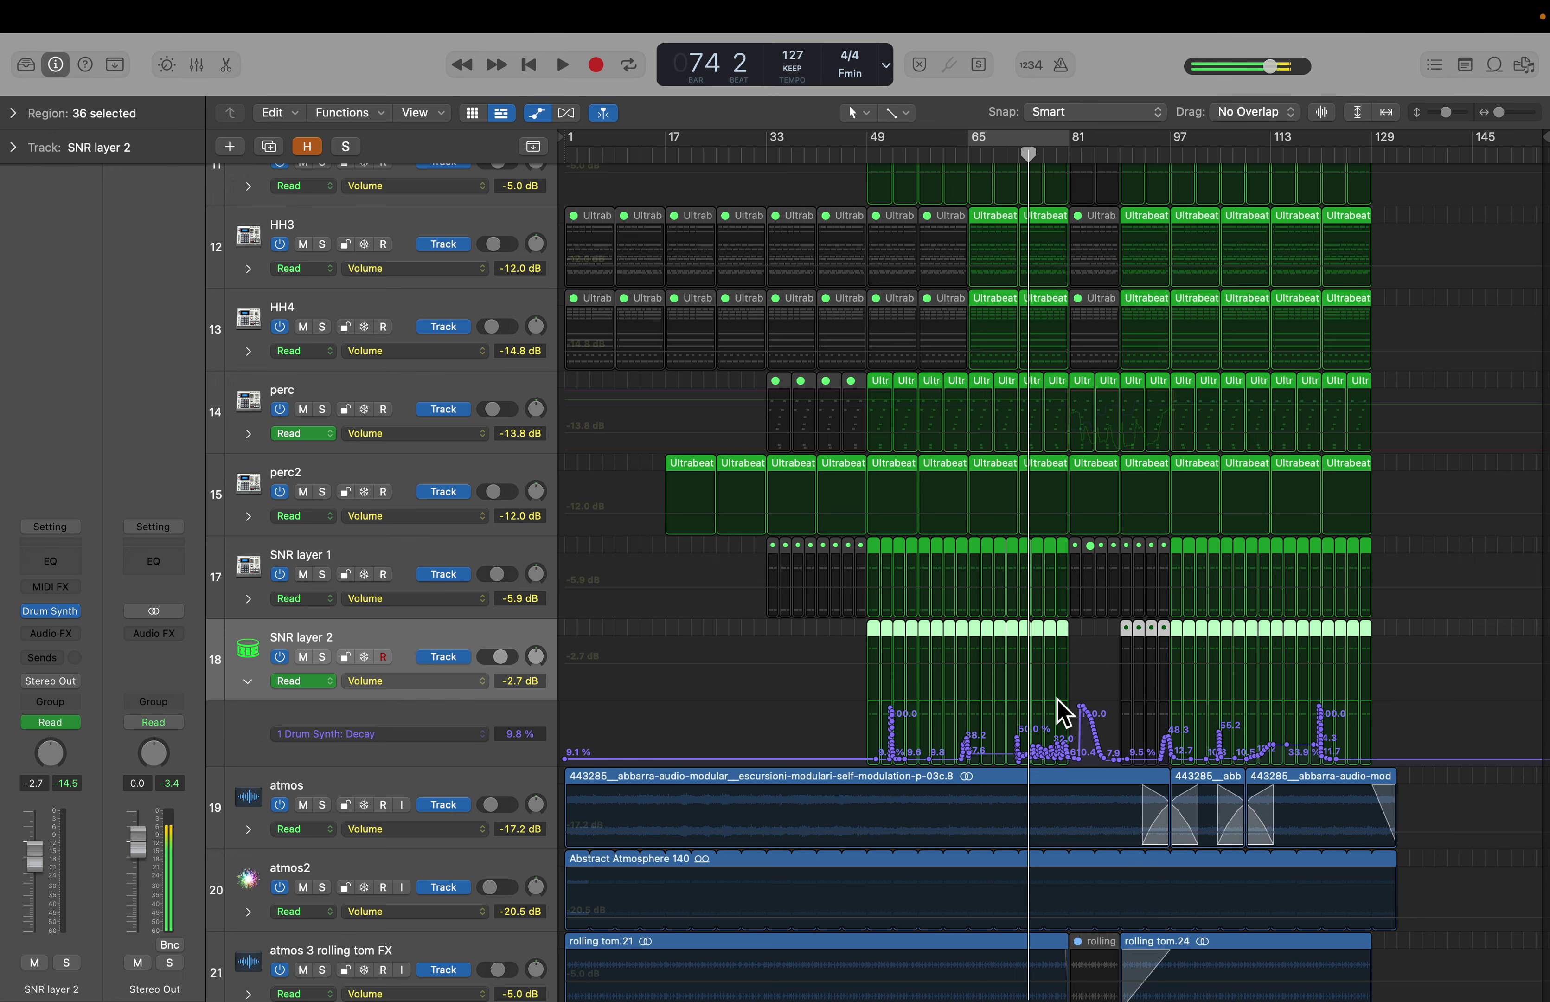
Step: Audition SNR layer 2 soloed from bar 52 beat 2 through the Decay automation peak, then unsolo it
{"action": "key", "text": "super+Right"}
{"action": "key", "text": "super+Right"}
{"action": "key", "text": "super+Right"}
{"action": "key", "text": "super+Right"}
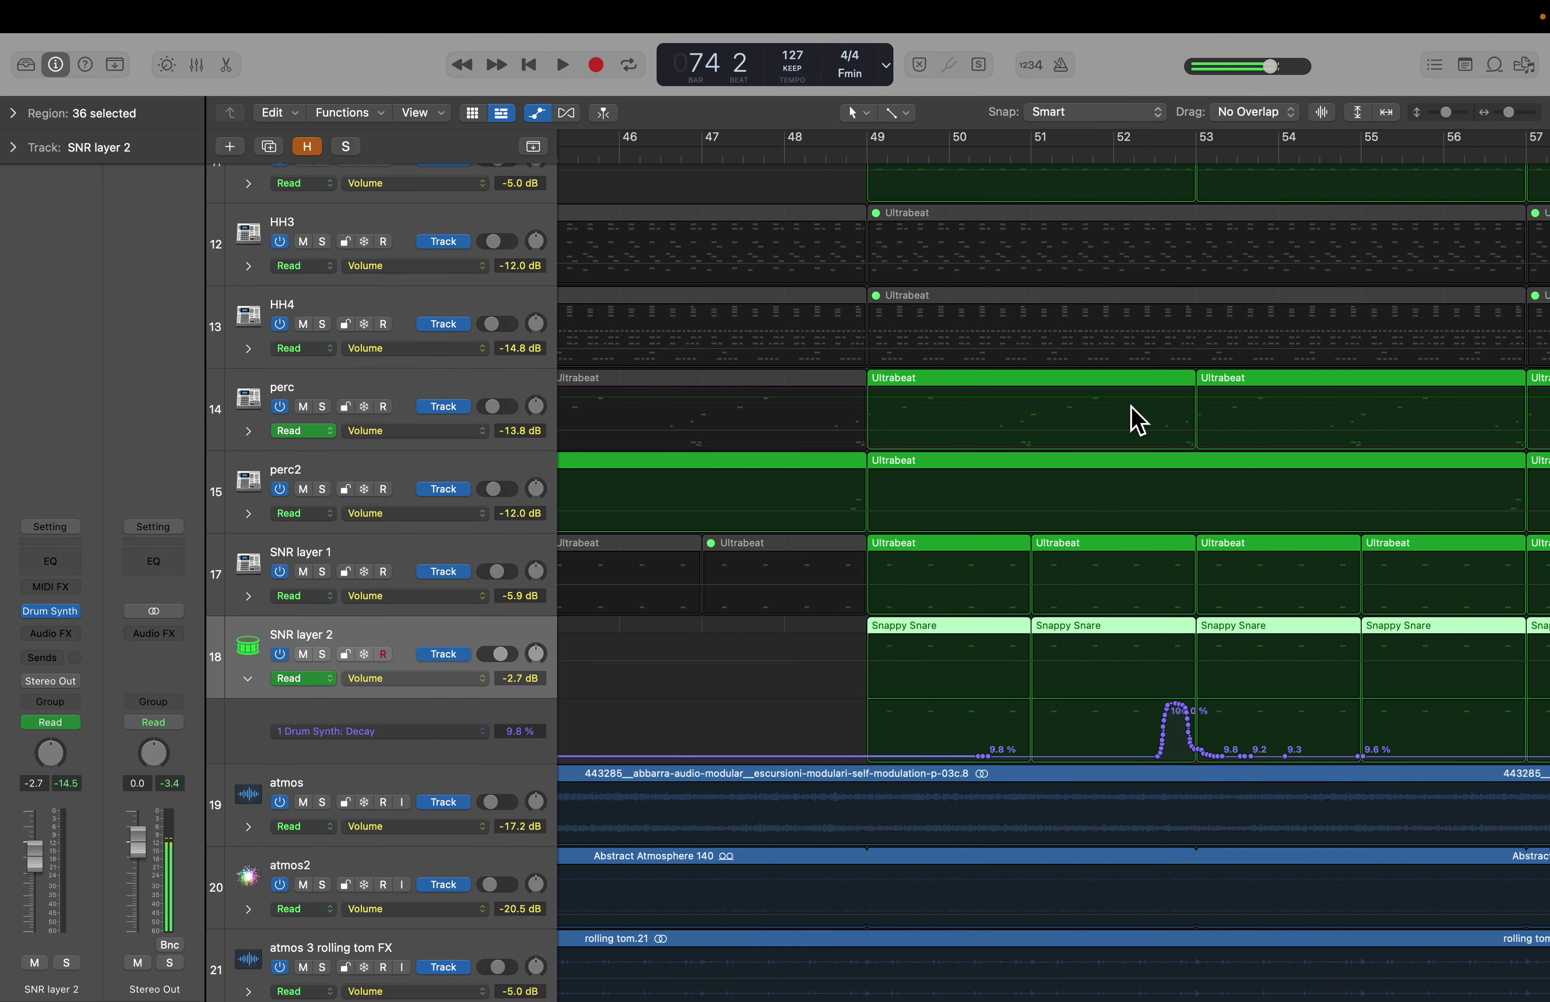
{"action": "left_click", "coordinate": [1134, 155]}
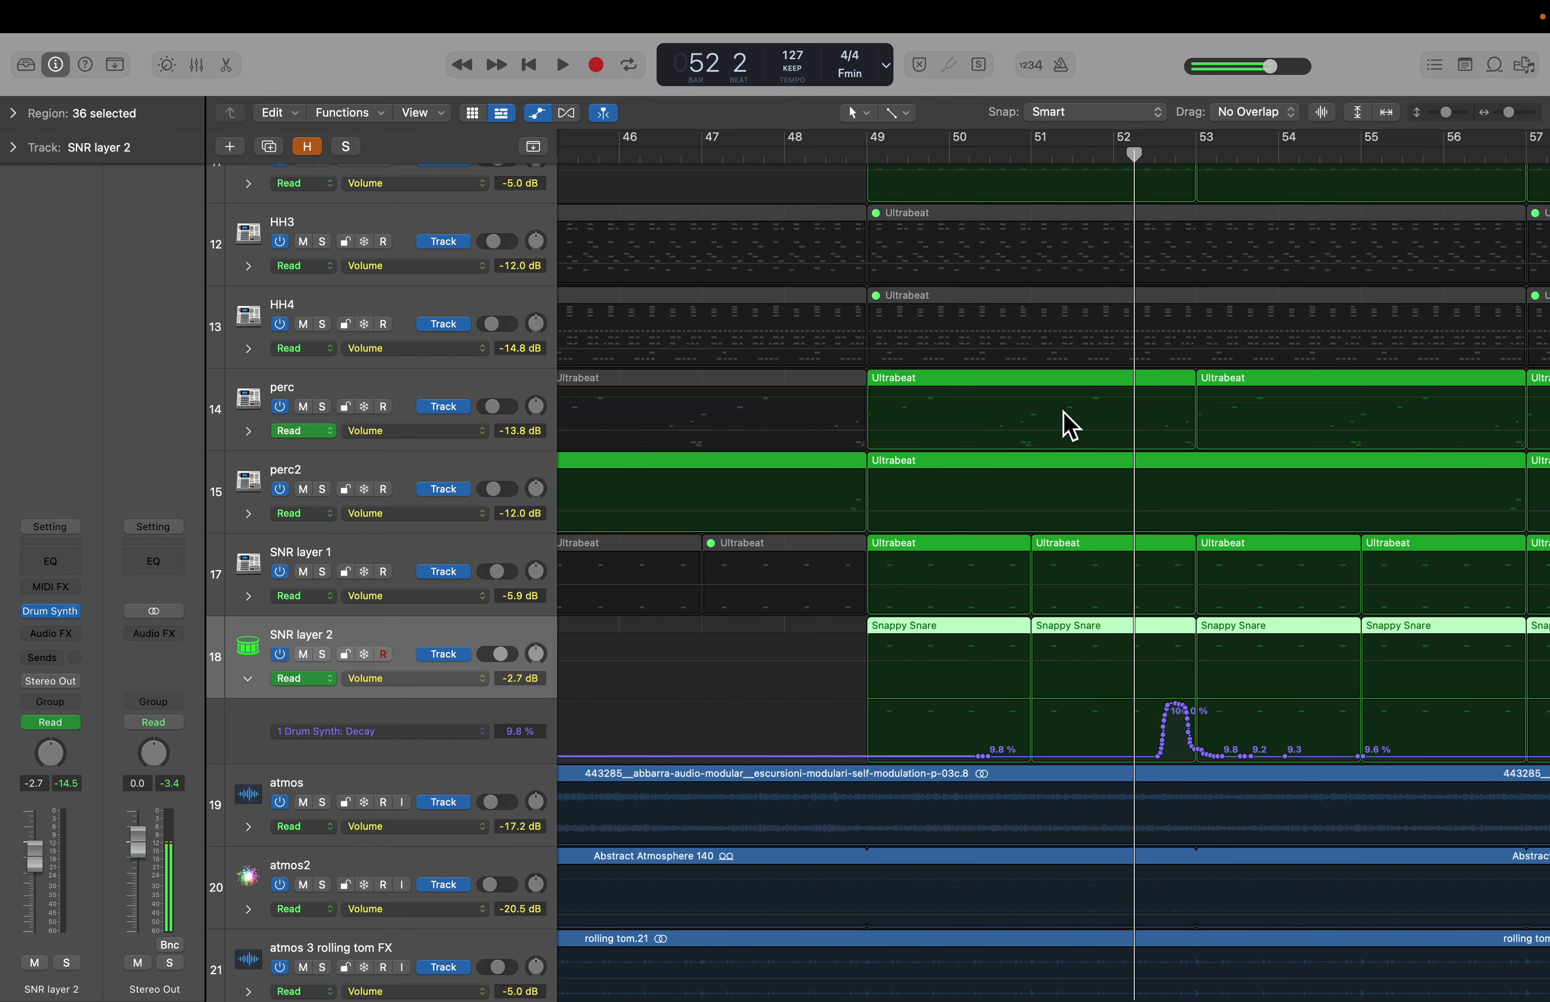
{"action": "key", "text": "s"}
{"action": "key", "text": "space"}
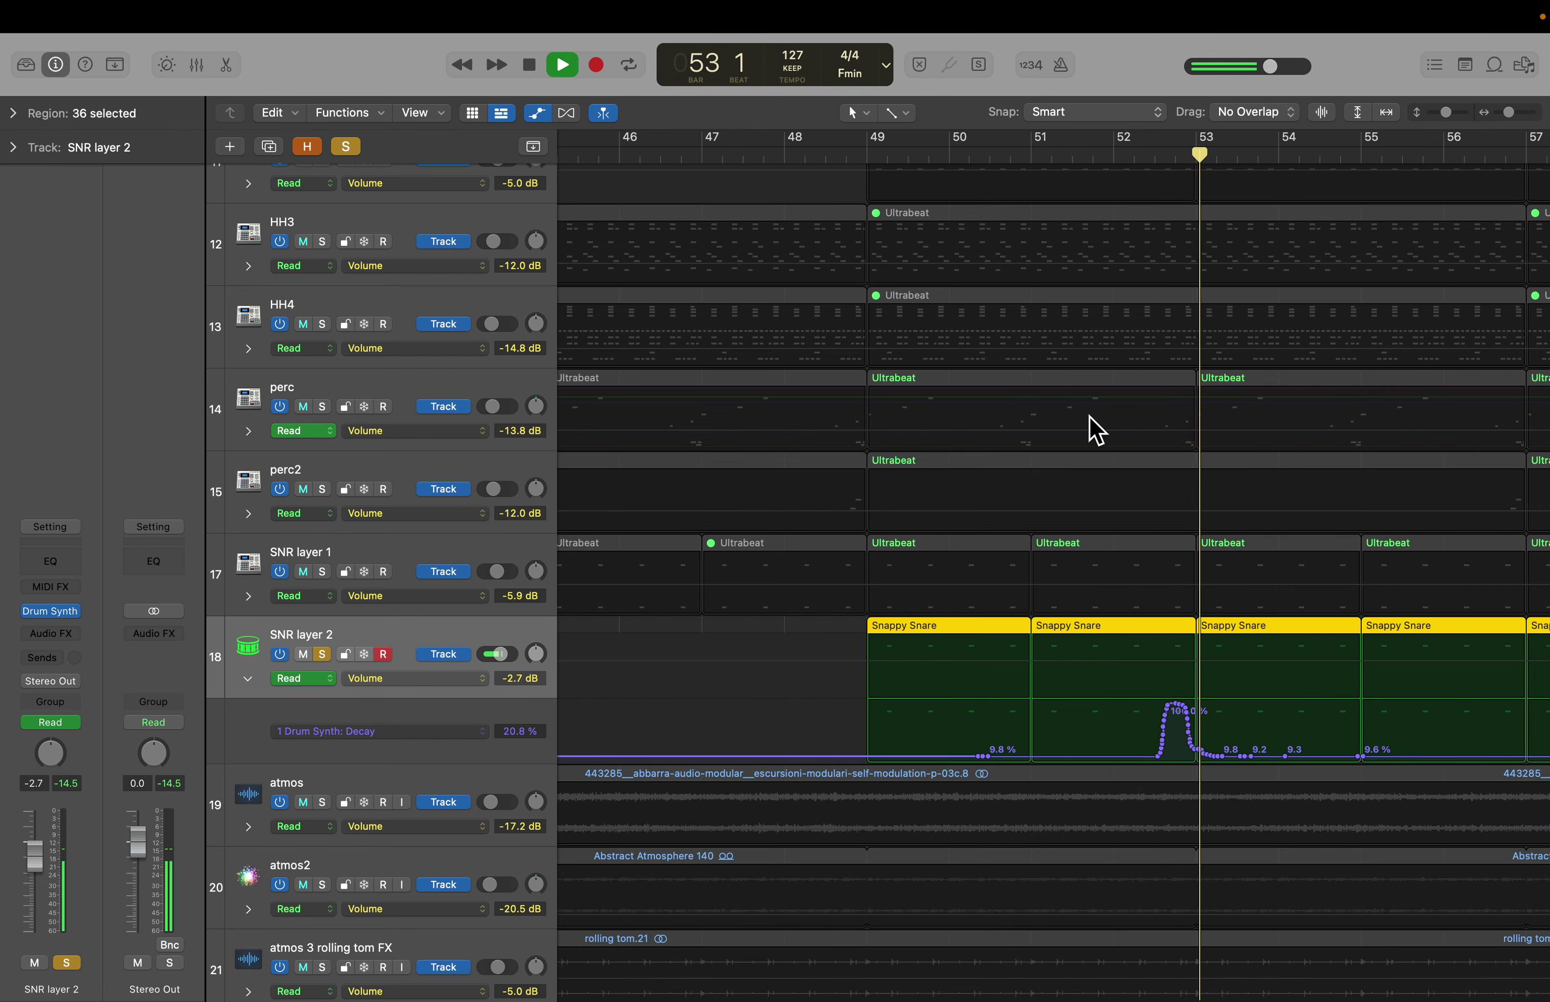
{"action": "key", "text": "space"}
{"action": "left_click", "coordinate": [346, 147]}
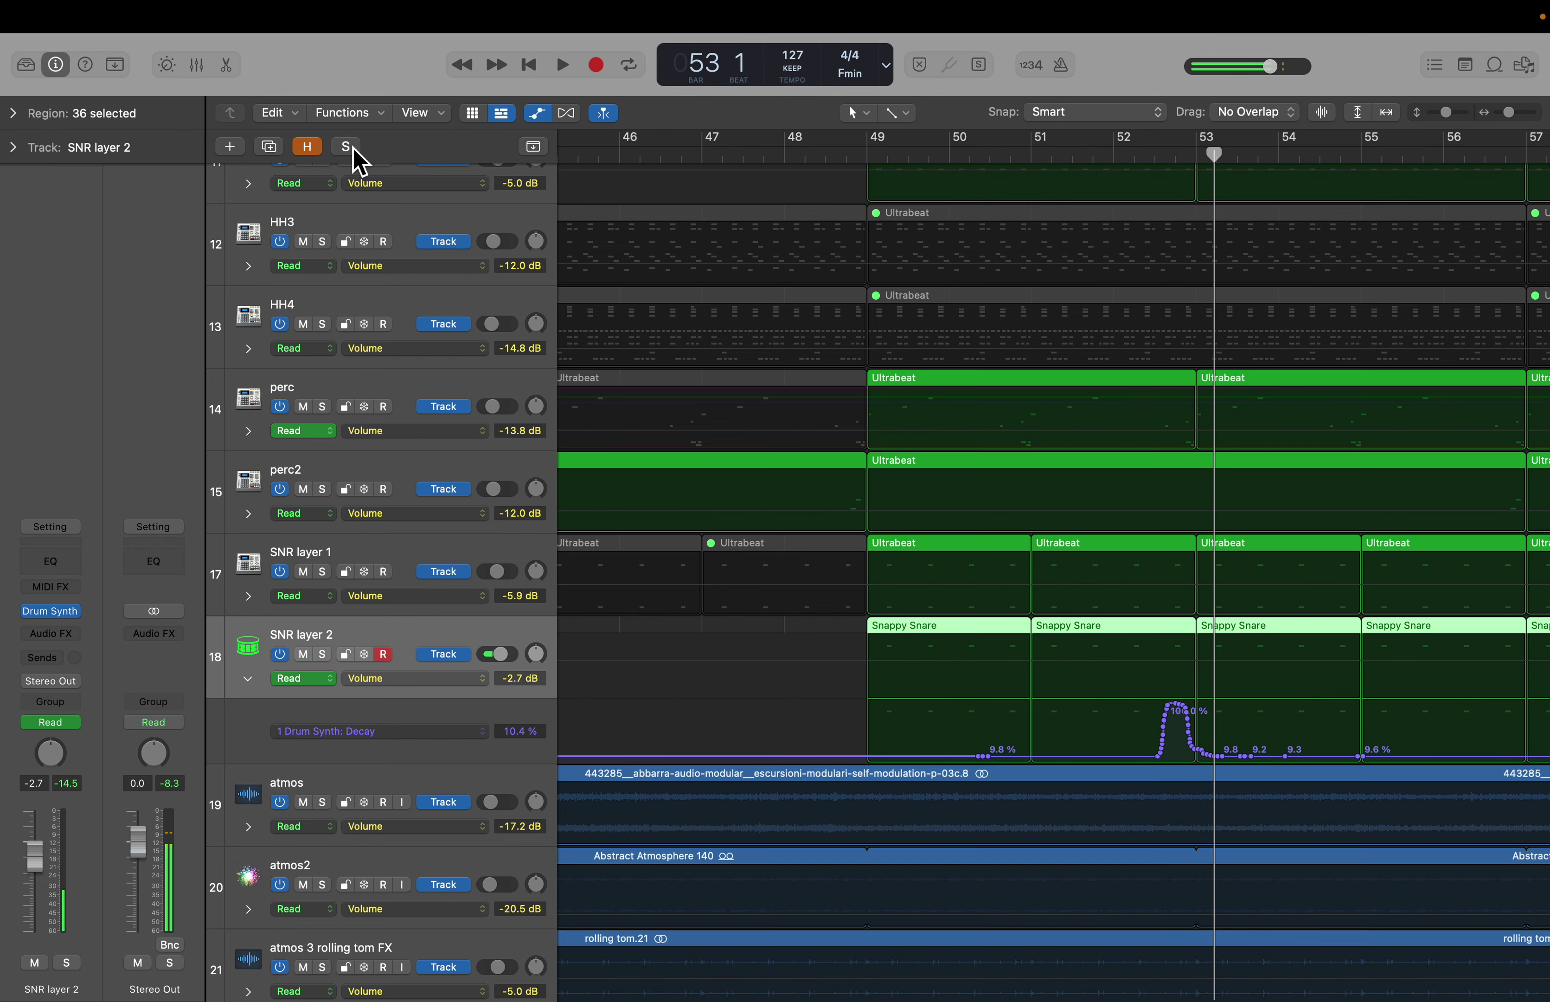
Step: Hide track automation and return to the overview of the full arrangement
{"action": "key", "text": "a"}
{"action": "key", "text": "z"}
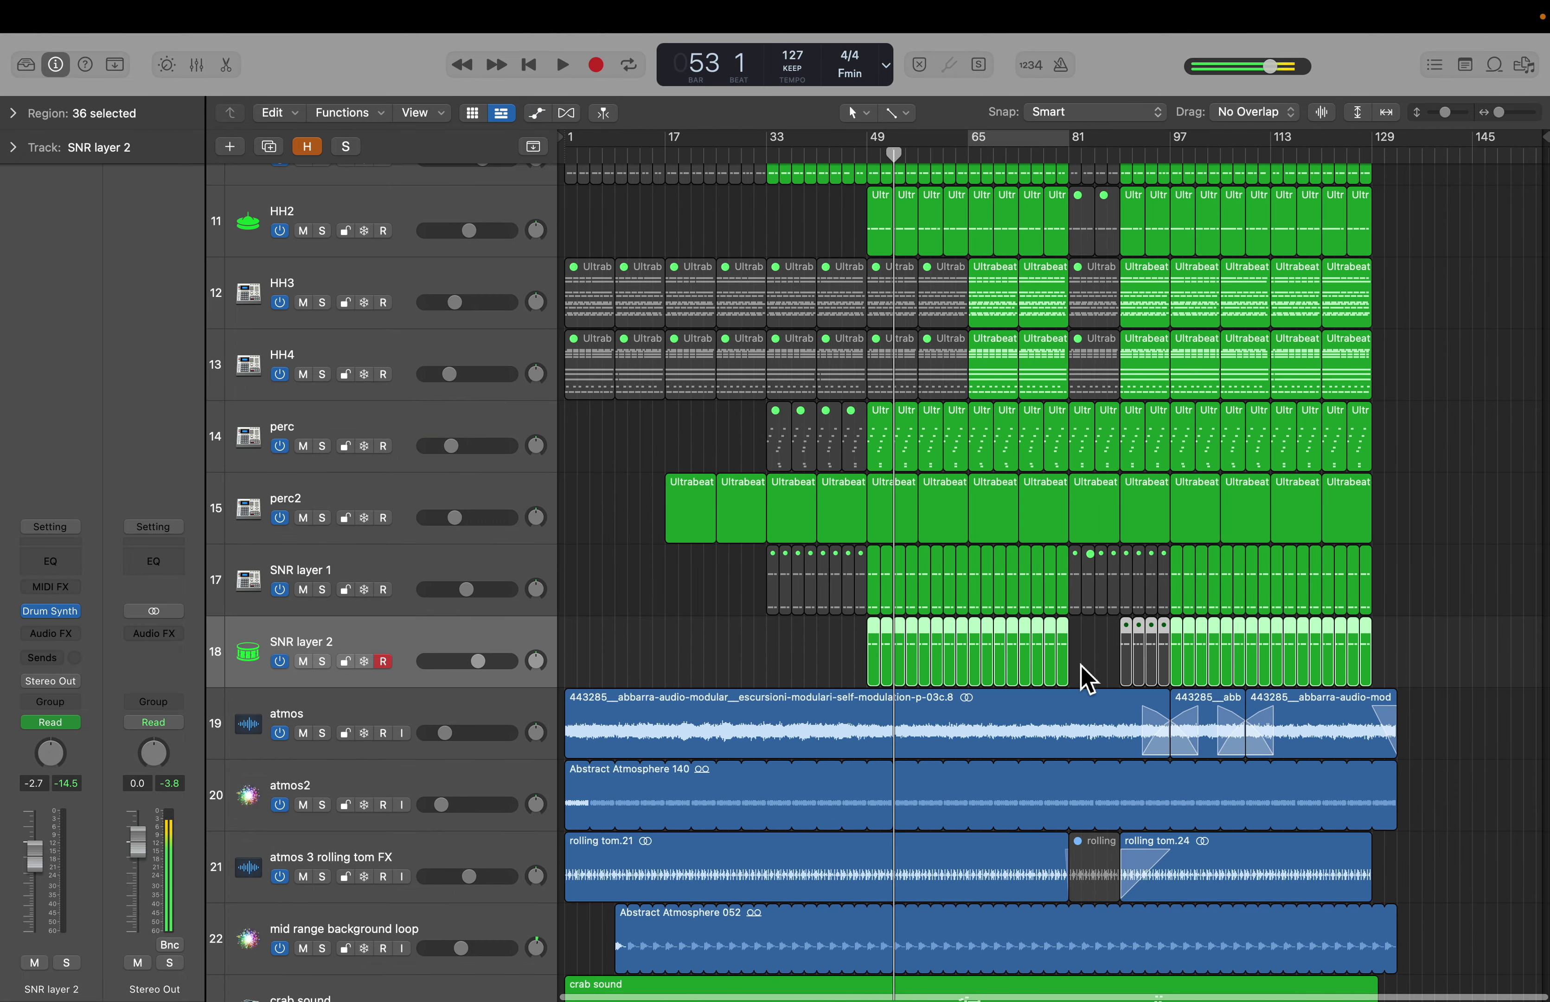
{"action": "scroll", "coordinate": [552, 758], "scroll_direction": "down", "scroll_amount": 3}
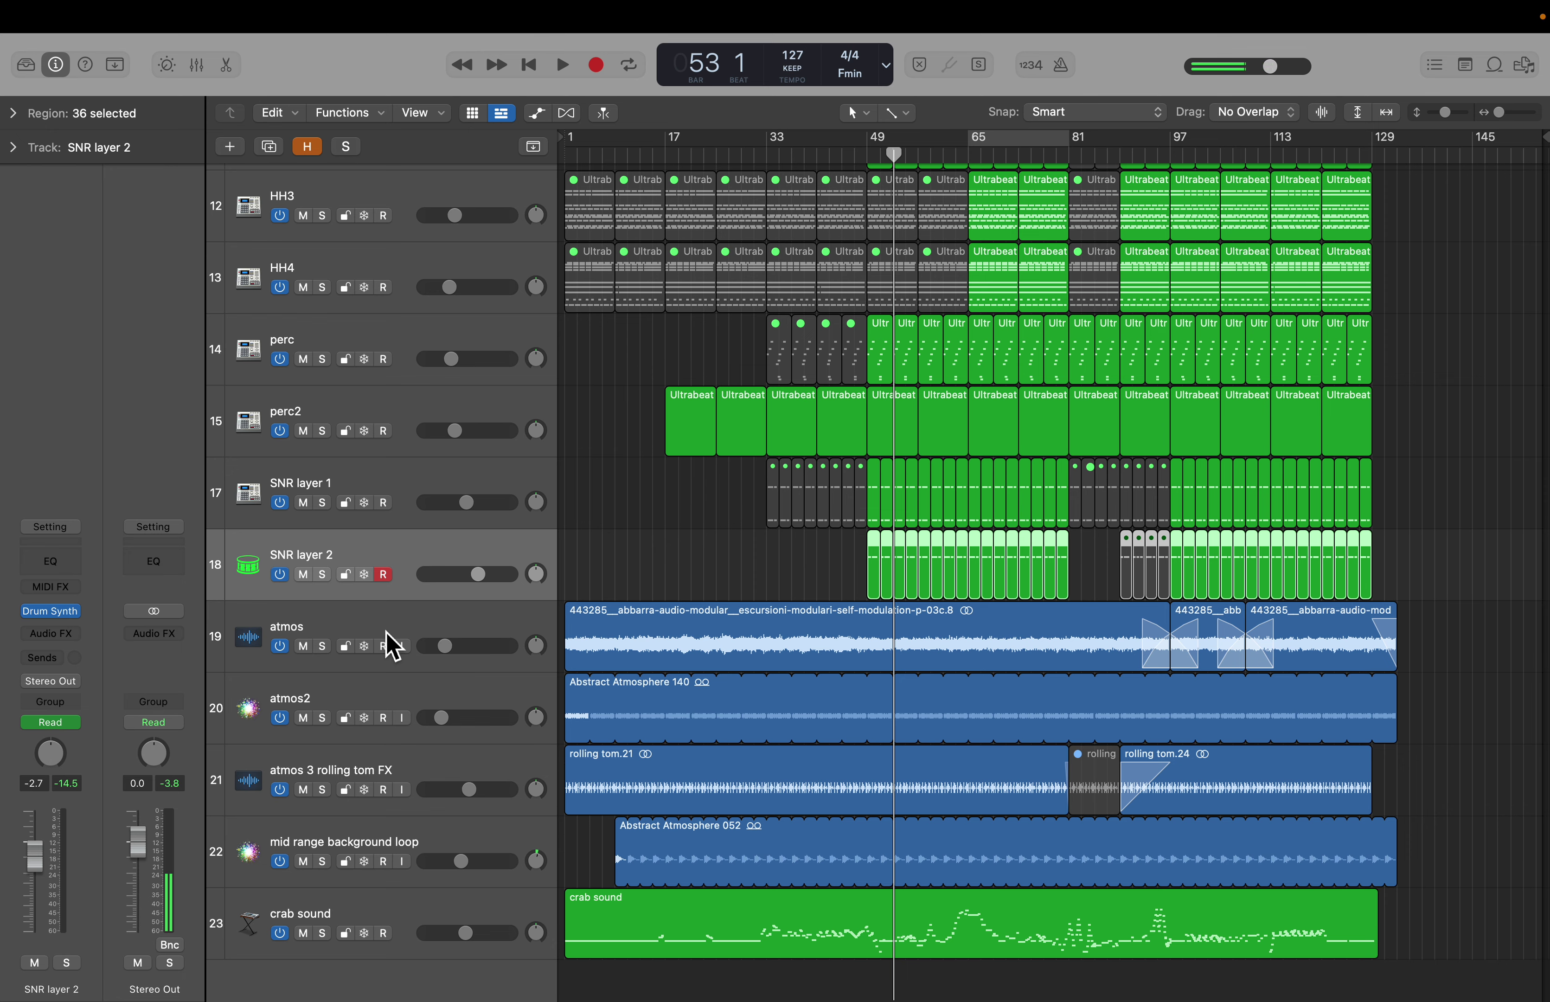
Step: Solo all drum tracks from Tight Kick to SNR layer 2 and play them from bar 53
{"action": "scroll", "coordinate": [391, 645], "scroll_direction": "up", "scroll_amount": 10}
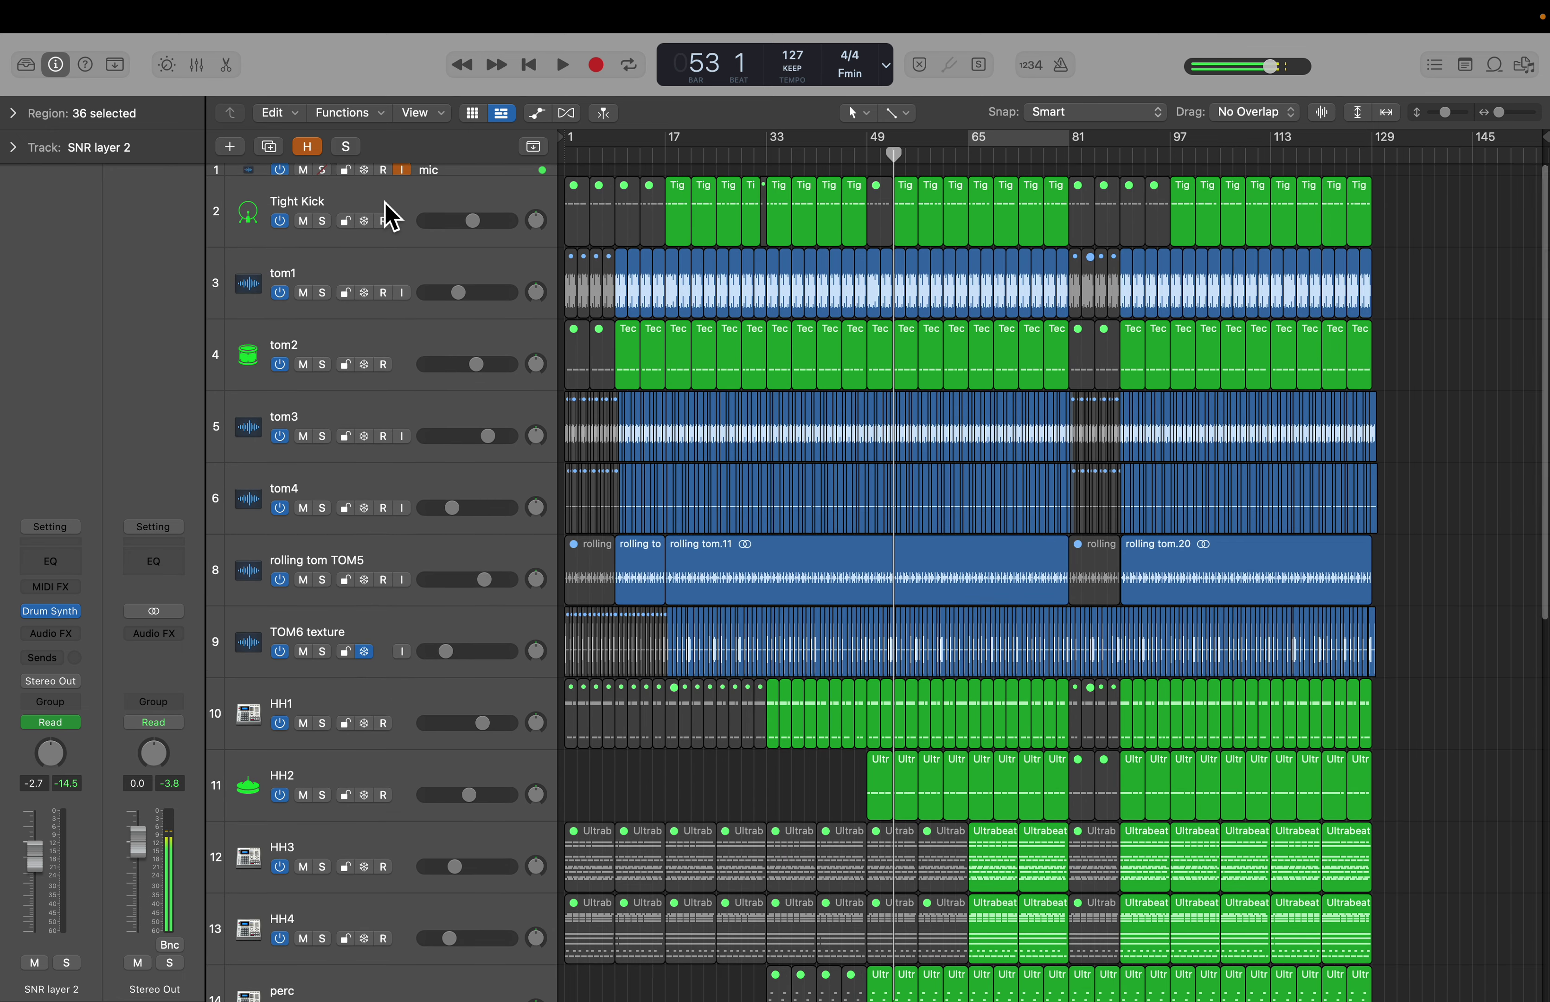
{"action": "key", "text": "super+a"}
{"action": "left_click", "coordinate": [324, 222]}
{"action": "key", "text": "space"}
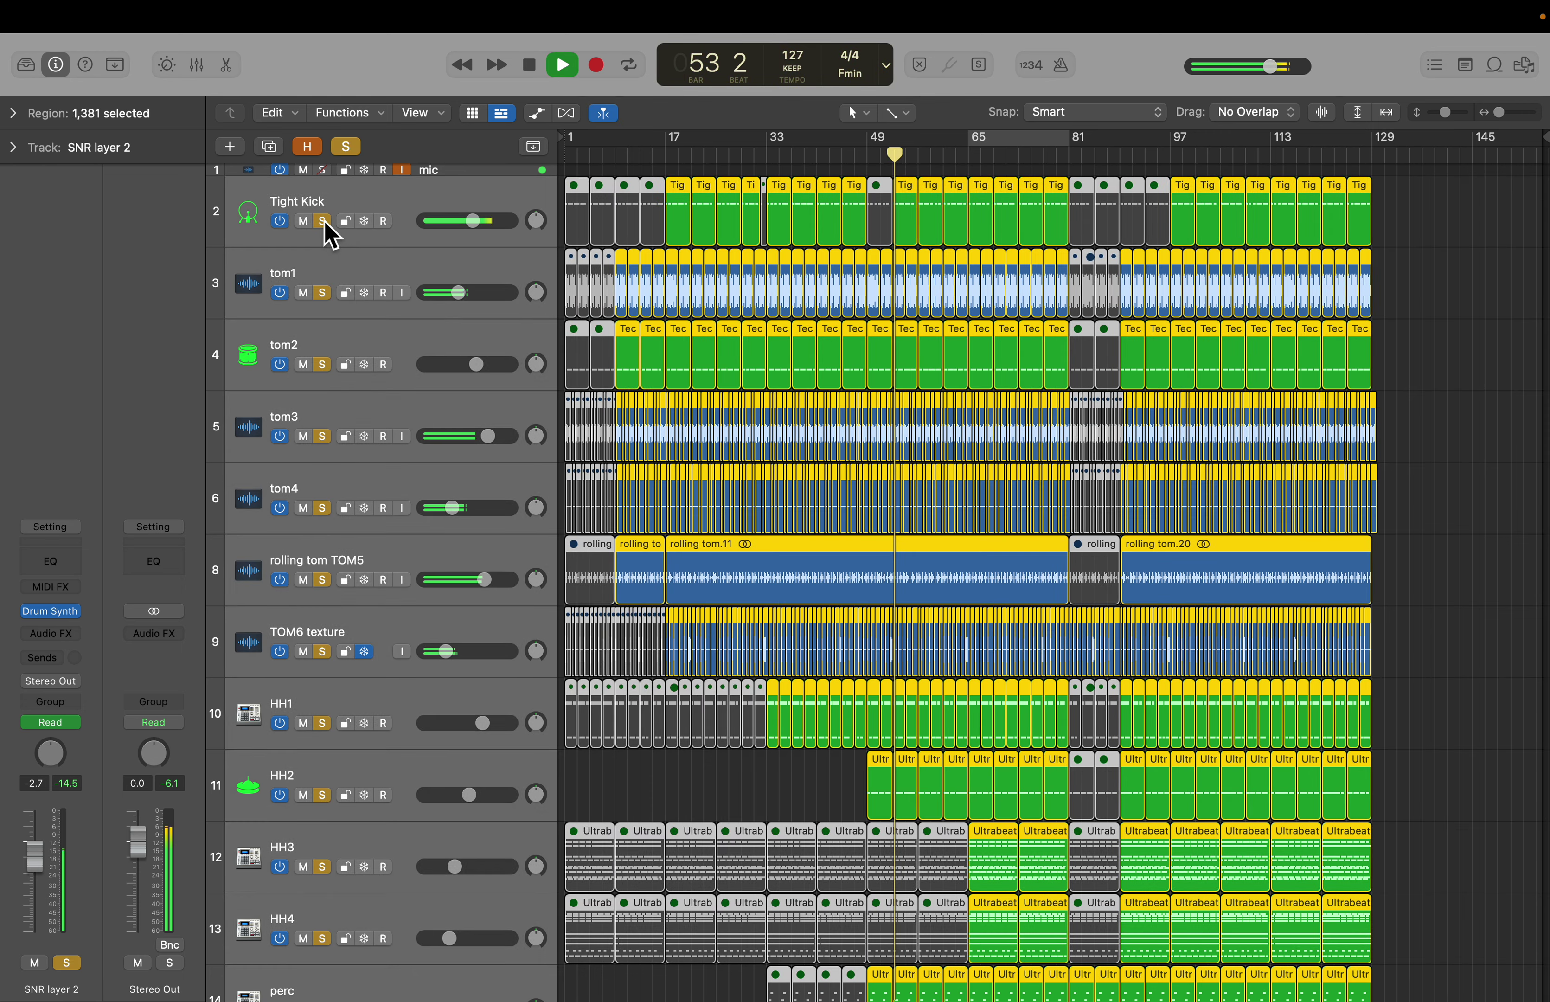
{"action": "scroll", "coordinate": [648, 463], "scroll_direction": "down", "scroll_amount": 7}
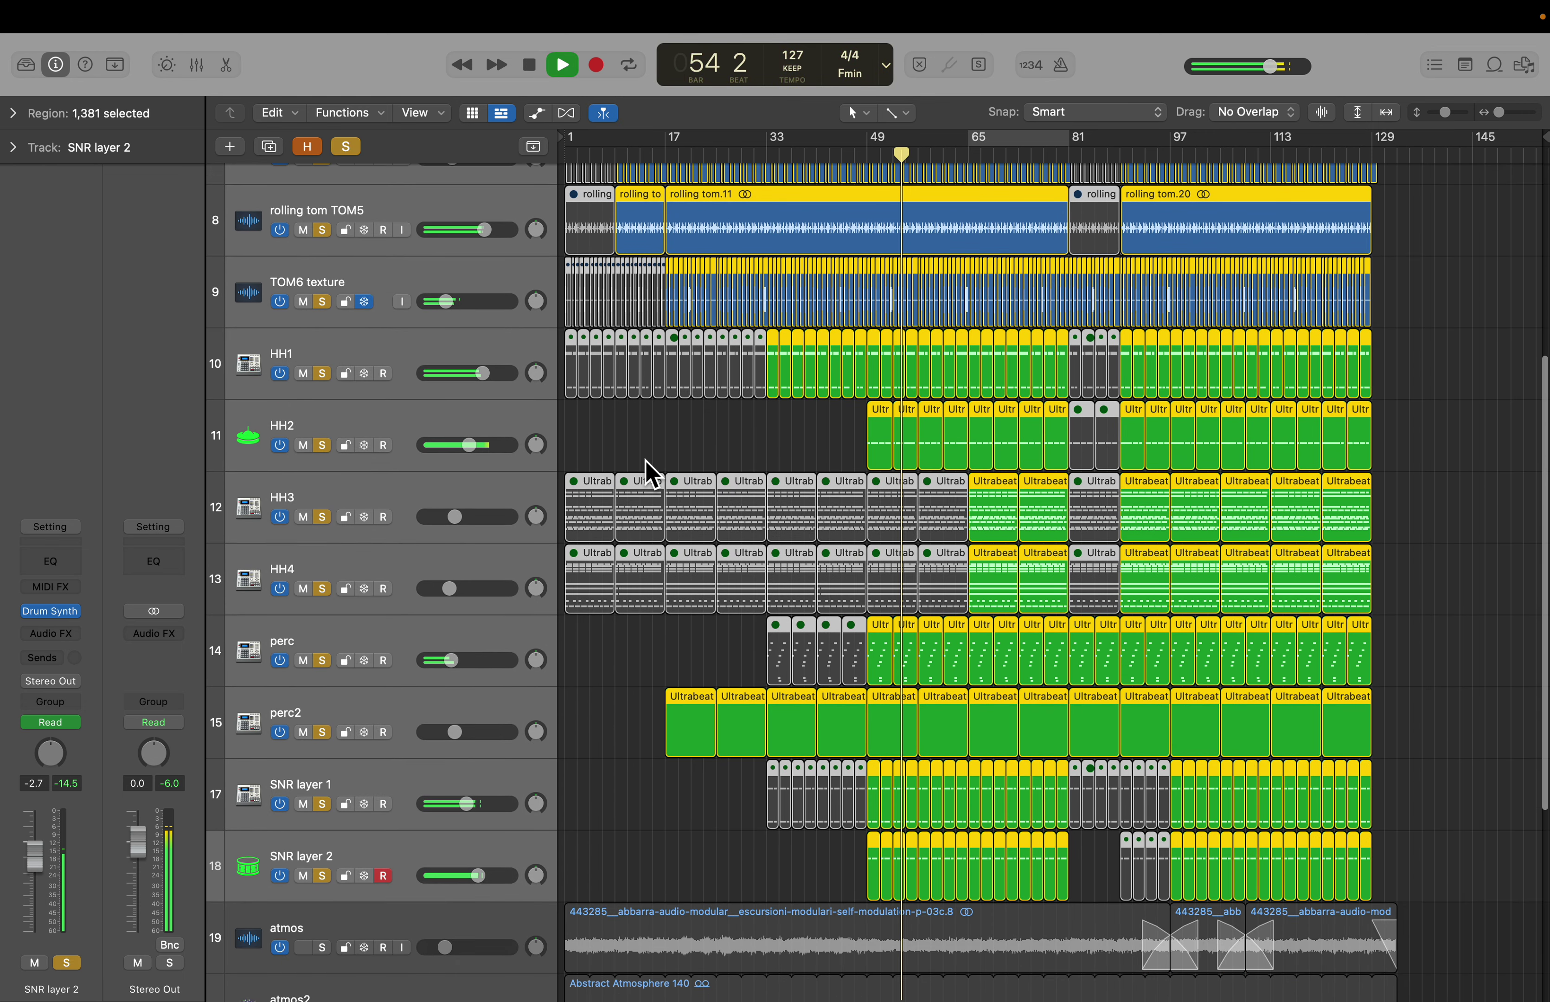
Step: Audition the soloed drum tracks from bar 92, stop playback and unsolo them
{"action": "left_click", "coordinate": [1139, 160]}
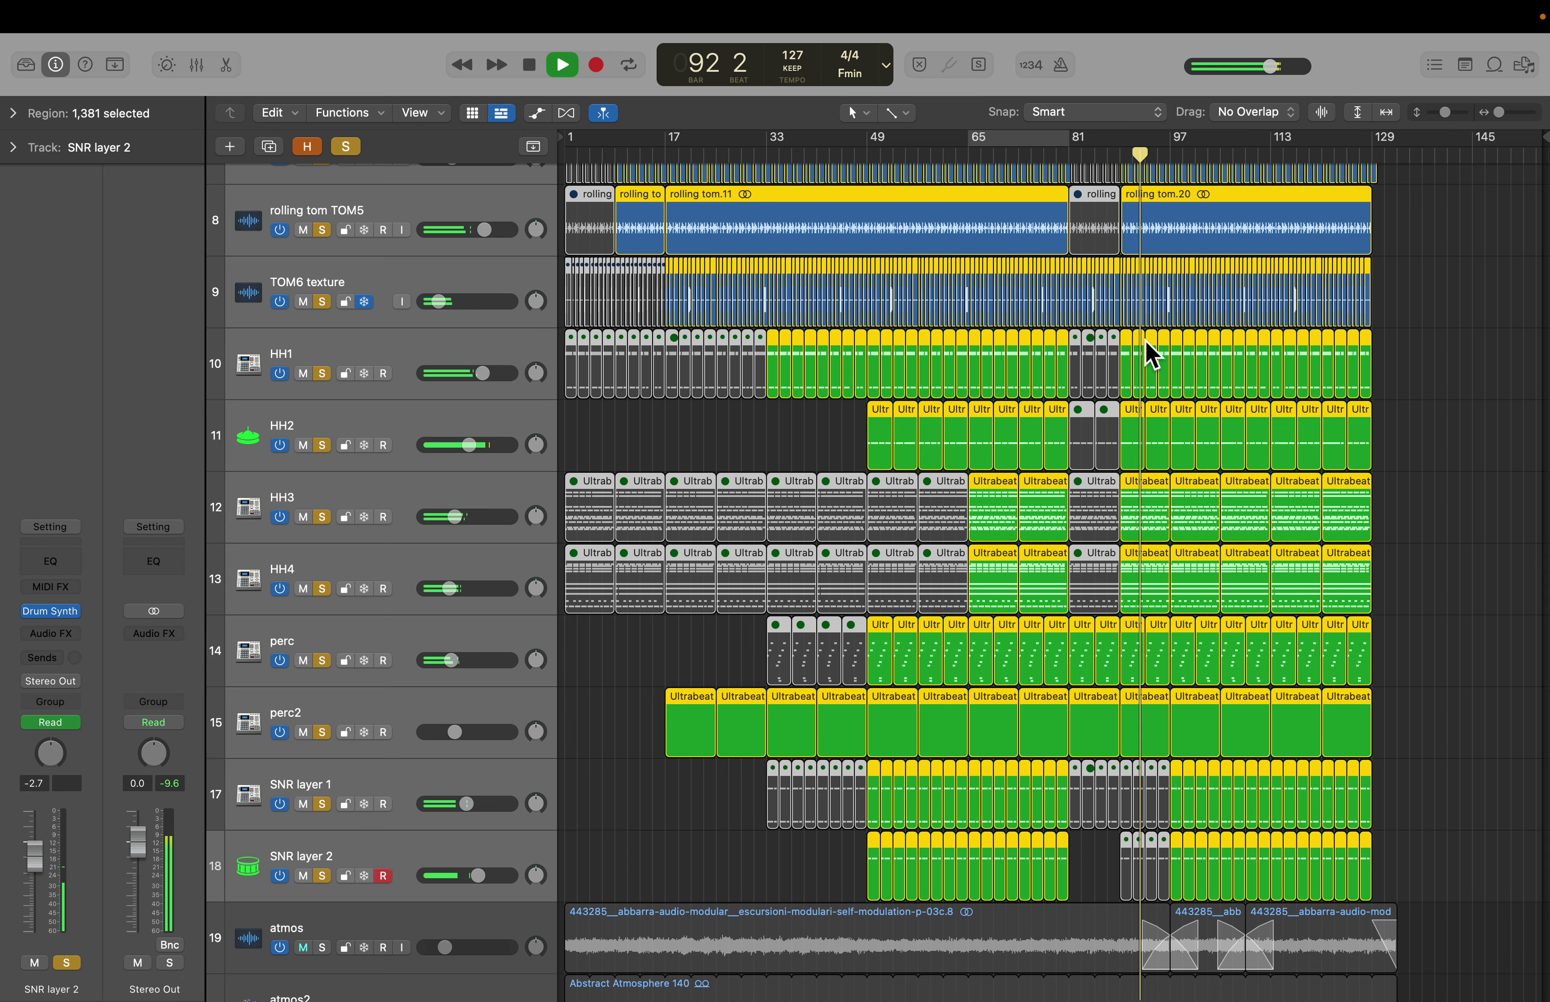
{"action": "scroll", "coordinate": [1152, 355], "scroll_direction": "up", "scroll_amount": 7}
{"action": "key", "text": "space"}
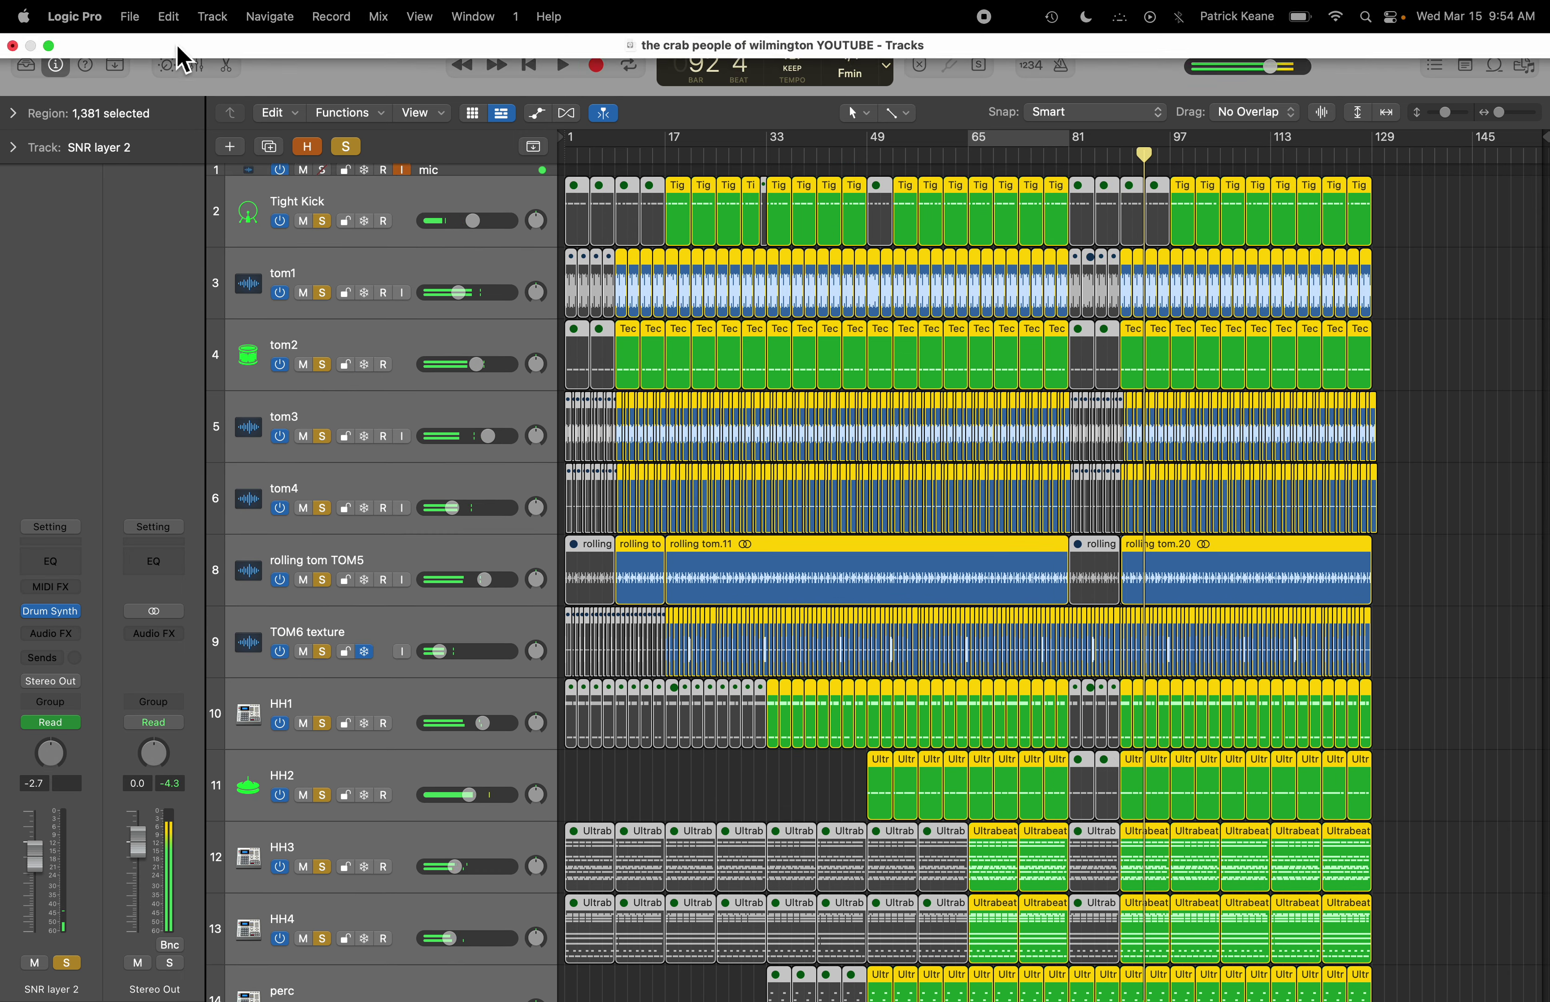
{"action": "left_click", "coordinate": [346, 146]}
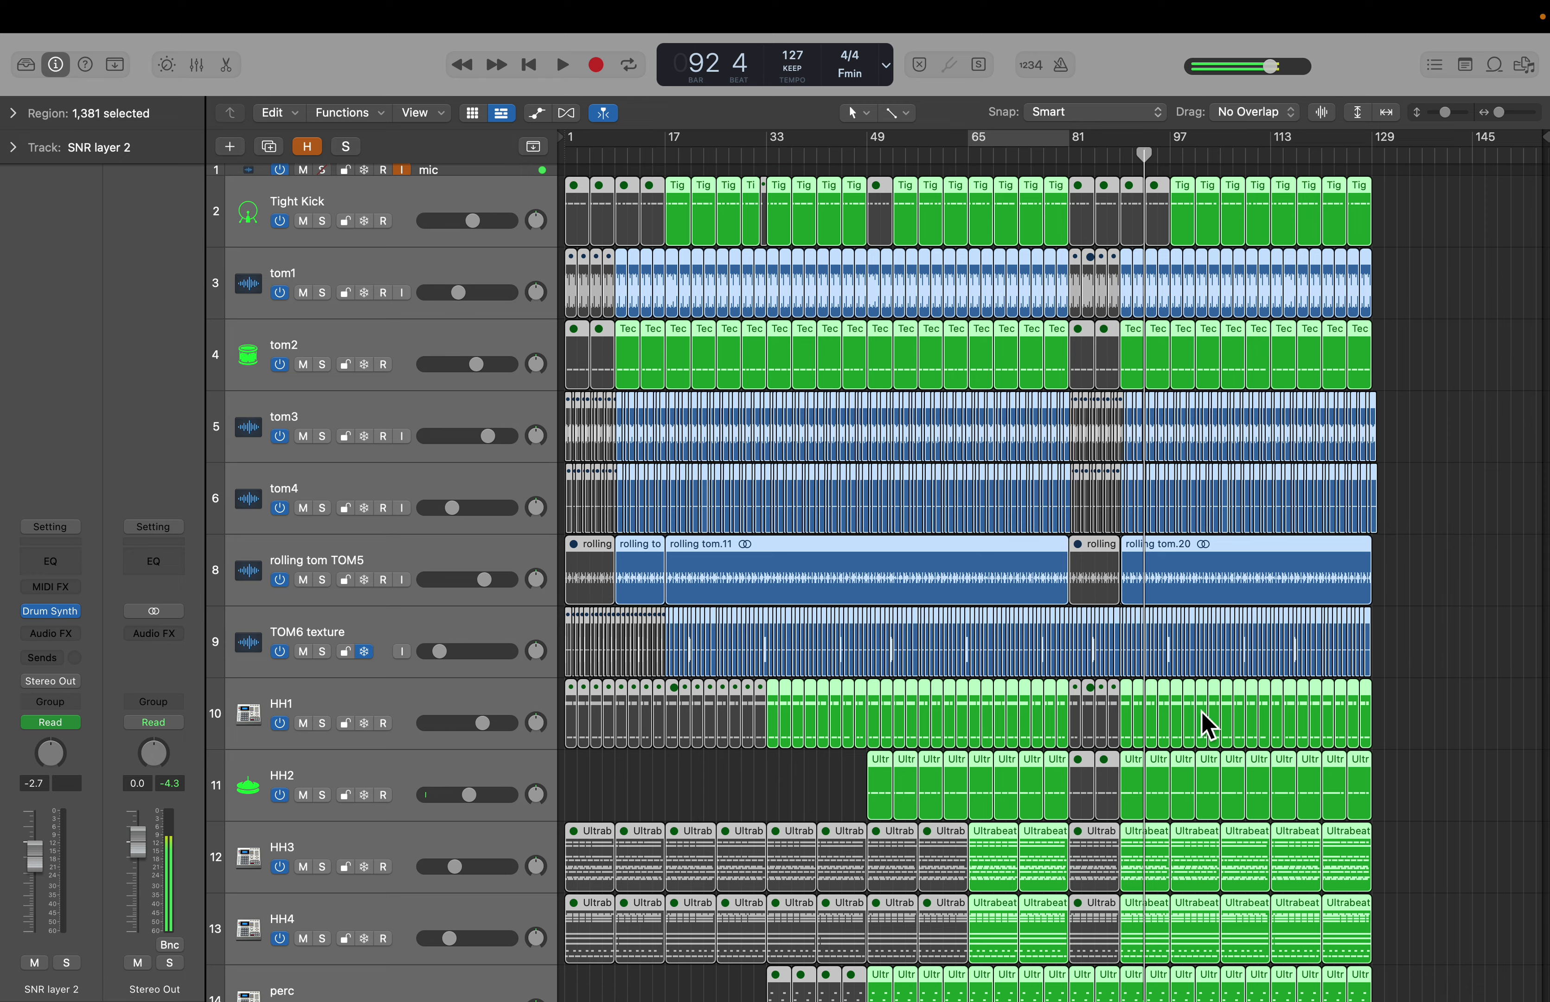
Step: Deselect the drum regions, then select and solo the four tracks from atmos to mid range background loop
{"action": "scroll", "coordinate": [1172, 794], "scroll_direction": "down", "scroll_amount": 8}
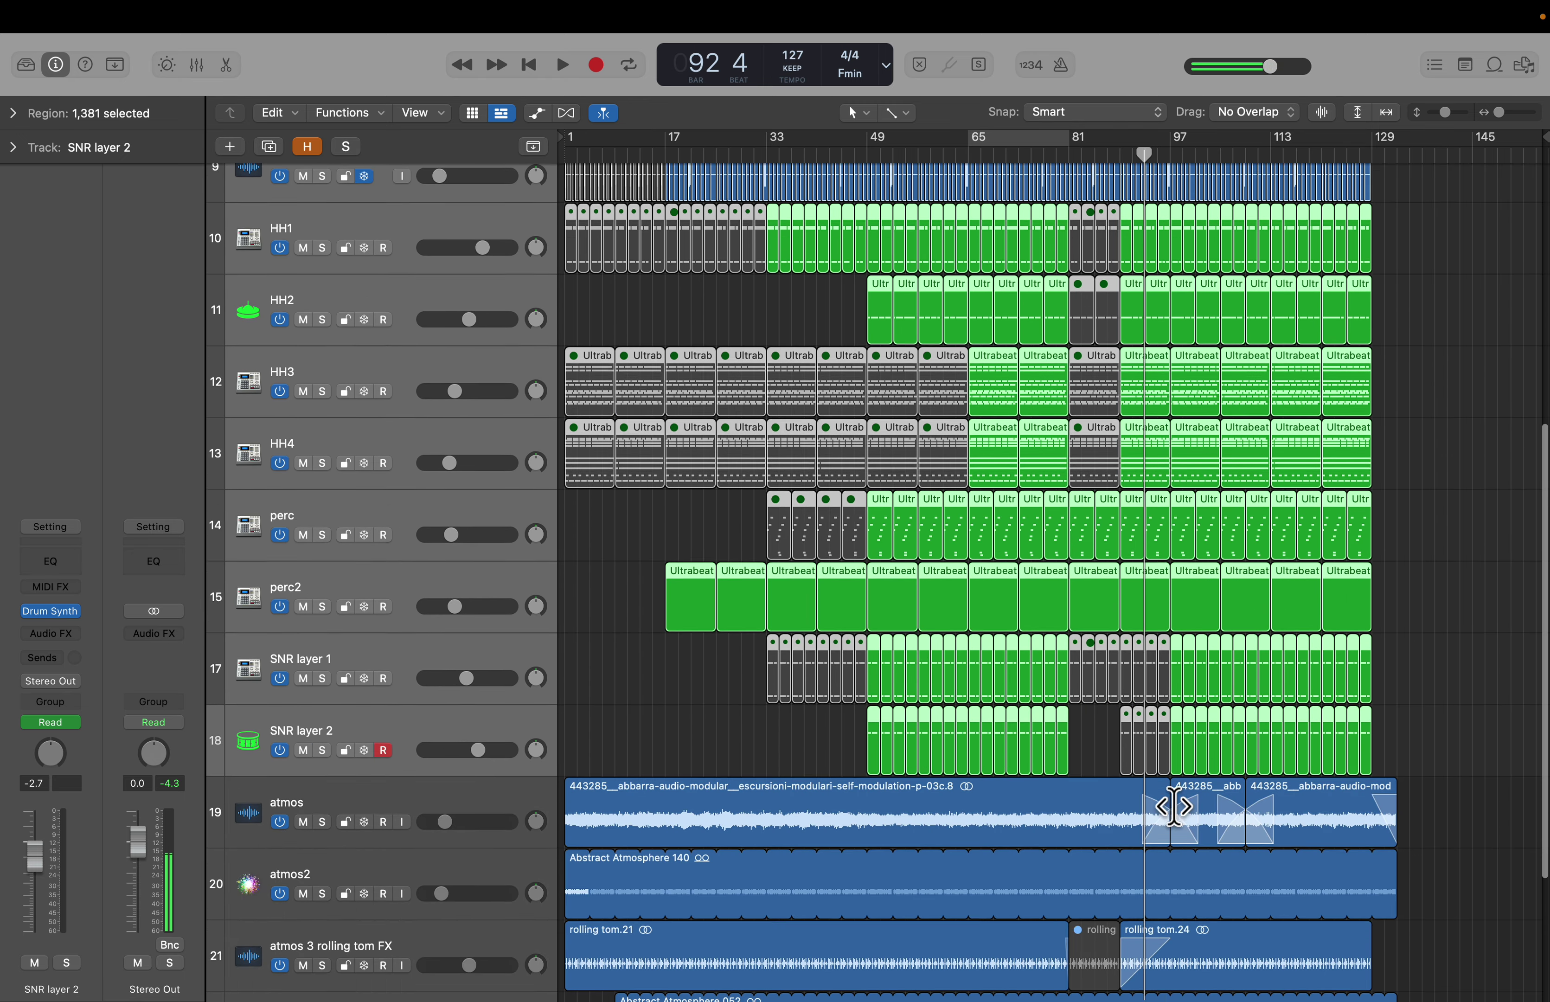
{"action": "scroll", "coordinate": [1172, 807], "scroll_direction": "down", "scroll_amount": 4}
{"action": "left_click", "coordinate": [728, 562]}
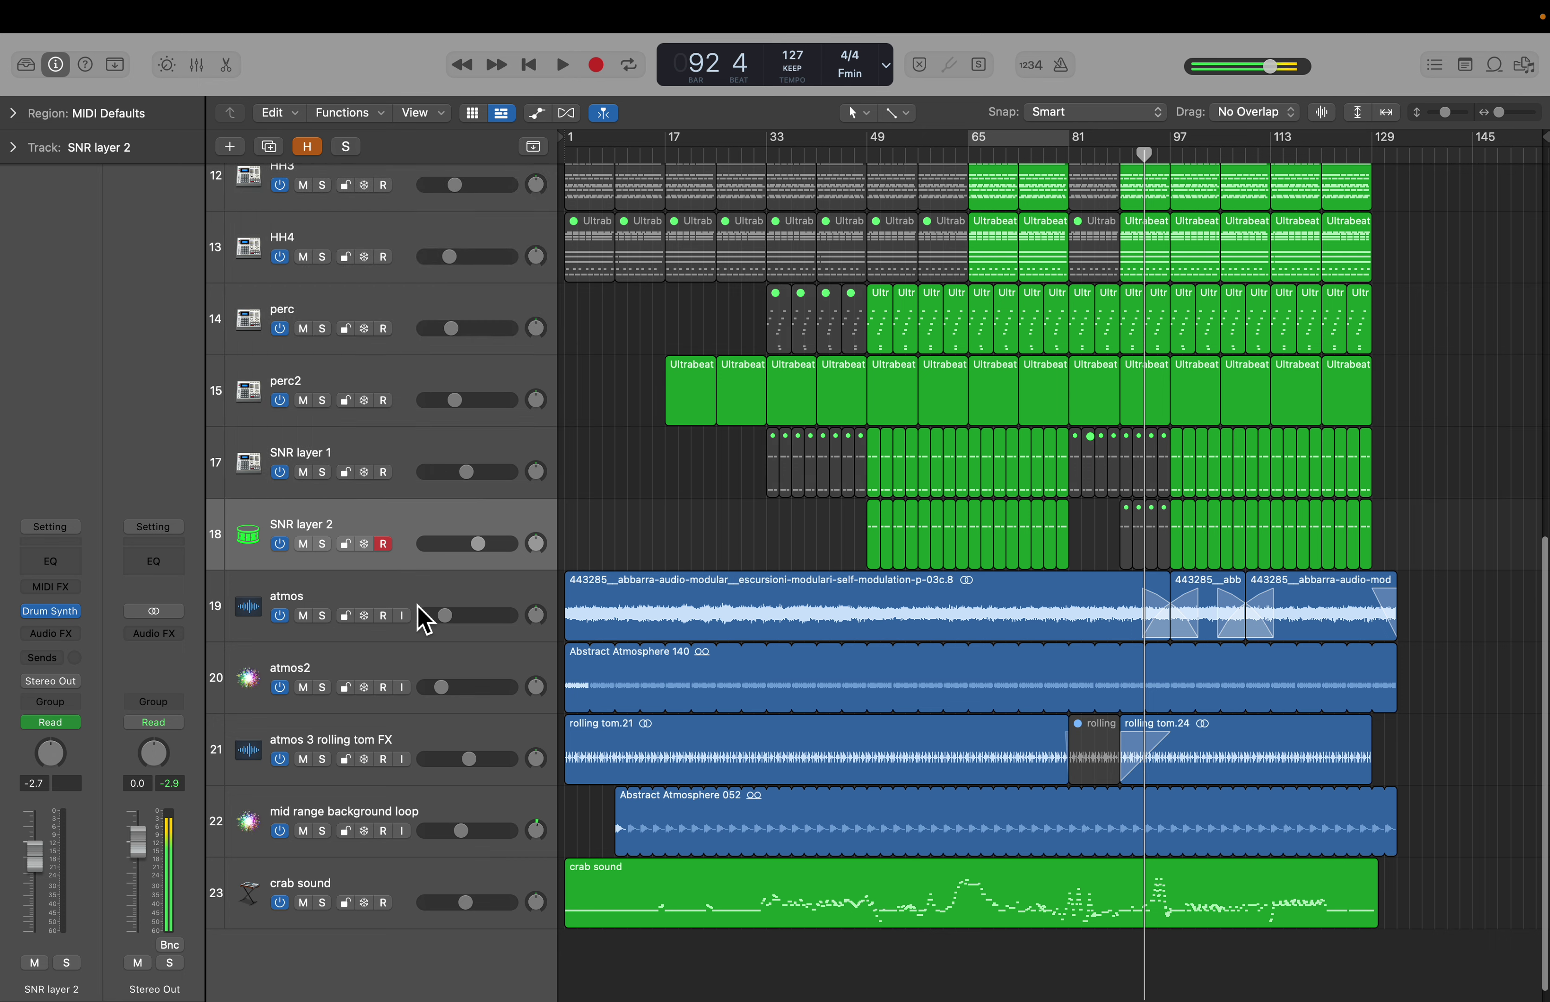
{"action": "left_click", "coordinate": [411, 606]}
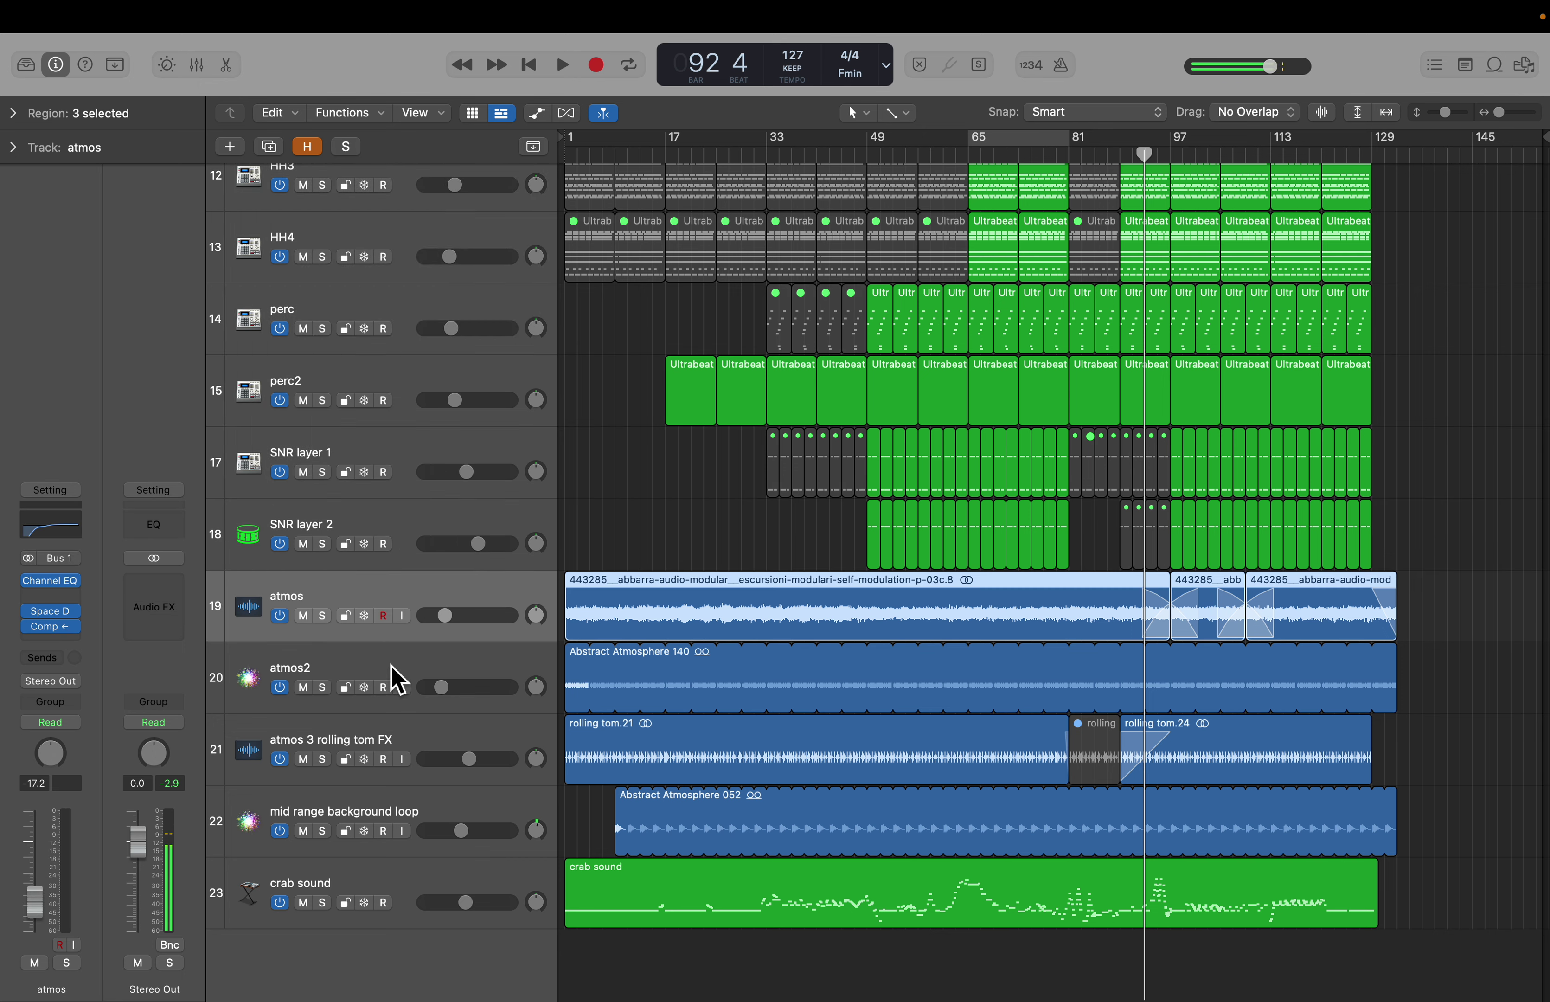
{"action": "left_click", "coordinate": [398, 680], "text": "shift"}
{"action": "left_click", "coordinate": [391, 743], "text": "shift"}
{"action": "left_click", "coordinate": [345, 800], "text": "shift"}
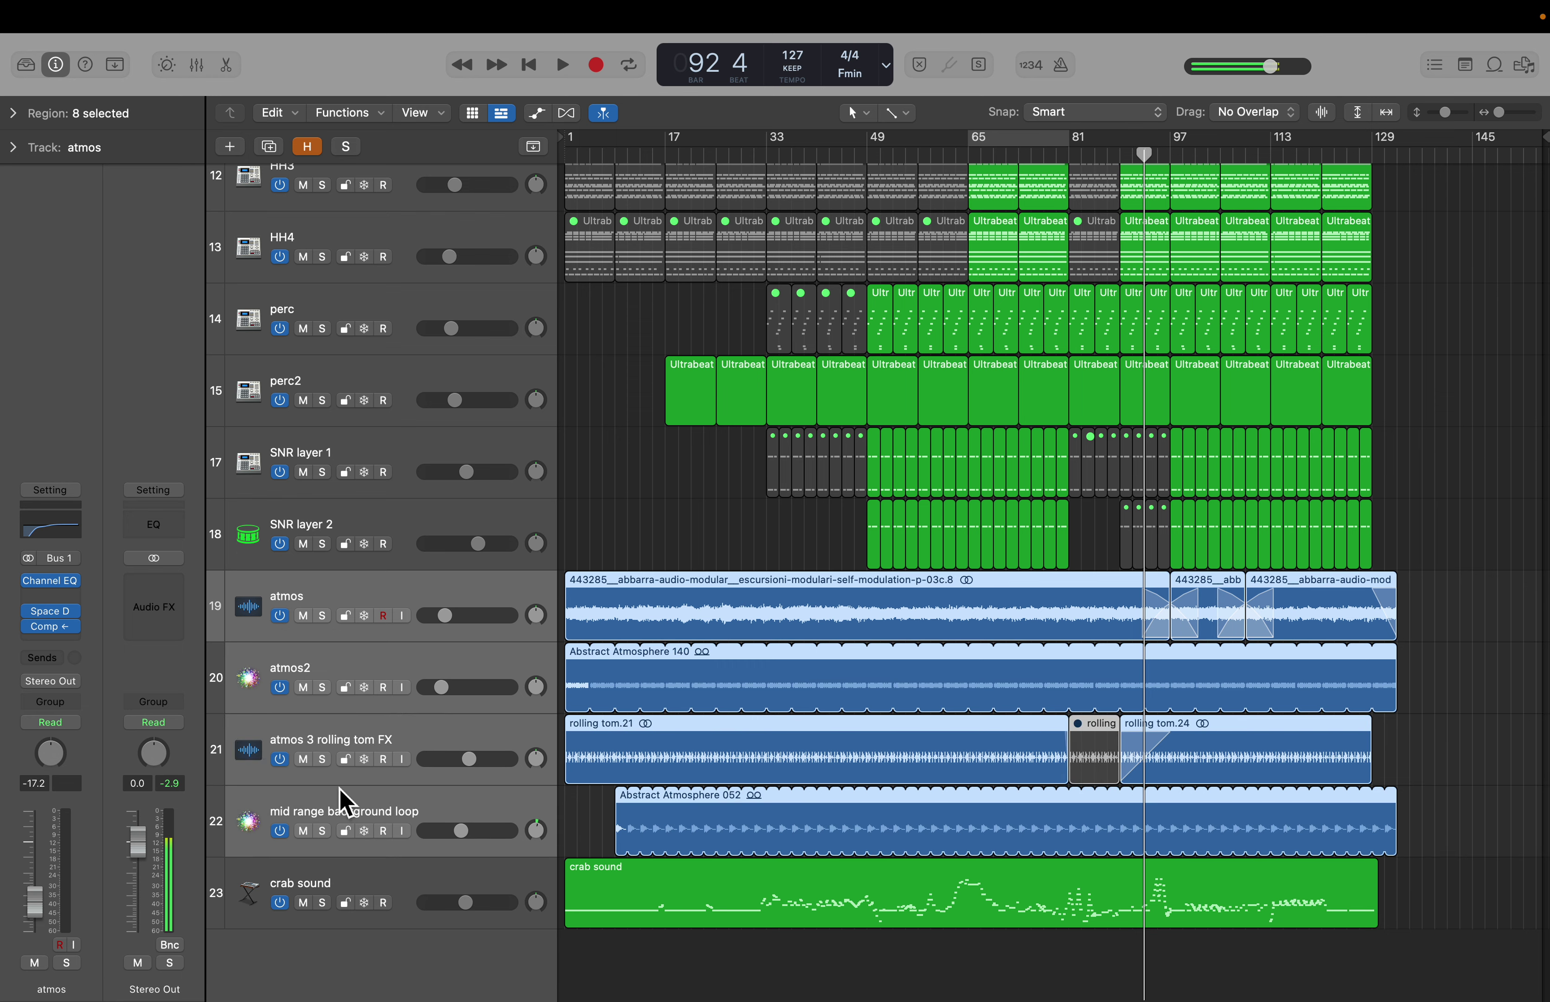
{"action": "left_click", "coordinate": [328, 776]}
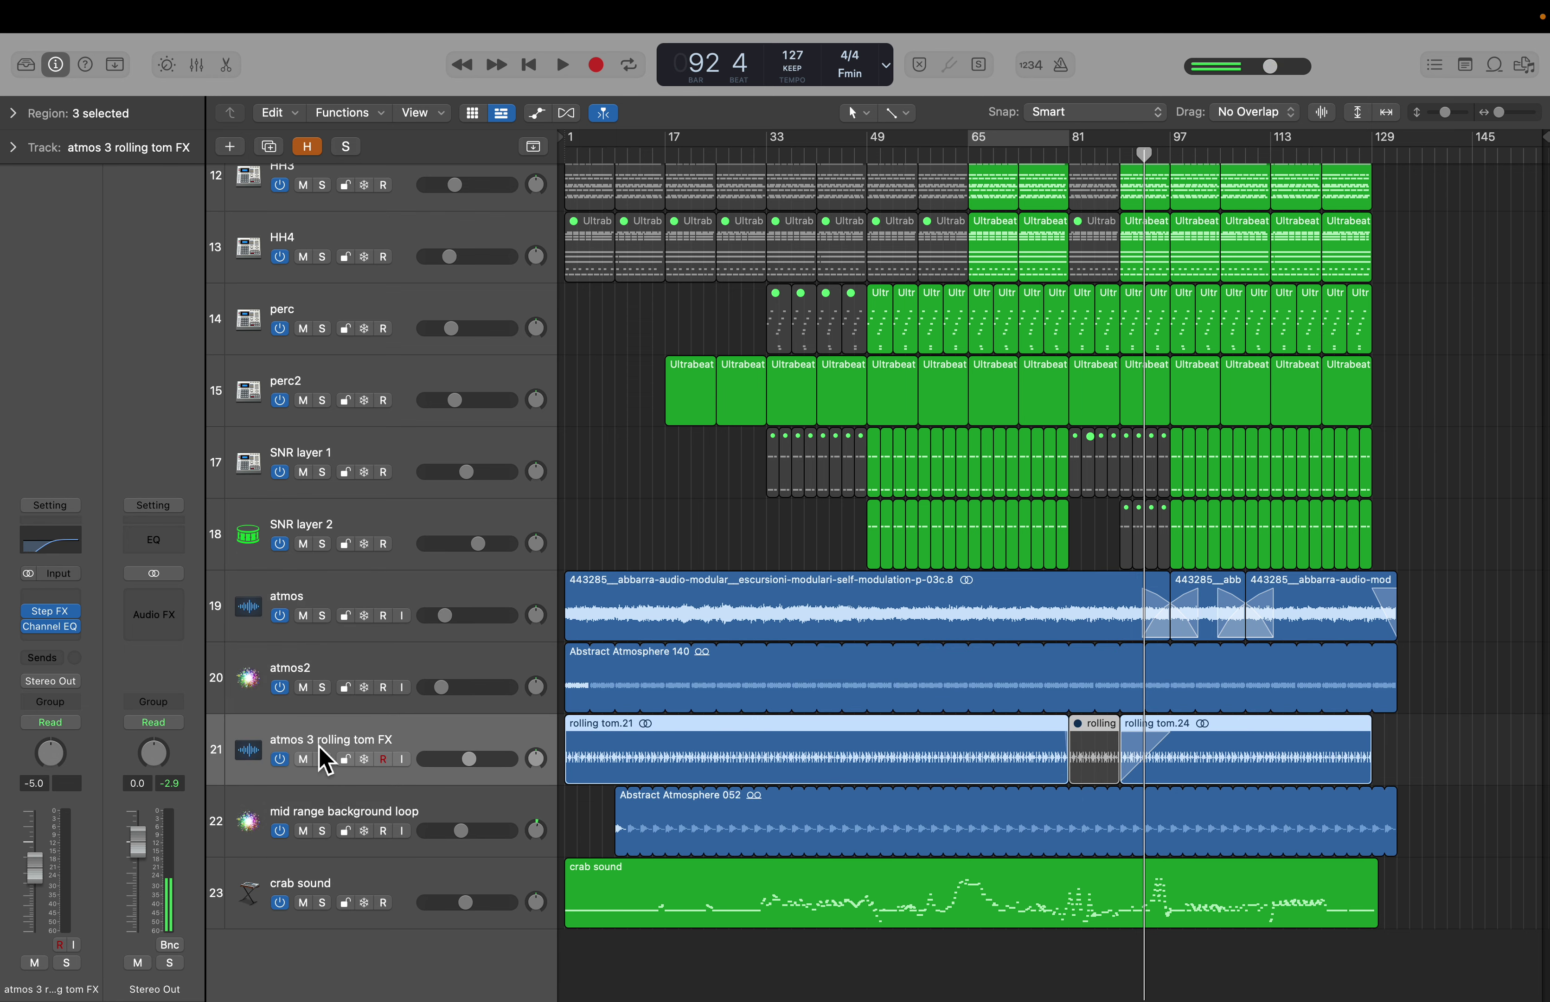
{"action": "left_click", "coordinate": [365, 631]}
{"action": "left_click", "coordinate": [370, 800], "text": "shift"}
{"action": "left_click", "coordinate": [323, 759]}
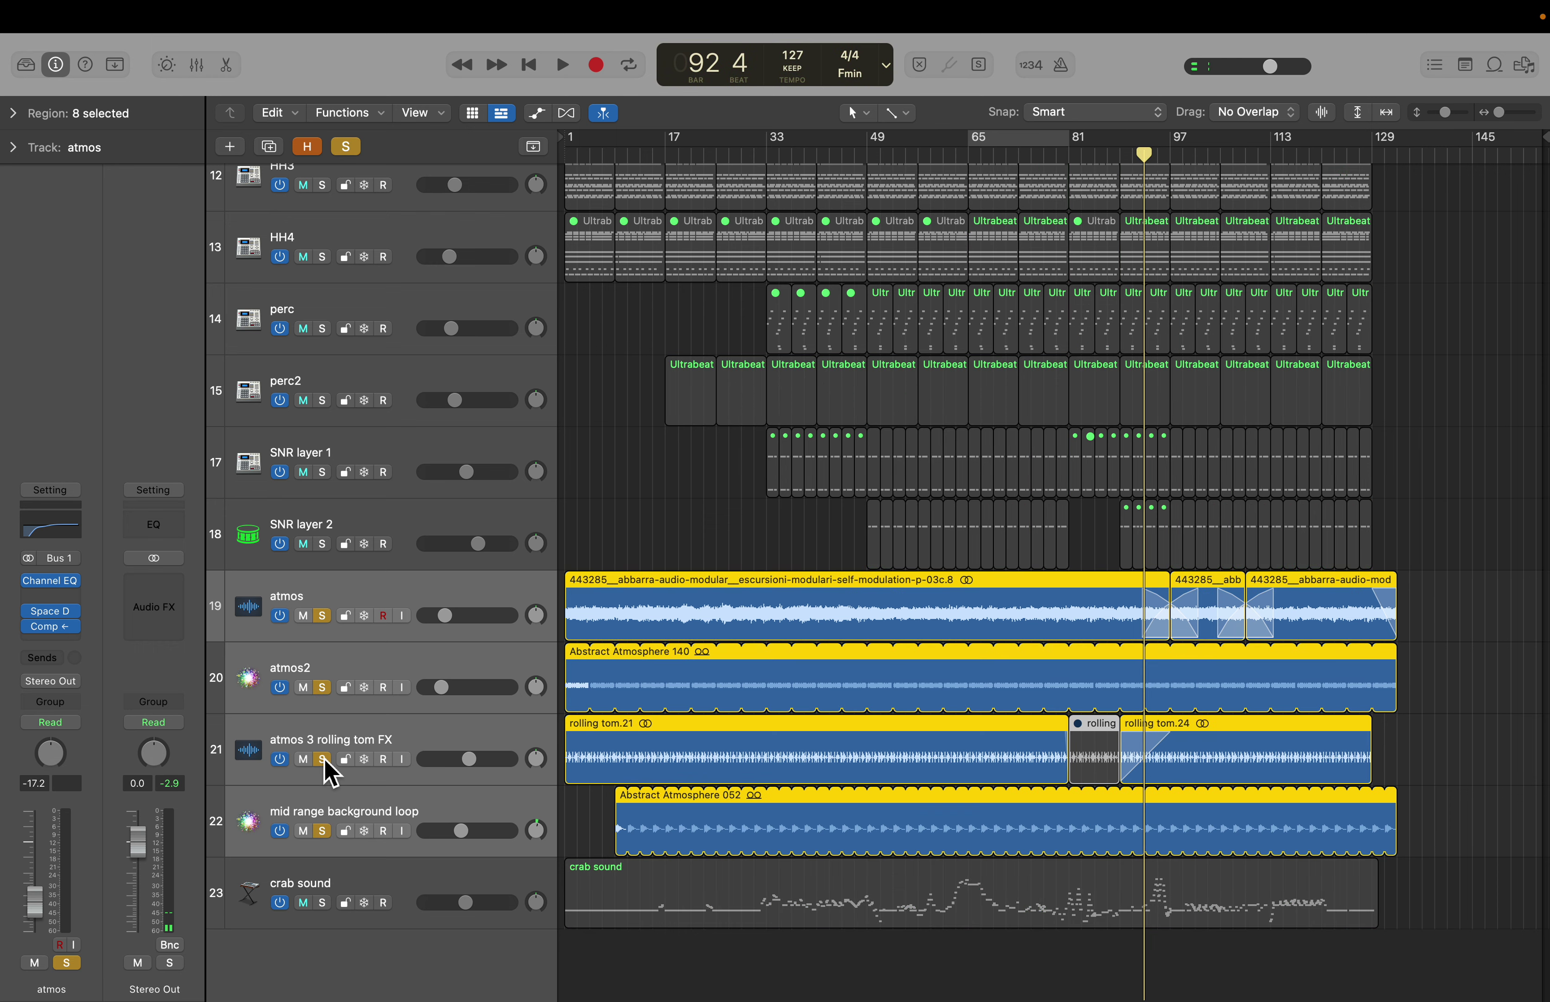
Step: Audition the soloed atmosphere and background loop tracks from bar 92 beat 4 to about bar 98, then unsolo them
{"action": "key", "text": "space"}
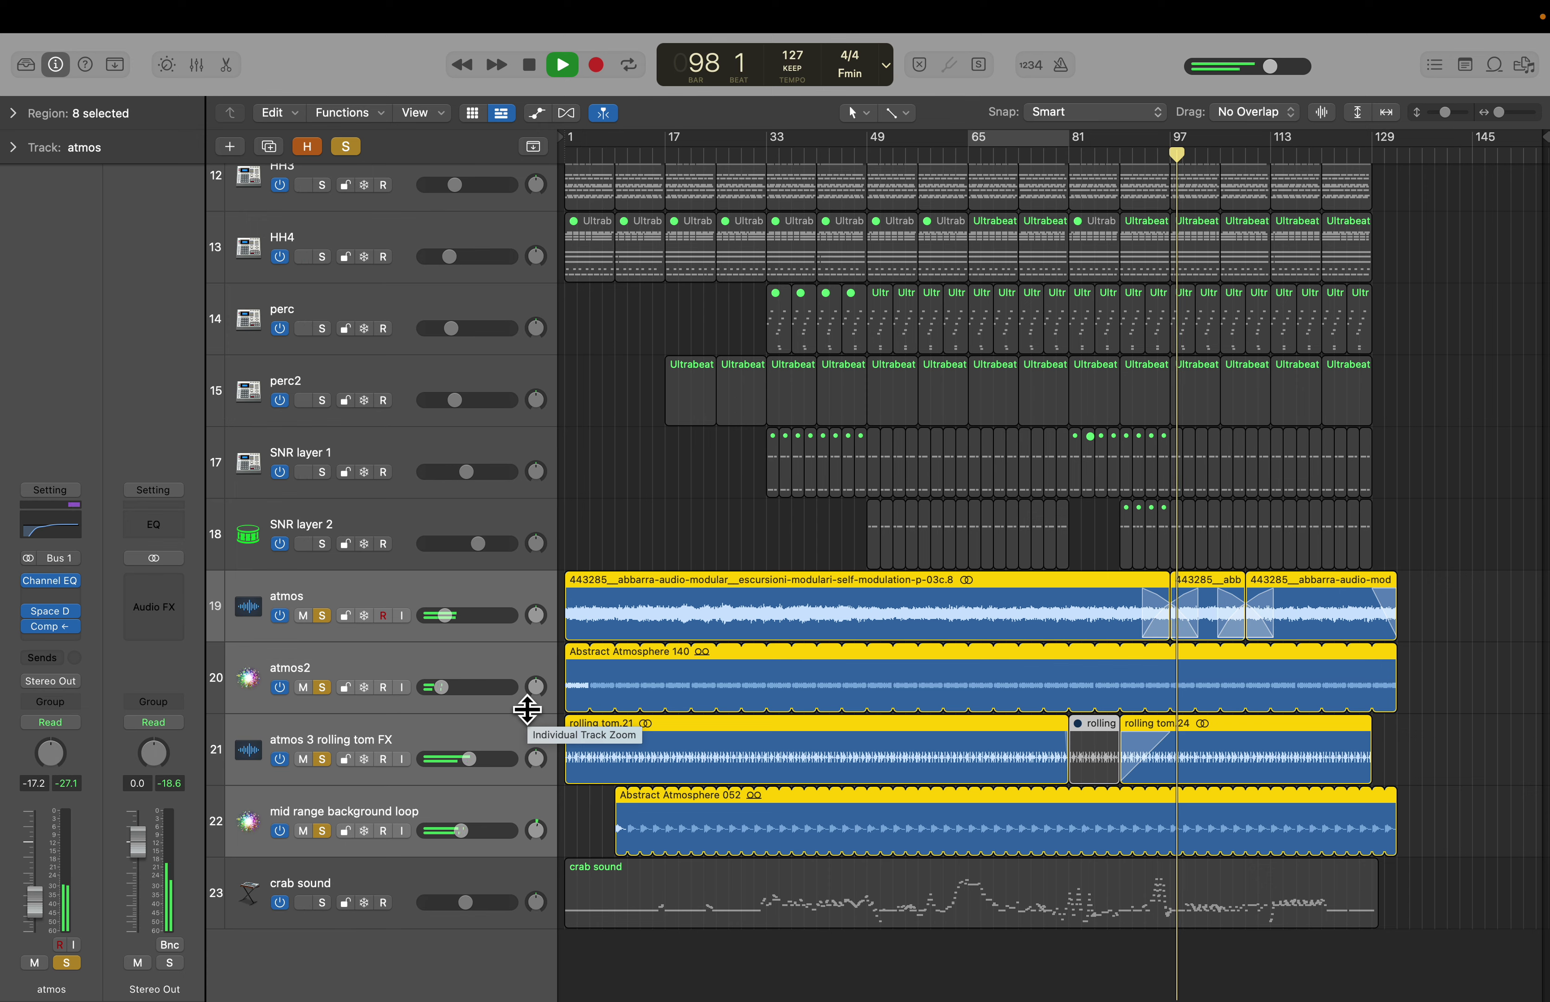
{"action": "key", "text": "space"}
{"action": "left_click", "coordinate": [346, 147]}
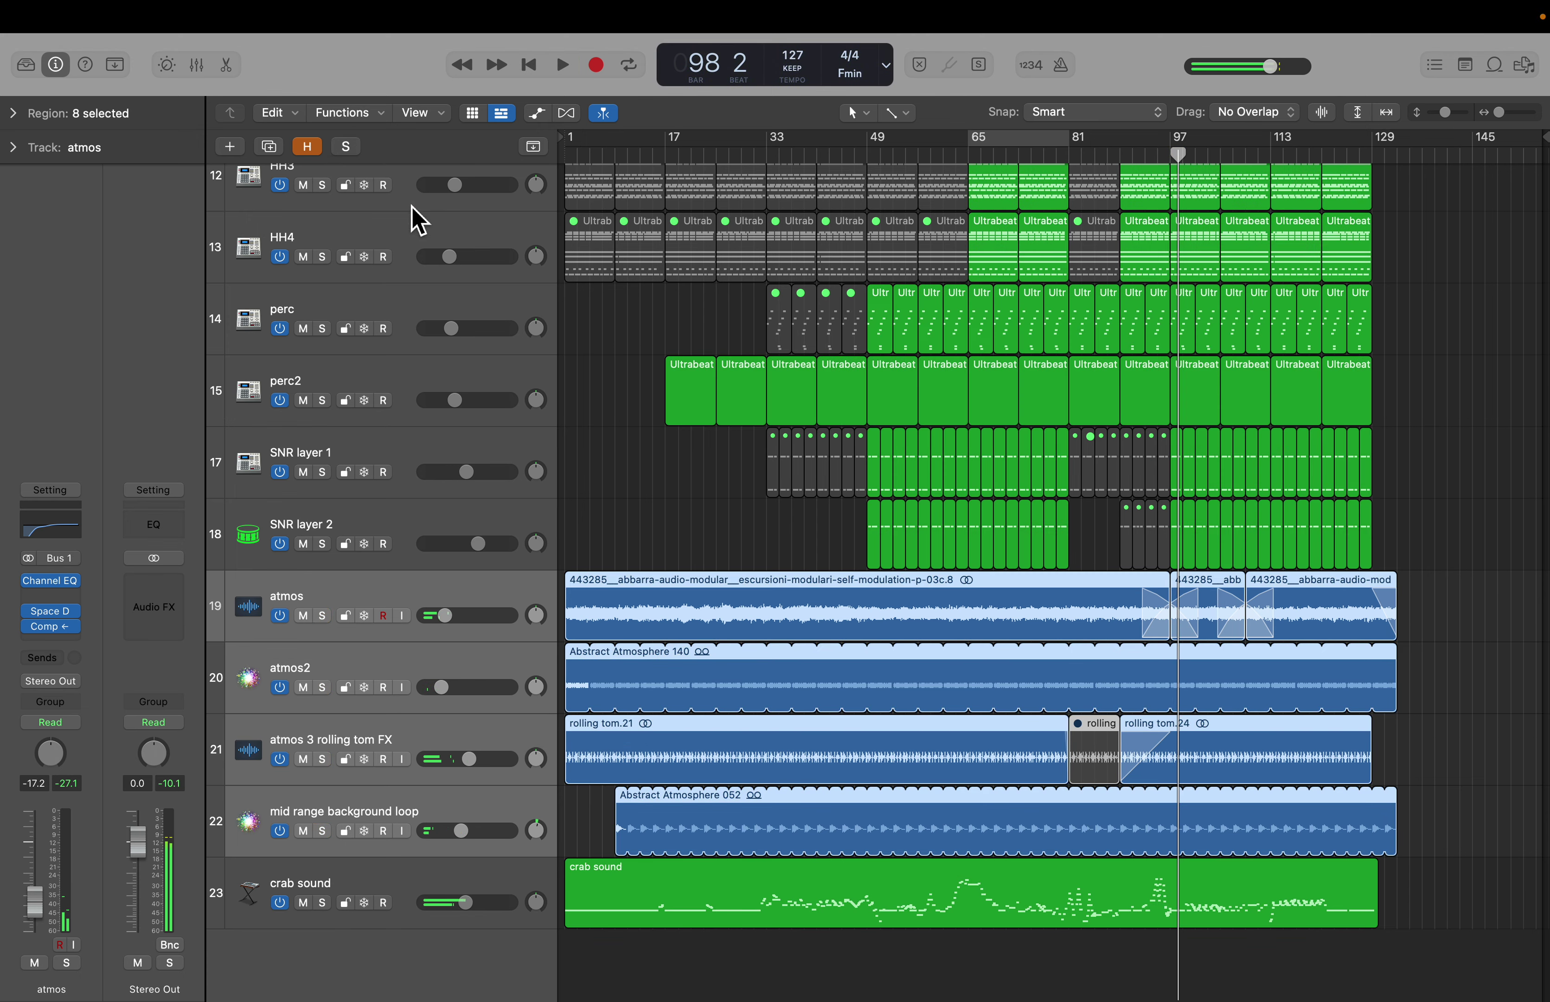
Step: Deselect the atmosphere regions and solo the atmos track on its own
{"action": "left_click", "coordinate": [778, 544]}
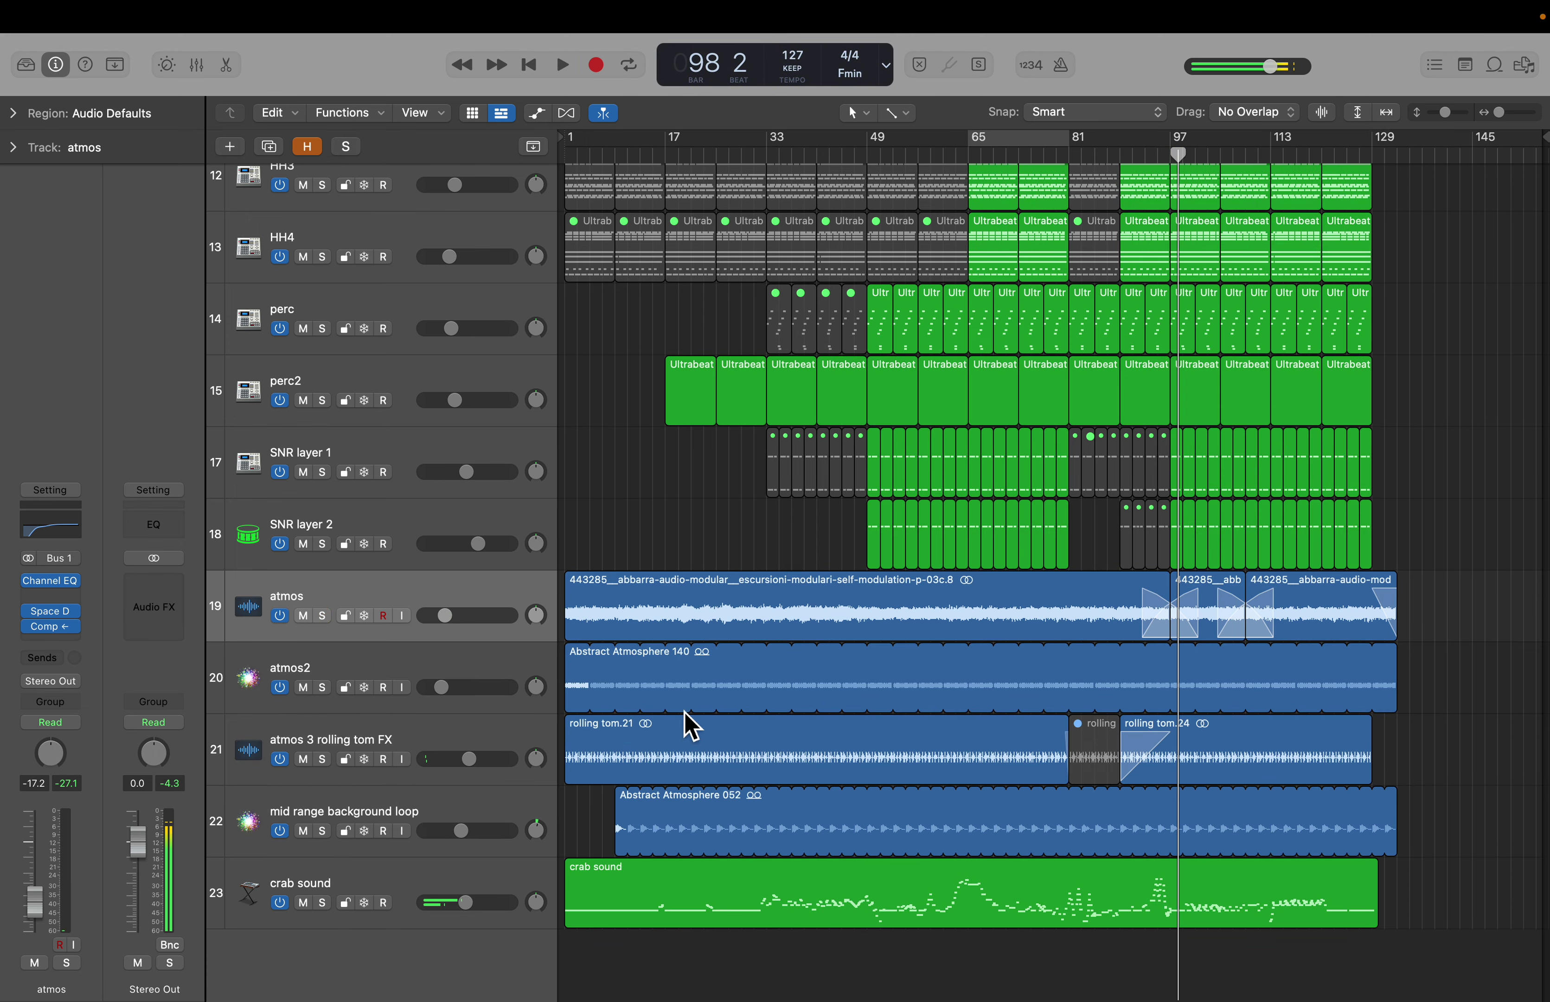
{"action": "left_click", "coordinate": [322, 617]}
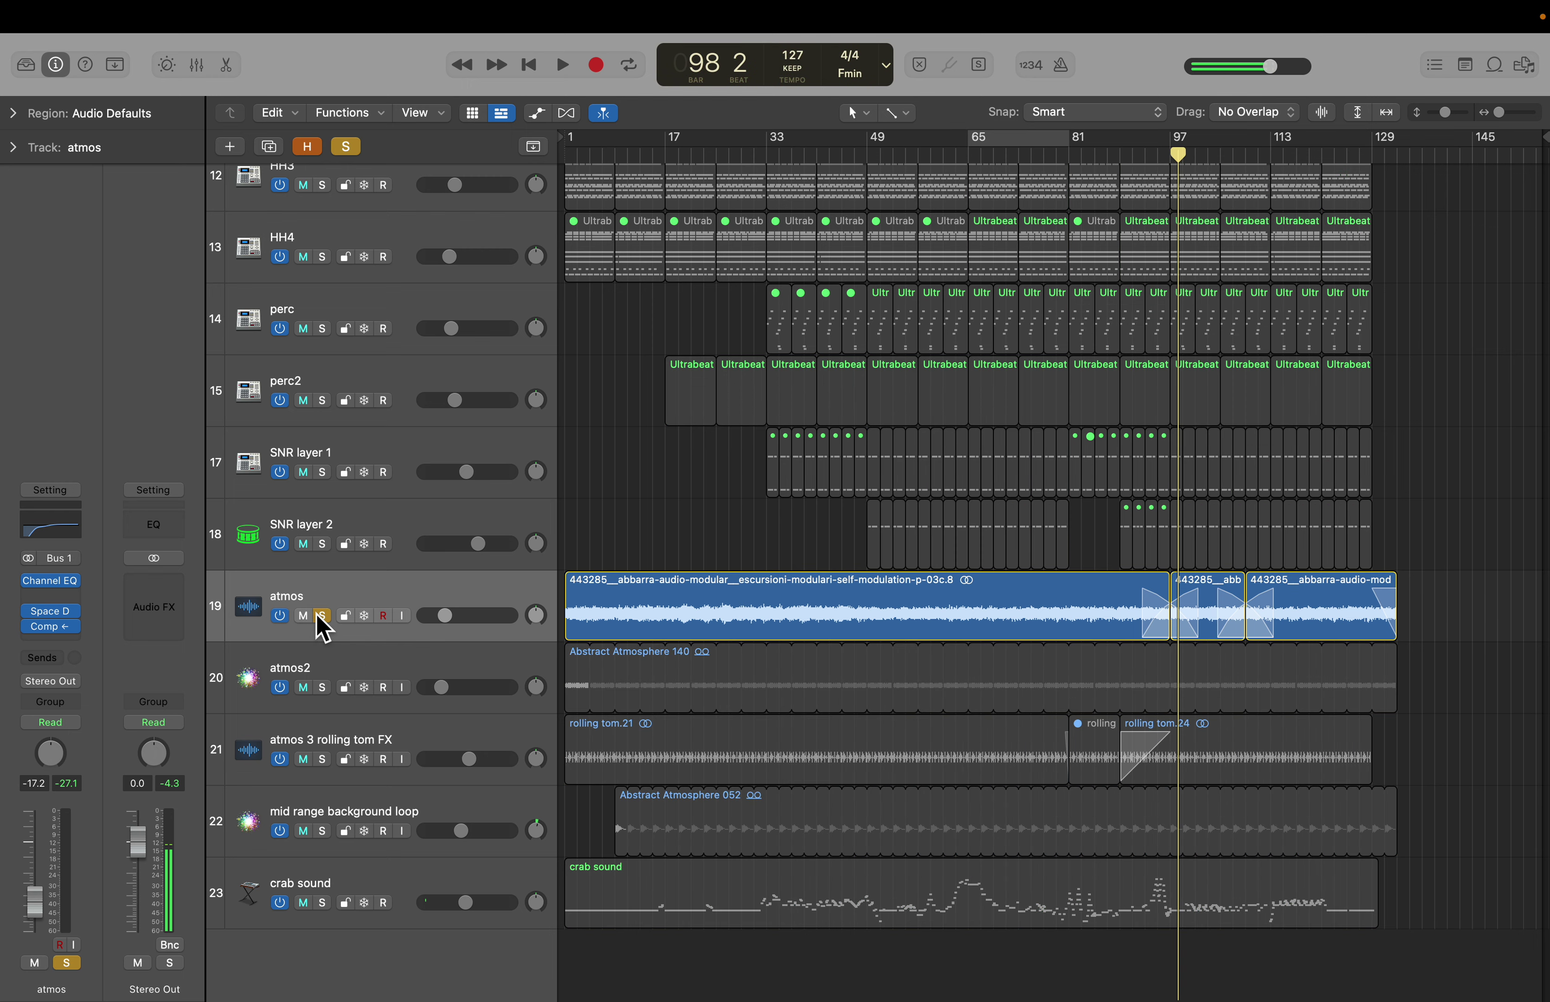
Step: Move the playhead to bar 32 and unsolo the atmos track
{"action": "left_click", "coordinate": [759, 155]}
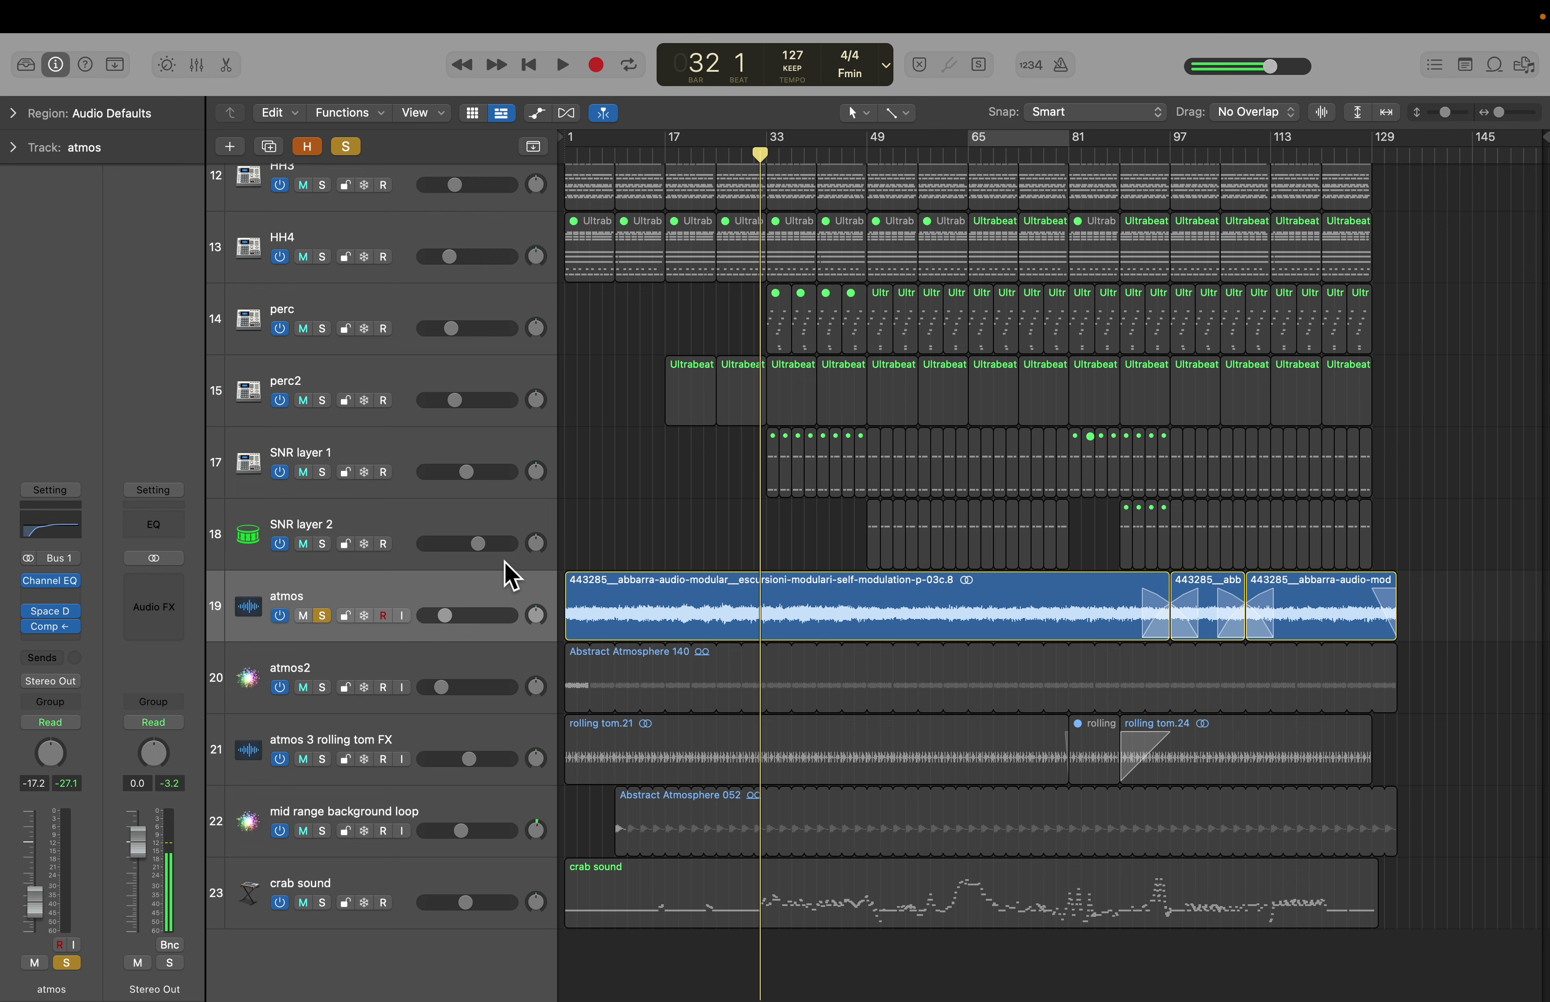
{"action": "left_click", "coordinate": [326, 618]}
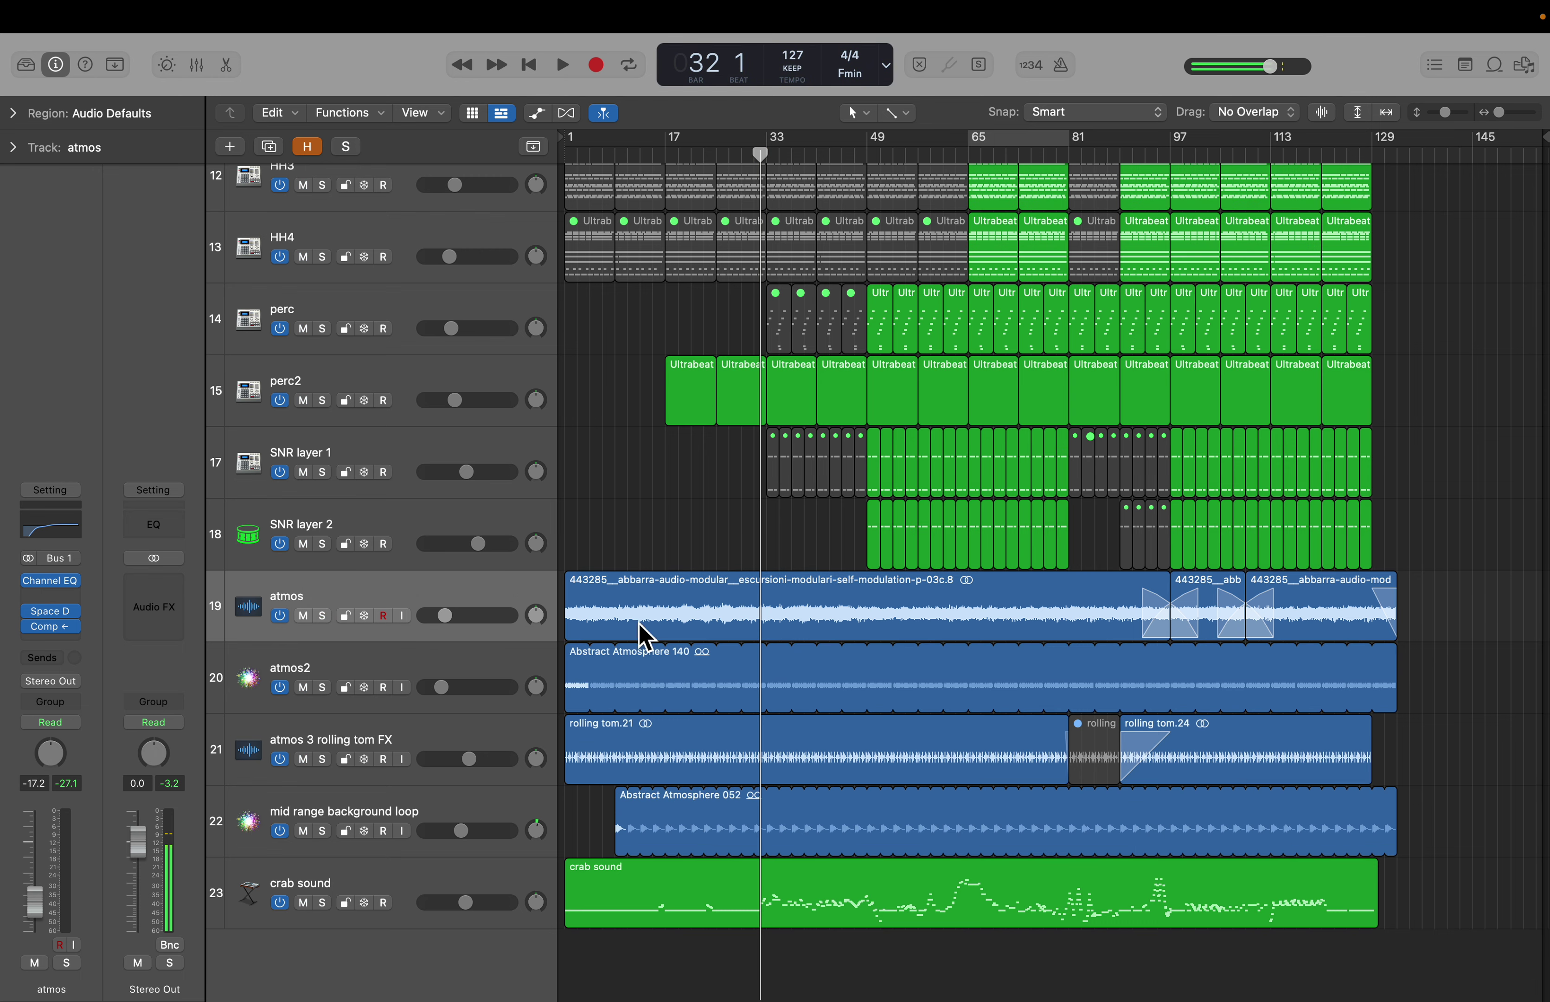
Step: Examine the first atmos audio region's waveform up close and at full arrangement length, leaving no region selected
{"action": "key", "text": "super+Right"}
{"action": "key", "text": "super+Right"}
{"action": "key", "text": "super+Right"}
{"action": "key", "text": "super+Right"}
{"action": "key", "text": "super+Right"}
{"action": "key", "text": "super+Left"}
{"action": "key", "text": "super+Left"}
{"action": "key", "text": "super+Left"}
{"action": "key", "text": "super+Left"}
{"action": "key", "text": "super+Left"}
{"action": "left_click", "coordinate": [752, 611]}
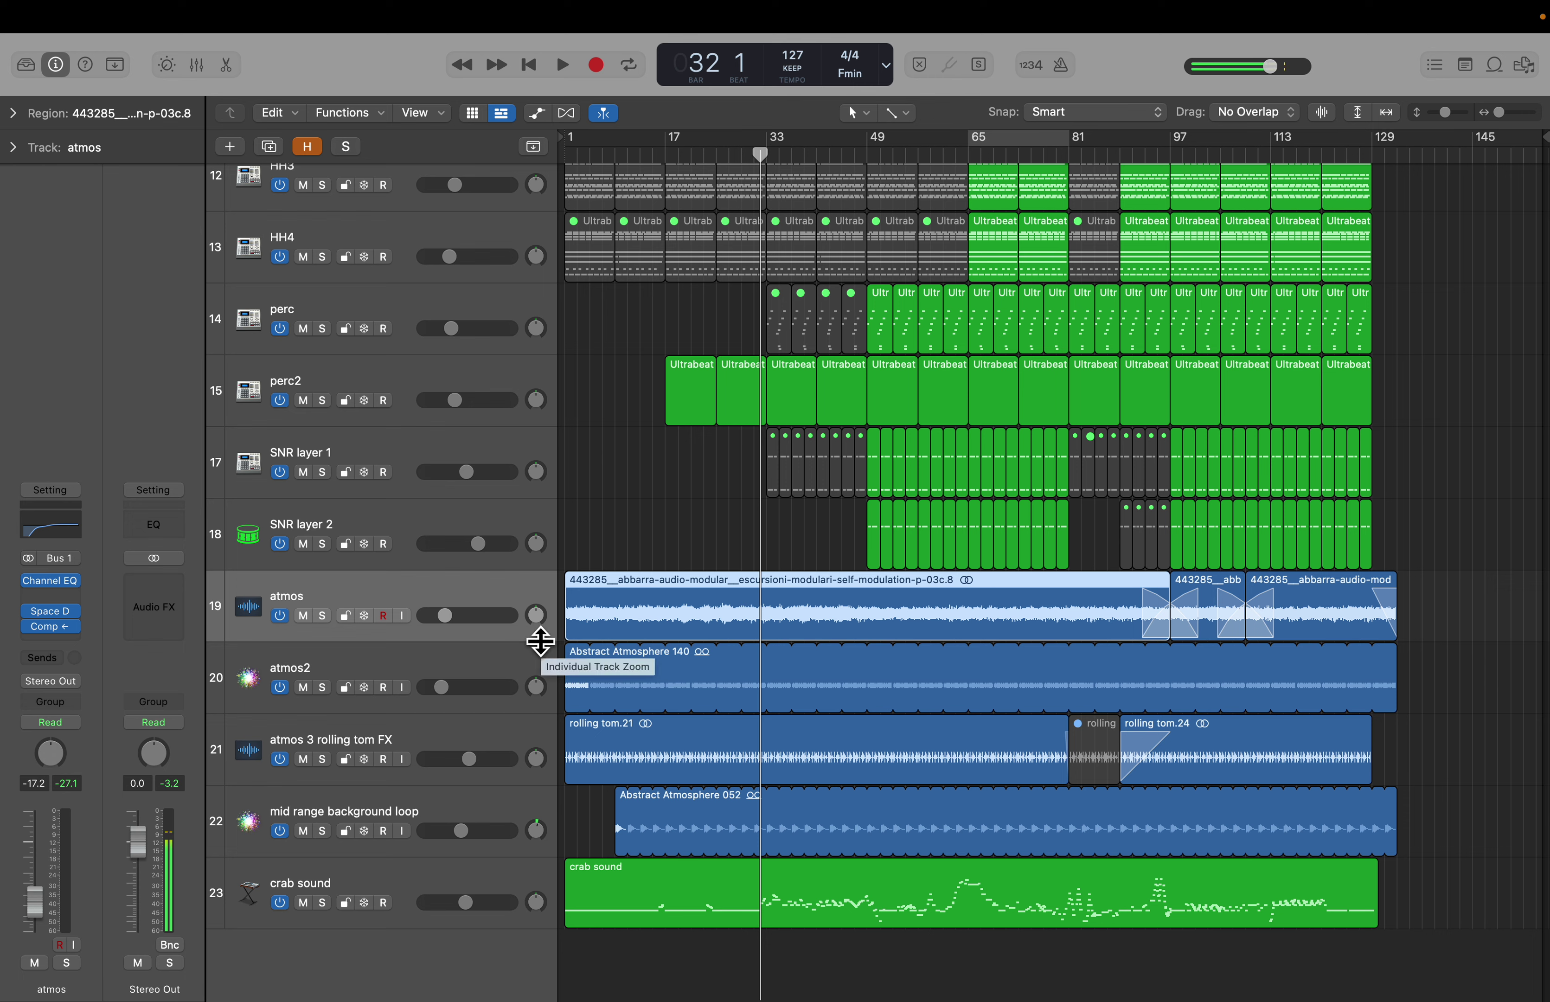
{"action": "mouse_move", "coordinate": [495, 994]}
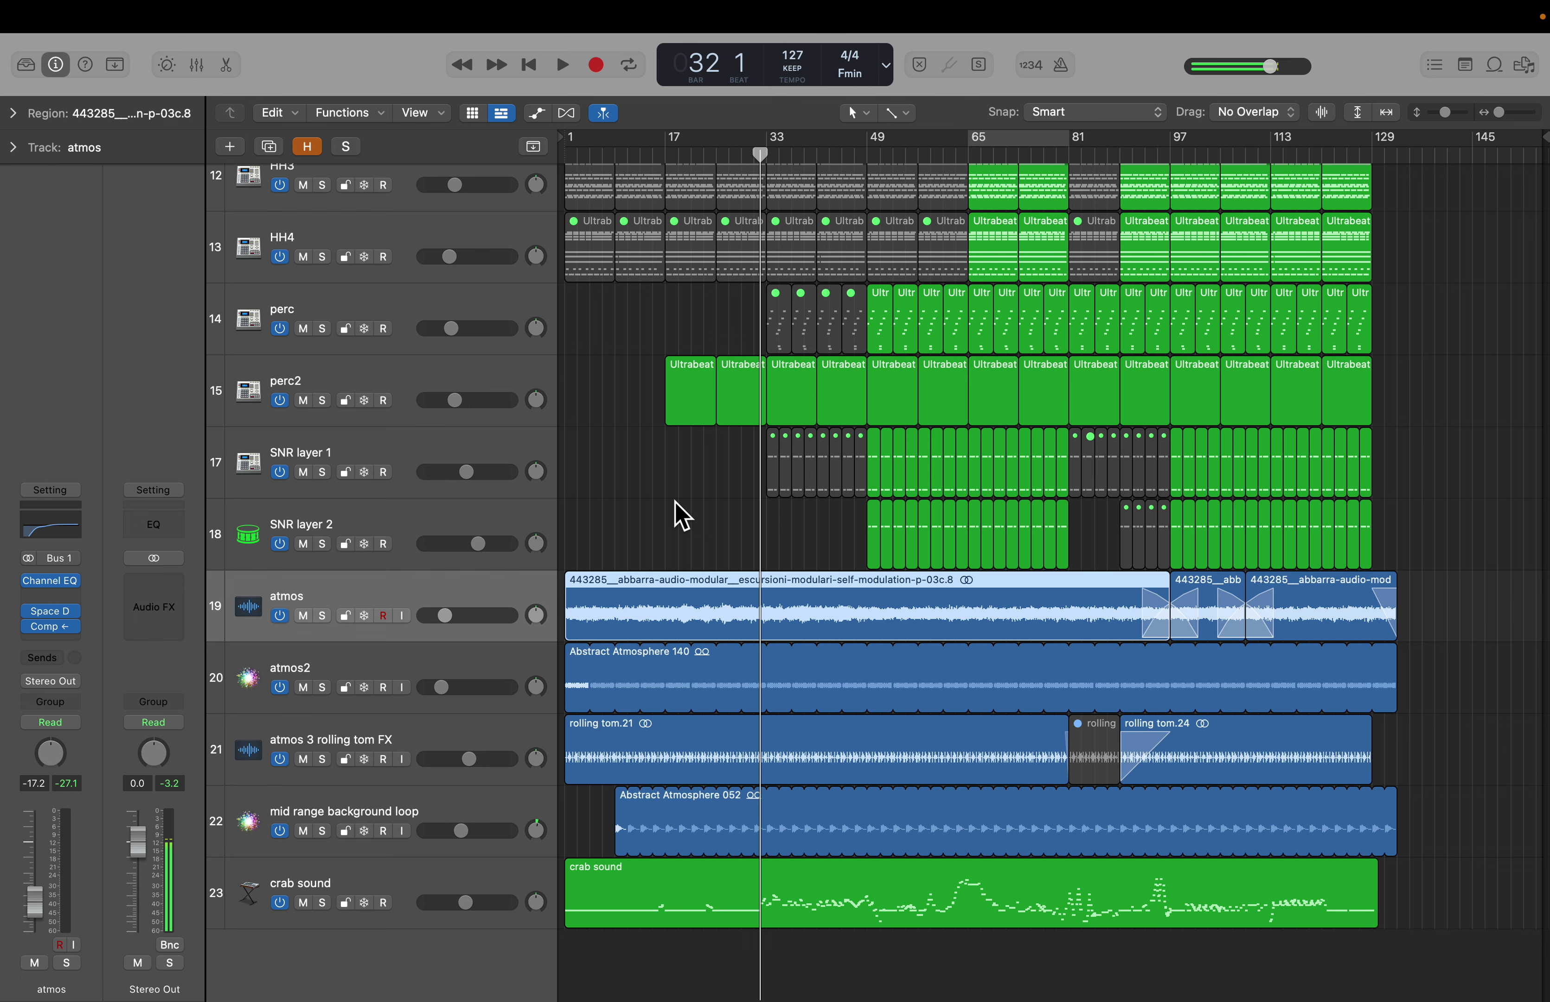
{"action": "left_click", "coordinate": [696, 525]}
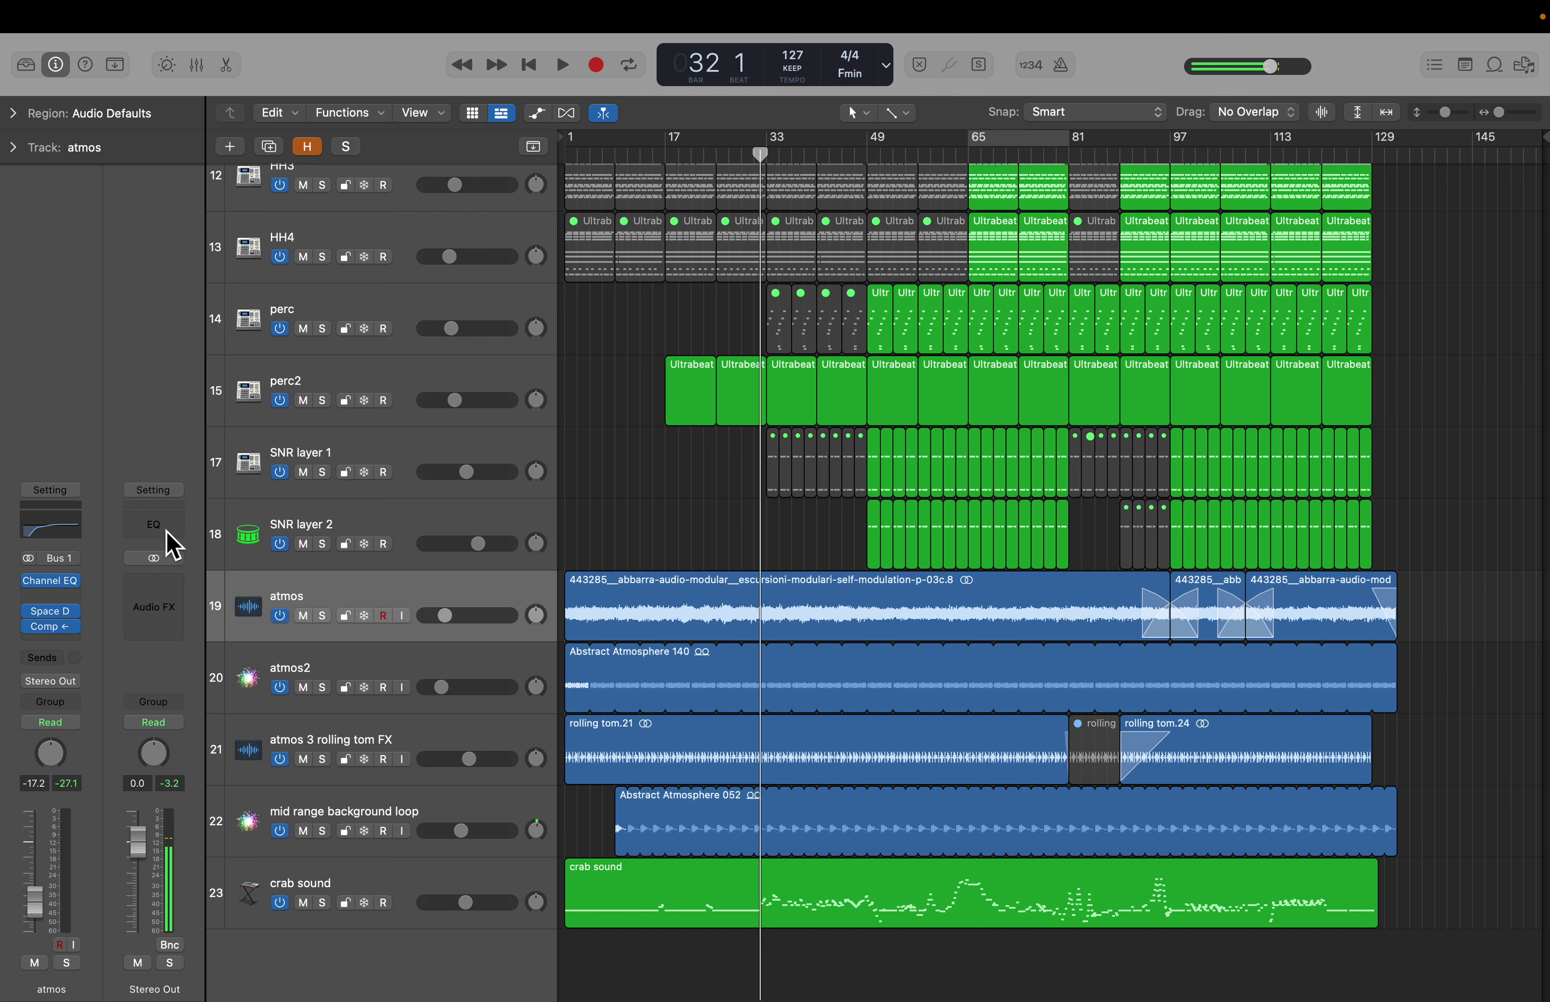
Step: Check the atmos track's Channel EQ curve, then audition the track soloed from bar 32 to bar 34 and unsolo it
{"action": "left_click", "coordinate": [44, 580]}
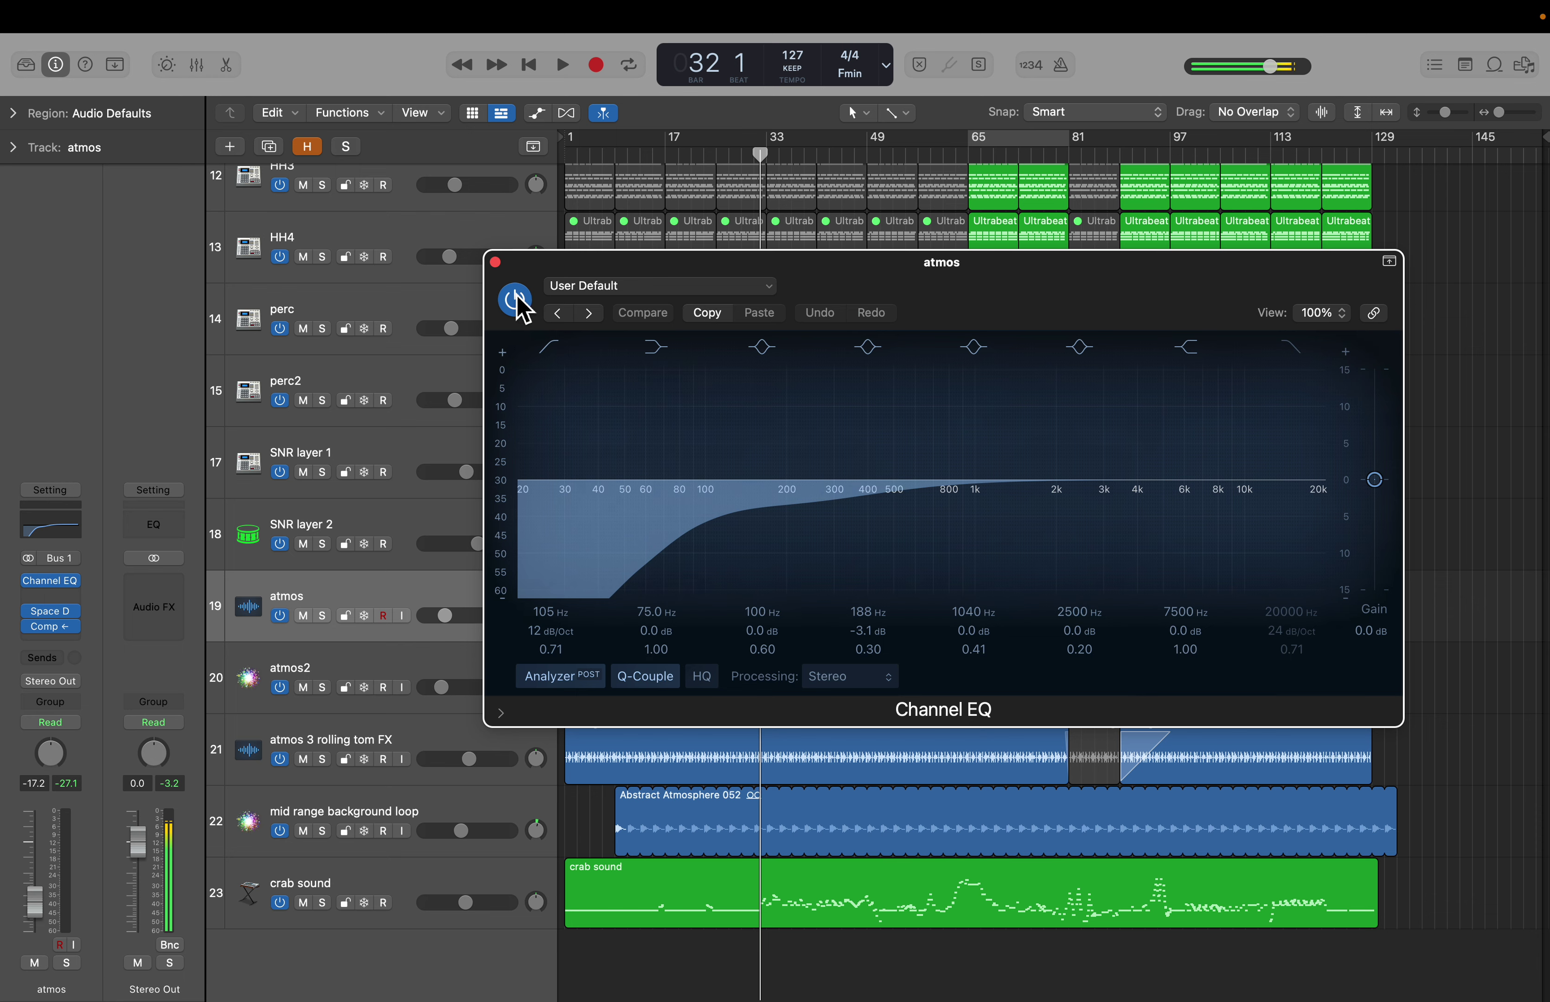
{"action": "left_click", "coordinate": [495, 262]}
{"action": "left_click", "coordinate": [322, 615]}
{"action": "key", "text": "space"}
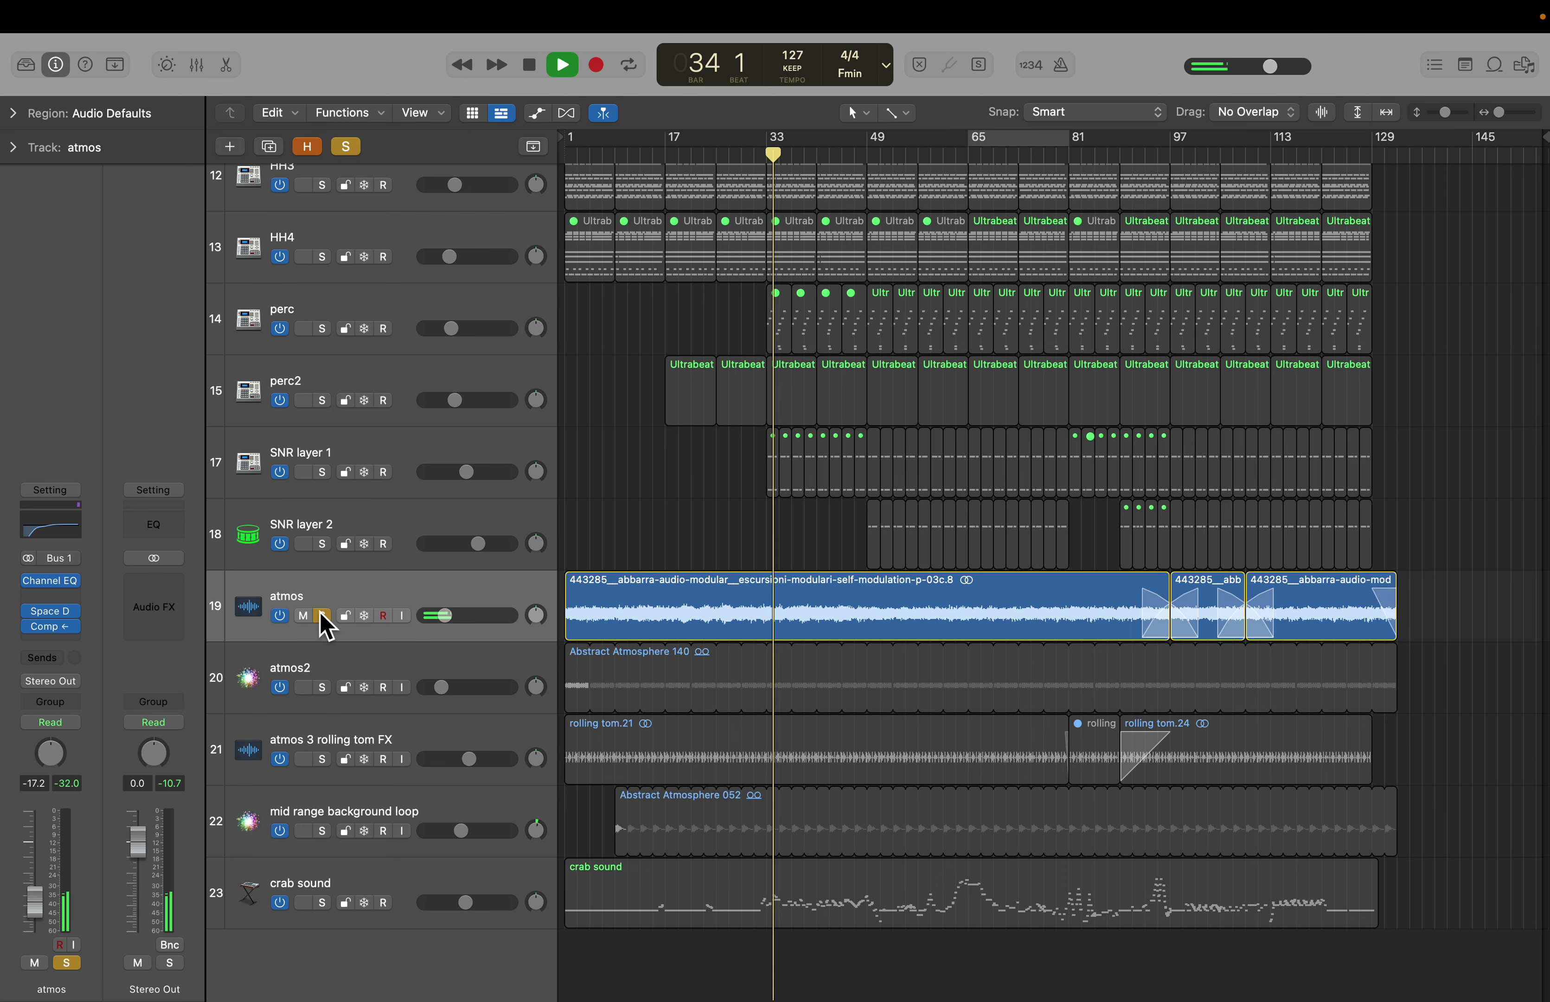
{"action": "key", "text": "space"}
{"action": "left_click", "coordinate": [322, 617]}
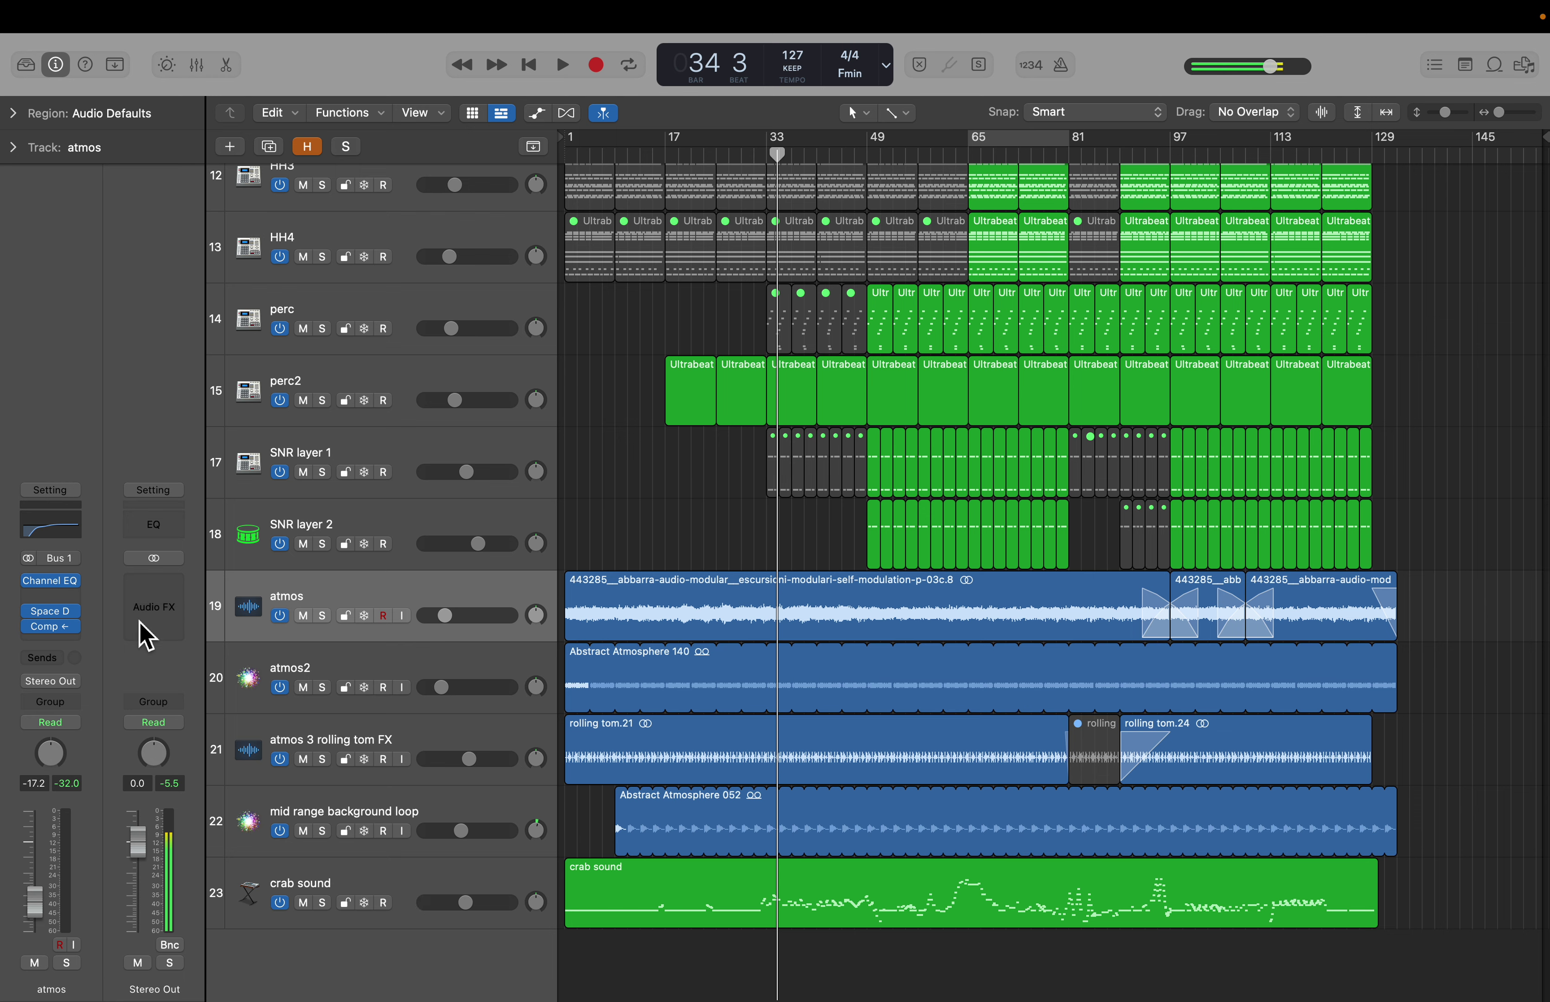
Step: Inspect the Space Designer and sidechained Compressor settings on the atmos track, then close both plug-in windows
{"action": "mouse_move", "coordinate": [47, 619]}
{"action": "left_click", "coordinate": [45, 617]}
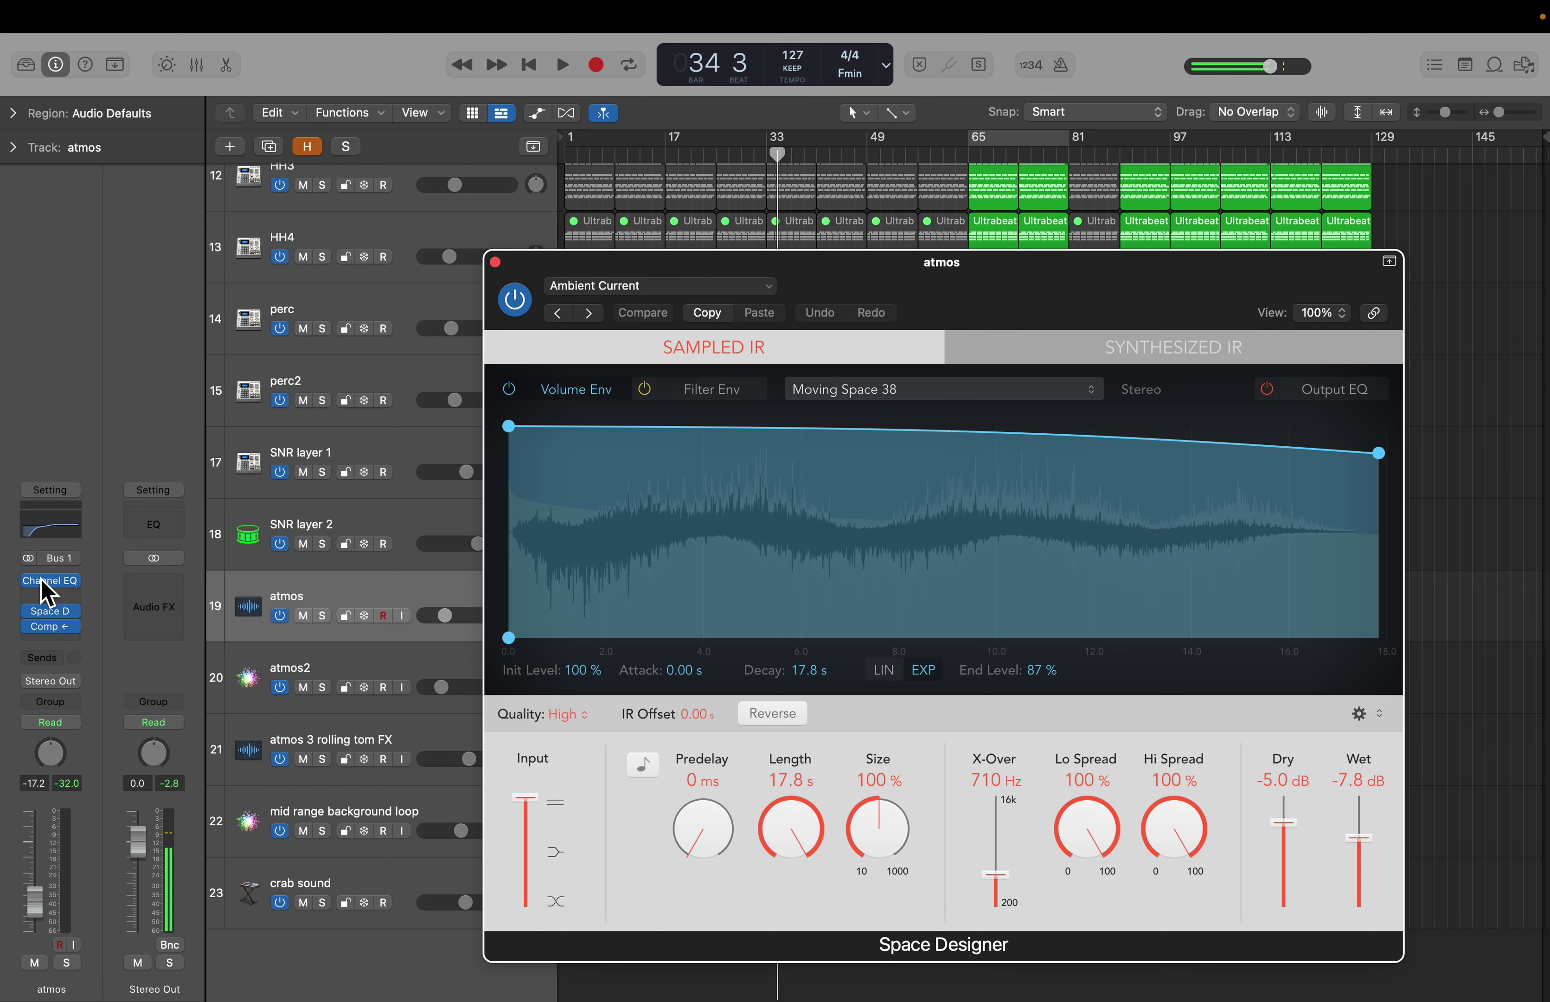
{"action": "mouse_move", "coordinate": [46, 630]}
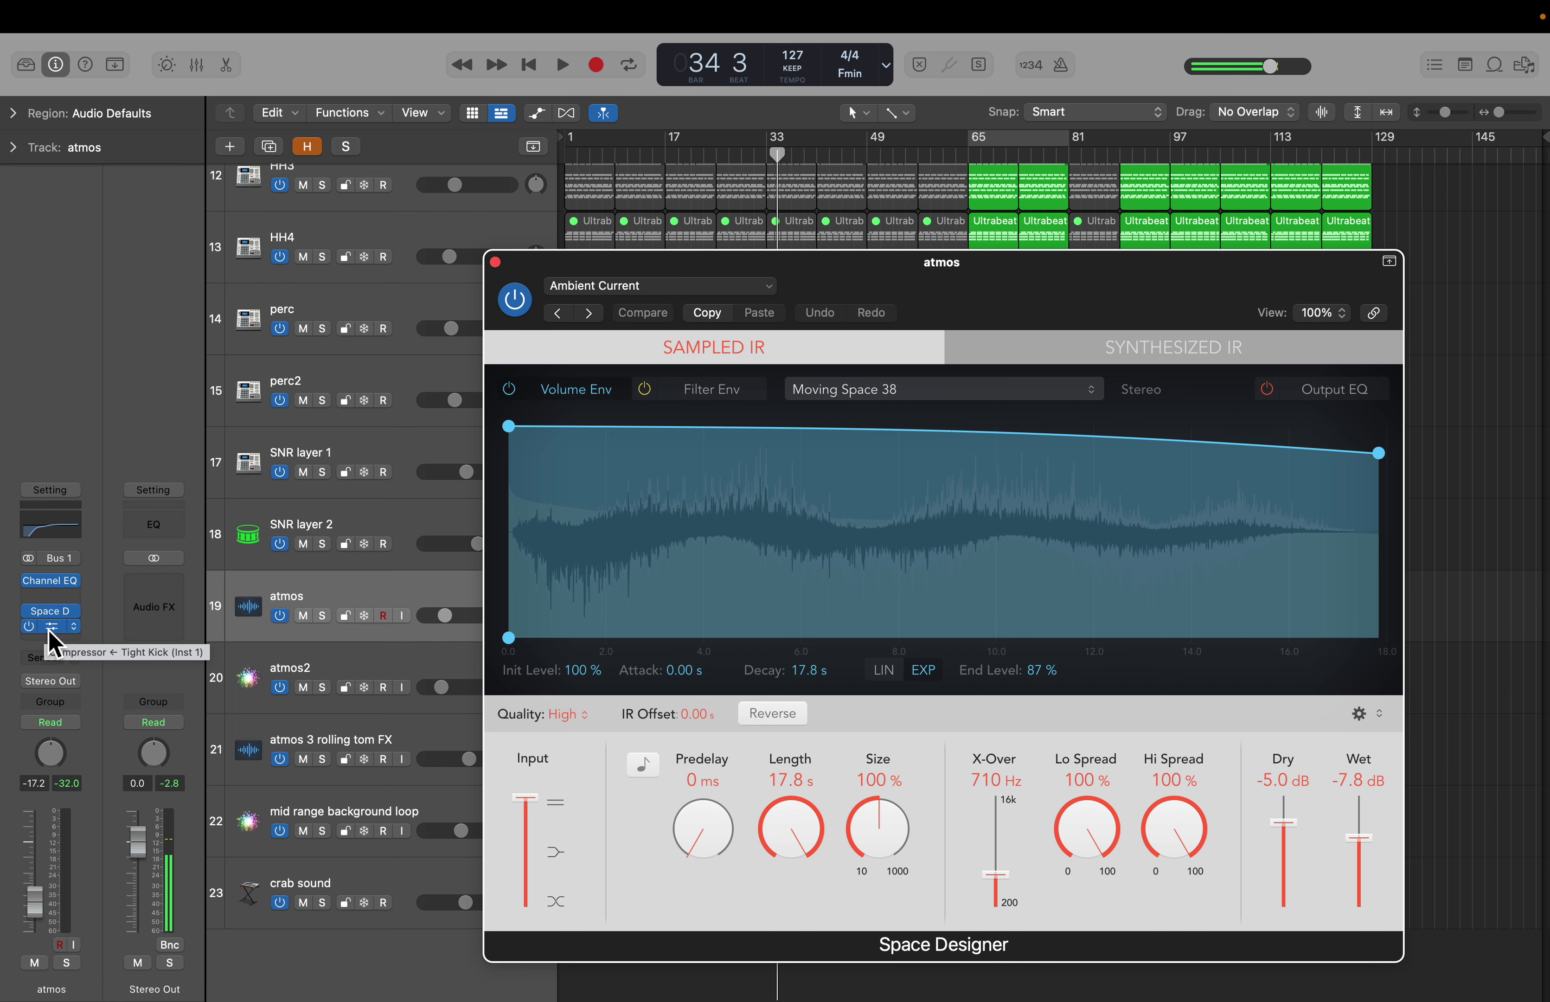
{"action": "left_click", "coordinate": [47, 629]}
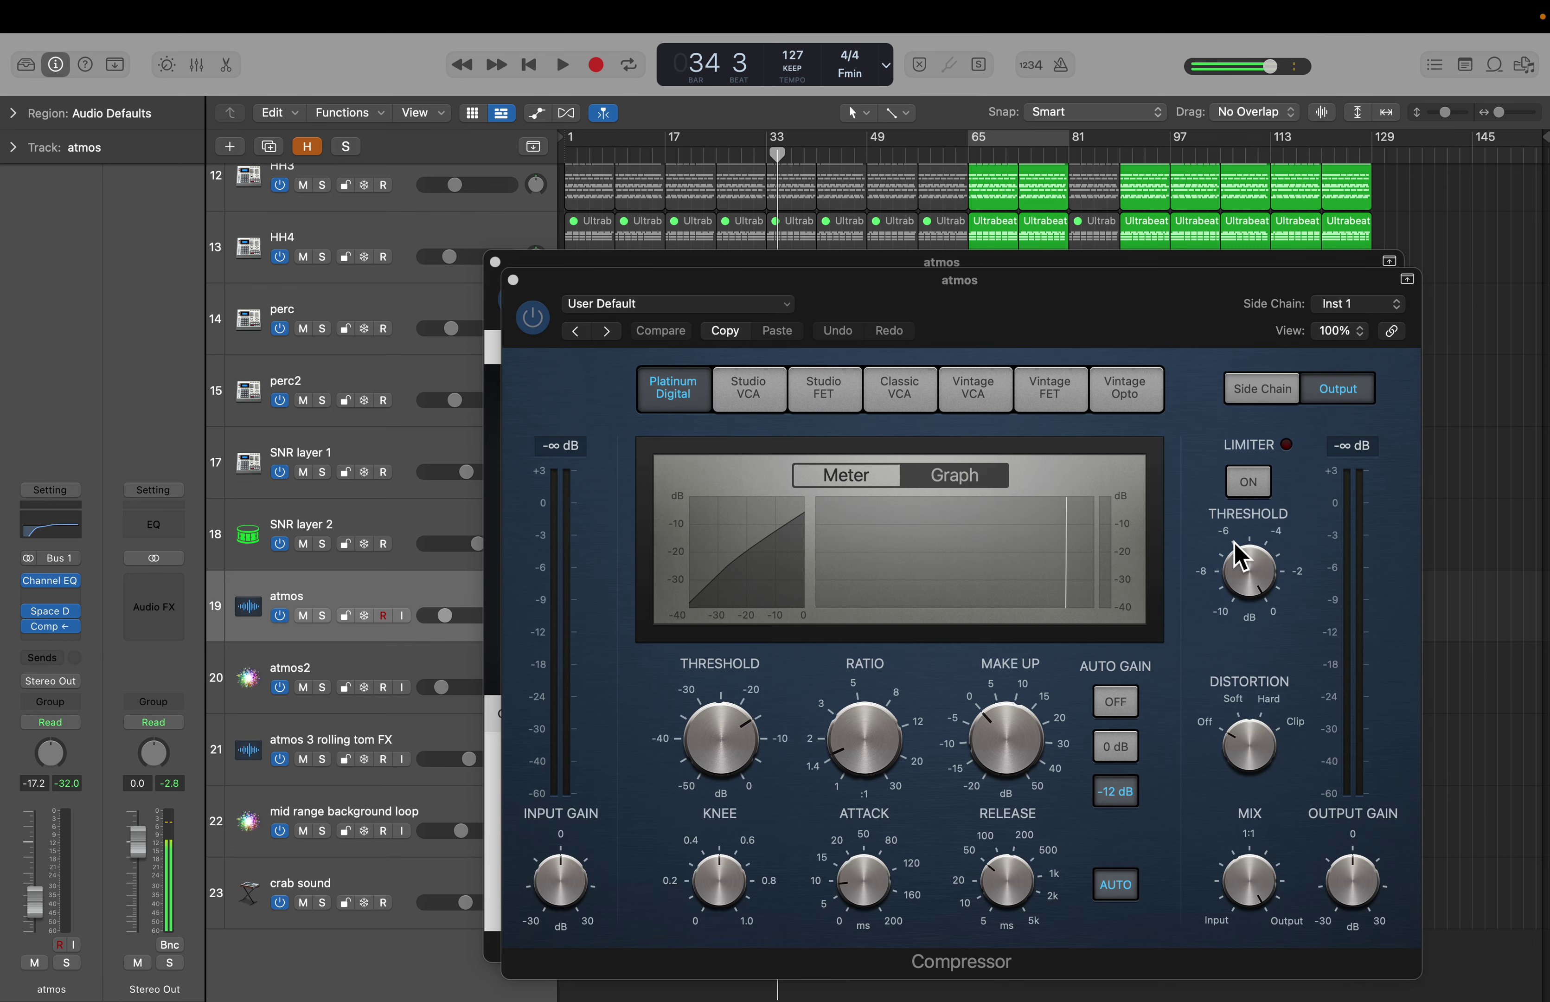
{"action": "left_click", "coordinate": [513, 280]}
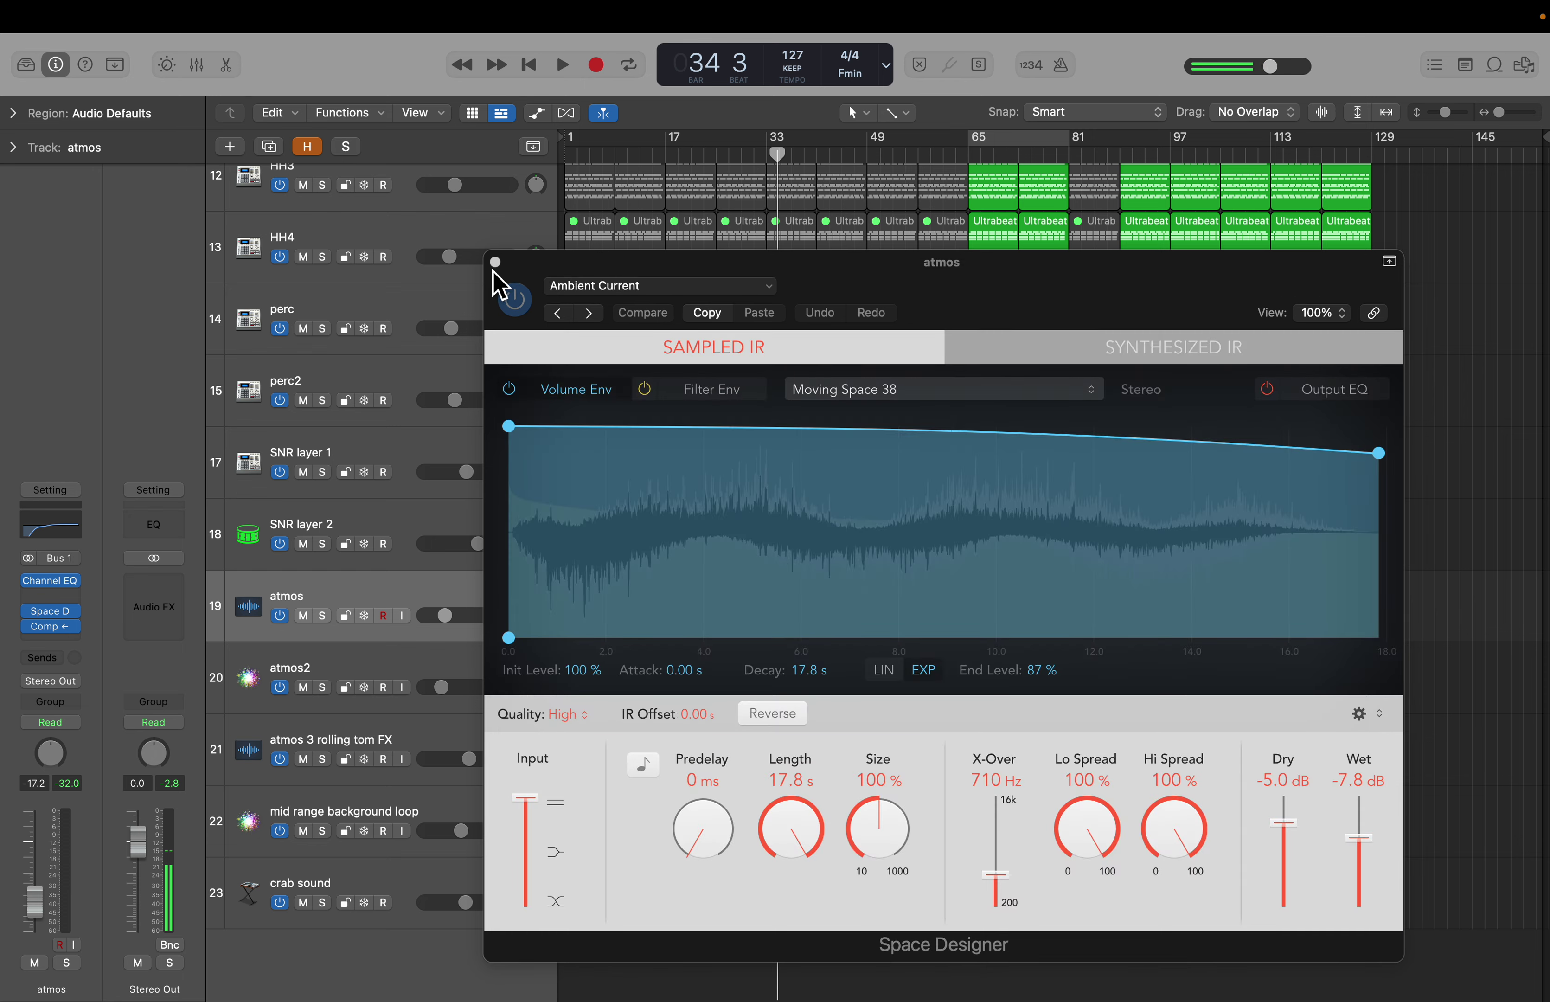
{"action": "left_click", "coordinate": [495, 262]}
Step: Select and solo the atmos2 track, audition it from bar 34 to bar 35 and return the playhead to bar 1
{"action": "left_click", "coordinate": [384, 692]}
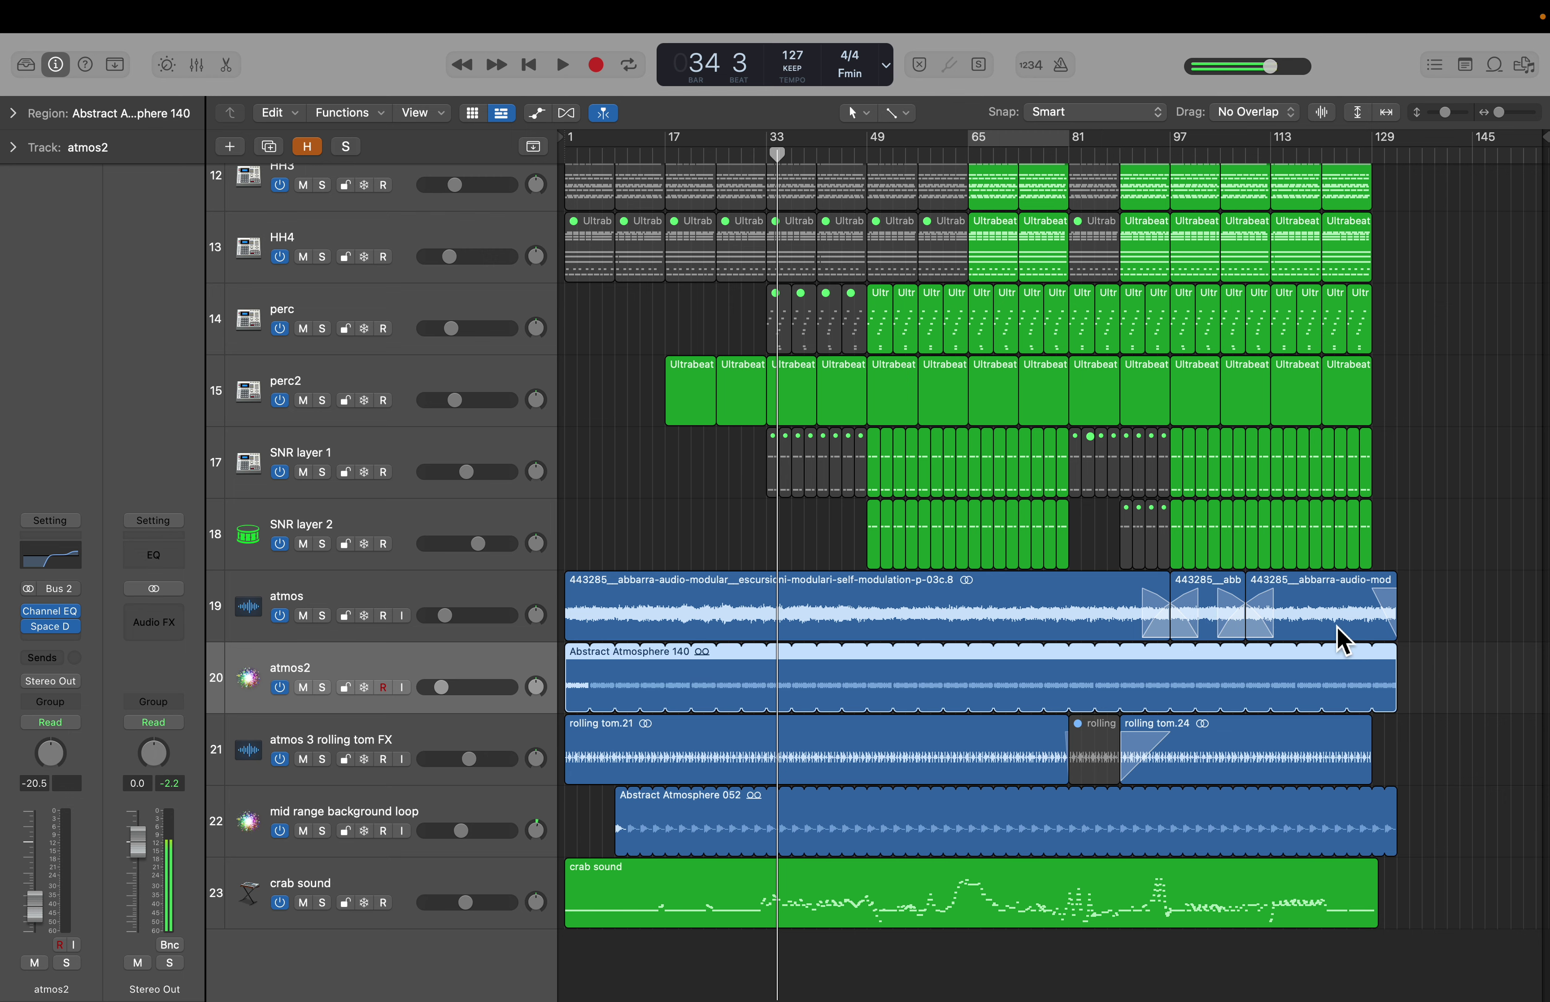
{"action": "left_click", "coordinate": [322, 688]}
{"action": "key", "text": "space"}
{"action": "key", "text": "space"}
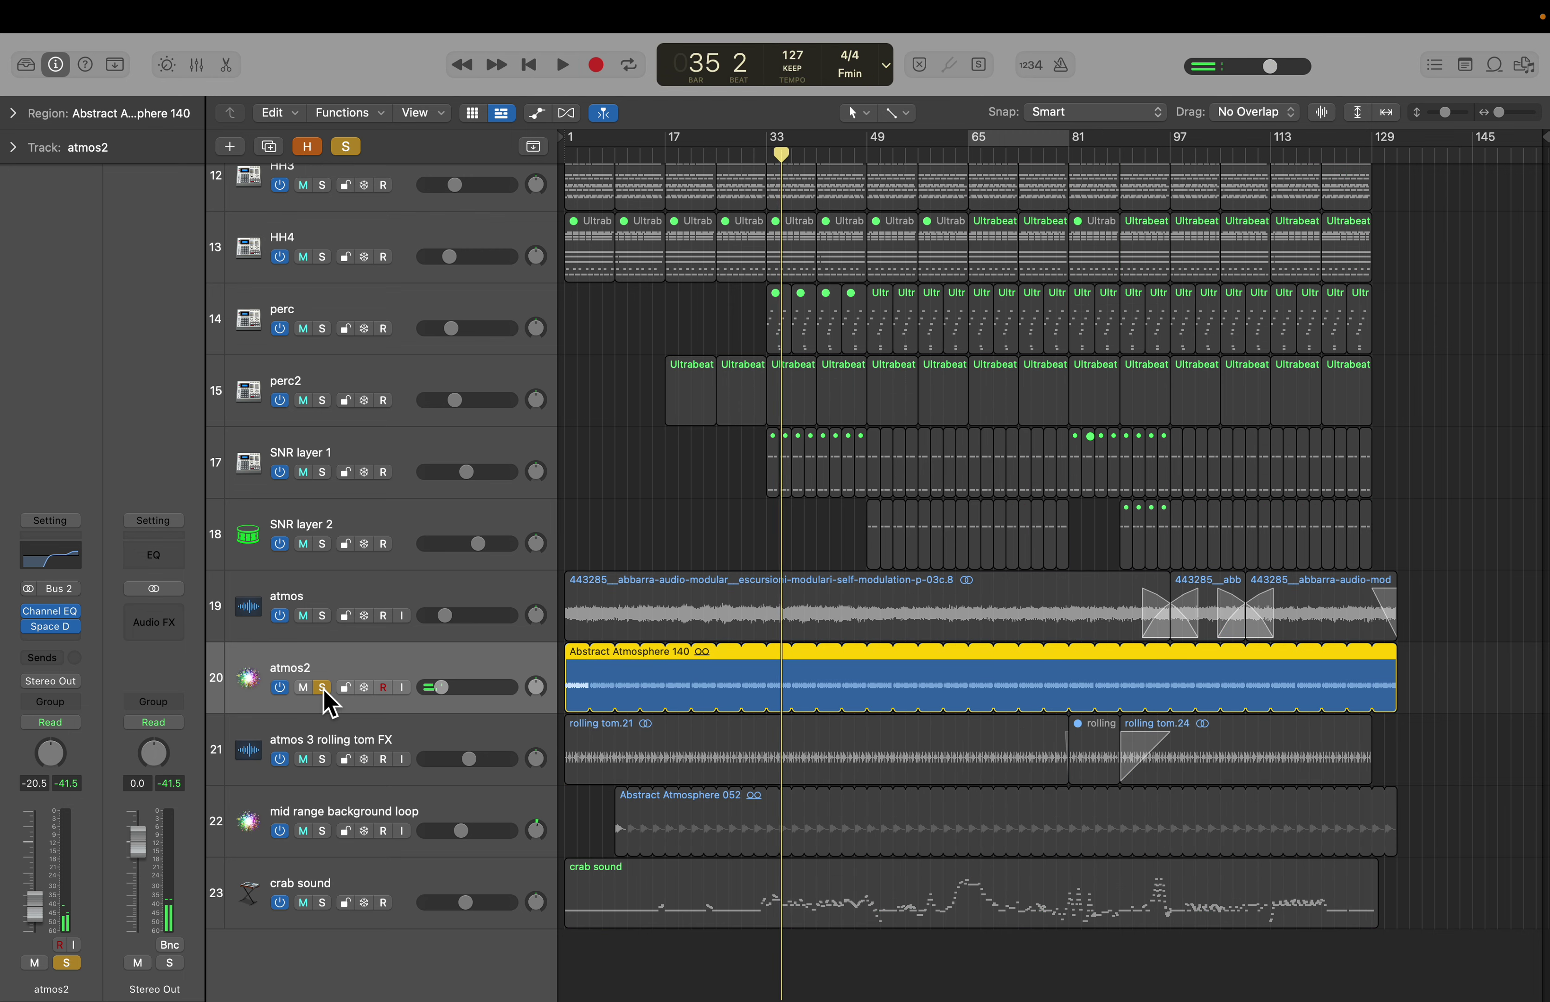
{"action": "key", "text": "Return"}
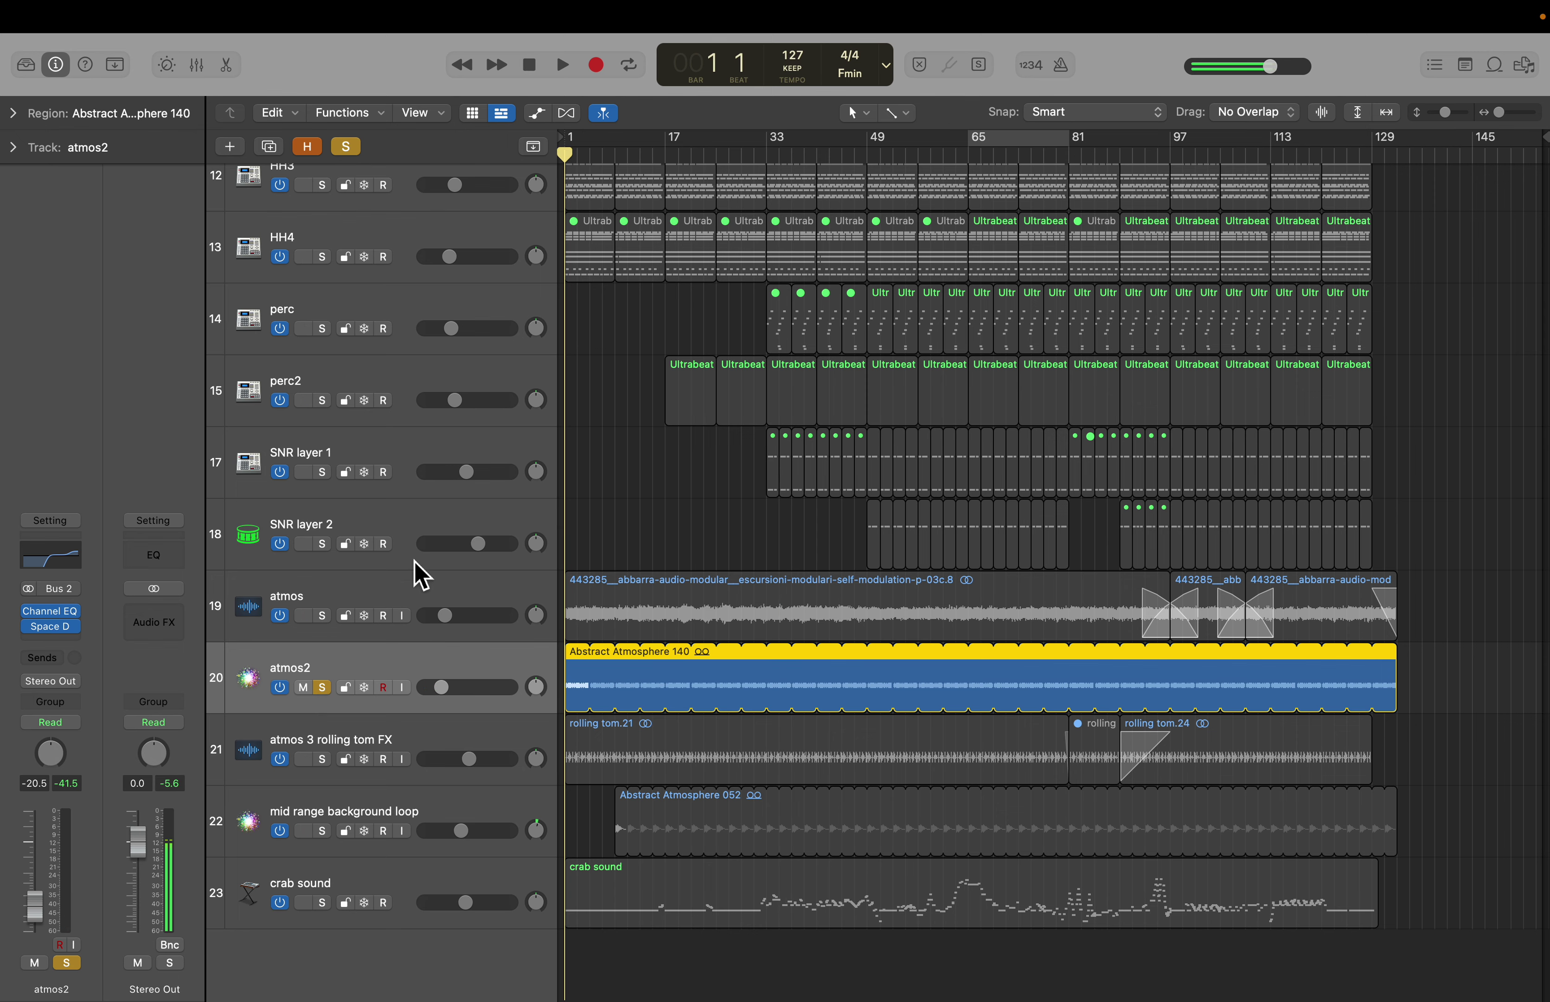
Step: Glance at the Apple Loops browser, then audition the soloed atmos2 track from bar 1 to bar 2 and unsolo it
{"action": "left_click", "coordinate": [1494, 65]}
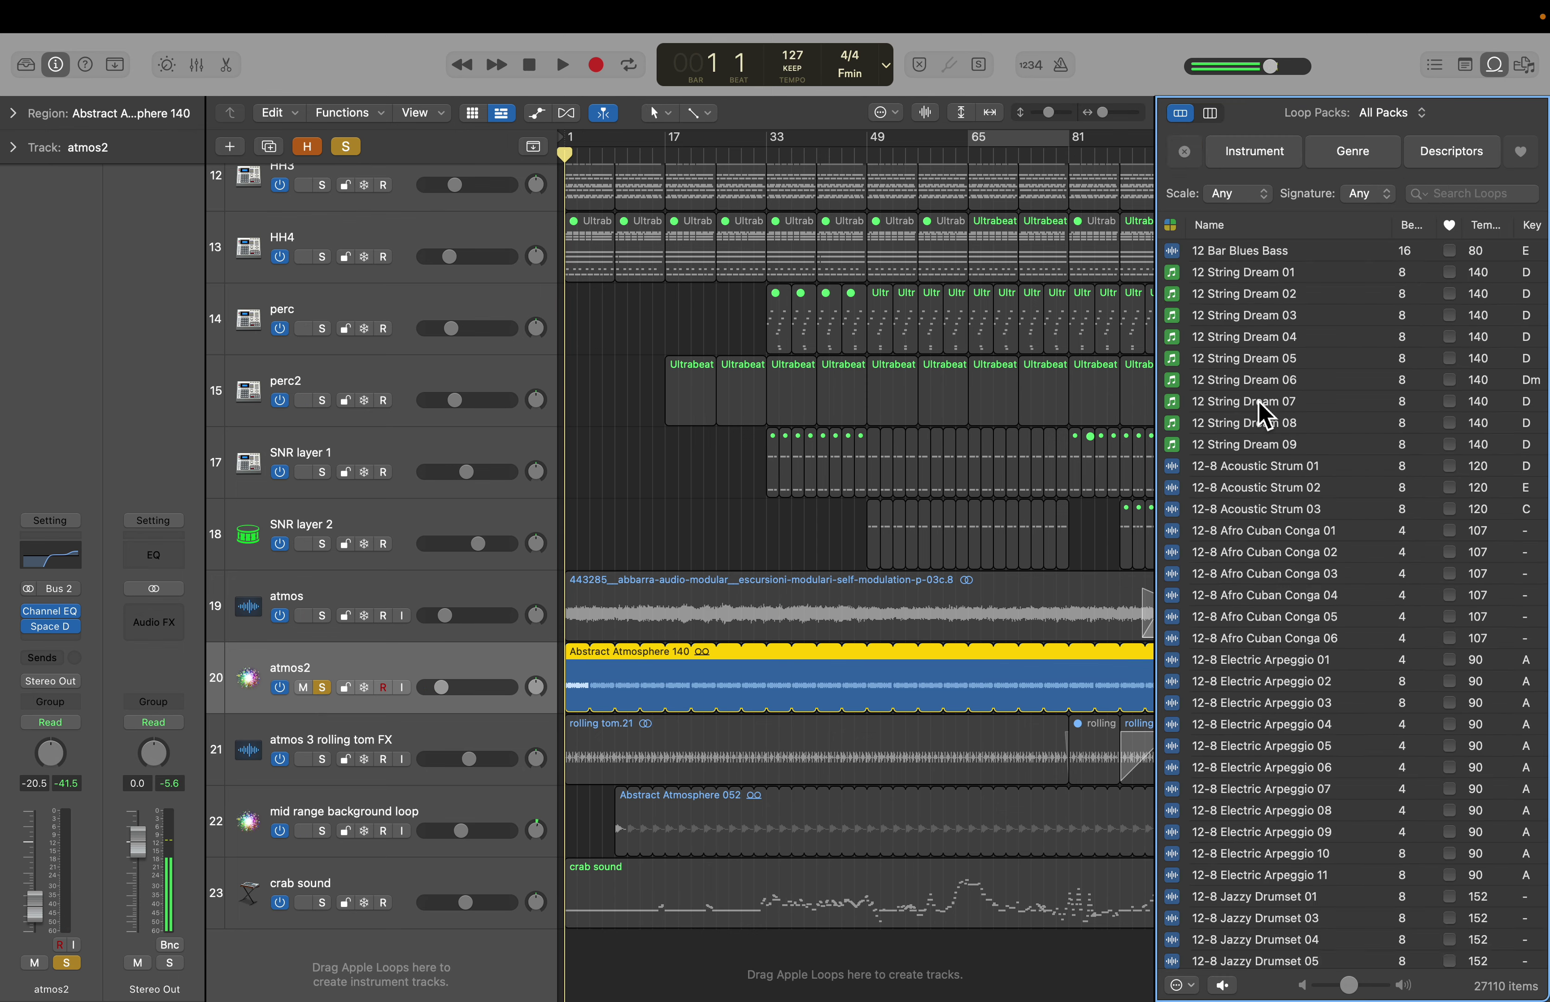
{"action": "left_click", "coordinate": [1495, 65]}
{"action": "key", "text": "space"}
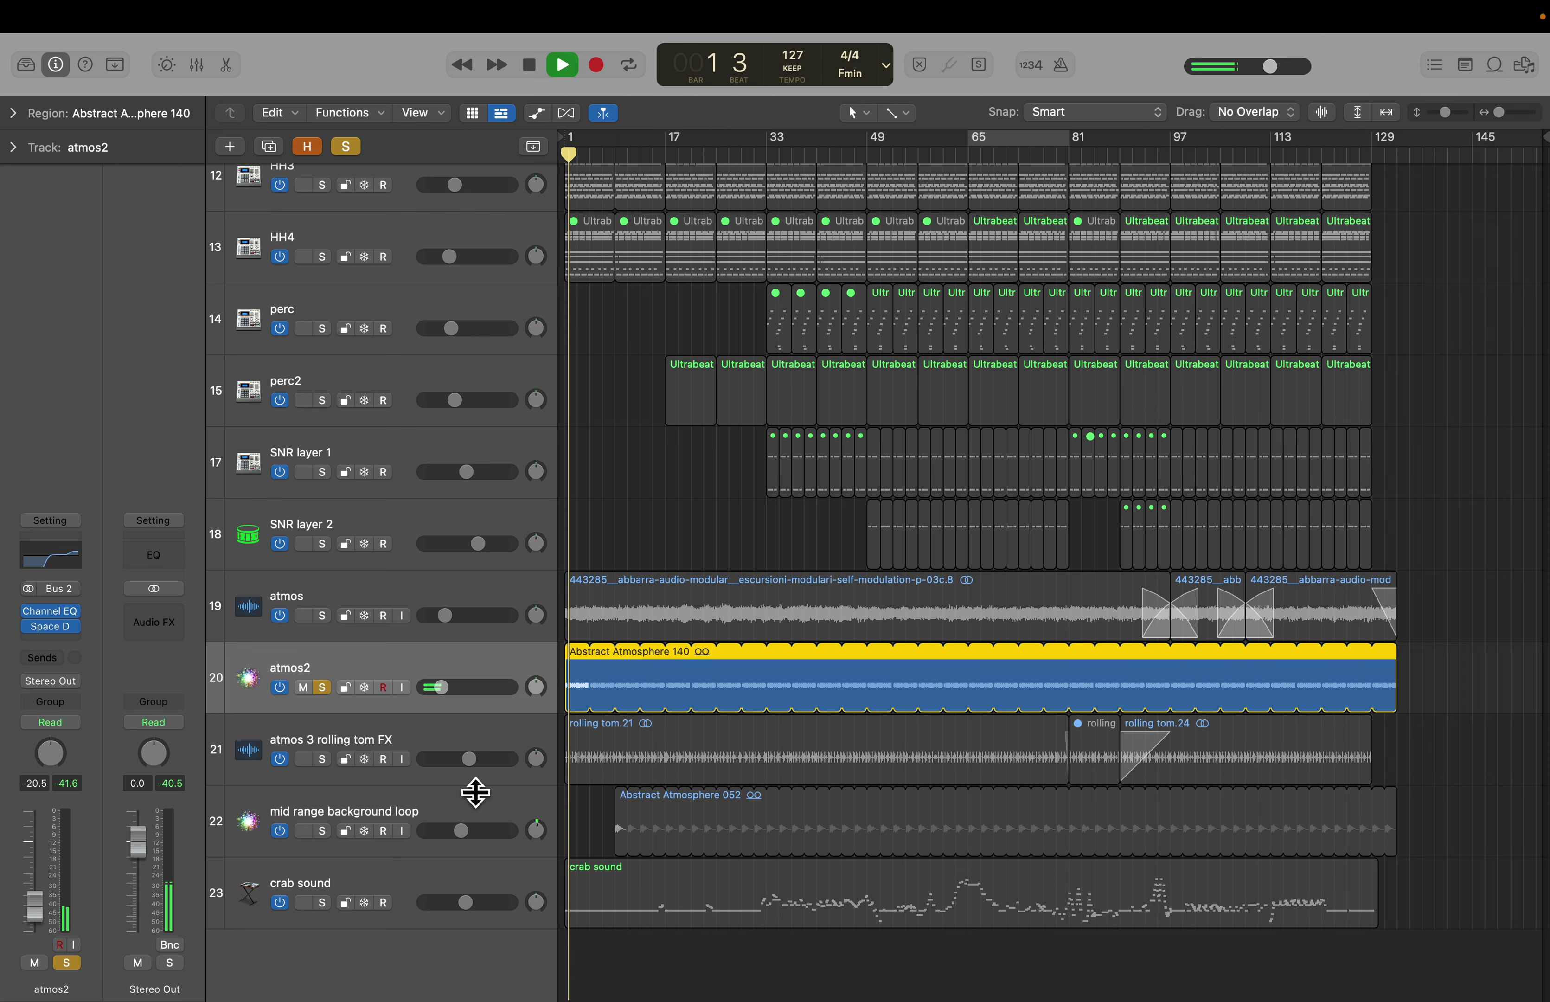
{"action": "key", "text": "space"}
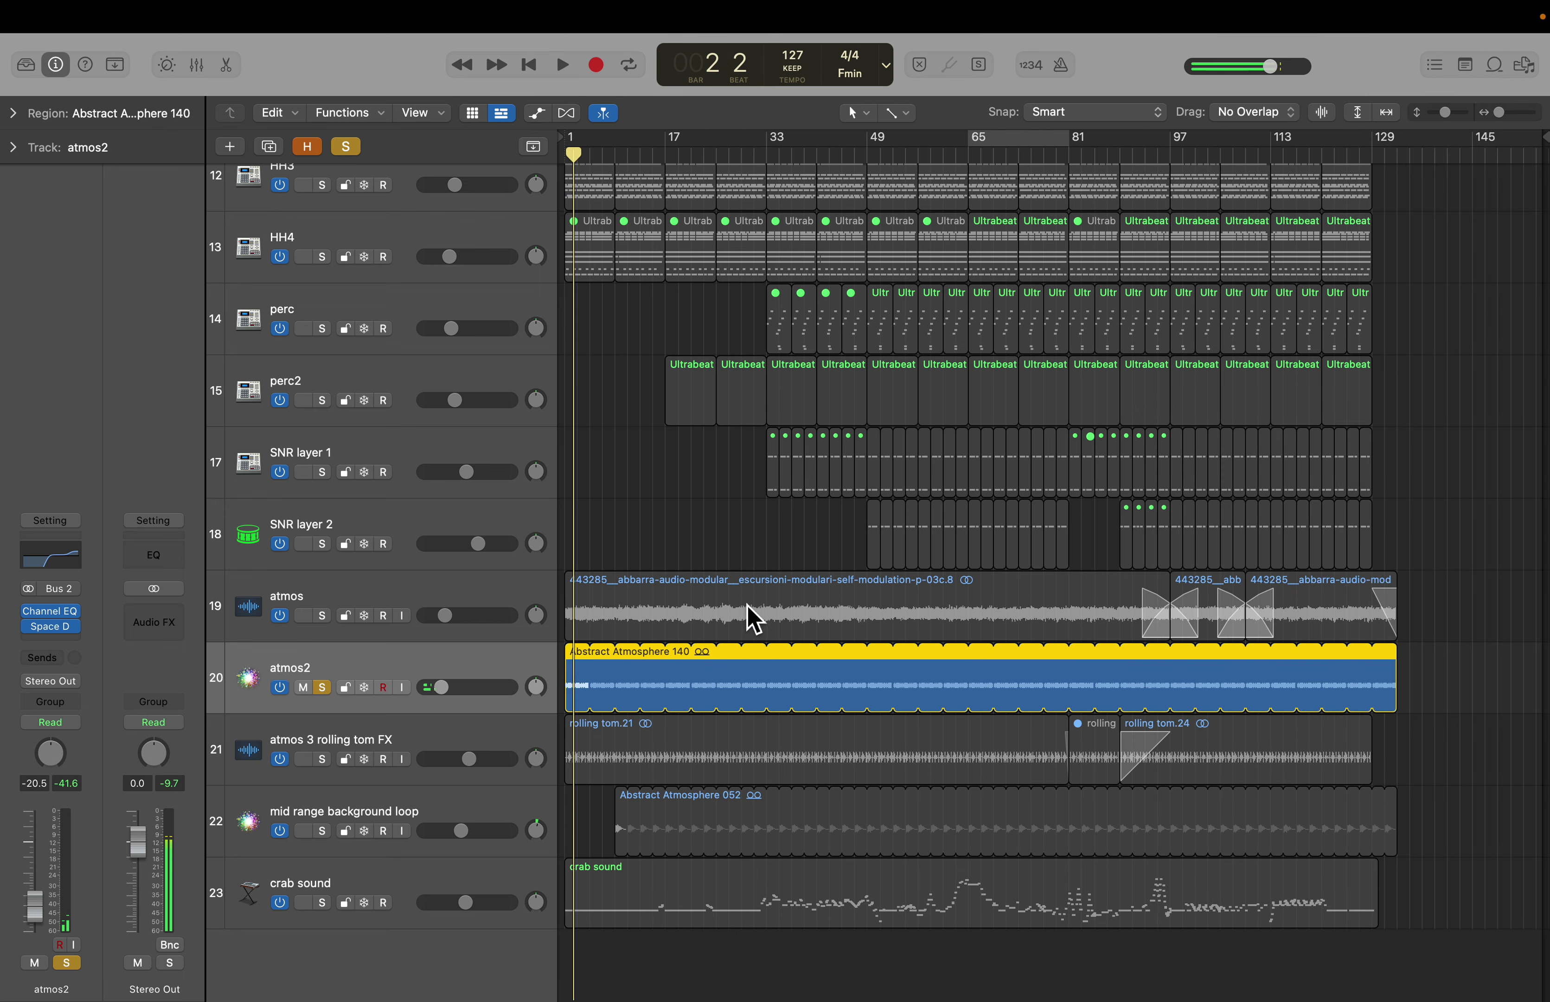
{"action": "left_click", "coordinate": [324, 691]}
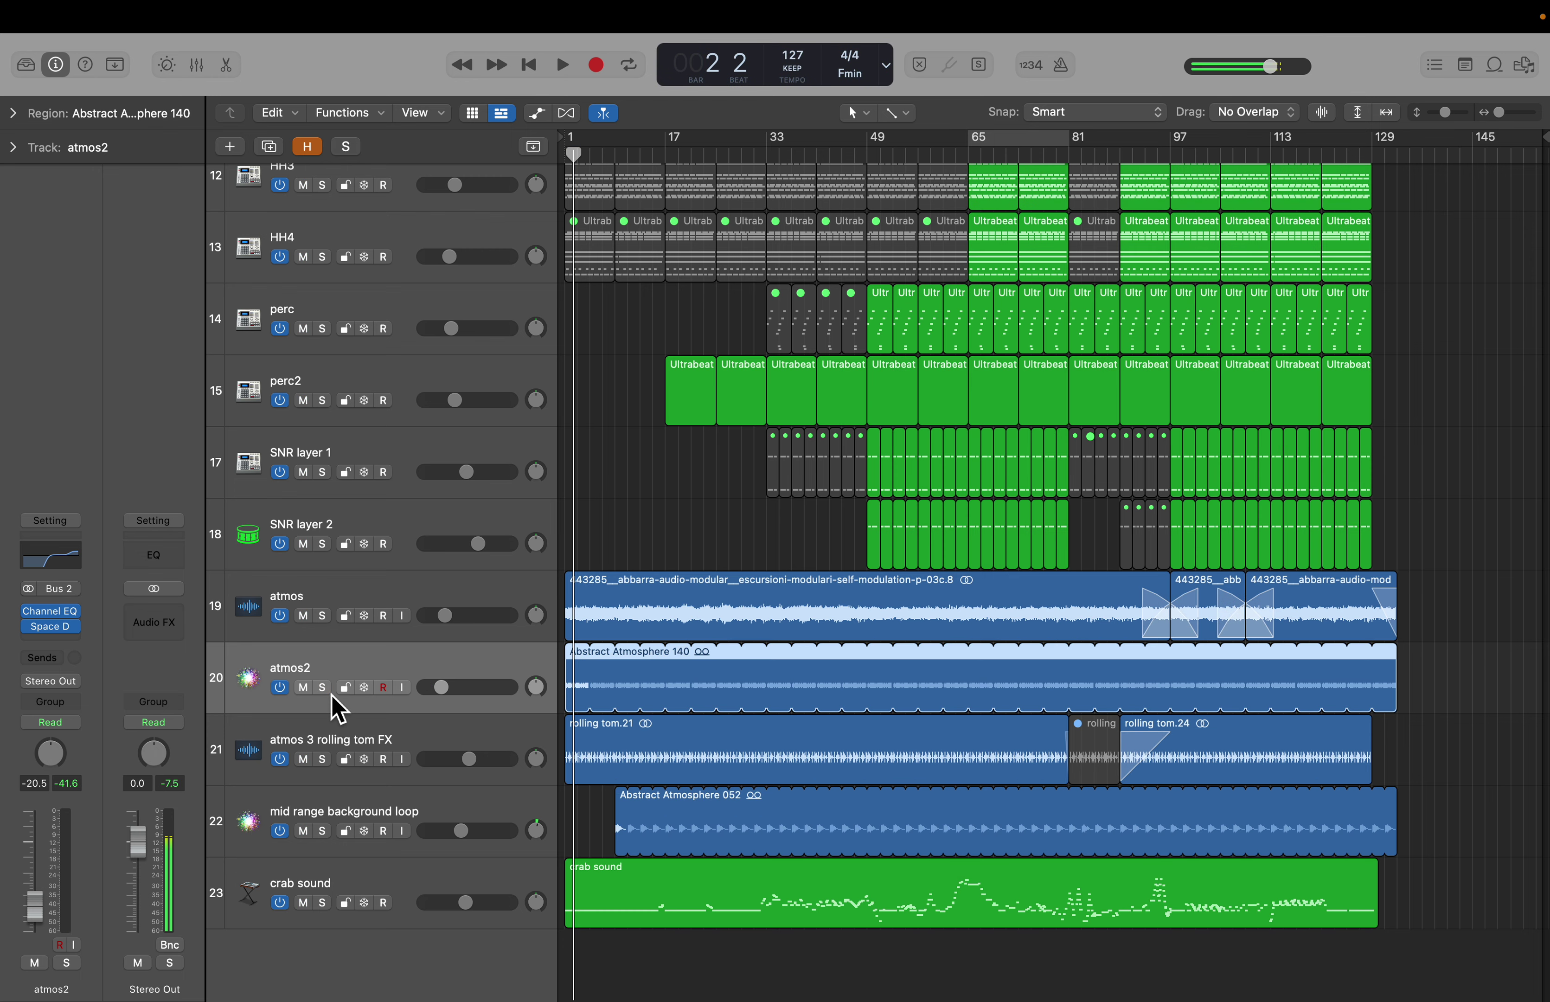
Step: Bypass atmos2's Channel EQ and Space Designer, audition the track soloed from bar 2 to bar 5, and re-enable the EQ
{"action": "left_click", "coordinate": [29, 610]}
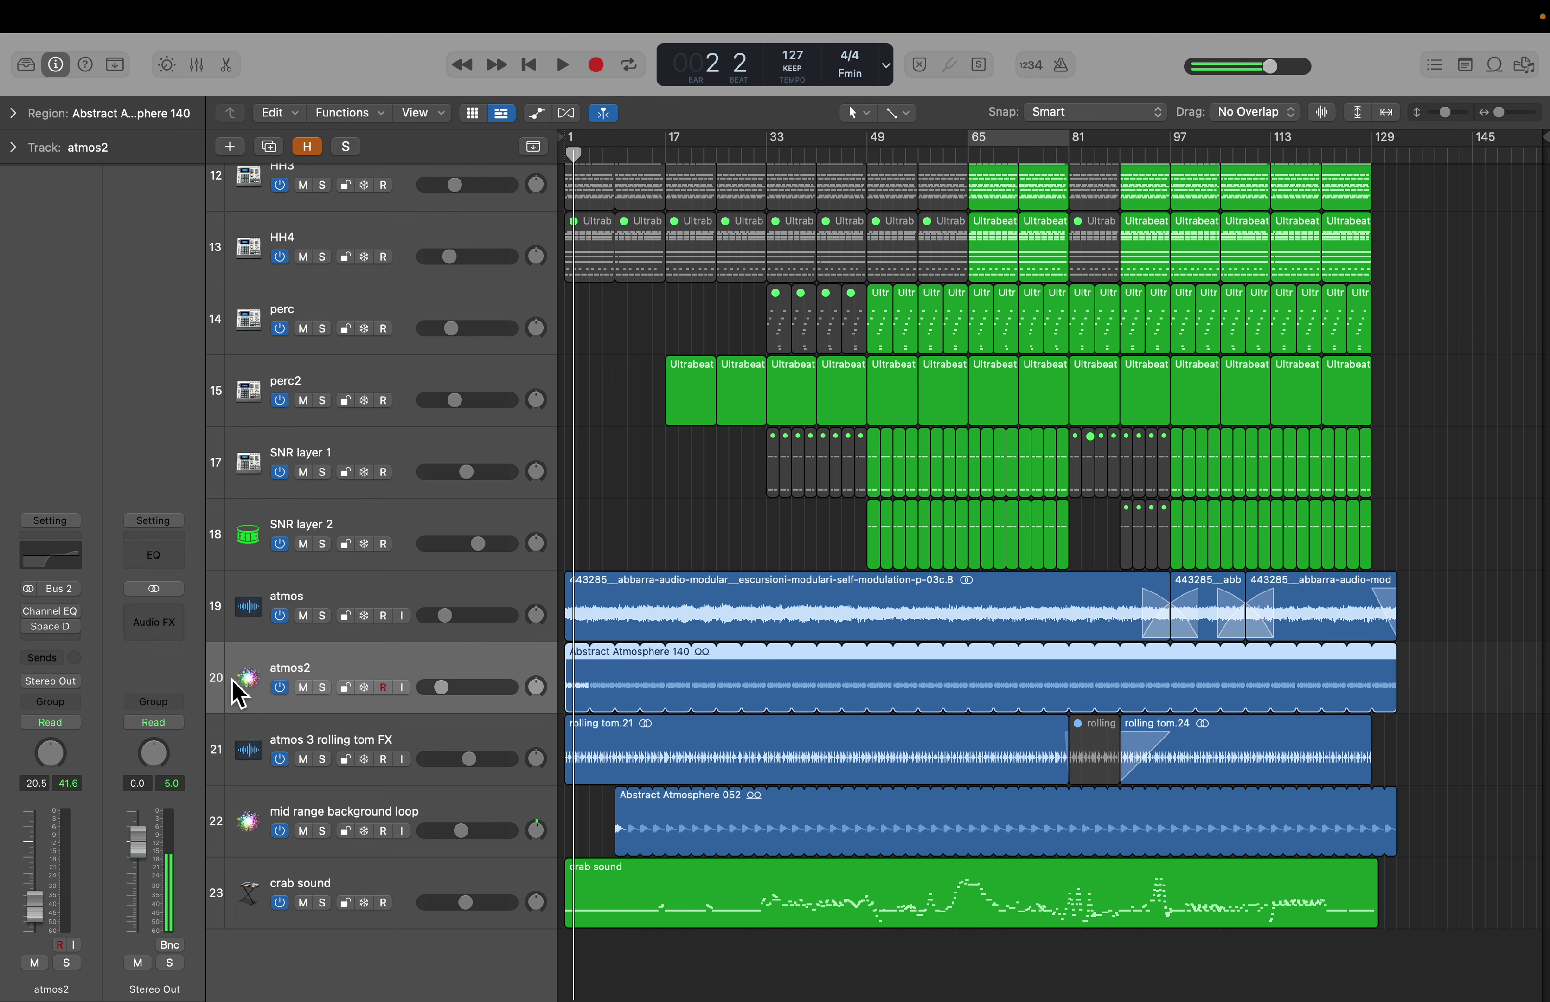
{"action": "left_click", "coordinate": [322, 688]}
{"action": "key", "text": "space"}
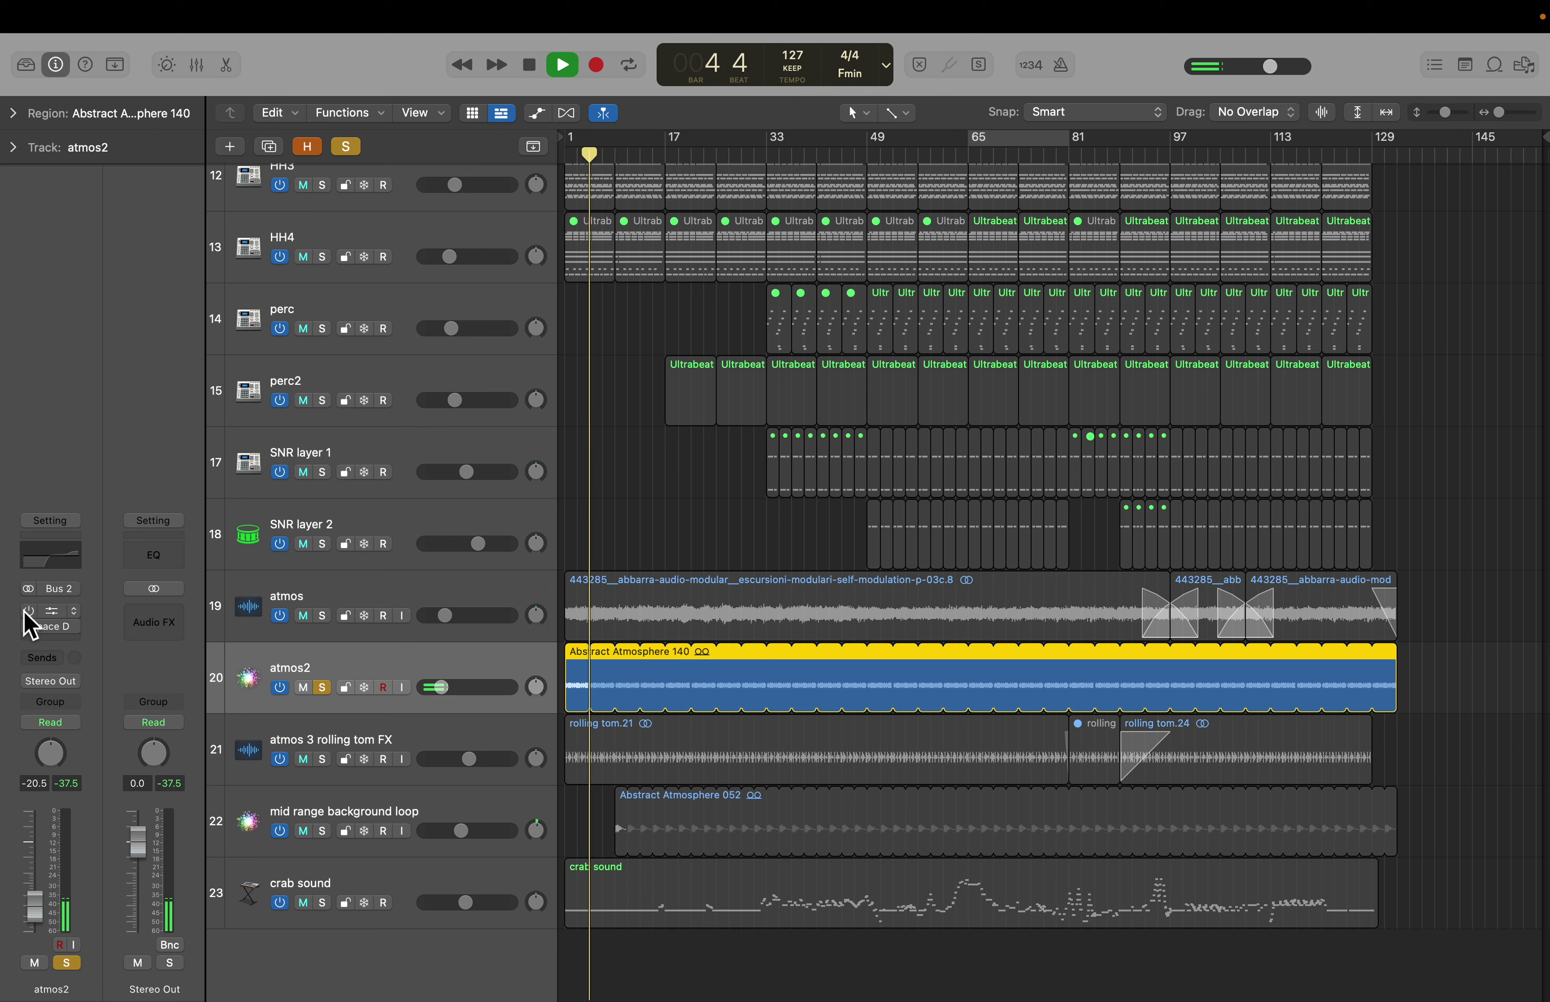
{"action": "key", "text": "space"}
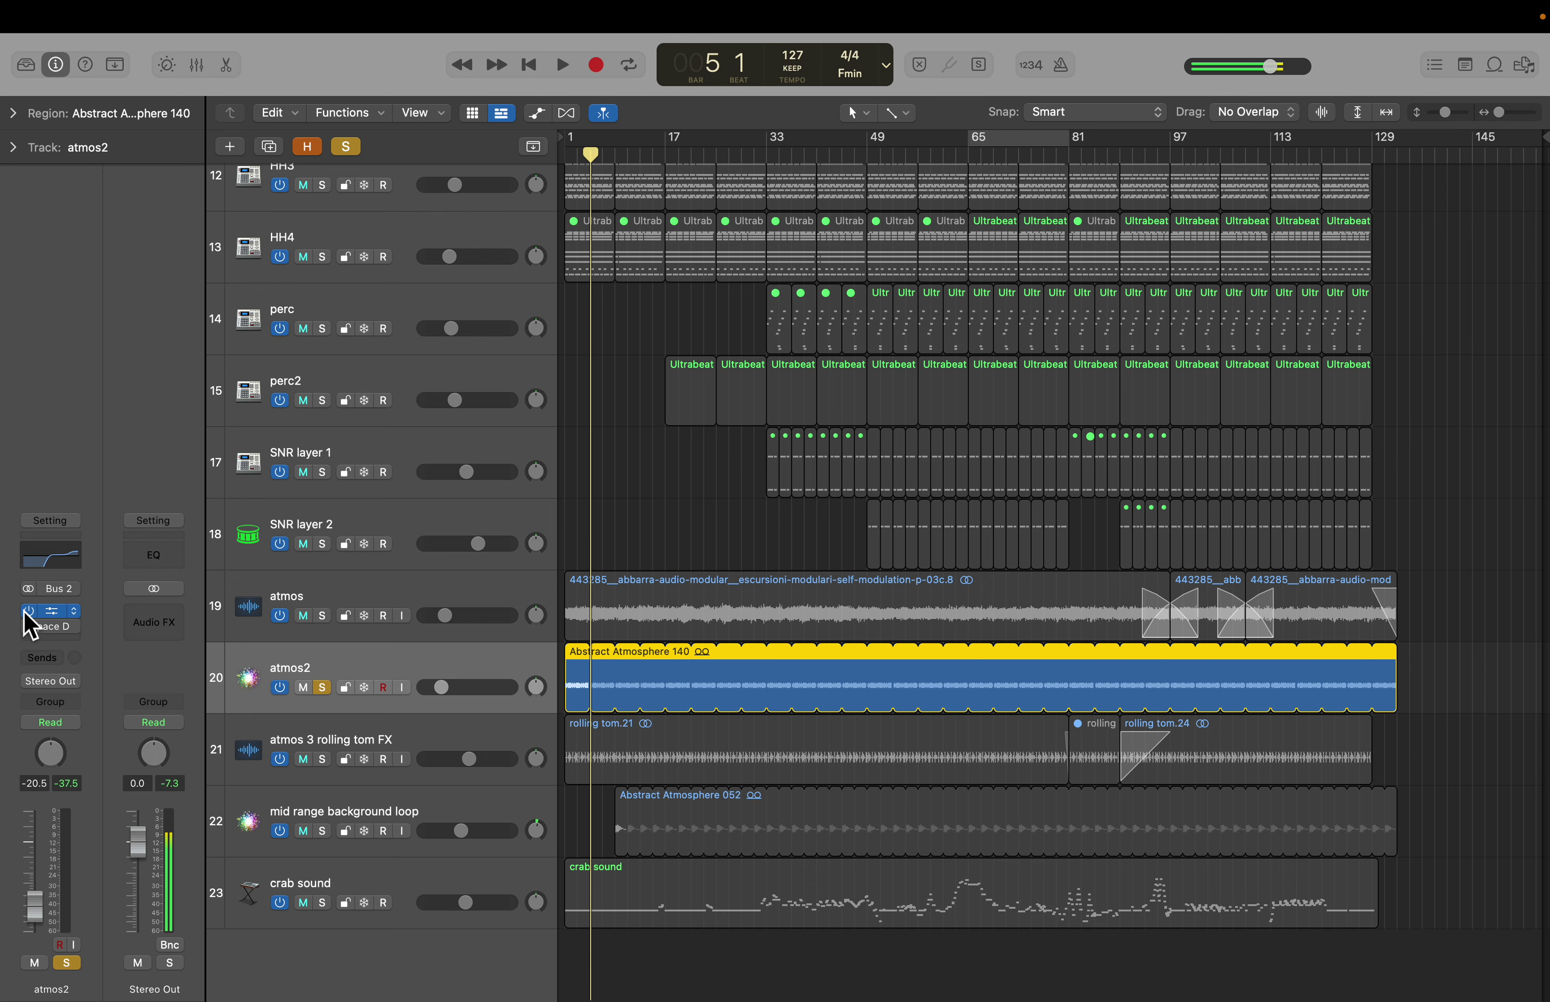
Step: Inspect the low cut and high shelf in atmos2's Channel EQ, close the plug-in window and unsolo the track
{"action": "left_click", "coordinate": [58, 561]}
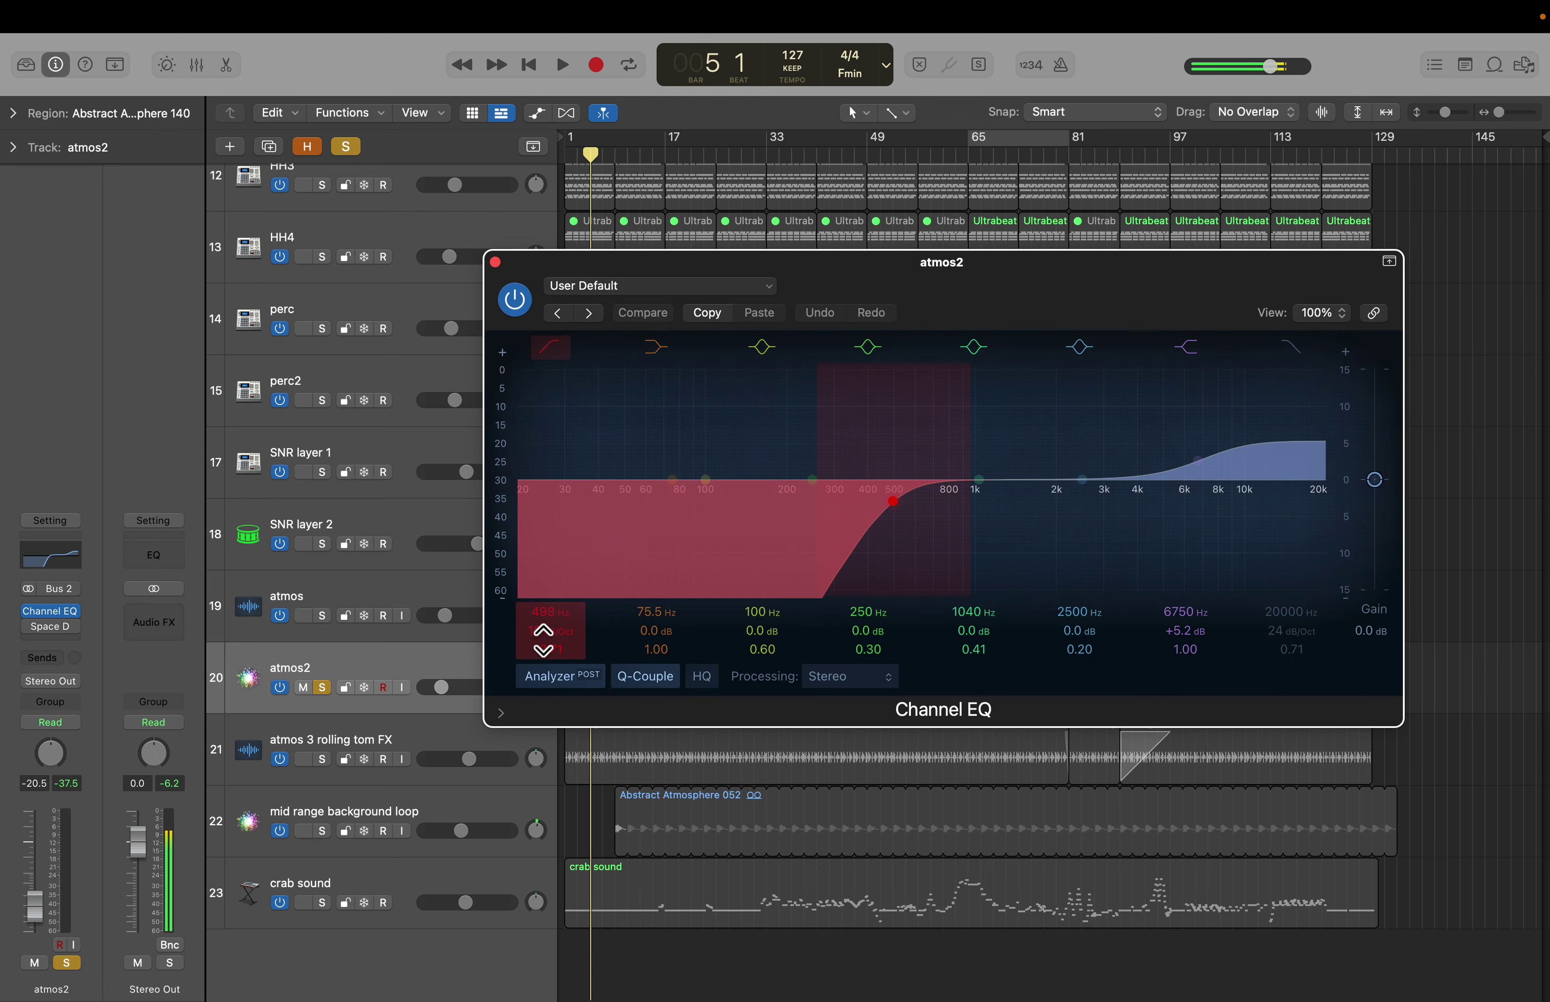
{"action": "left_click", "coordinate": [330, 612]}
{"action": "left_click", "coordinate": [495, 261]}
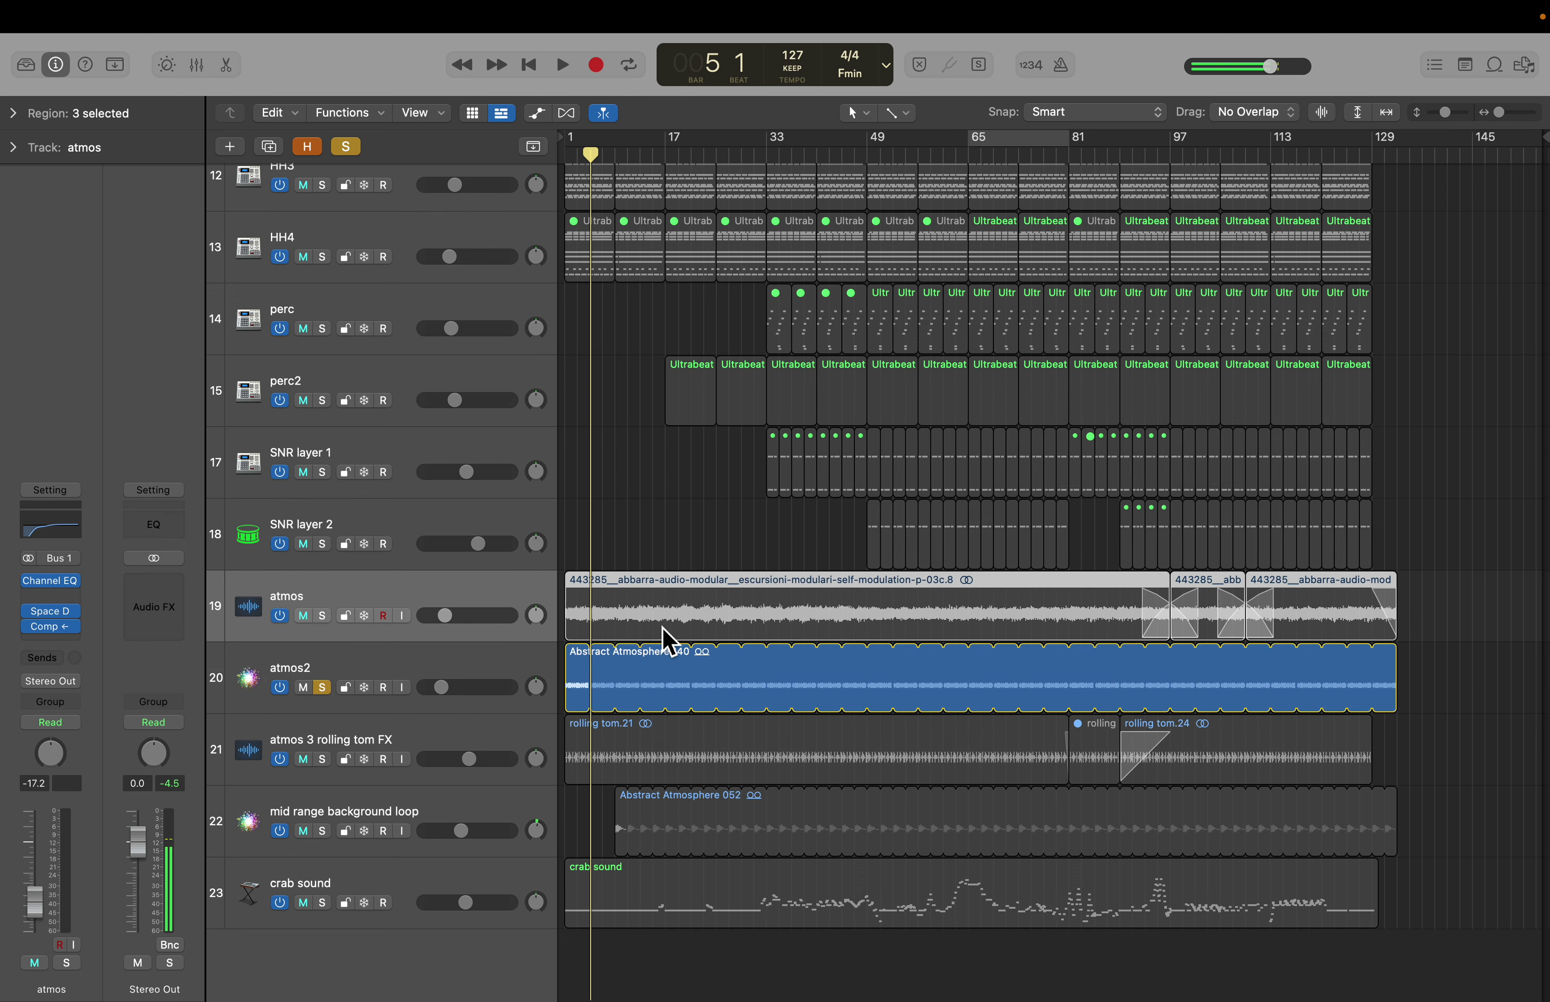
{"action": "left_click", "coordinate": [322, 687]}
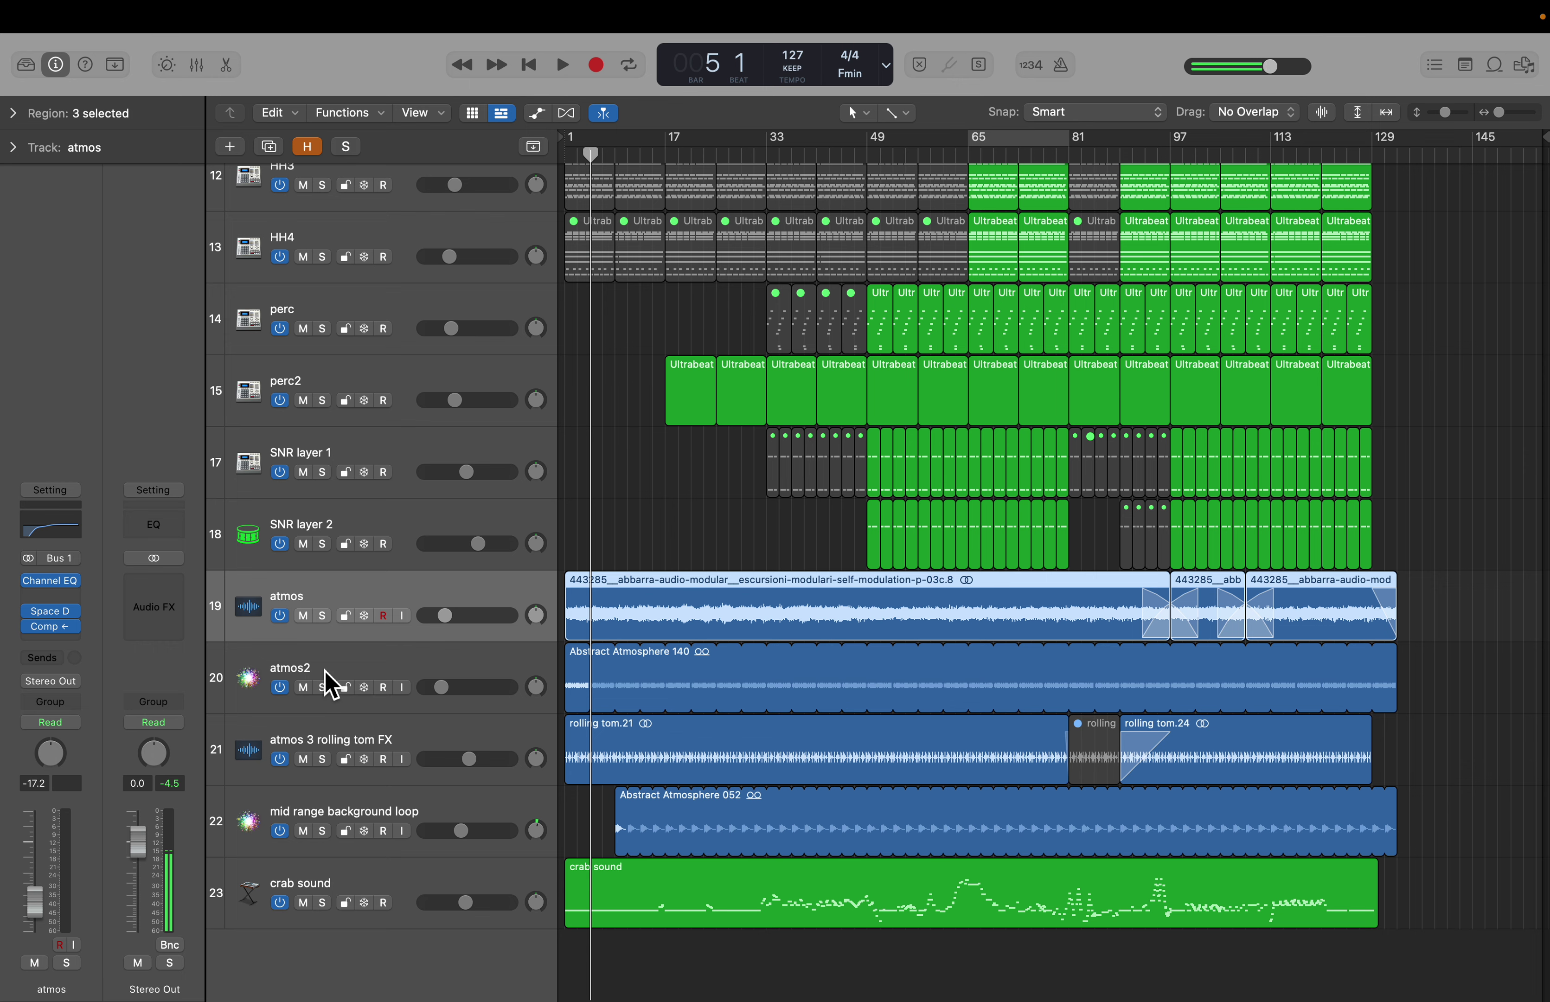
Step: Select the atmos2 track, switch its Space Designer back on, inspect the Mystery Taps settings and close the plug-in window
{"action": "left_click", "coordinate": [325, 671]}
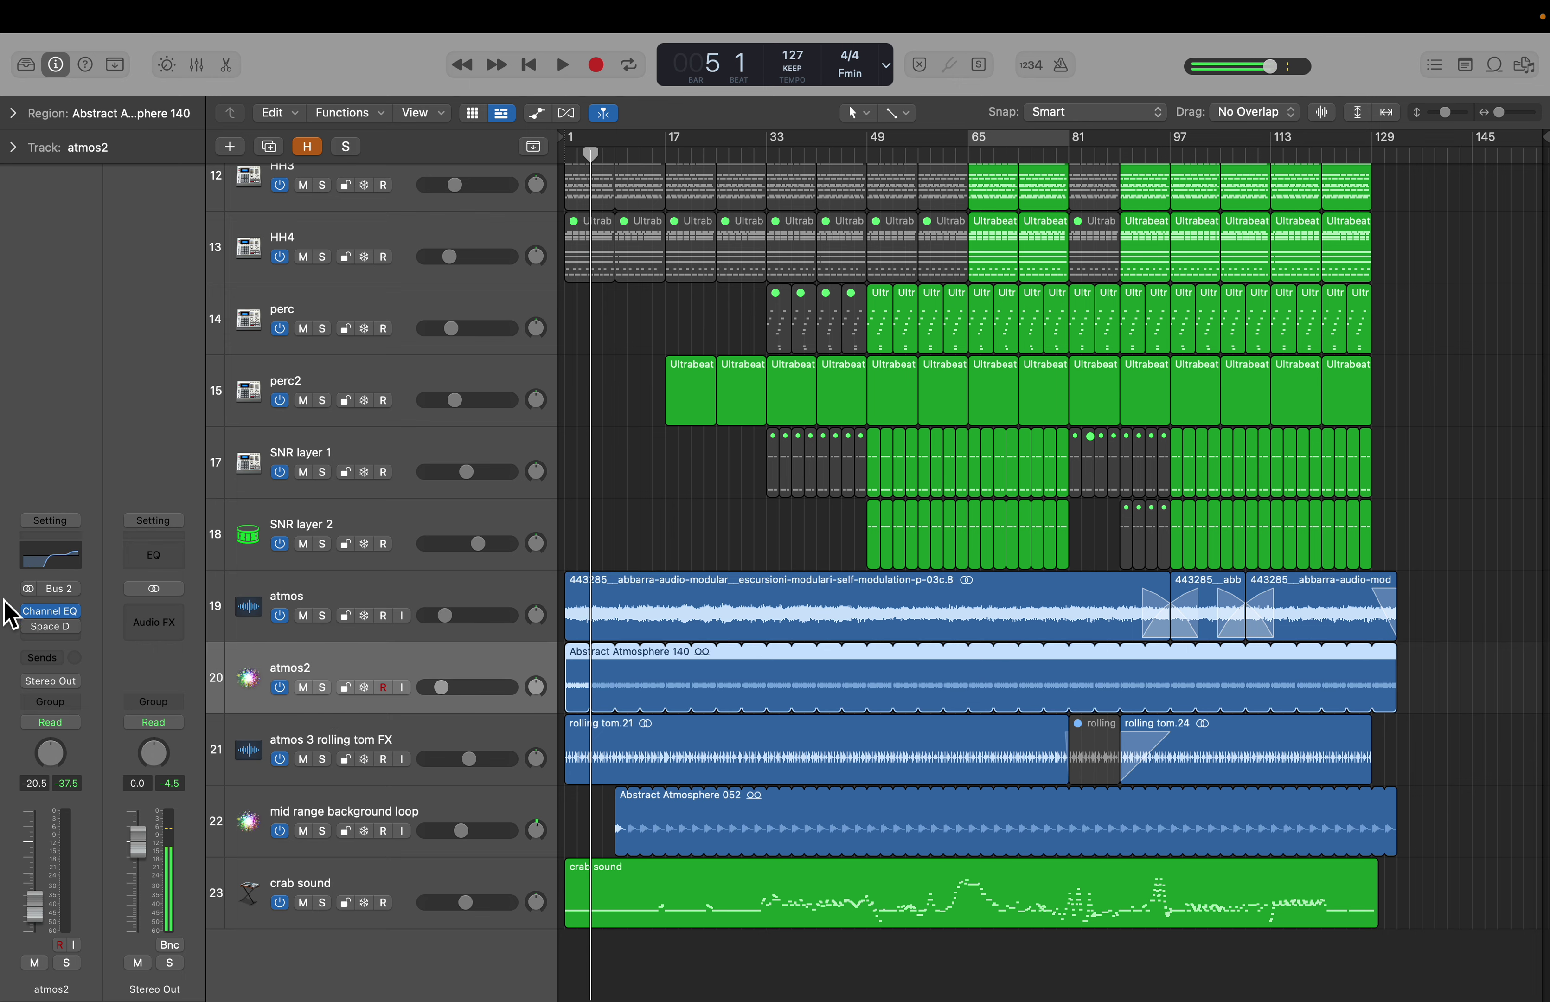
{"action": "left_click", "coordinate": [63, 633]}
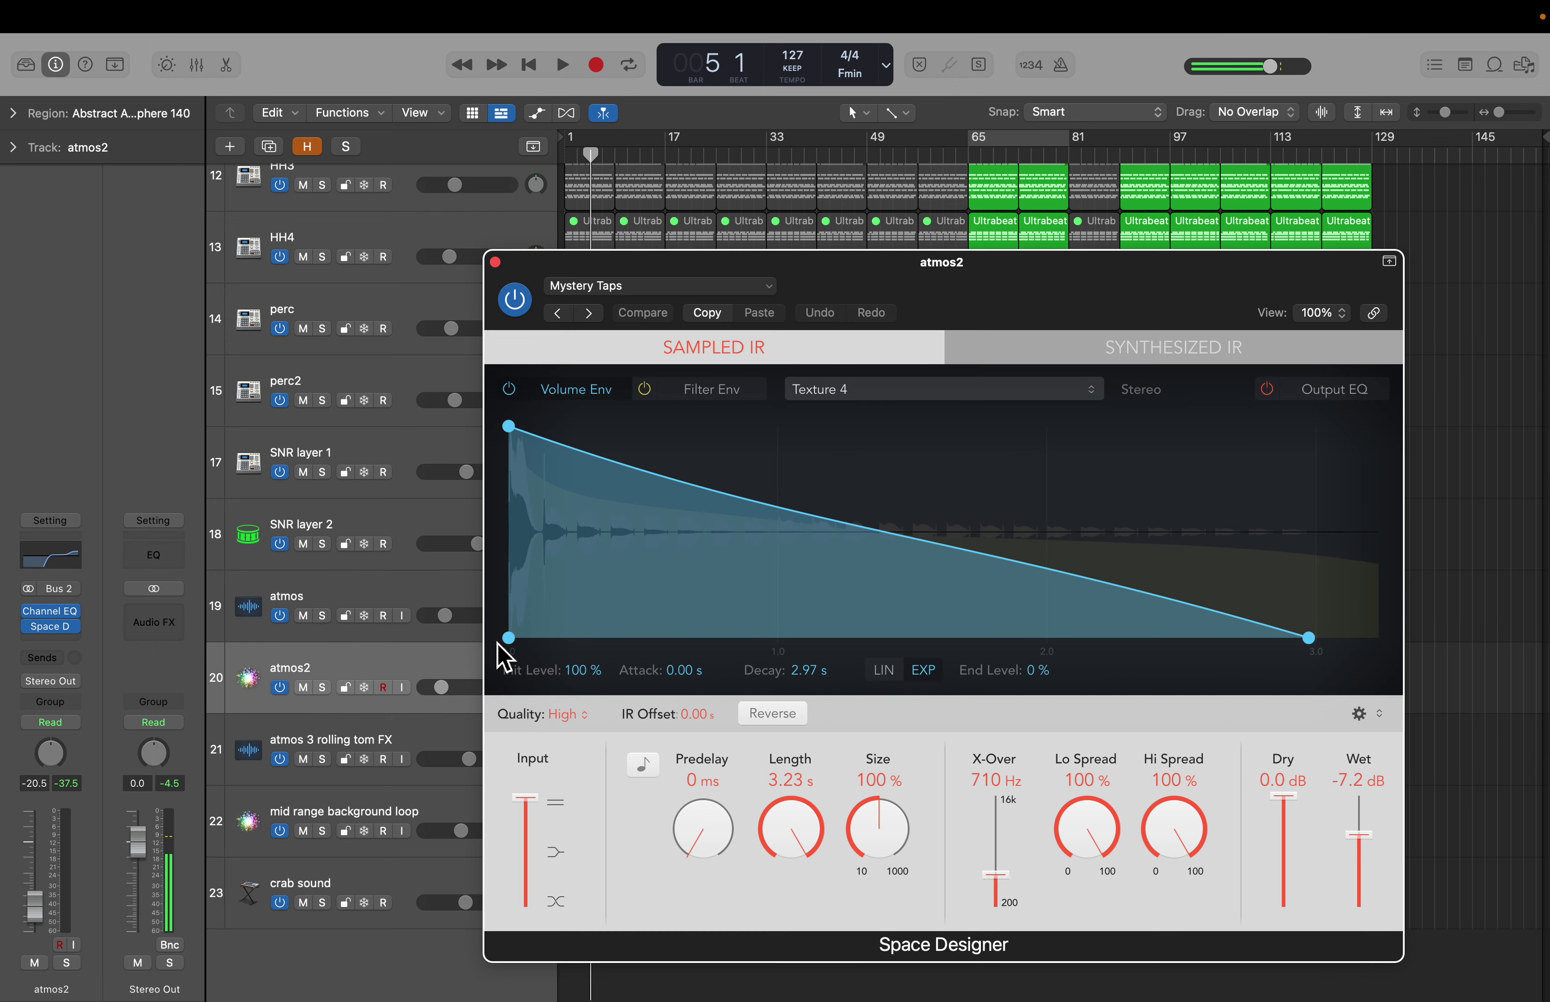
{"action": "left_click", "coordinate": [494, 263]}
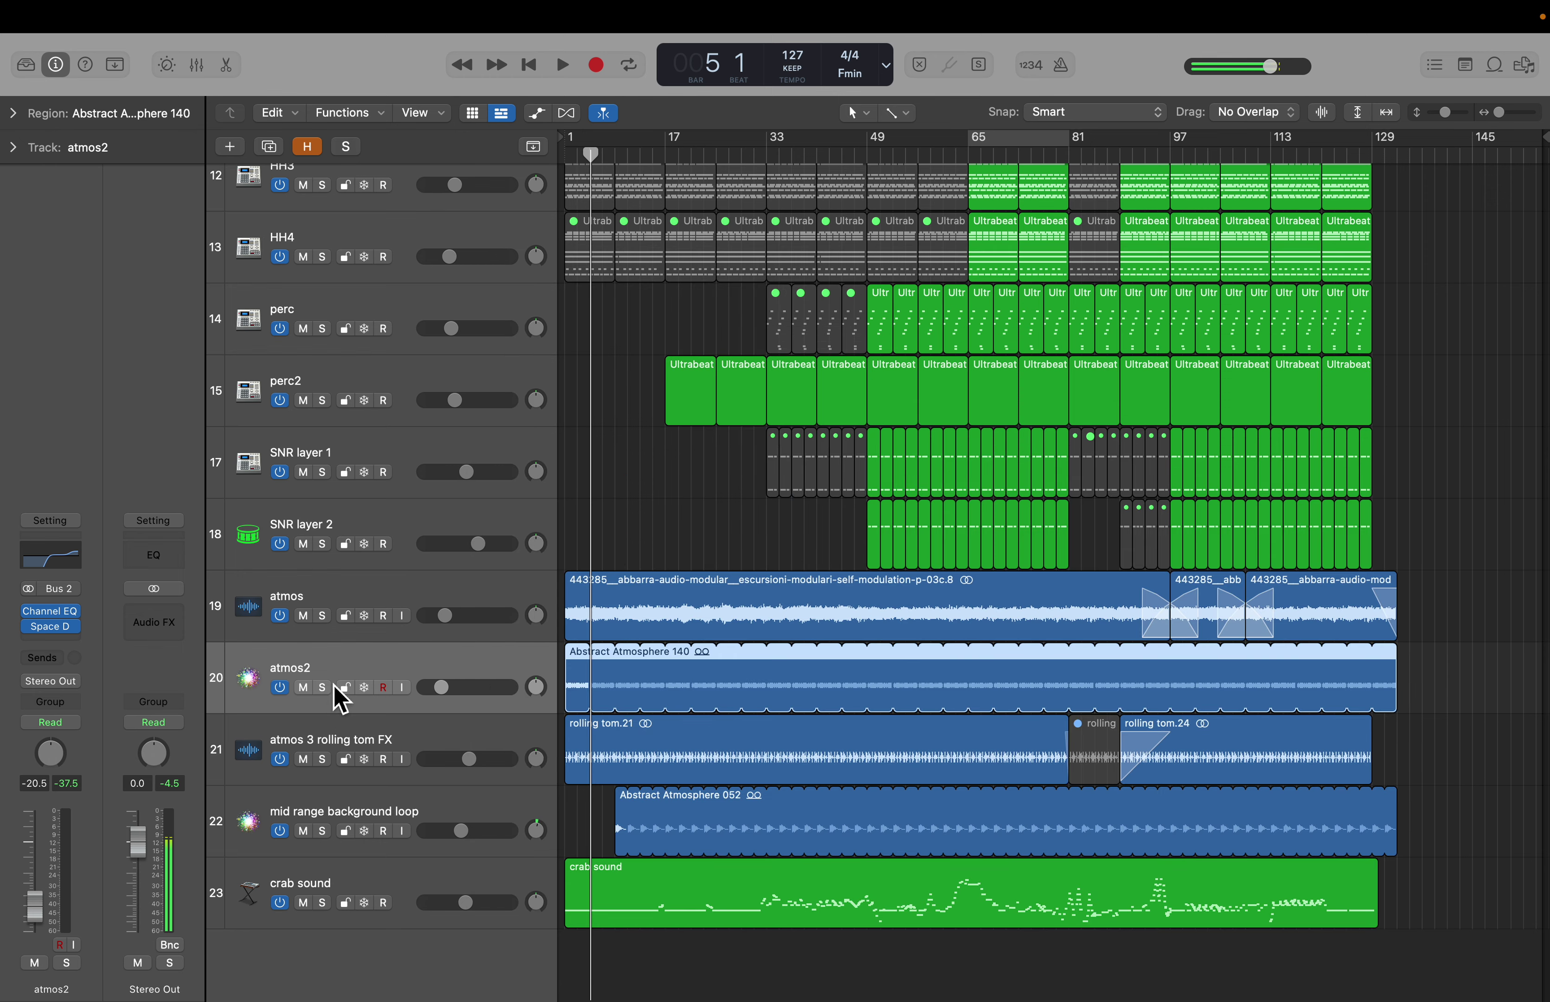
{"action": "left_click", "coordinate": [323, 760]}
{"action": "left_click", "coordinate": [303, 760], "text": "alt"}
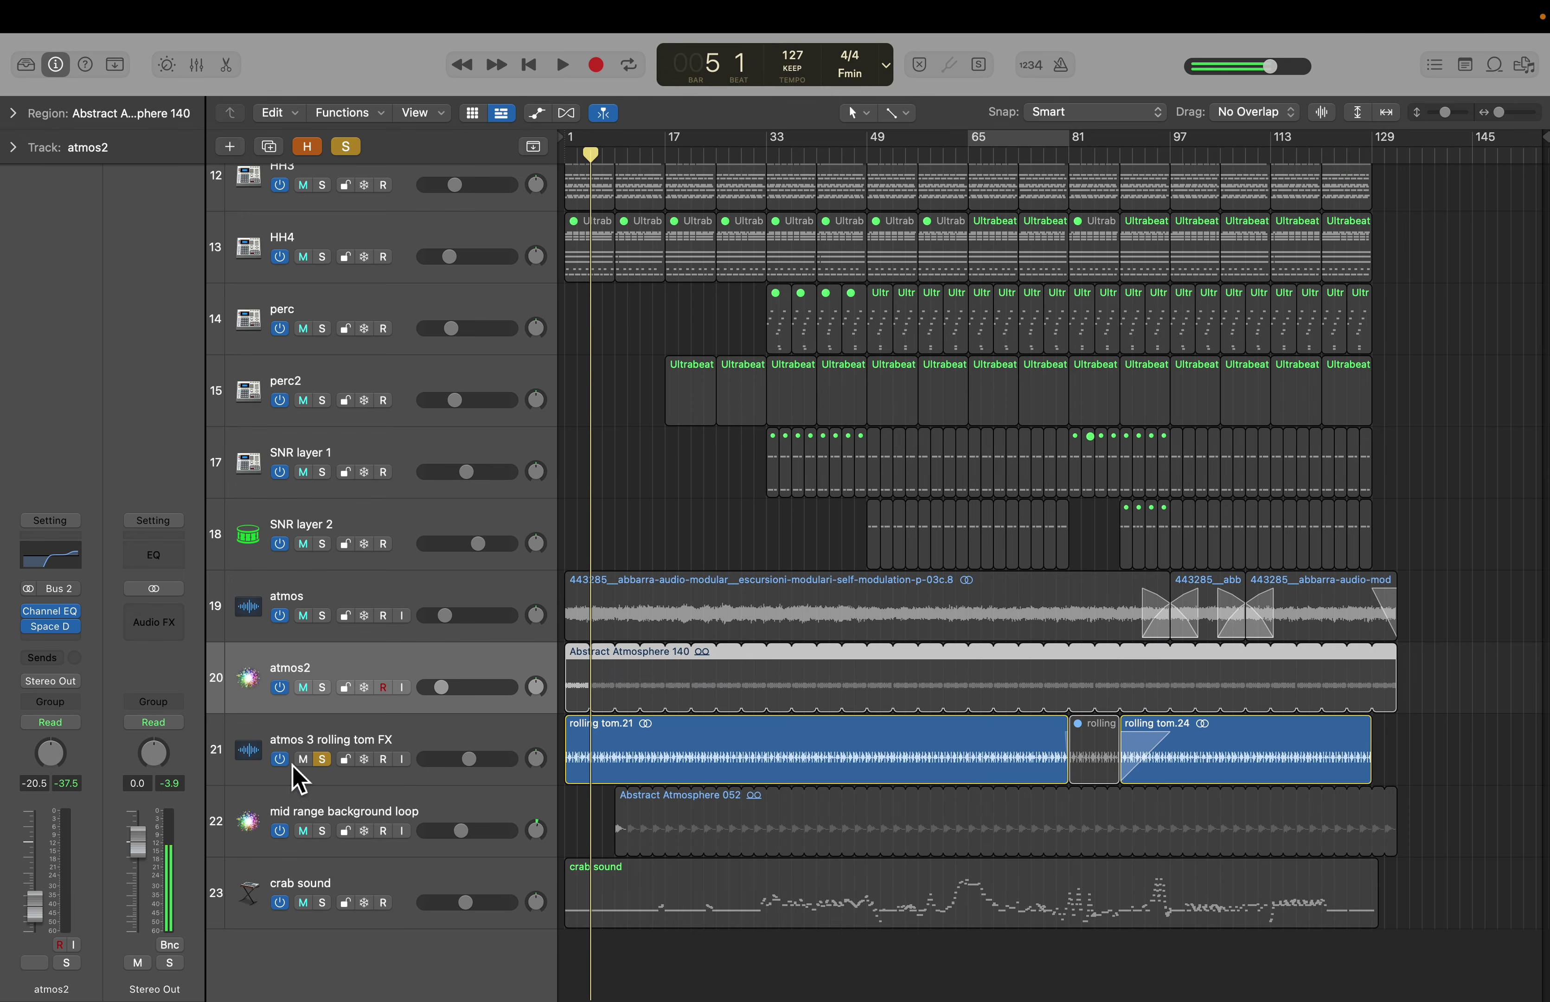
{"action": "left_click", "coordinate": [323, 760]}
Step: Solo the atmos and atmos2 tracks together, audition them from bar 5 to bar 9, then clear all solos
{"action": "left_click", "coordinate": [322, 687]}
{"action": "left_click", "coordinate": [322, 615]}
{"action": "key", "text": "space"}
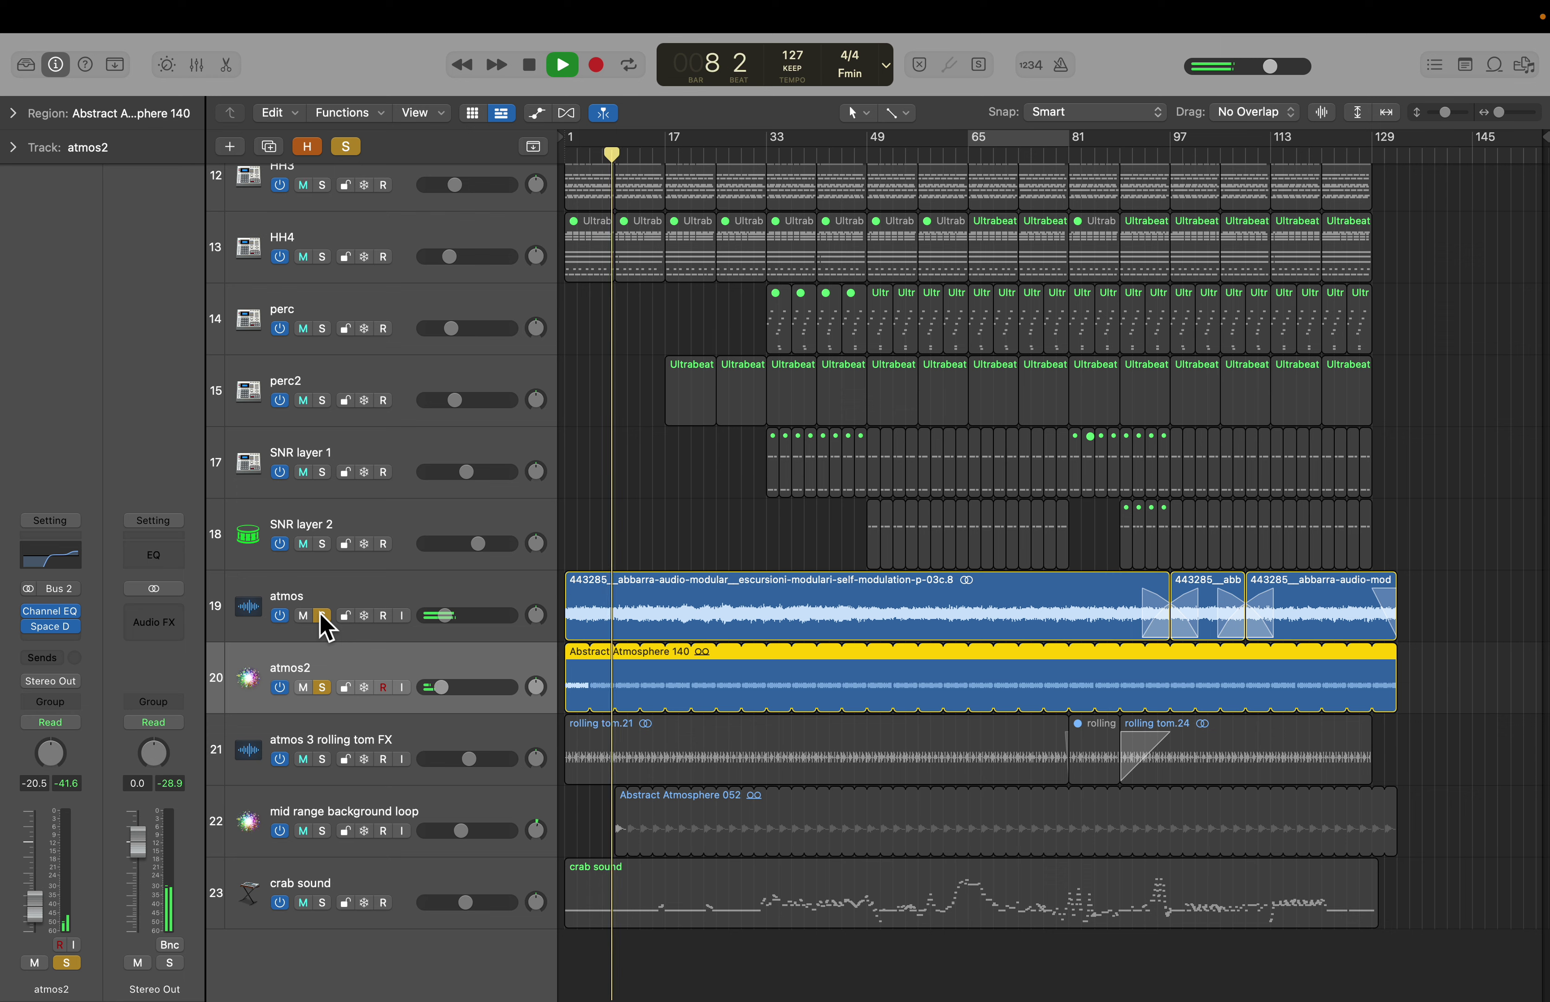
{"action": "key", "text": "space"}
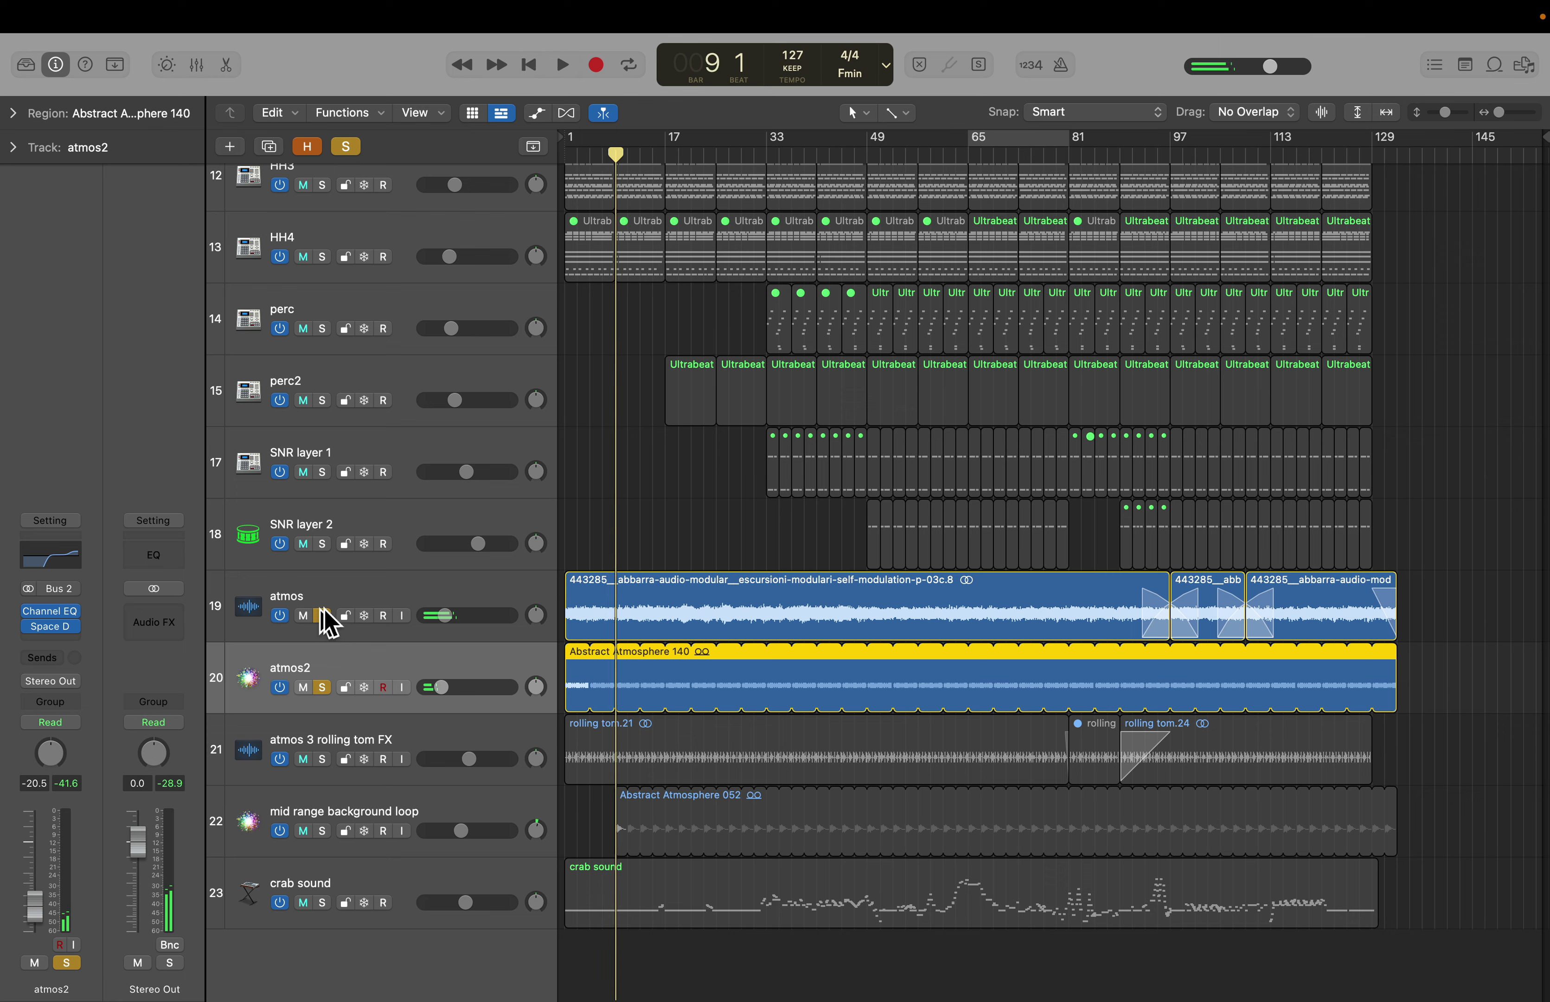
{"action": "left_click", "coordinate": [347, 147]}
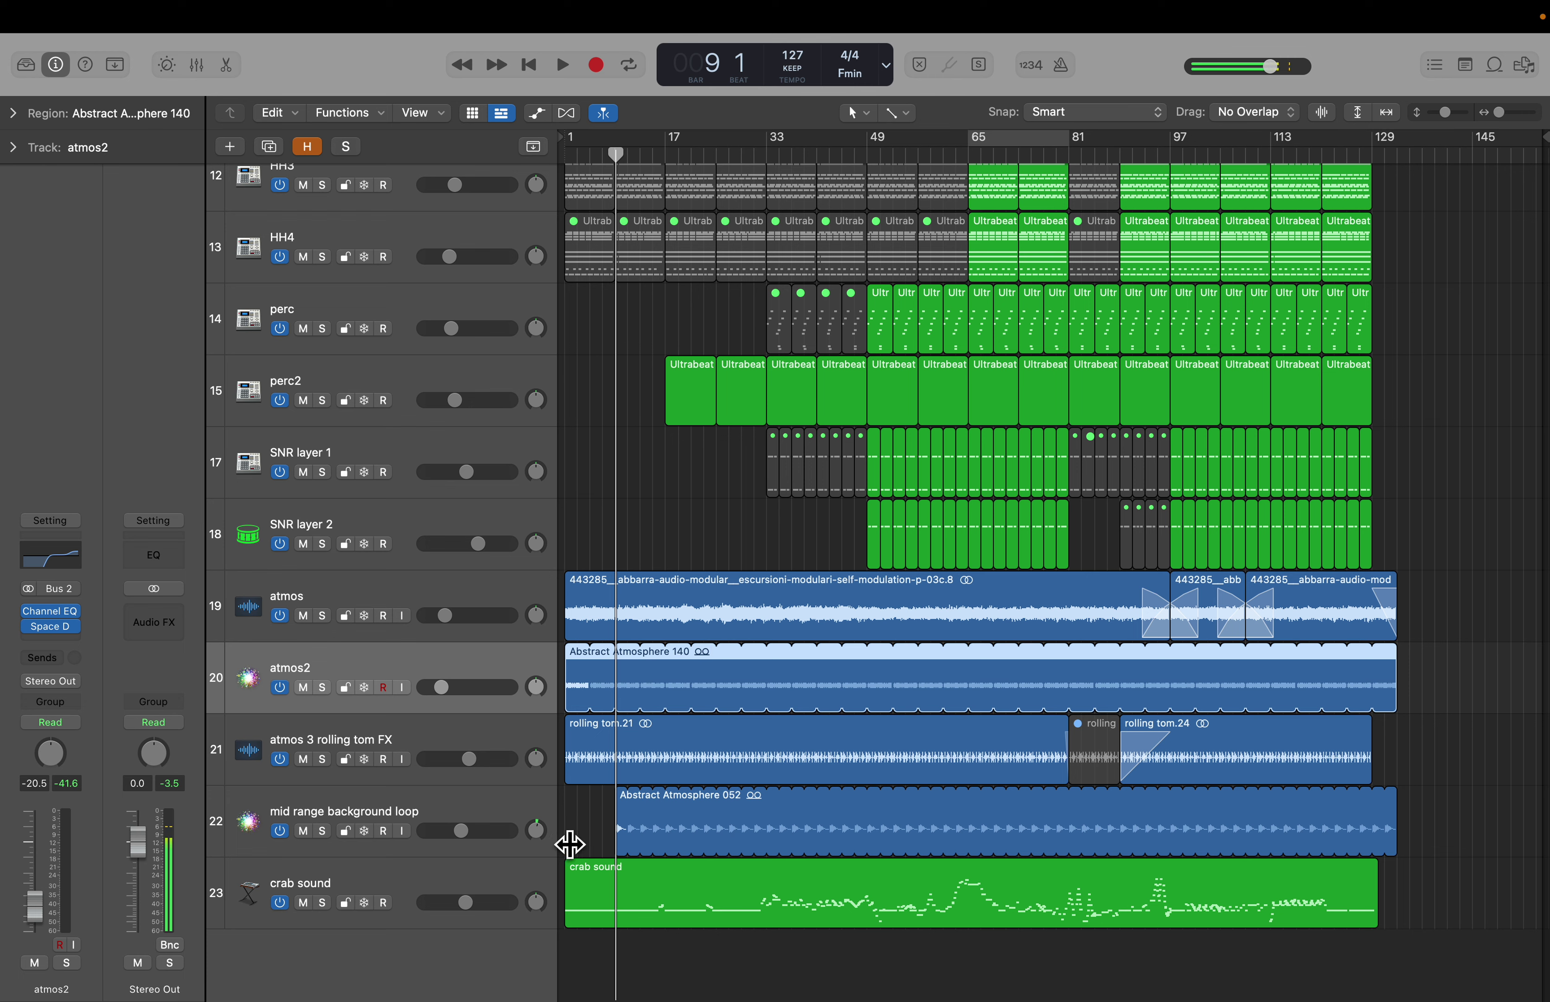
Step: Clear the region selection, then select and solo the atmos 3 rolling tom FX track
{"action": "left_click", "coordinate": [589, 839]}
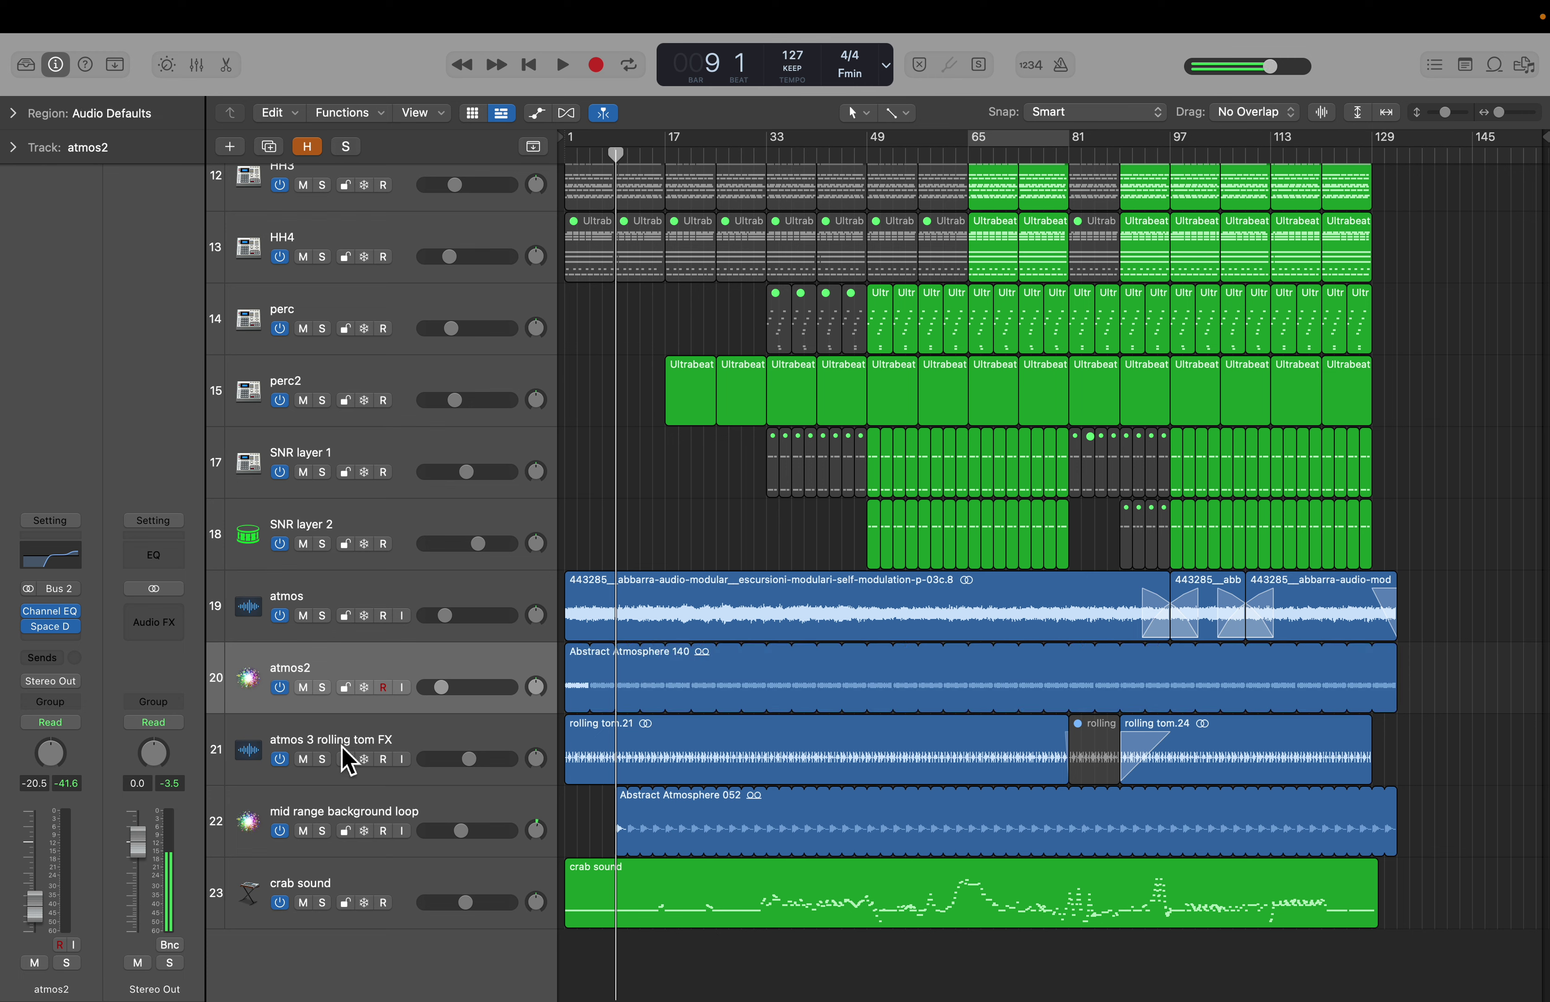
{"action": "left_click", "coordinate": [342, 728]}
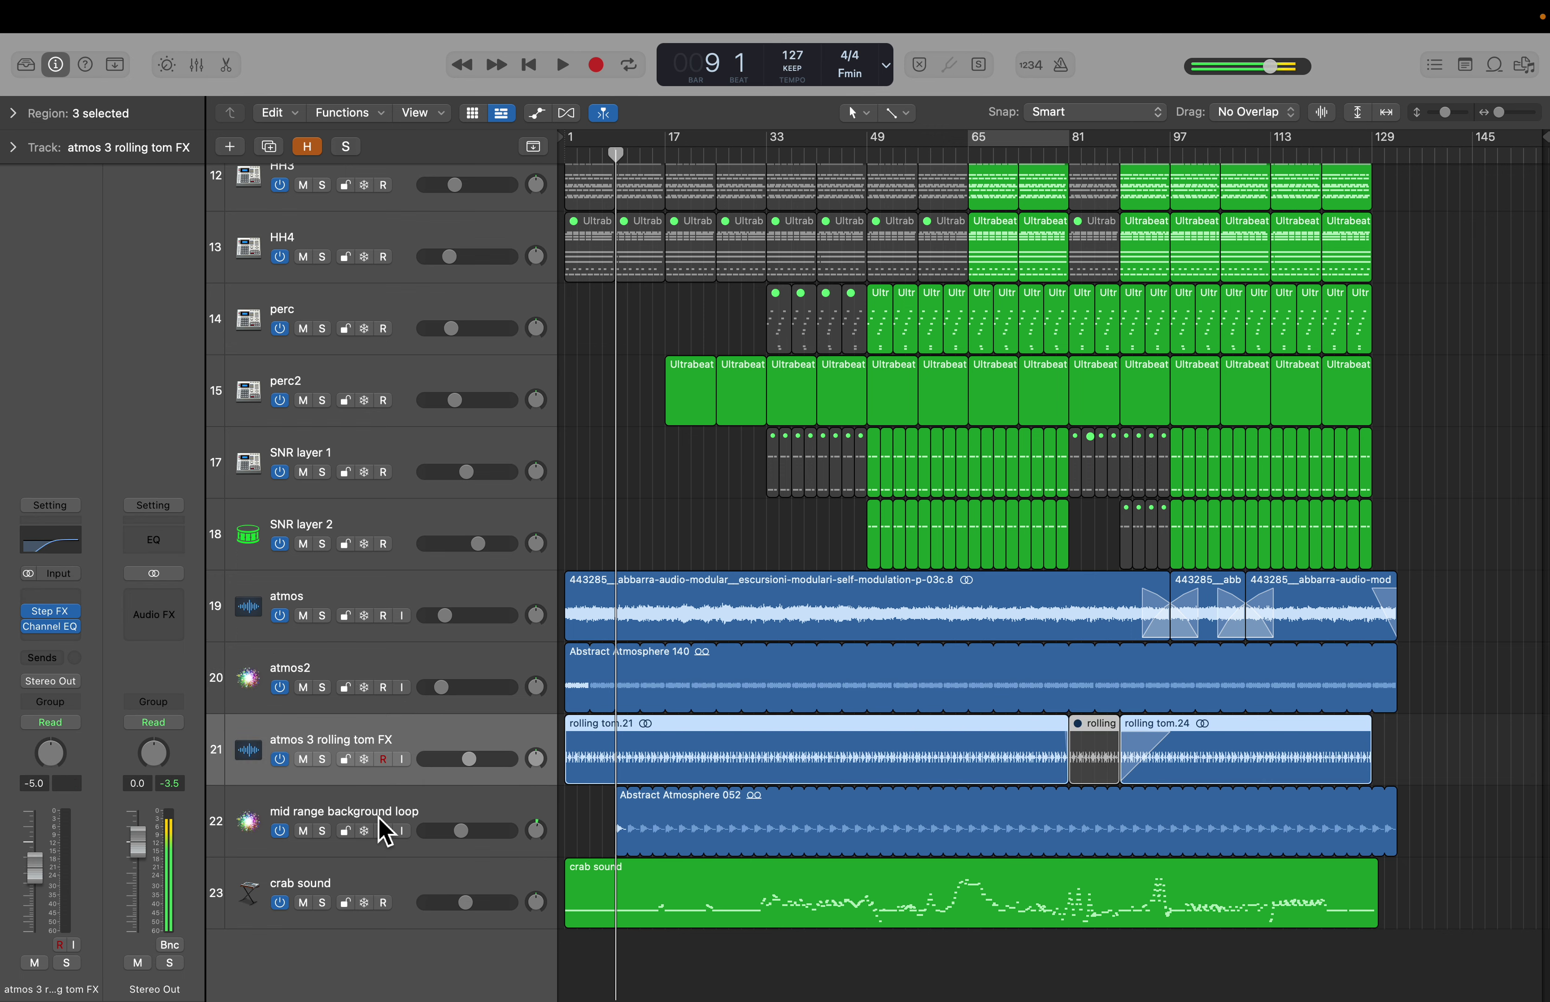
{"action": "left_click", "coordinate": [323, 760]}
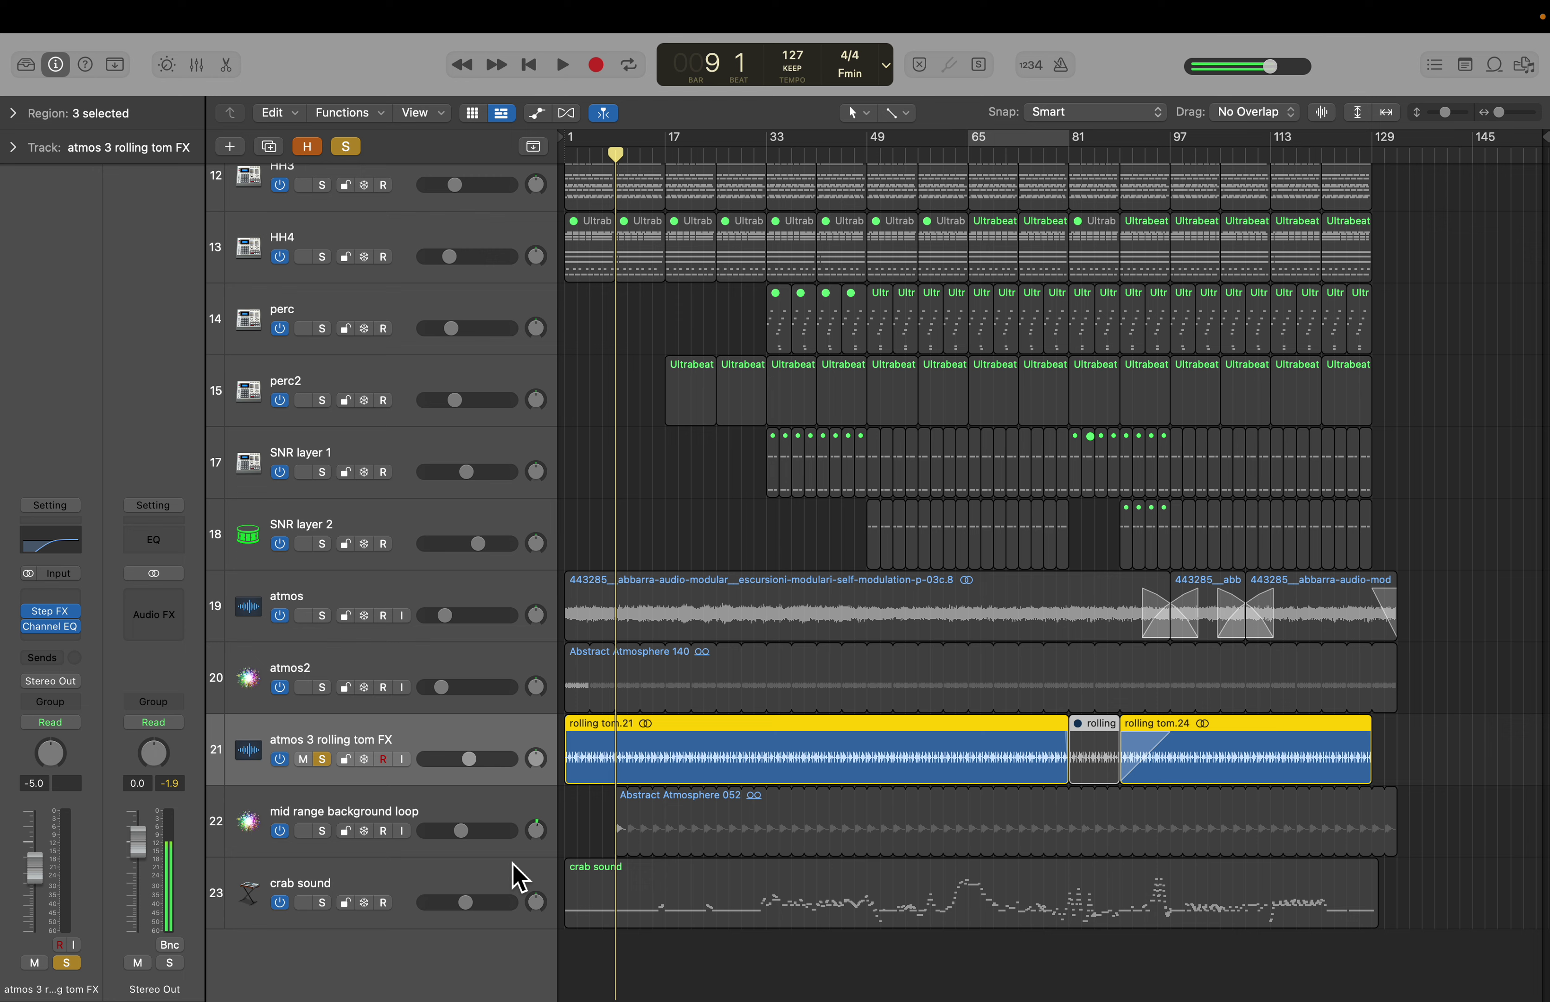
Step: Audition the soloed atmos 3 rolling tom FX track from bar 9, then unsolo it
{"action": "key", "text": "space"}
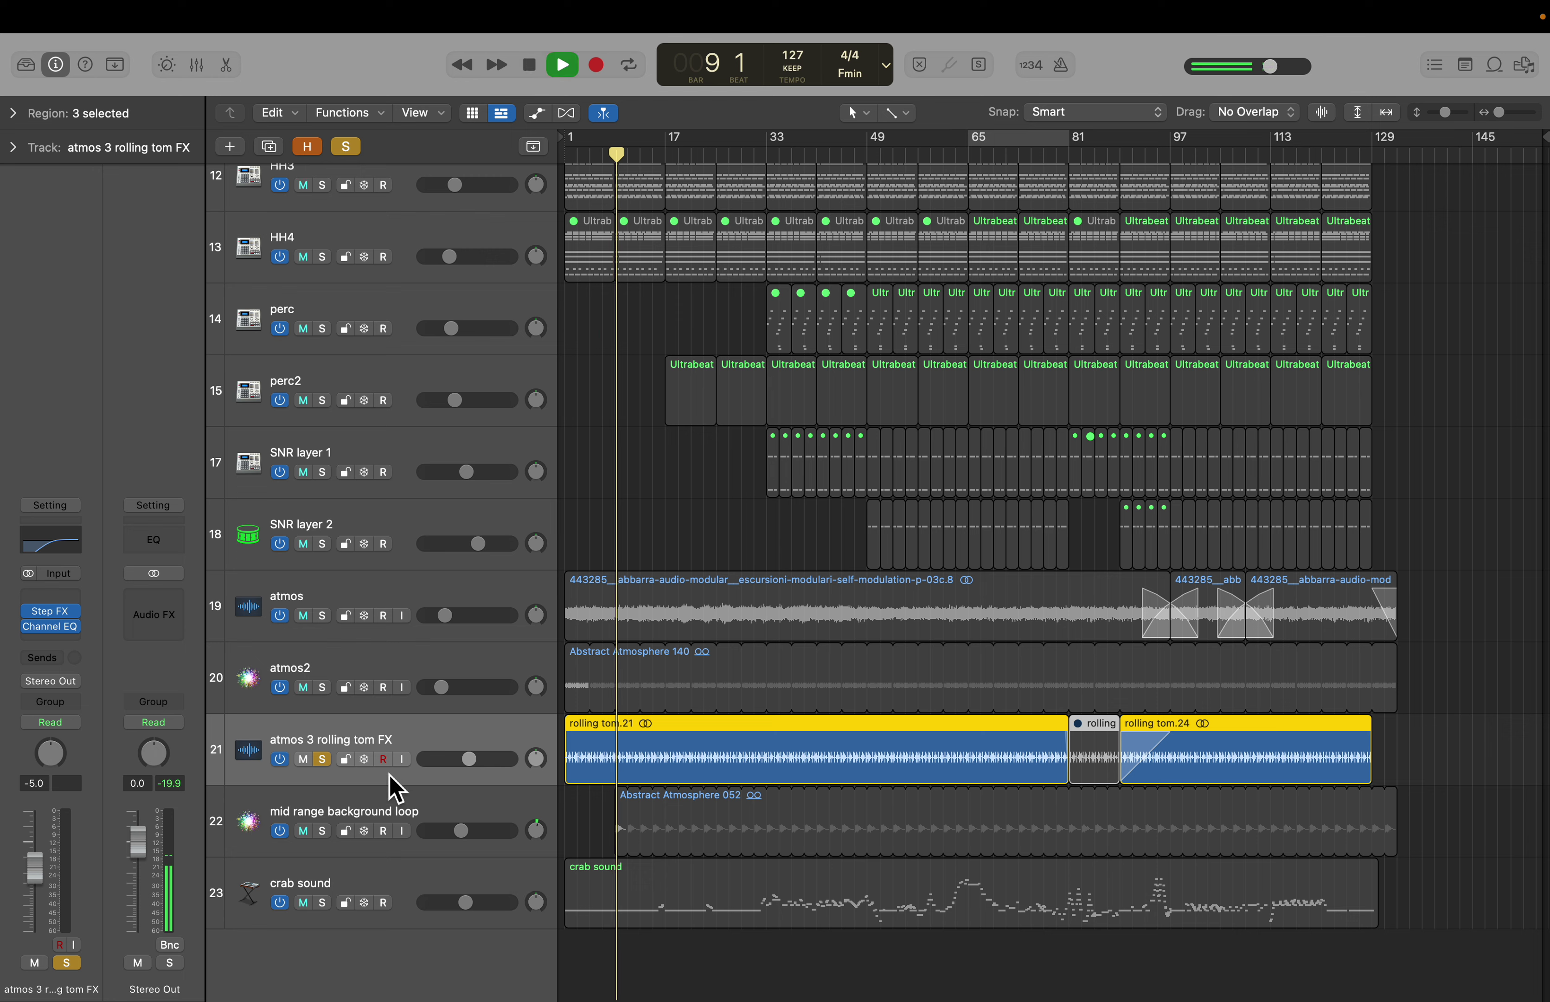
{"action": "key", "text": "space"}
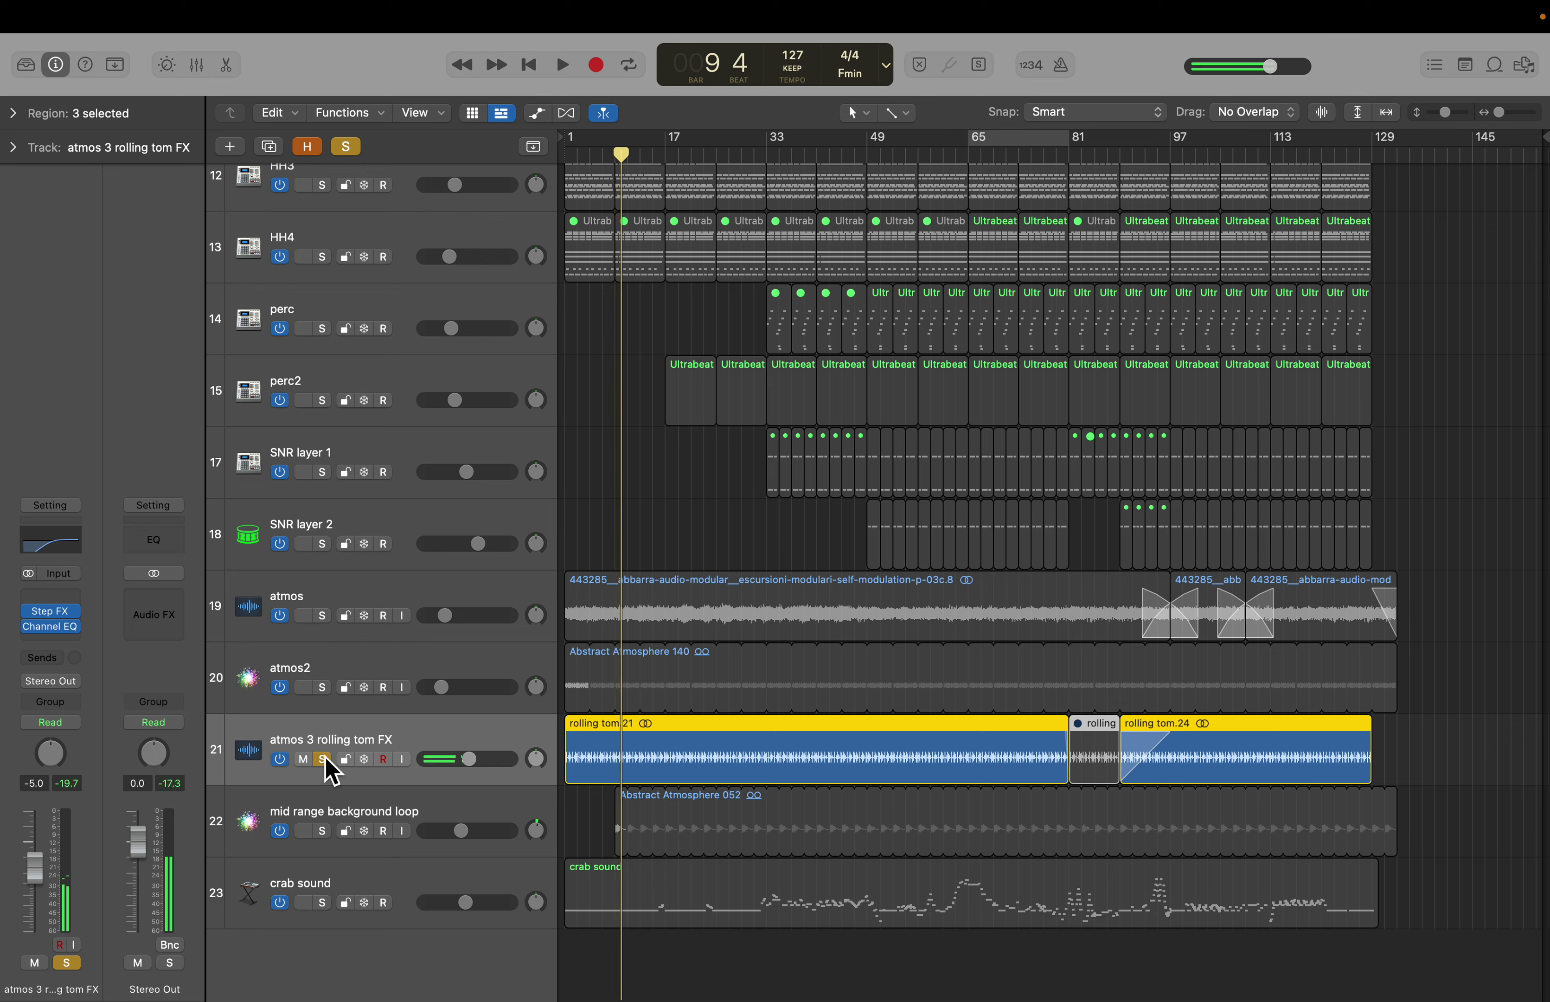
{"action": "left_click", "coordinate": [323, 760]}
Step: Solo the rolling tom TOM5 track, audition it from bar 23 for comparison, then unsolo it
{"action": "scroll", "coordinate": [536, 736], "scroll_direction": "up", "scroll_amount": 10}
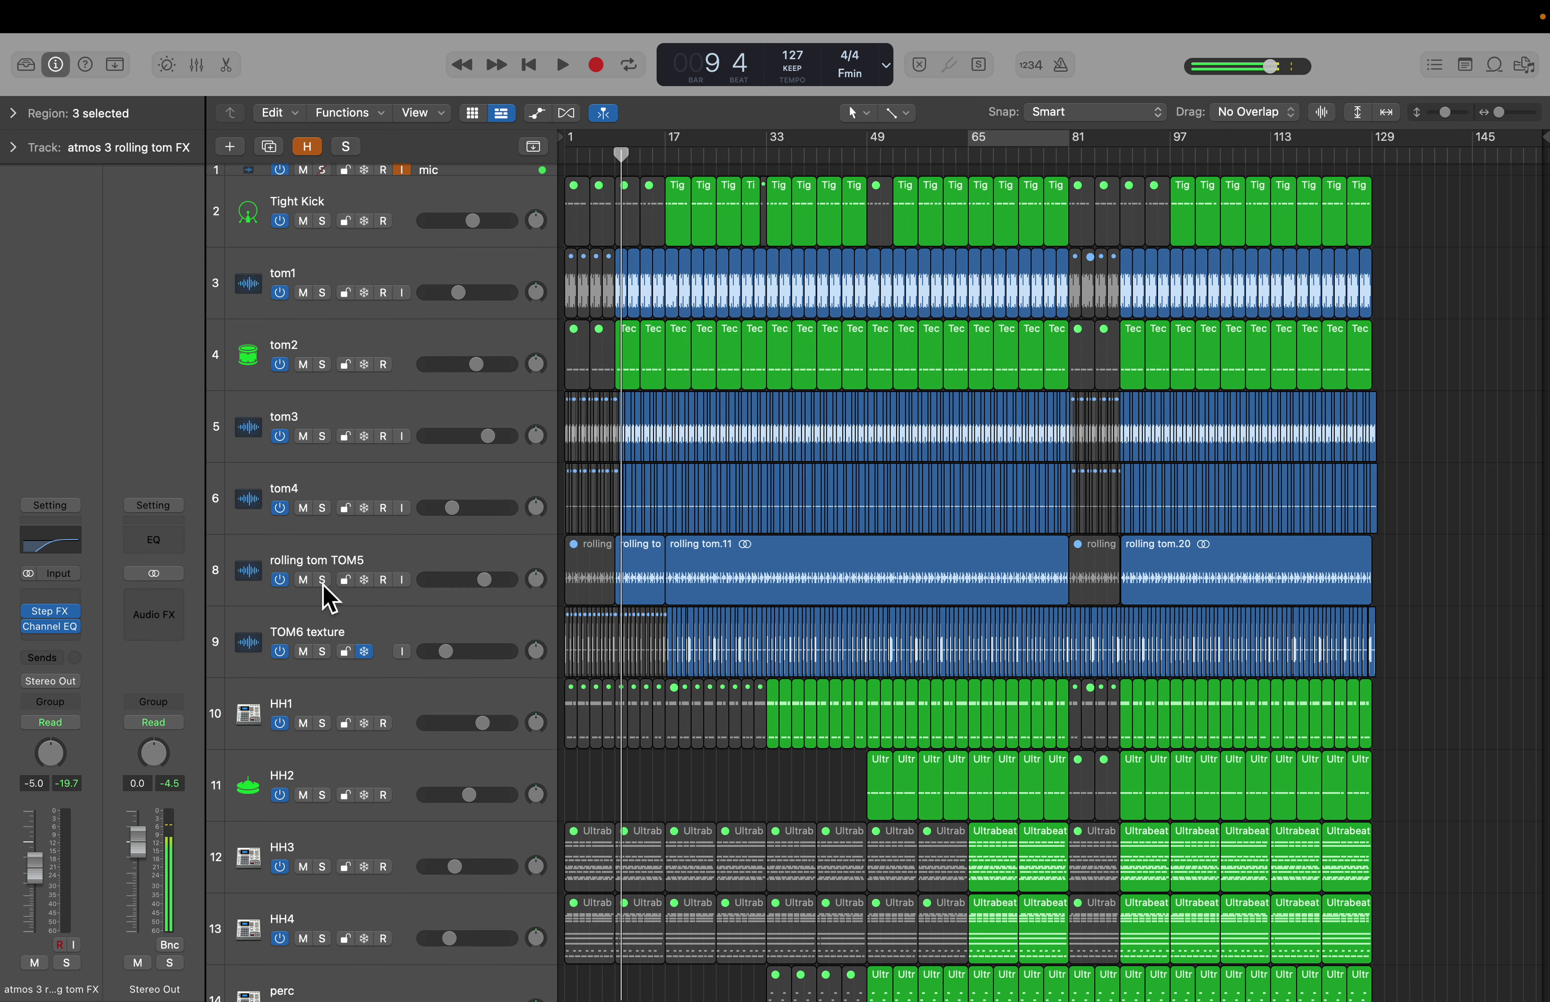
{"action": "left_click", "coordinate": [704, 155]}
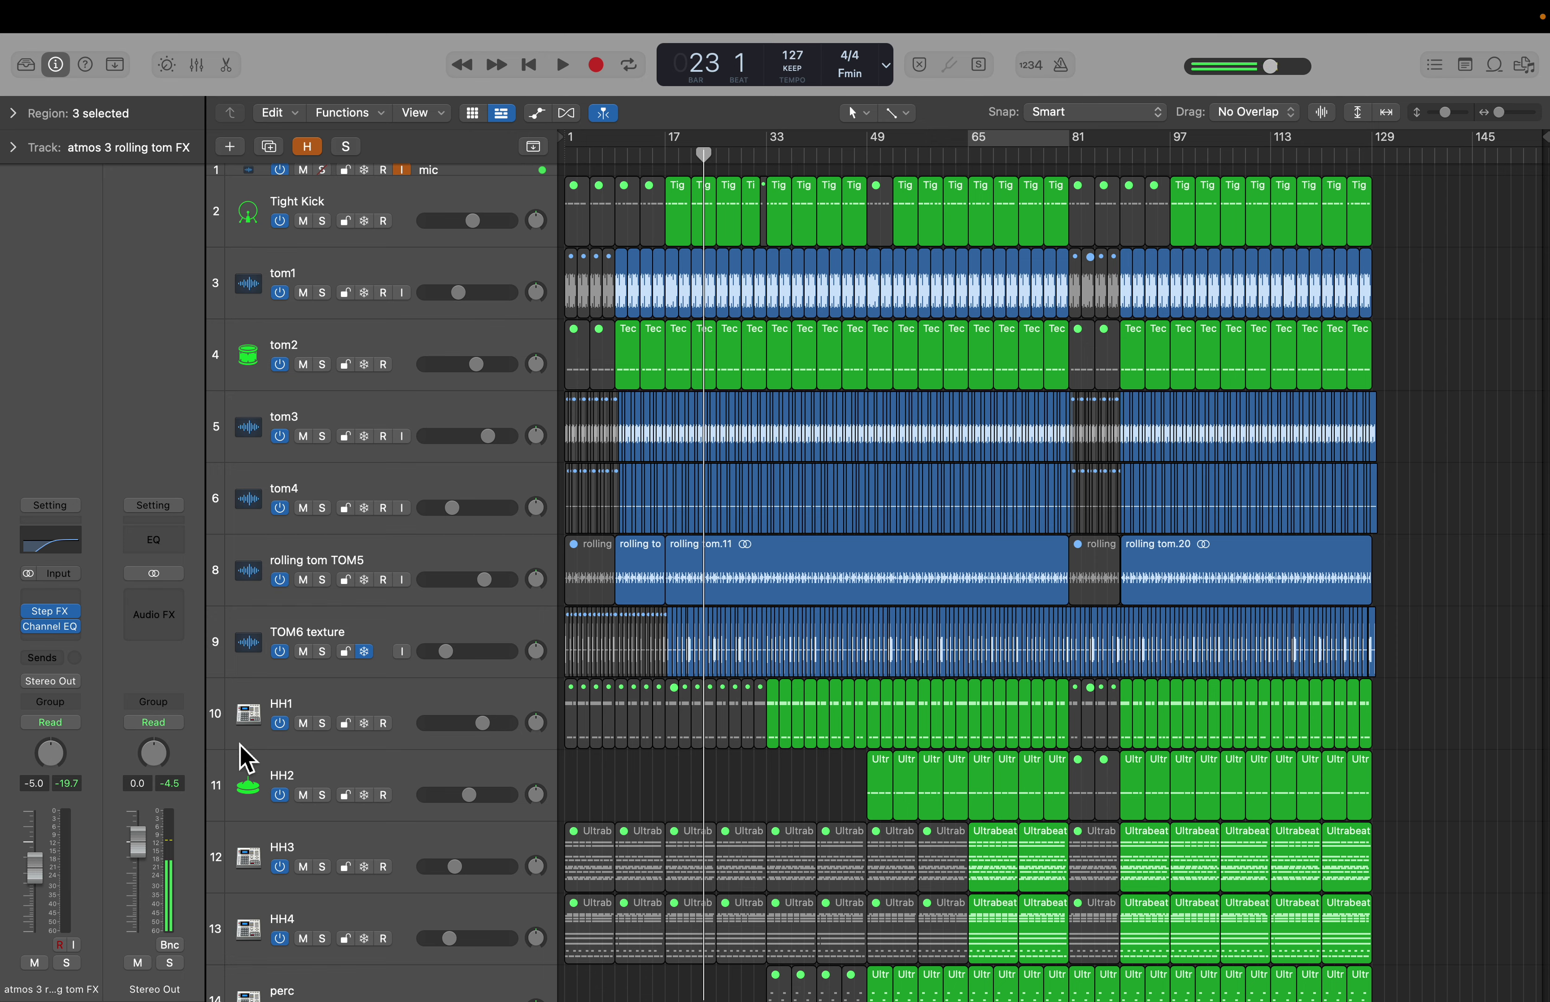
{"action": "left_click", "coordinate": [322, 579]}
{"action": "key", "text": "space"}
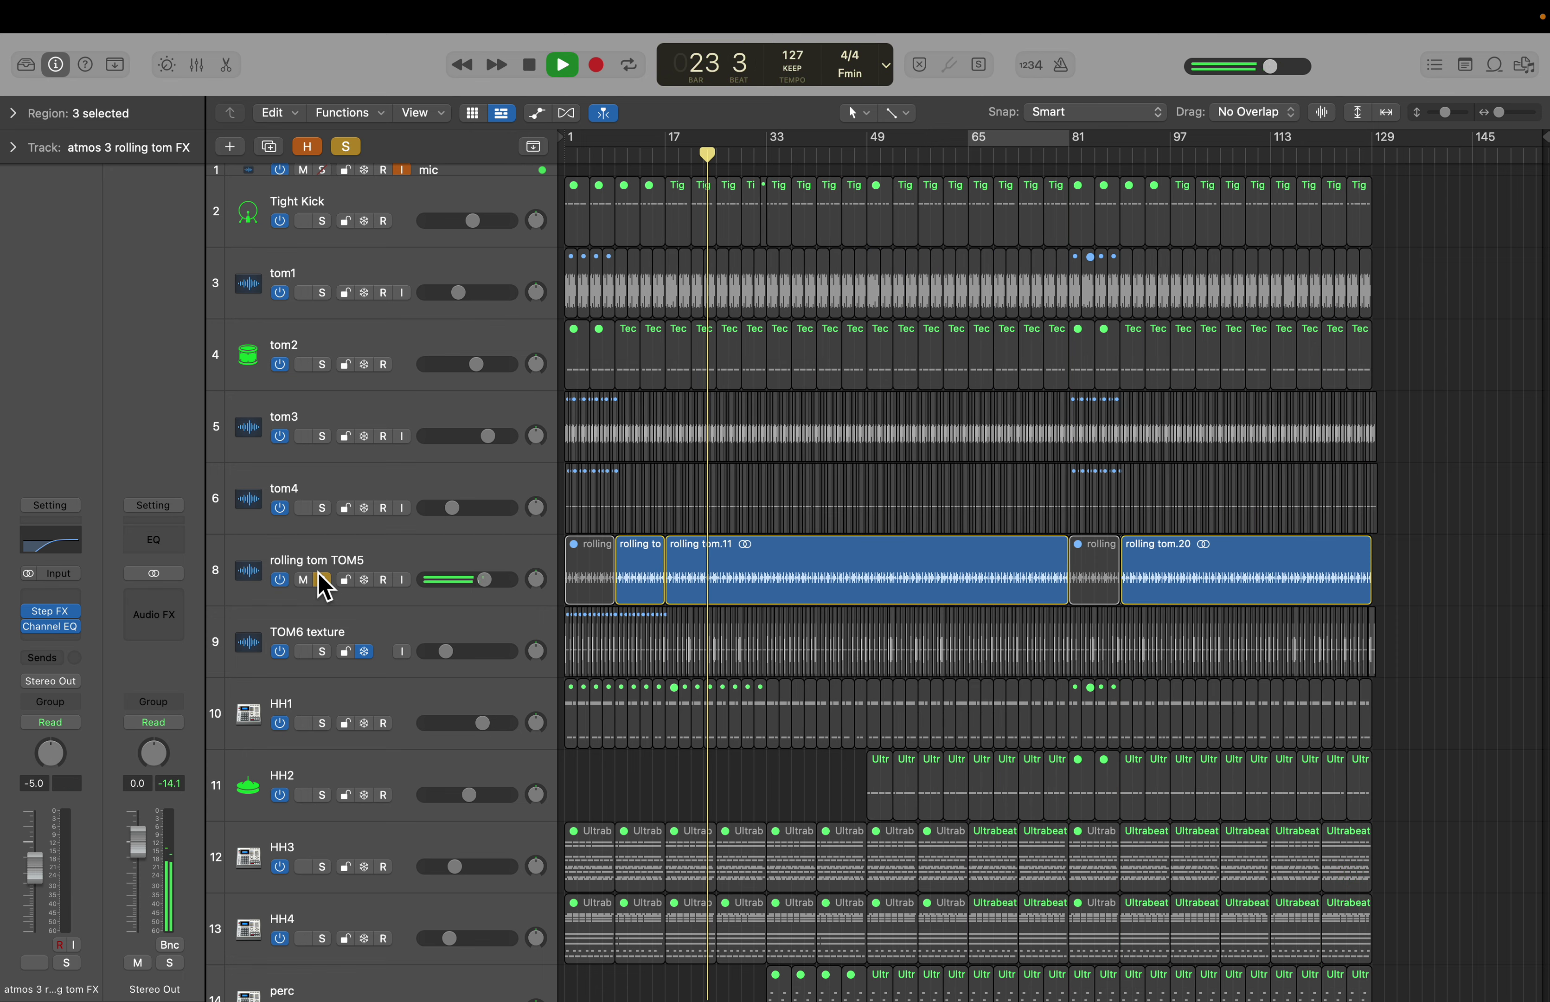
{"action": "key", "text": "space"}
{"action": "left_click", "coordinate": [323, 580]}
{"action": "scroll", "coordinate": [394, 730], "scroll_direction": "down", "scroll_amount": 10}
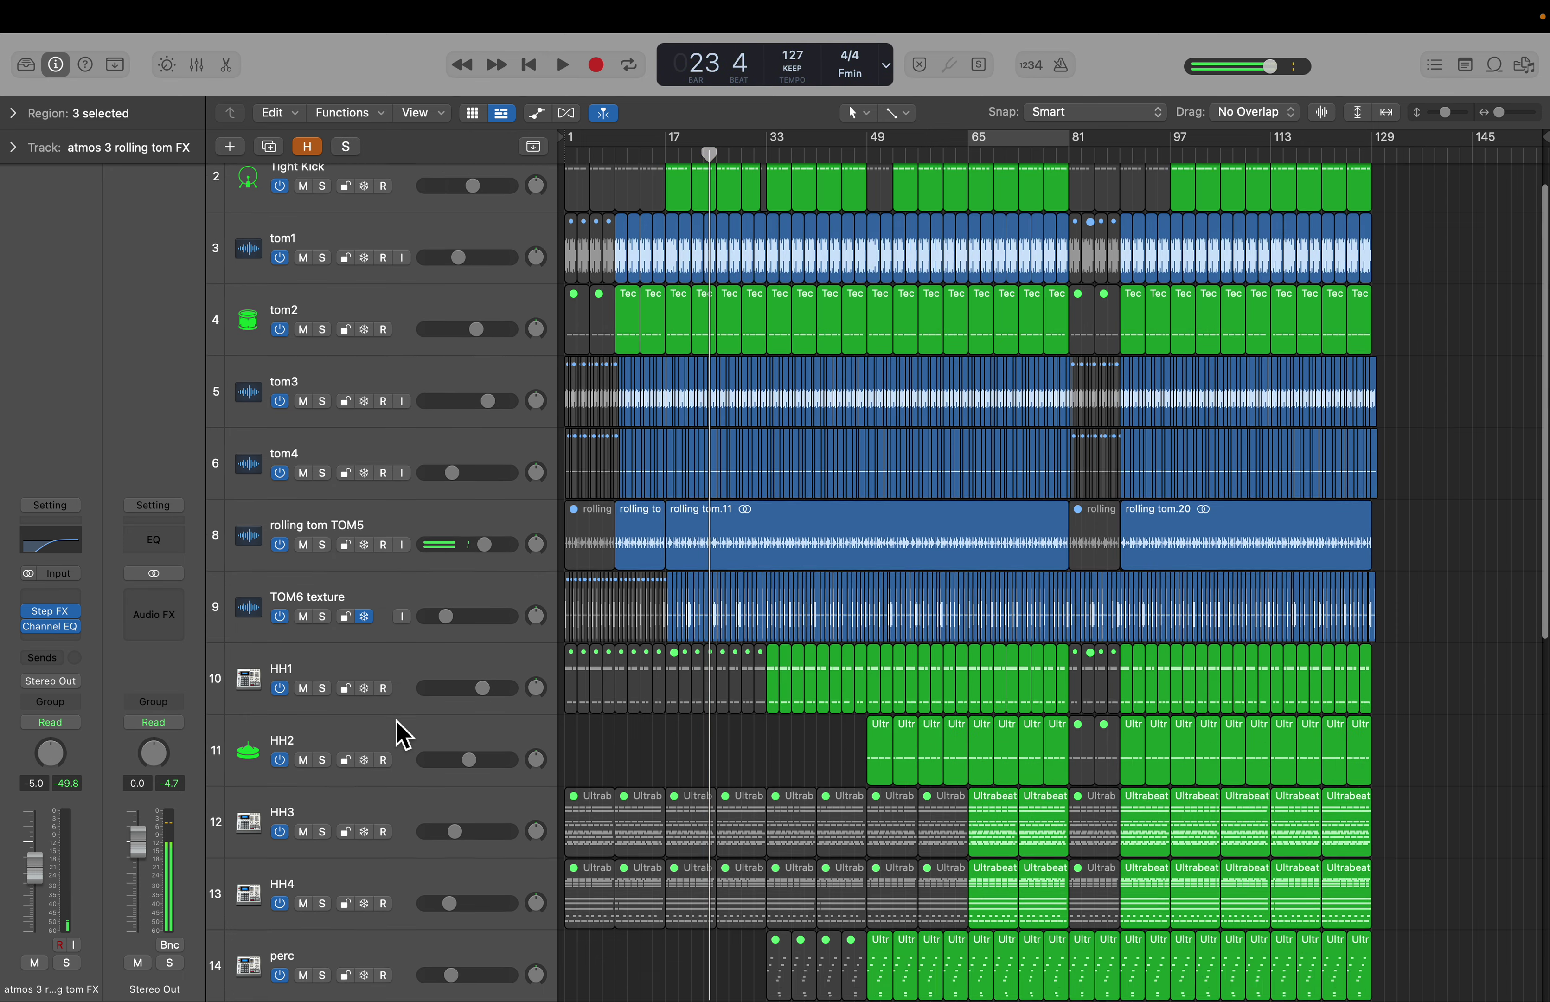
Step: Clear the region selection, solo atmos 3 rolling tom FX and compare its sound with Step FX bypassed and switched back on
{"action": "left_click", "coordinate": [609, 785]}
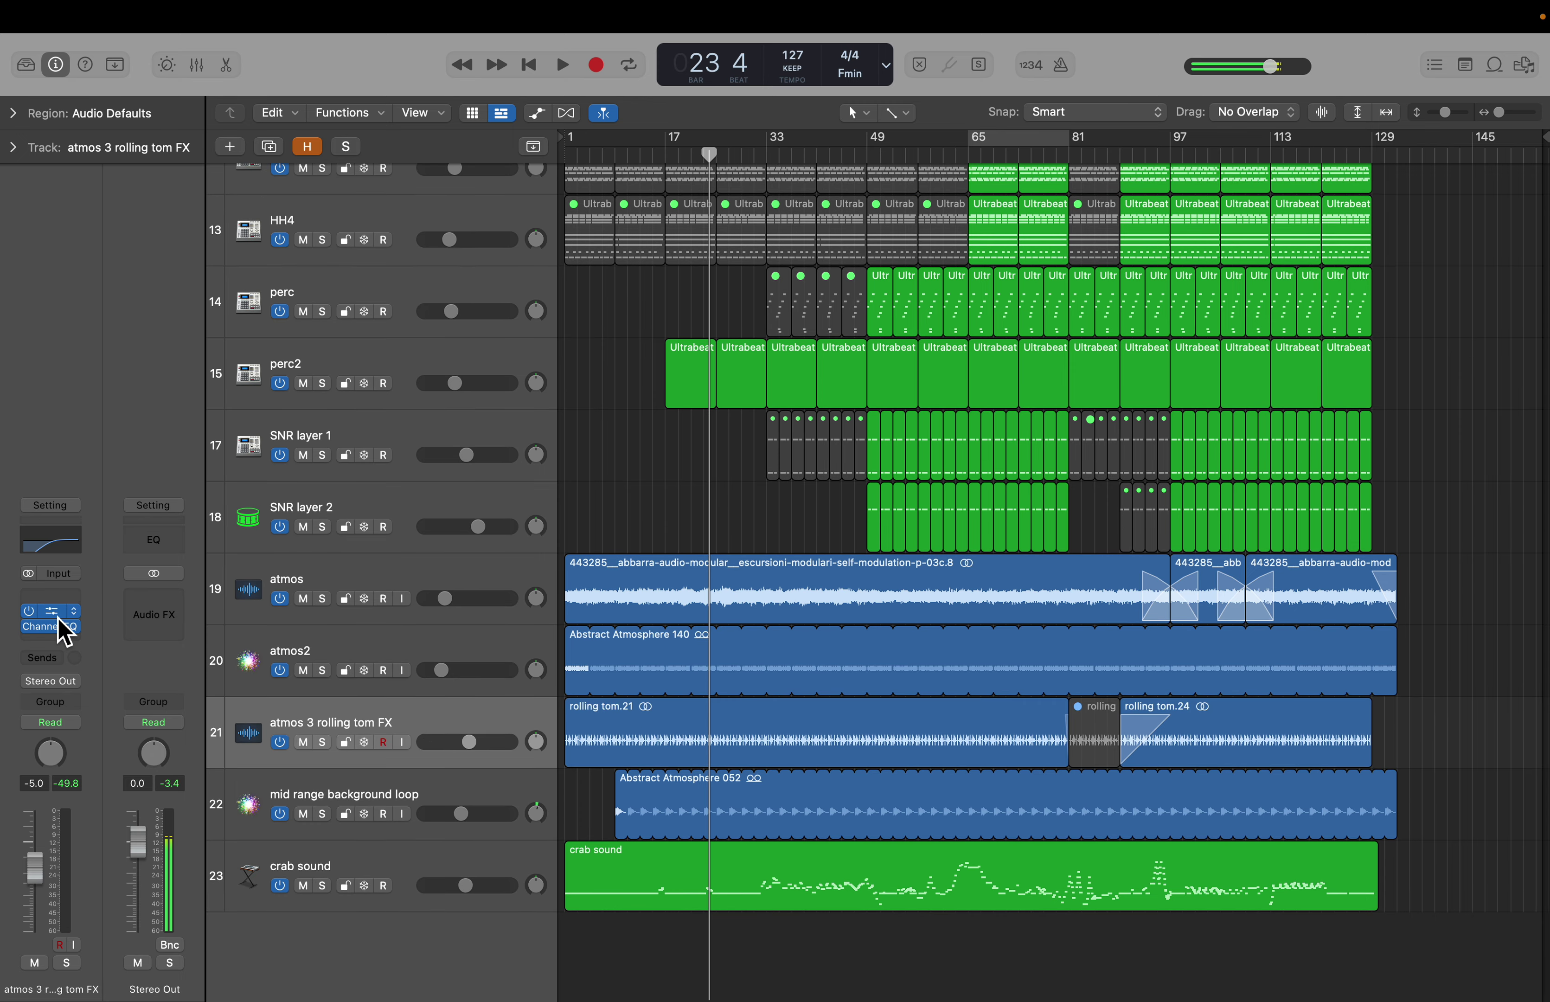
{"action": "key", "text": "s"}
{"action": "key", "text": "space"}
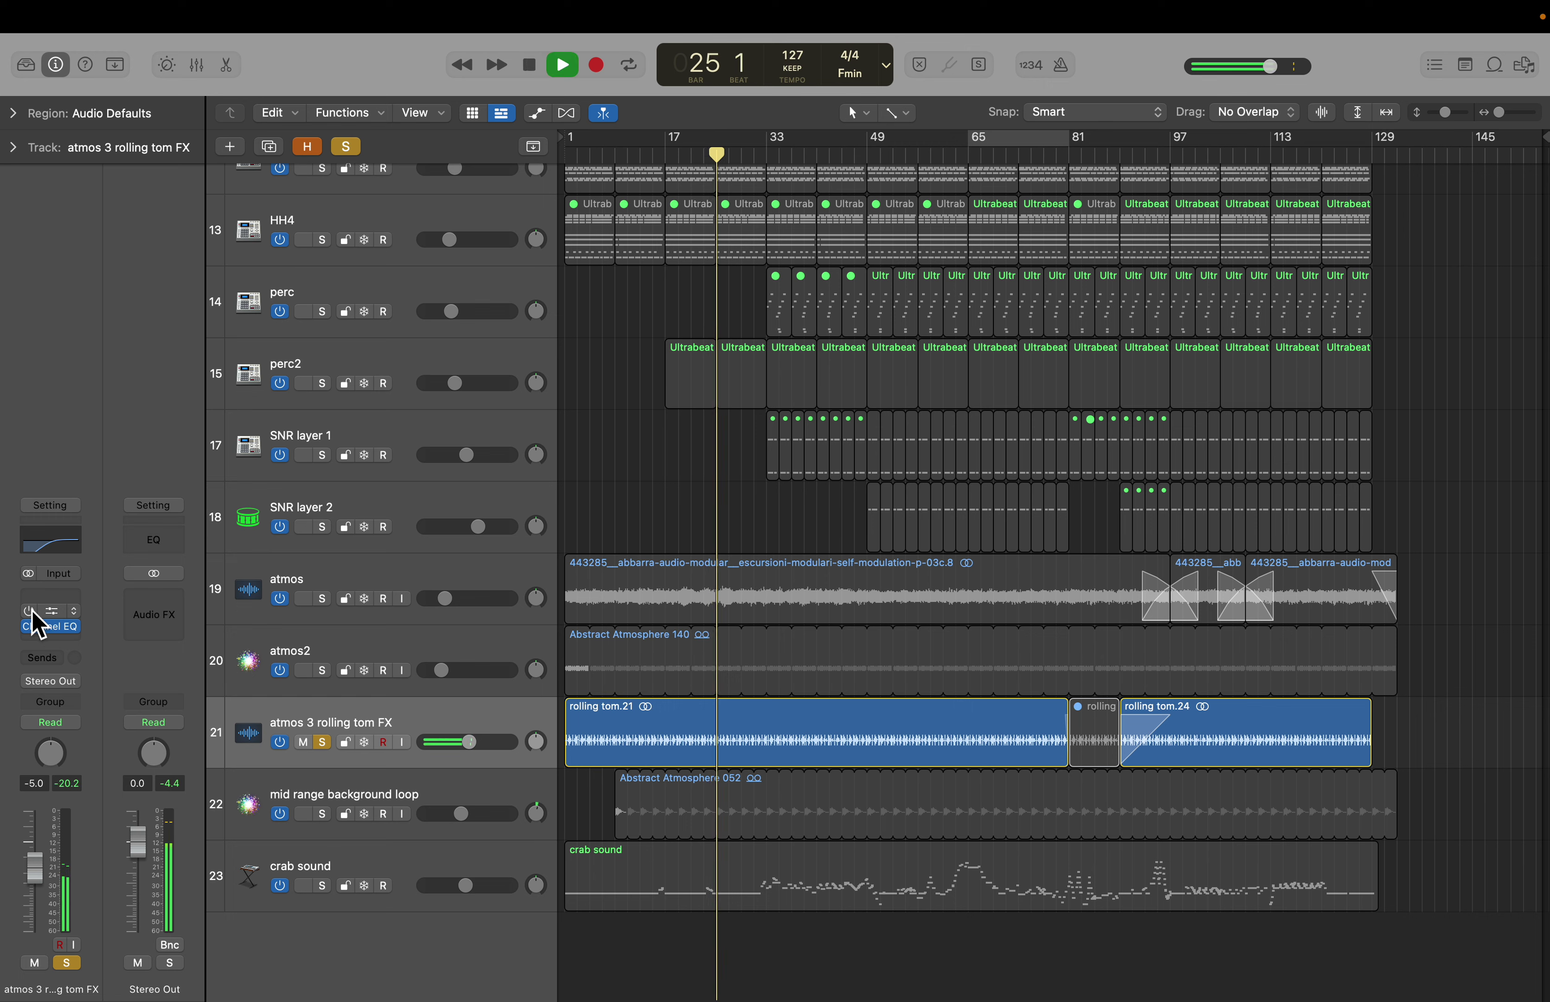
{"action": "key", "text": "space"}
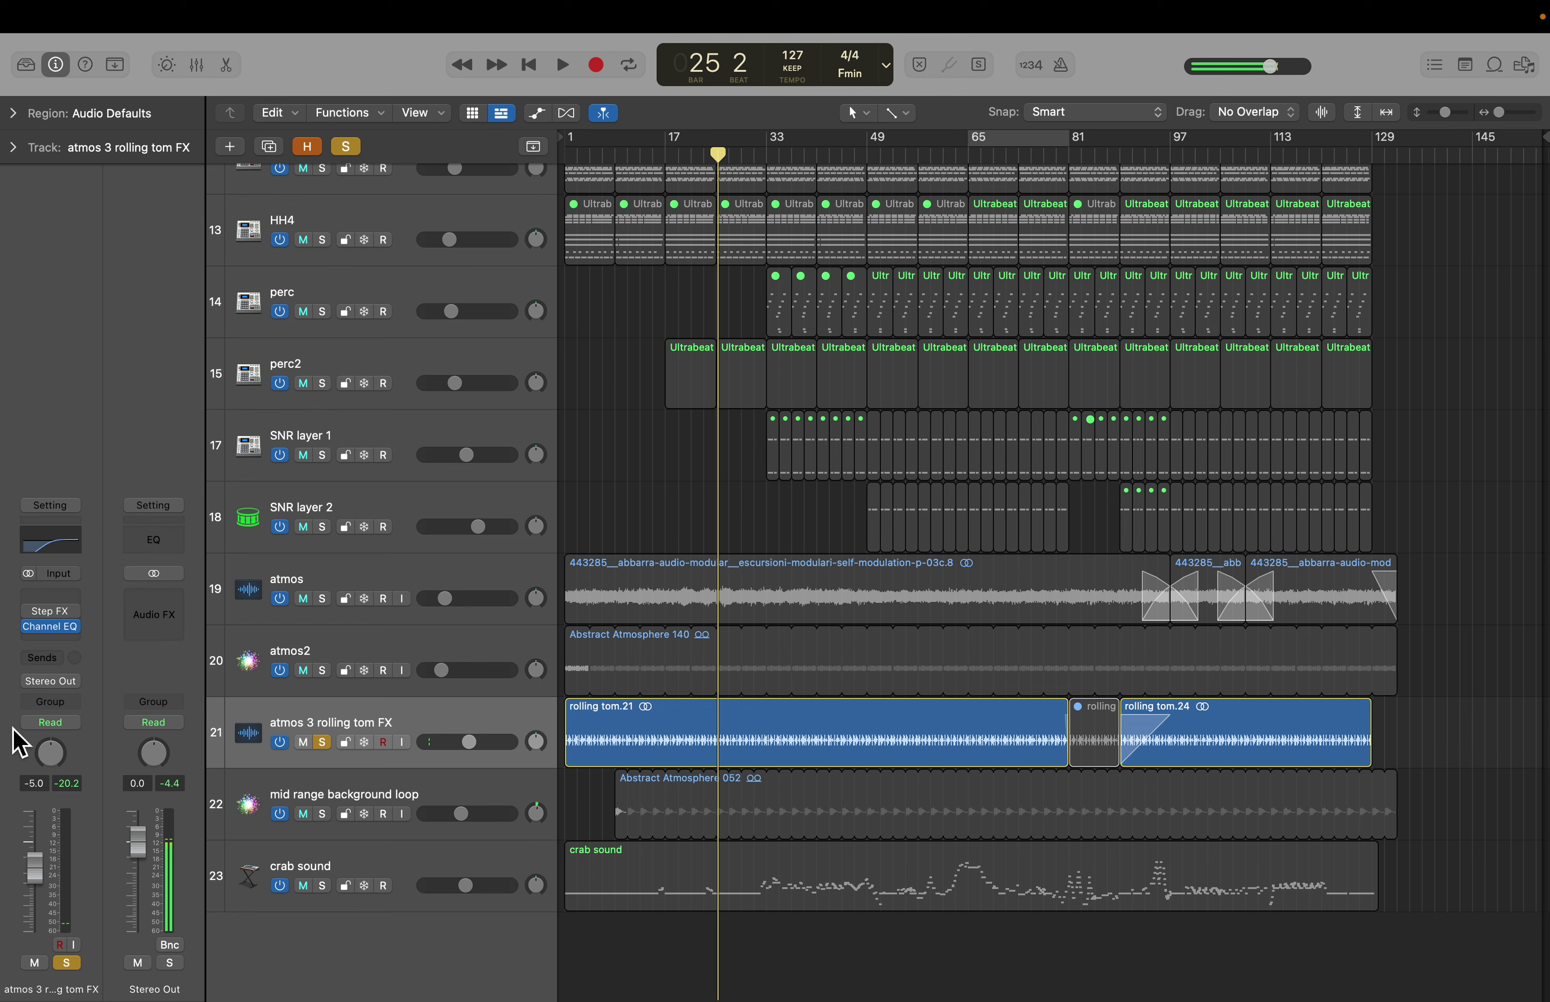
{"action": "left_click", "coordinate": [31, 610]}
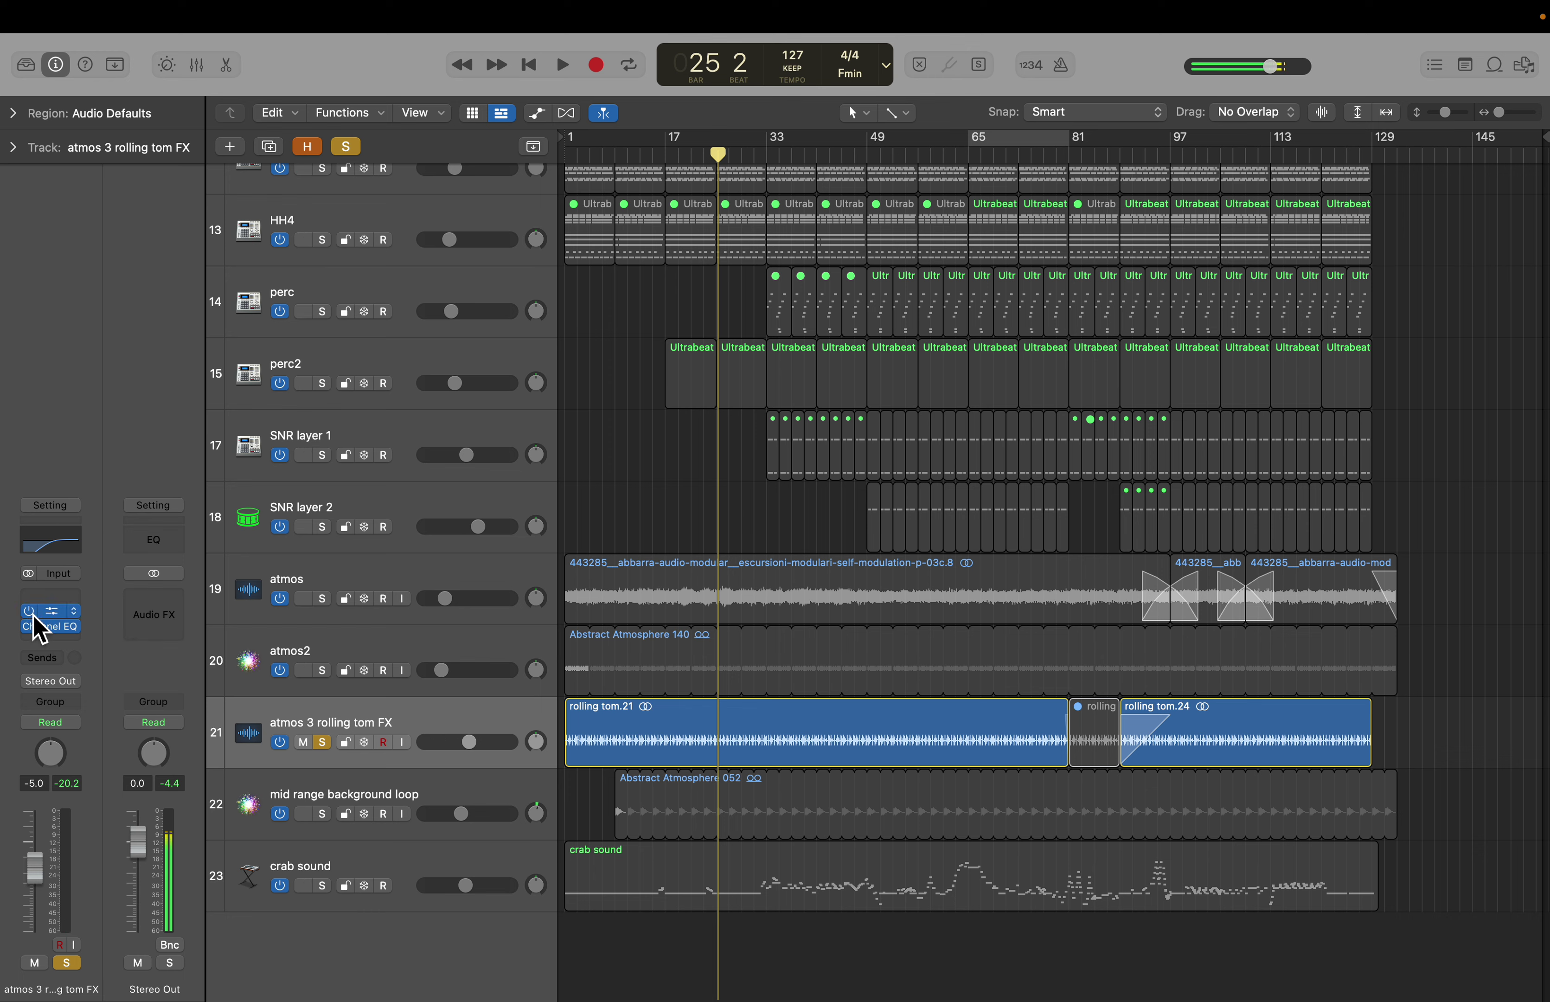
{"action": "key", "text": "space"}
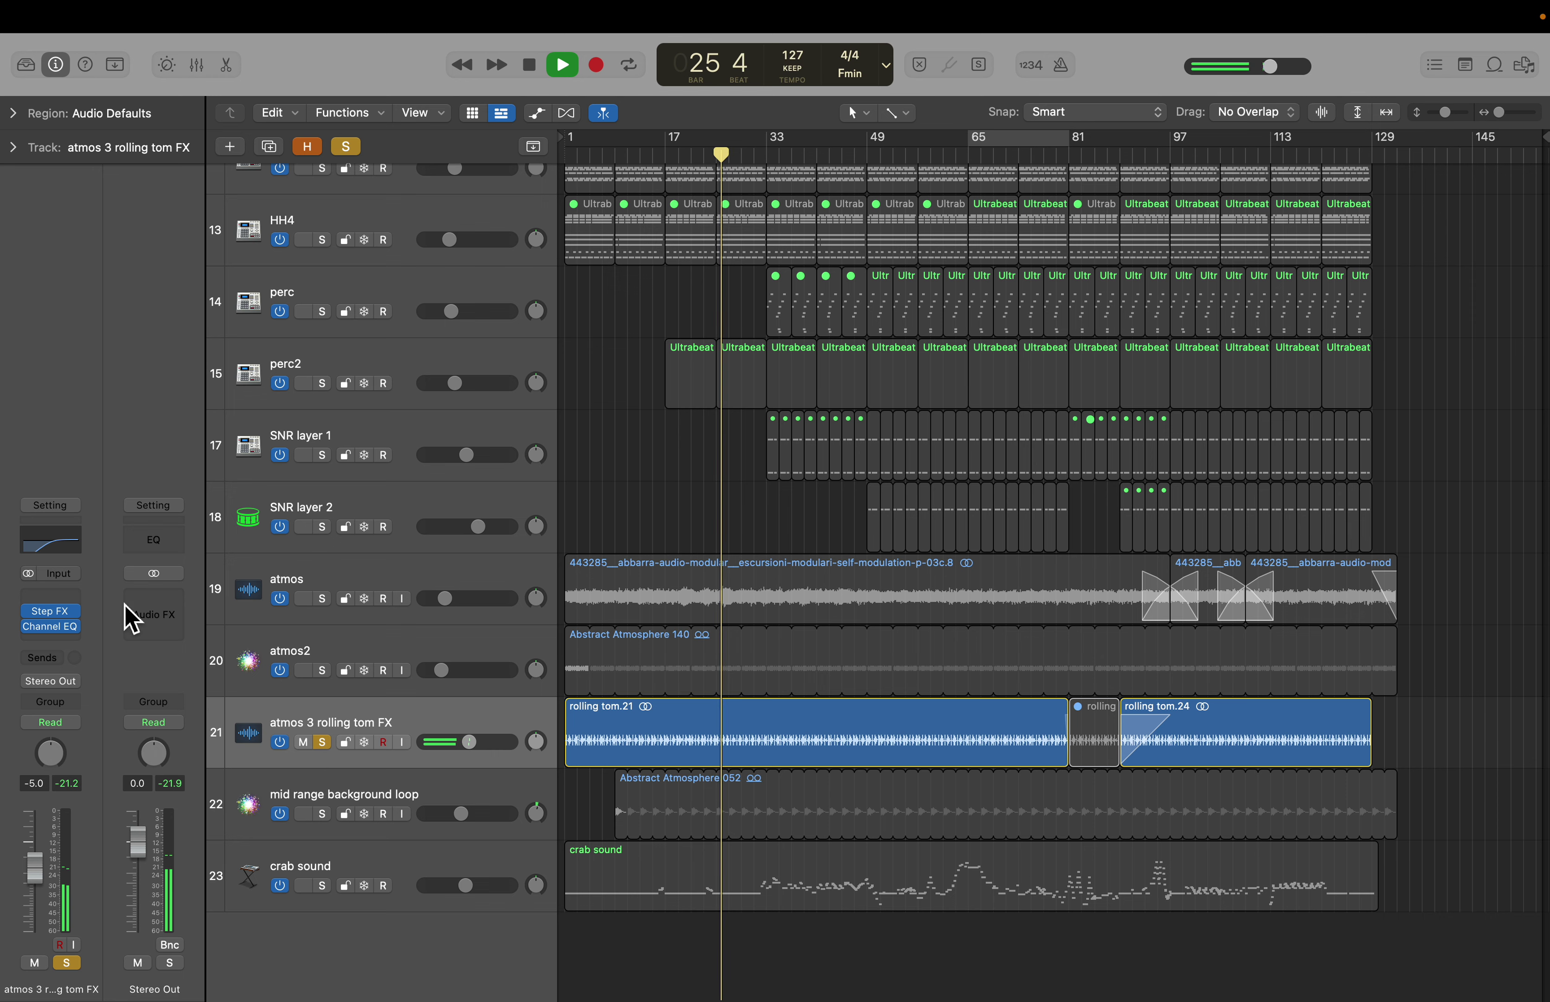
Step: Inspect the Deep Cavern settings in the Step FX plug-in of atmos 3 rolling tom FX, stop playback and close the plug-in window
{"action": "left_click", "coordinate": [45, 612]}
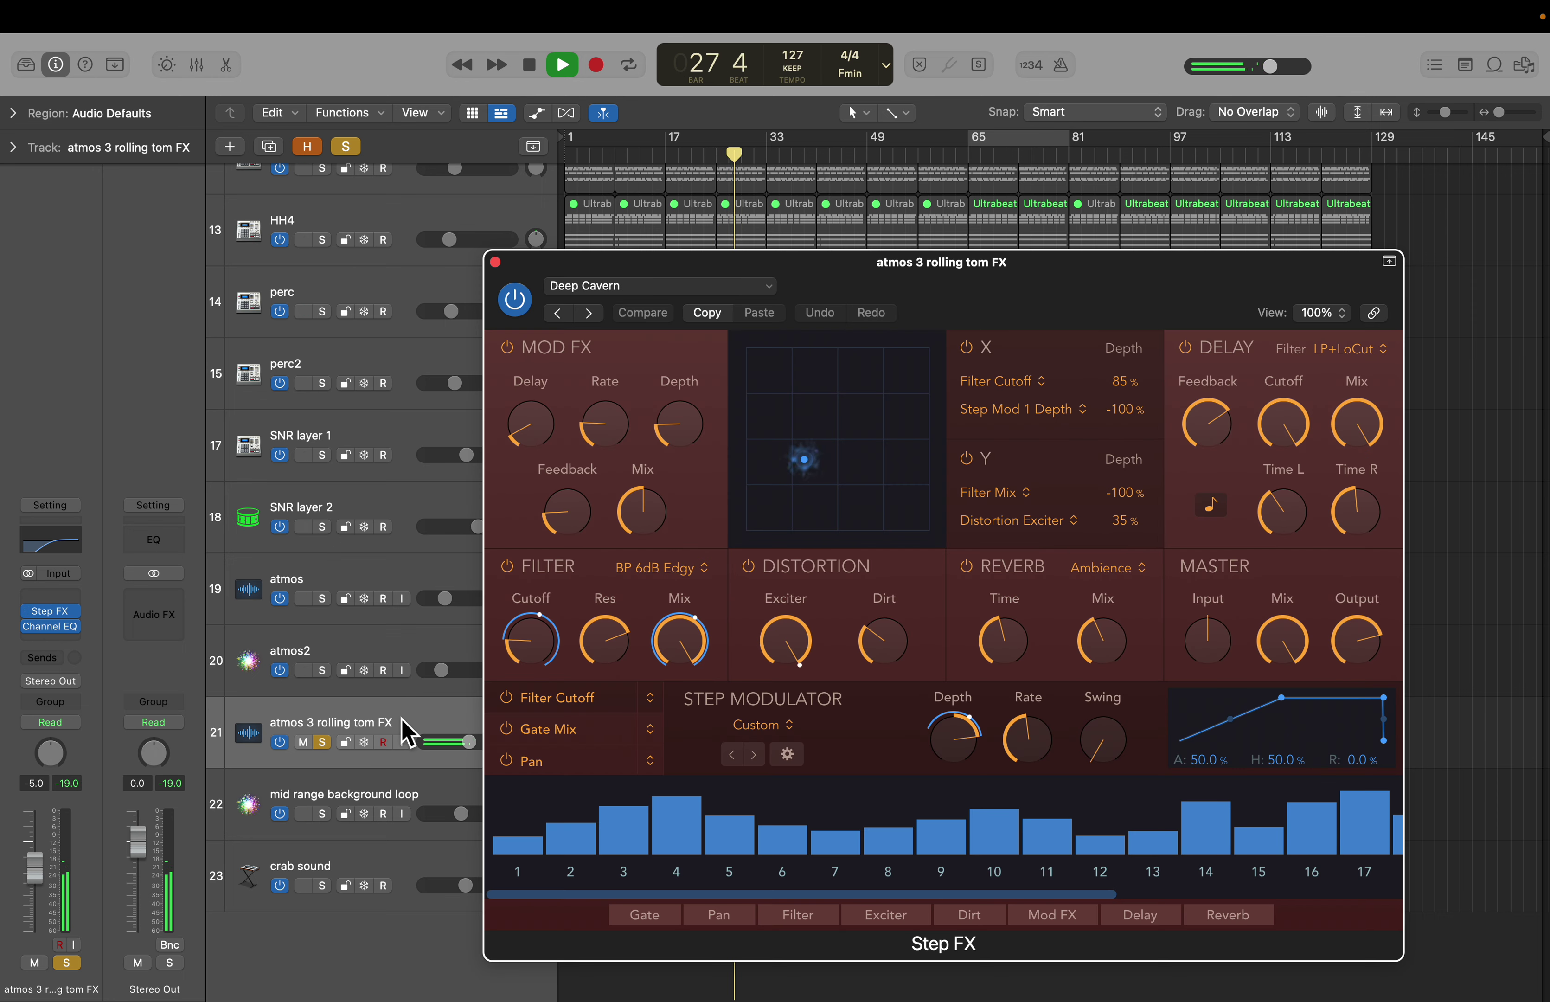
{"action": "key", "text": "space"}
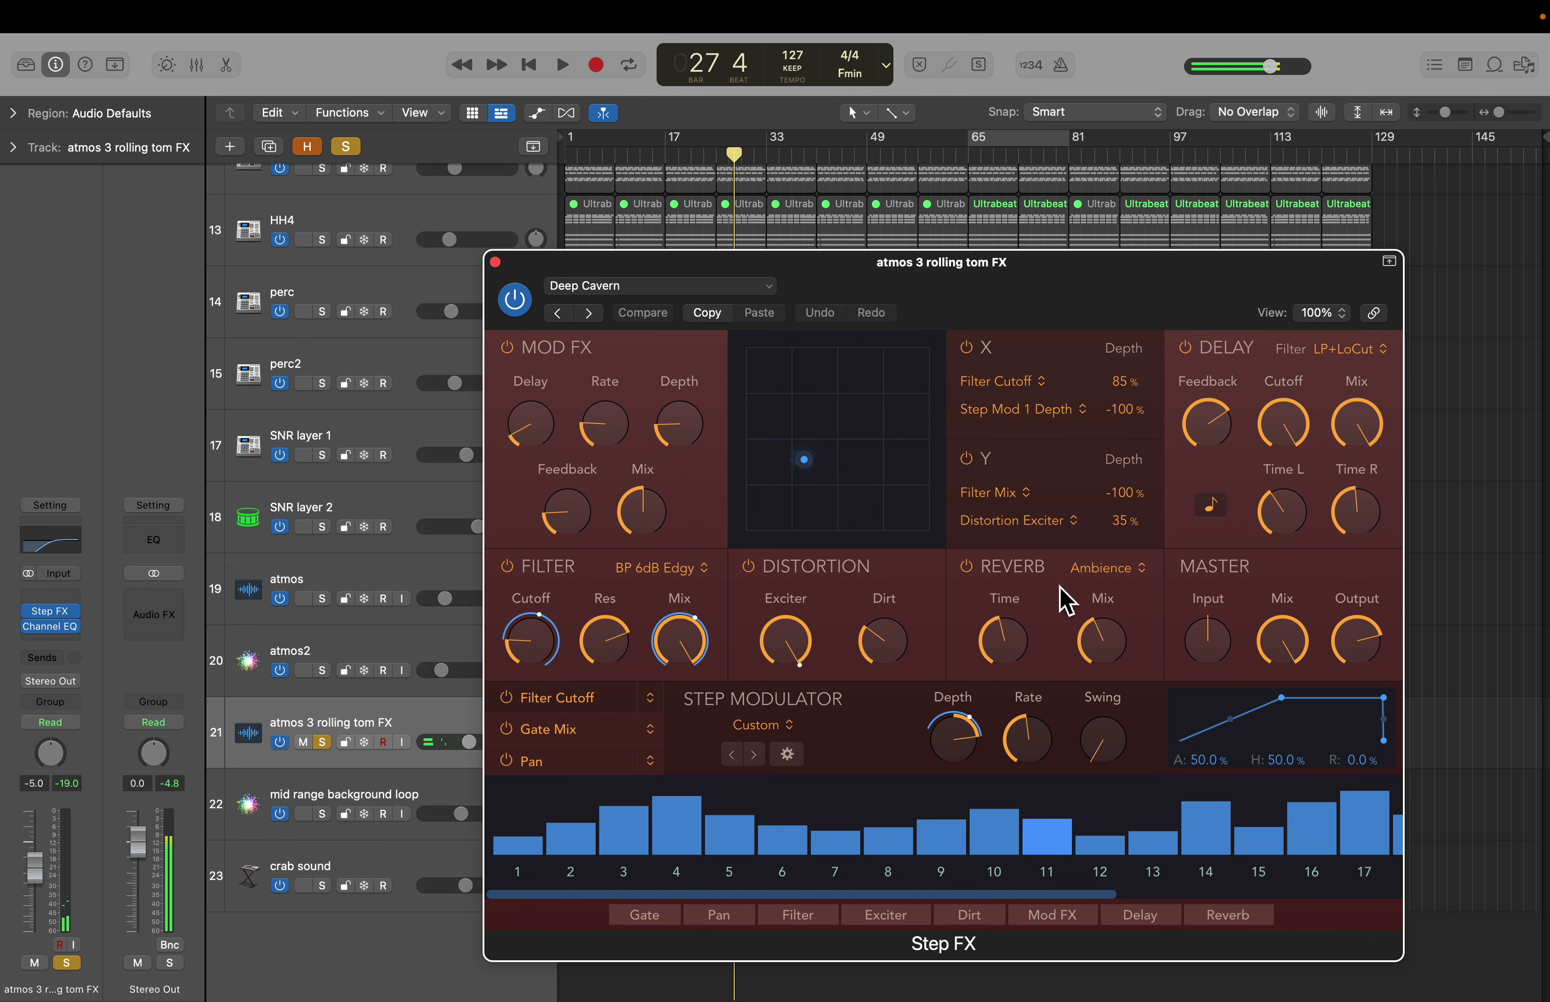
{"action": "mouse_move", "coordinate": [1136, 609]}
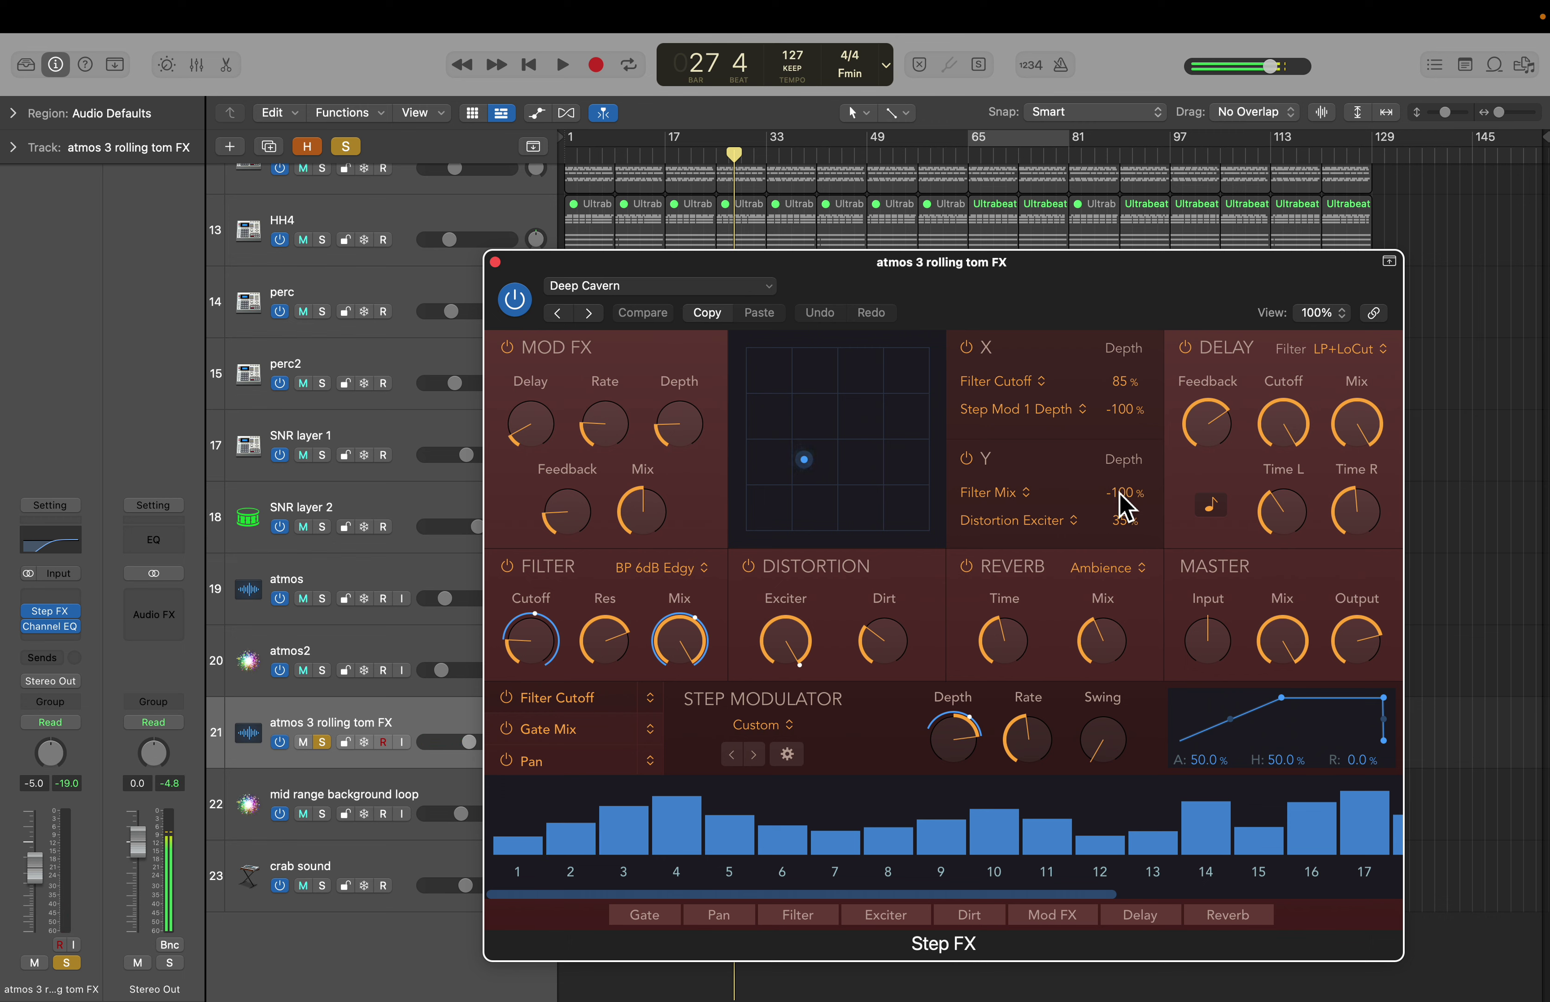
{"action": "left_click", "coordinate": [495, 261]}
Step: Check the volume and pan automation lanes of atmos 3 rolling tom FX, hide the automation and unsolo the track
{"action": "key", "text": "a"}
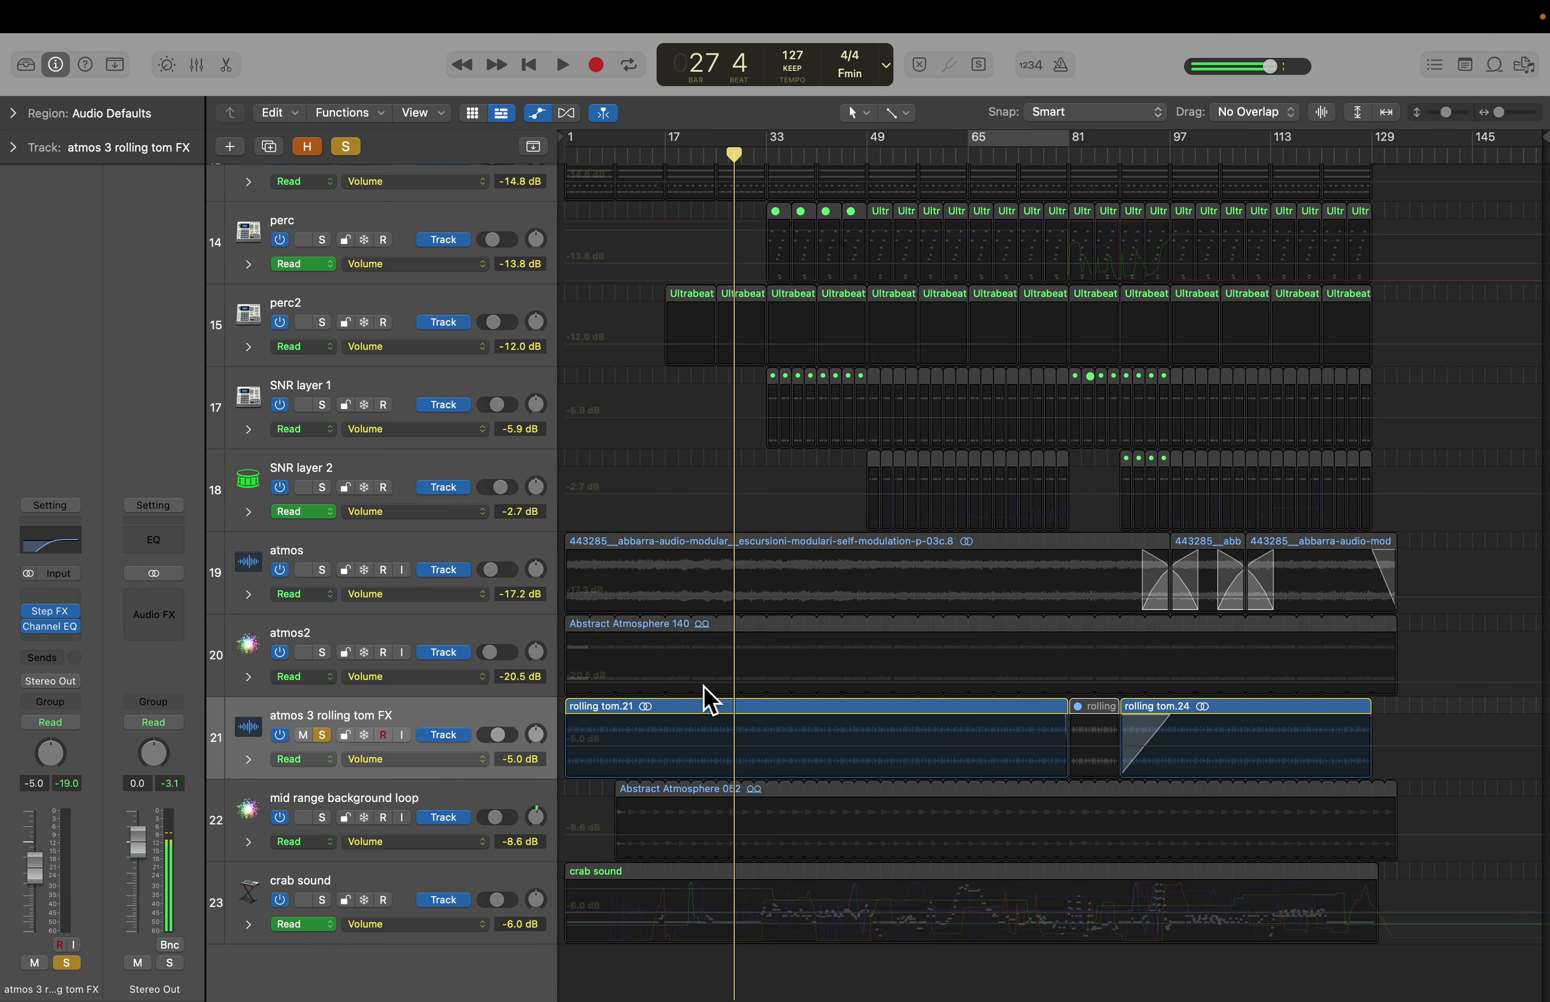
{"action": "left_click", "coordinate": [247, 760]}
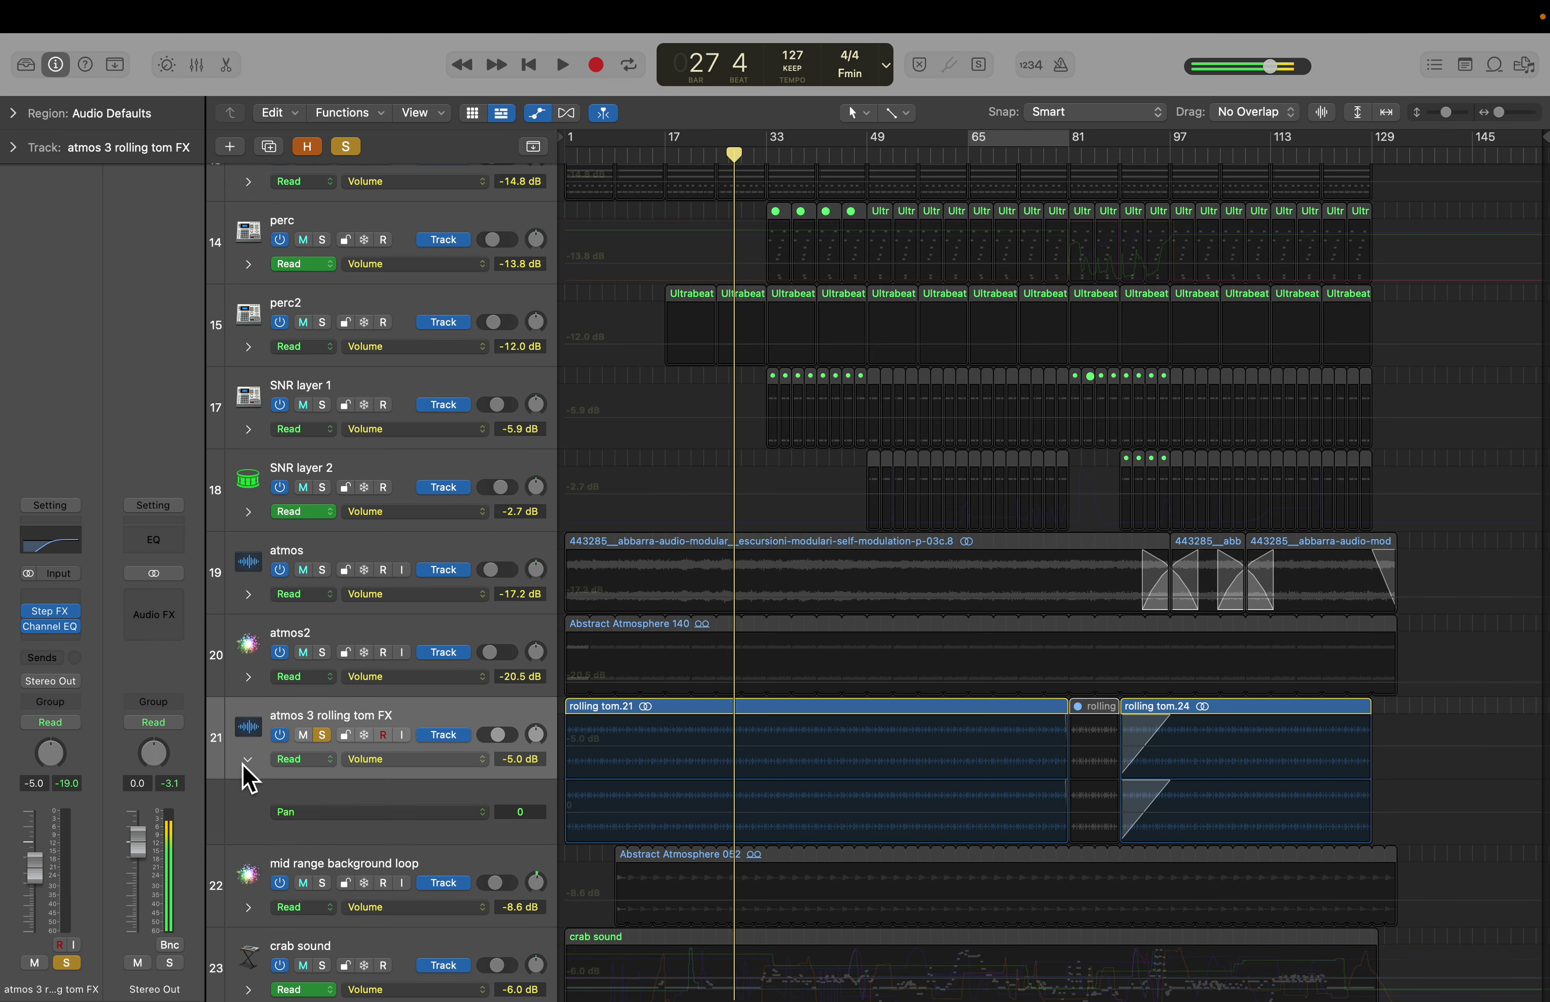
{"action": "left_click", "coordinate": [254, 778]}
{"action": "left_click", "coordinate": [248, 763]}
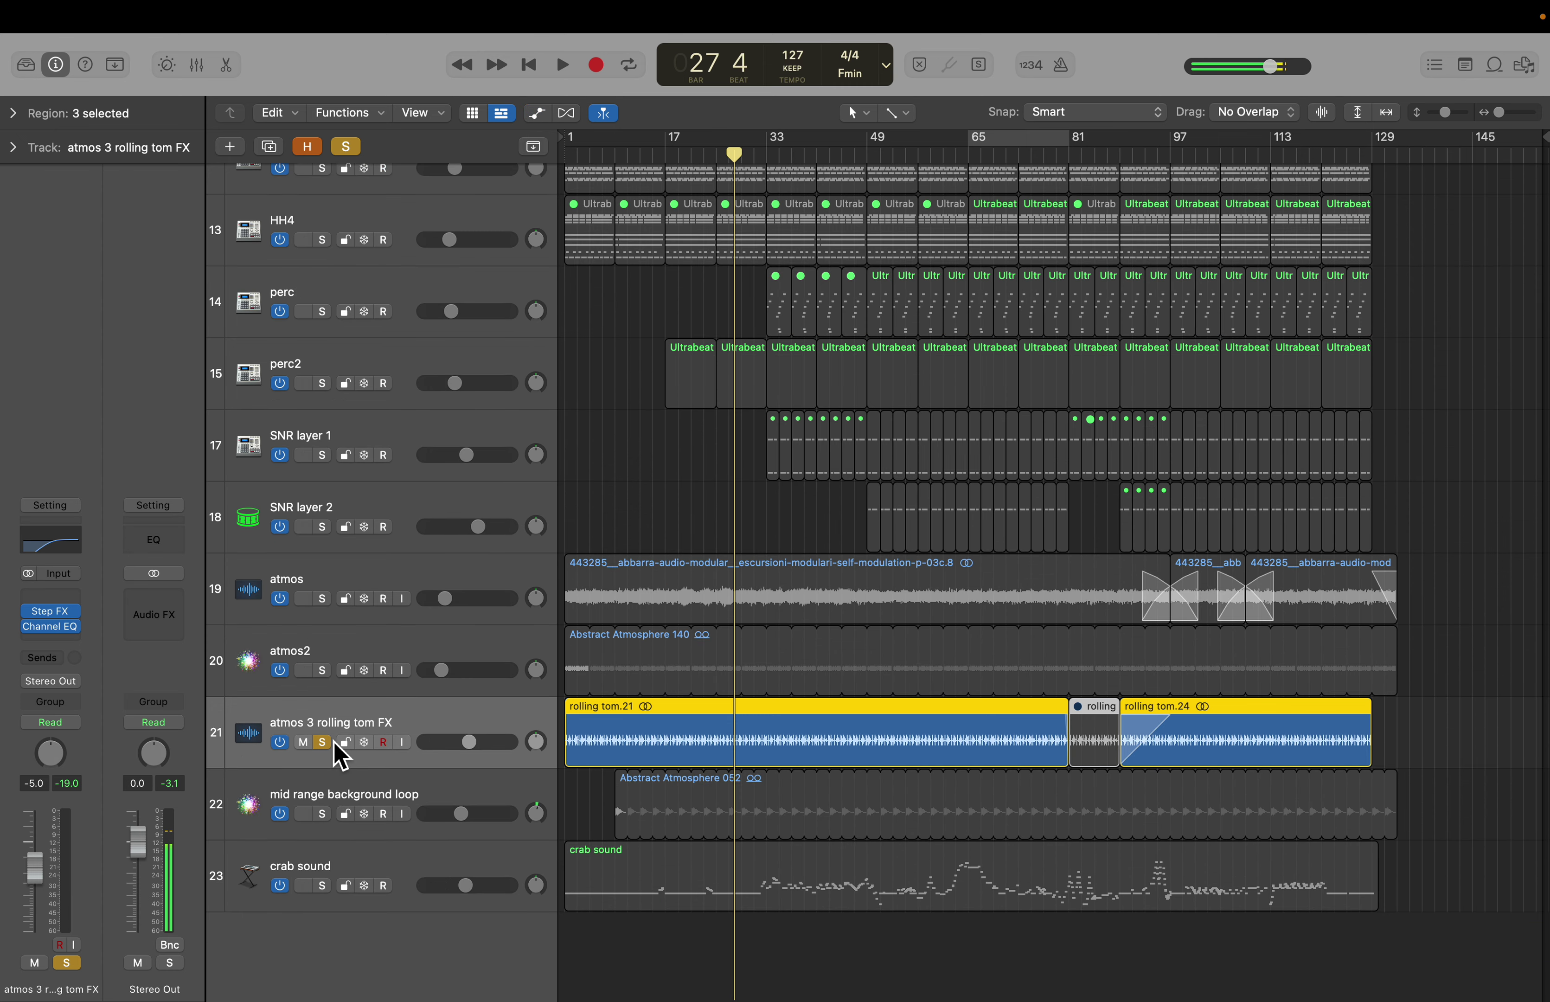
{"action": "left_click", "coordinate": [322, 736]}
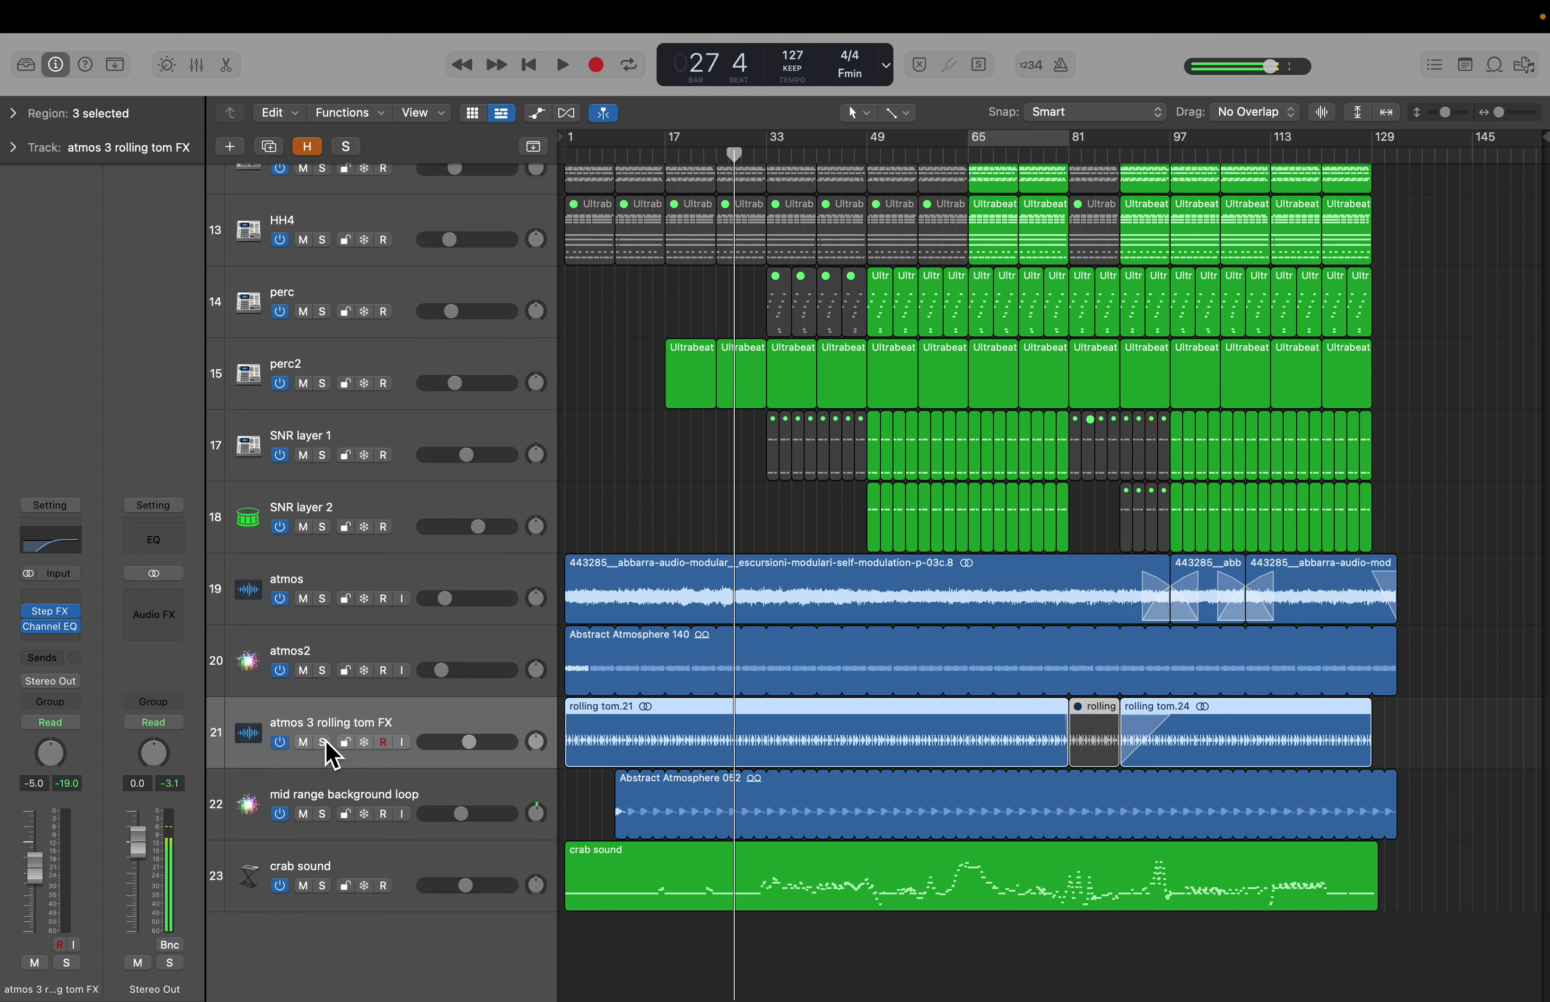
{"action": "key", "text": "a"}
Step: Clear the region selection, solo atmos 3 rolling tom FX again and play it with its Step FX window open
{"action": "scroll", "coordinate": [667, 422], "scroll_direction": "up", "scroll_amount": 6}
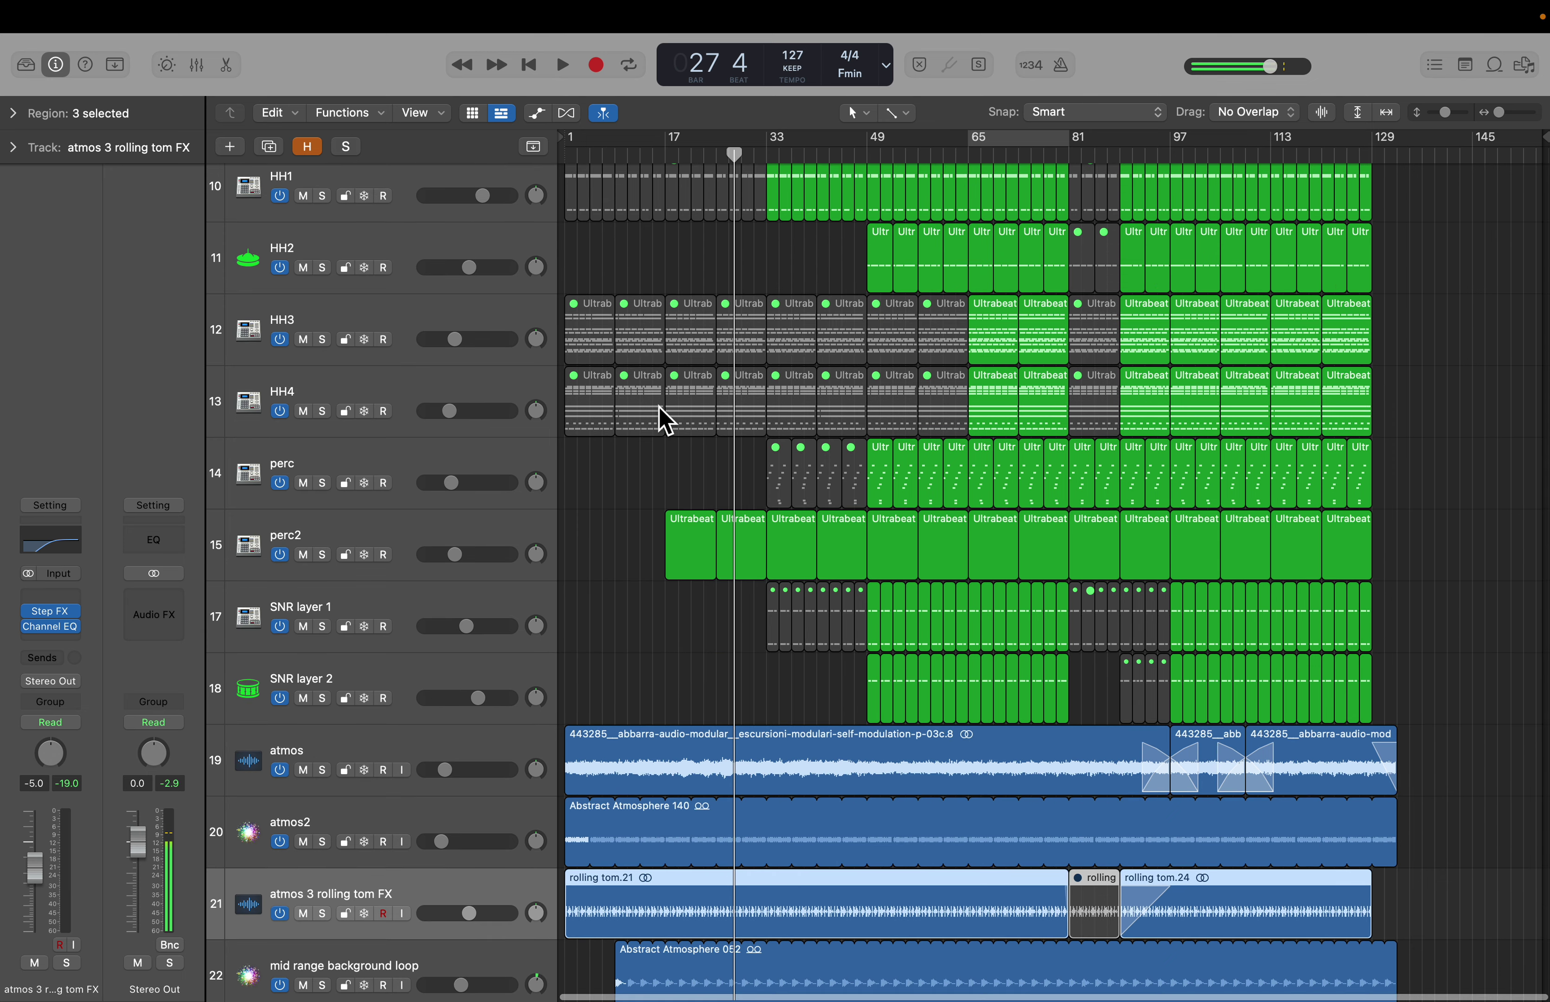
{"action": "scroll", "coordinate": [772, 391], "scroll_direction": "down", "scroll_amount": 6}
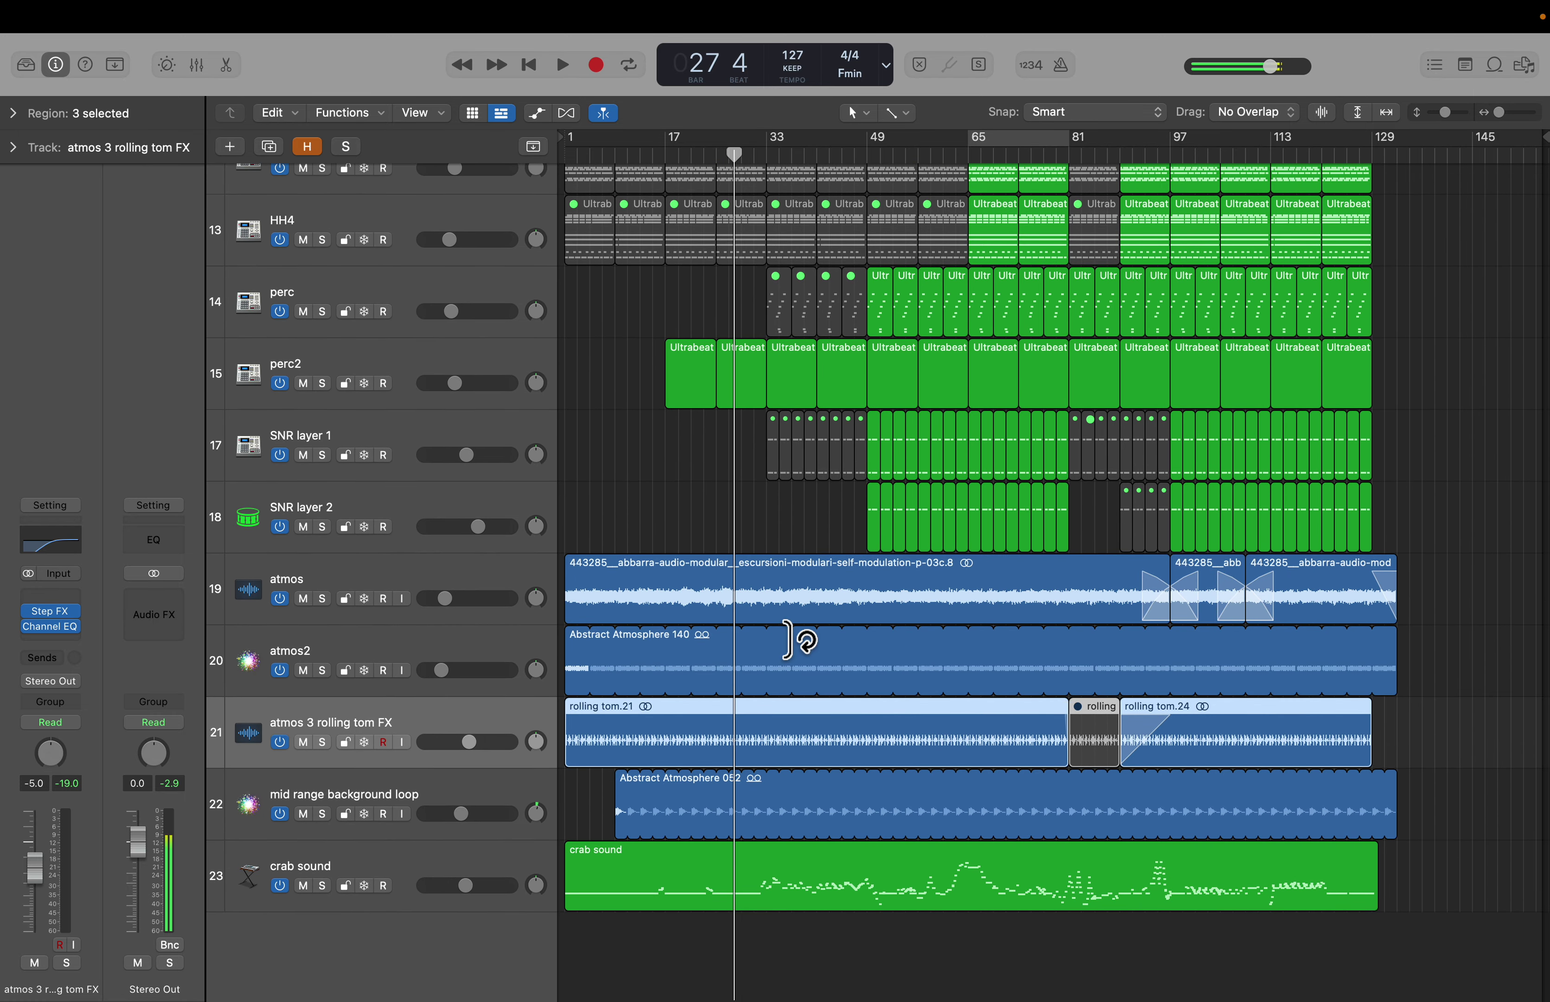
{"action": "left_click", "coordinate": [582, 824]}
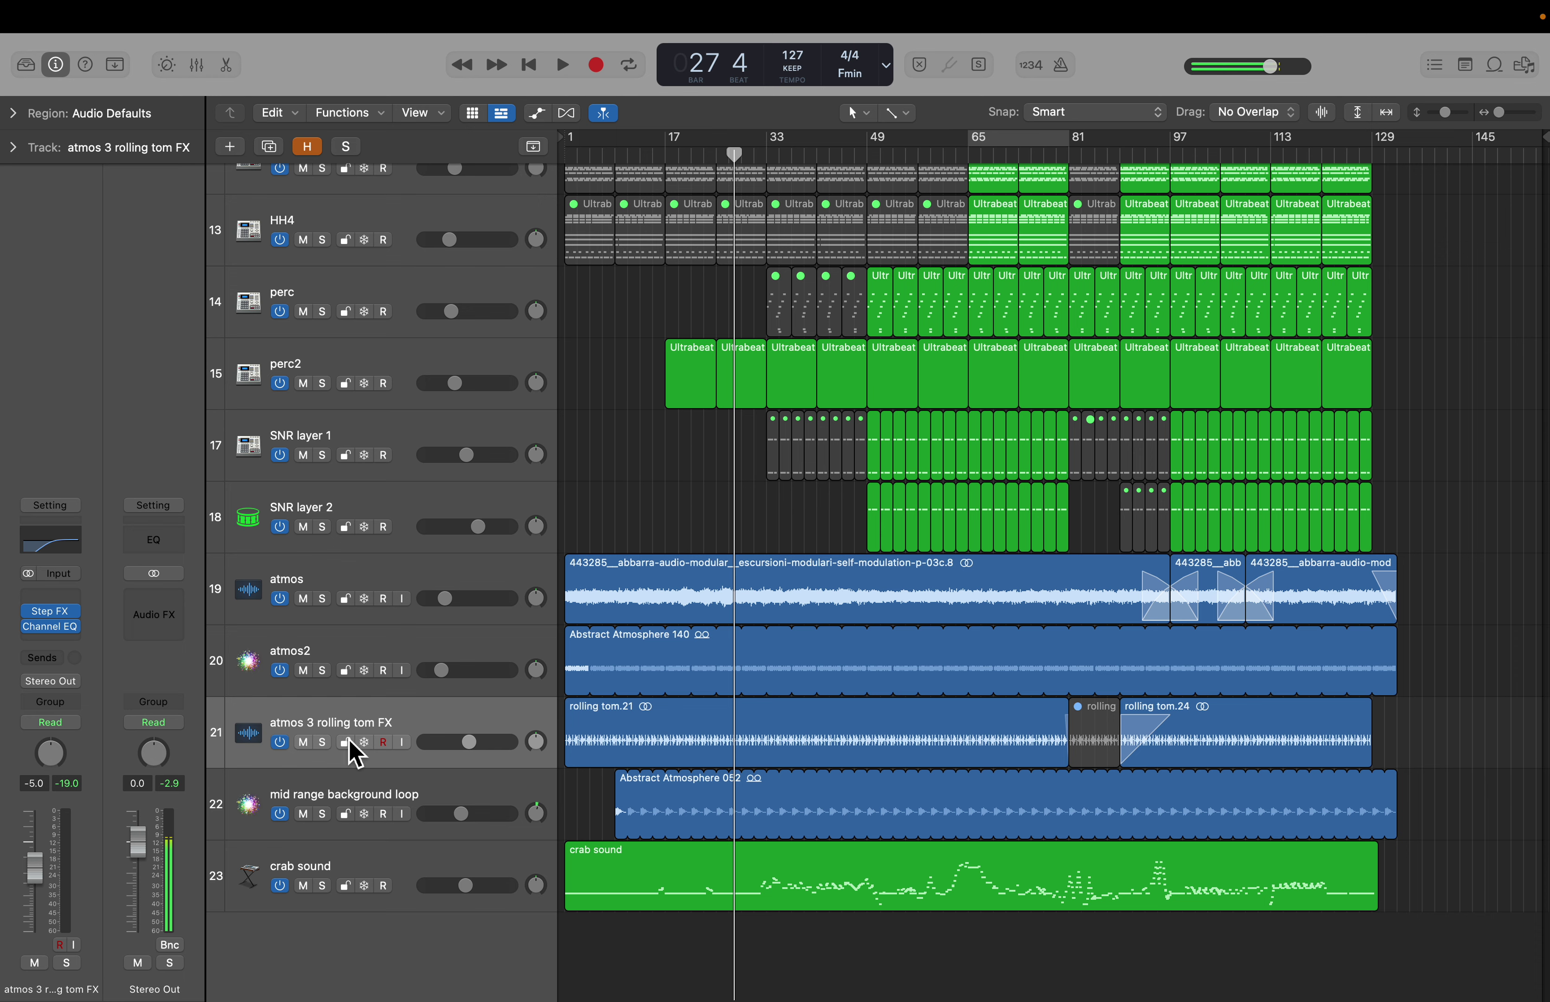
{"action": "left_click", "coordinate": [324, 742]}
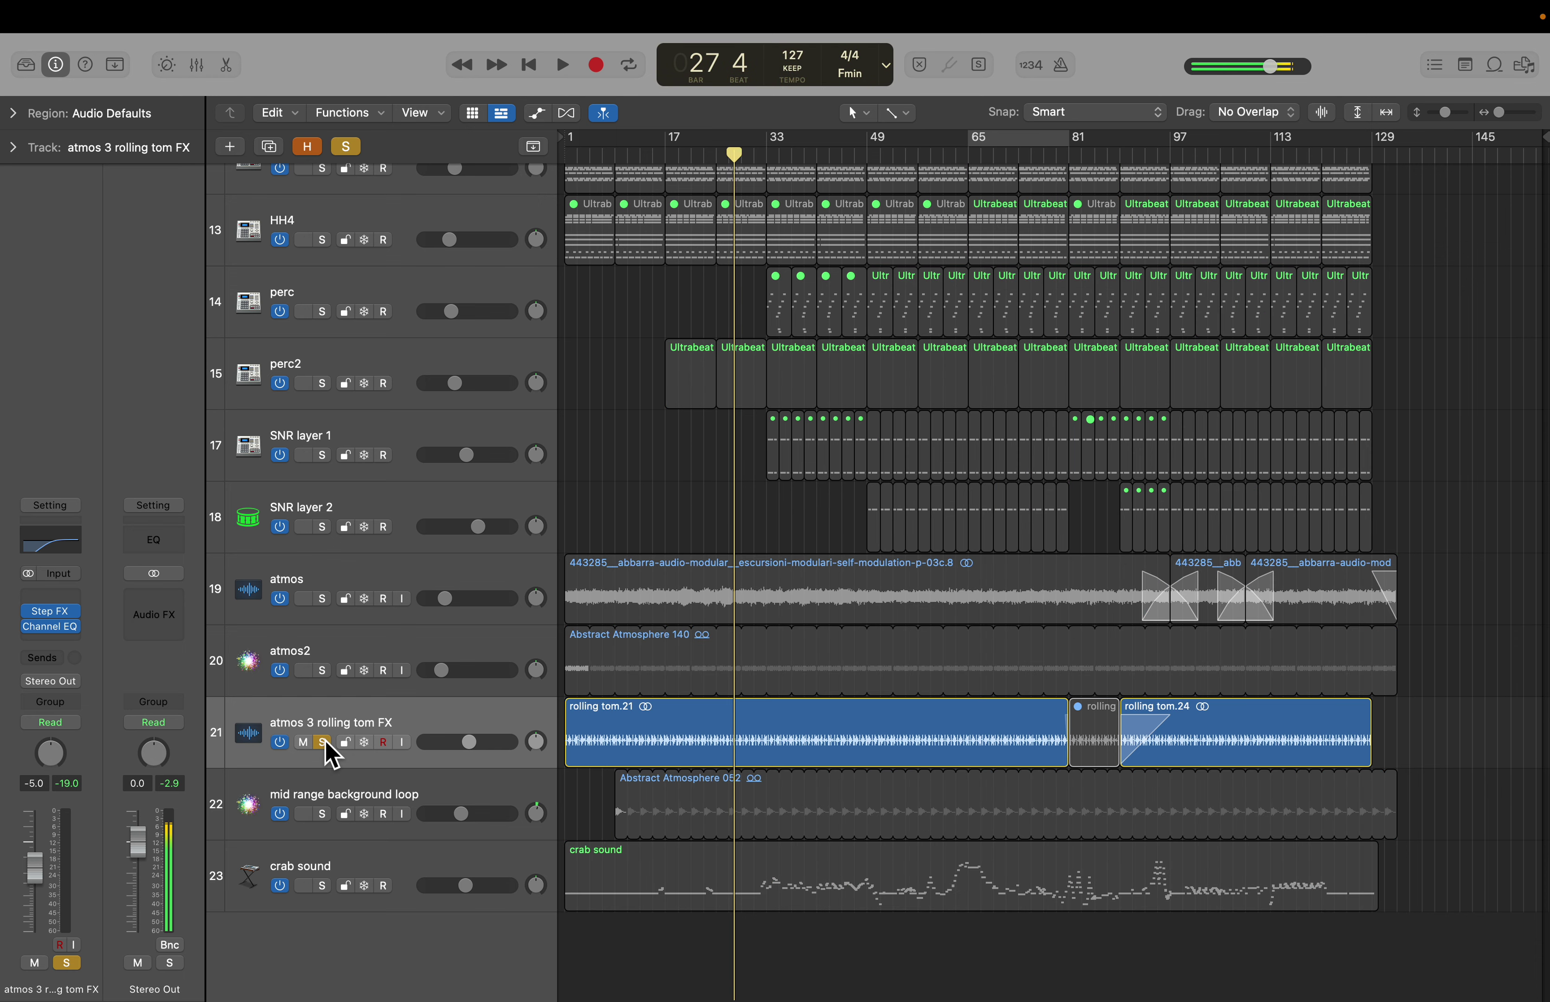
{"action": "mouse_move", "coordinate": [52, 617]}
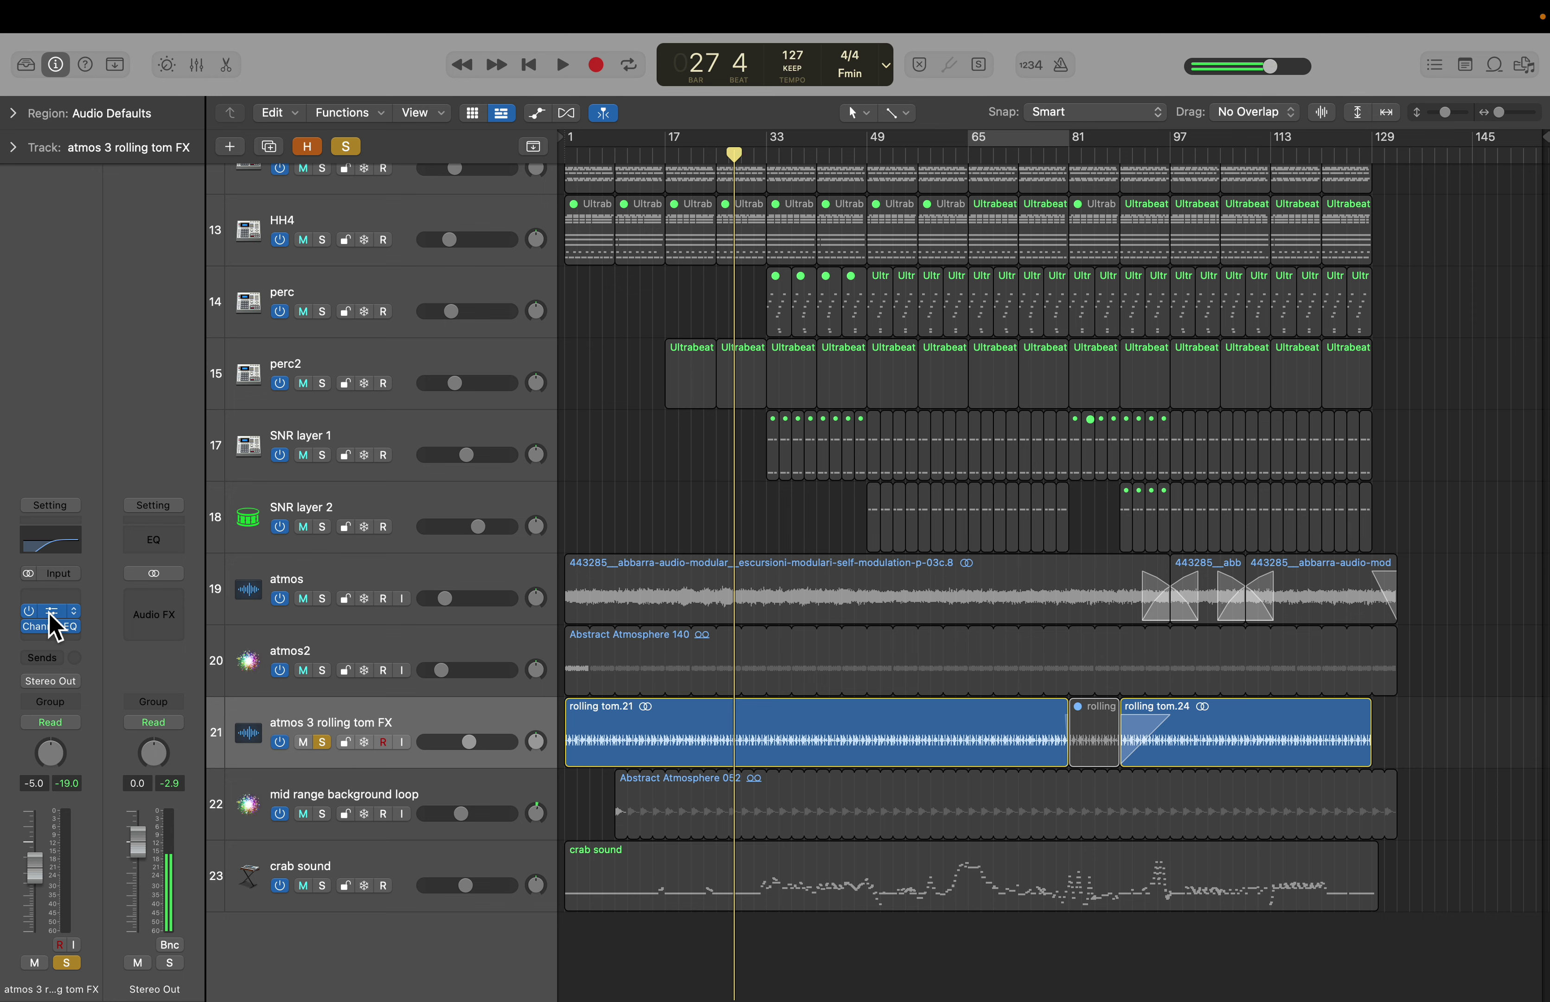
{"action": "left_click", "coordinate": [52, 619]}
{"action": "key", "text": "space"}
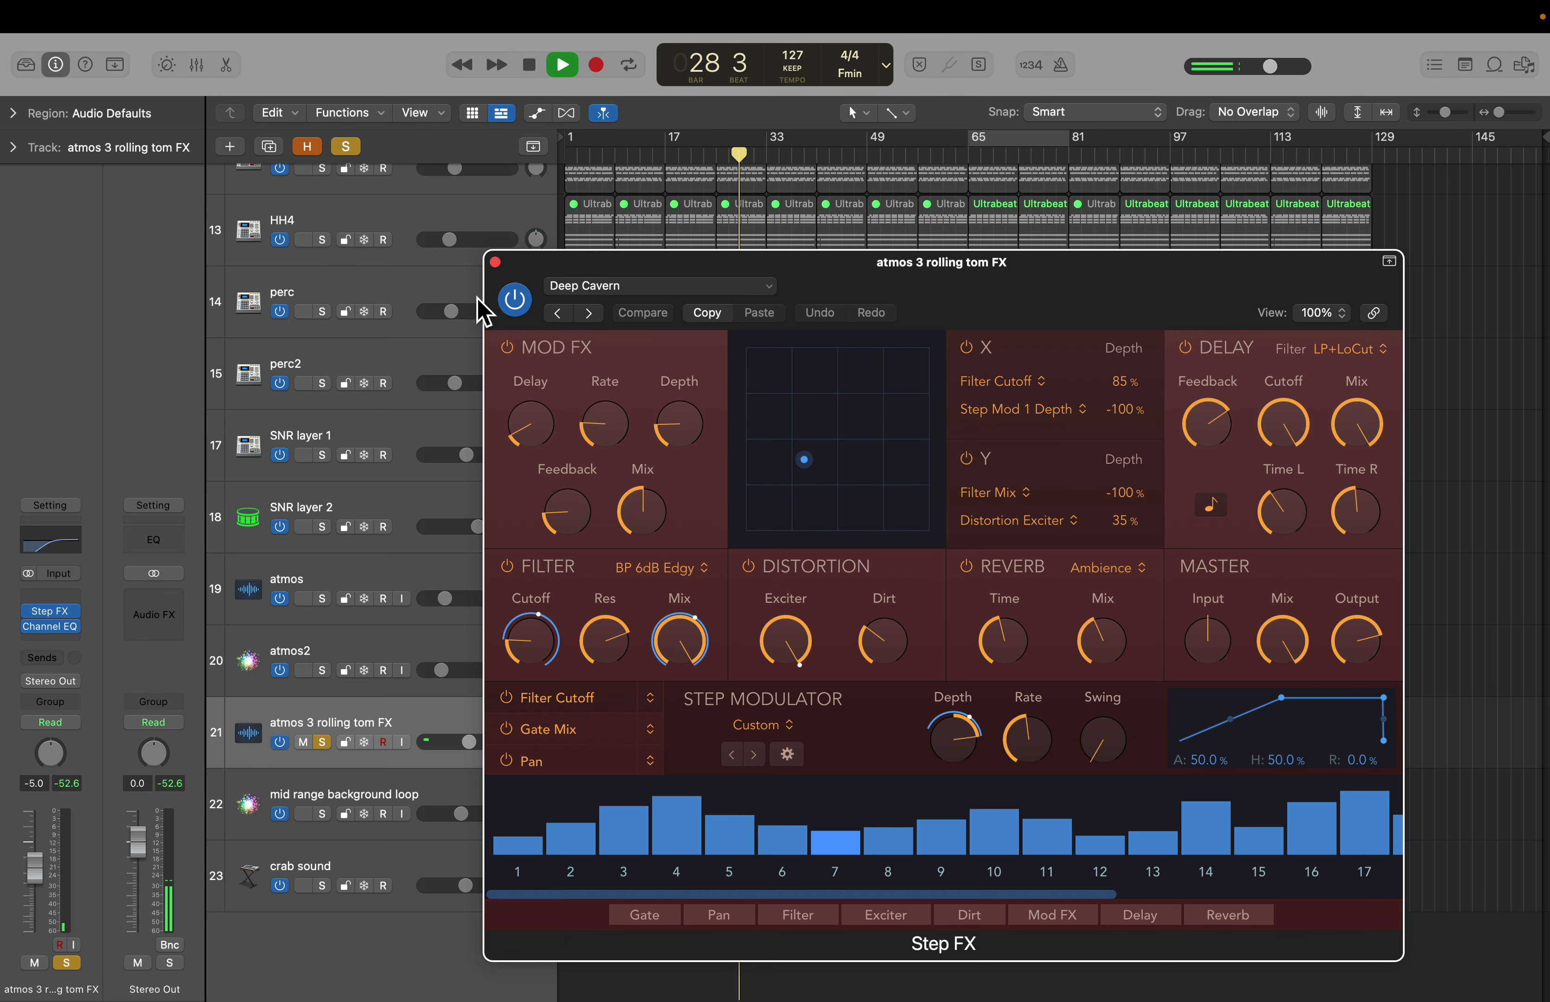
Step: Audition atmos 3 rolling tom FX together with the soloed atmos2 and atmos tracks, close the Step FX window and clear all solos
{"action": "left_click", "coordinate": [321, 670]}
{"action": "left_click", "coordinate": [322, 598]}
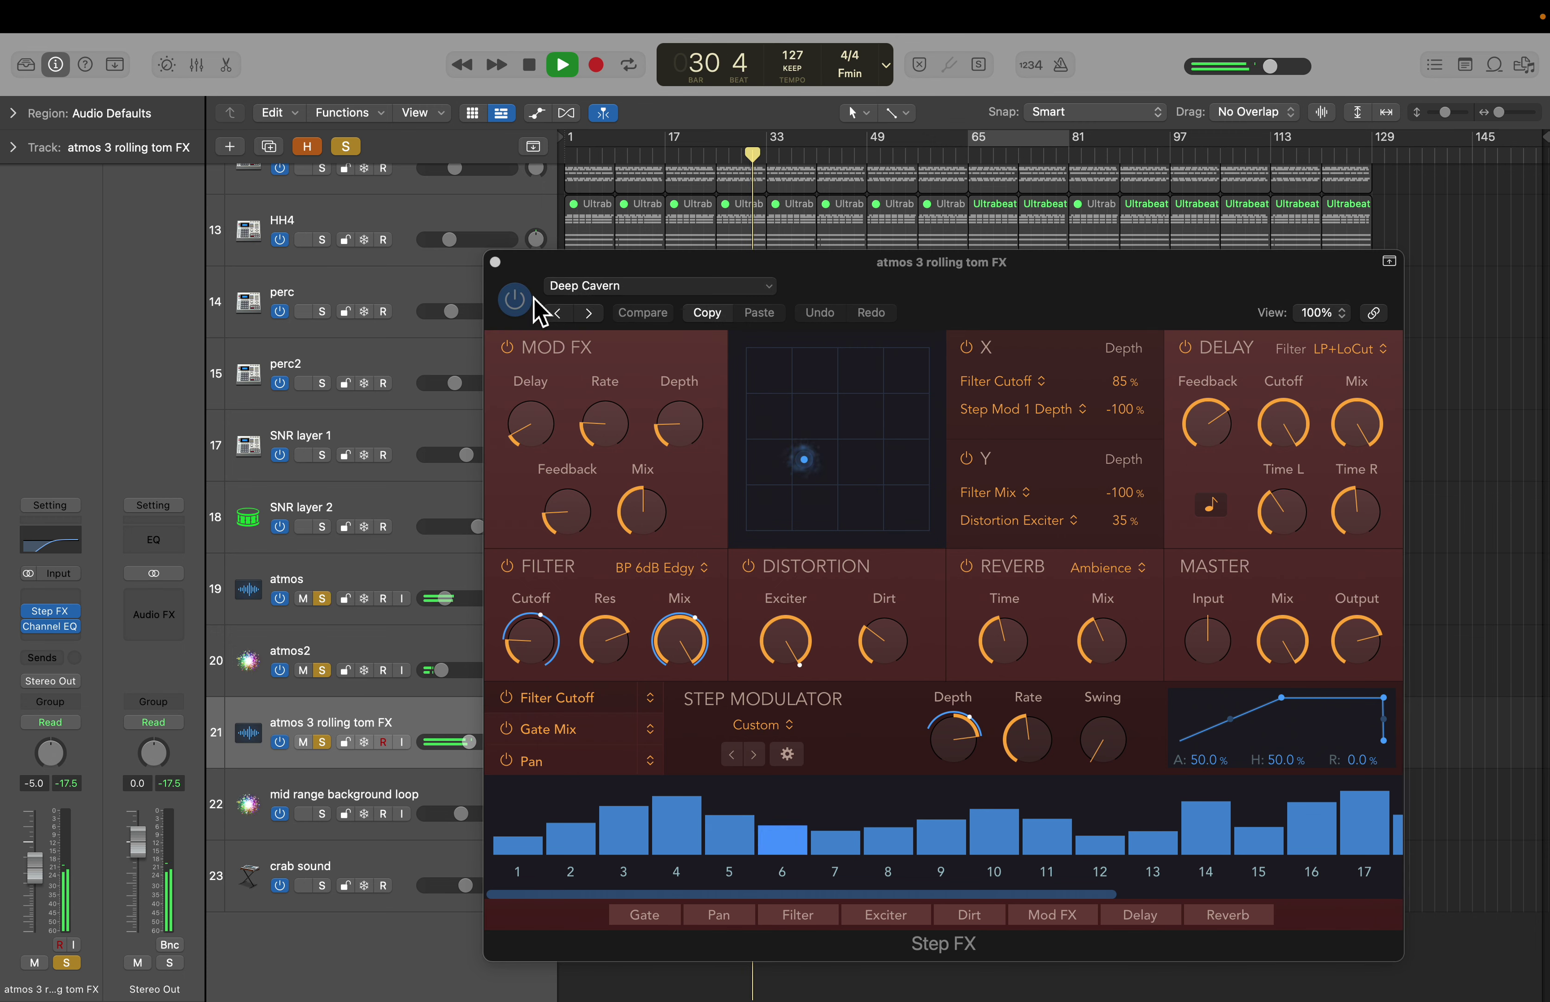
{"action": "left_click_drag", "start_coordinate": [505, 267], "coordinate": [906, 277]}
{"action": "left_click", "coordinate": [322, 599]}
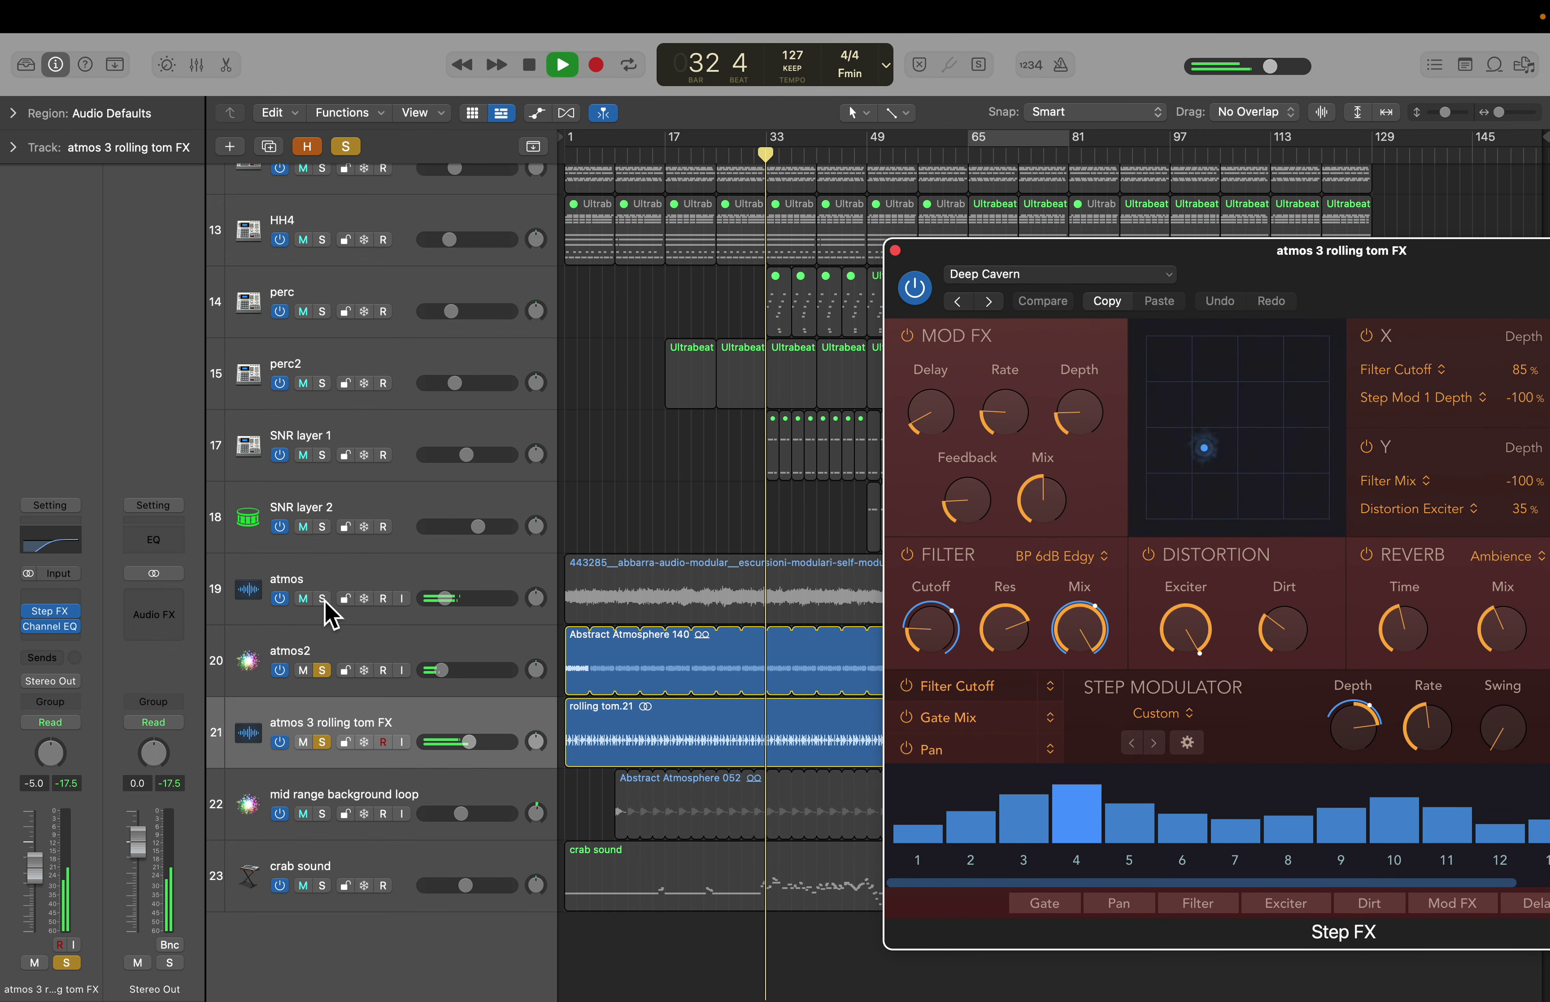
{"action": "key", "text": "space"}
{"action": "left_click", "coordinate": [894, 250]}
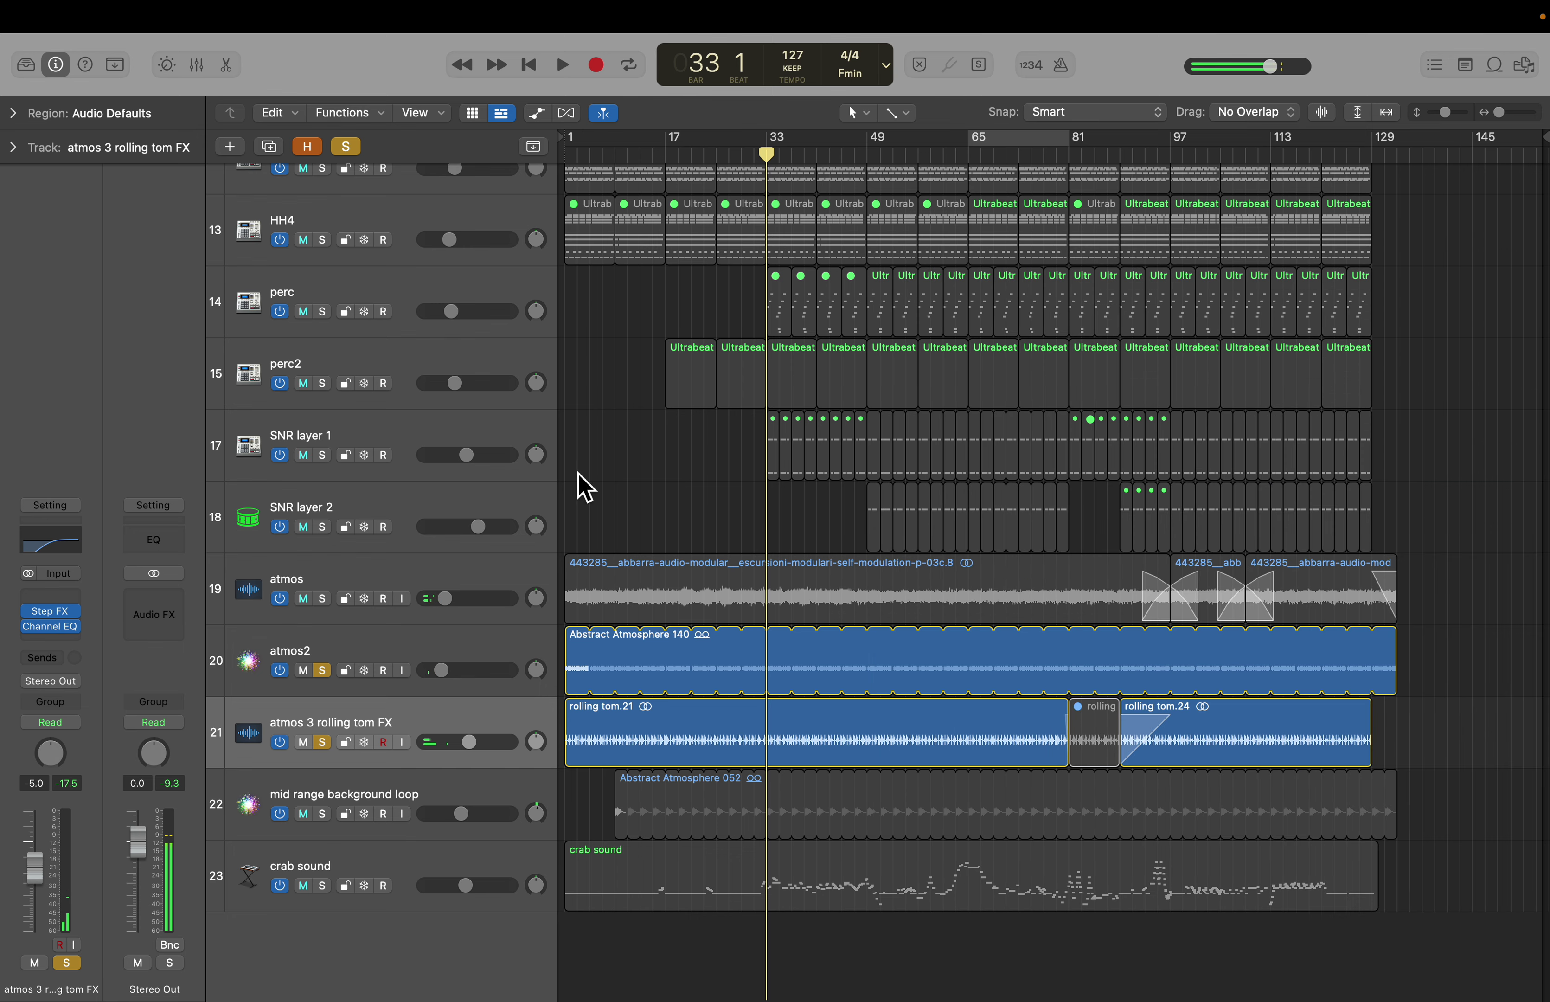
{"action": "left_click", "coordinate": [322, 671]}
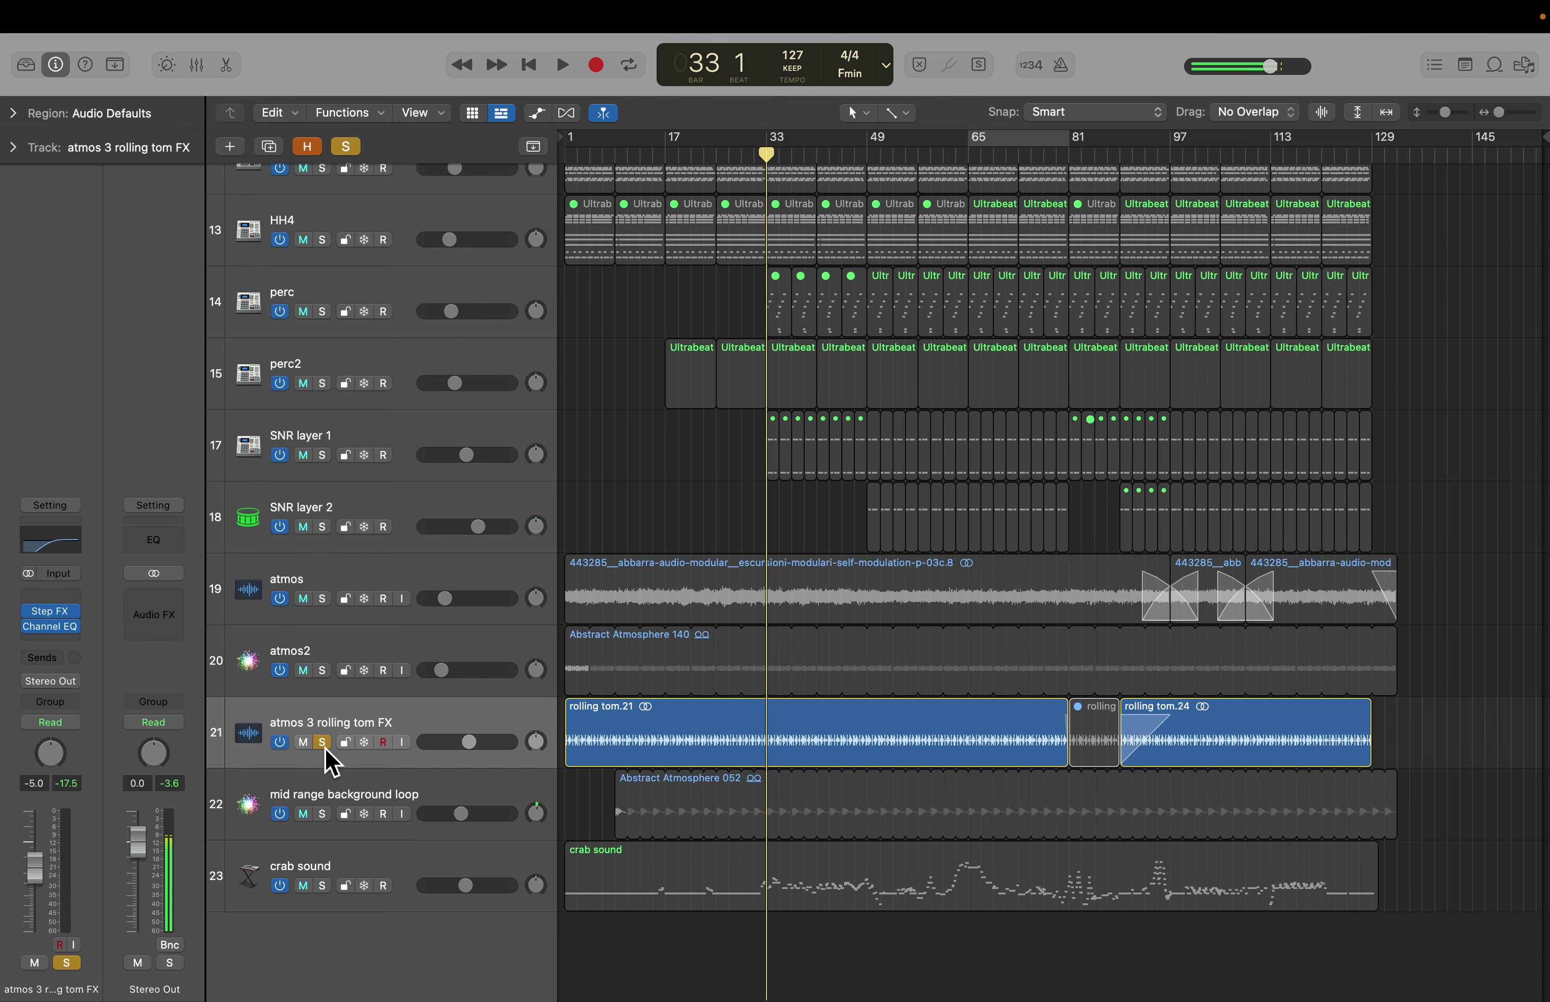
{"action": "left_click", "coordinate": [323, 742]}
Step: Highlight the atmos regions, then those from atmos2 to mid range background loop, and finally select the crab sound track
{"action": "left_click", "coordinate": [357, 586]}
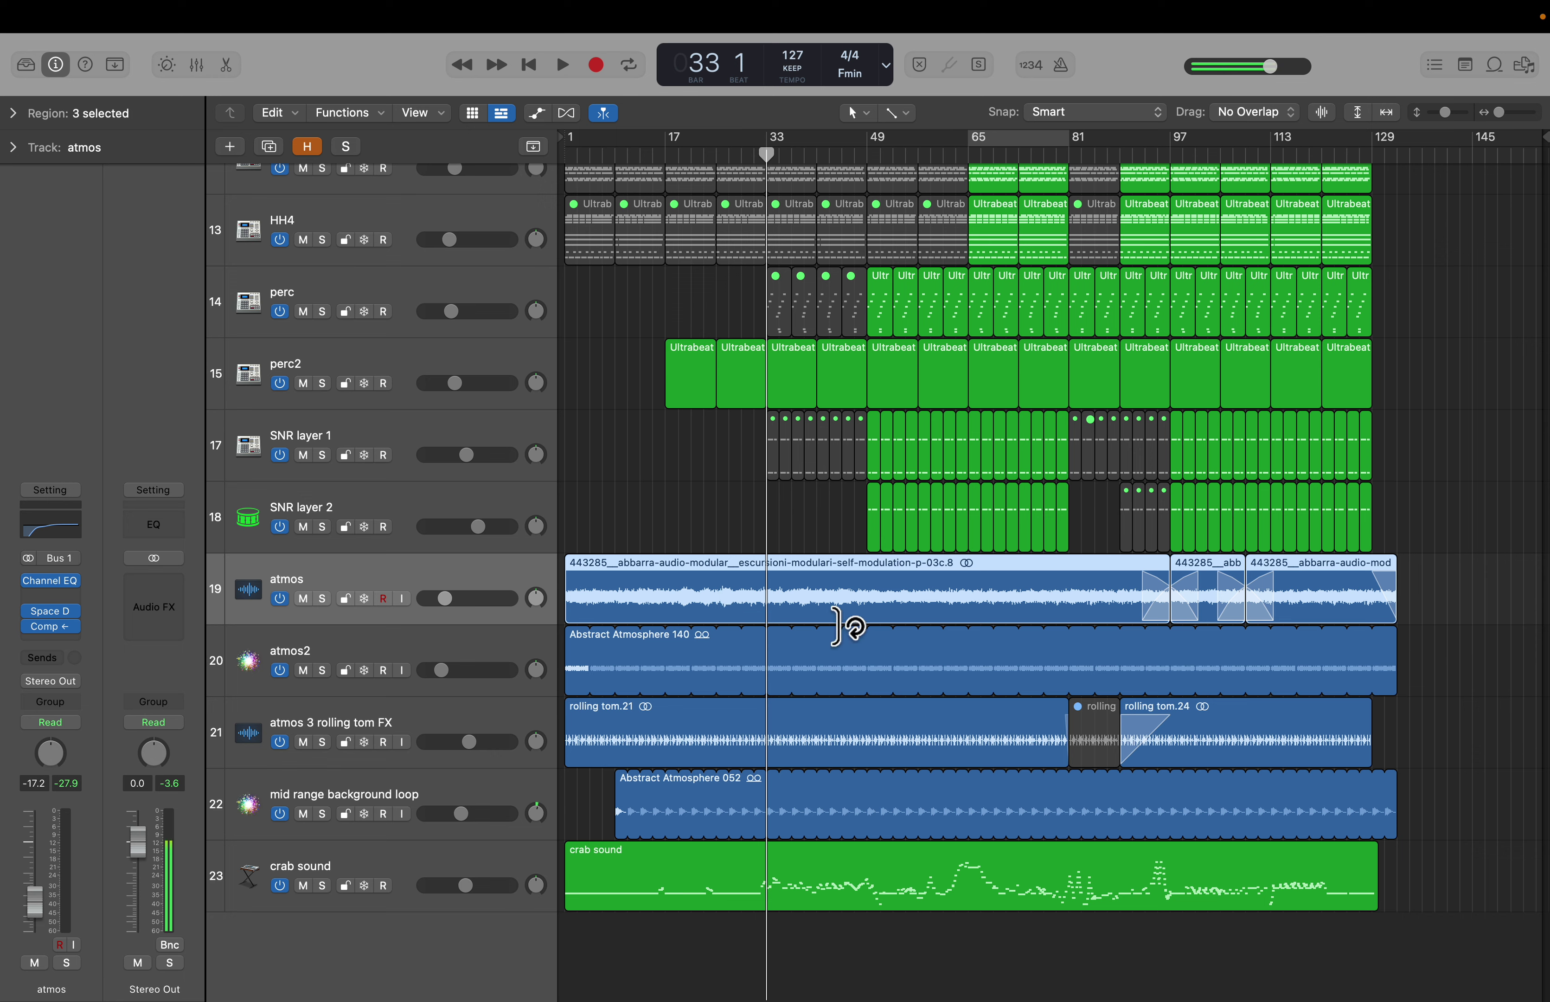
{"action": "left_click_drag", "start_coordinate": [1432, 684], "coordinate": [1043, 794]}
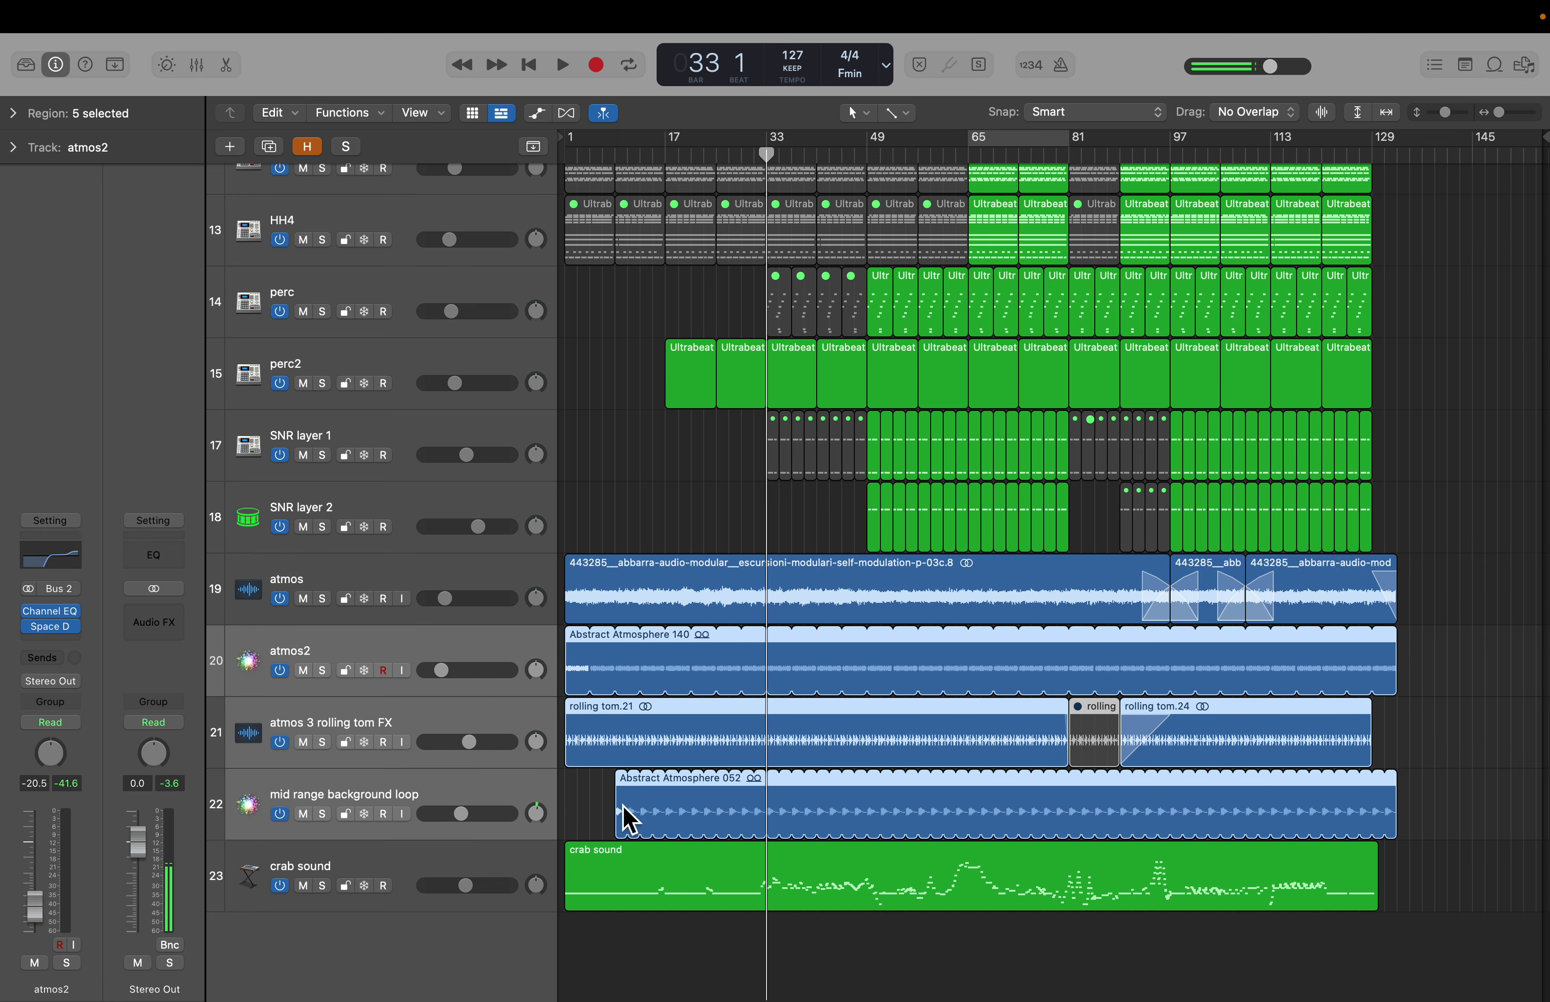
{"action": "left_click", "coordinate": [585, 831]}
{"action": "left_click", "coordinate": [411, 870]}
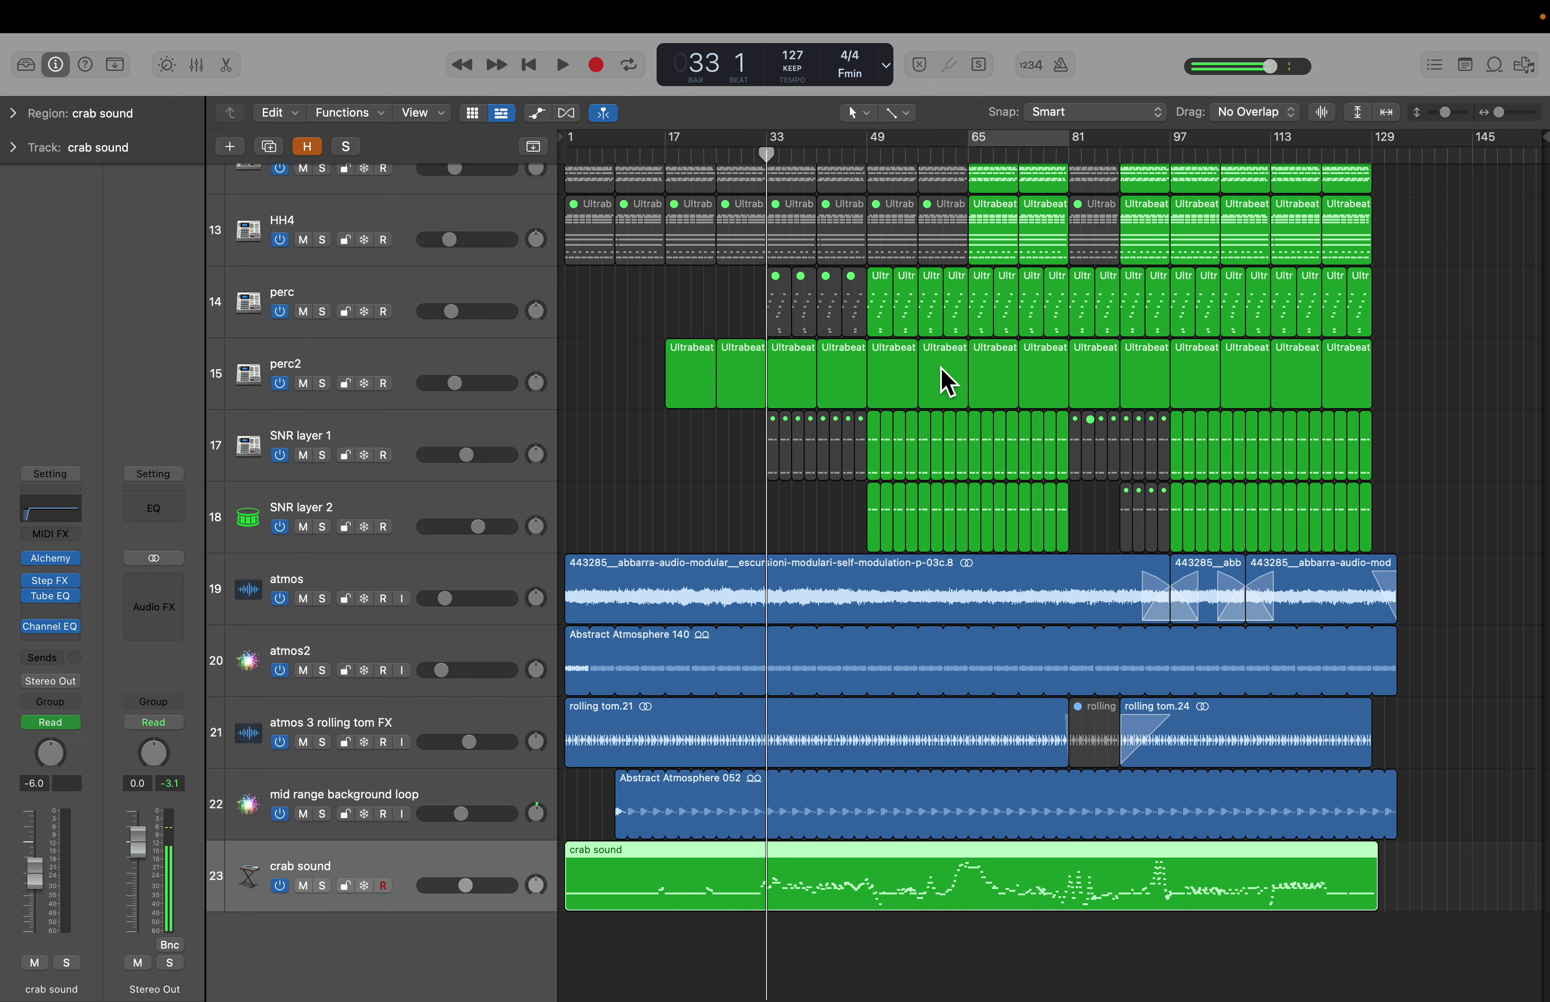
Step: Play the full arrangement from about bar 55, stop playback and clear the region selection
{"action": "left_click", "coordinate": [963, 157]}
{"action": "left_click", "coordinate": [909, 174]}
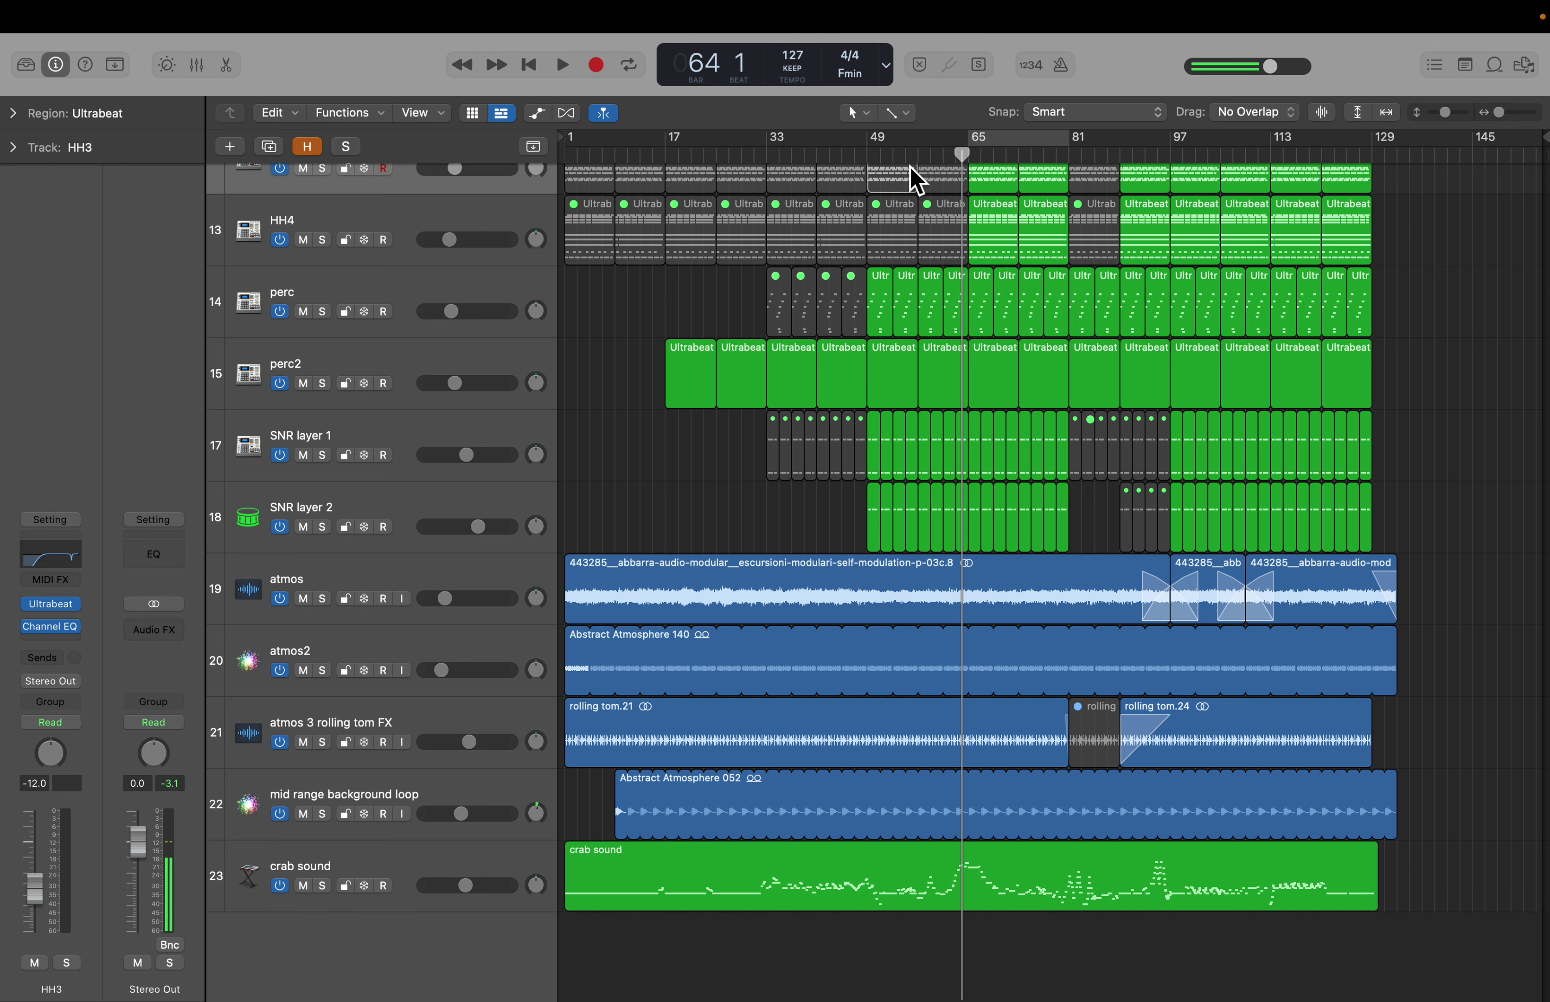
{"action": "double_click", "coordinate": [905, 160]}
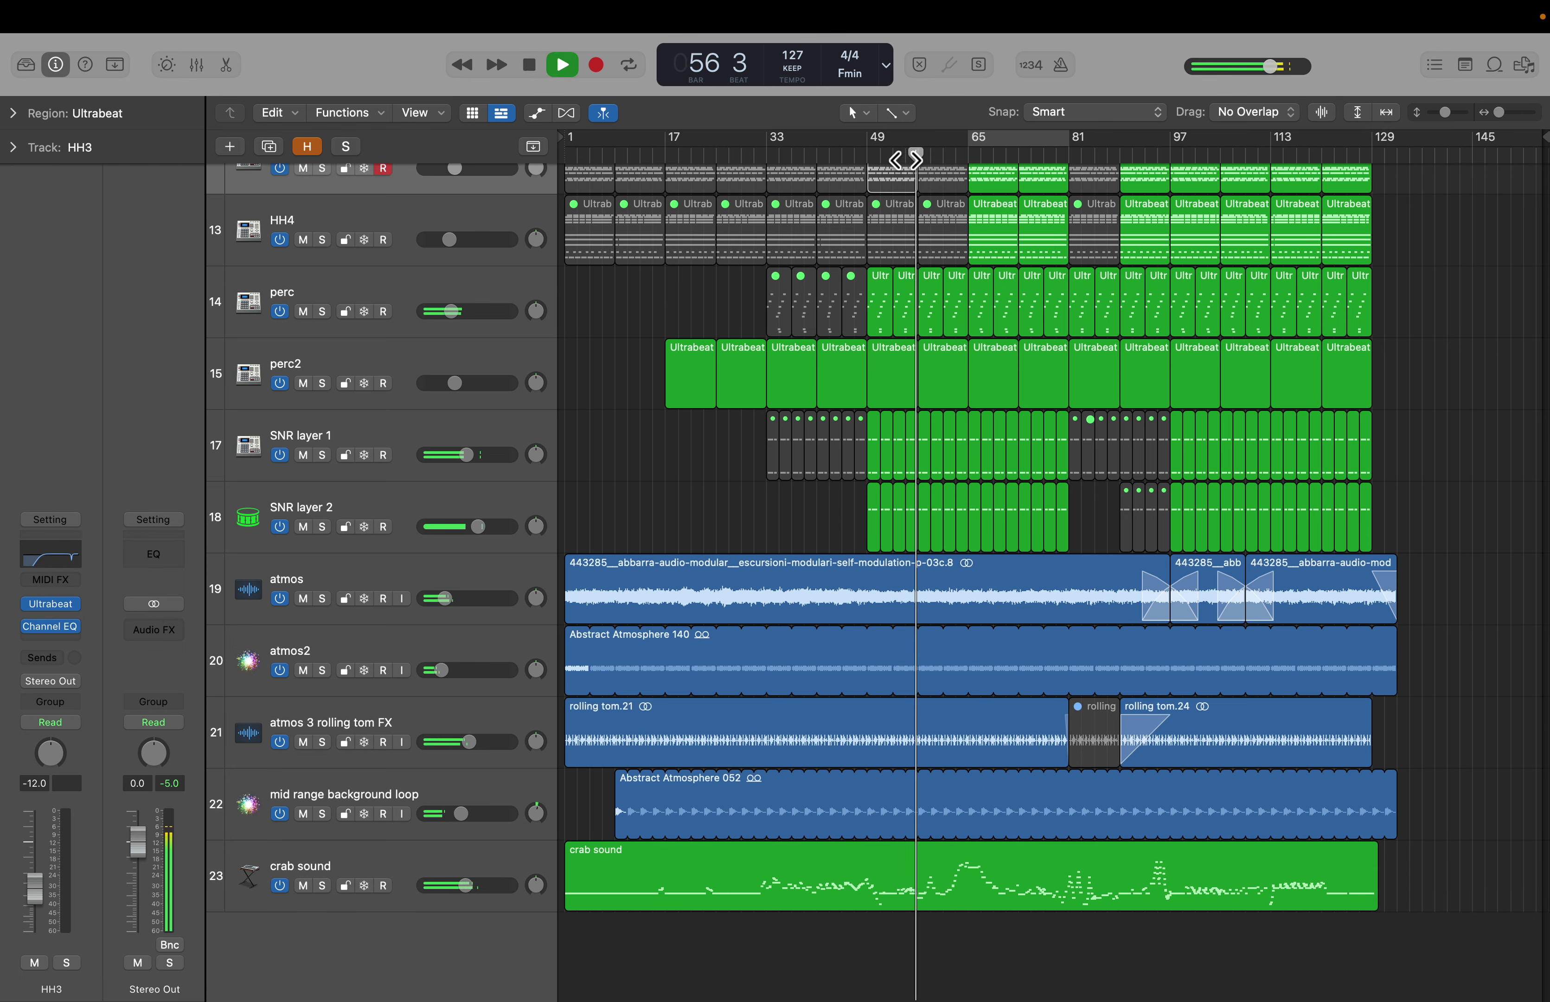
{"action": "key", "text": "space"}
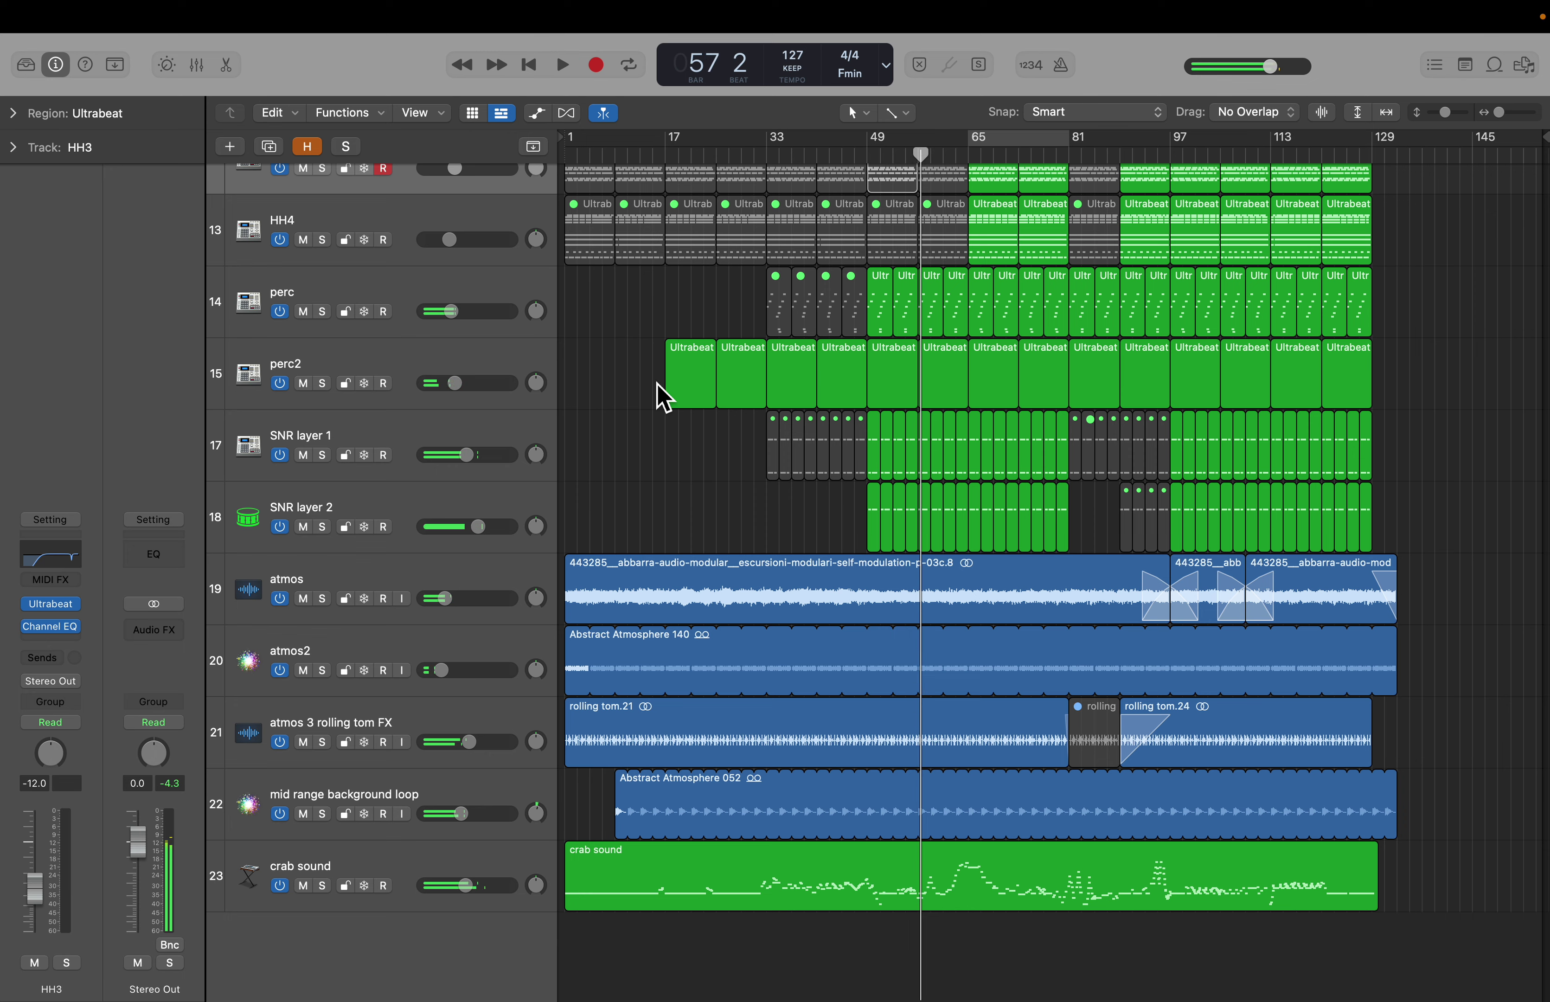
{"action": "left_click", "coordinate": [658, 505]}
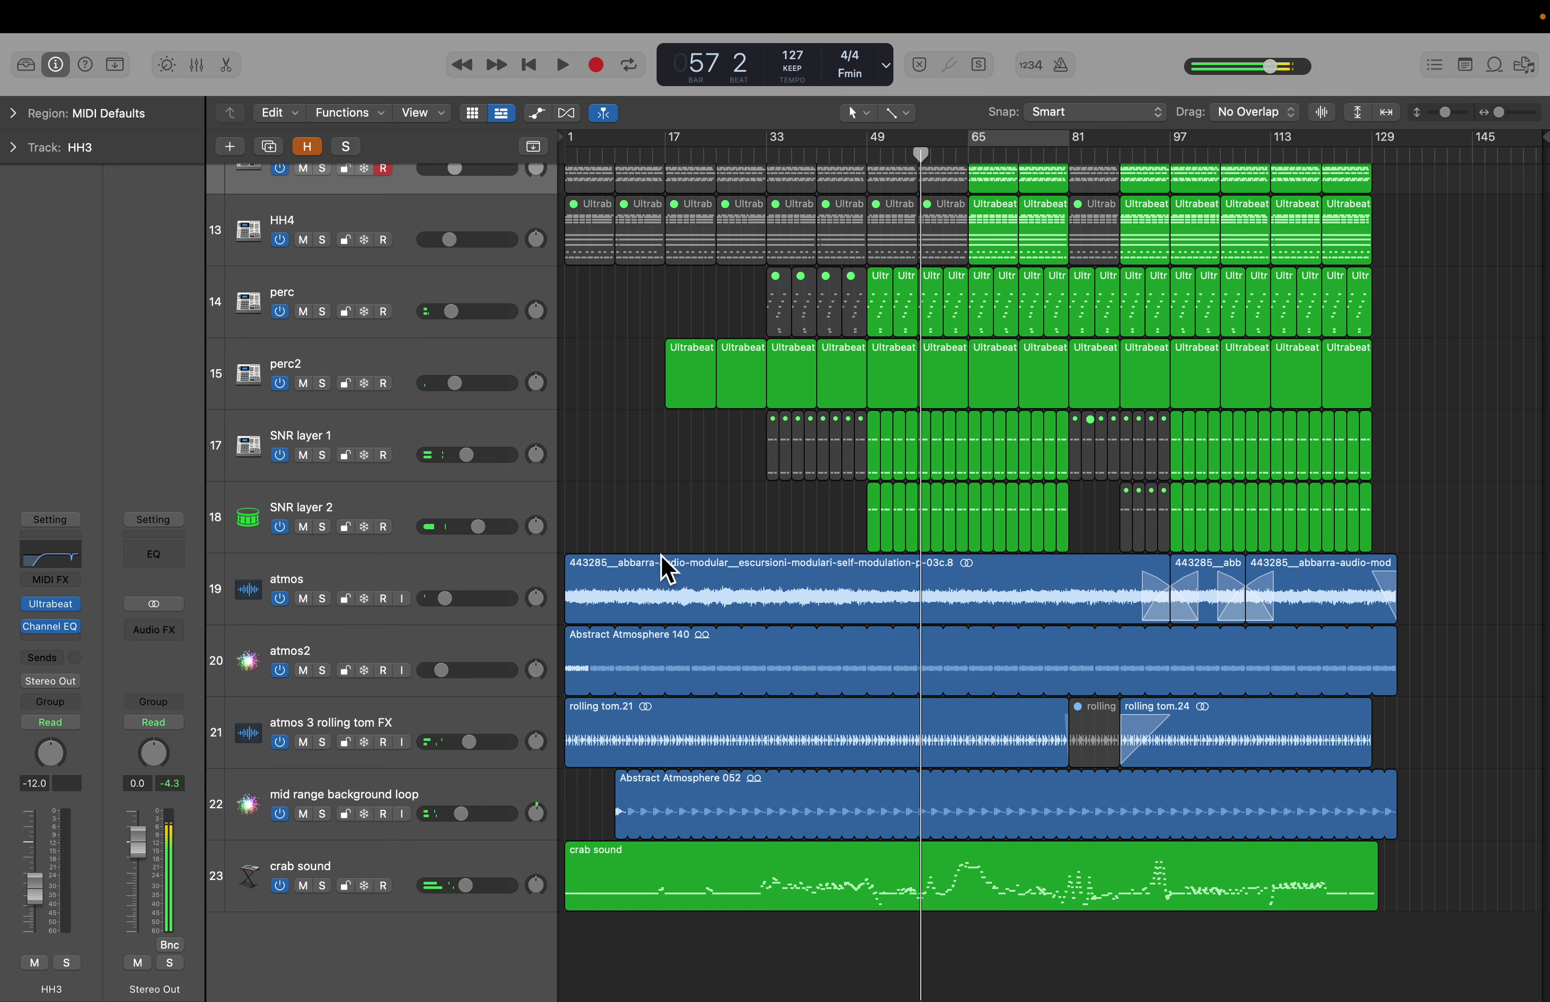
Step: Highlight the regions of the tom1 to TOM6 texture tracks from bar 17 onward, then clear the selection
{"action": "scroll", "coordinate": [664, 566], "scroll_direction": "up", "scroll_amount": 3}
{"action": "scroll", "coordinate": [1076, 519], "scroll_direction": "up", "scroll_amount": 10}
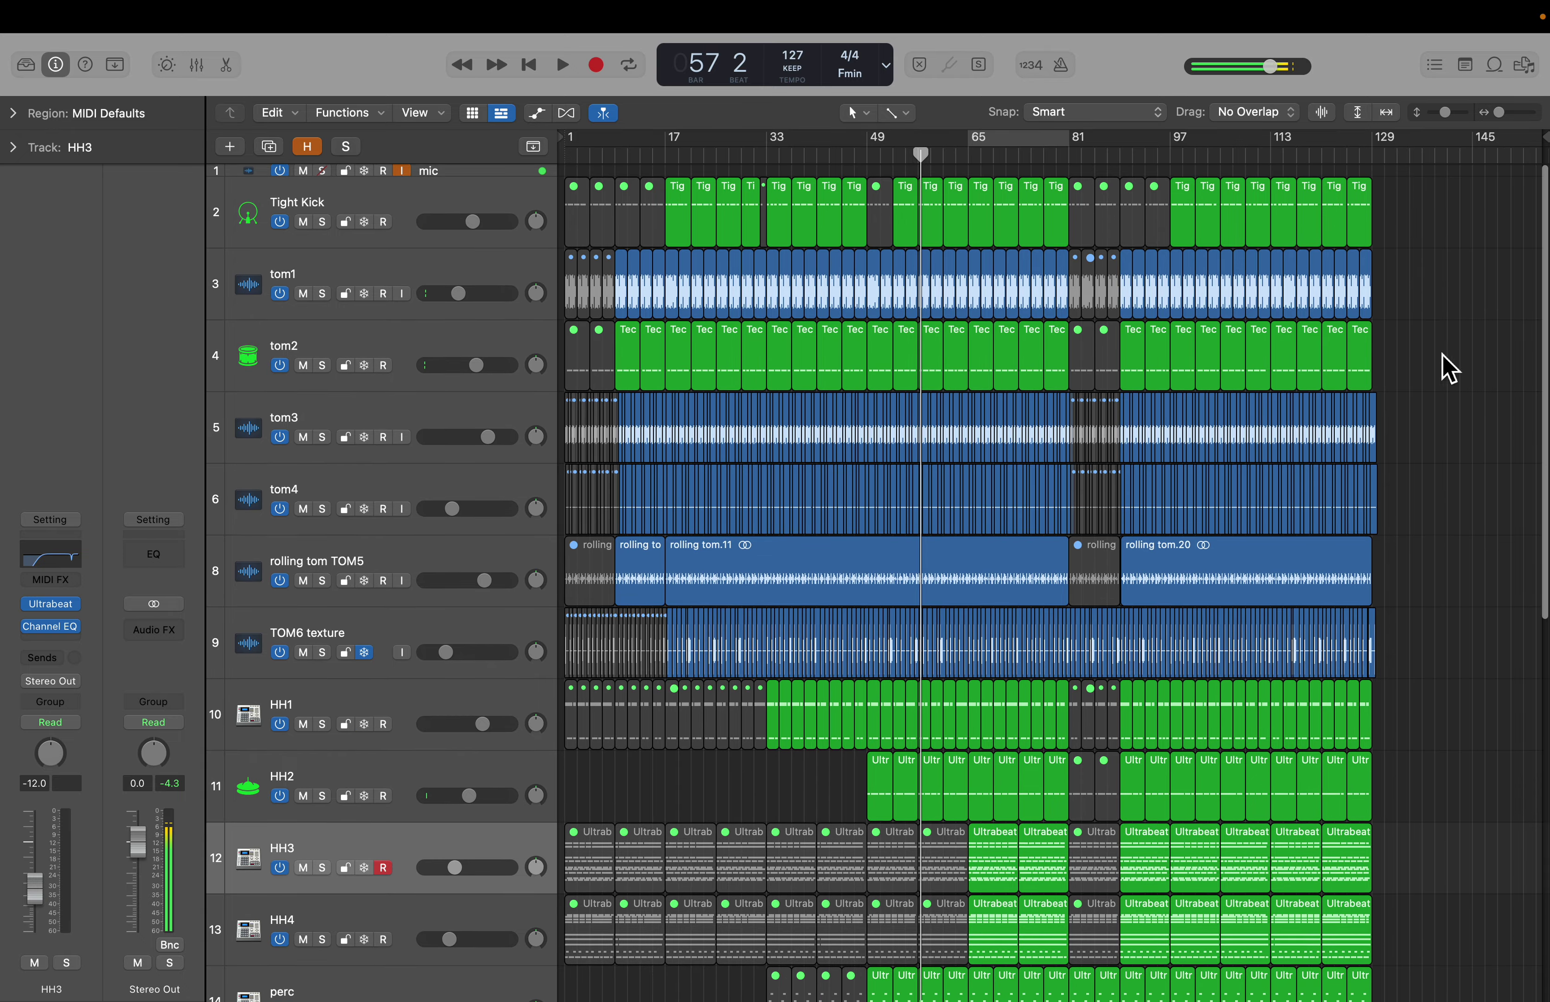
{"action": "left_click_drag", "start_coordinate": [1426, 260], "coordinate": [683, 687]}
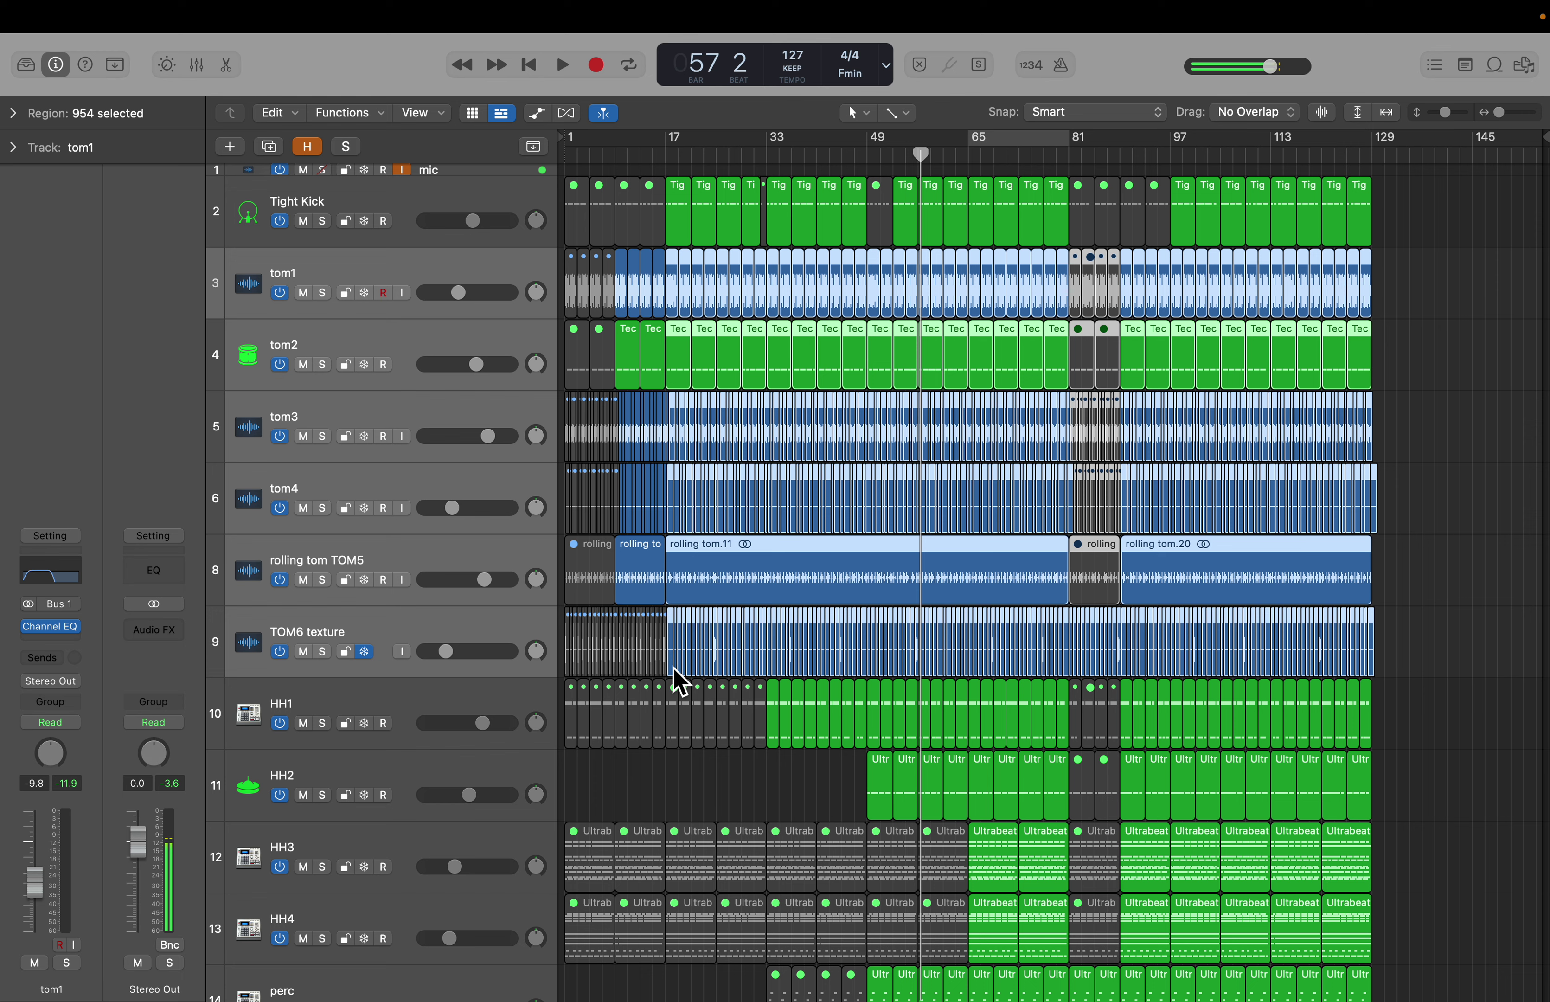
{"action": "left_click", "coordinate": [720, 794]}
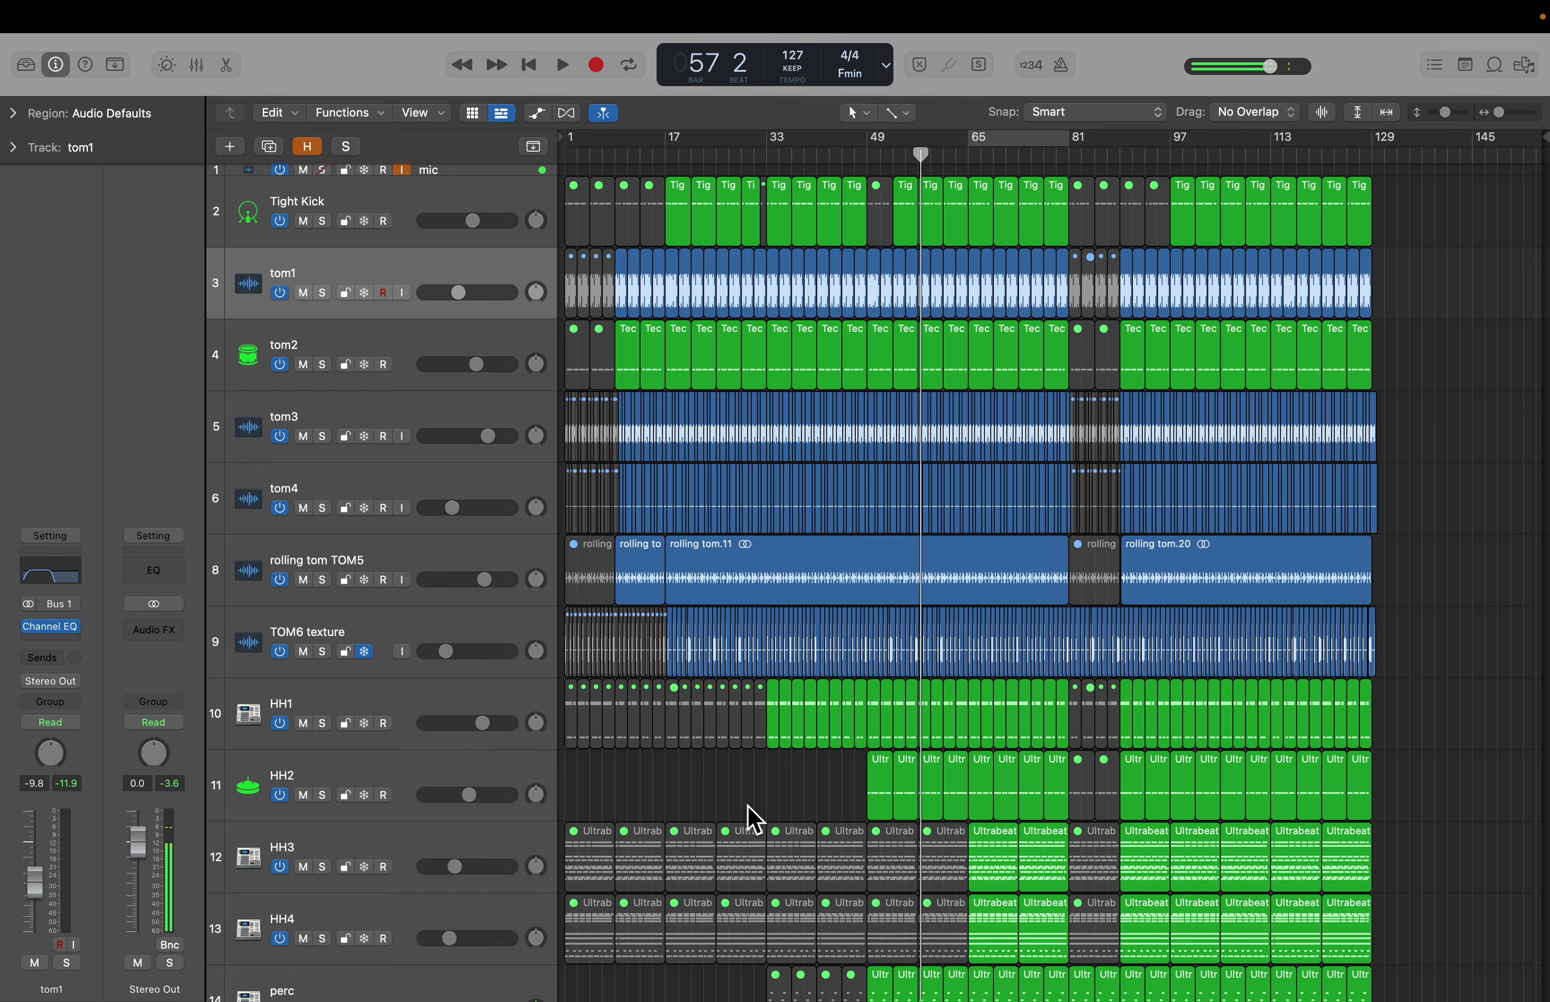
Step: Reduce the track heights until all tracks from Tight Kick to crab sound fit in view
{"action": "key", "text": "super+Up"}
{"action": "key", "text": "super+Up"}
{"action": "key", "text": "super+Up"}
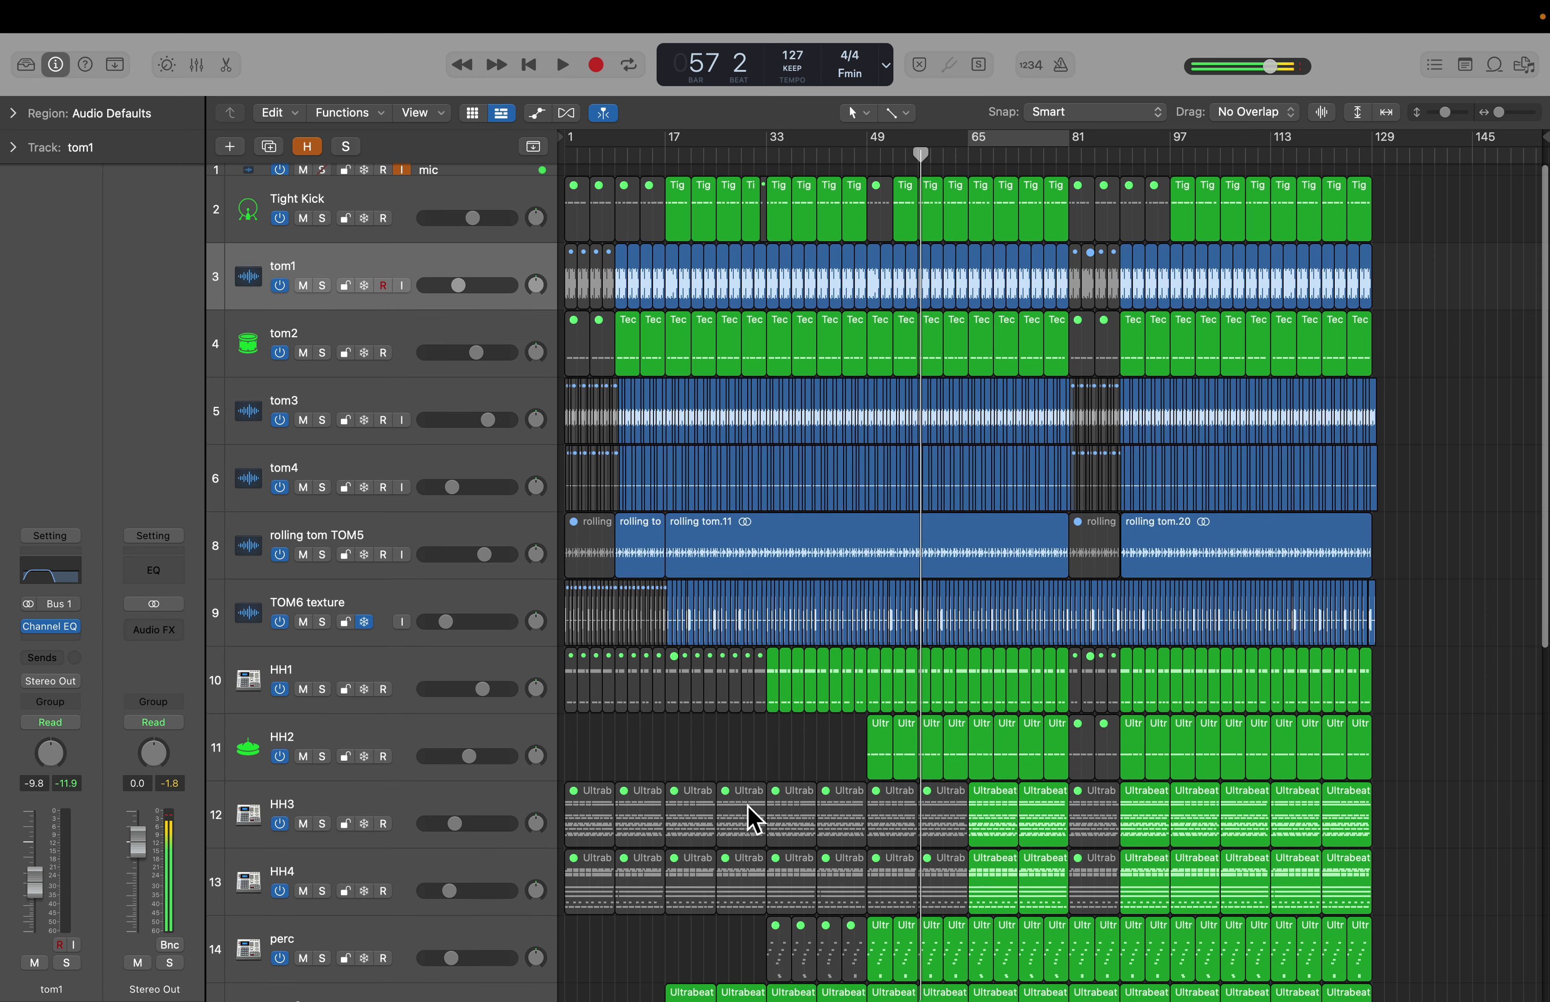
{"action": "key", "text": "super+Up"}
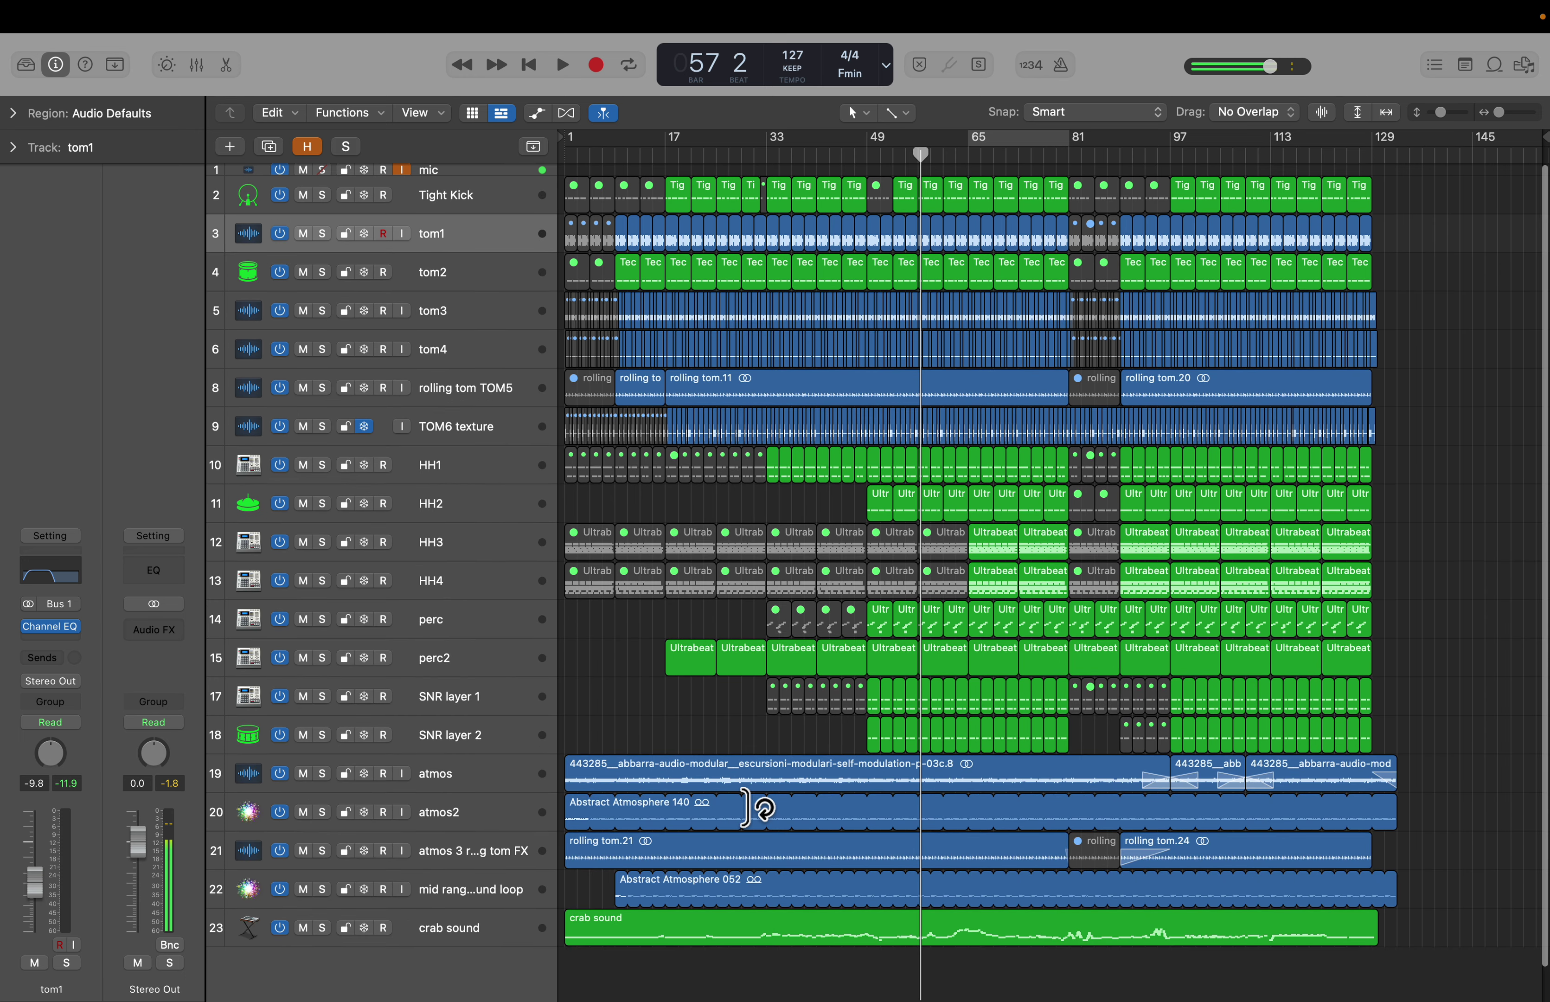